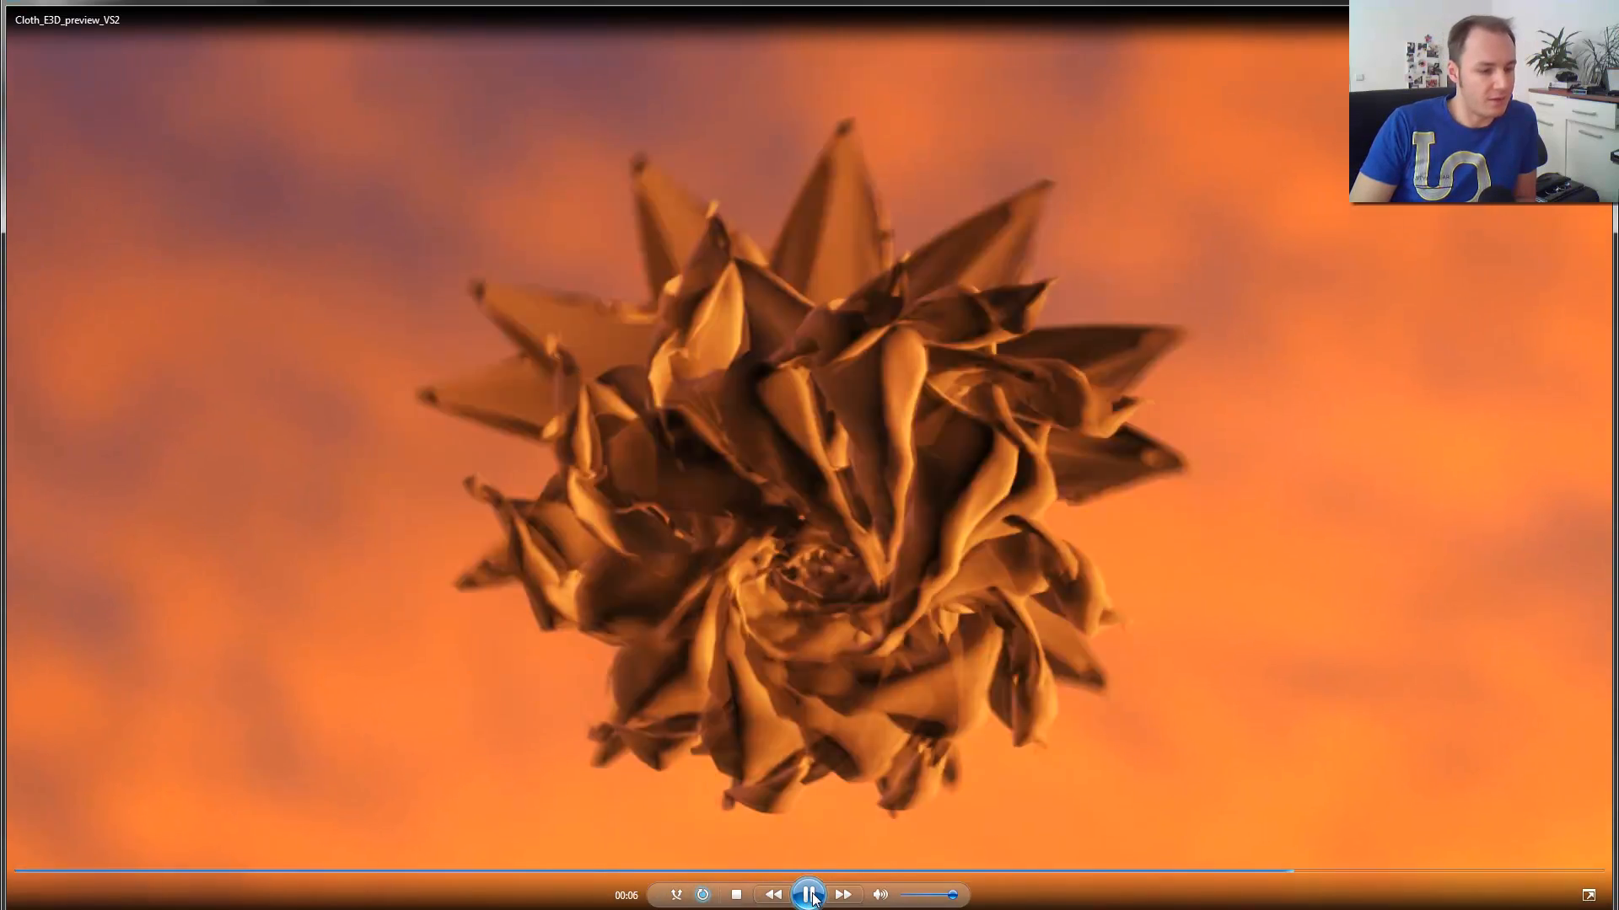
Pause the rendered cloth preview and watch the YouTube reference video "cloth" in the browser.
left_click(811, 899)
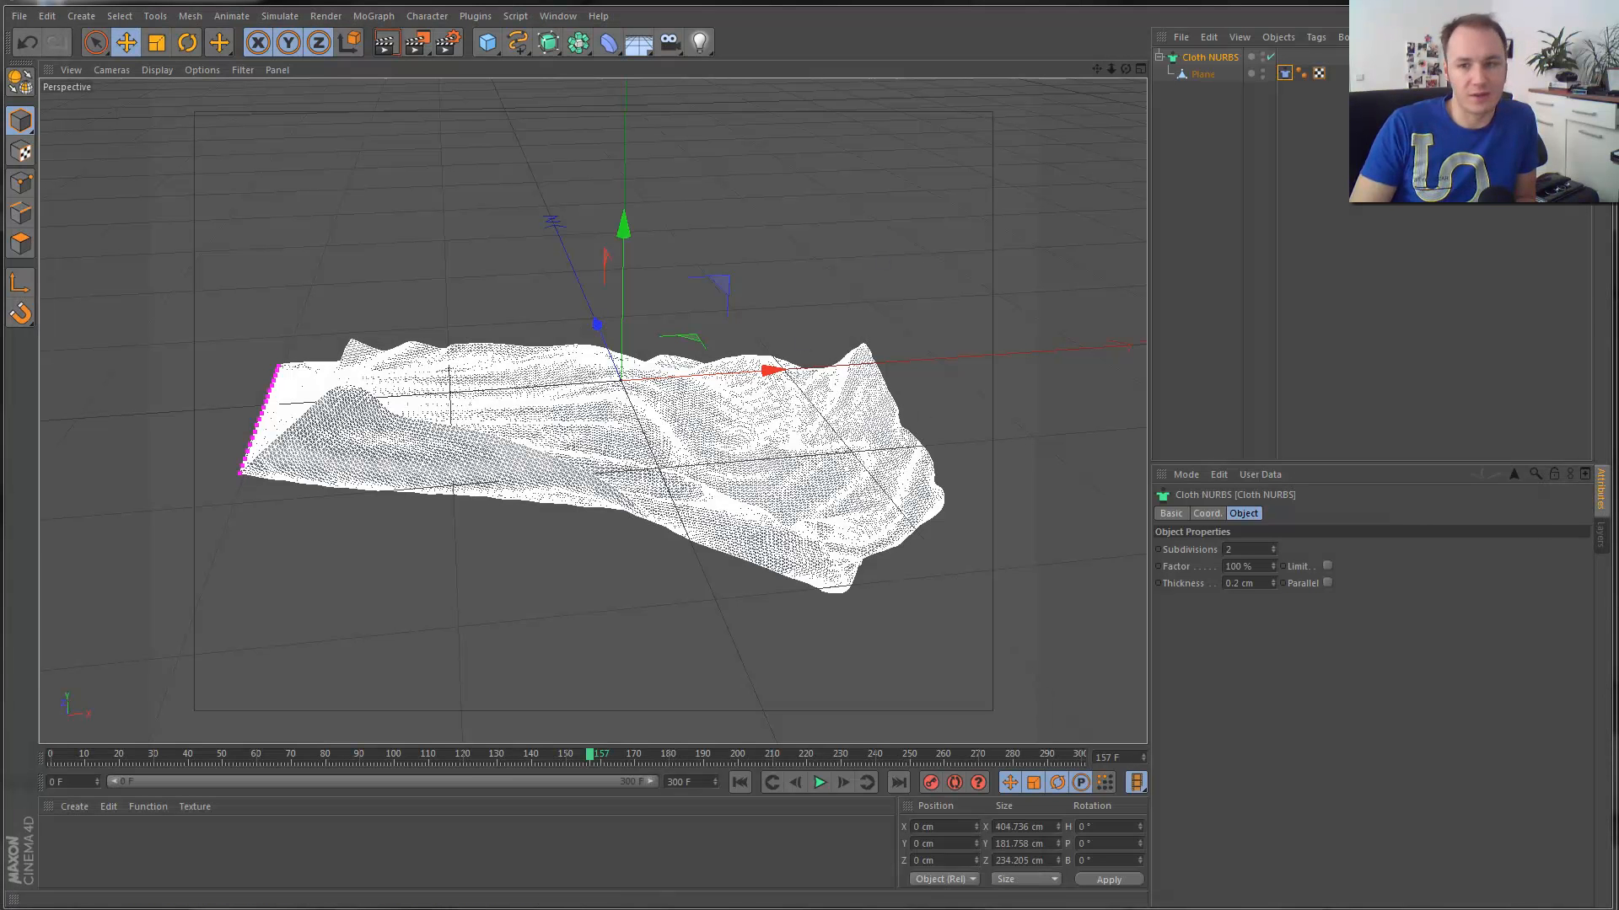
left_click_drag(1617, 59, 827, 53)
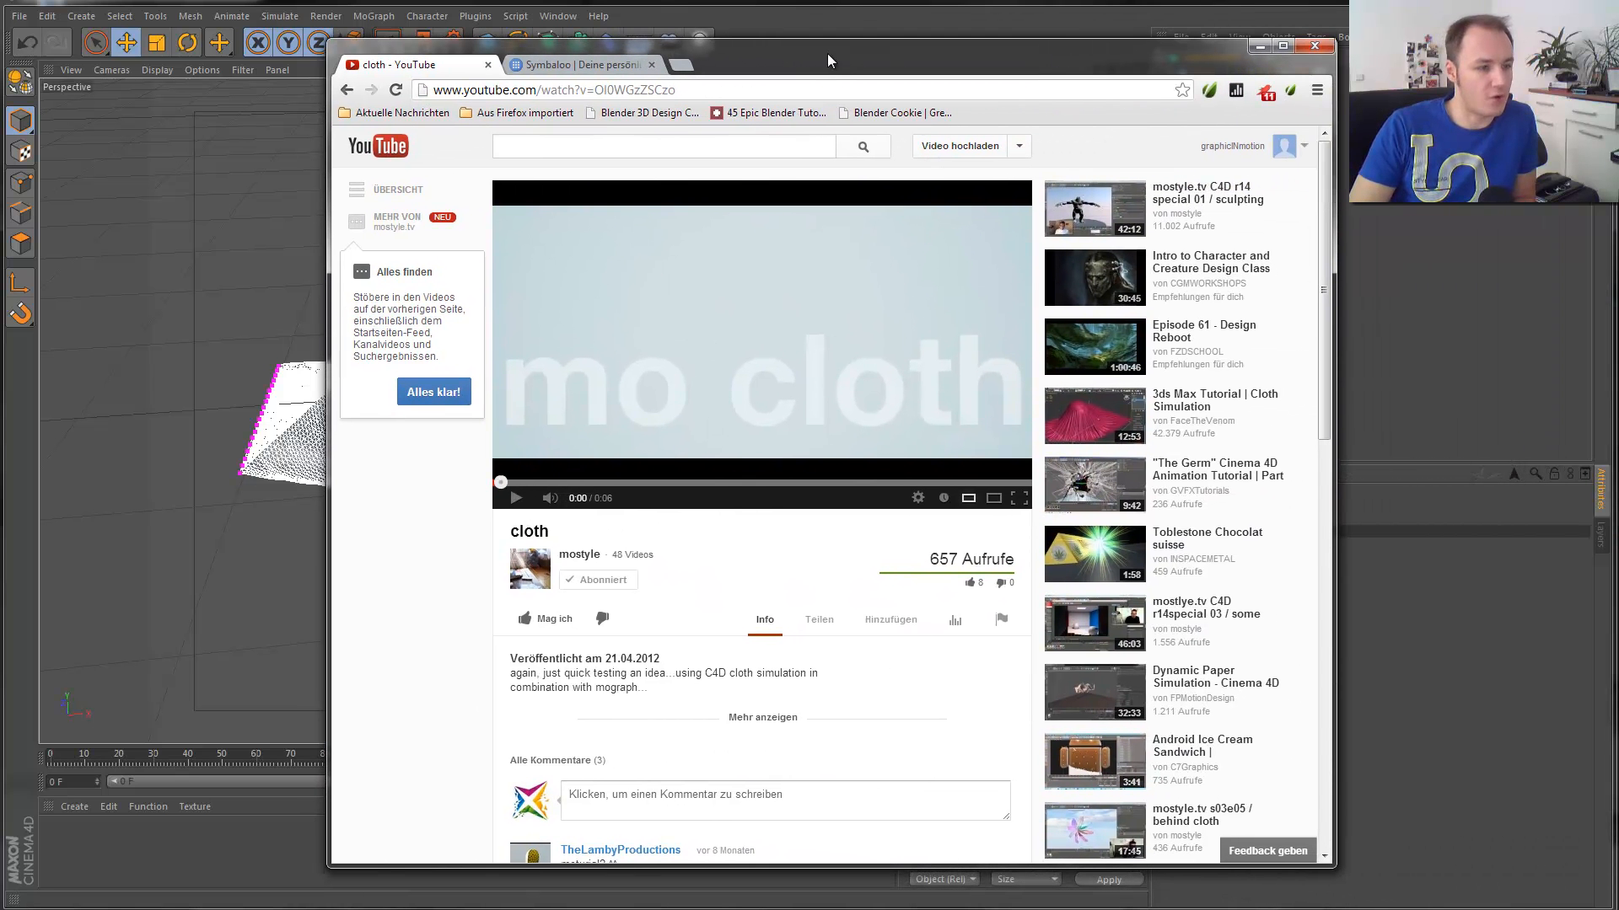
left_click(516, 499)
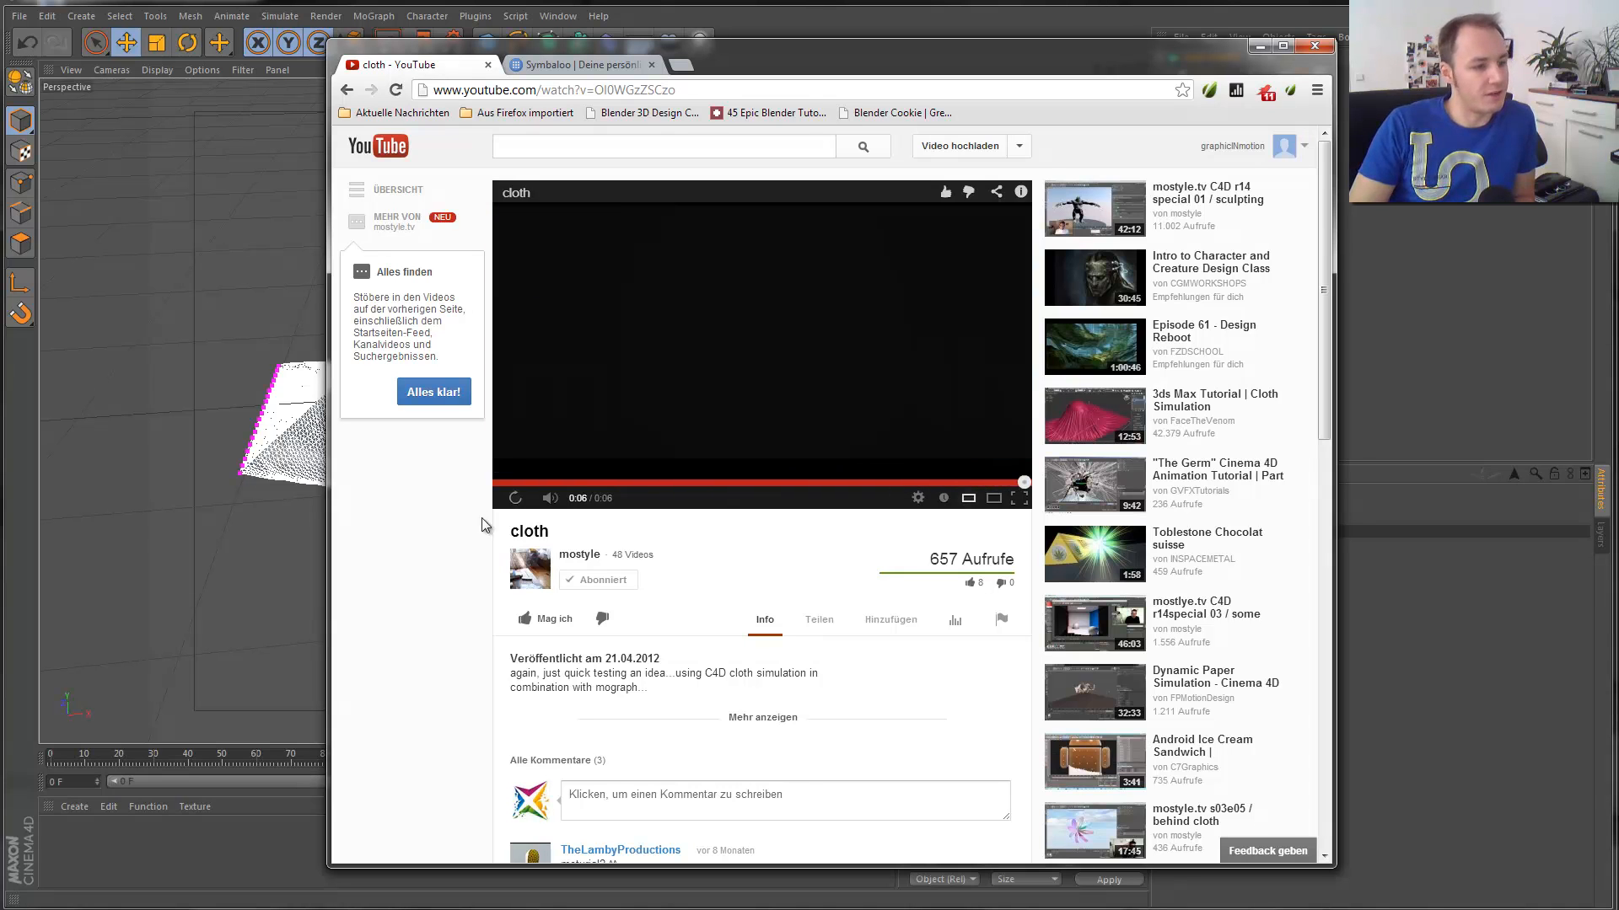
left_click_drag(959, 61, 1617, 61)
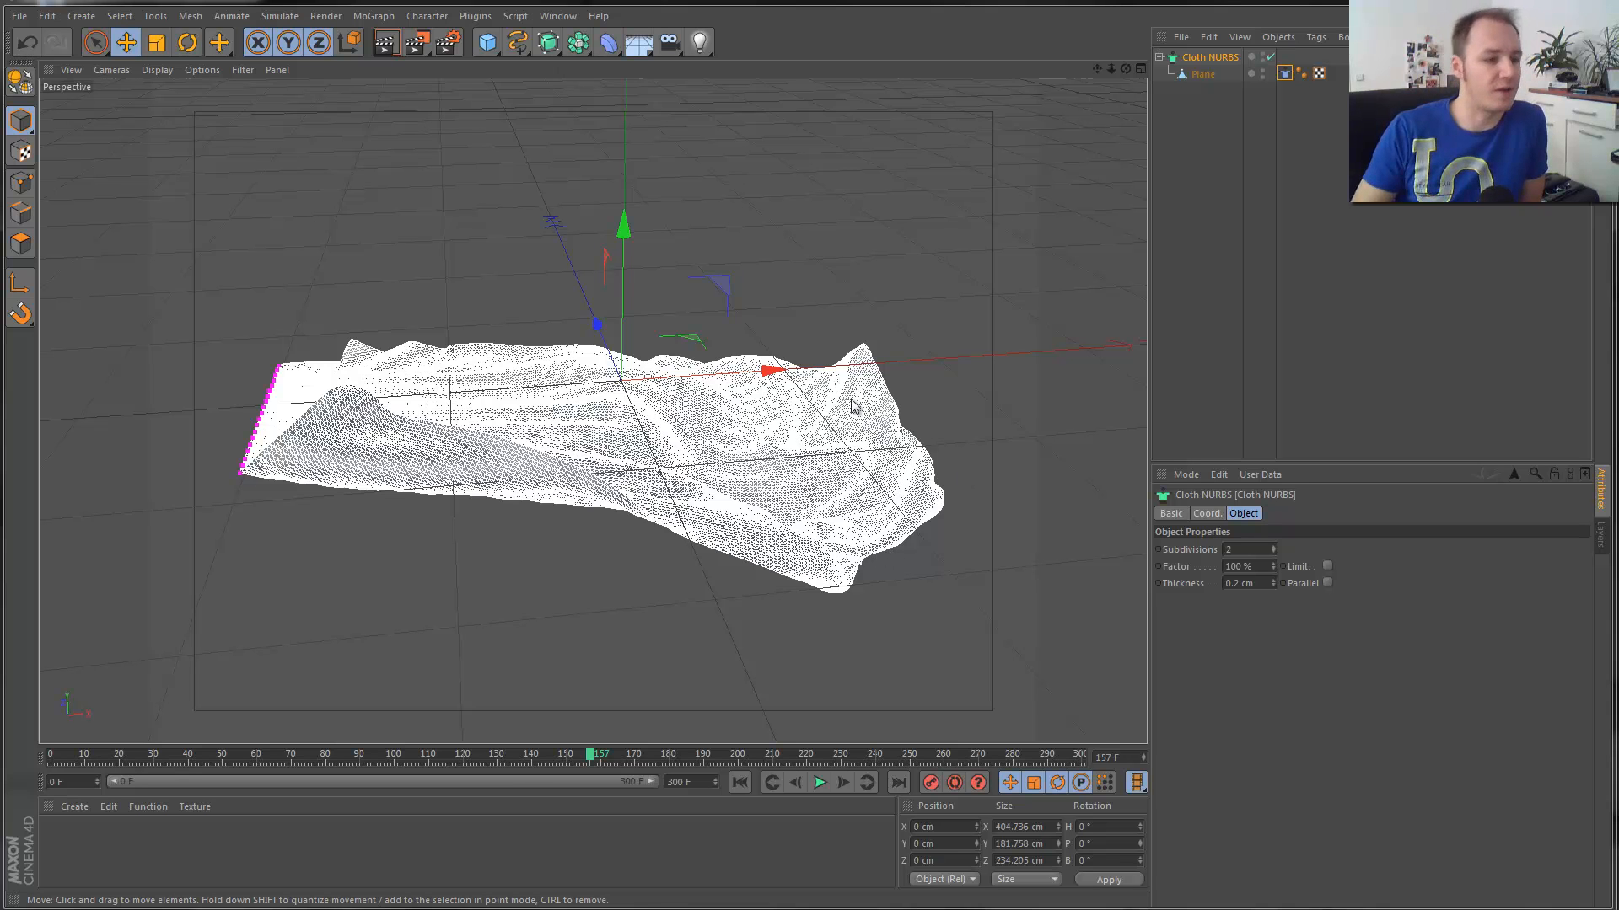
Start a new project and add a plane with its height set to 280 cm.
key("ctrl+n")
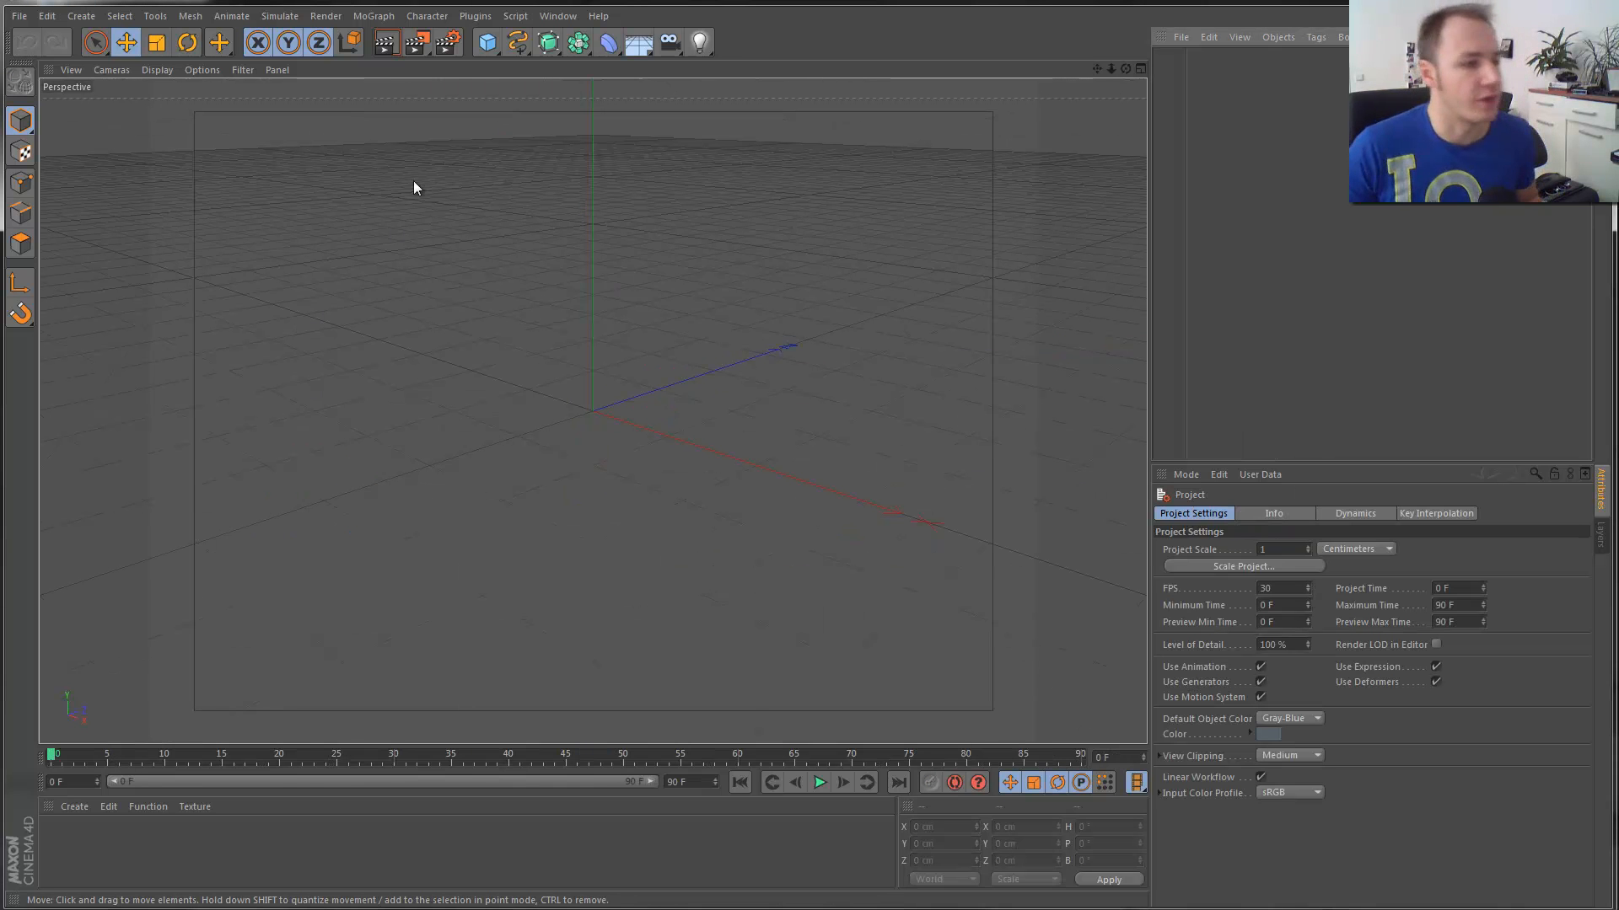
left_click(487, 42)
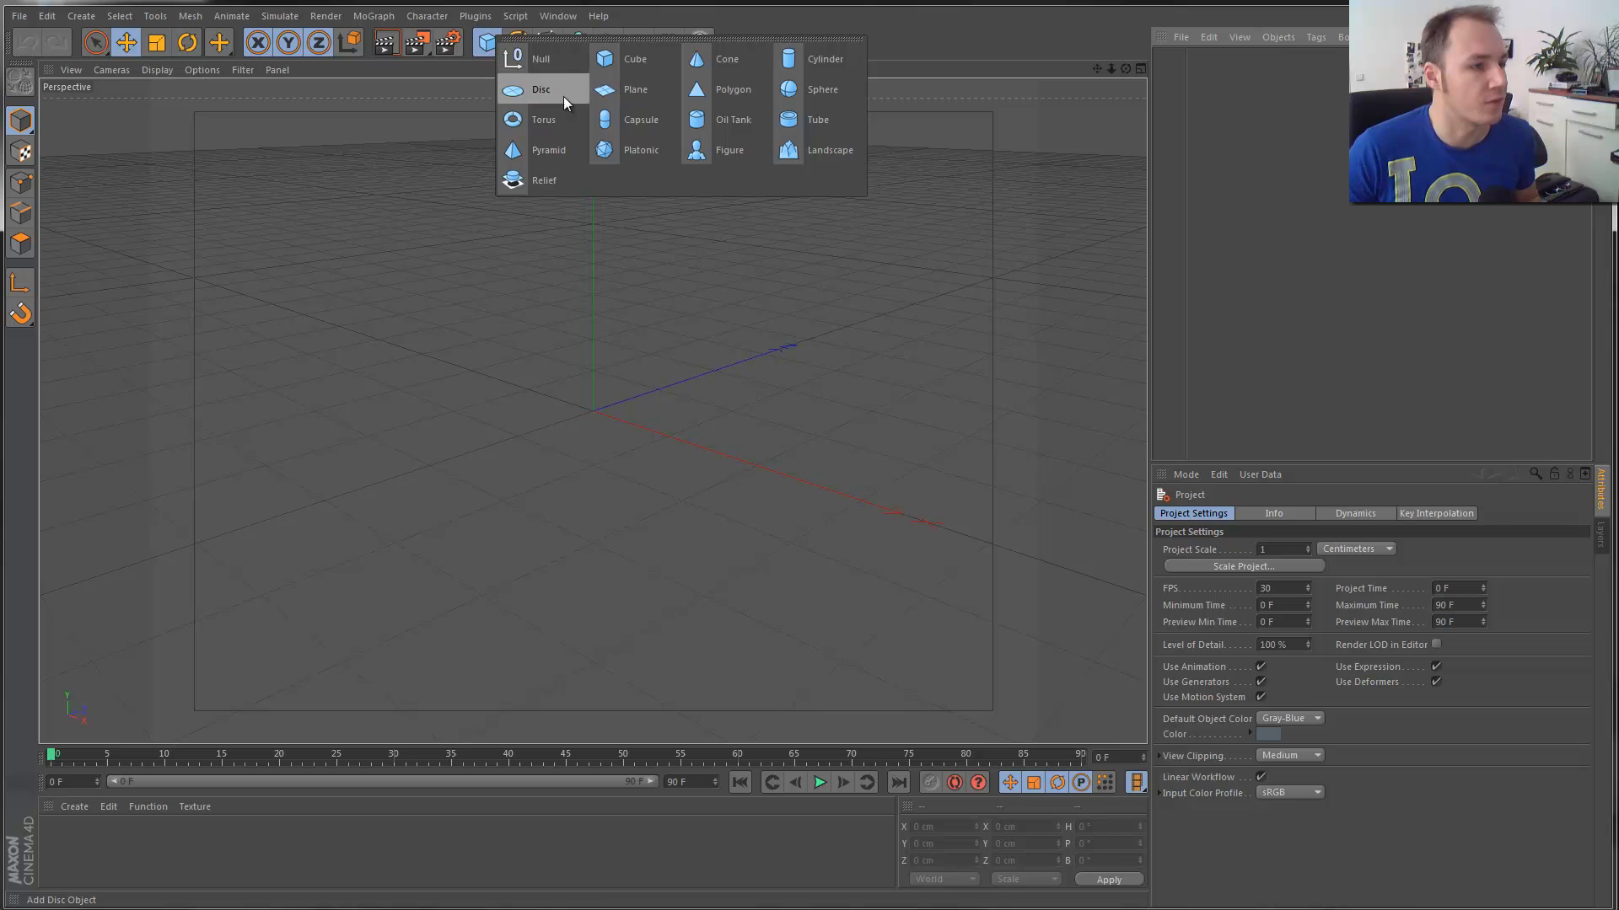
left_click(618, 93)
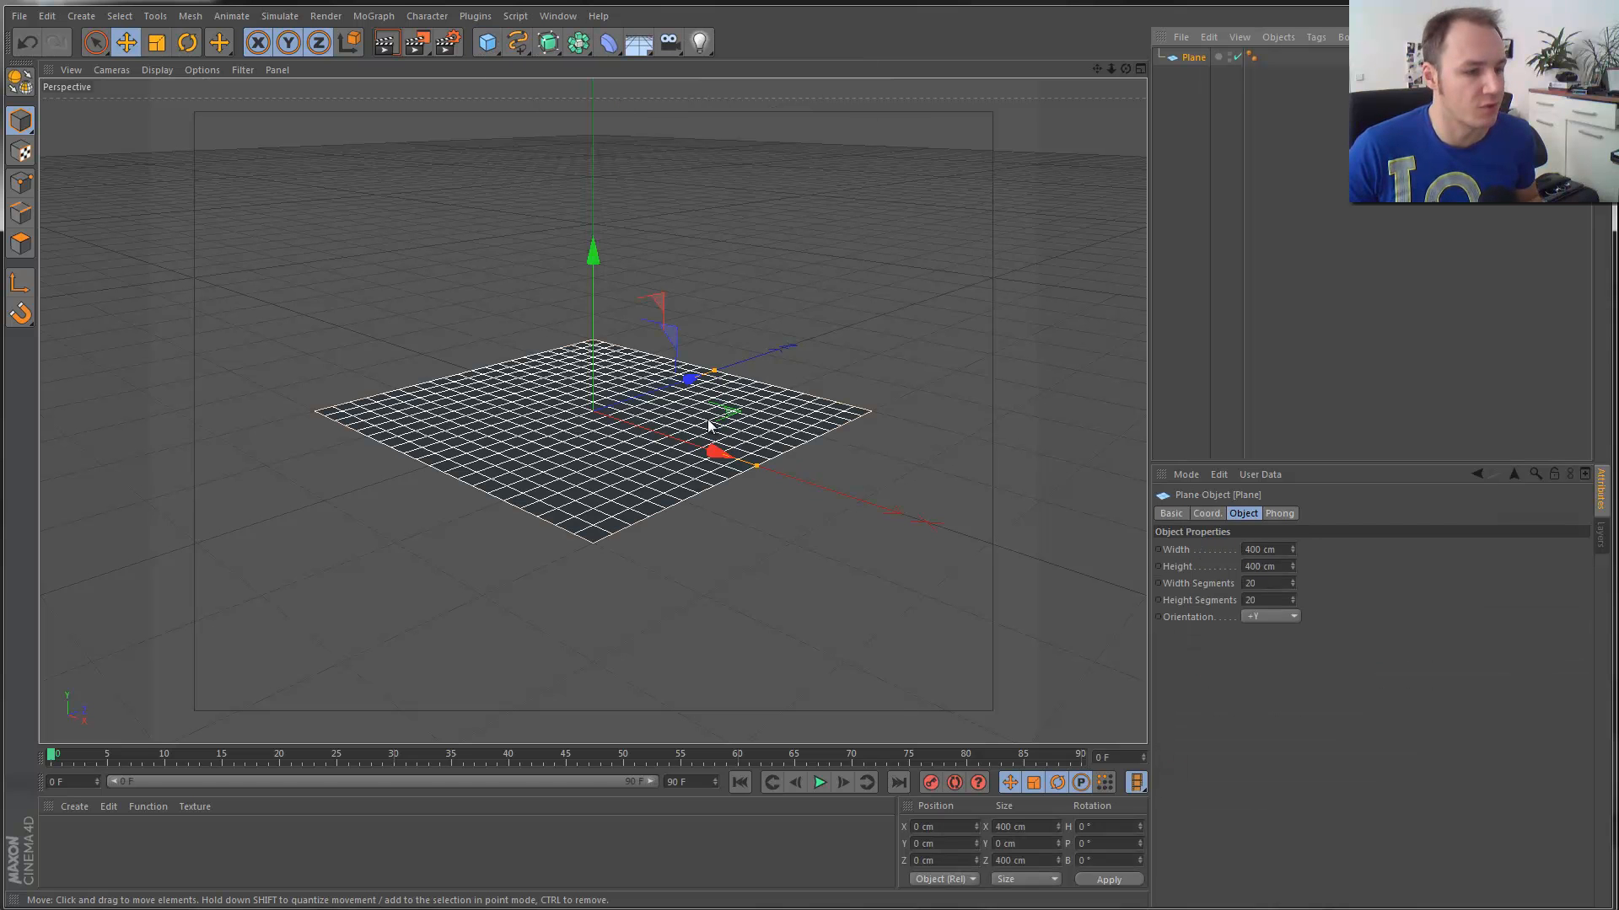
double_click(1263, 567)
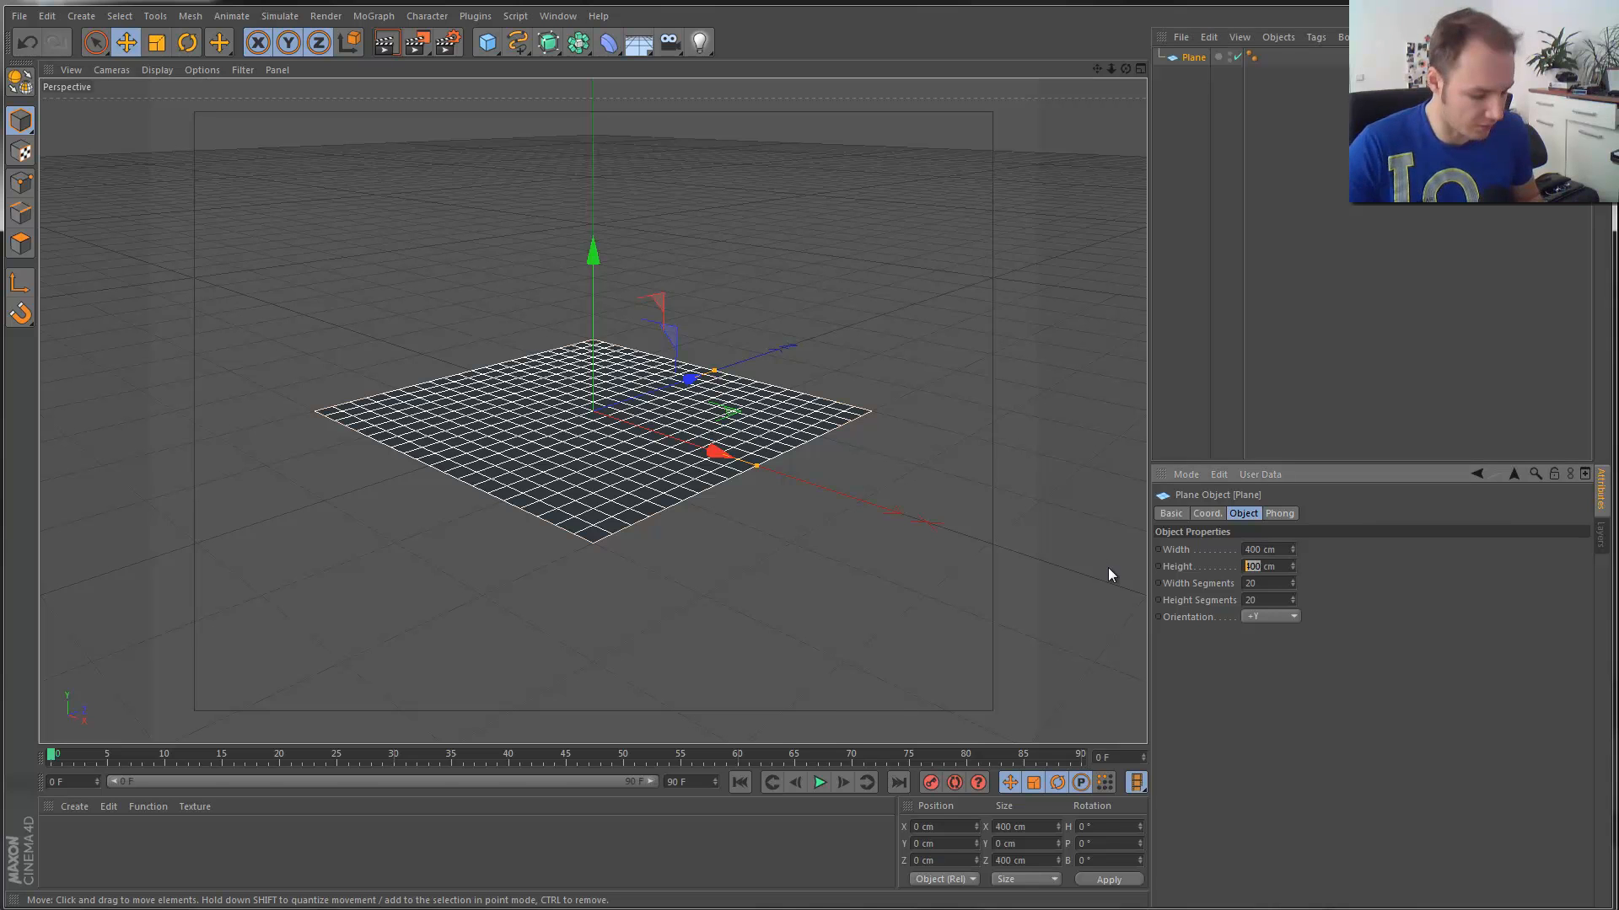
type("280")
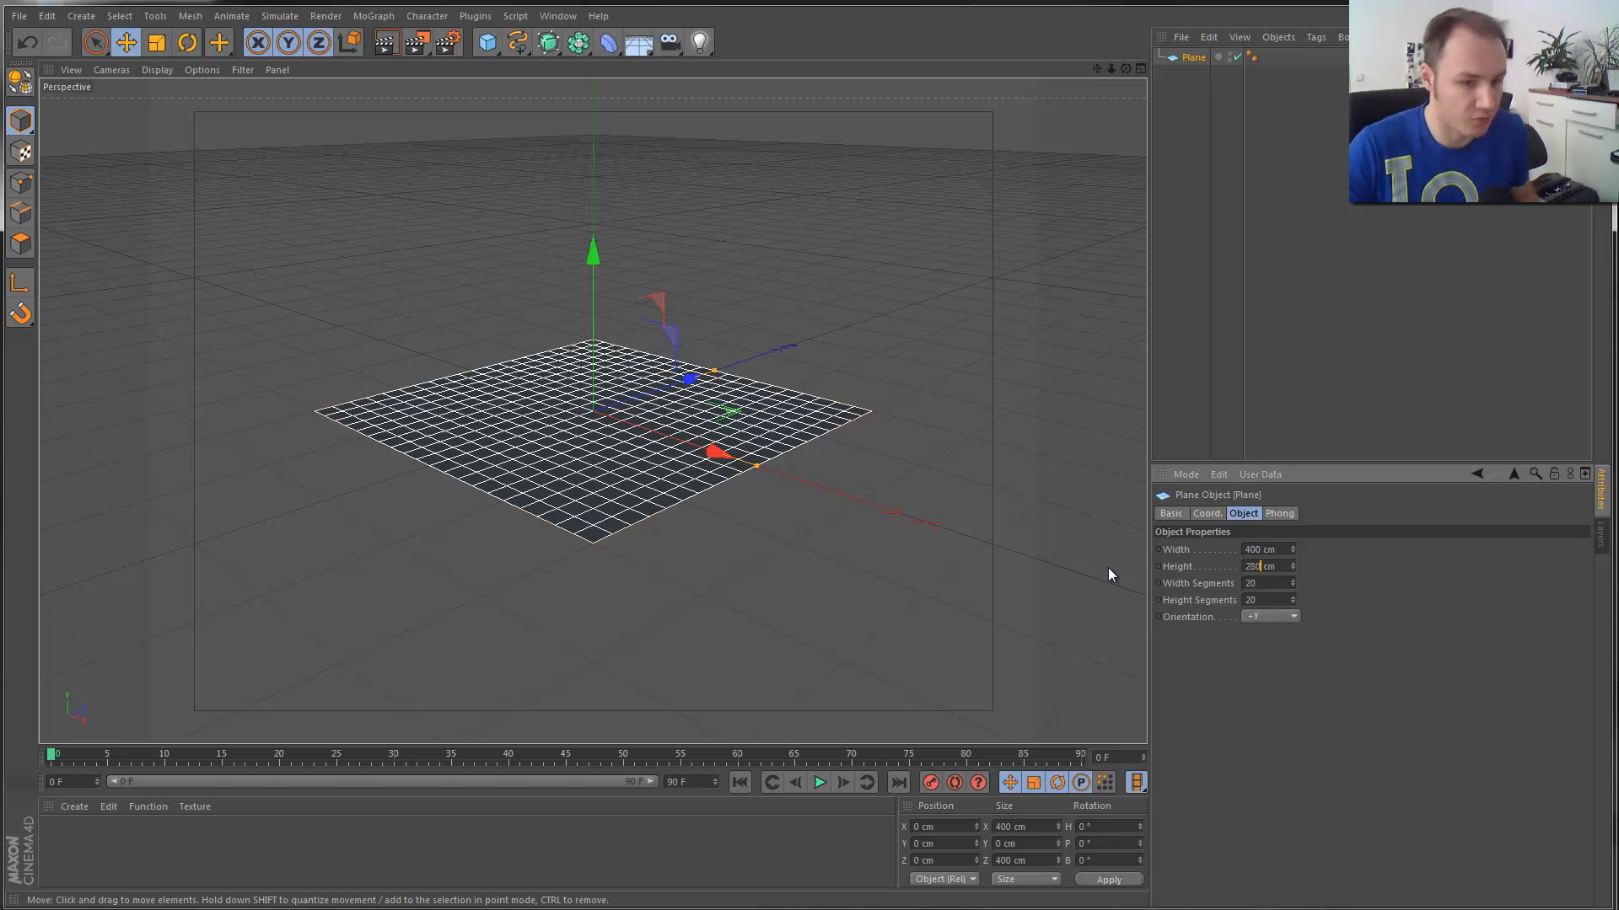
key("Return")
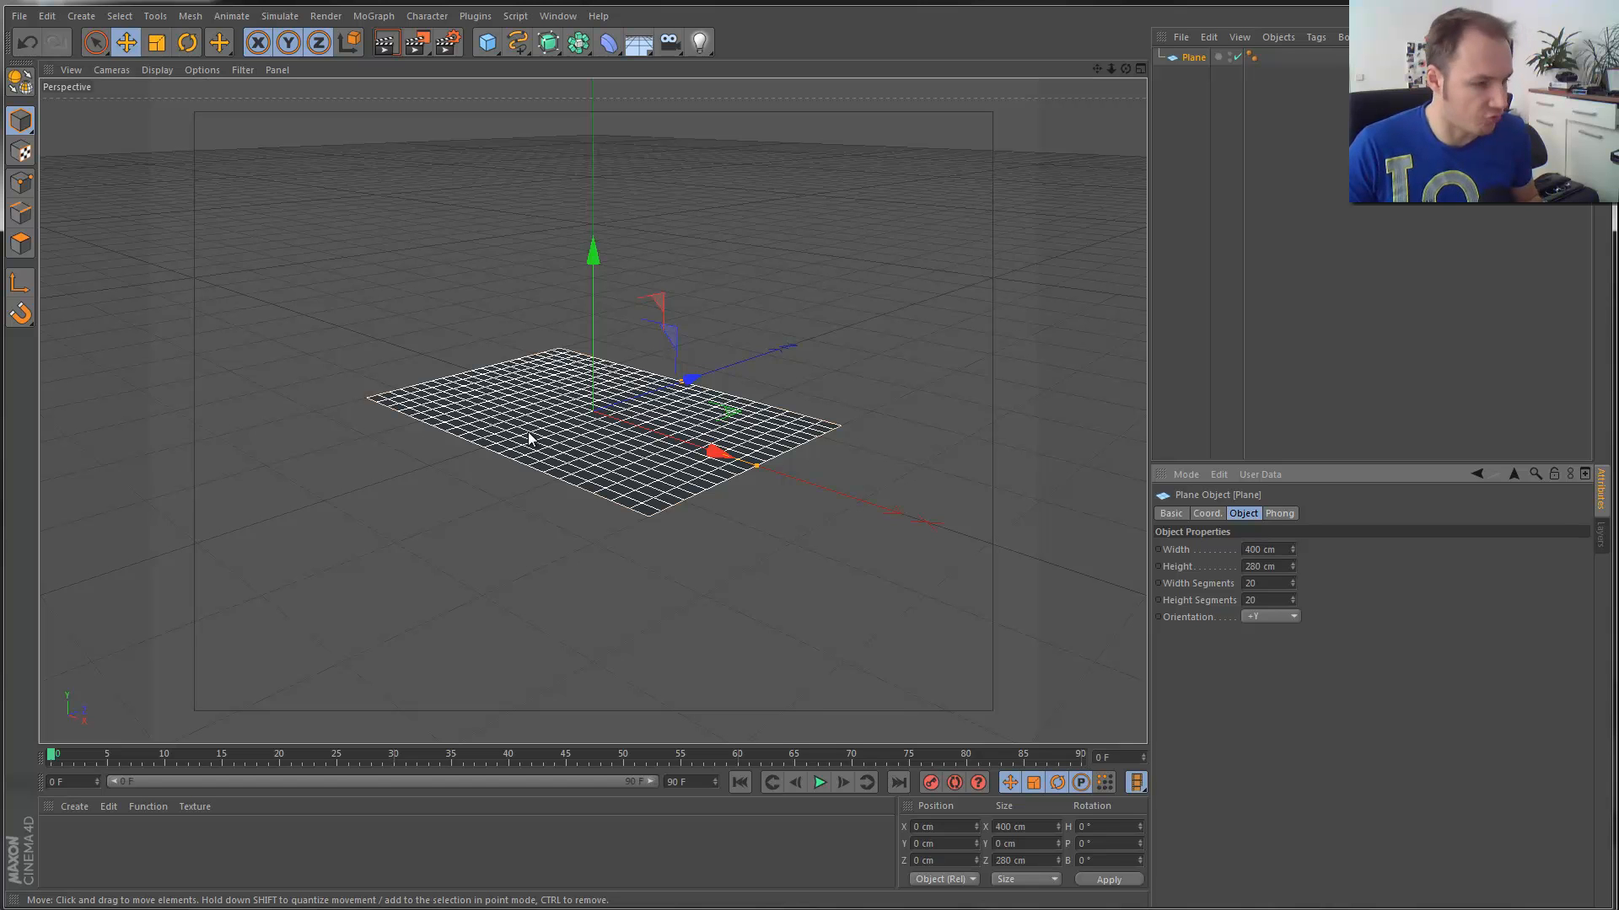
Convert the plane to an editable polygon object and triangulate its mesh.
left_click_drag(527, 432, 697, 533, "alt")
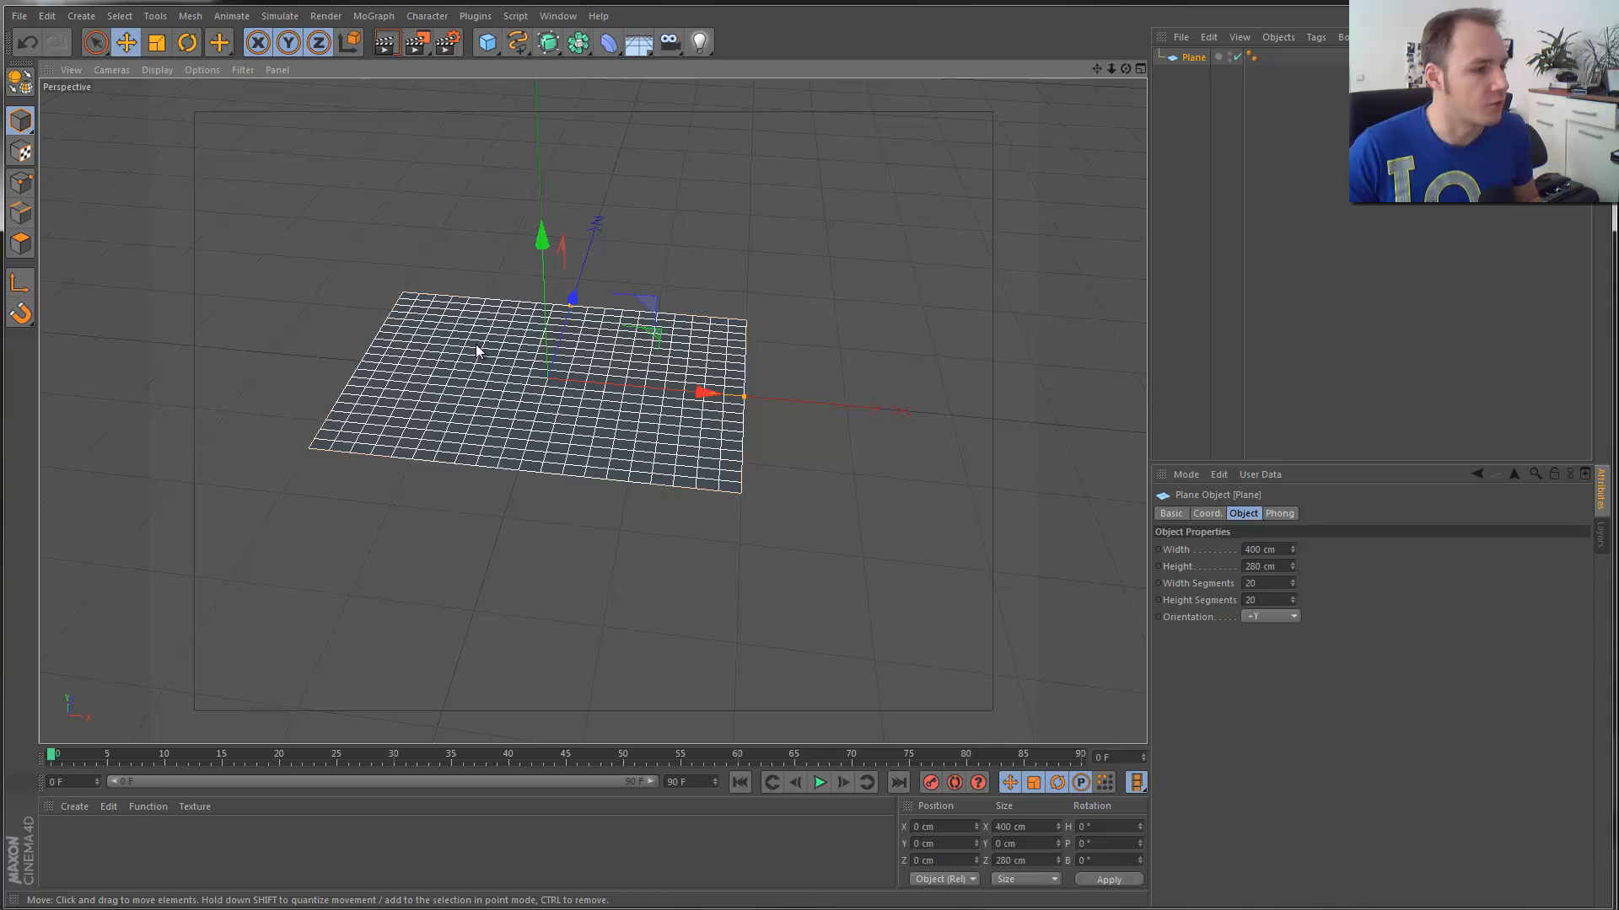
left_click(21, 81)
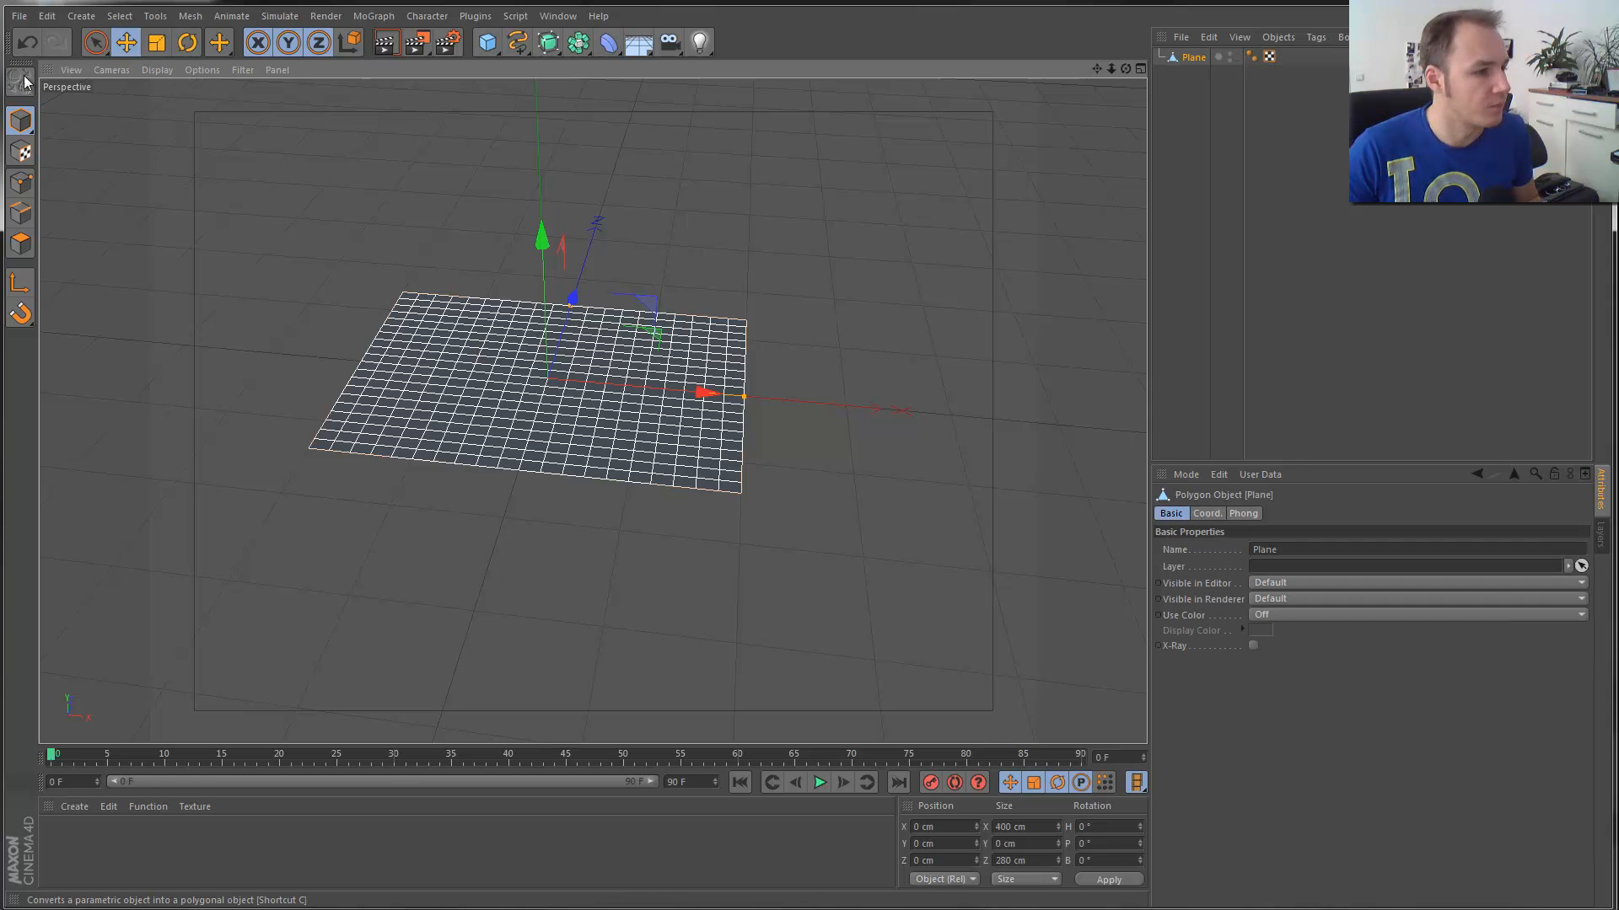
left_click(199, 18)
mouse_move(210, 58)
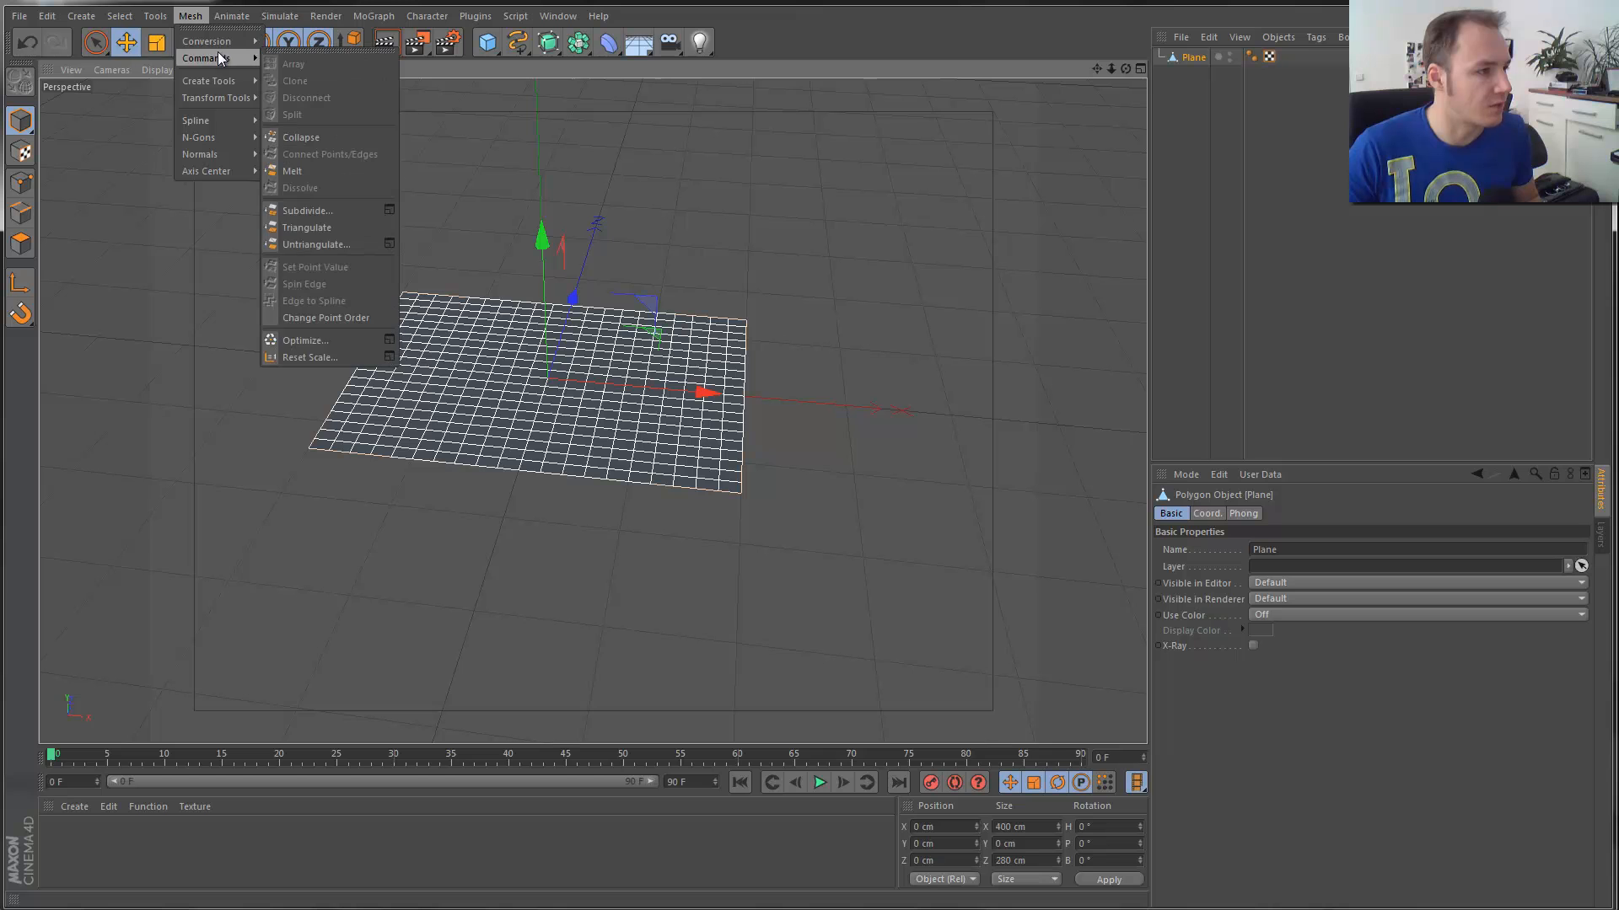
left_click(317, 230)
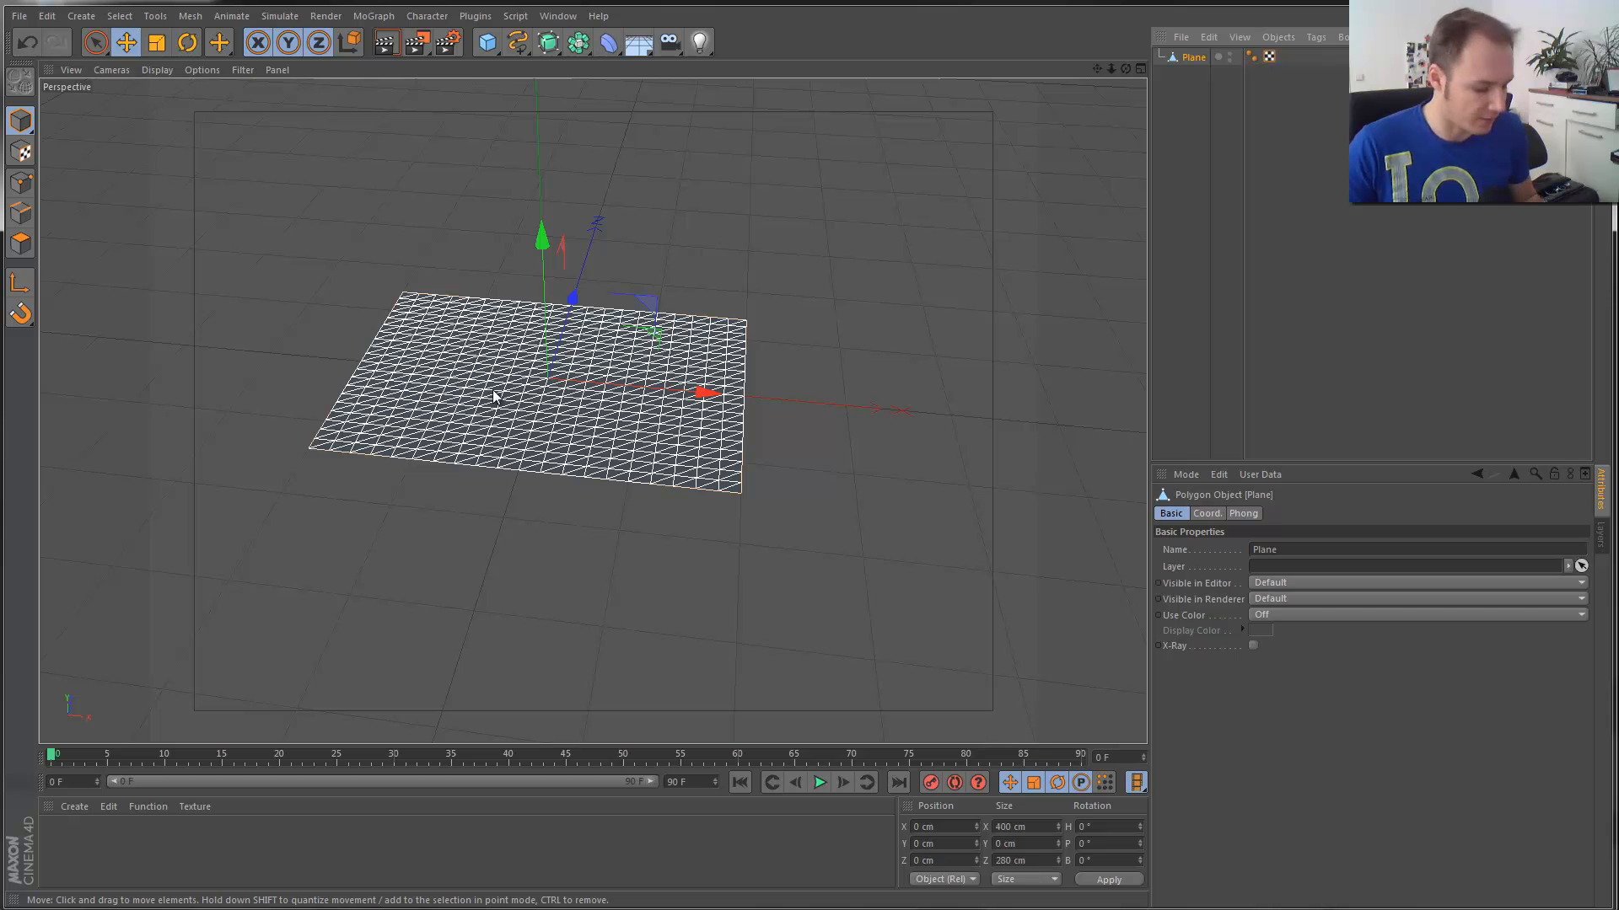
Live-select the centred run of points, about 140 cm long, along the plane's short edge at X -200 cm.
middle_click_drag(493, 391, 681, 455, "alt")
scroll(681, 455, "up", 2)
scroll(612, 451, "up", 1)
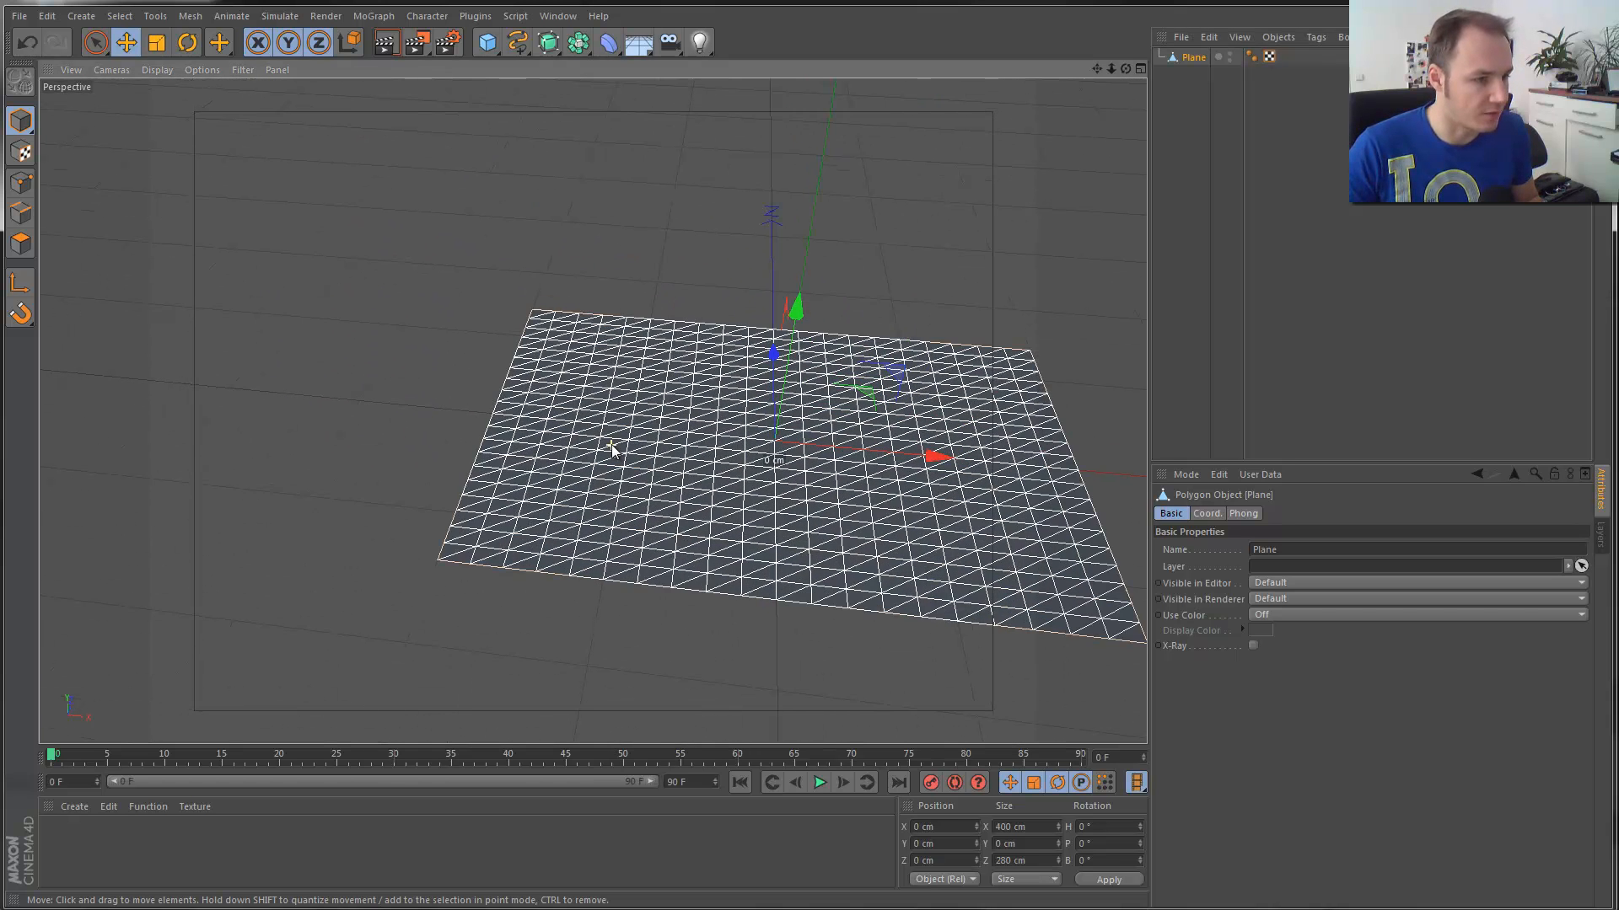
left_click_drag(602, 441, 816, 435, "alt")
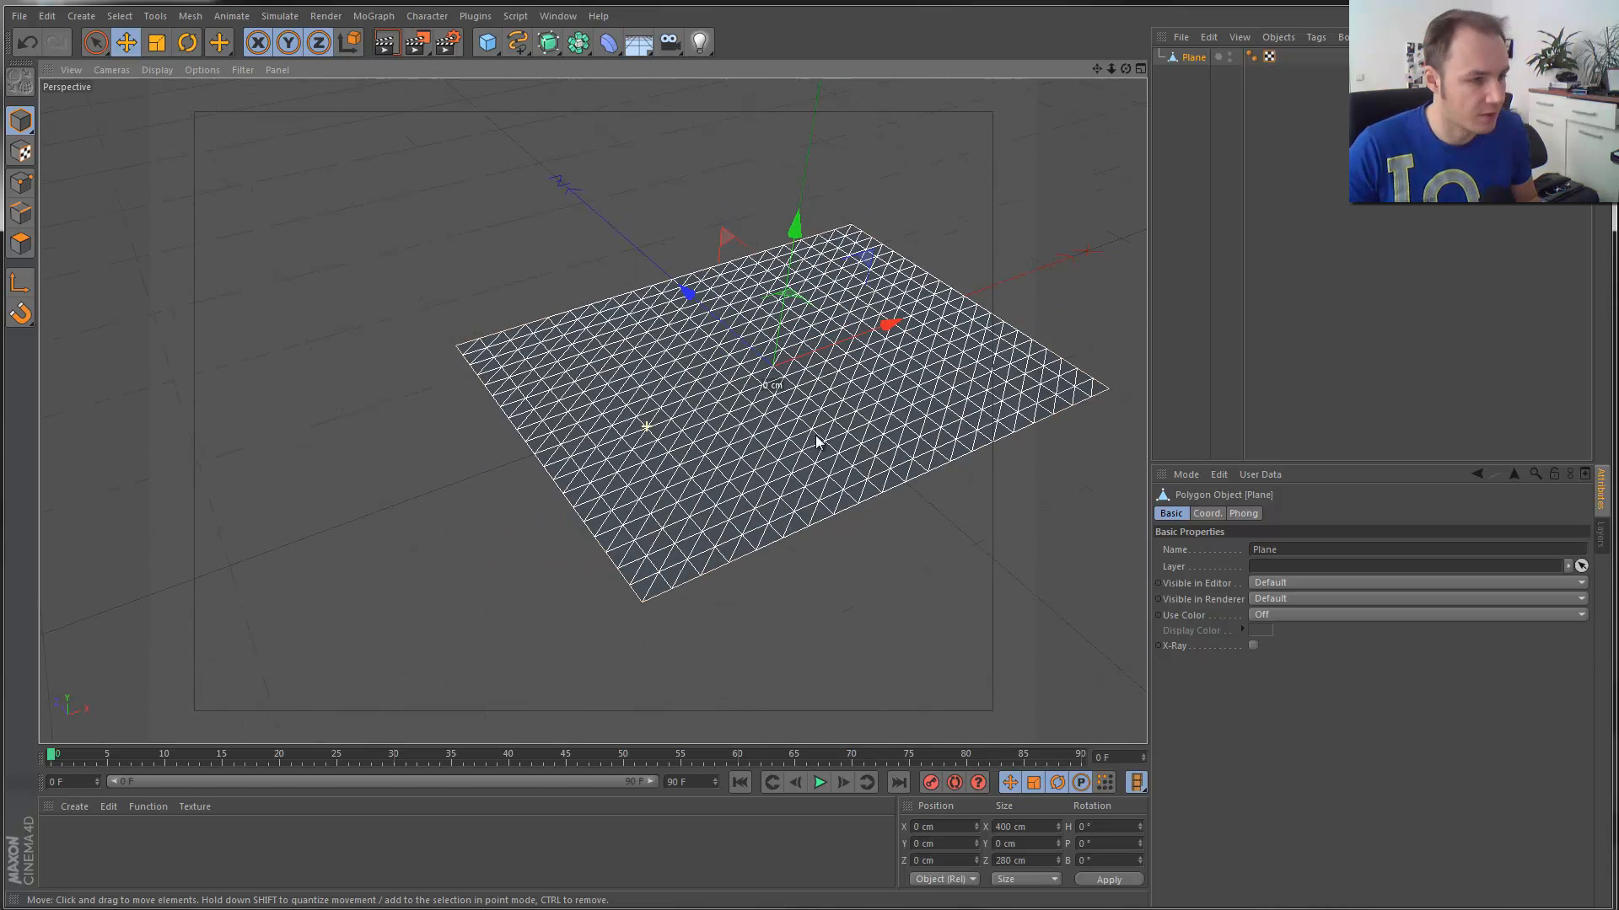
left_click(20, 183)
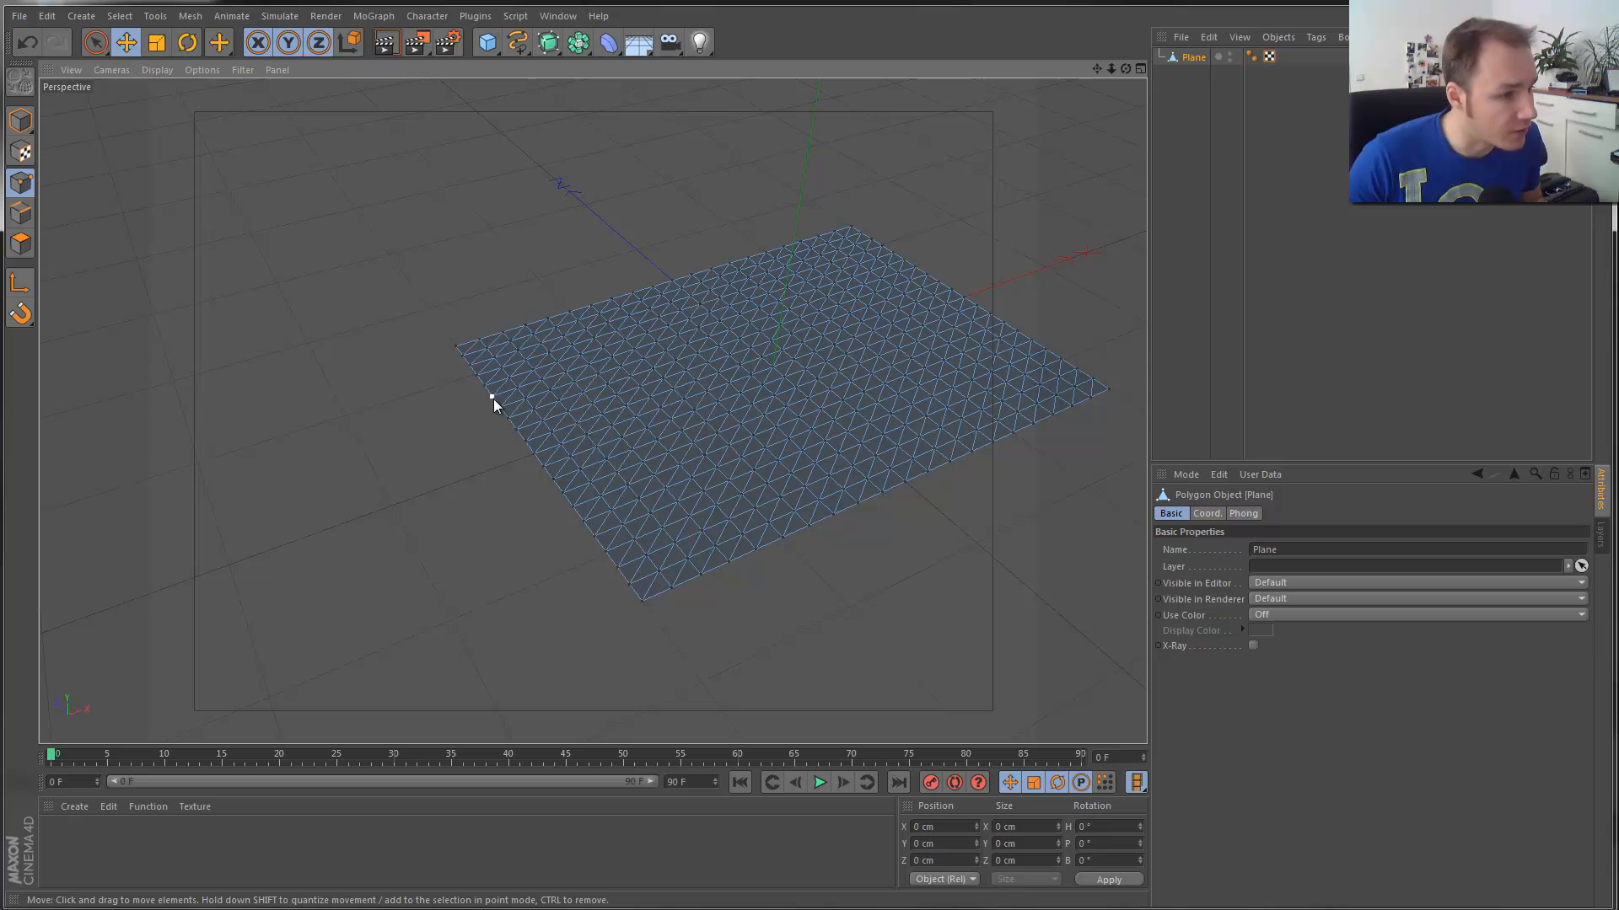
left_click_drag(493, 398, 509, 421)
key("ctrl+z")
left_click(96, 43)
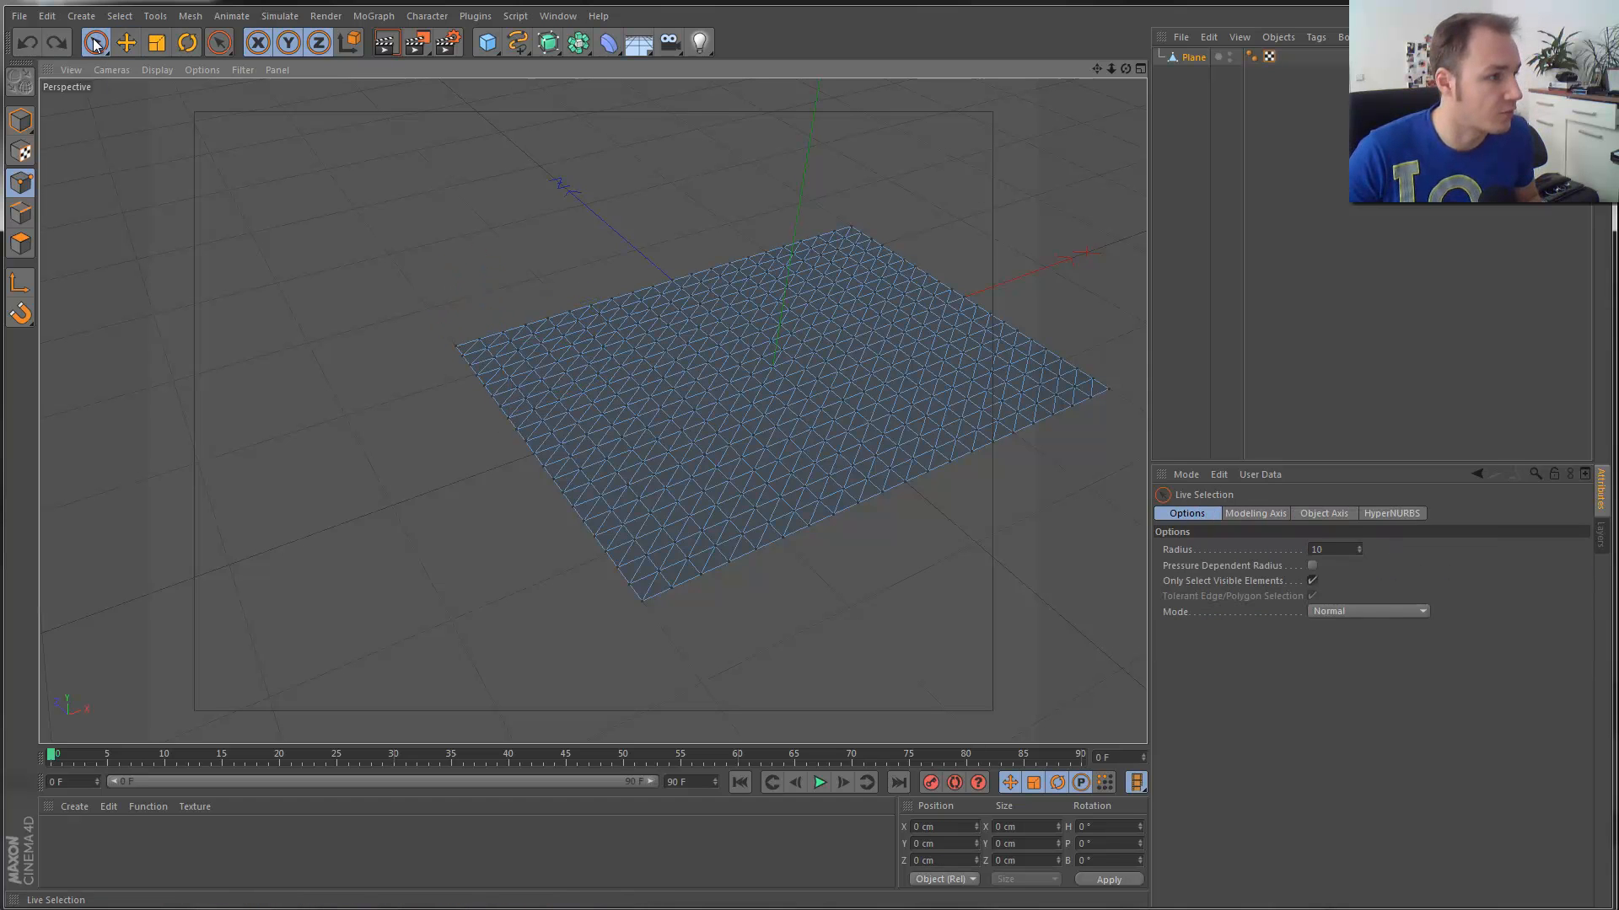
left_click(492, 398)
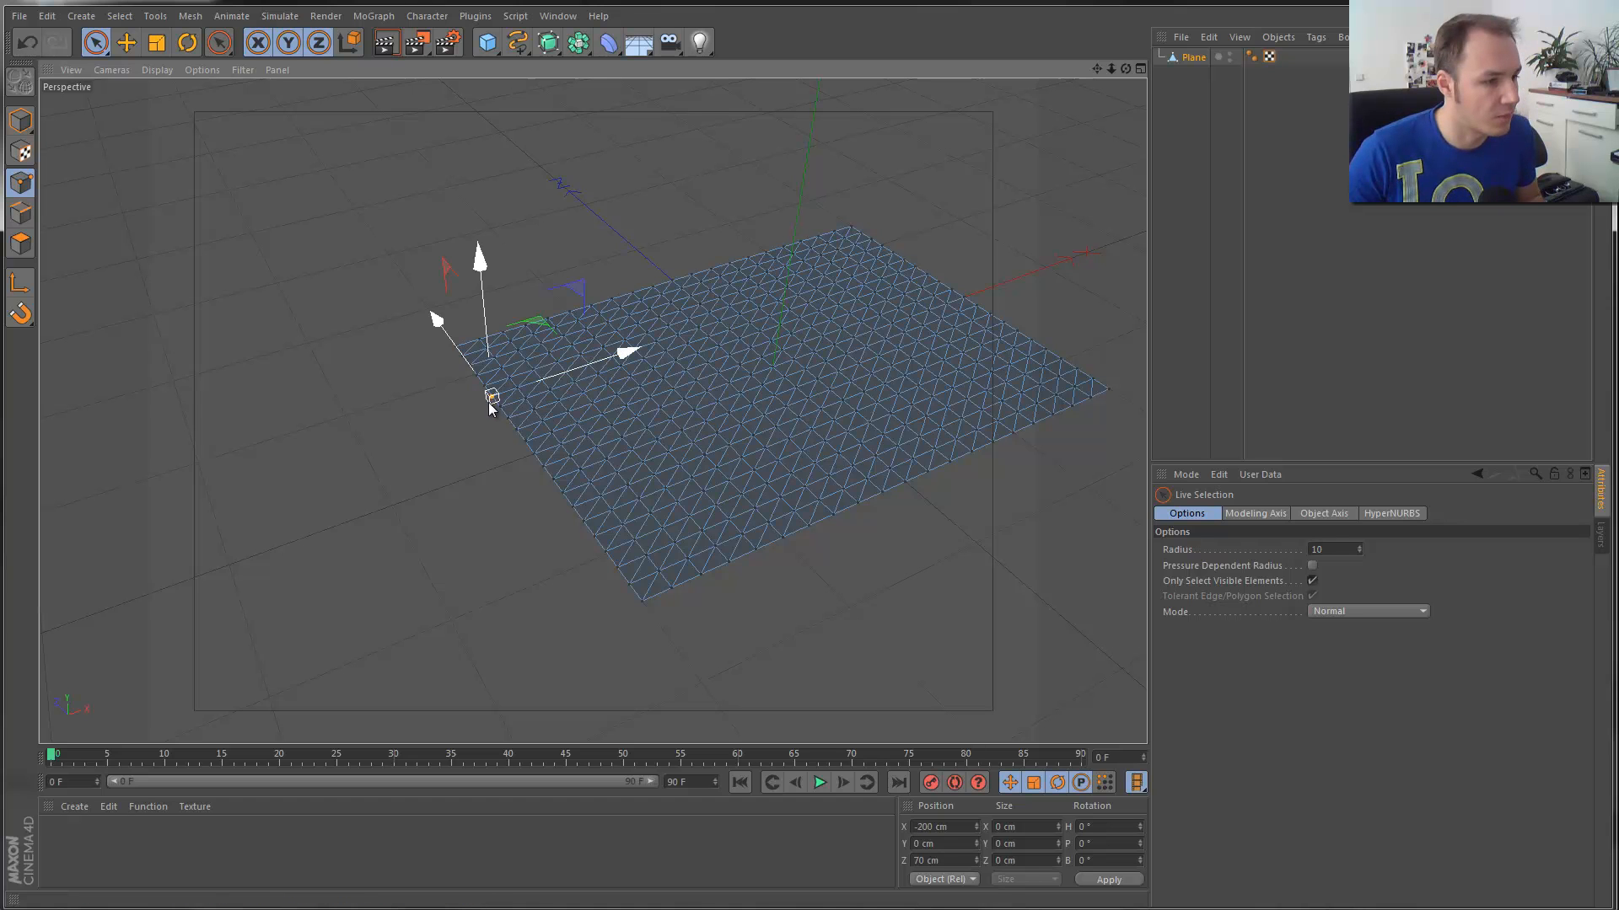
left_click_drag(484, 397, 526, 437)
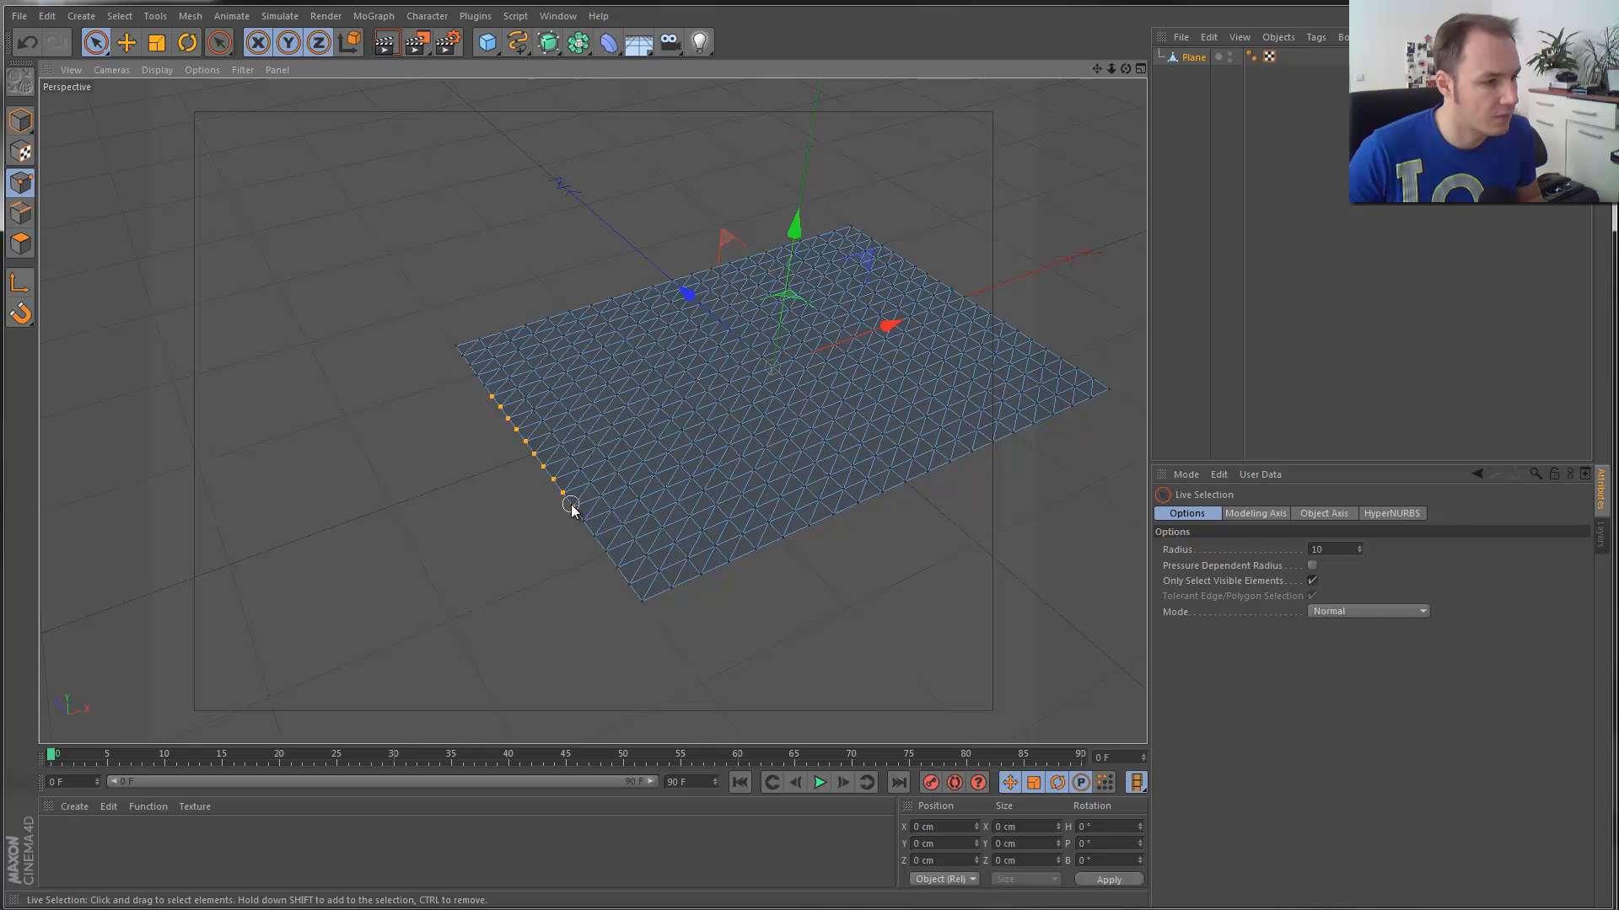
mouse_move(570, 510)
left_mouse_down()
mouse_move(495, 567)
mouse_move(777, 565)
mouse_move(776, 549)
mouse_move(777, 578)
left_mouse_up()
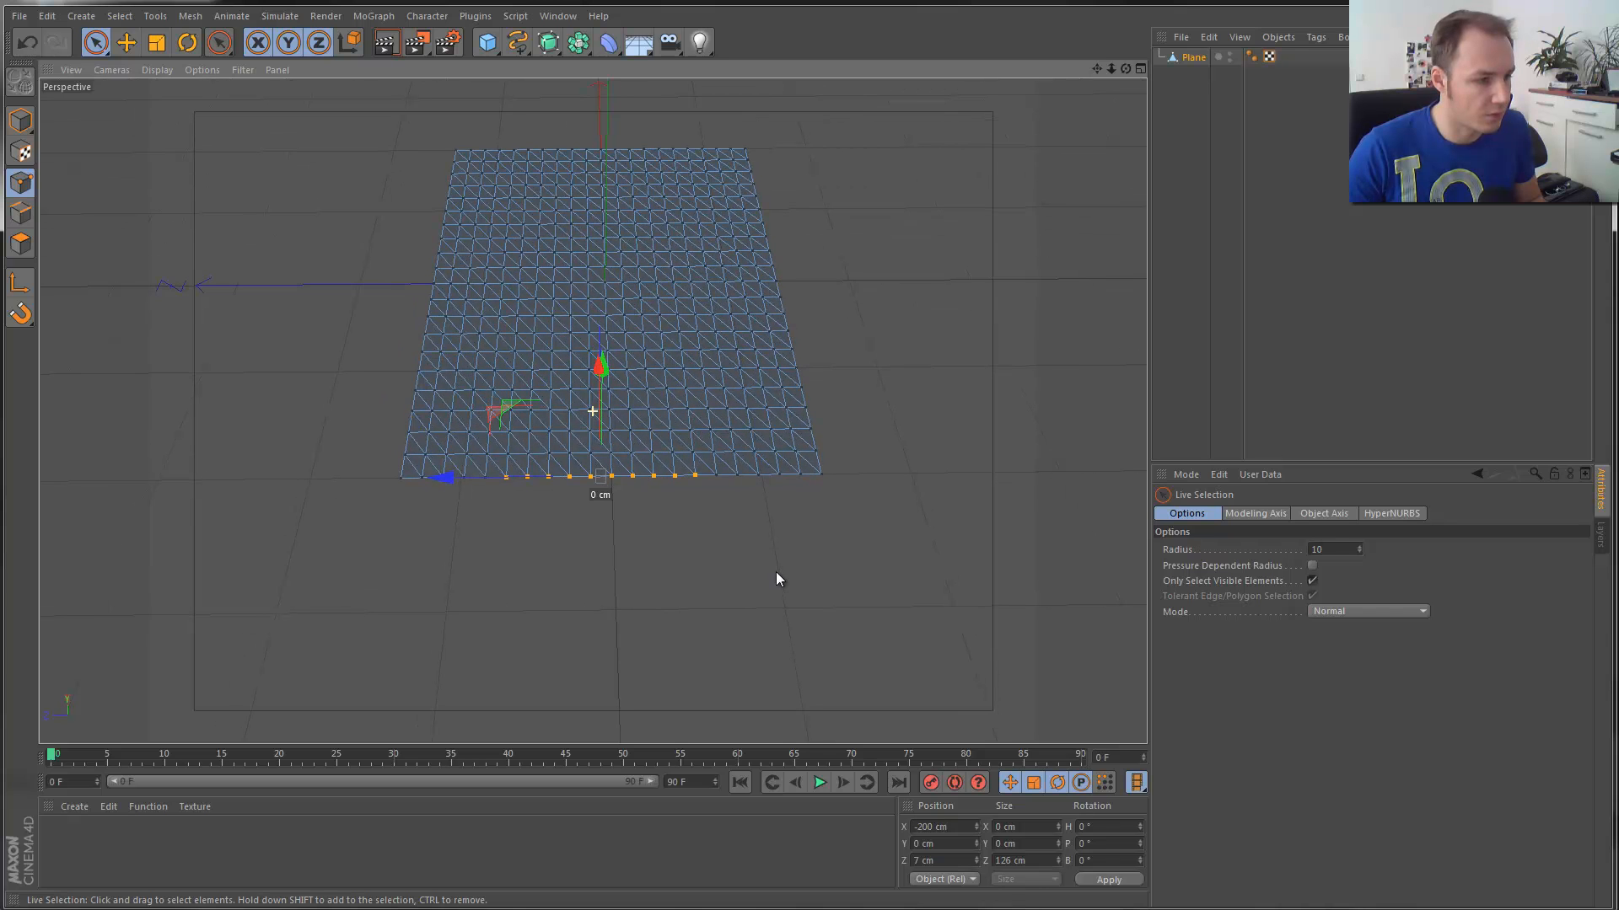
left_click(712, 475)
mouse_move(712, 474)
left_mouse_down()
mouse_move(498, 469)
mouse_move(604, 499)
left_mouse_up()
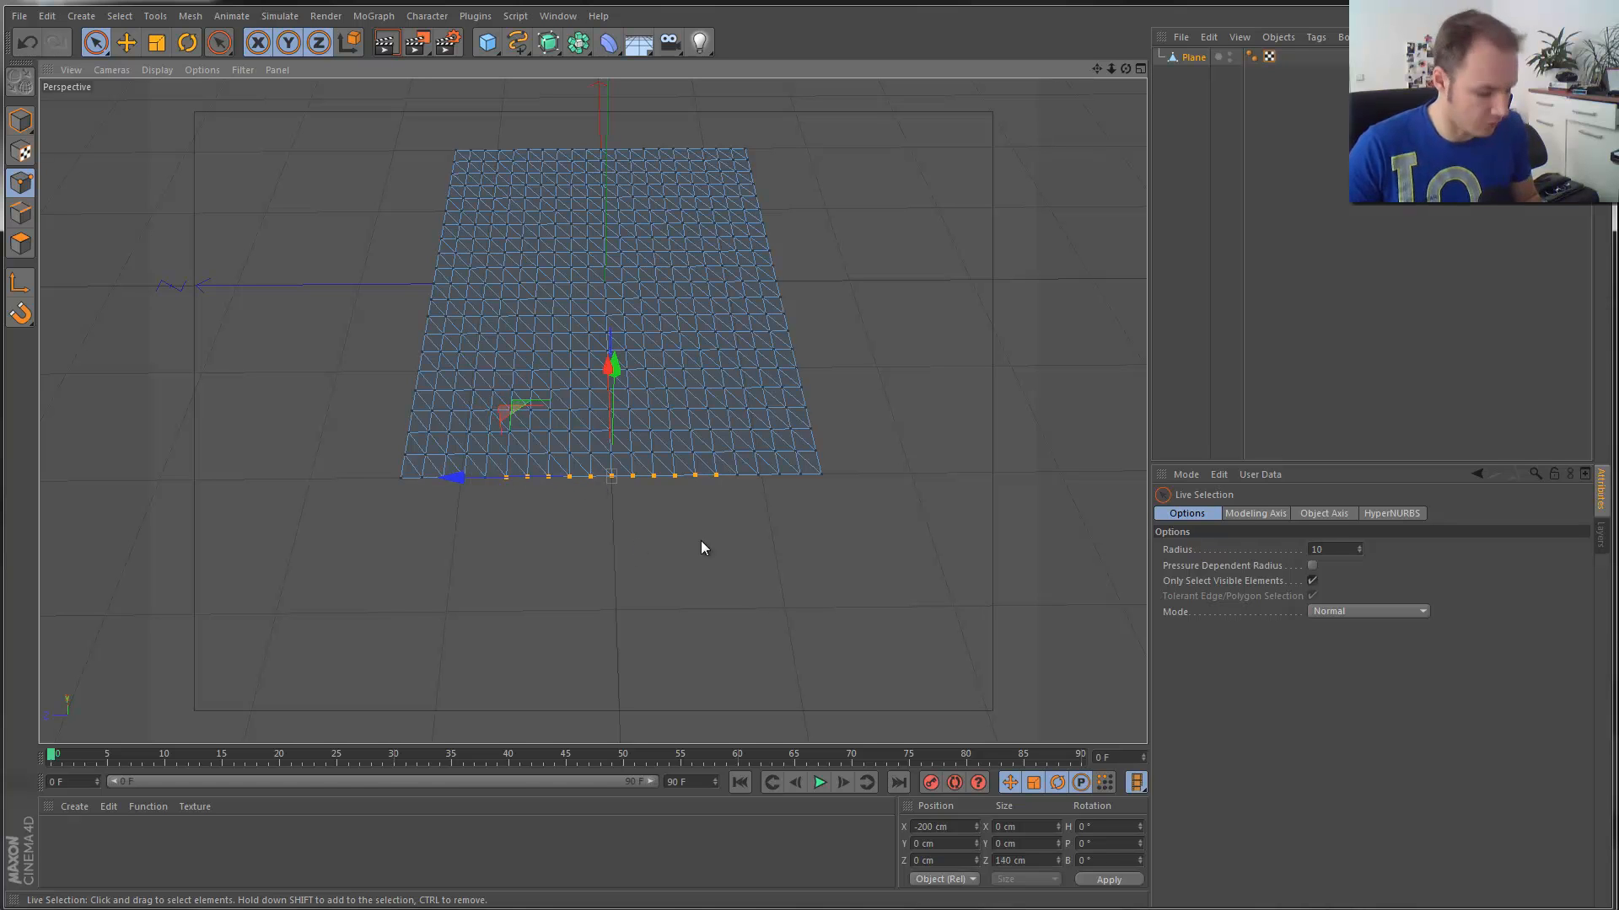
Add a Cloth simulation tag to the plane and set the selected edge points as its fix points.
right_click(1200, 57)
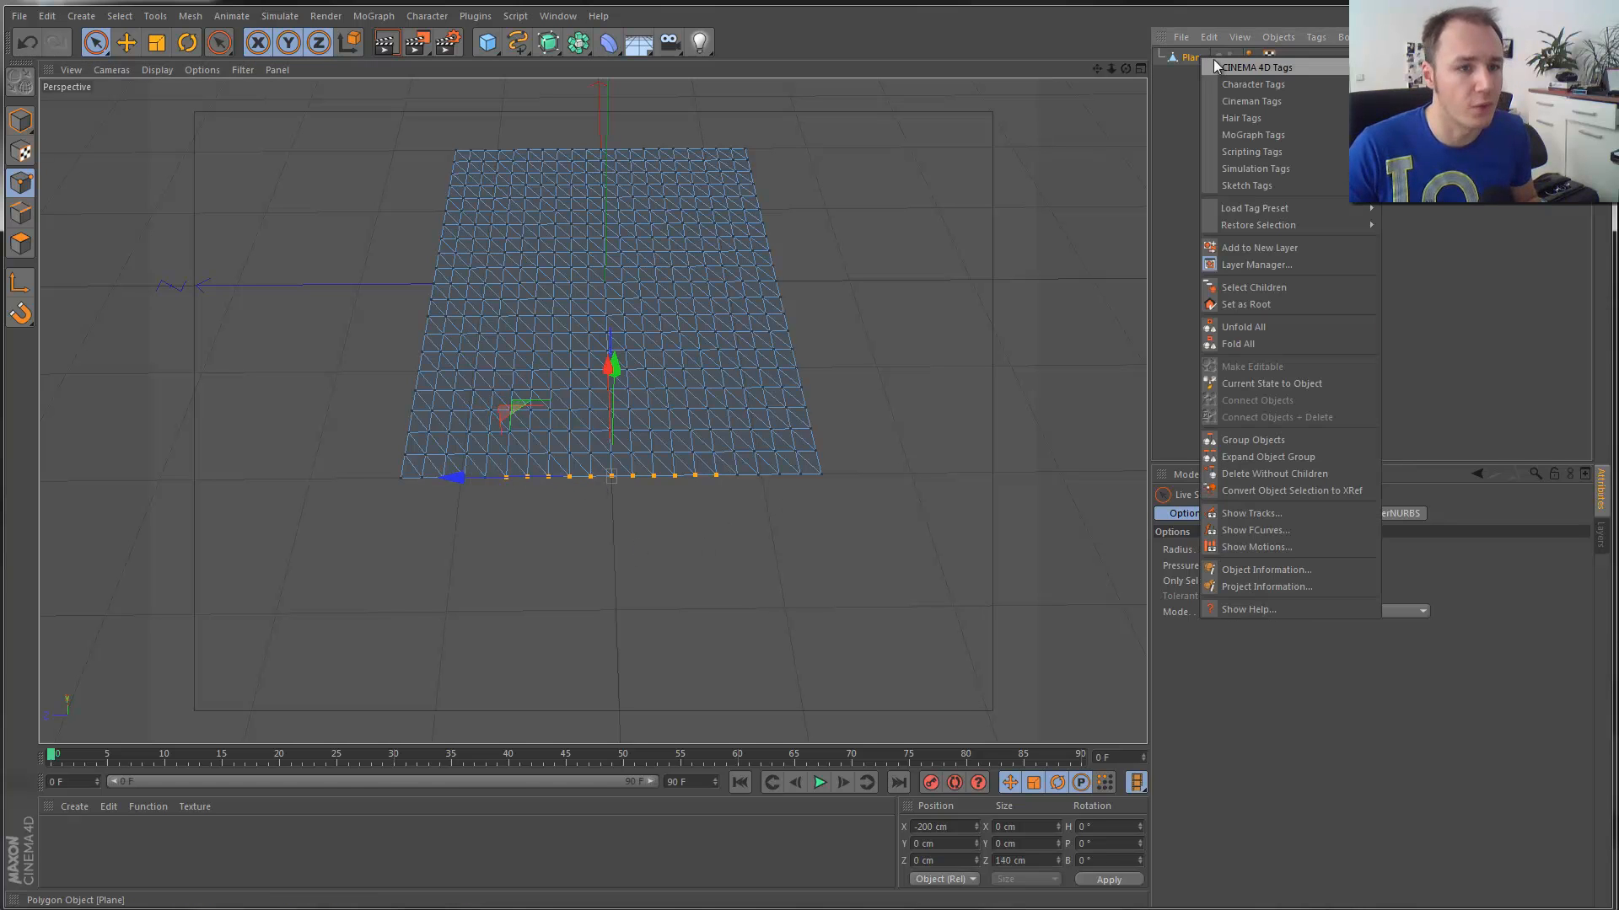
mouse_move(1268, 171)
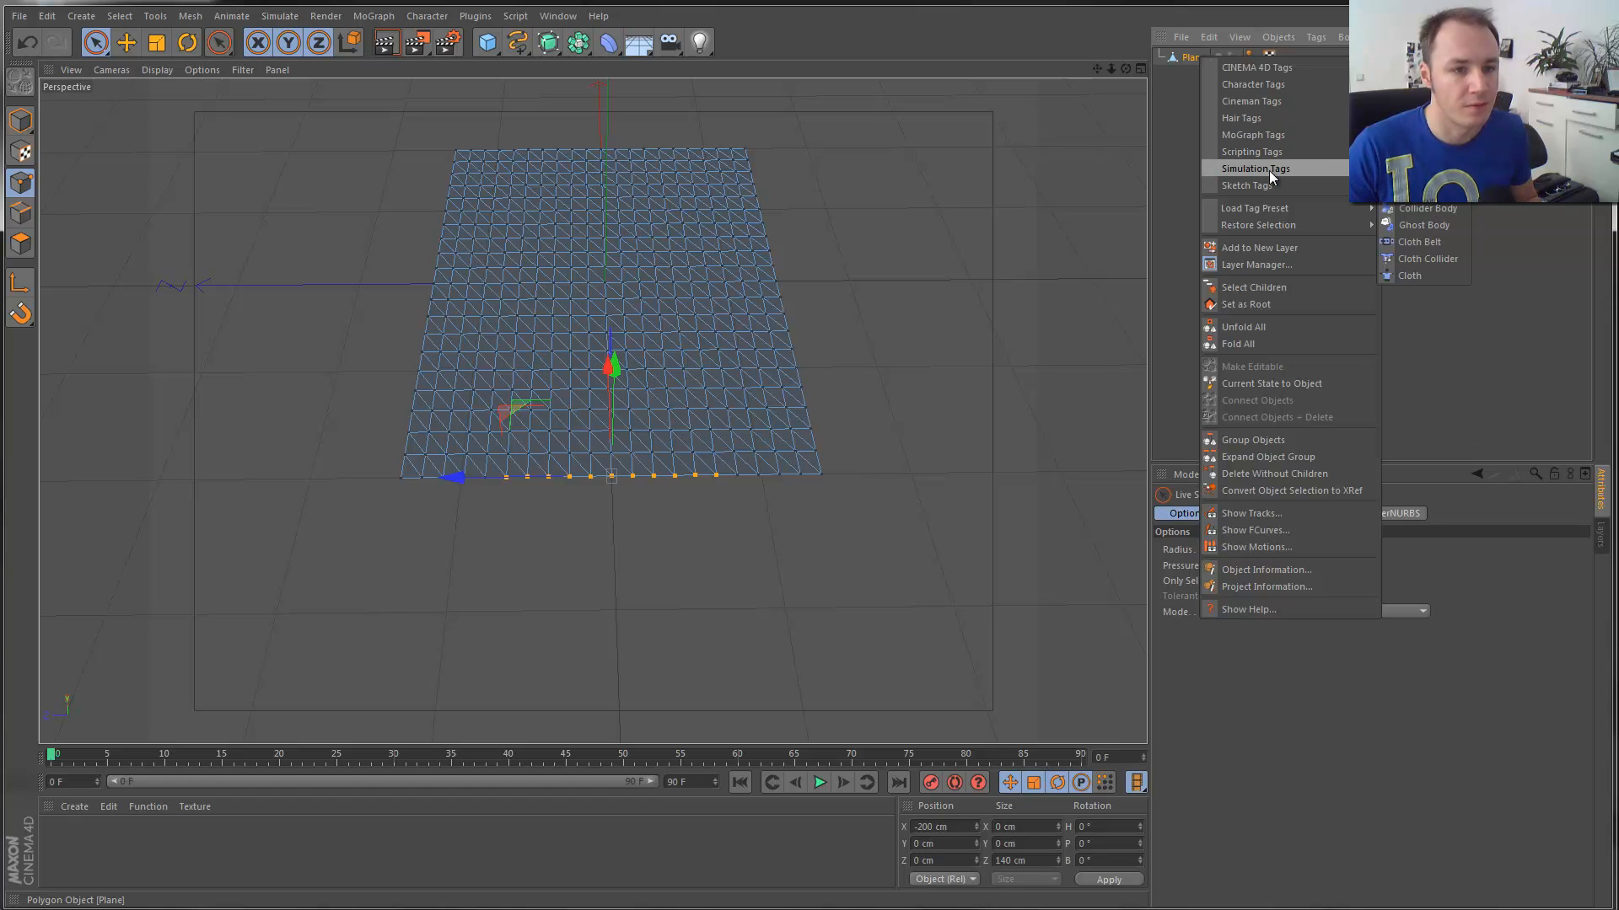
left_click(1414, 275)
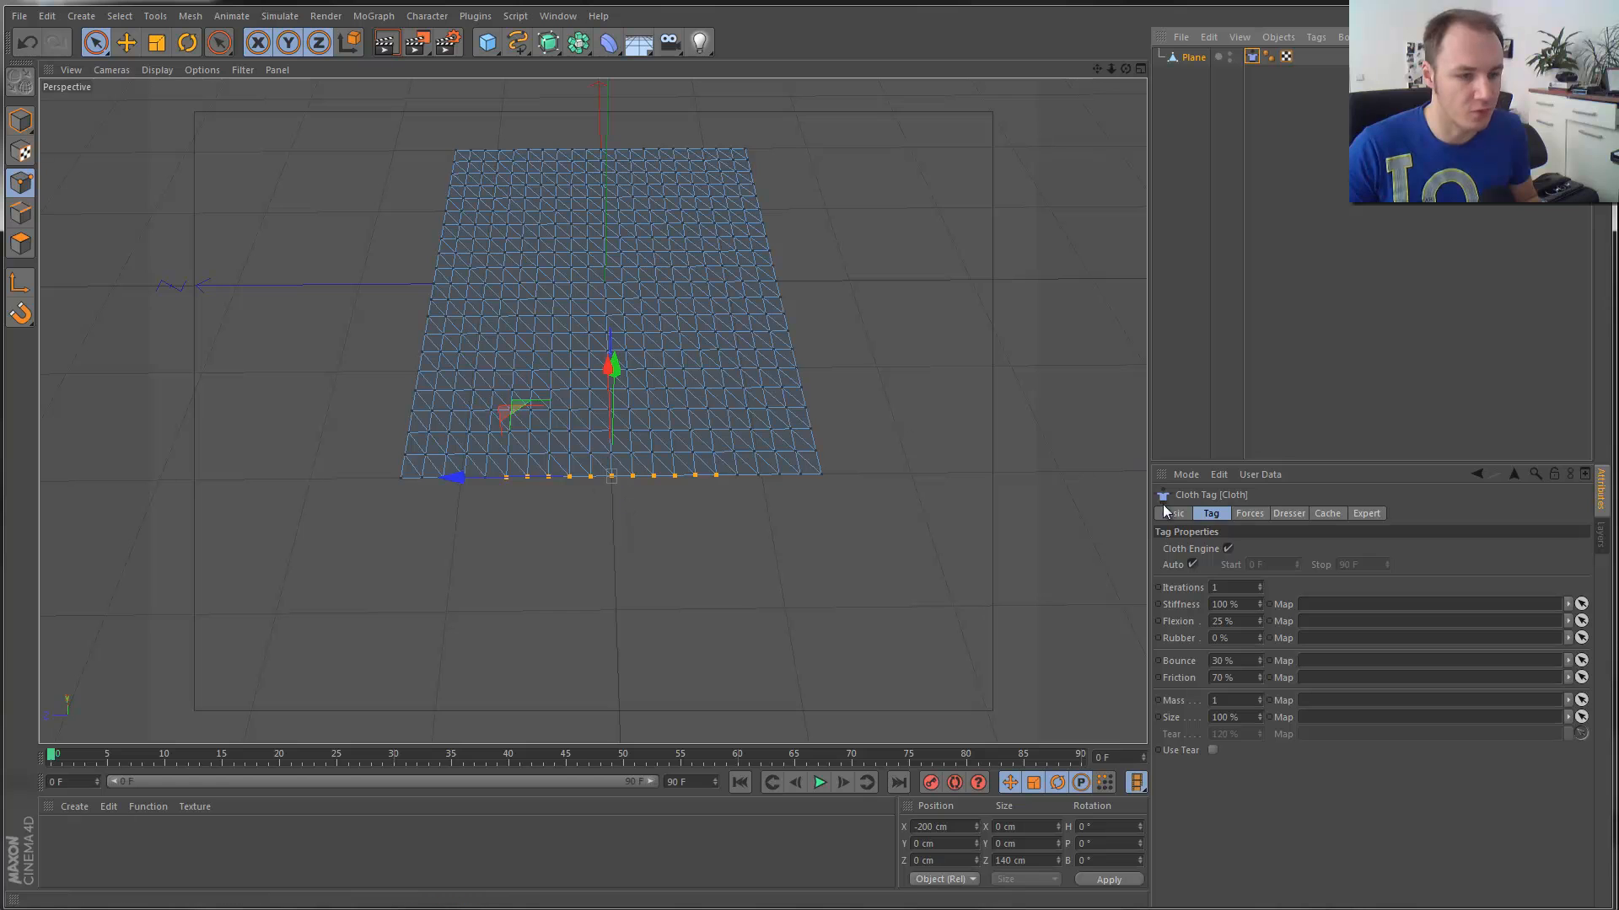
left_click(1293, 514)
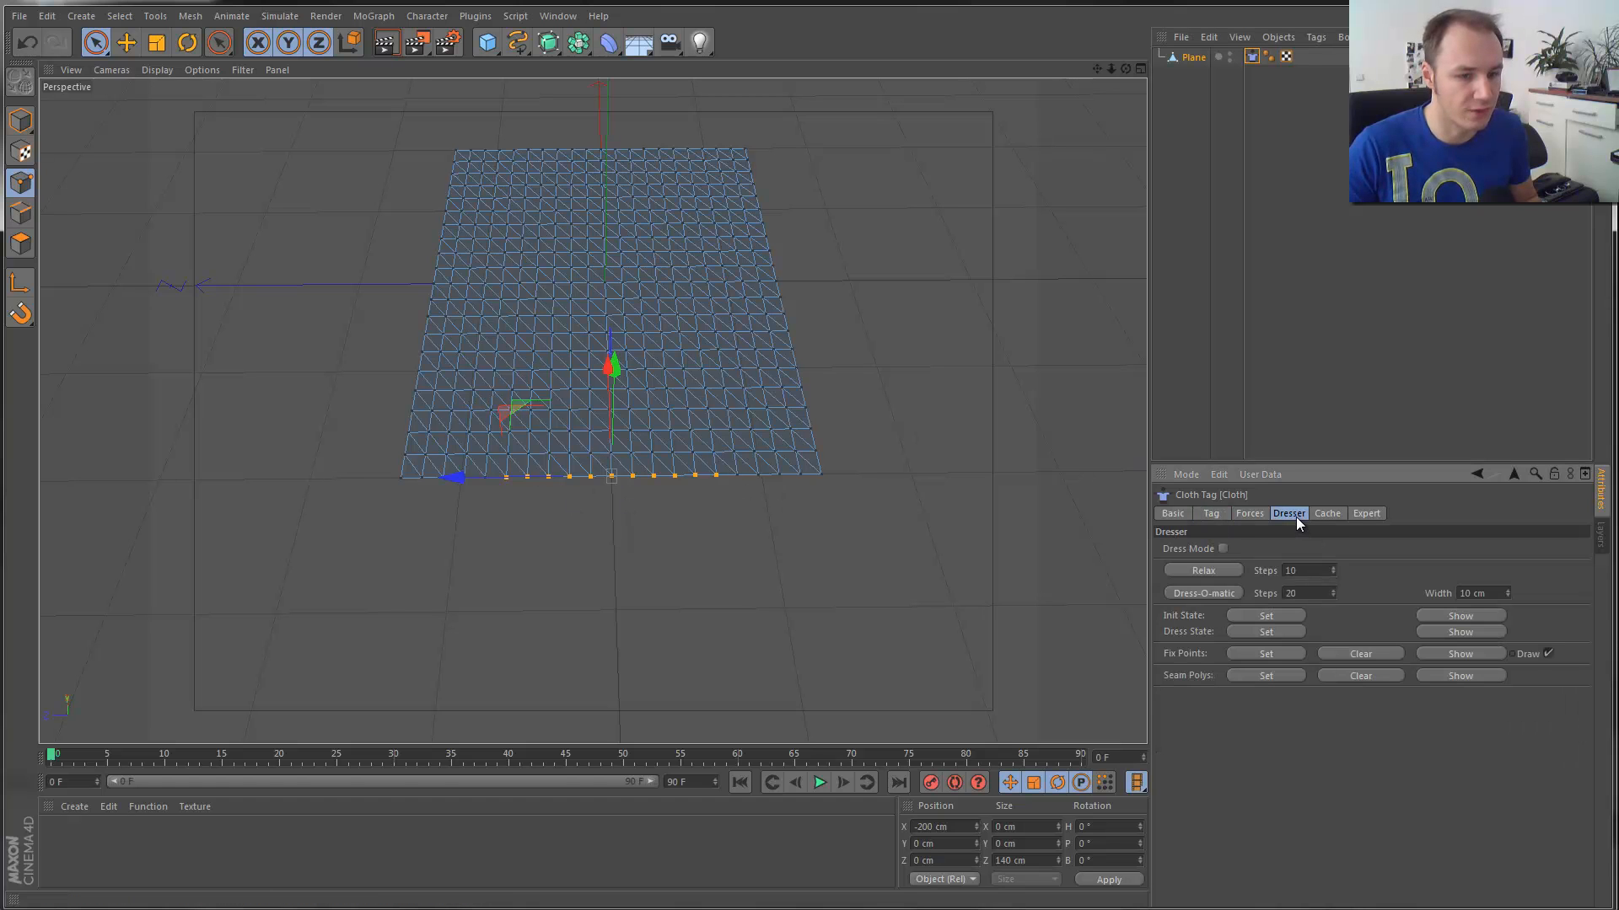
left_click(1267, 655)
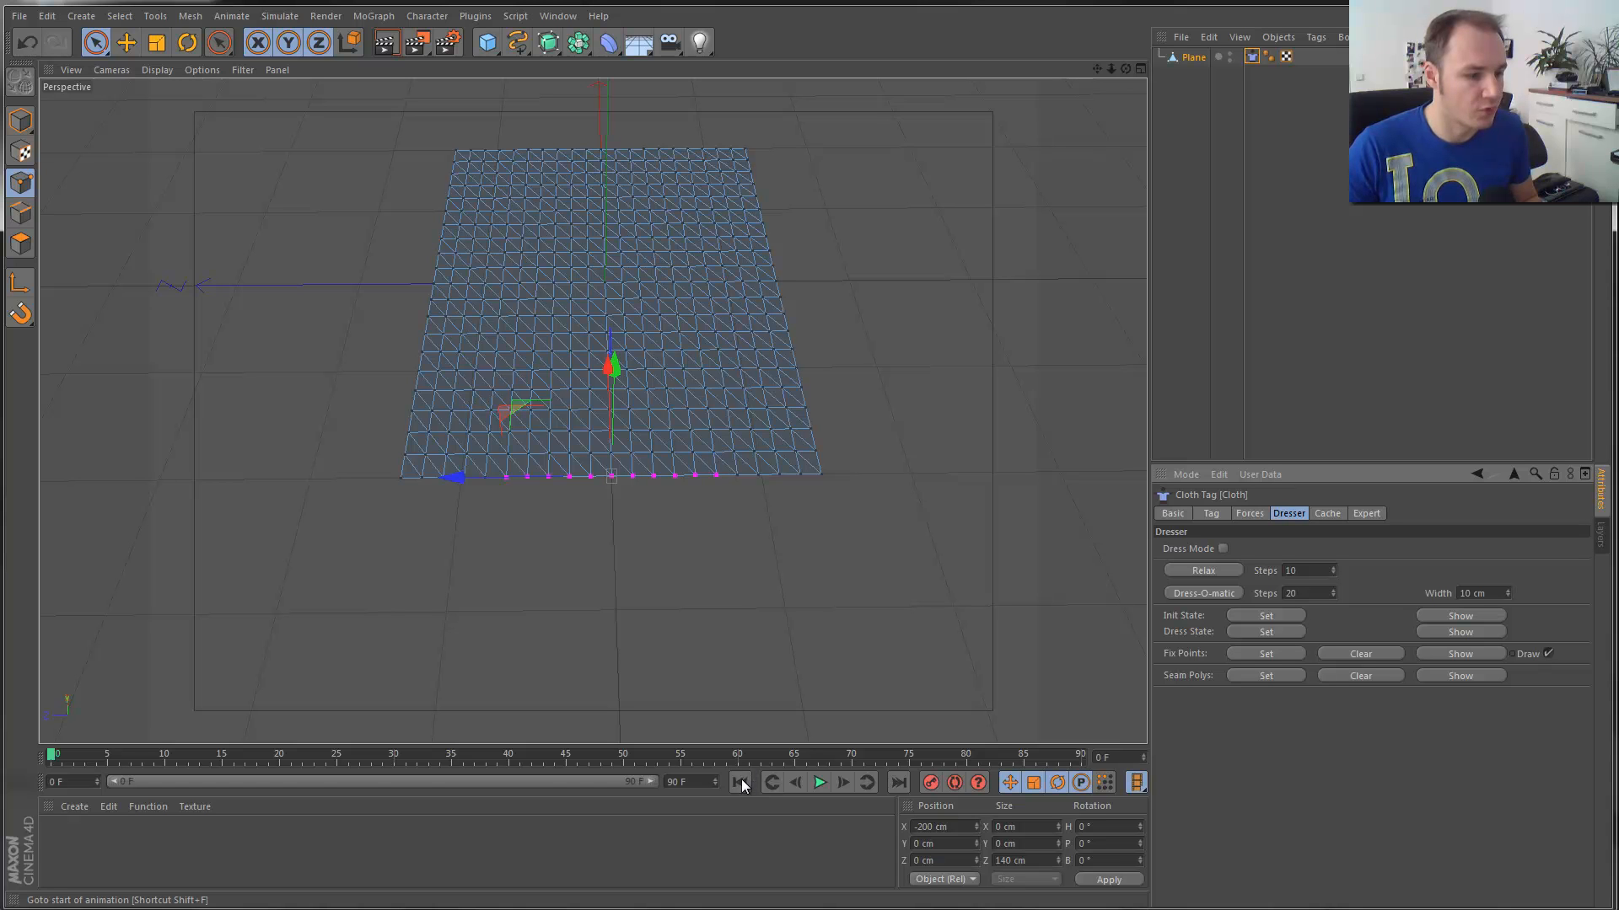
Play the cloth simulation to check how the plane hangs from its fixed points, and stop it.
left_click_drag(813, 527, 408, 423, "alt")
left_click_drag(686, 479, 752, 544, "alt")
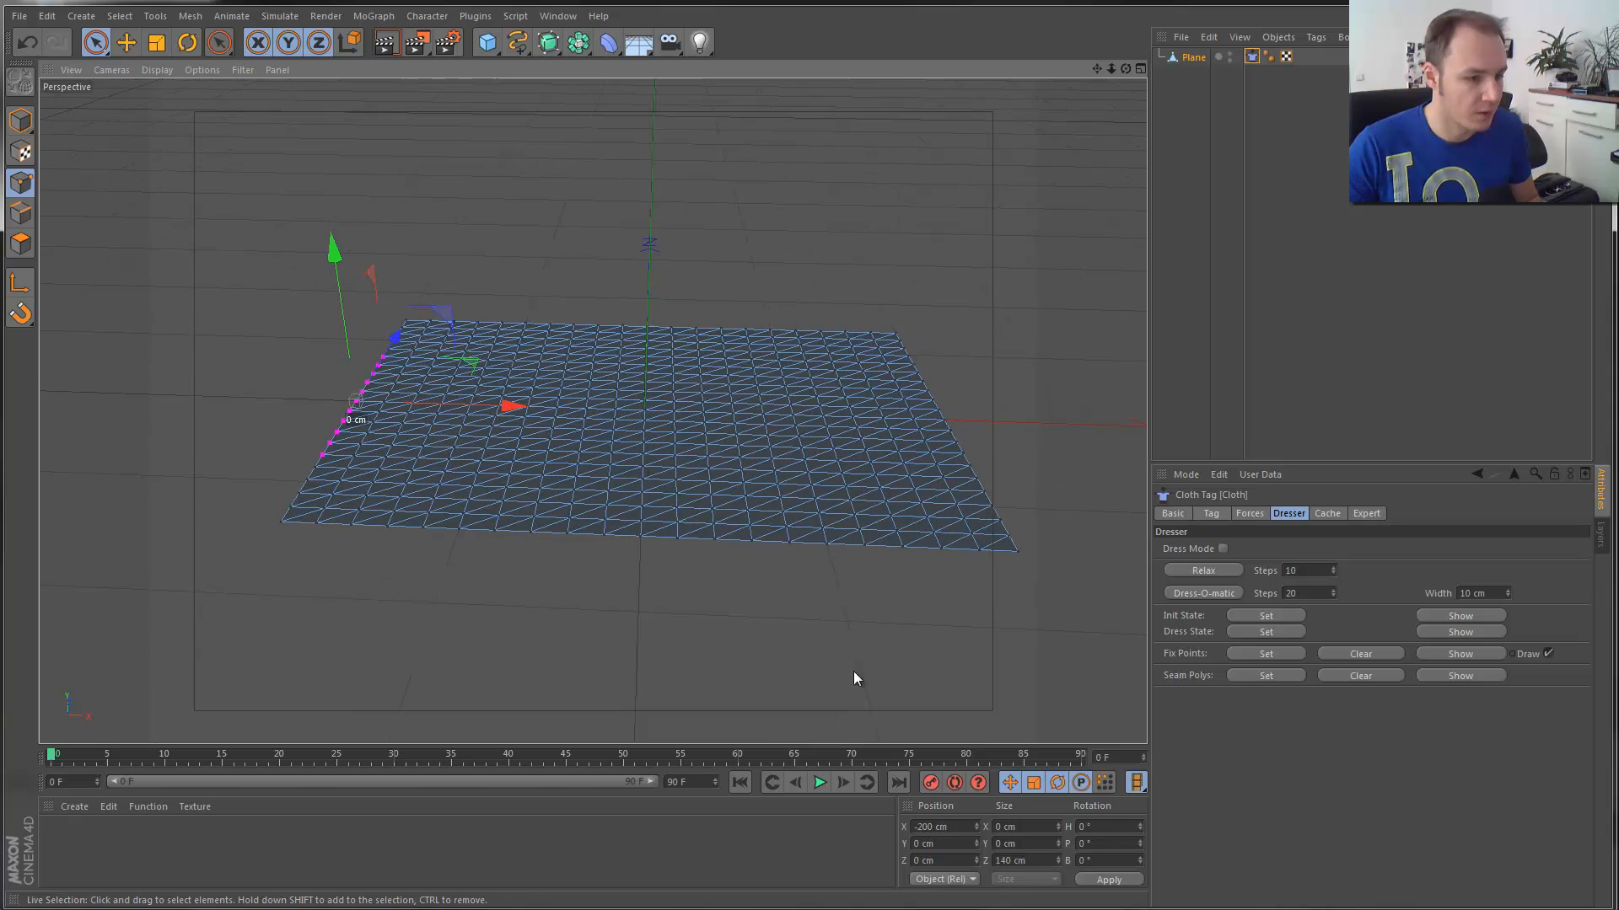
left_click(820, 782)
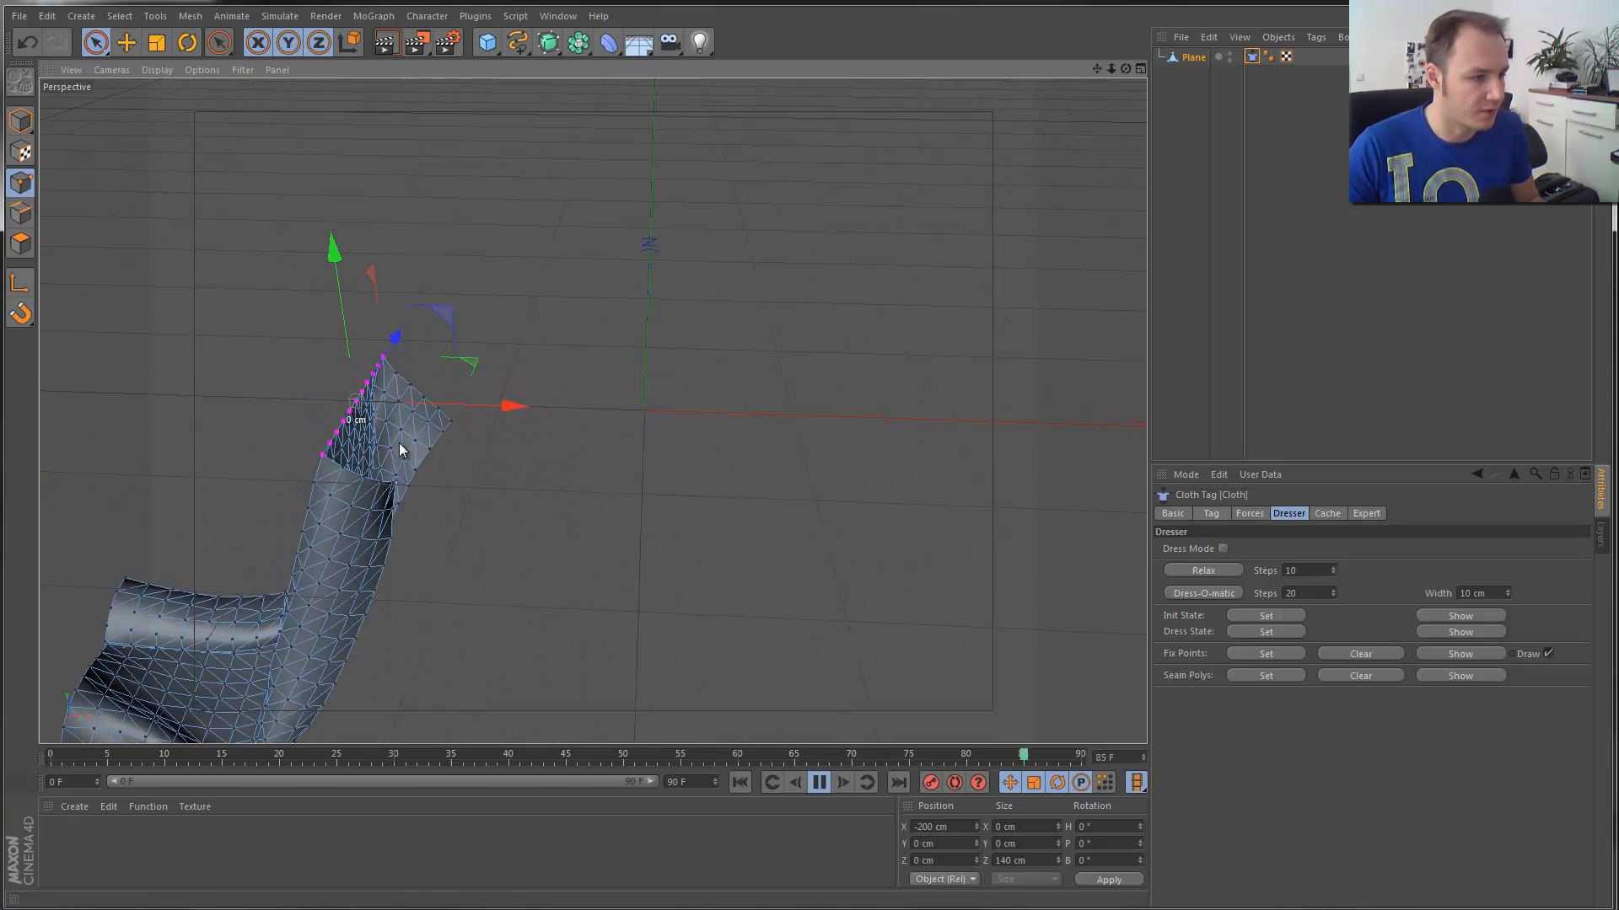
left_click(819, 784)
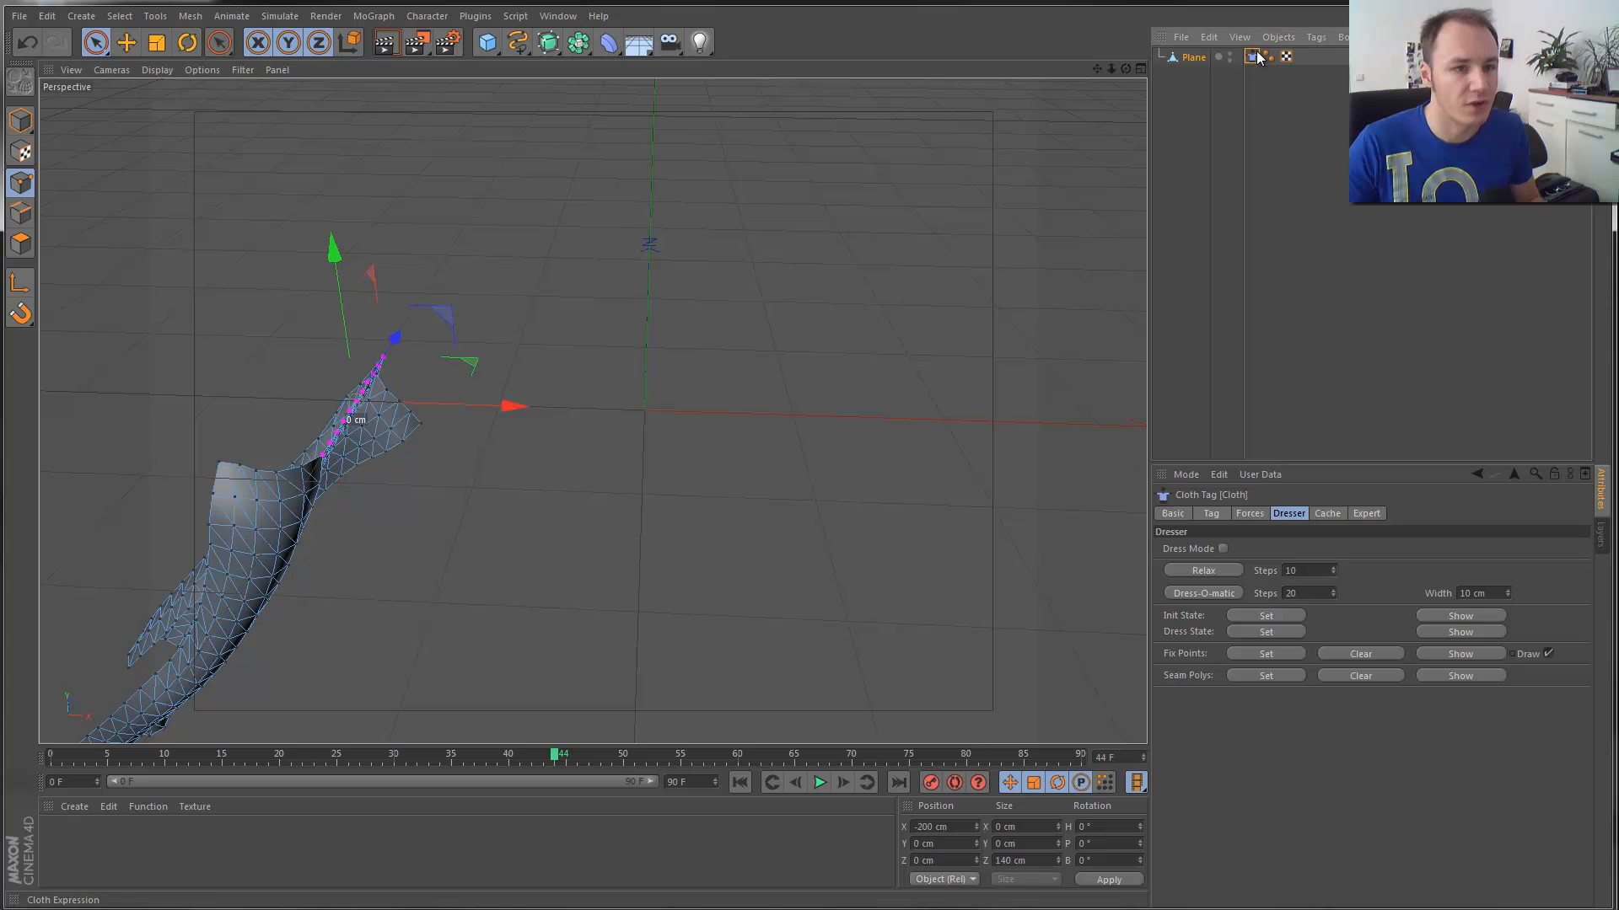
Set the cloth's gravity to -2 and return the animation to its first frame.
left_click(1252, 514)
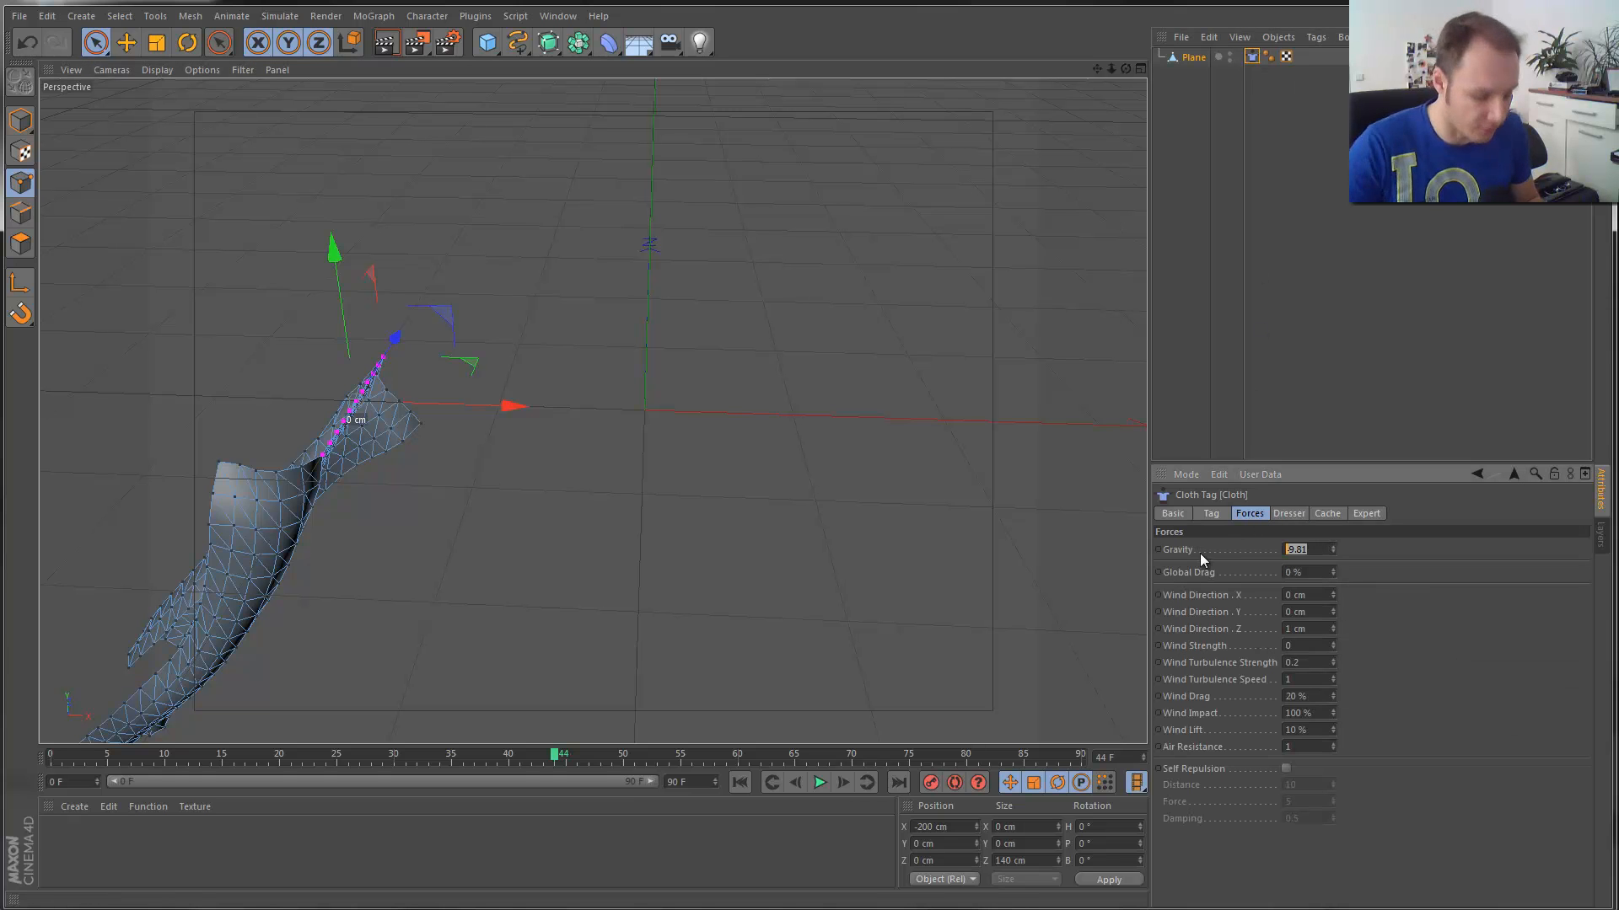
type("-2")
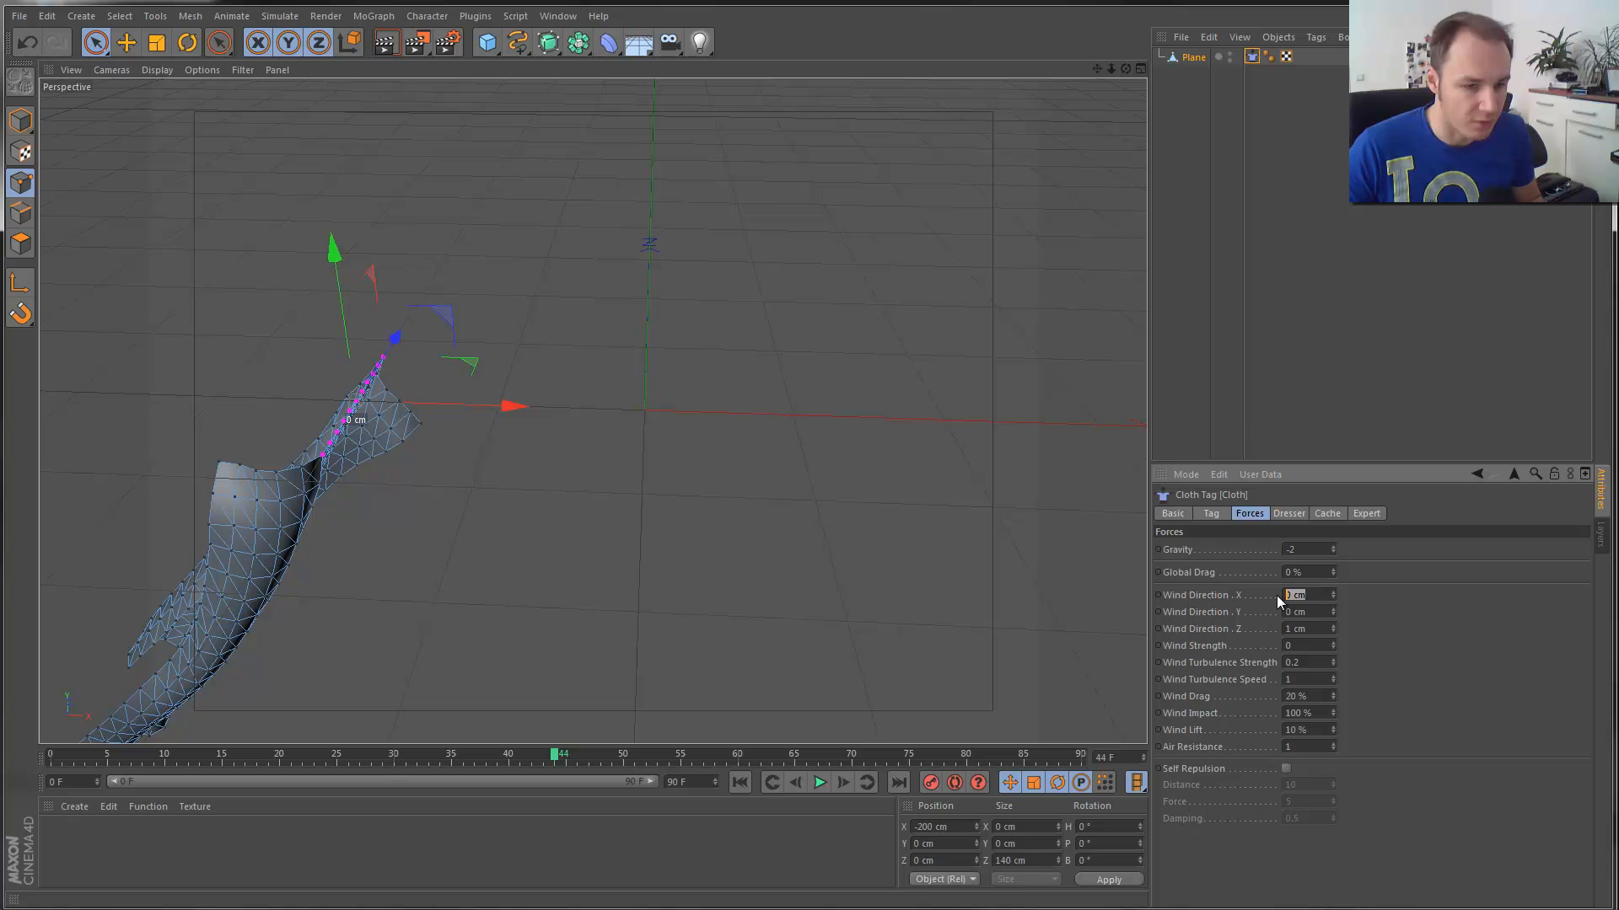
left_click(741, 781)
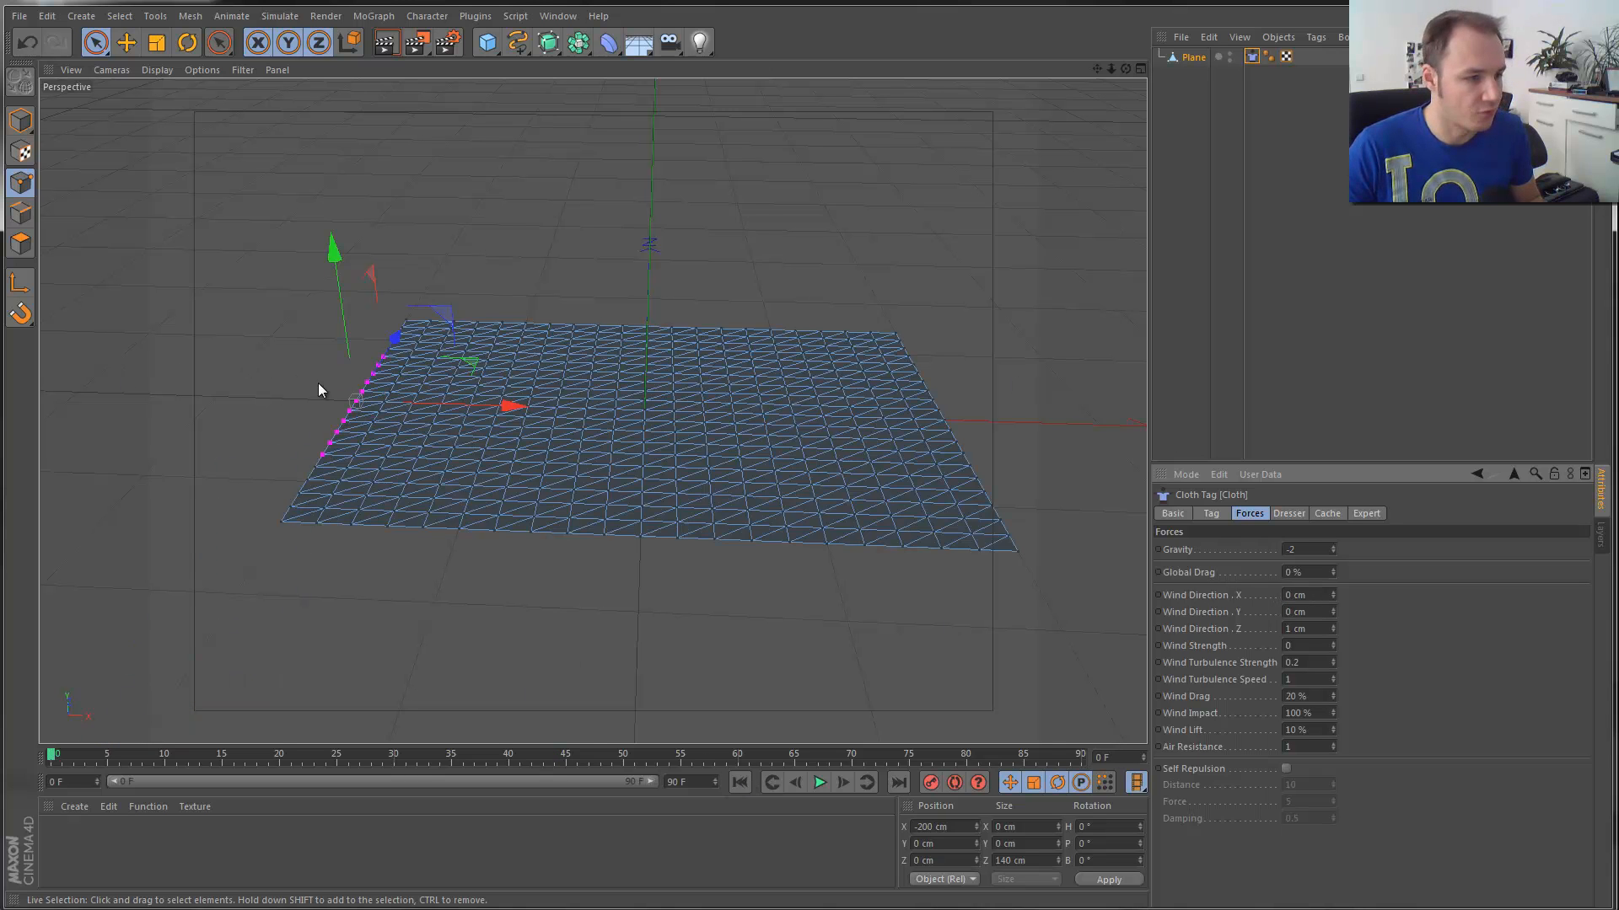
Set the cloth's wind direction to 4 cm in X, 1 cm in Y and 0 cm in Z.
type("4")
left_click(1291, 611)
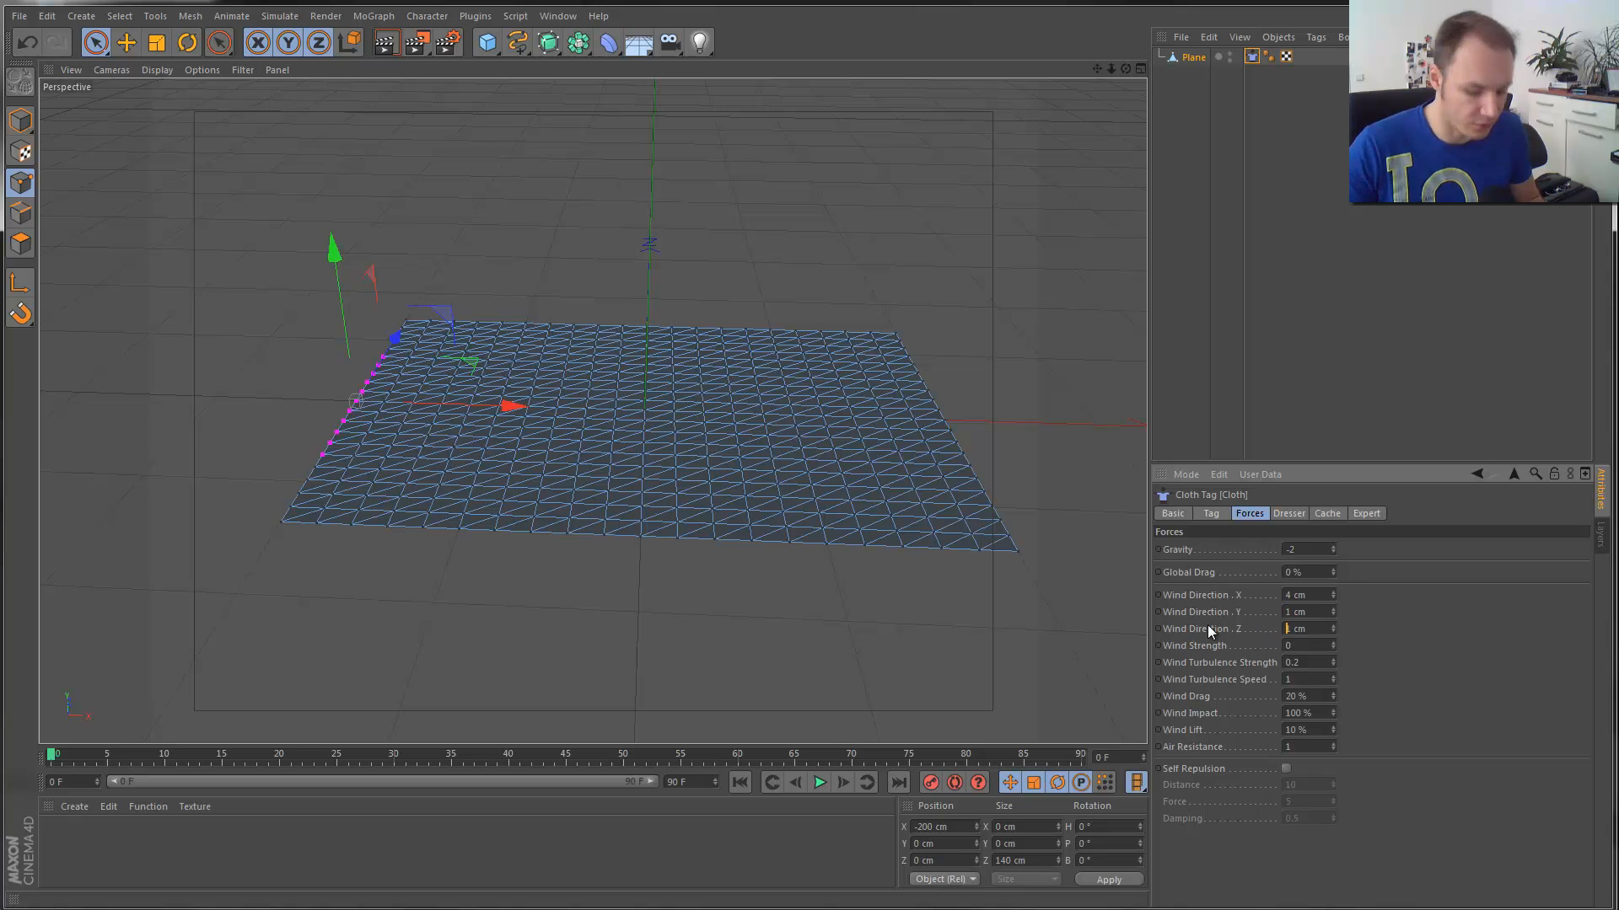
type("0")
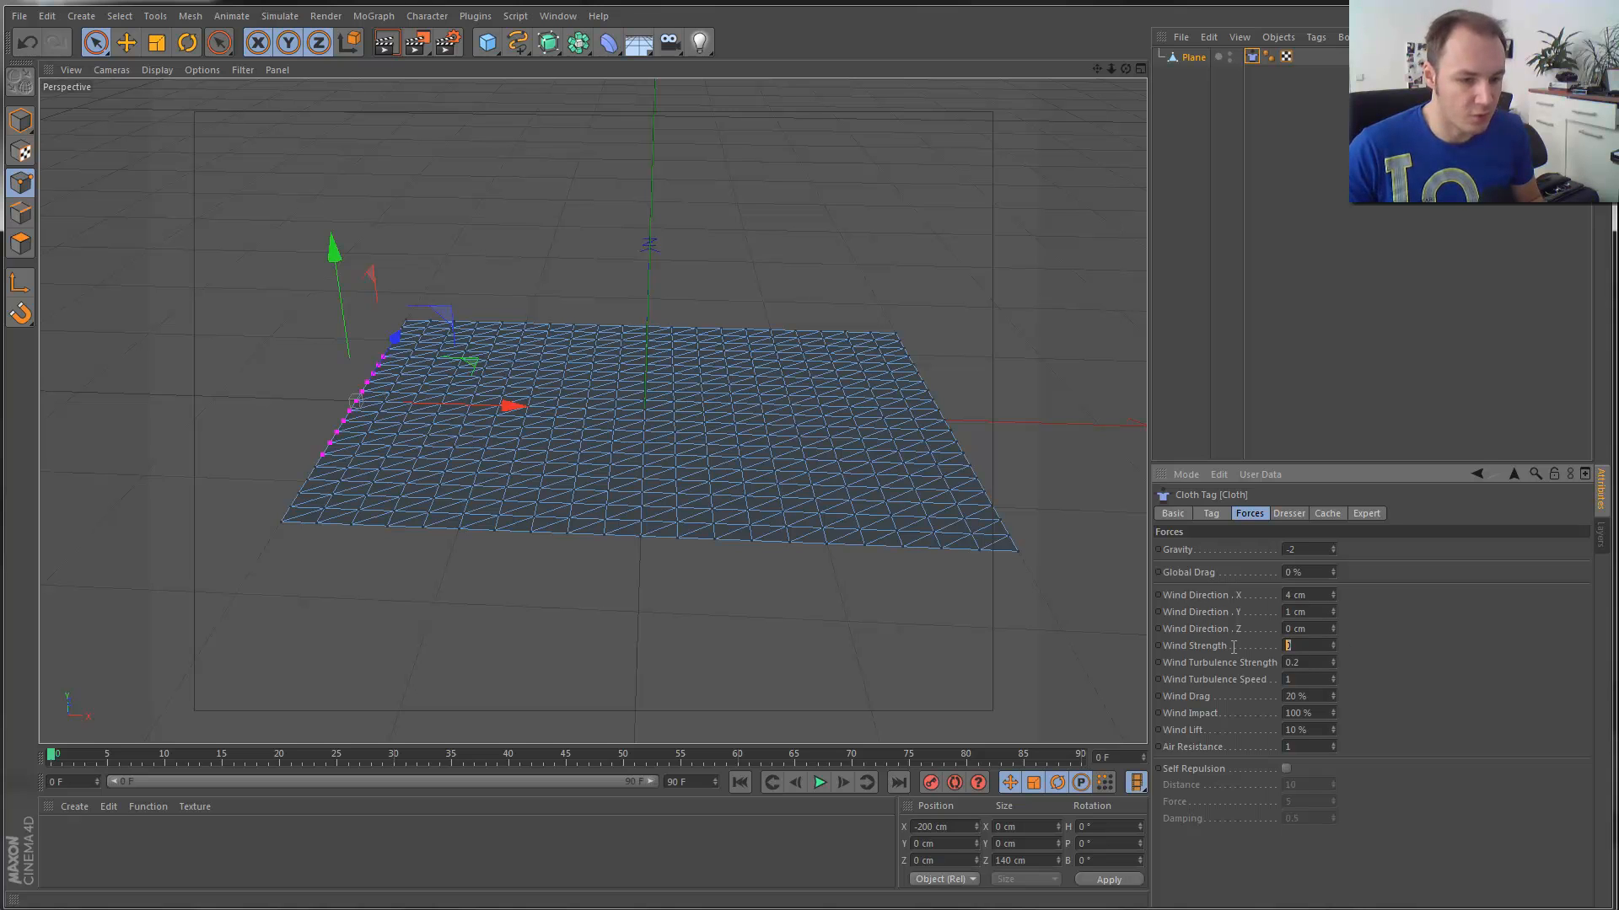
Set the cloth's wind strength to 4, play the simulation to check the movement, and stop it.
type("4")
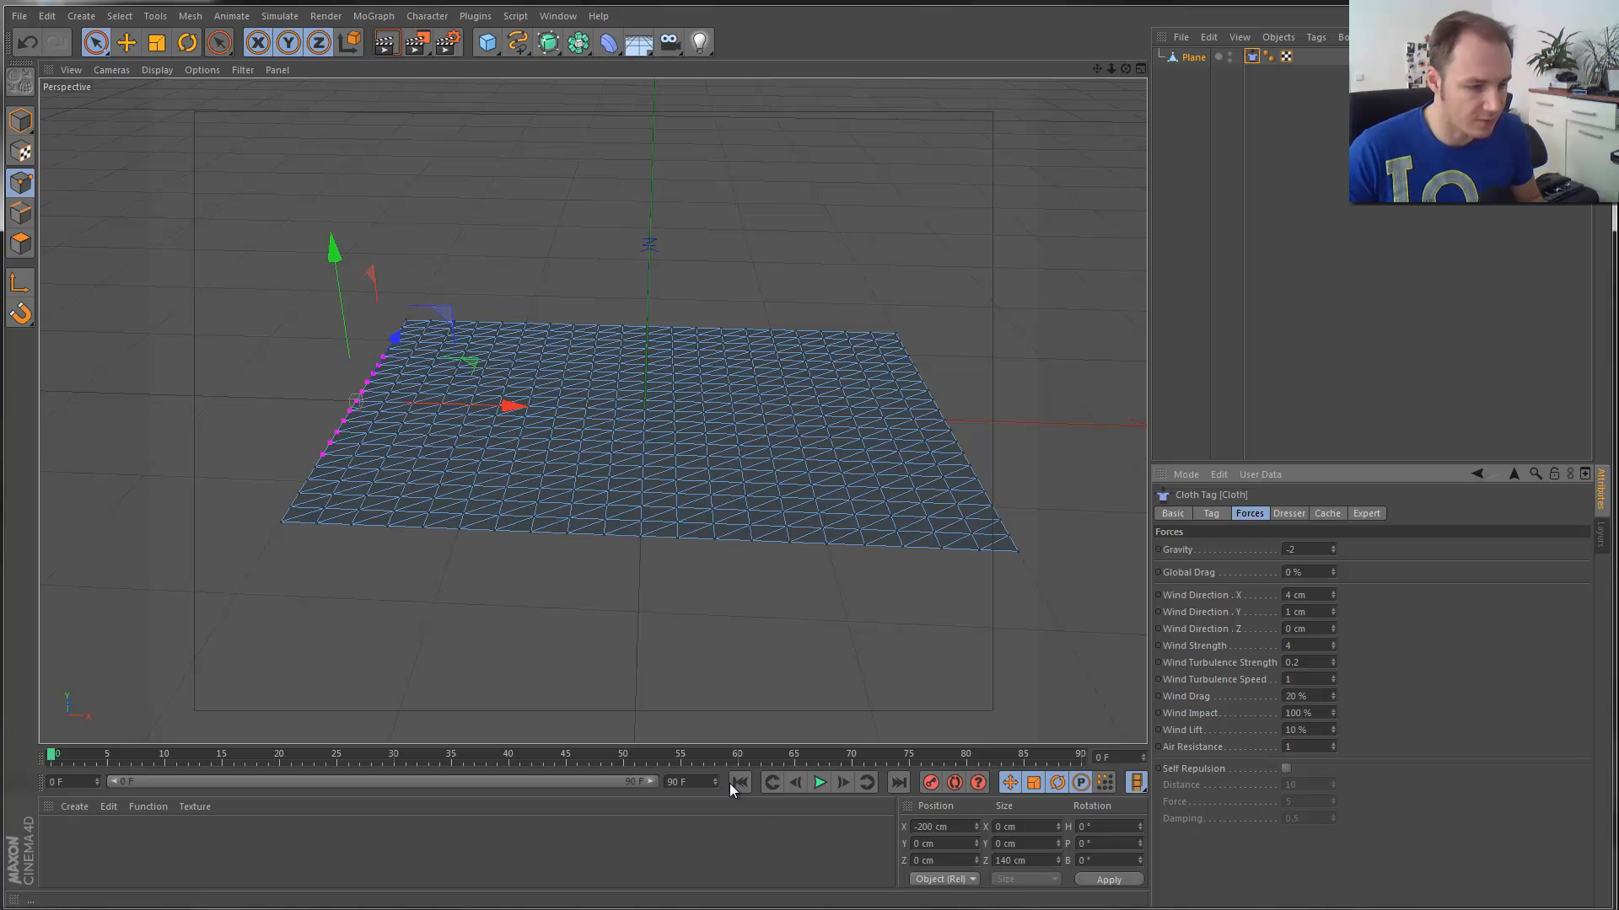
left_click(819, 782)
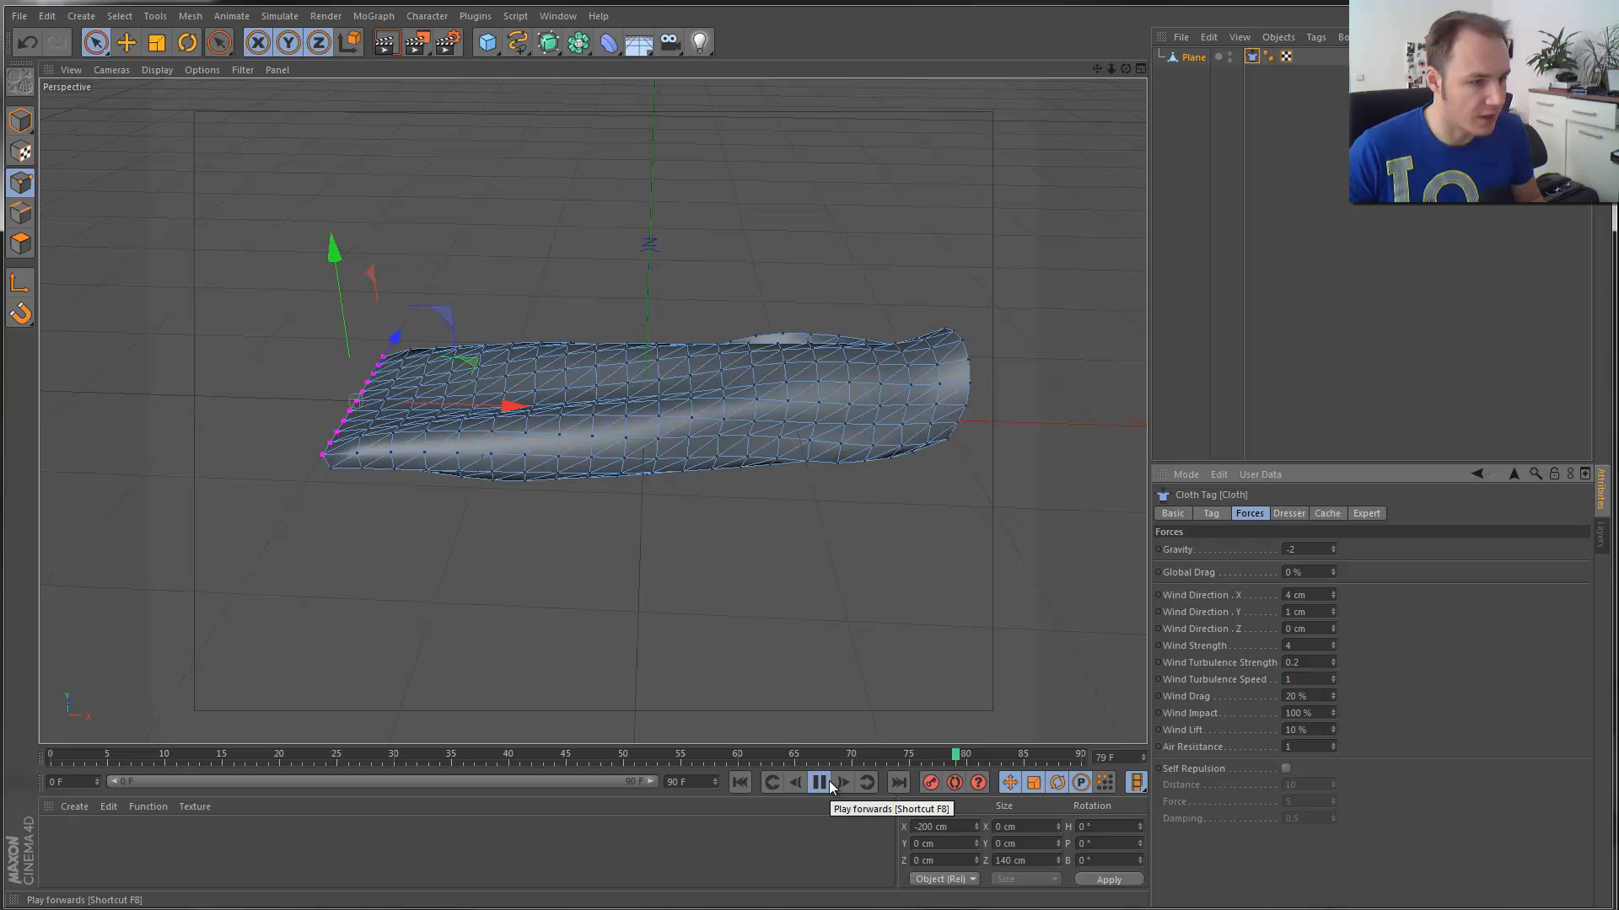
left_click(816, 786)
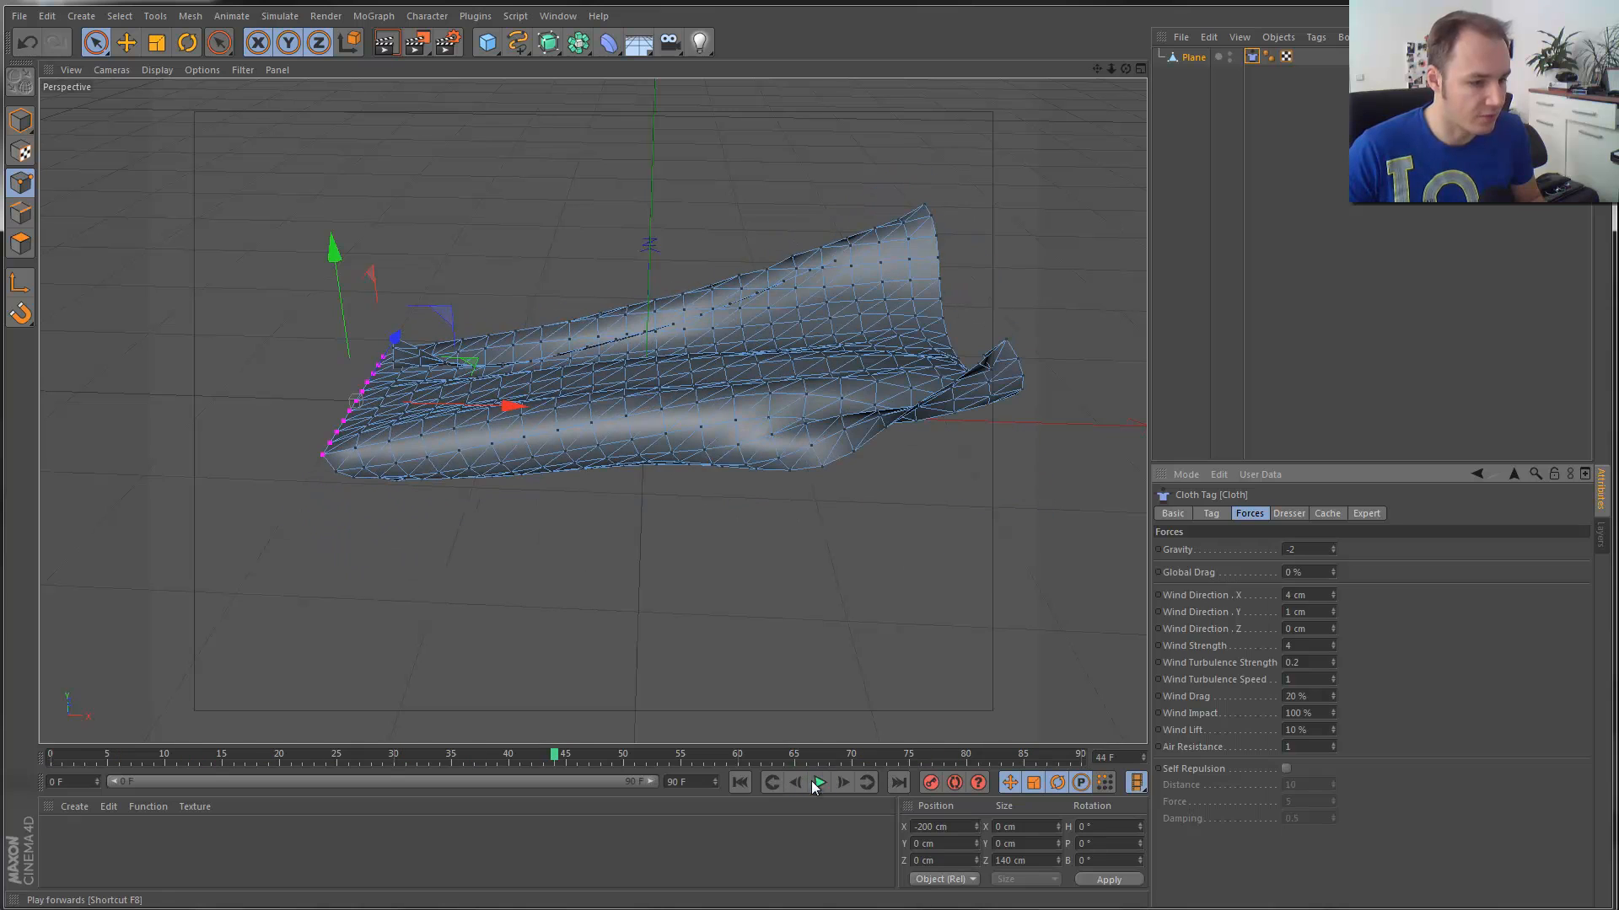
Extend the animation's end frame to 350 and stretch the preview range to cover the full length.
left_click_drag(678, 782, 622, 784)
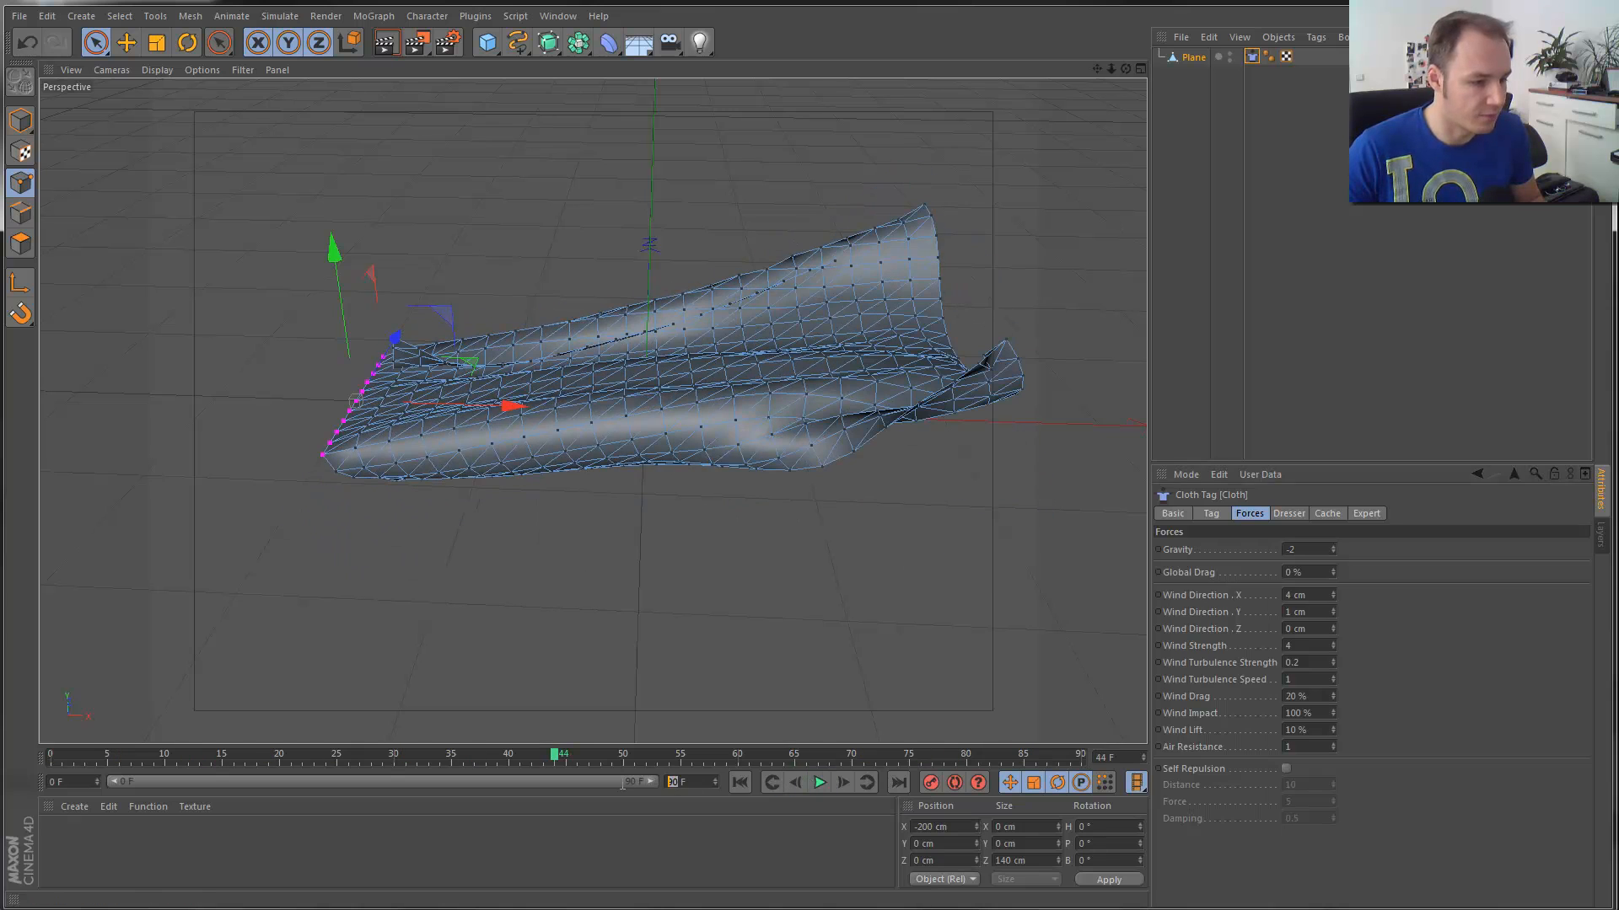
type("350")
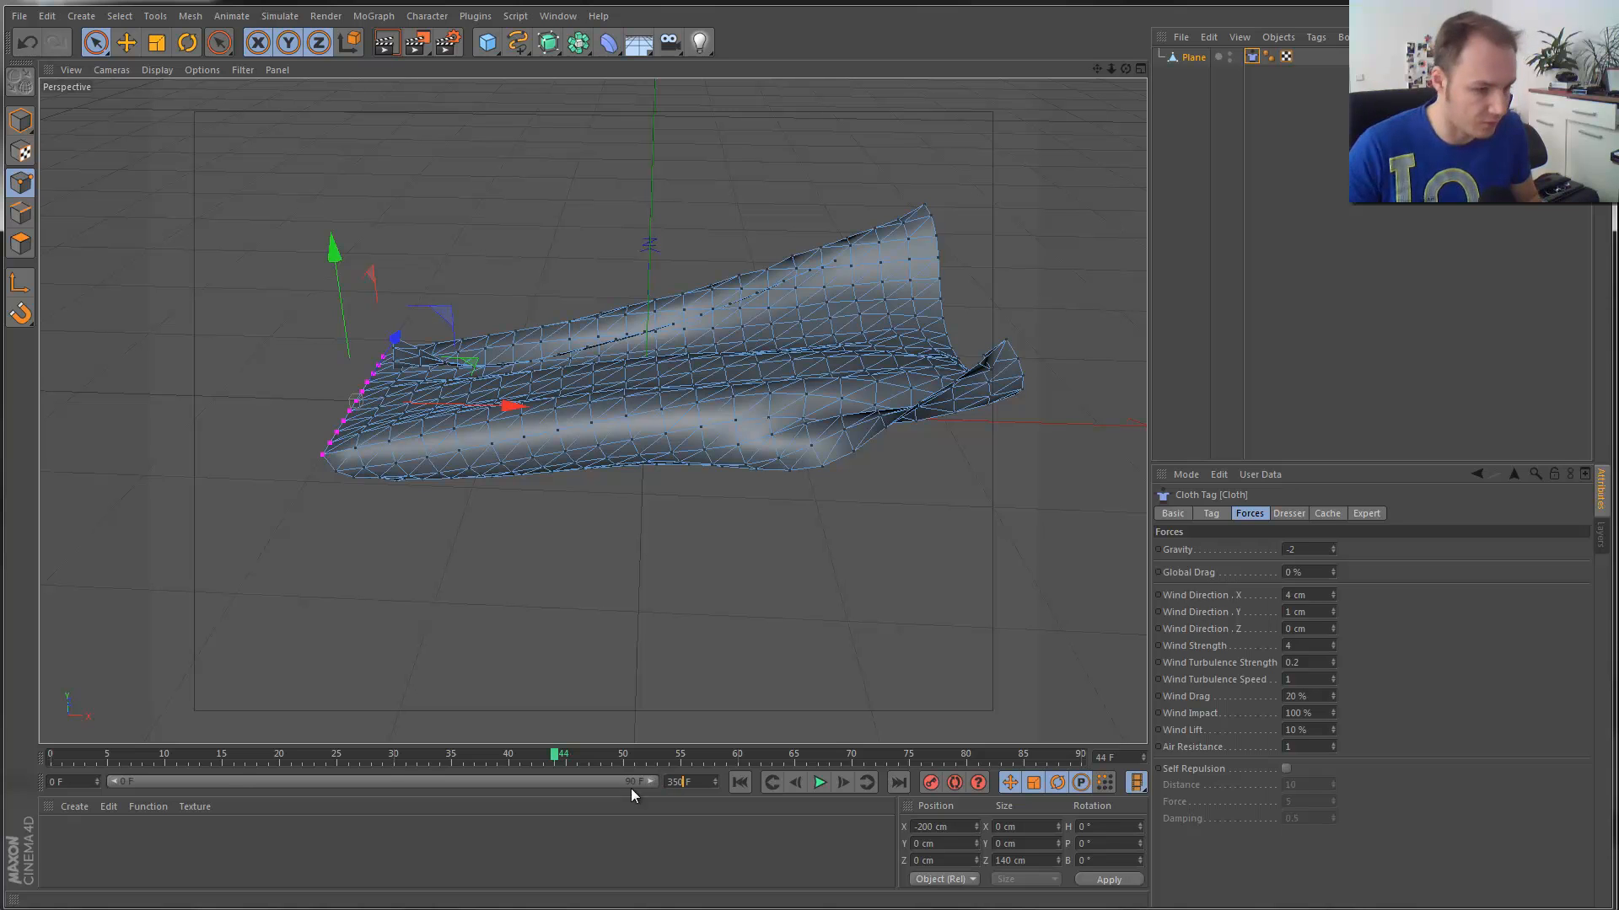
key("Return")
left_click_drag(256, 781, 654, 784)
Play the cloth simulation from the first frame to check the motion over the longer timeline, and stop it.
left_click(741, 783)
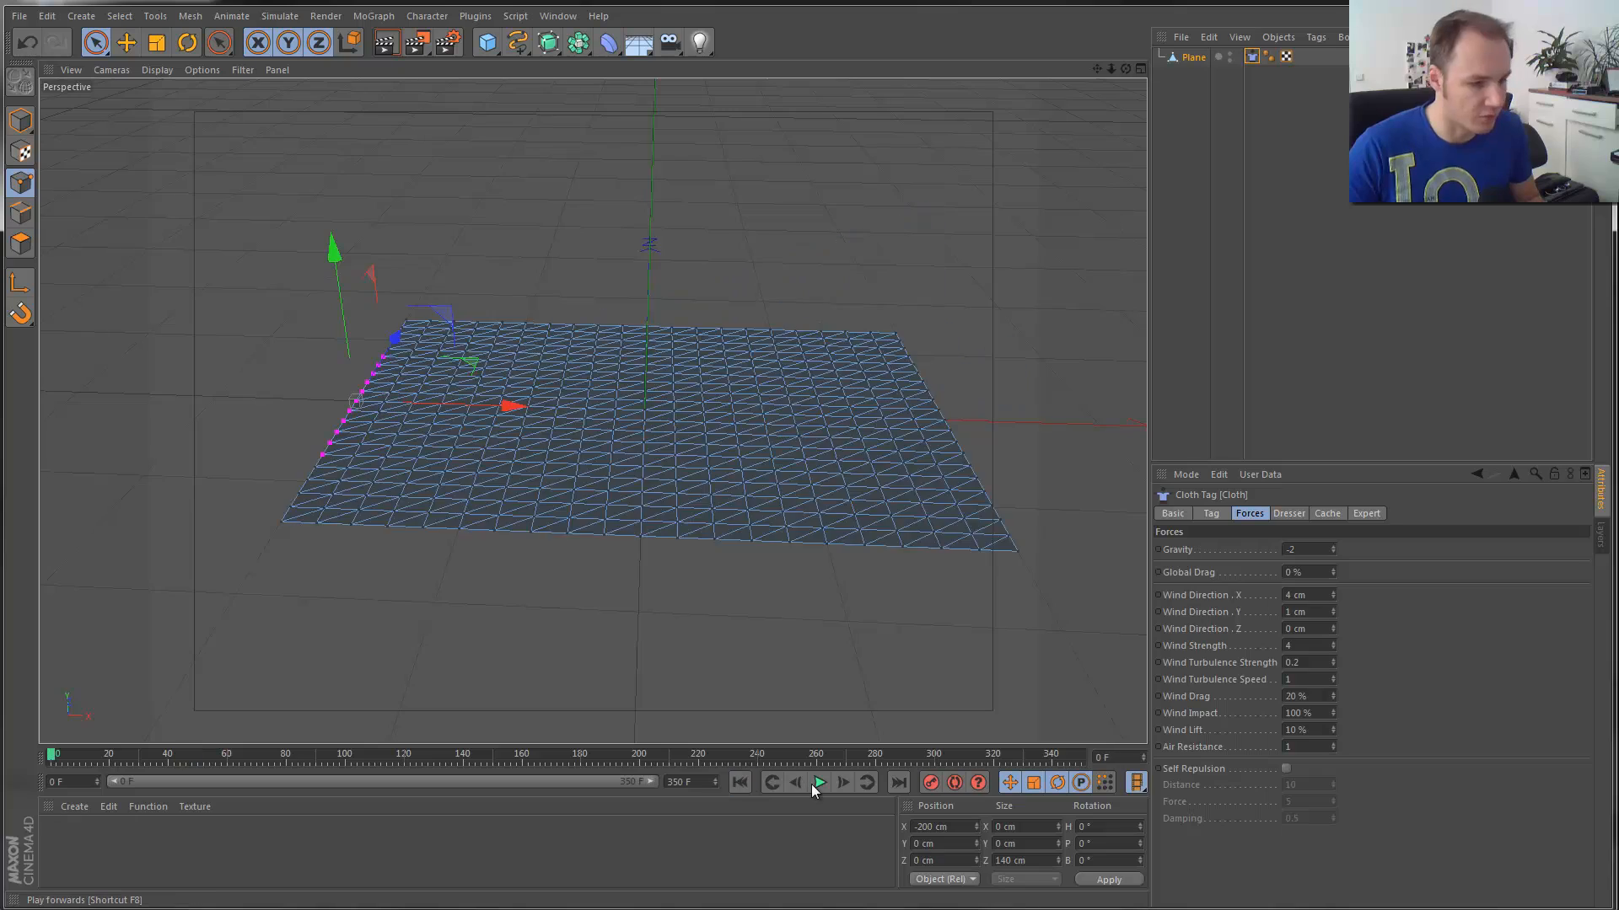
left_click(818, 782)
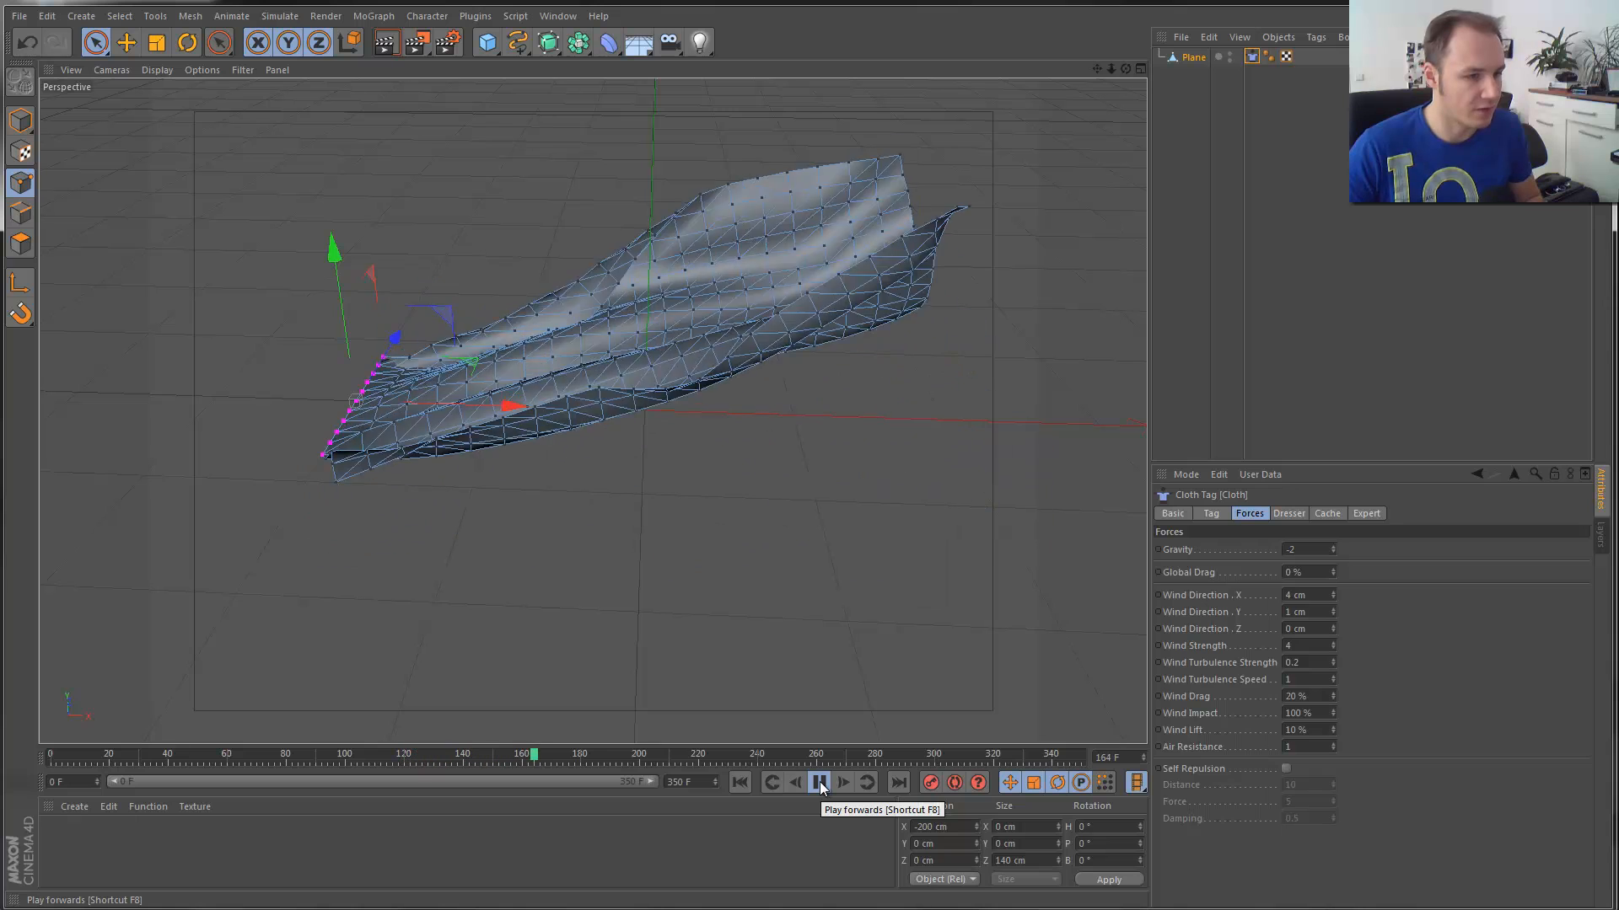
left_click(821, 784)
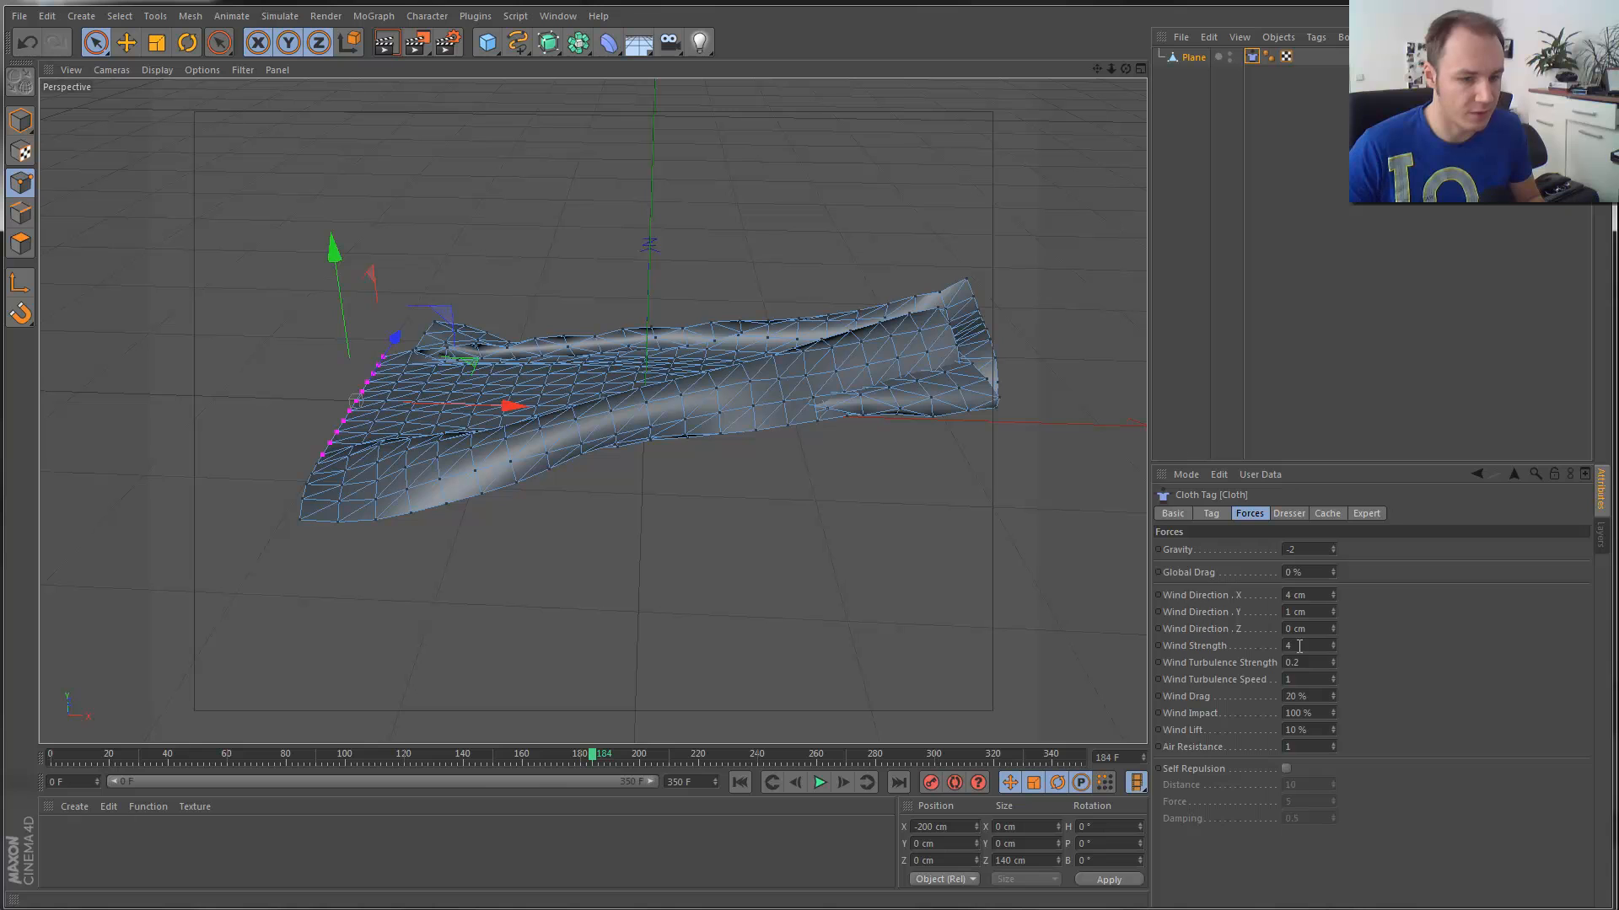
Set the cloth's wind strength to 3.5, replay the simulation from the first frame, and stop it.
left_click(1299, 646)
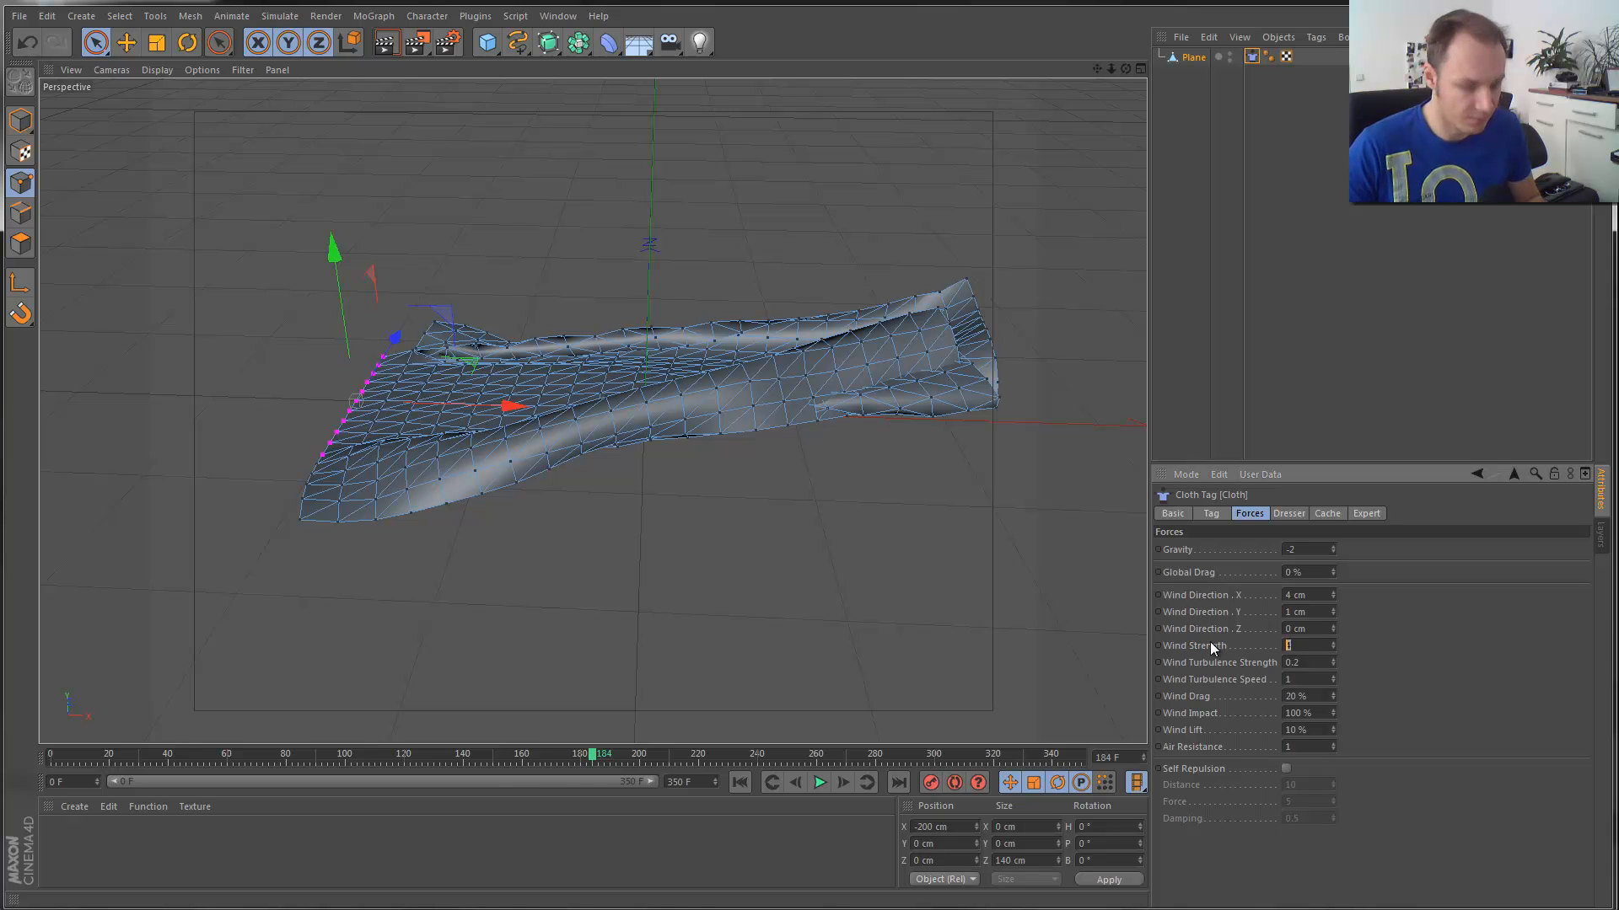
type("3.5")
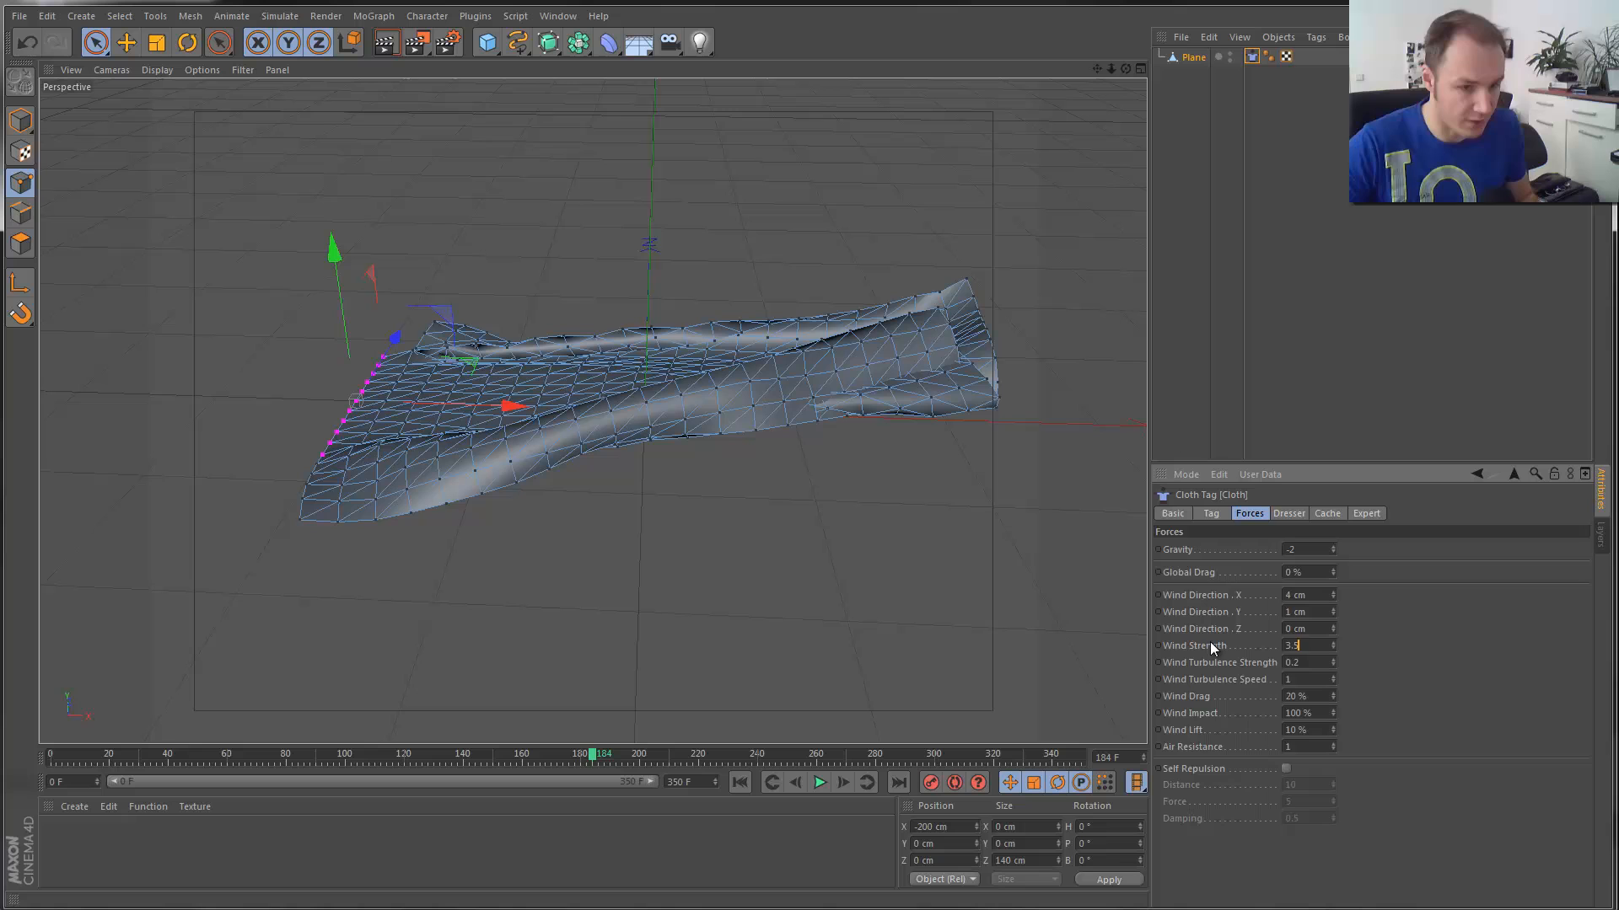
left_click(741, 781)
left_click(820, 782)
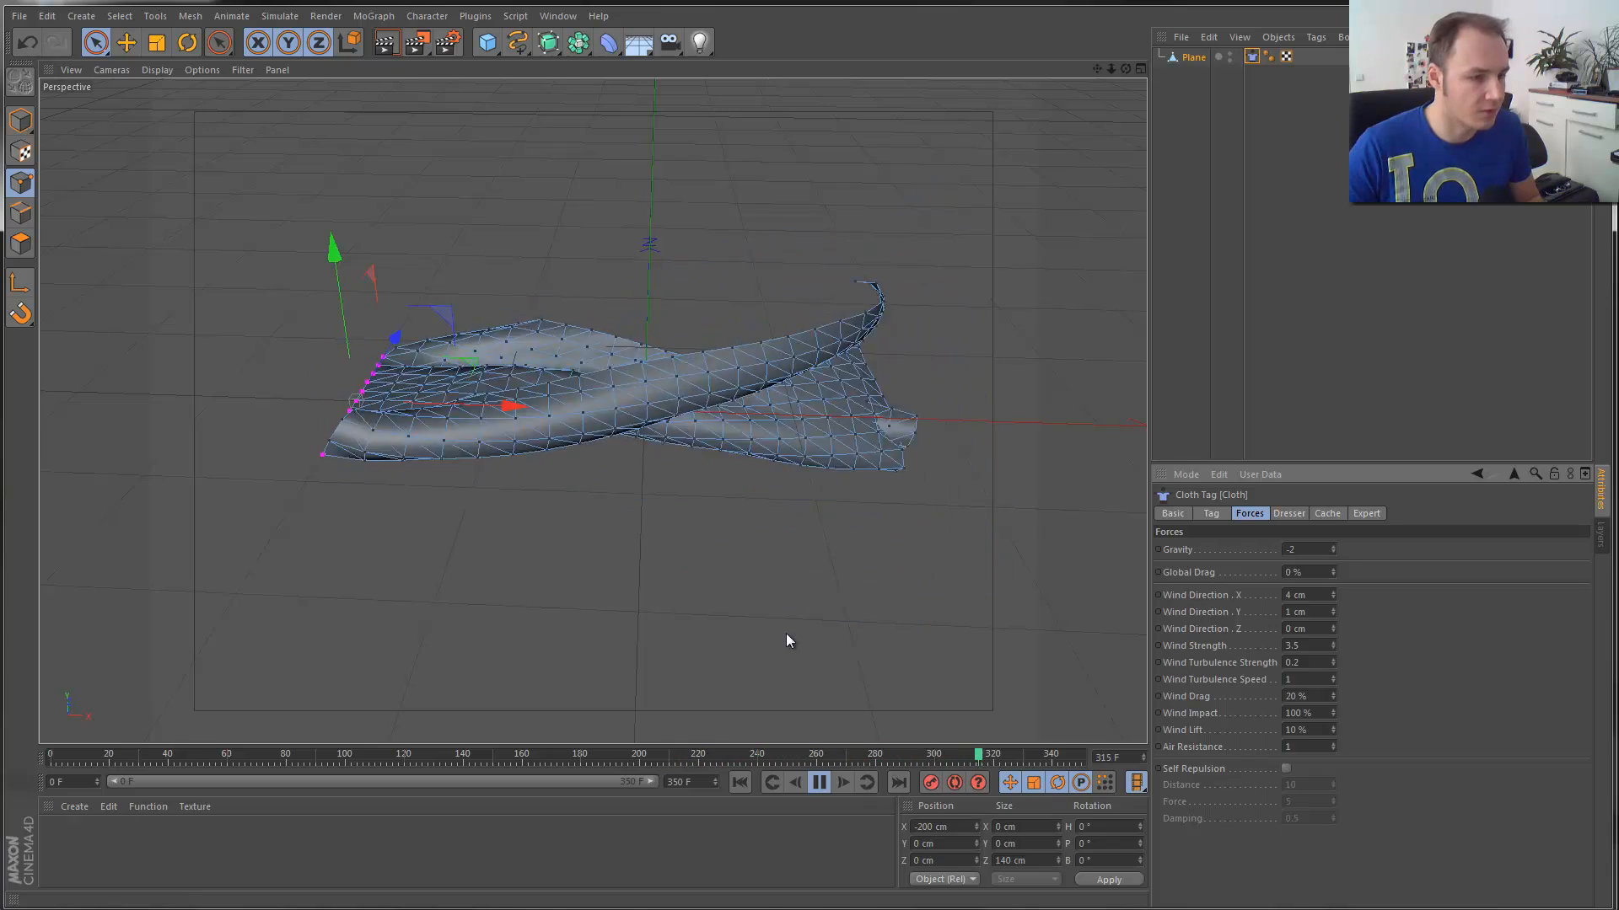
left_click(820, 783)
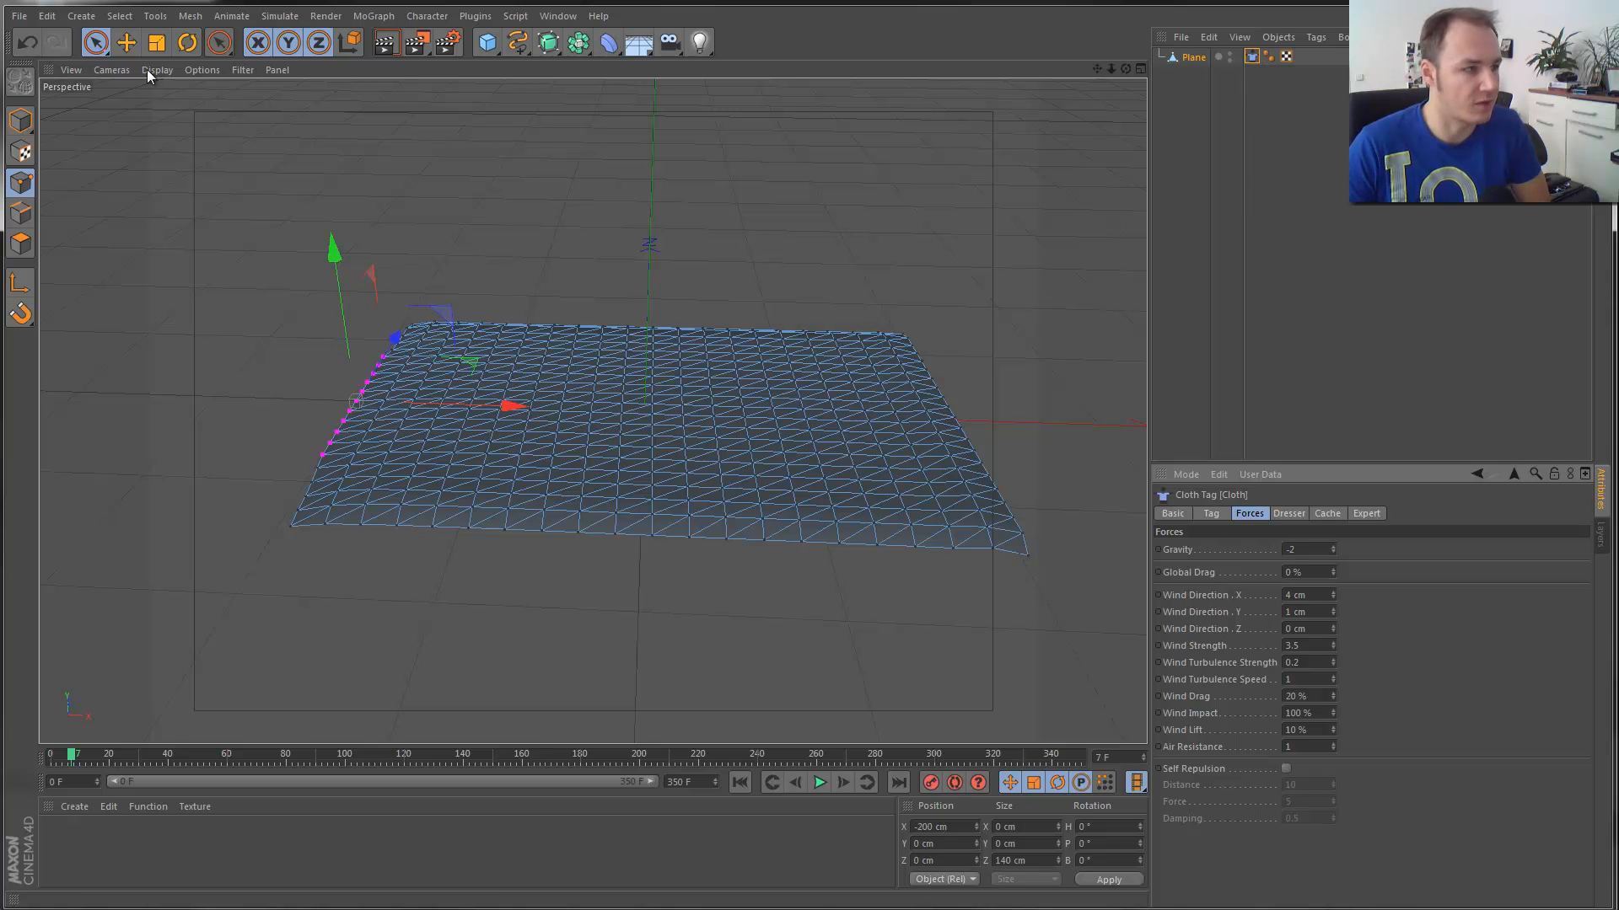
Switch to whole-model editing with the Move tool and open the Cappucino realtime recorder for the plane.
left_click(126, 43)
left_click(20, 121)
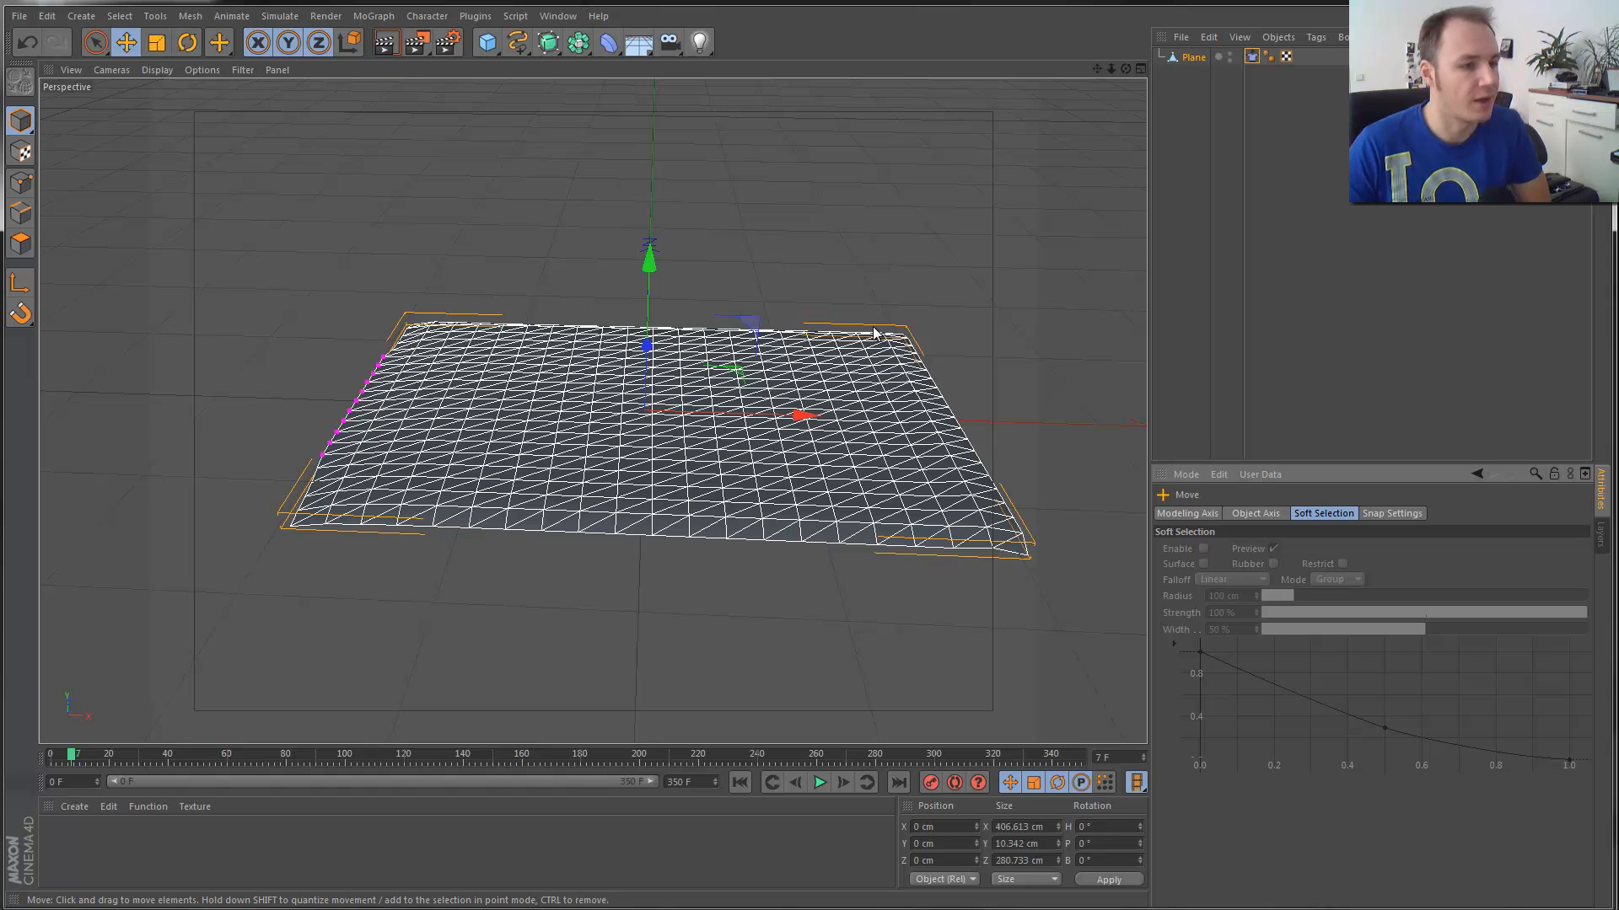
left_click(426, 15)
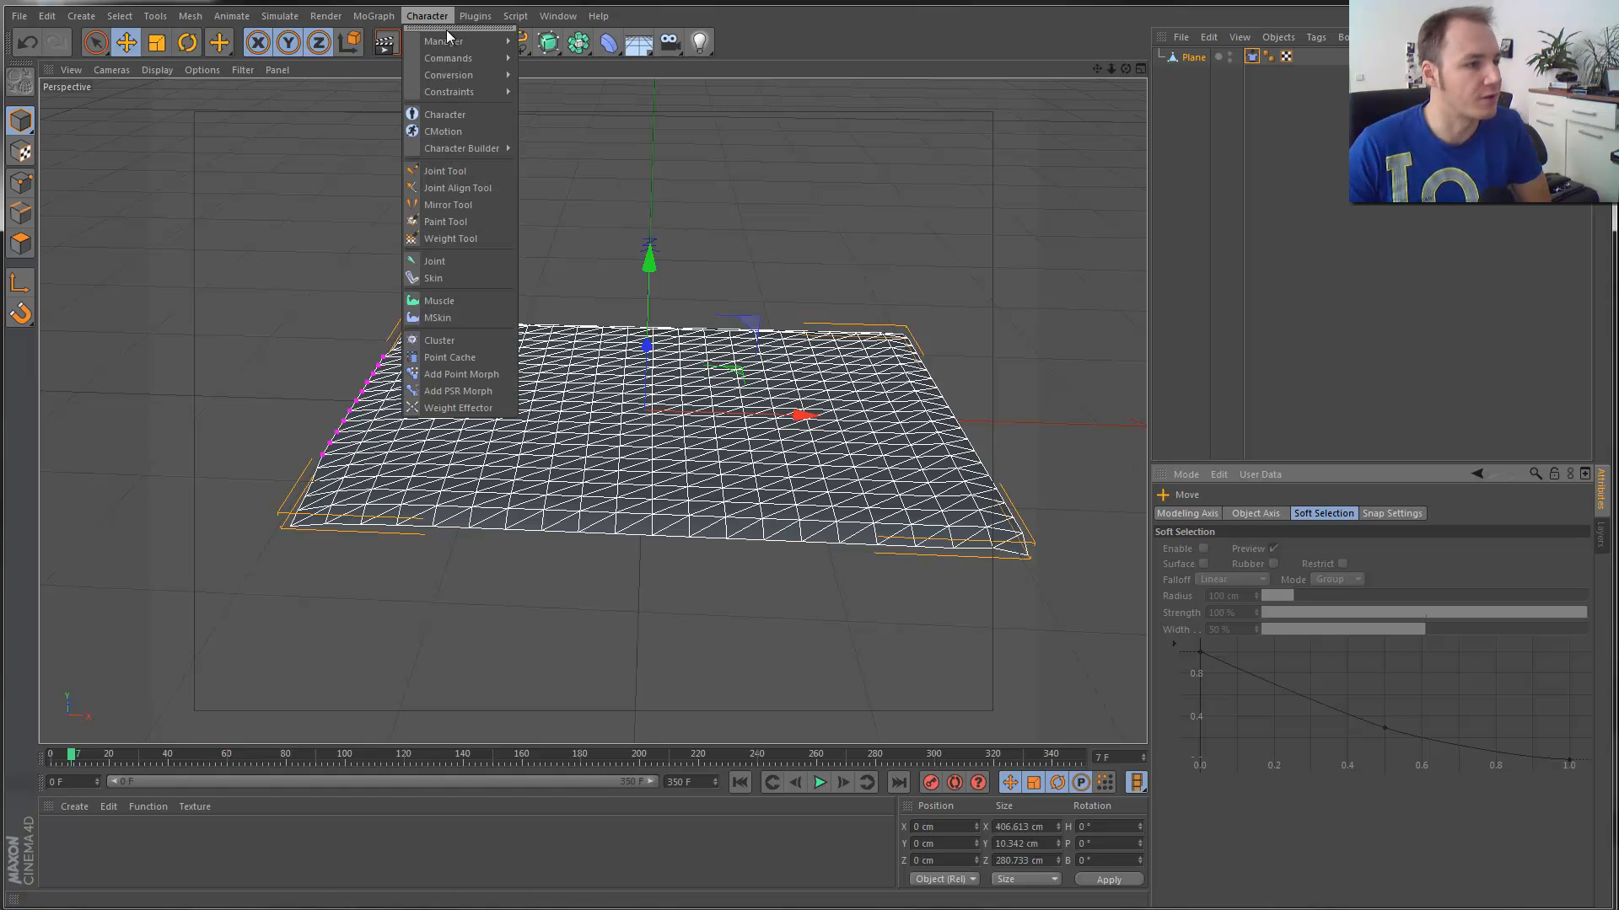
mouse_move(451, 41)
left_click(573, 99)
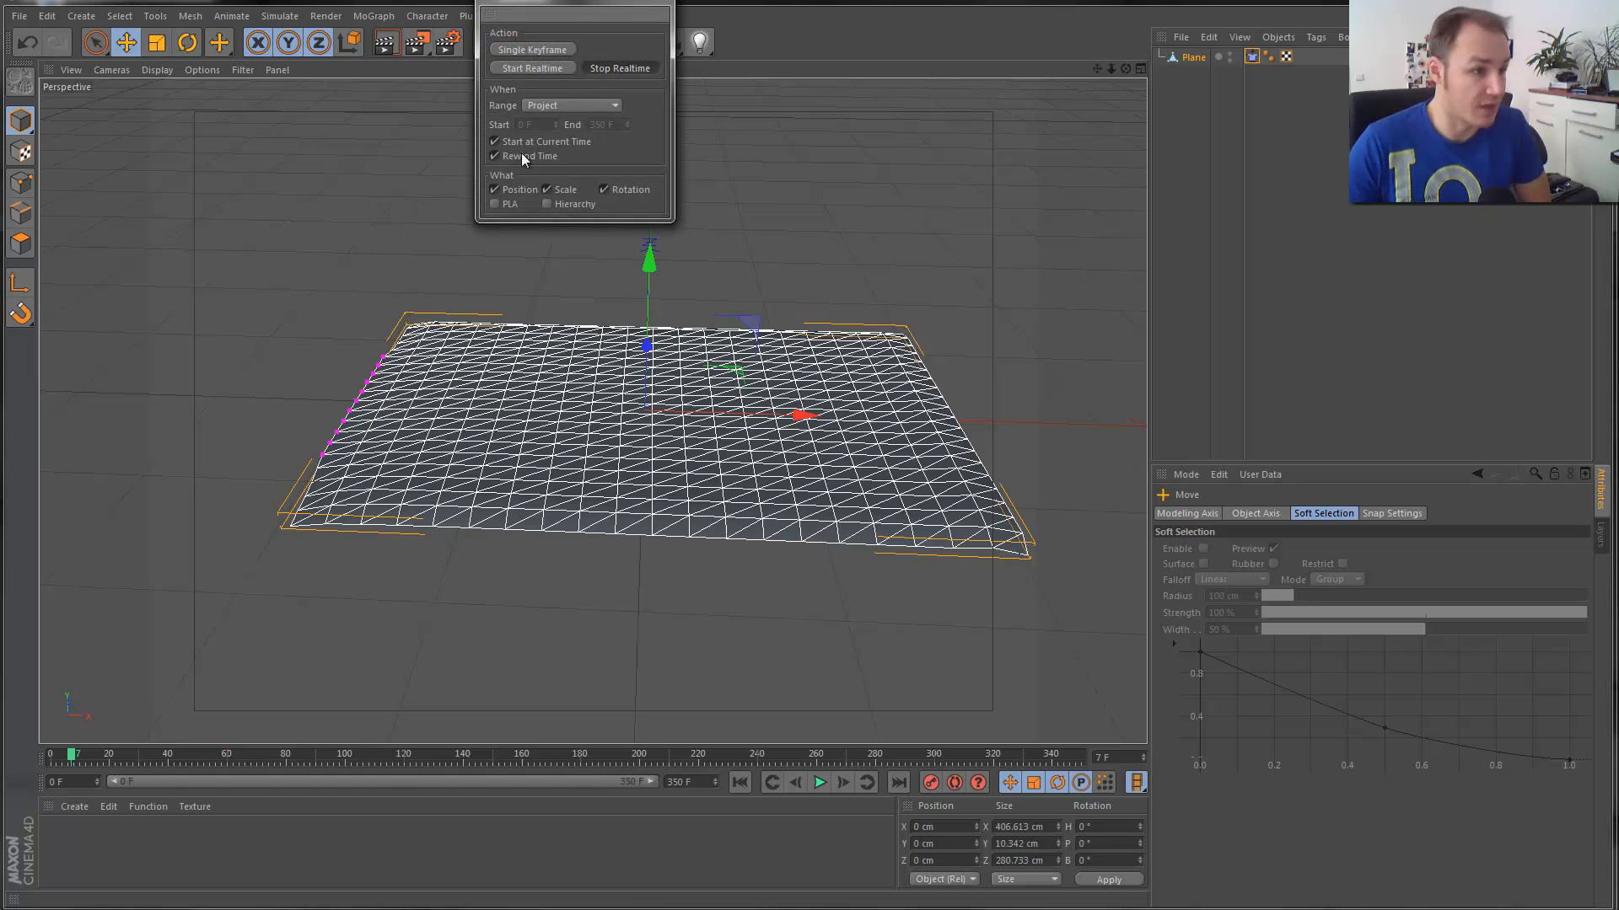
Record the plane's motion in realtime with only PLA enabled, excluding position, scale and rotation, and close the recorder.
left_click(497, 203)
left_click(498, 190)
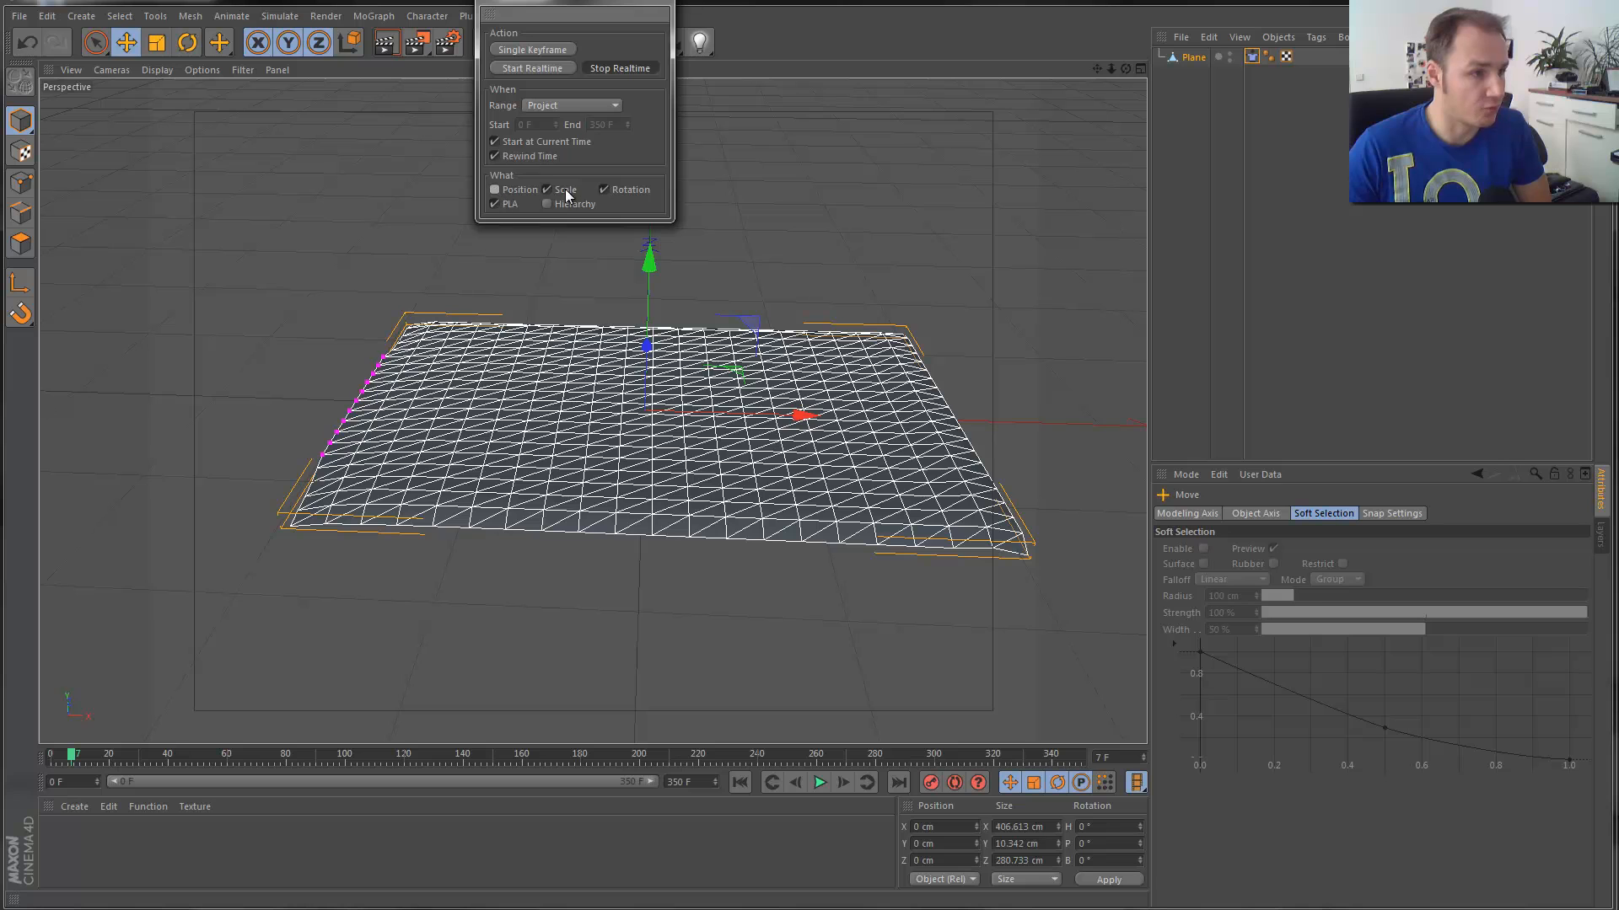
left_click(603, 190)
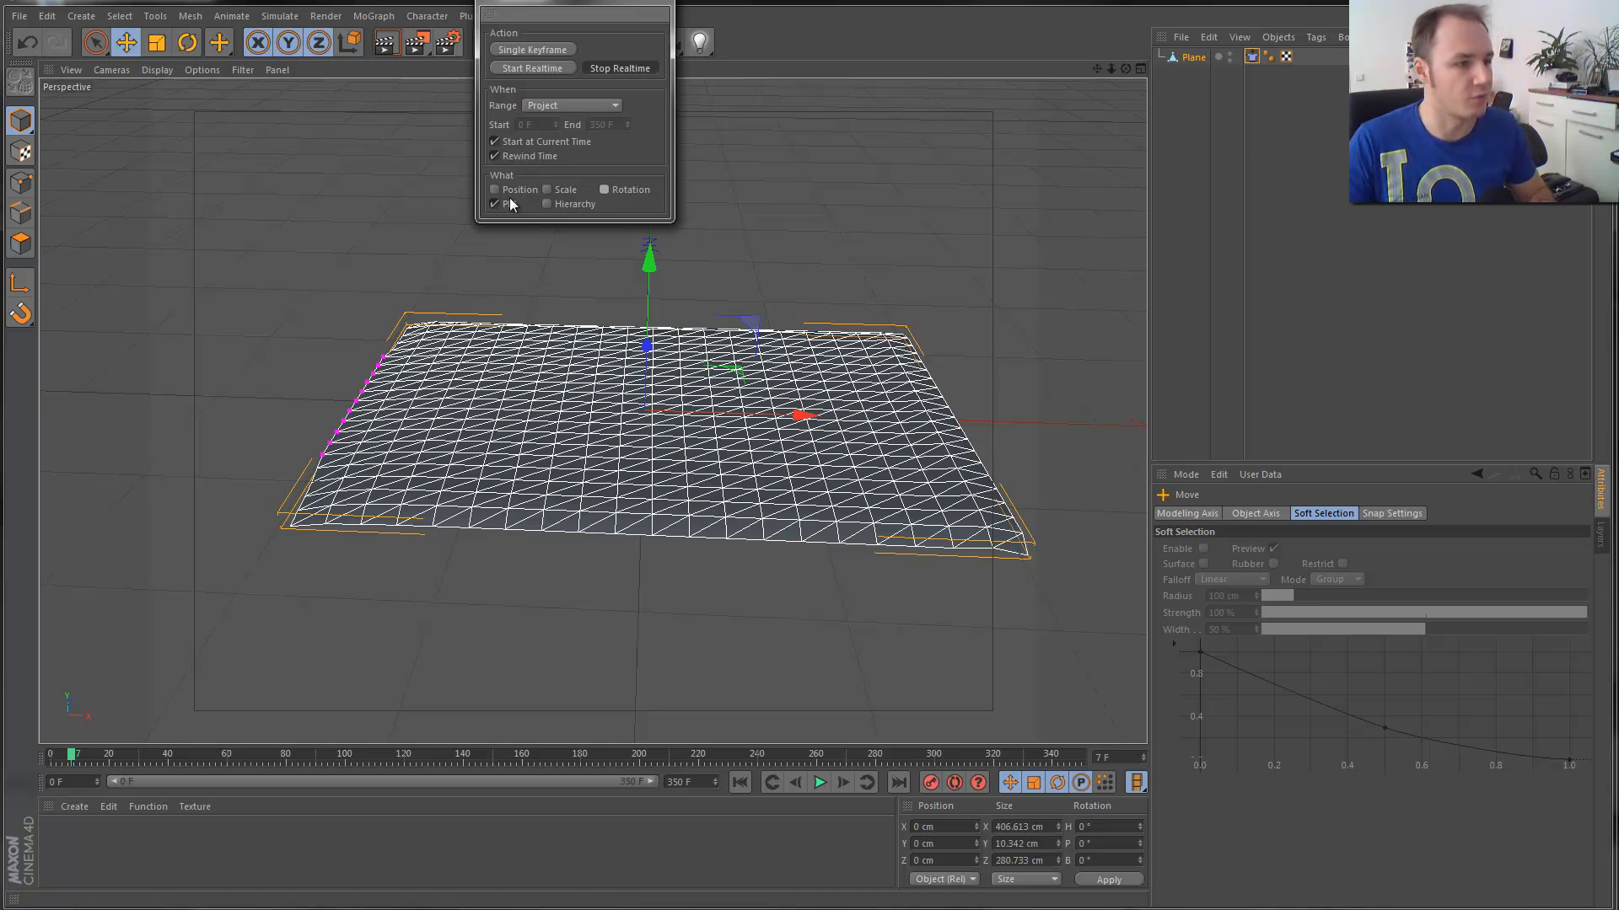
left_click(539, 68)
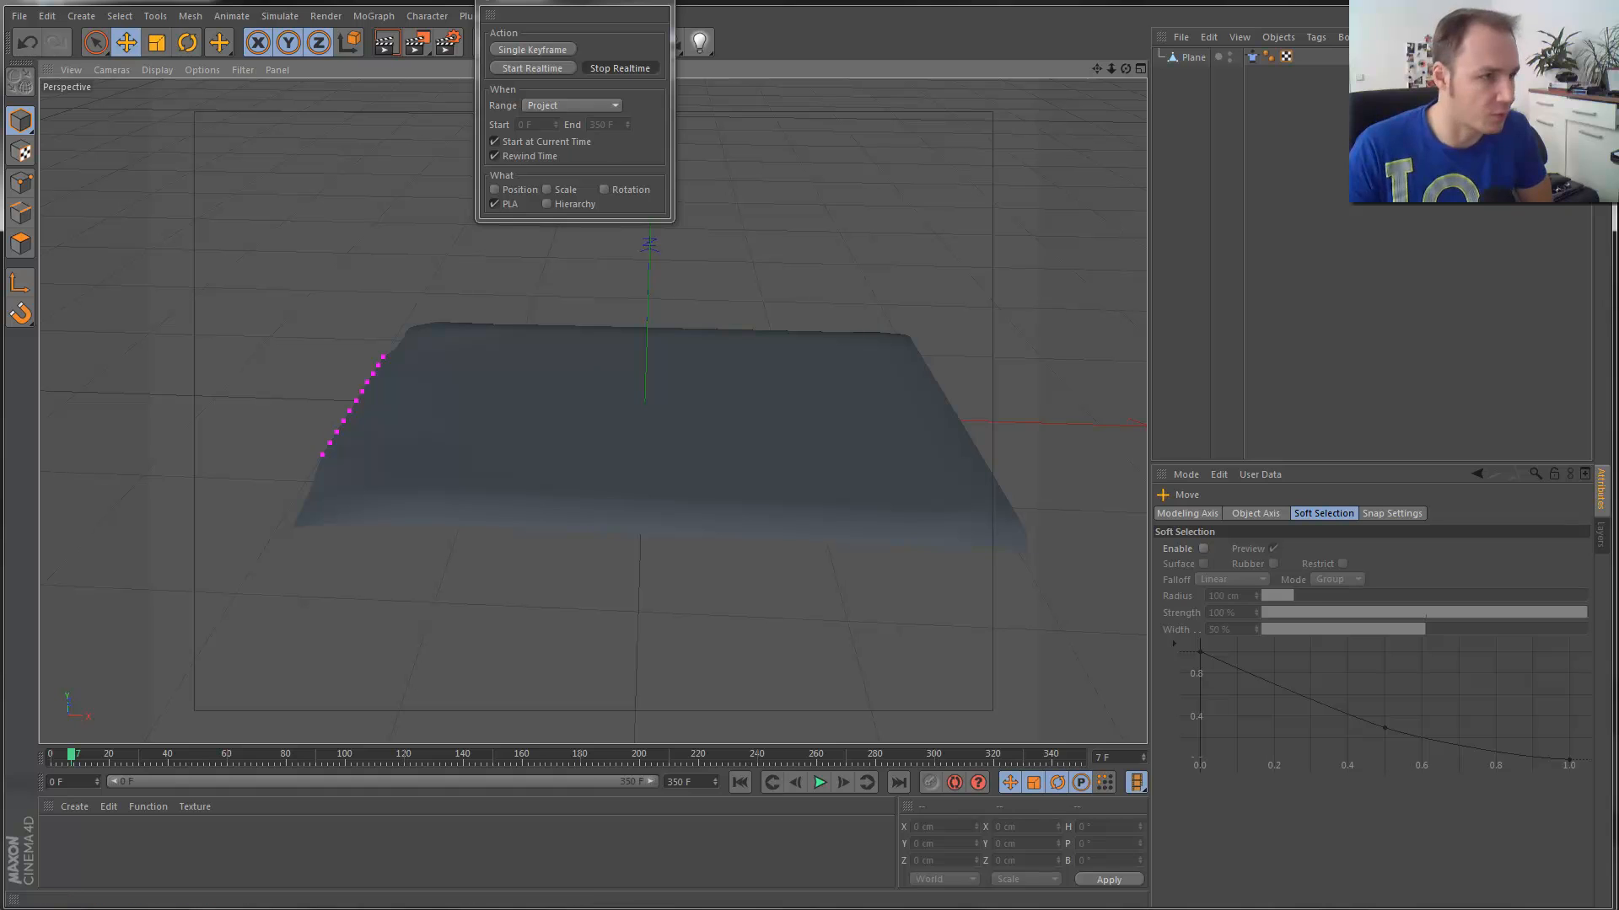
left_click(662, 2)
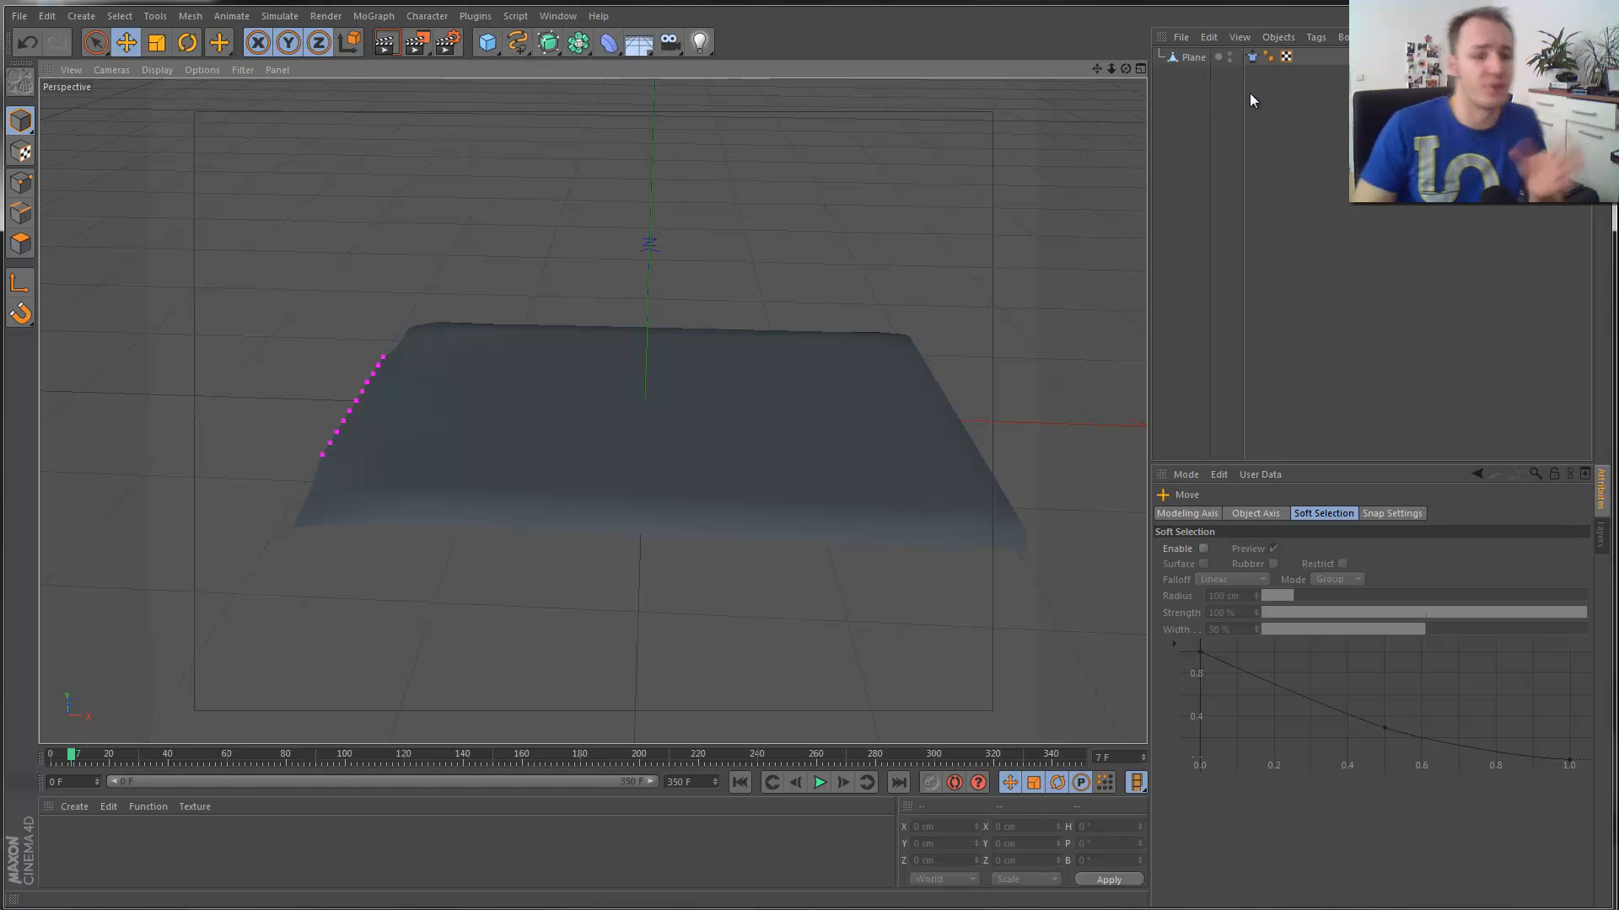
Delete the plane's Cloth tag and scrub to frame 26 to check the recorded point animation.
left_click(1251, 58)
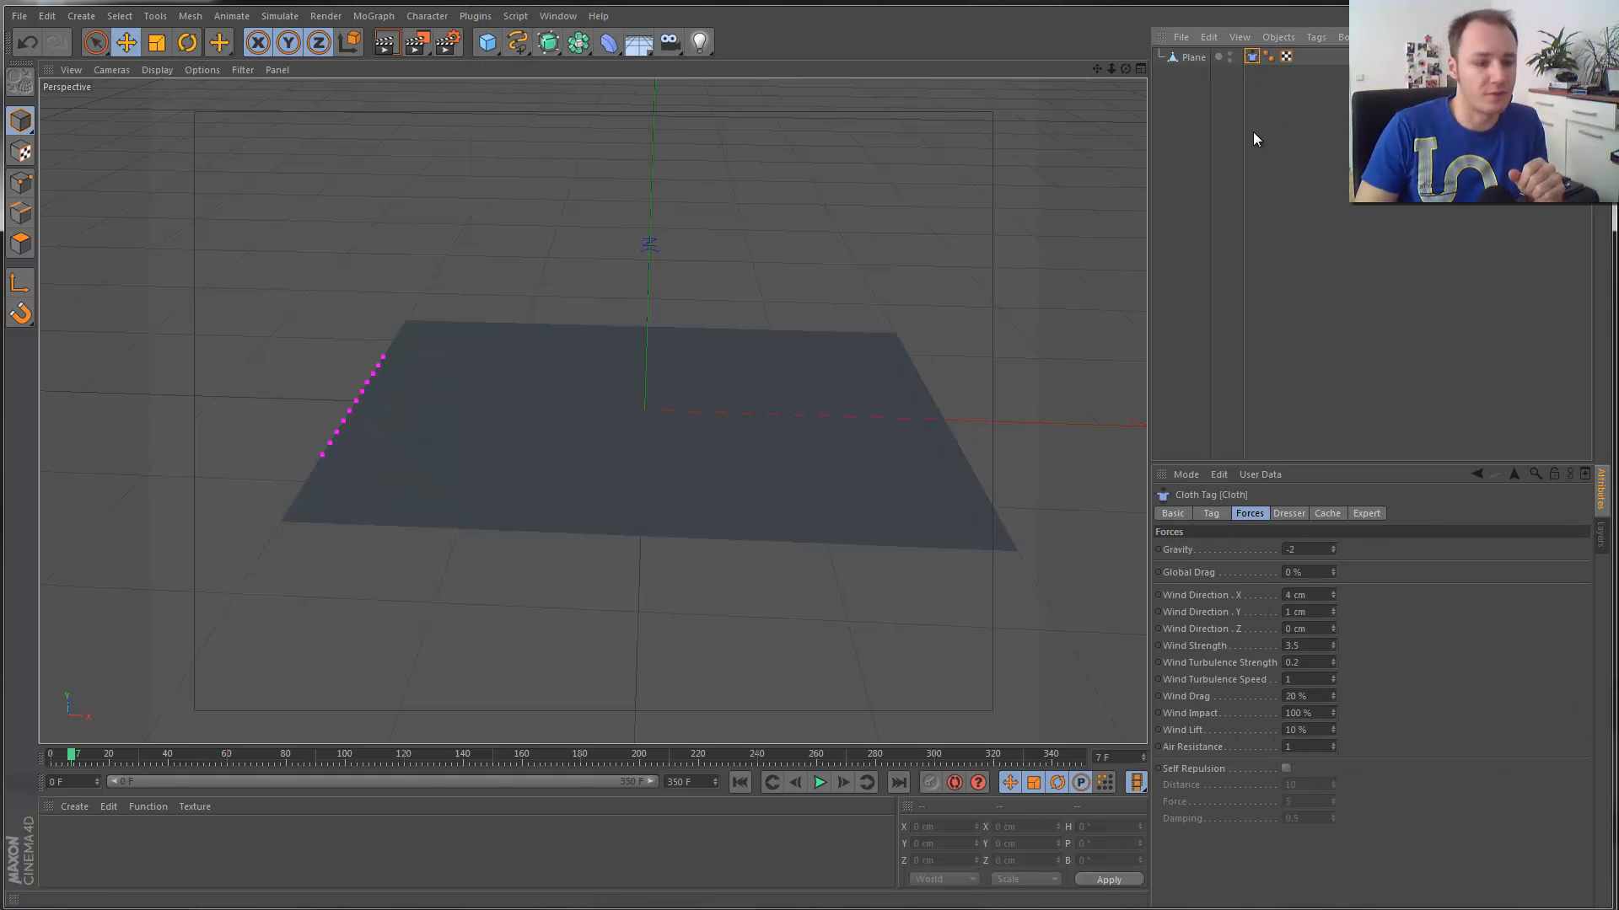
key("Delete")
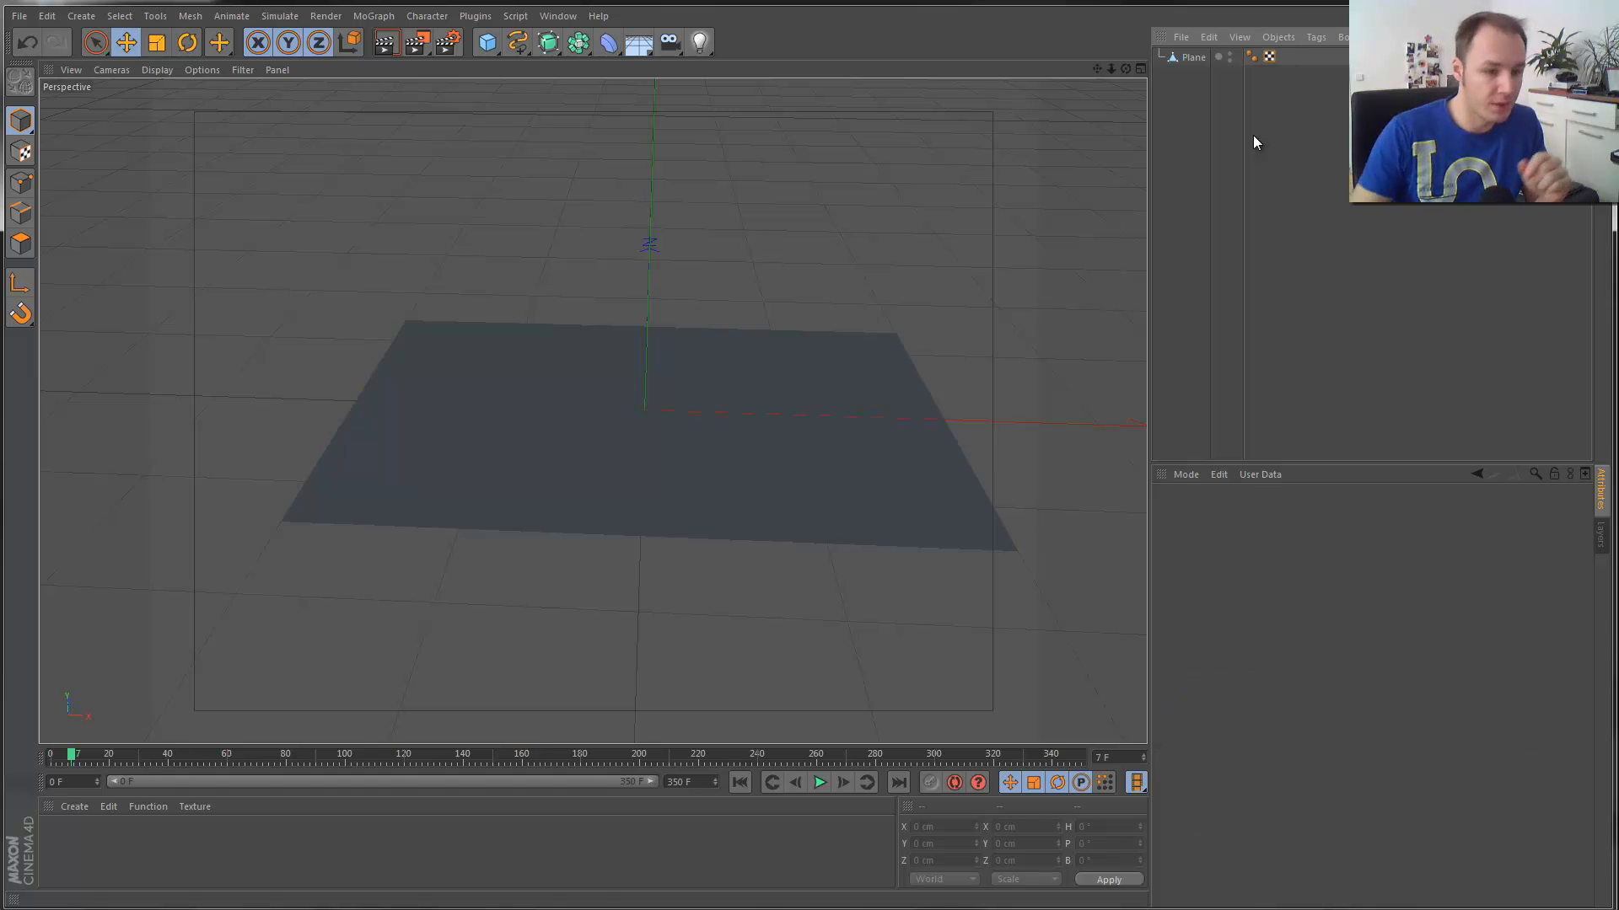
left_click_drag(75, 762, 127, 749)
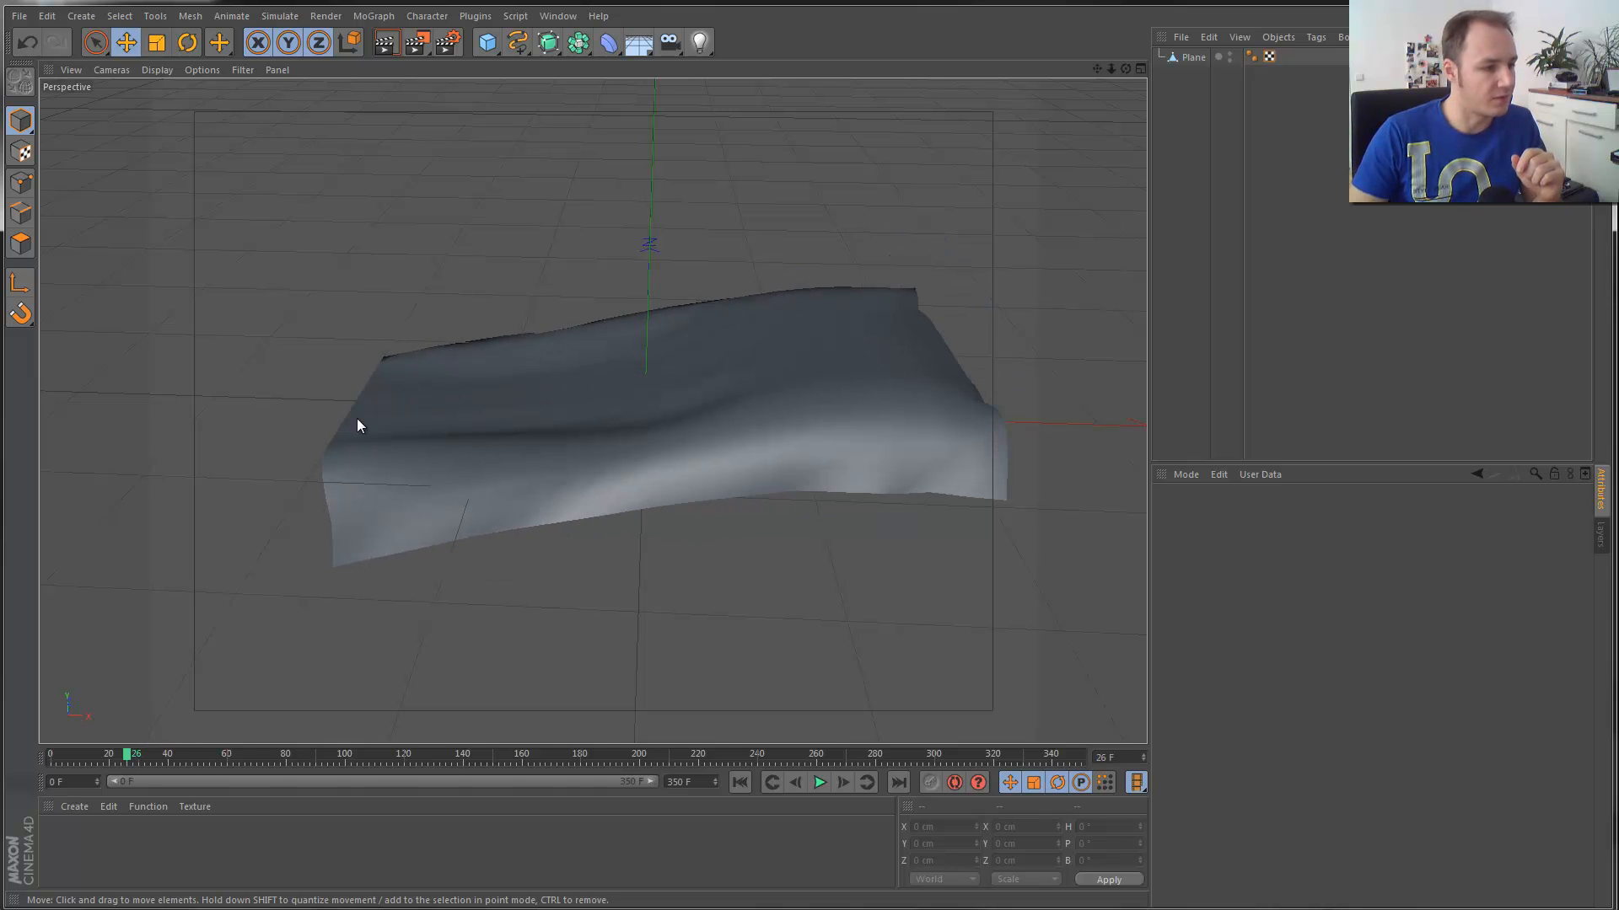
Add a Taper deformer as a child of the plane and set its strength to 97 %.
left_click_drag(545, 397, 817, 416, "alt")
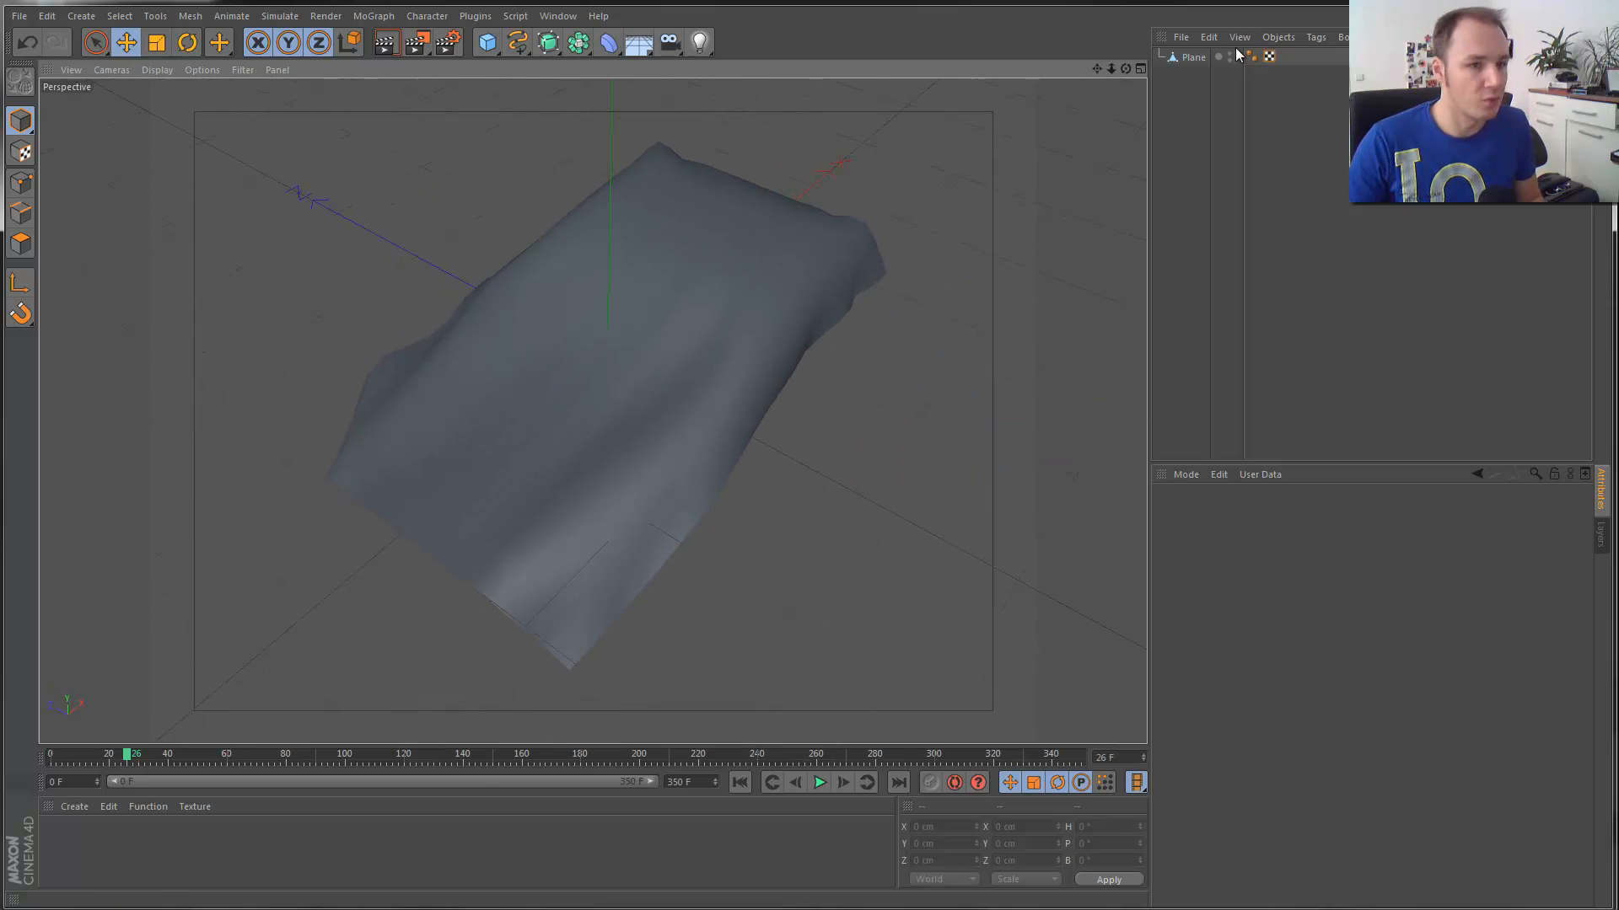
left_click(607, 42)
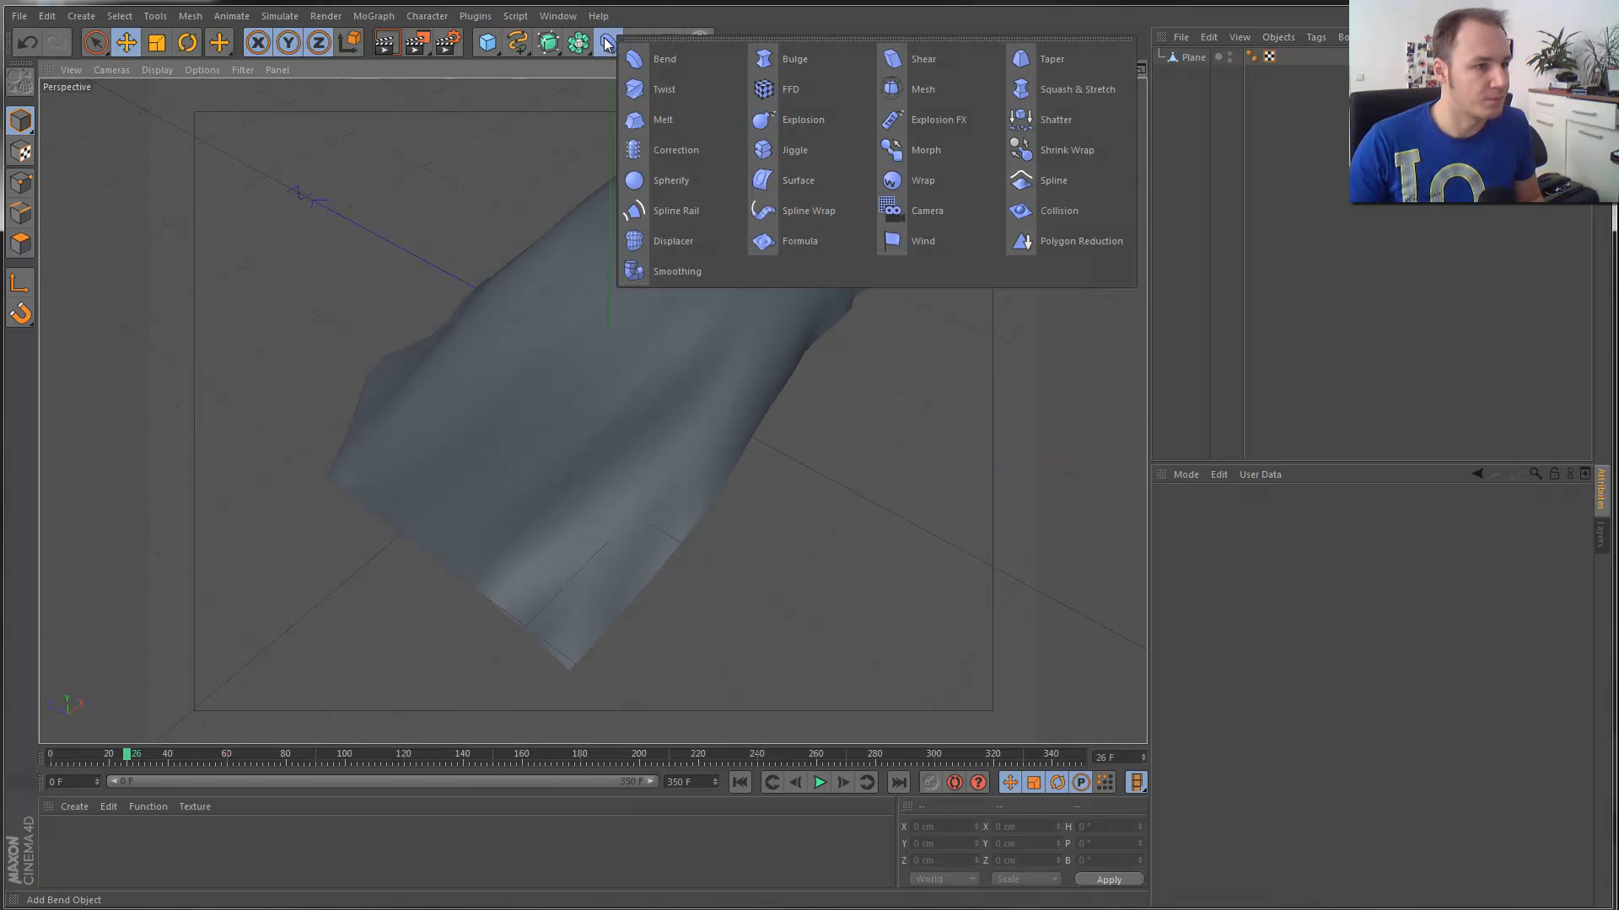
left_click(1051, 59)
mouse_move(1192, 57)
left_mouse_down()
mouse_move(1188, 91)
mouse_move(1186, 74)
left_mouse_up()
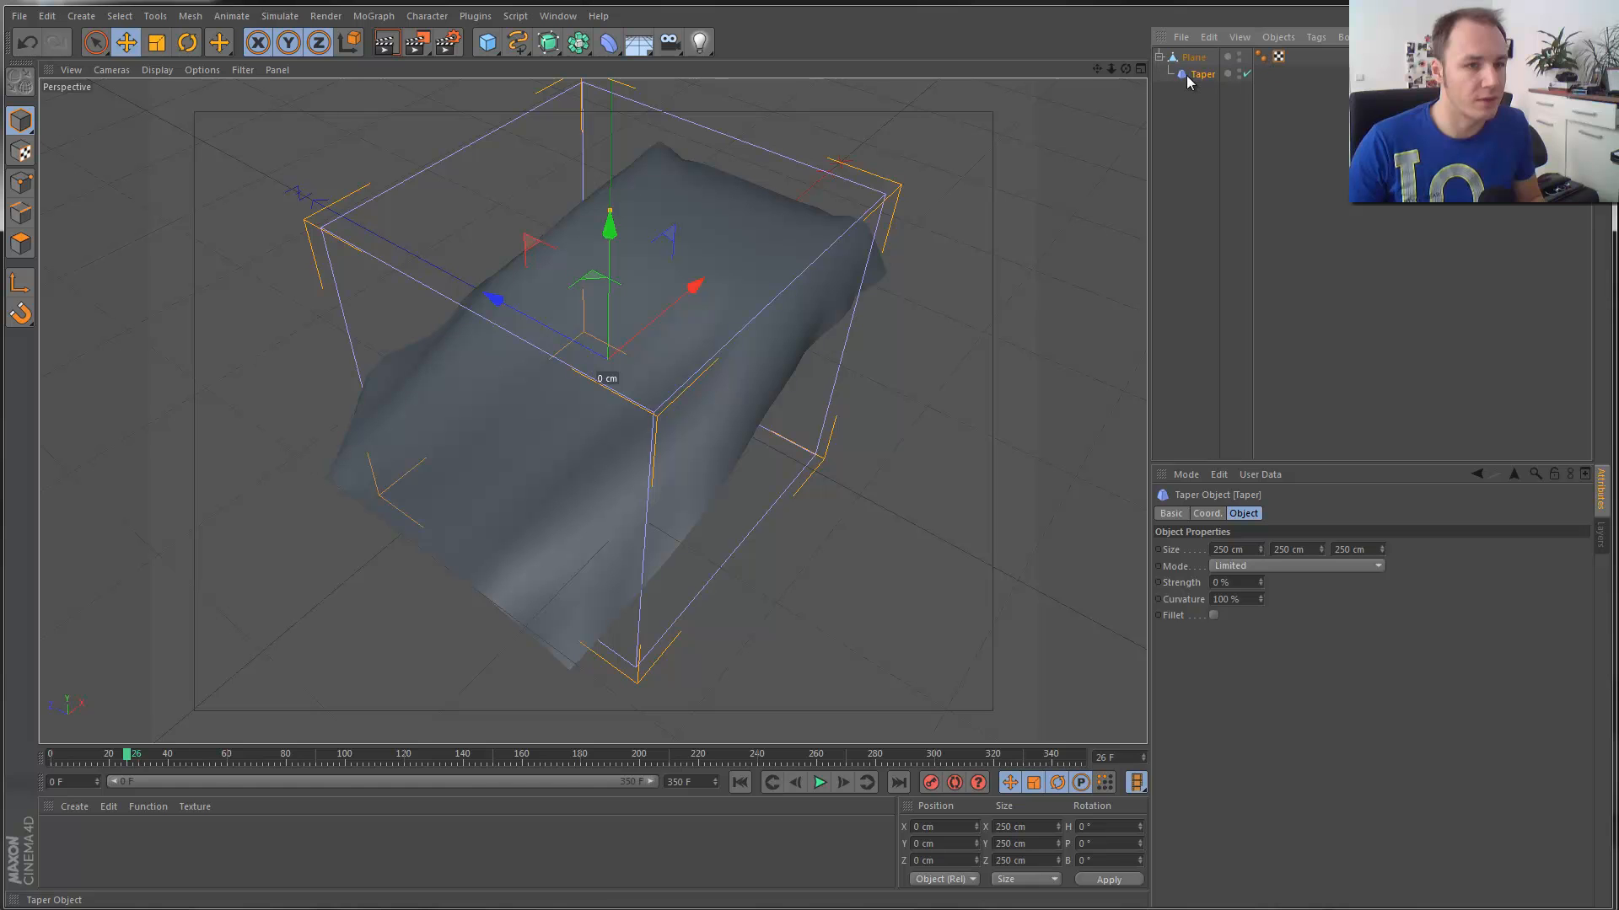
mouse_move(1262, 583)
left_mouse_down()
mouse_move(1262, 539)
mouse_move(1261, 574)
left_mouse_up()
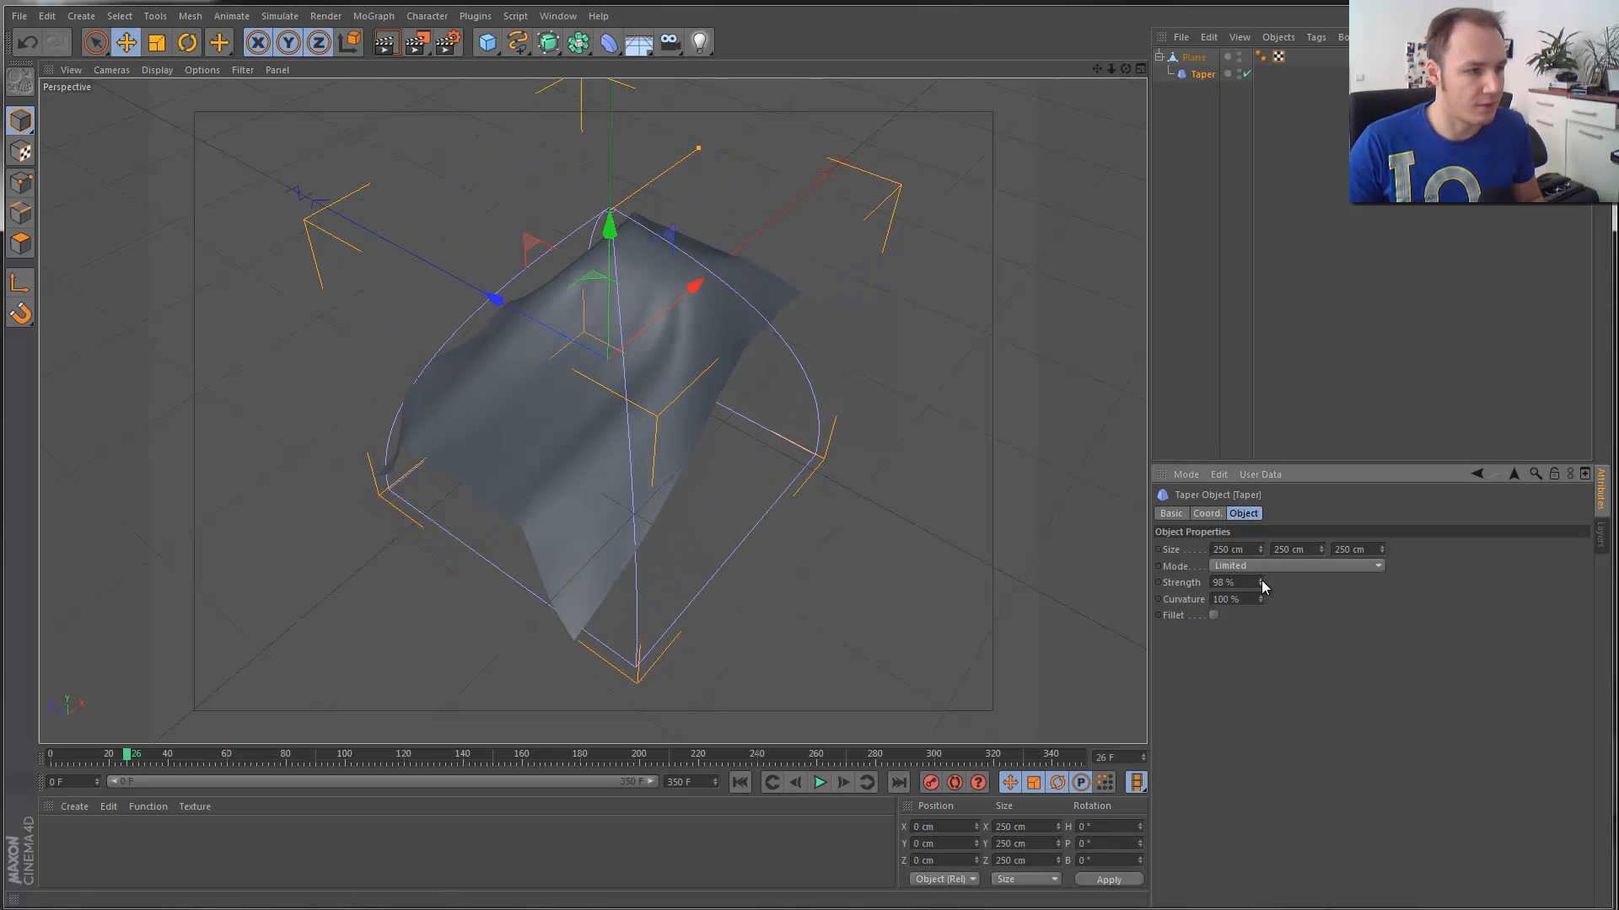
left_click(1262, 585)
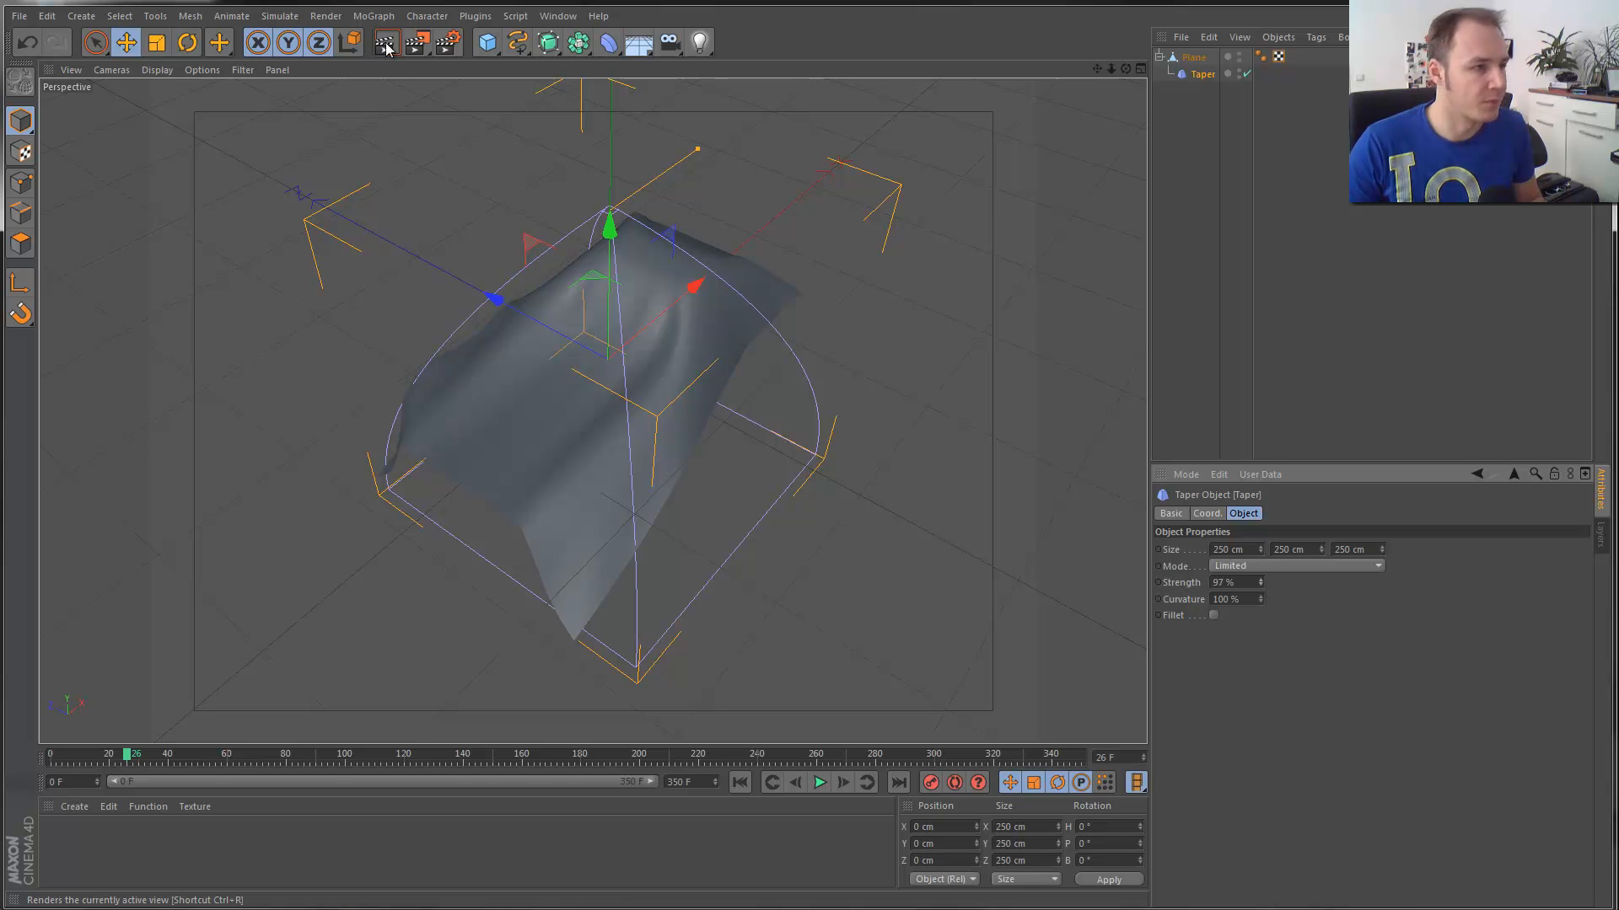
Rotate the Taper deformer to -90° bank and move it along X to about -75 cm, narrowing the cloth's fixed end.
key("r")
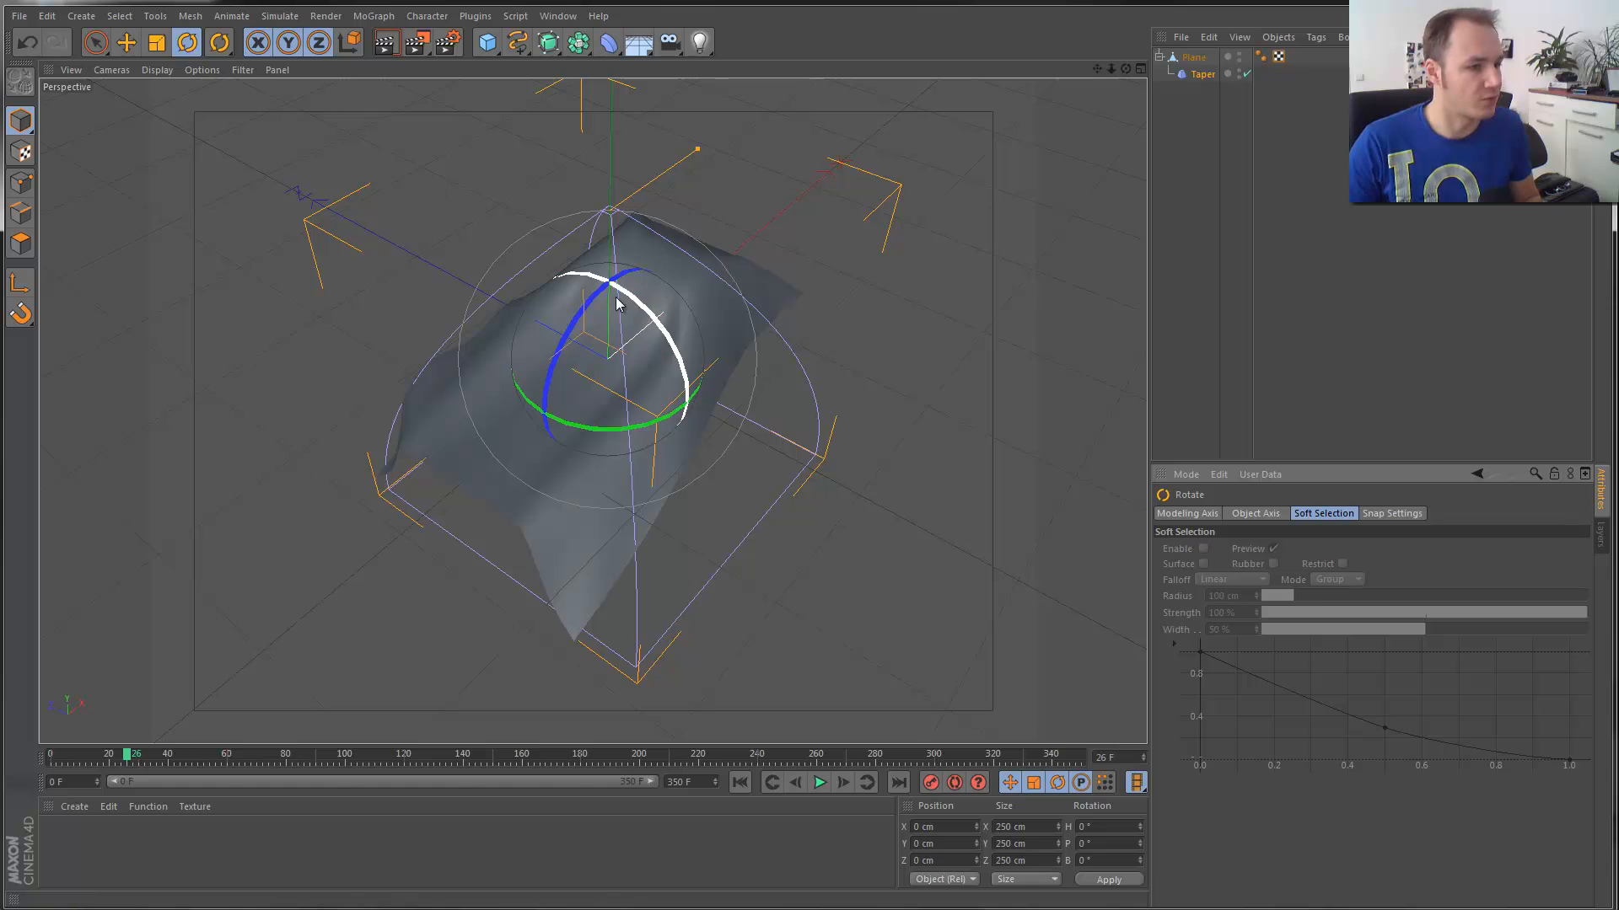
left_click_drag(609, 281, 554, 434)
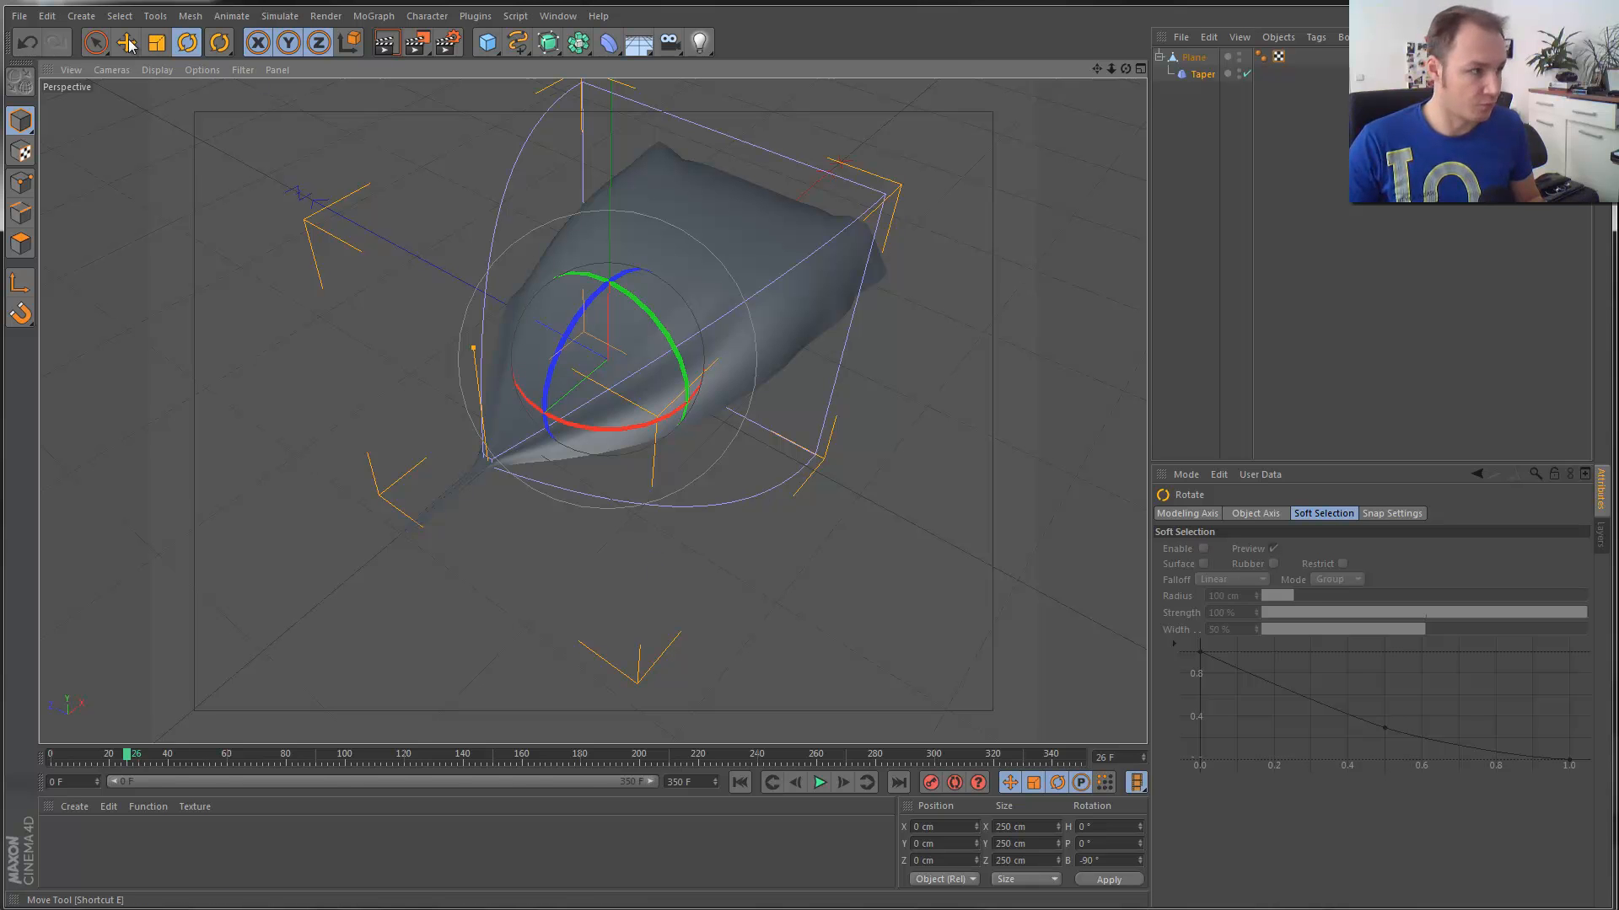
left_click(127, 42)
left_click_drag(587, 370, 523, 446)
left_click_drag(515, 452, 716, 523)
scroll(594, 467, "down", 2)
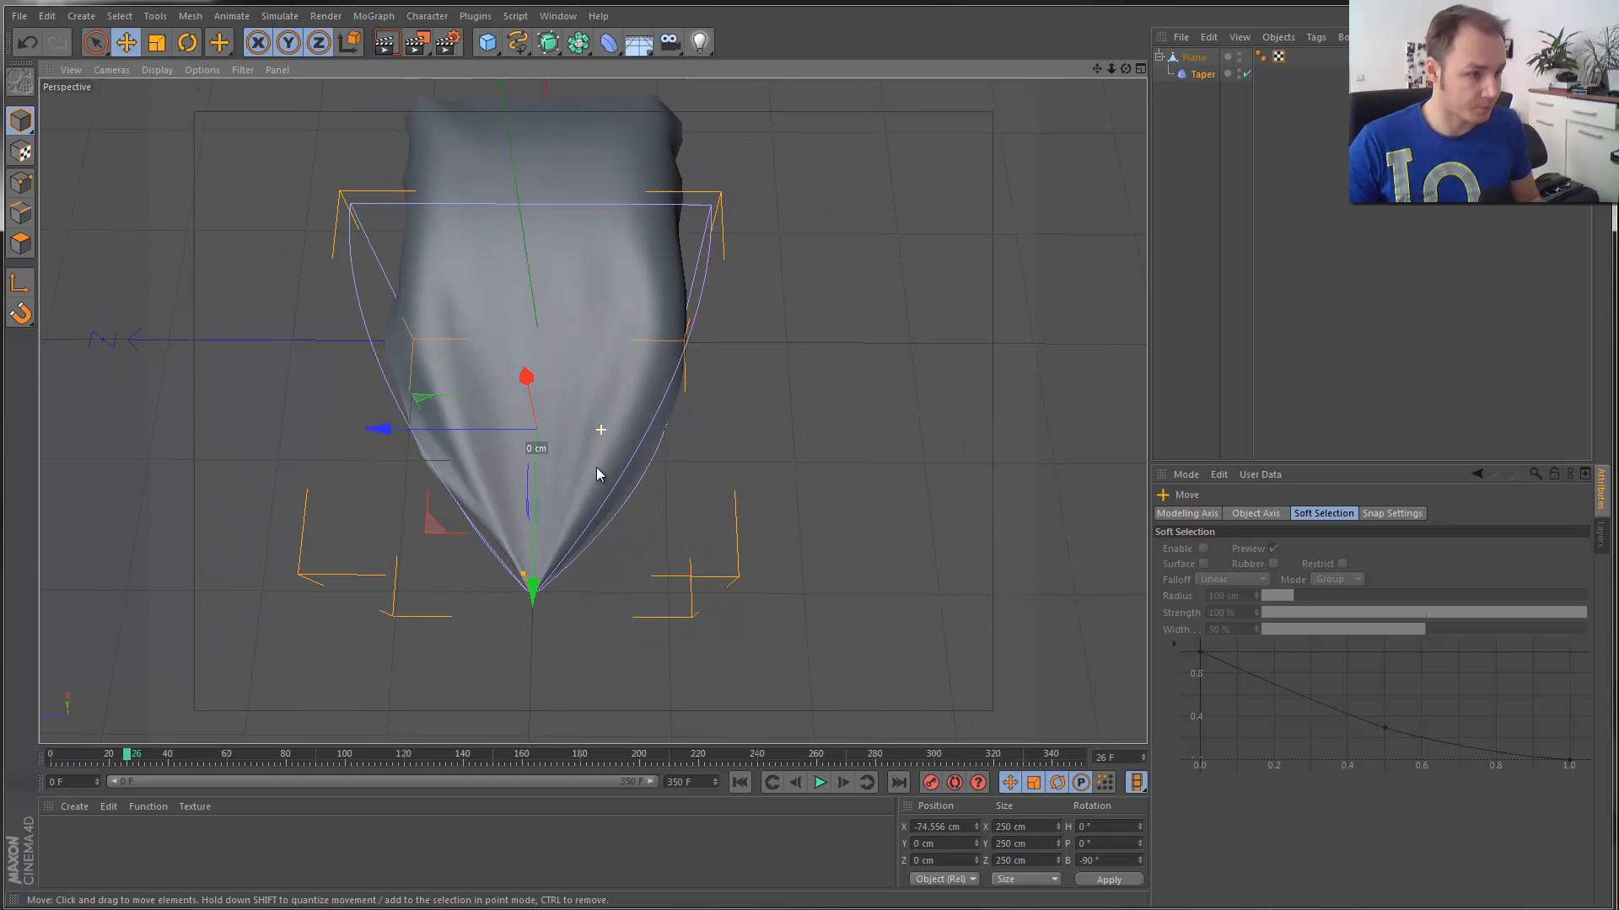
Play the tapered cloth animation from the first frame, stop it, and return to the first frame.
left_click(740, 782)
left_click(817, 782)
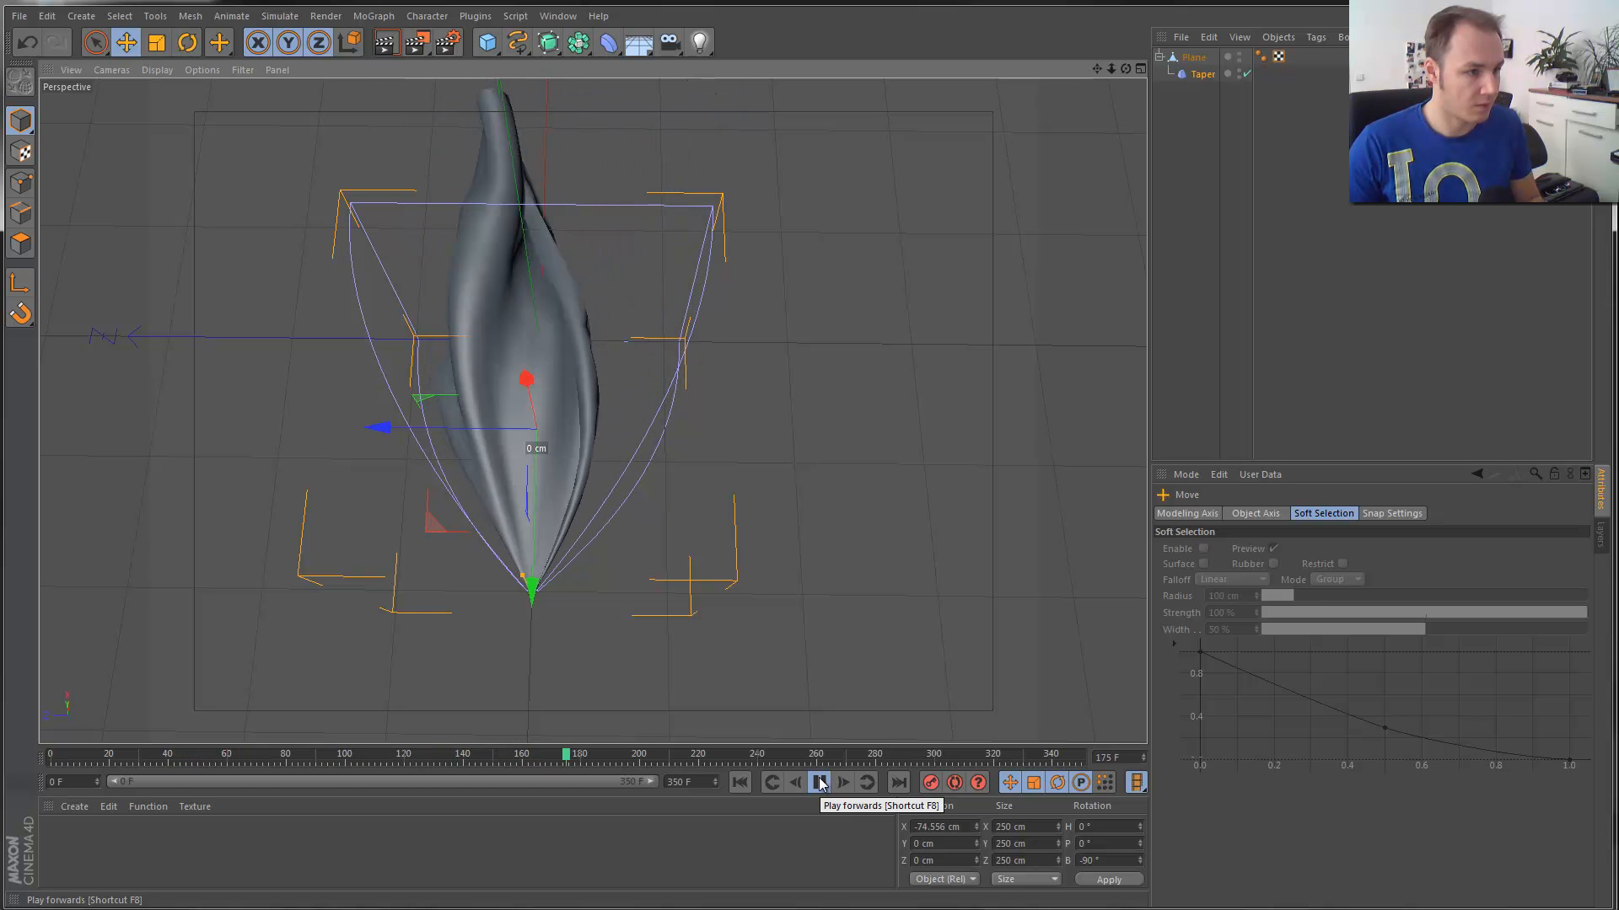
left_click(821, 783)
left_click(740, 783)
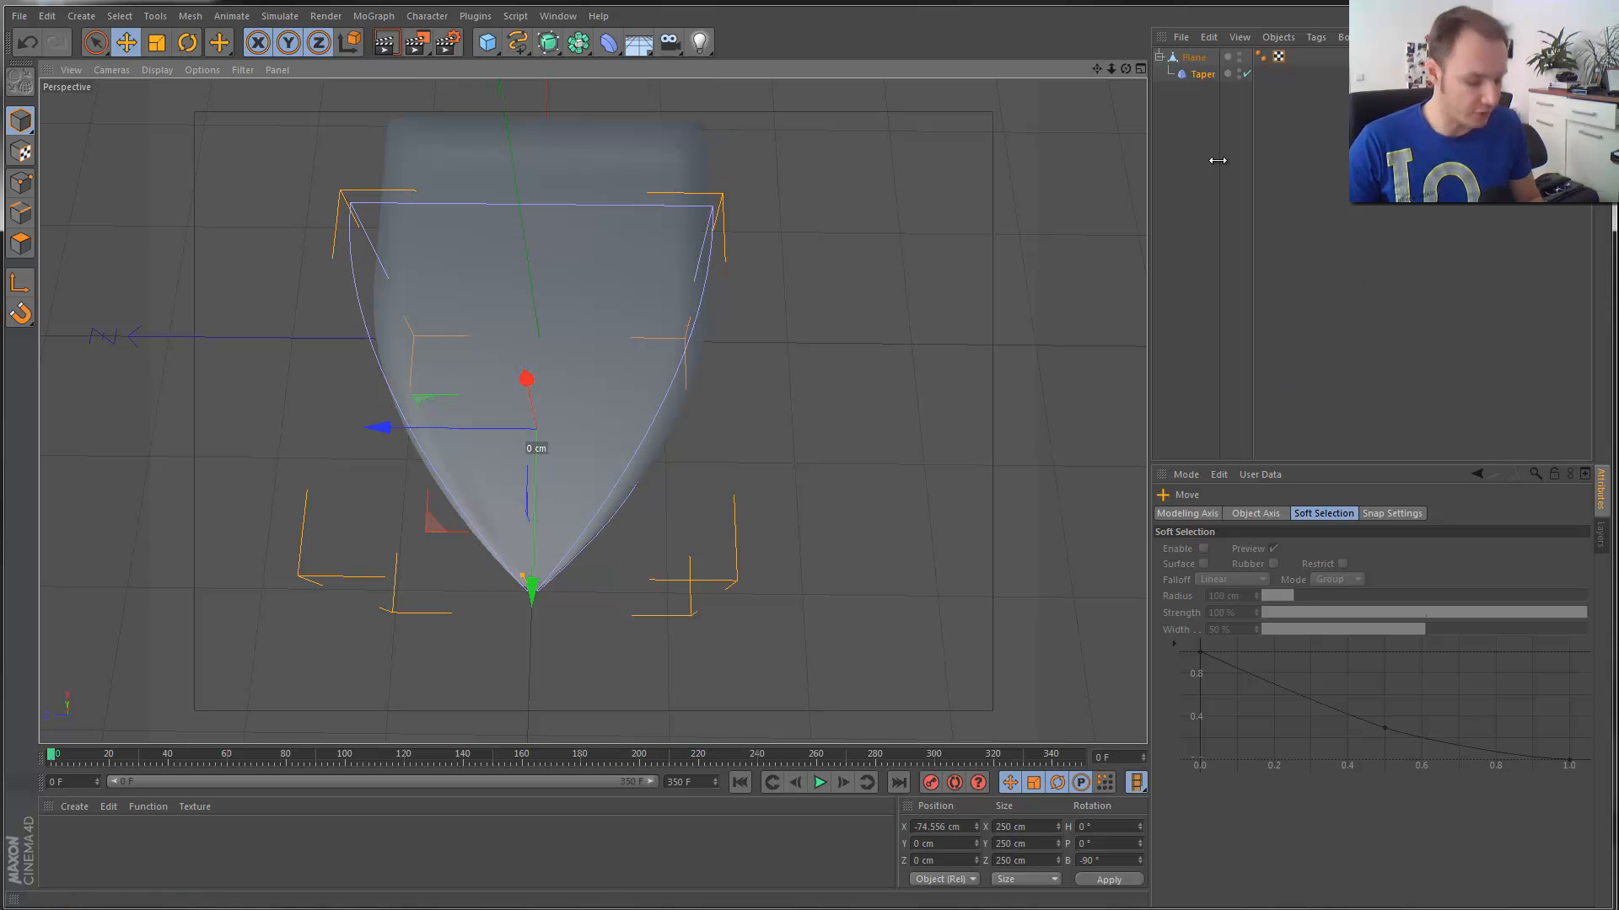
Deselect the Taper deformer and add a Cloth NURBS object to the scene.
left_click_drag(564, 281, 245, 283, "alt")
left_click(1207, 108)
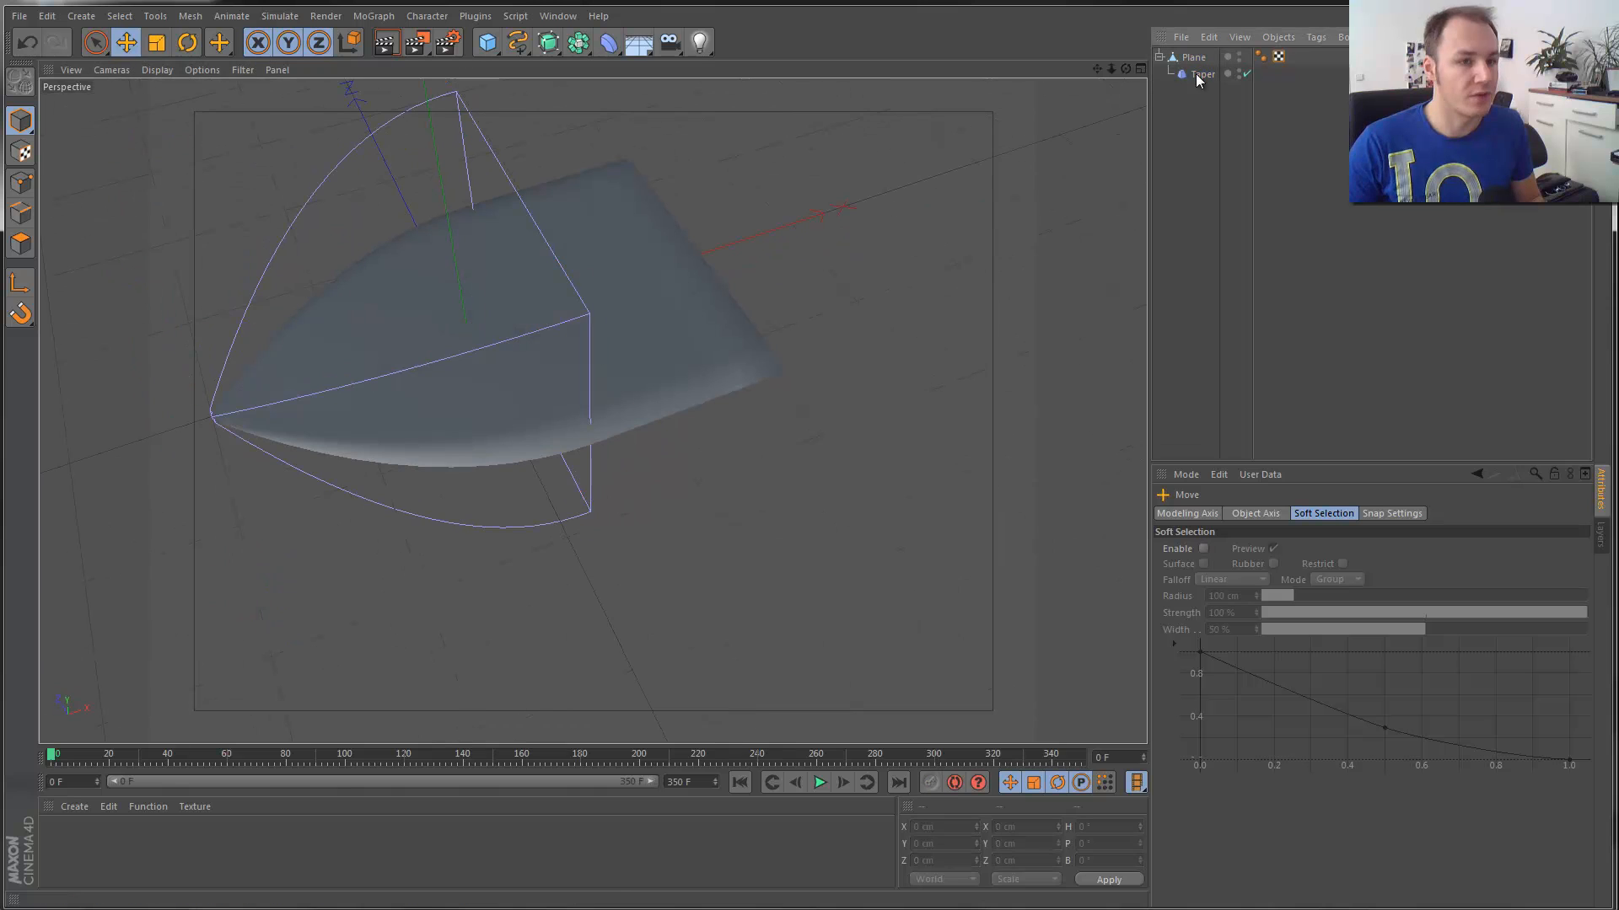
left_click(279, 19)
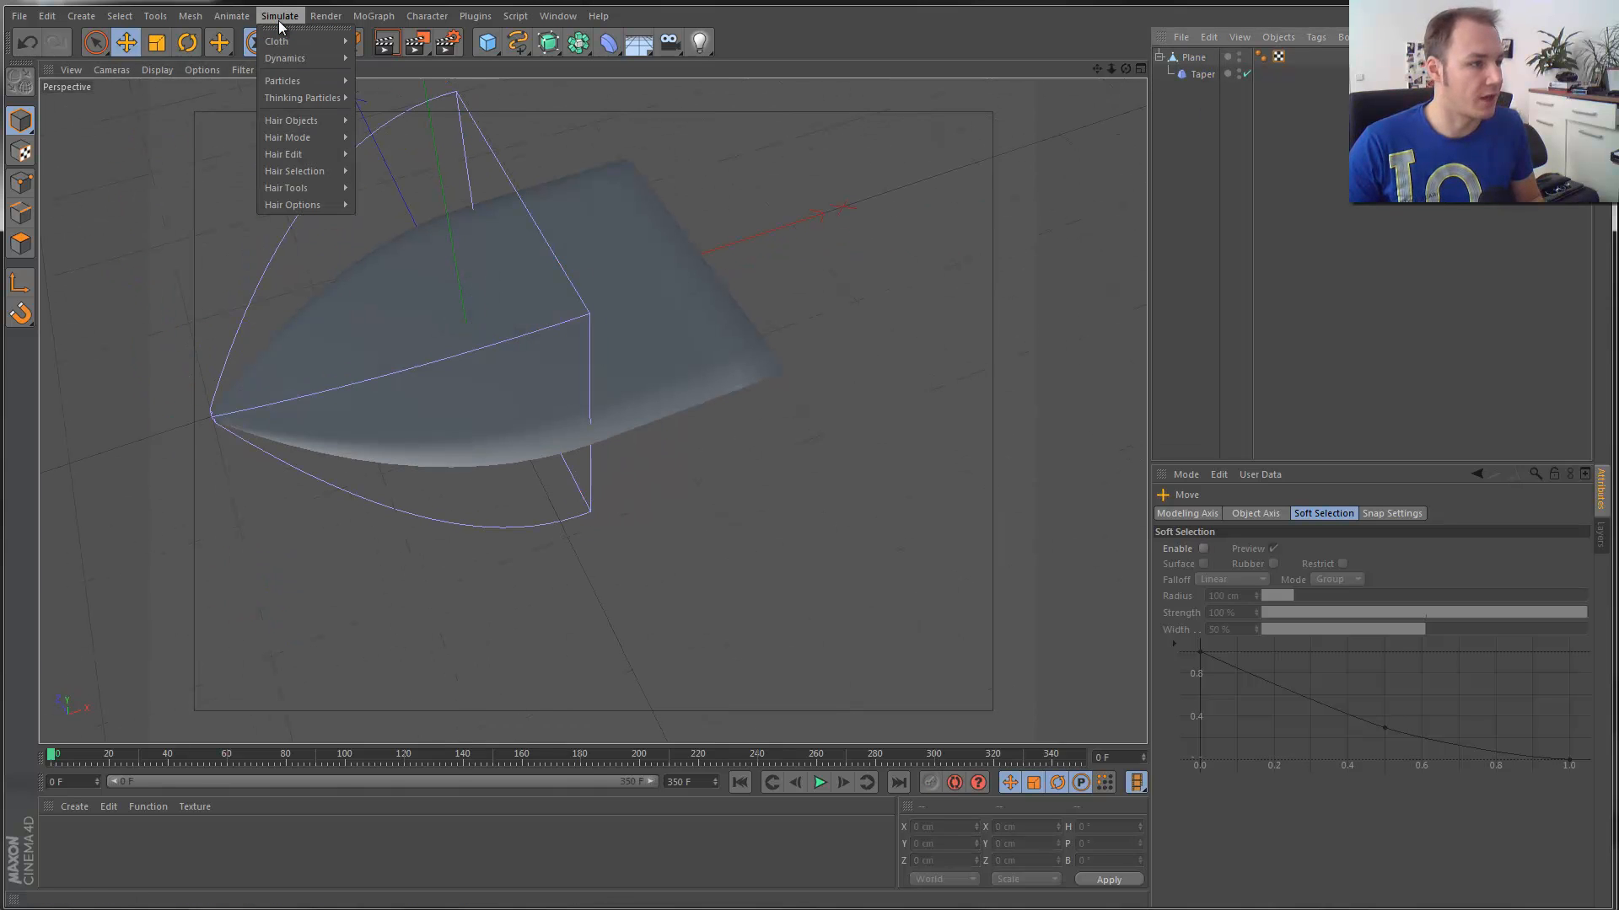
mouse_move(289, 44)
left_click(383, 49)
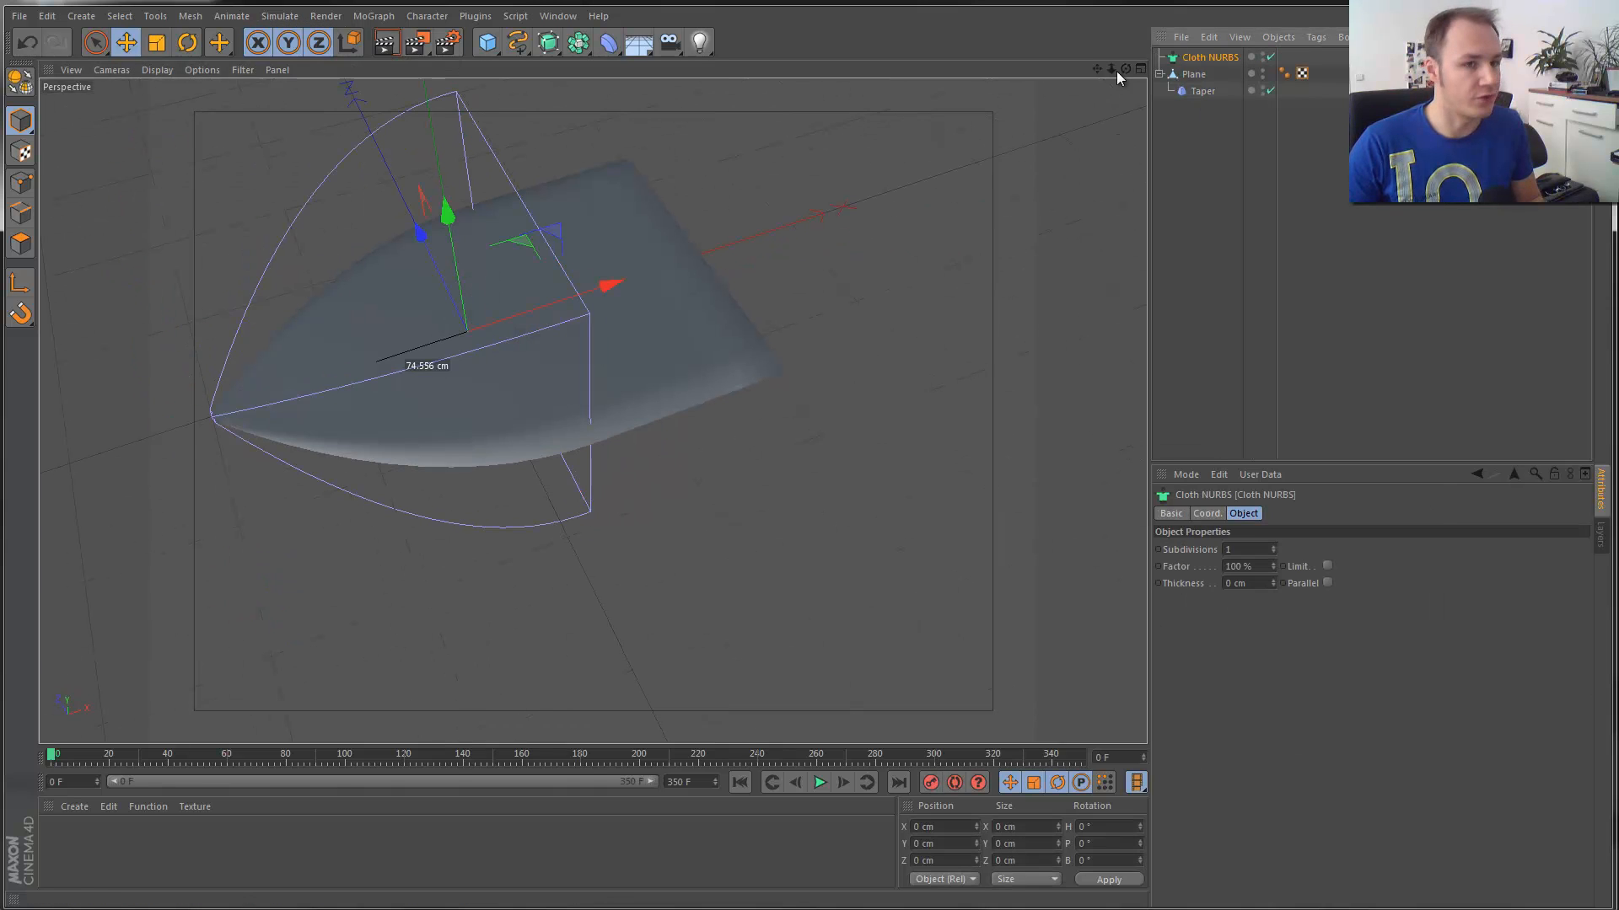
Make the plane a child of the Cloth NURBS and set the Cloth NURBS subdivisions to 2.
left_click_drag(1212, 73, 1207, 58)
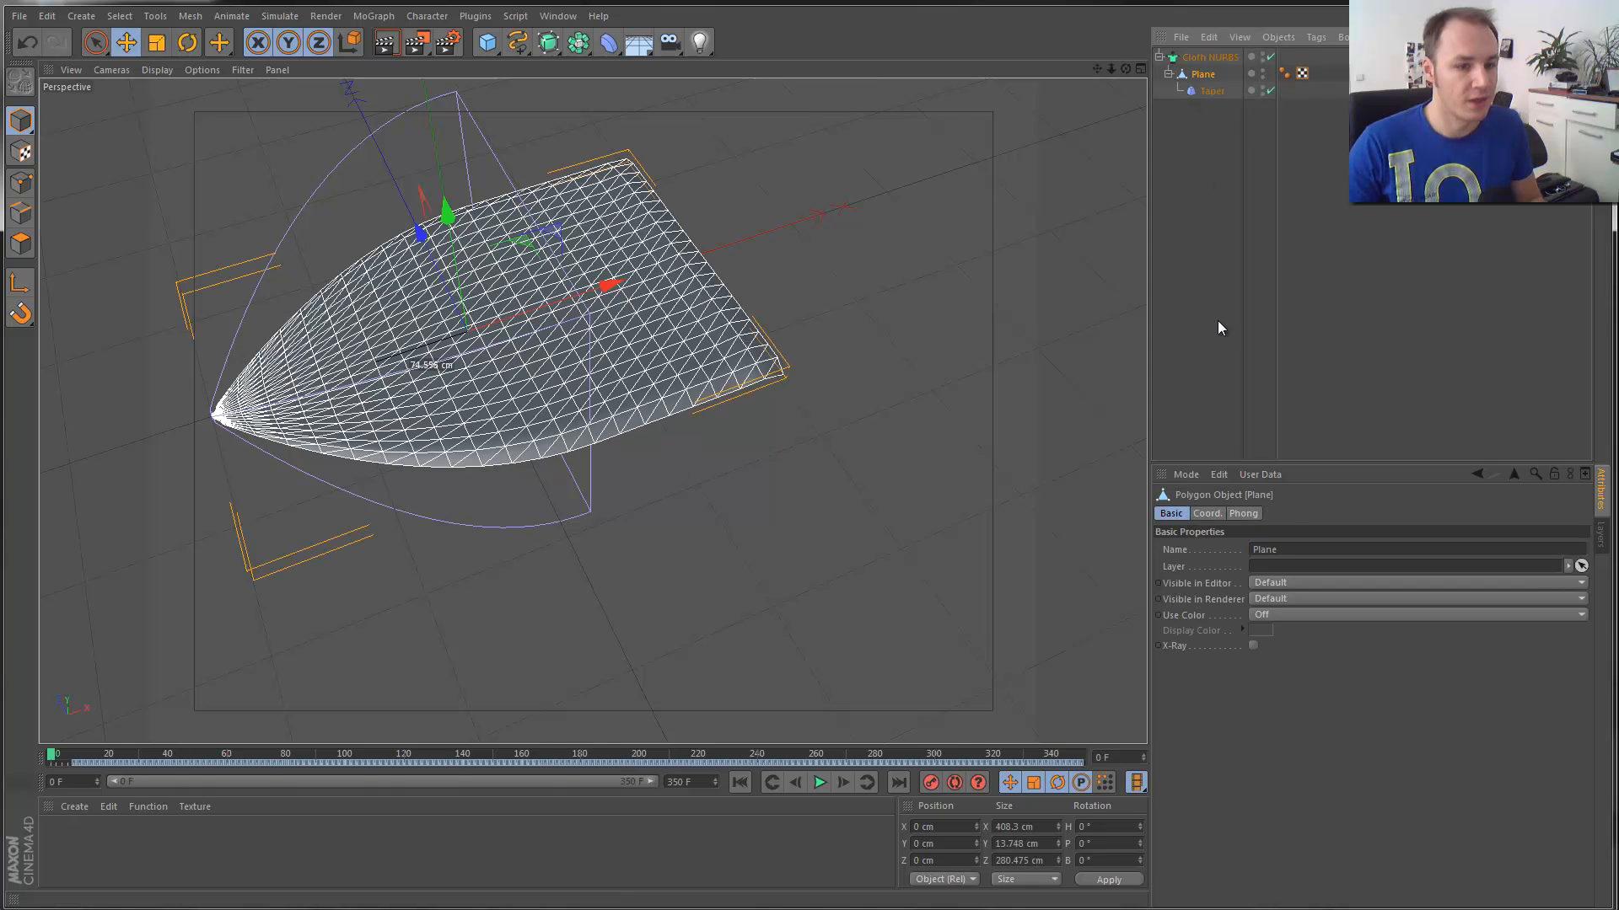
left_click(1217, 514)
left_click(1244, 515)
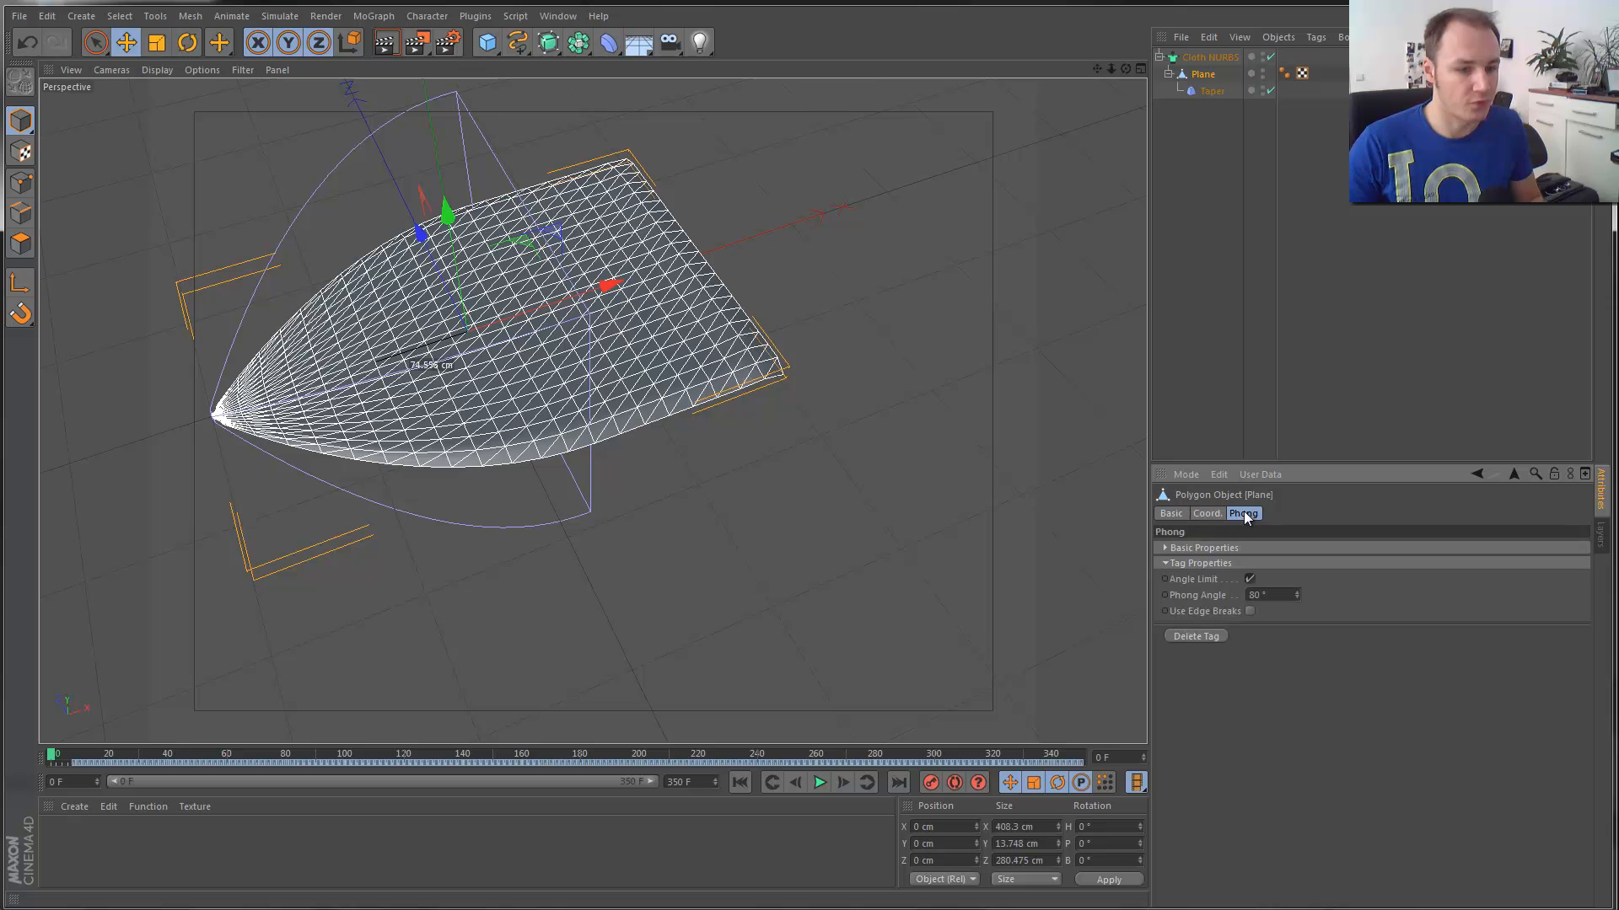
left_click(1229, 57)
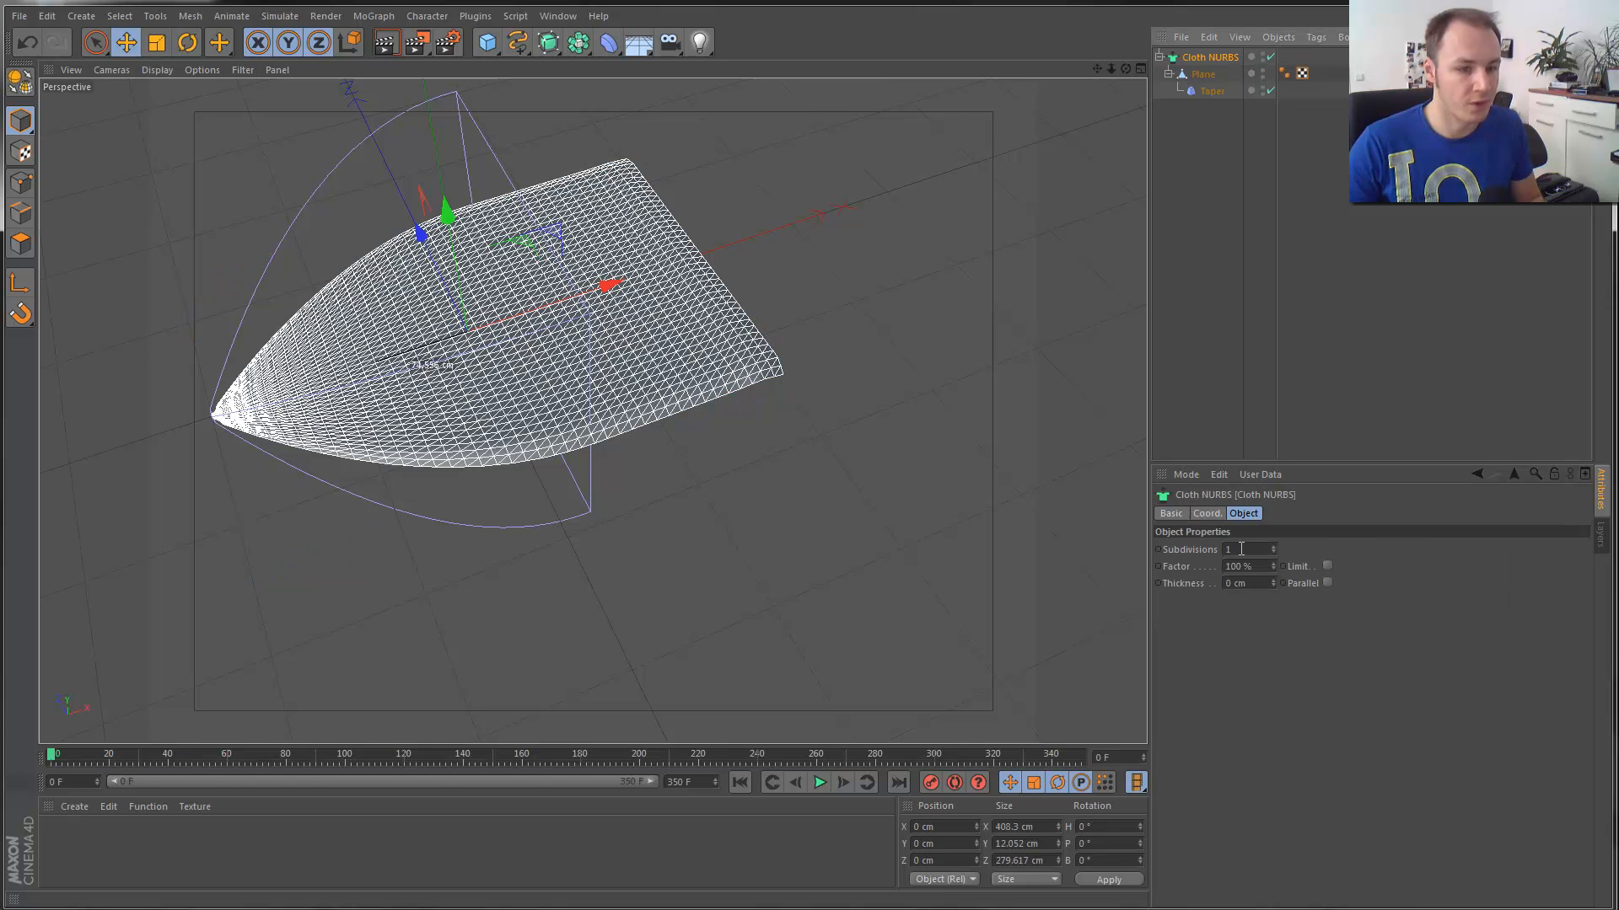
left_click_drag(1241, 549, 1203, 552)
type("2")
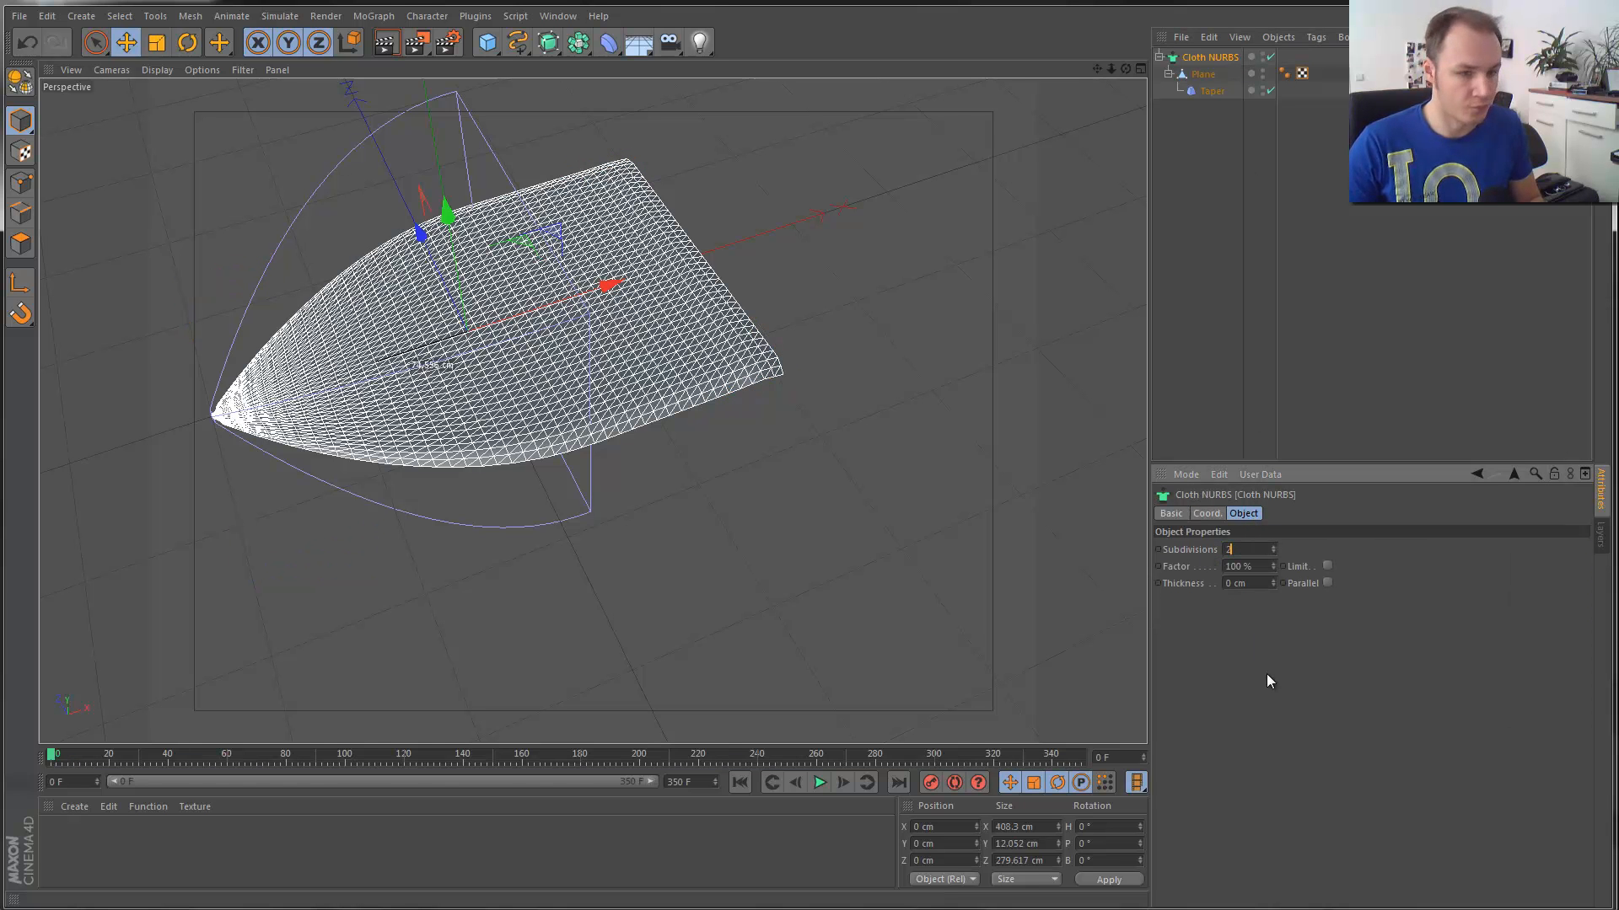
key("Return")
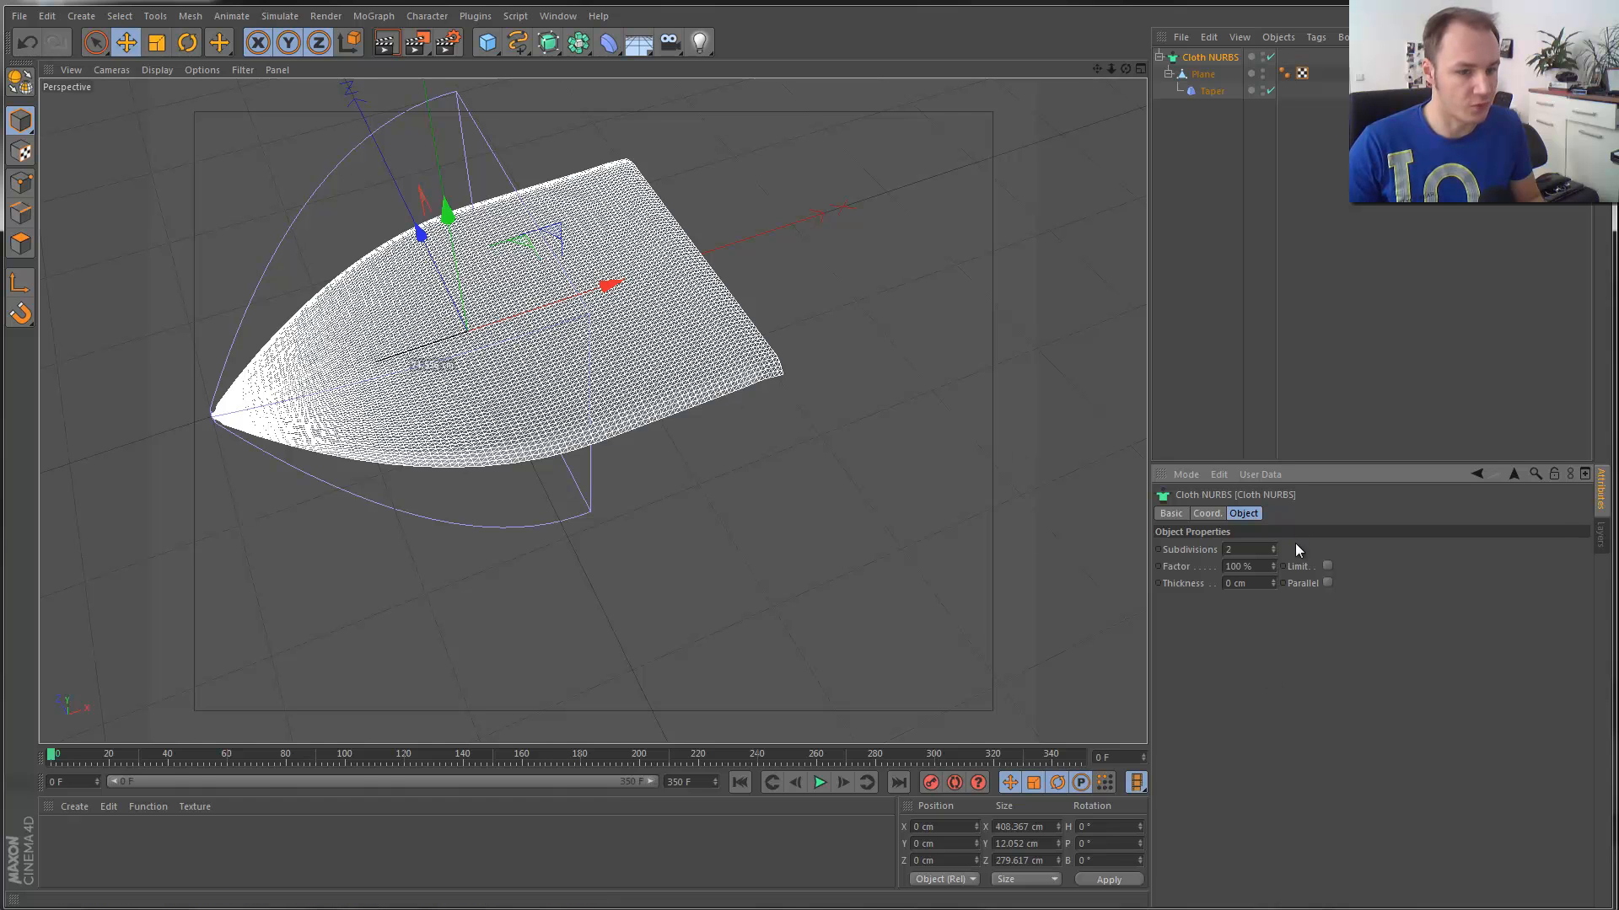
Set the Cloth NURBS thickness to 0.2 cm, deselect it, and play the cloth animation to about frame 113.
double_click(1231, 584)
type("0.2")
key("Return")
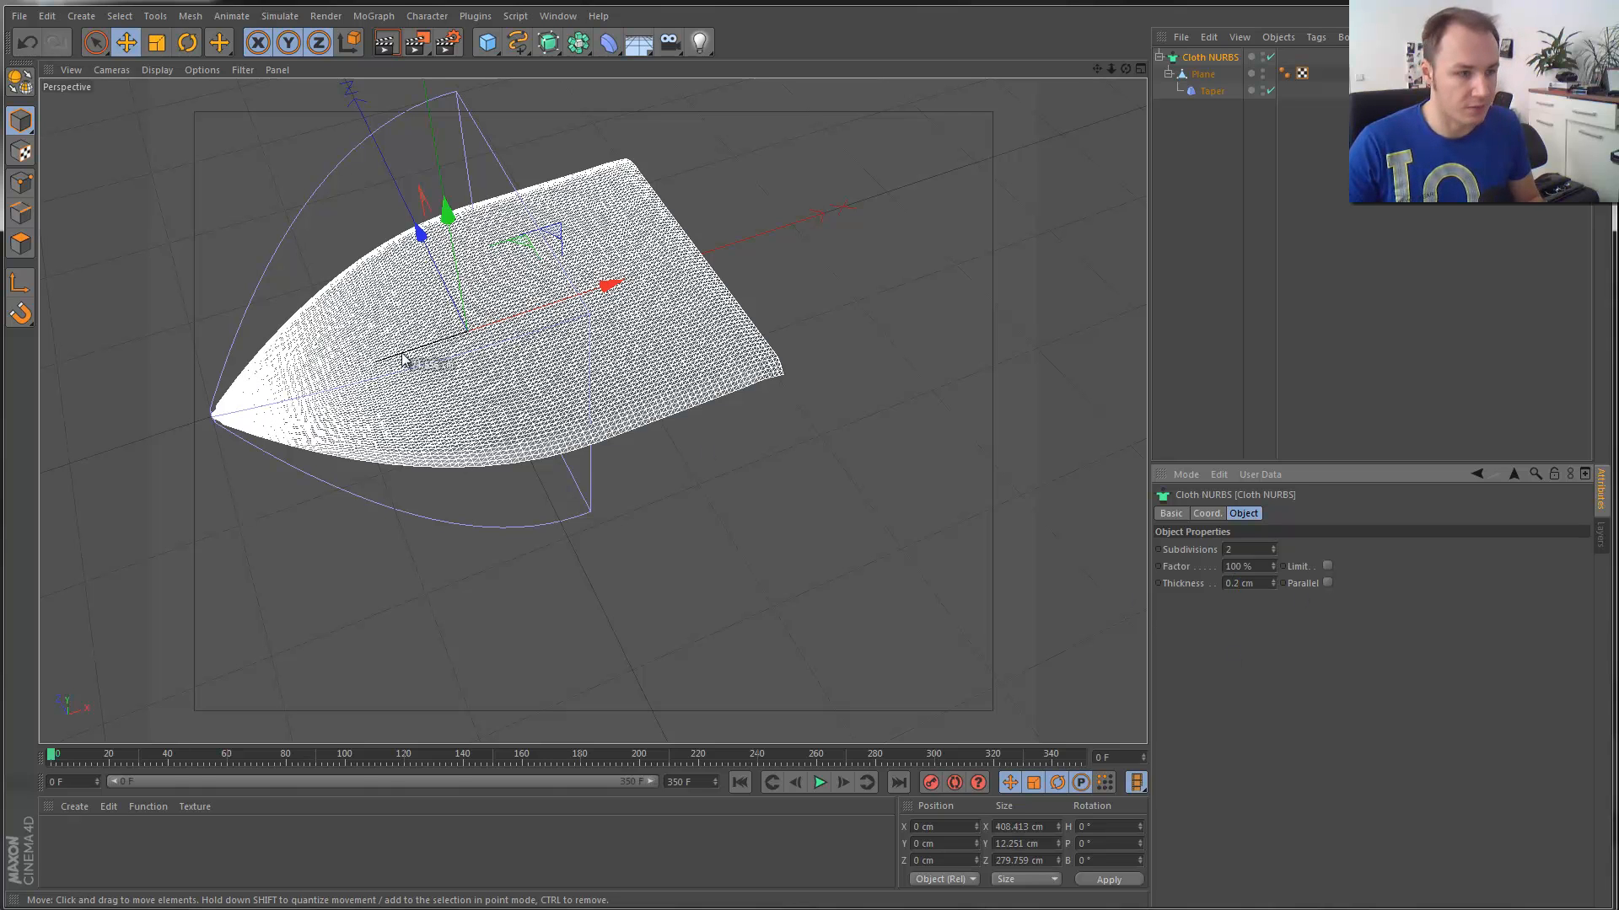
left_click(641, 700)
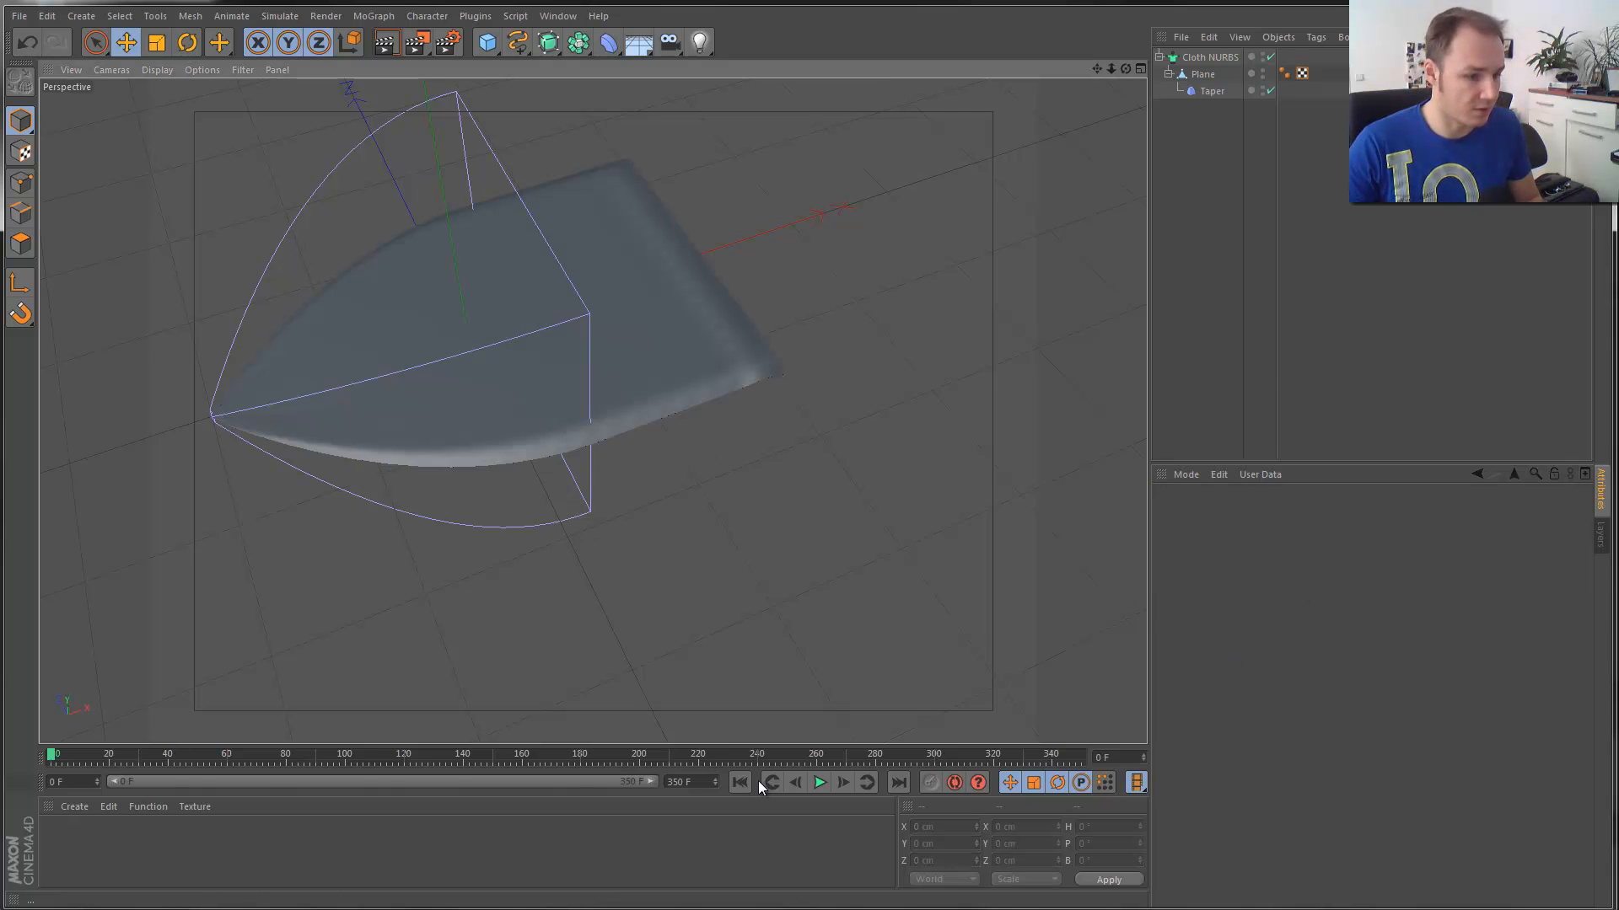
left_click(821, 783)
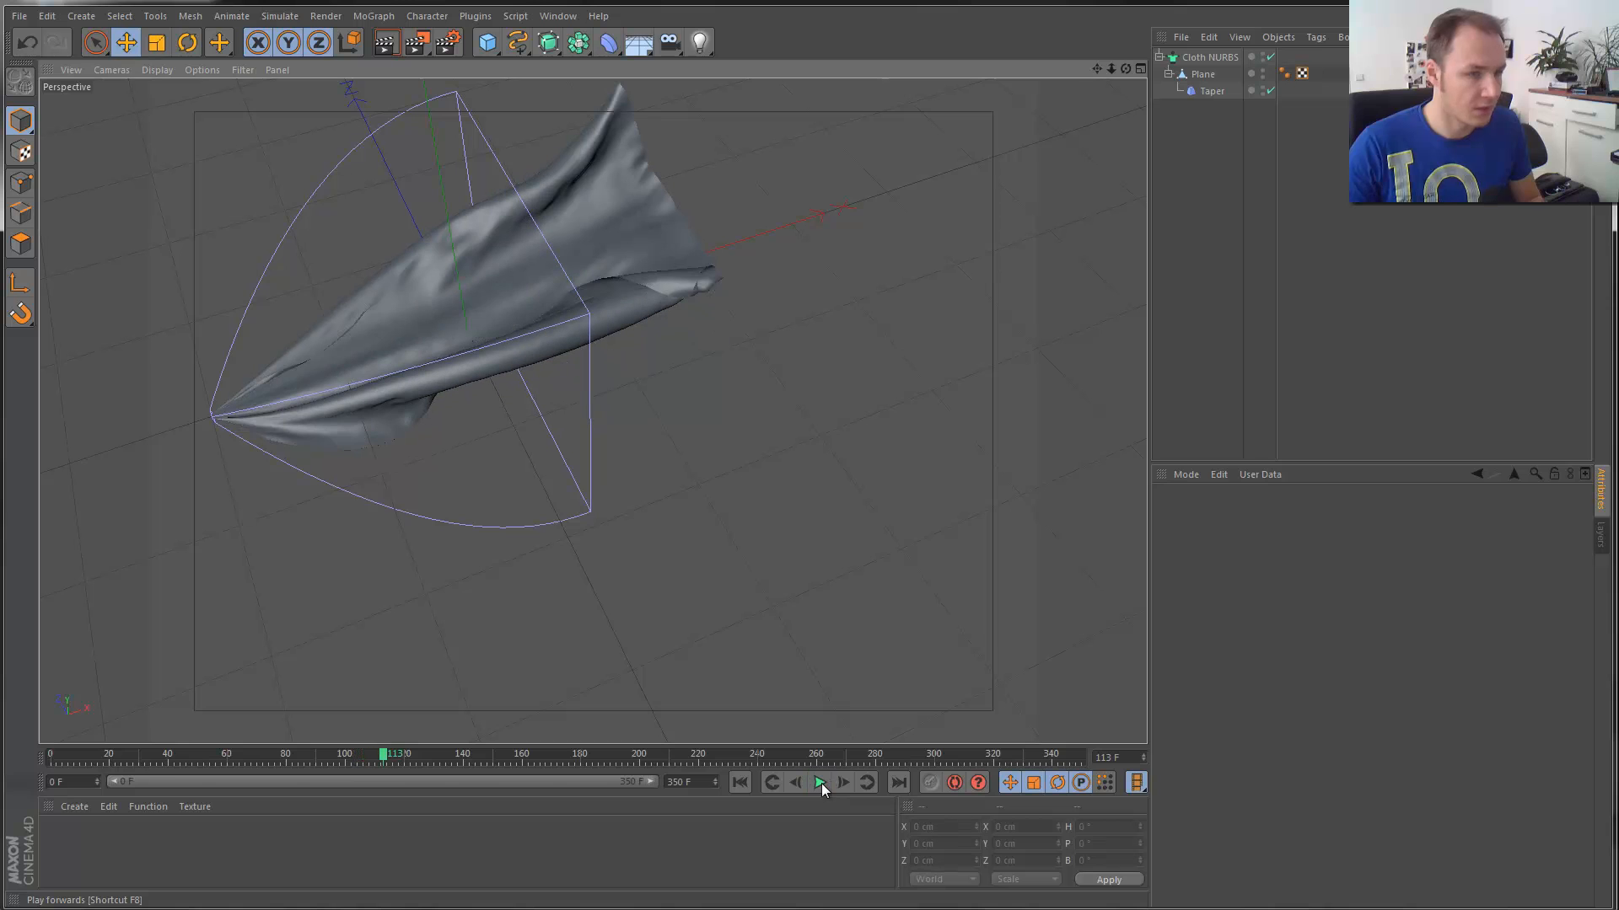
Raise the plane's Phong angle to 180° and disable the Cloth NURBS.
left_click(1284, 75)
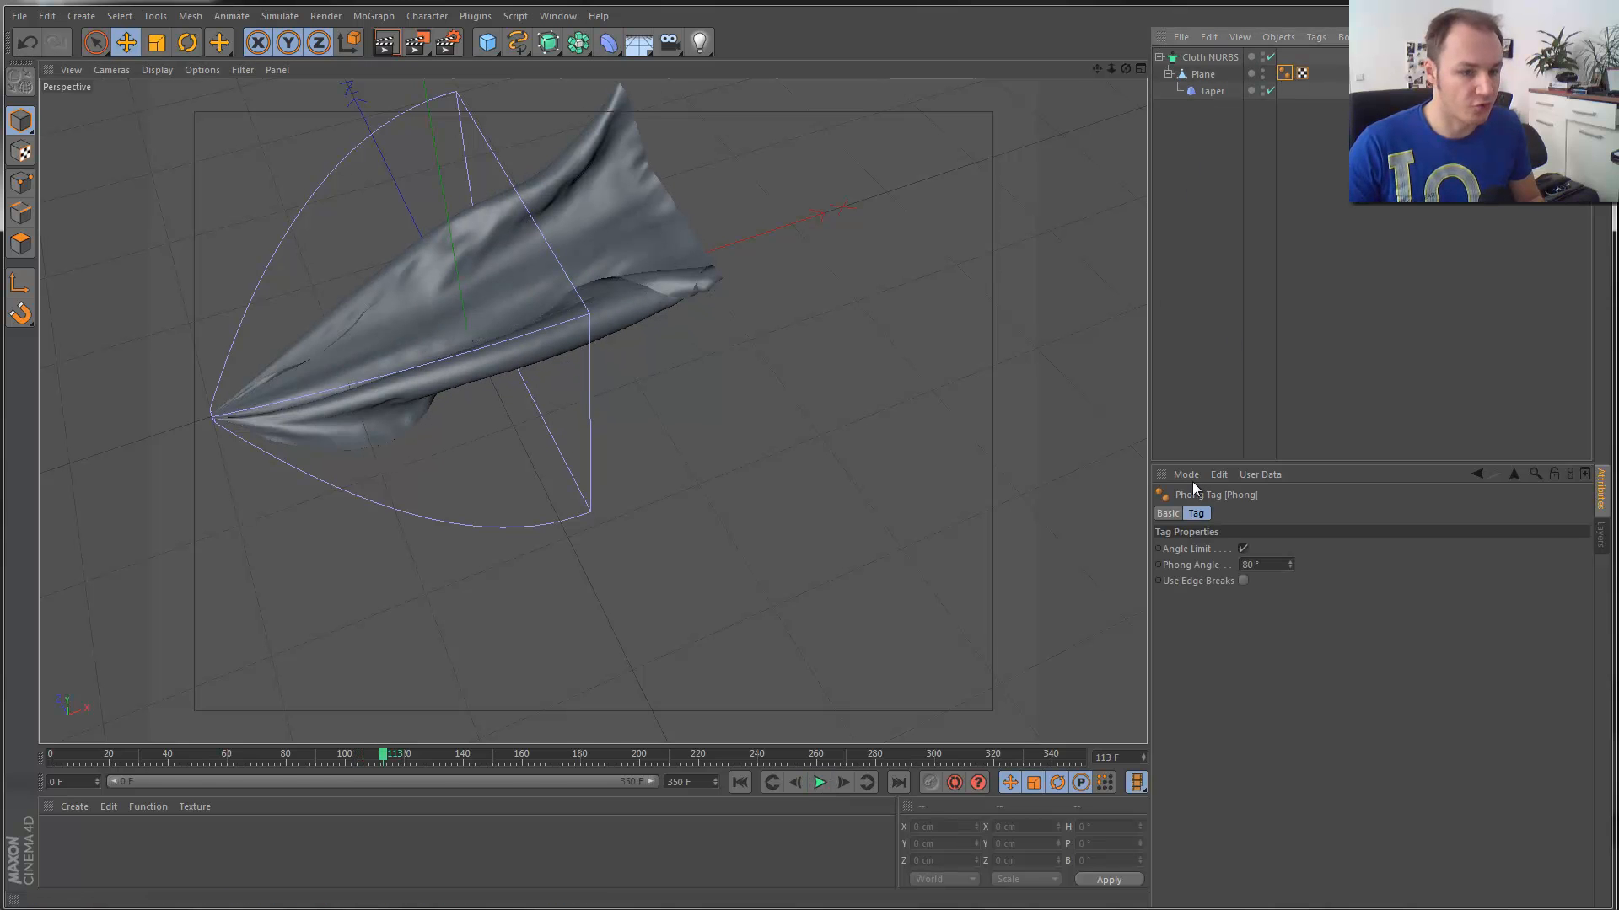
left_click_drag(1289, 563, 1288, 563)
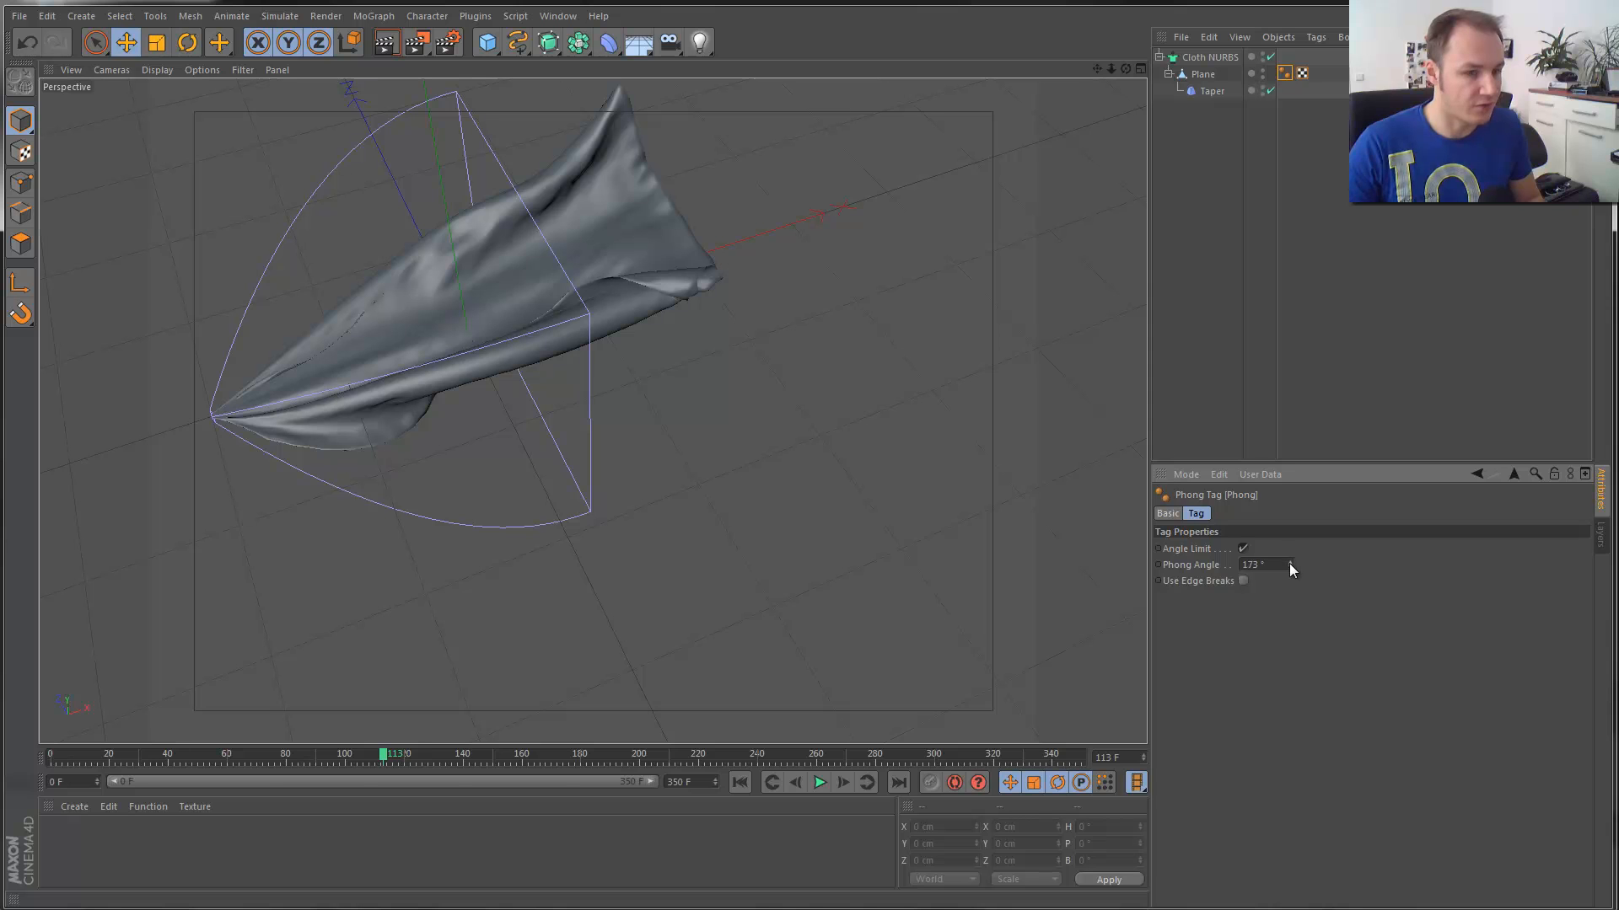
left_click(1269, 56)
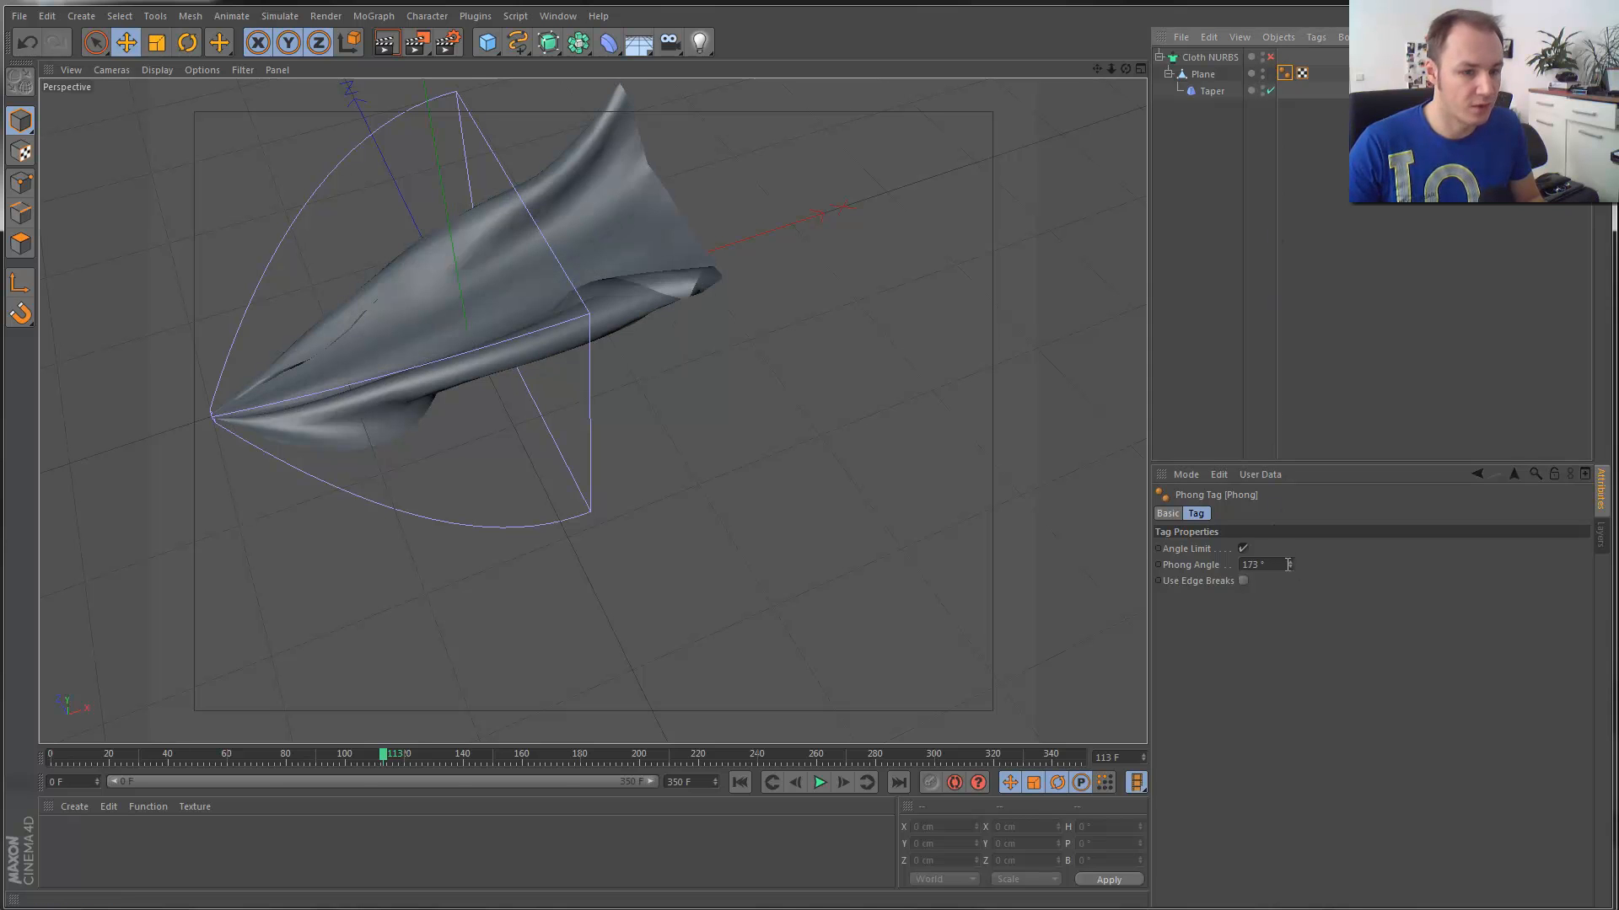
left_click_drag(1288, 564, 1075, 578)
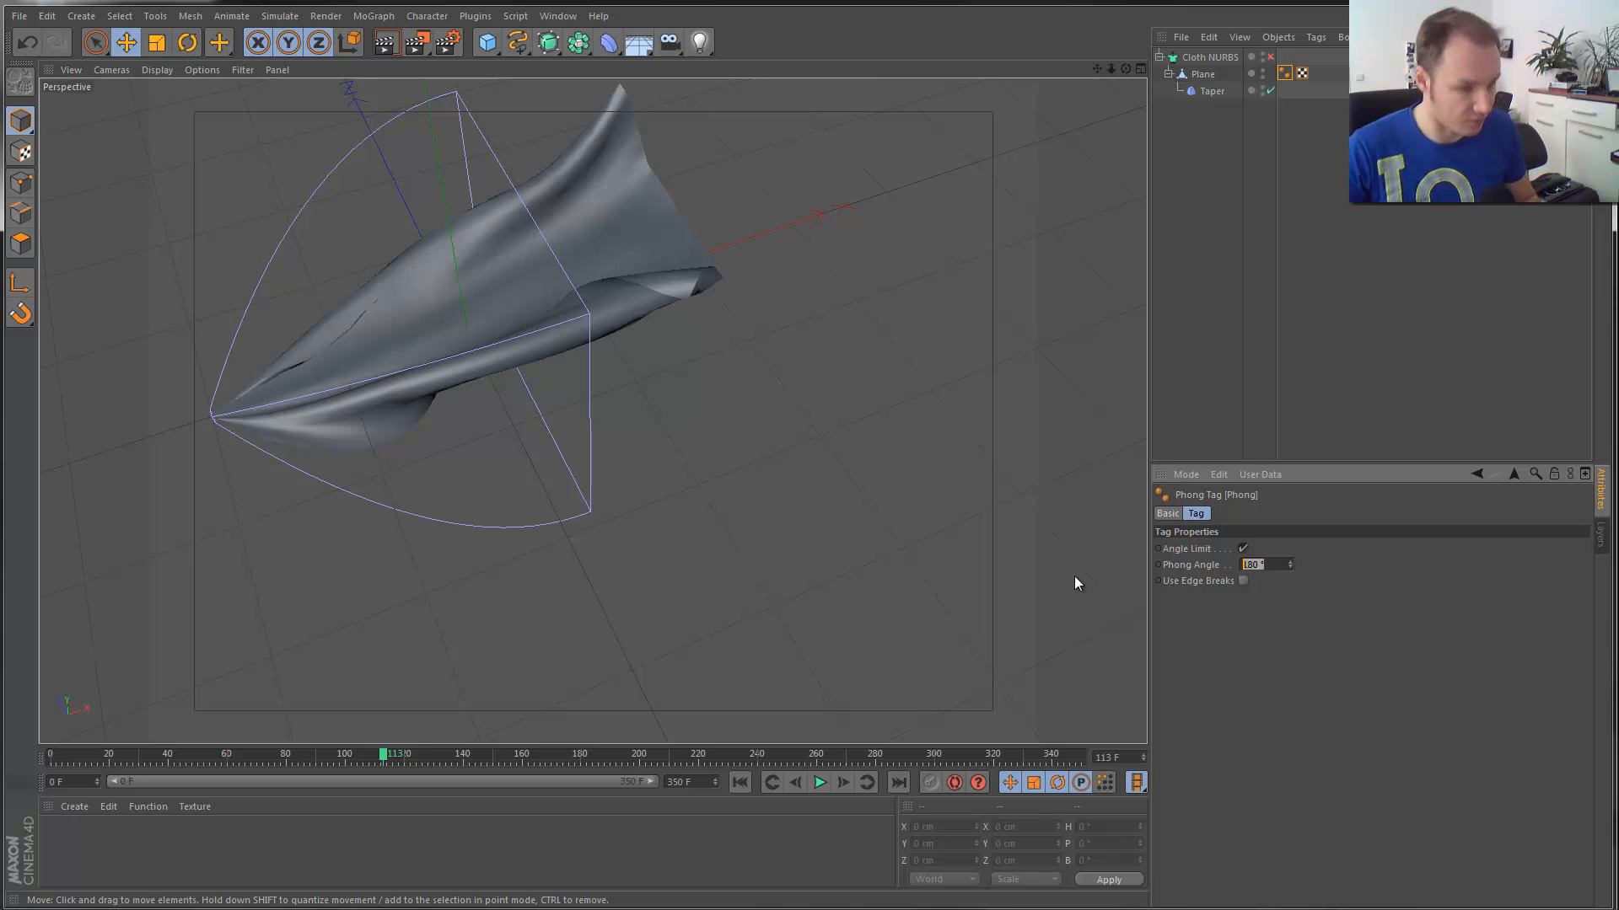
Play the animation from the first frame without the Cloth NURBS and stop at about frame 203.
left_click(744, 787)
left_click(818, 782)
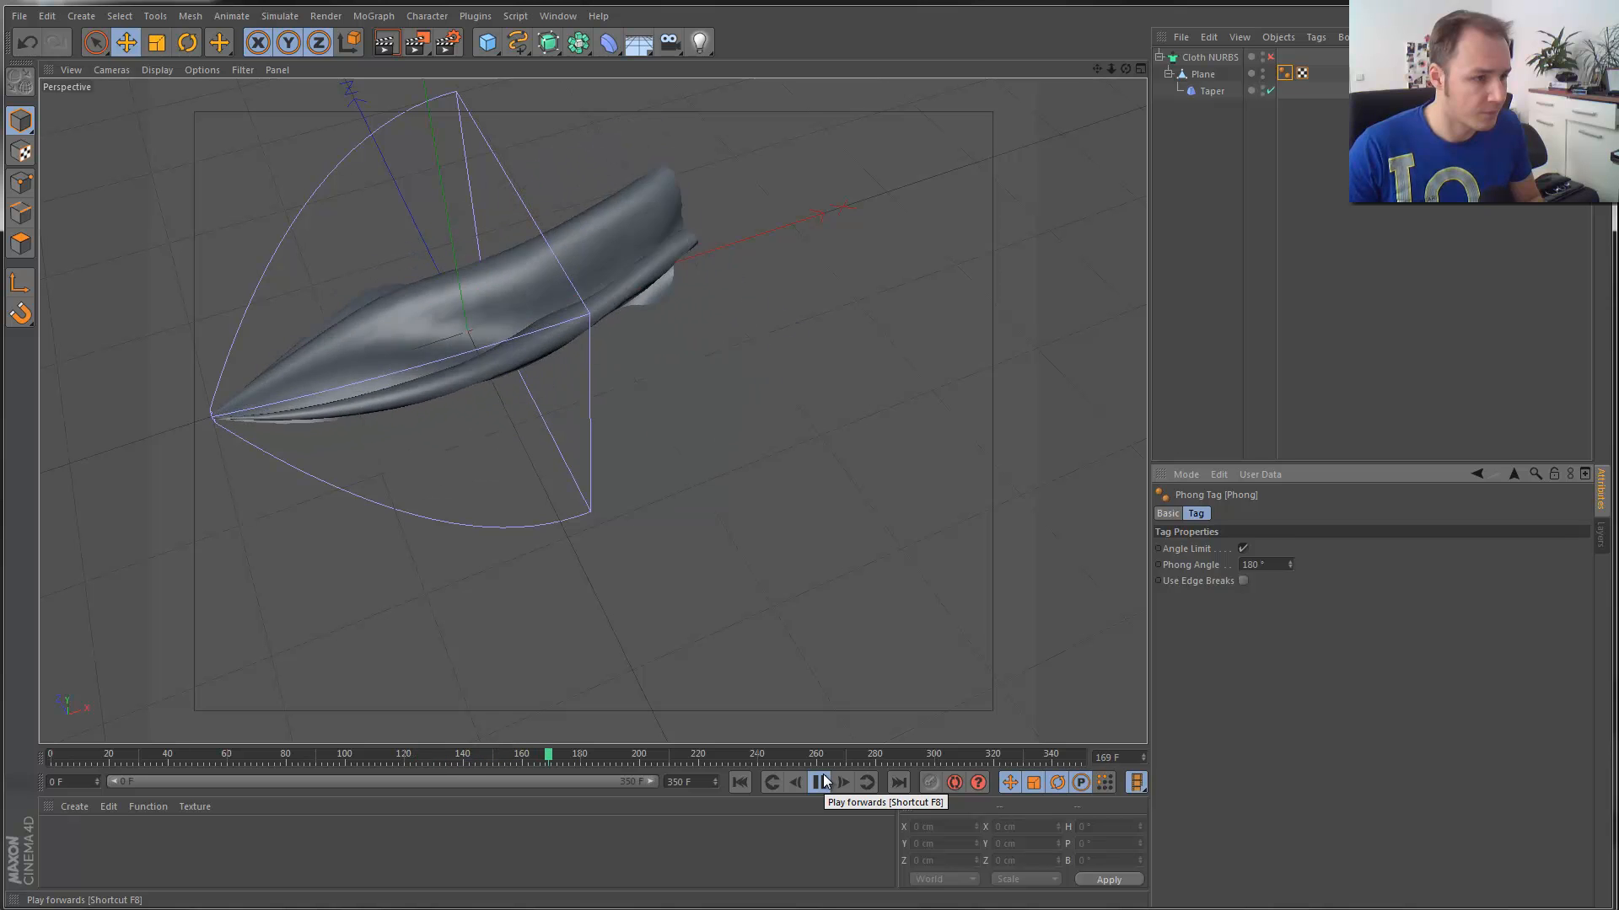
left_click(820, 782)
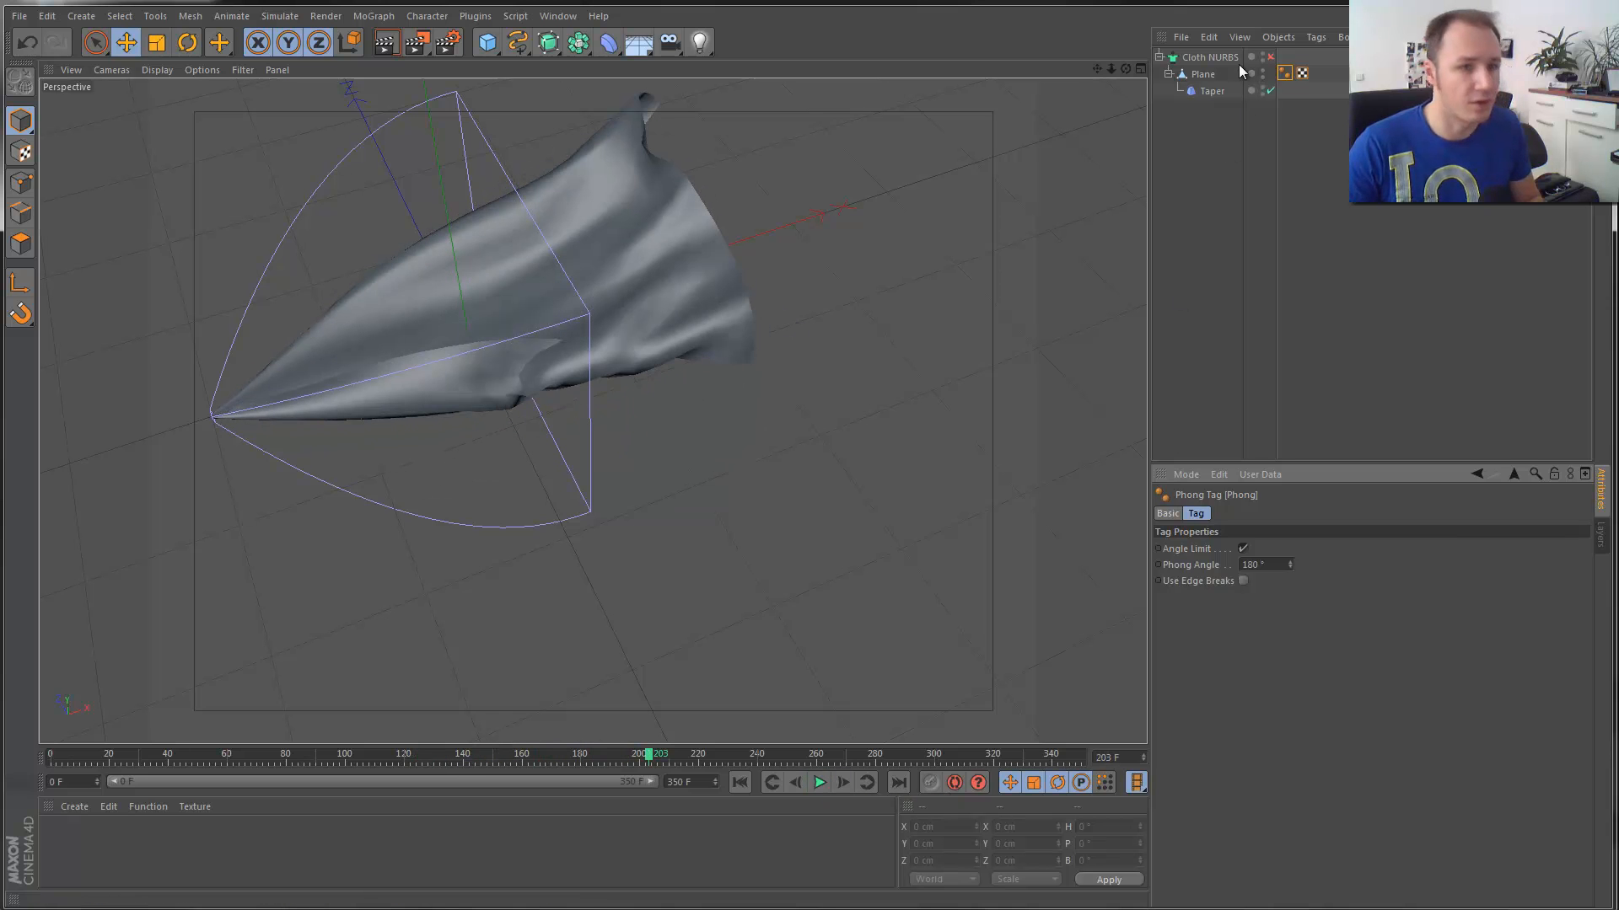
Re-enable the Cloth NURBS, turn its Limit option on to compare the cloth's shading, and turn it off again.
left_click(1270, 57)
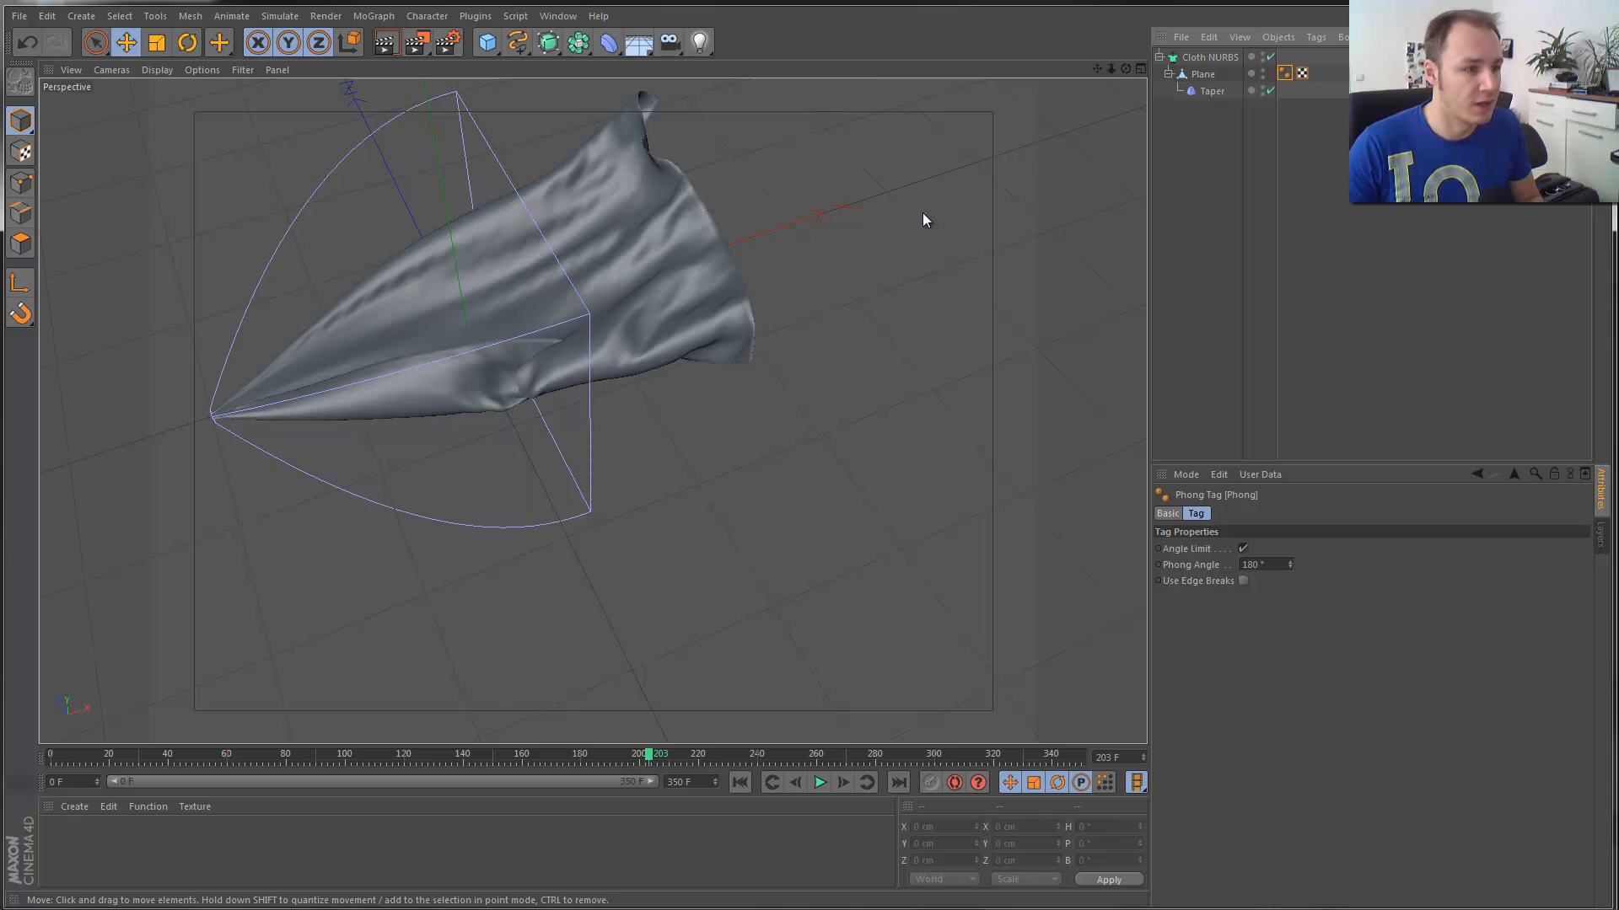
left_click(1214, 56)
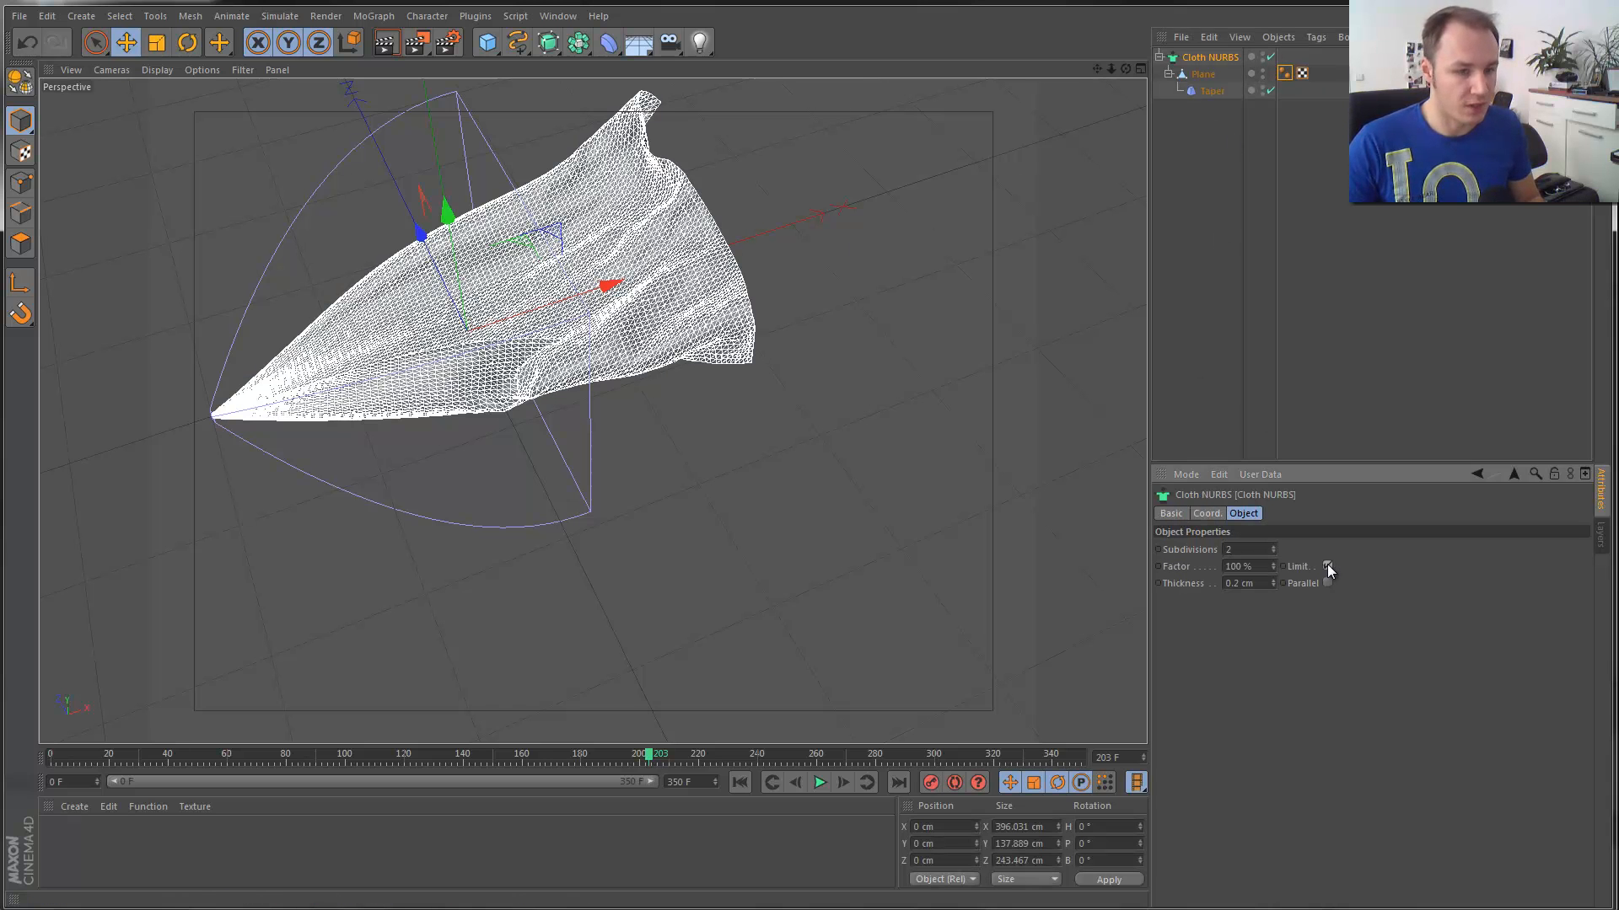
left_click(755, 597)
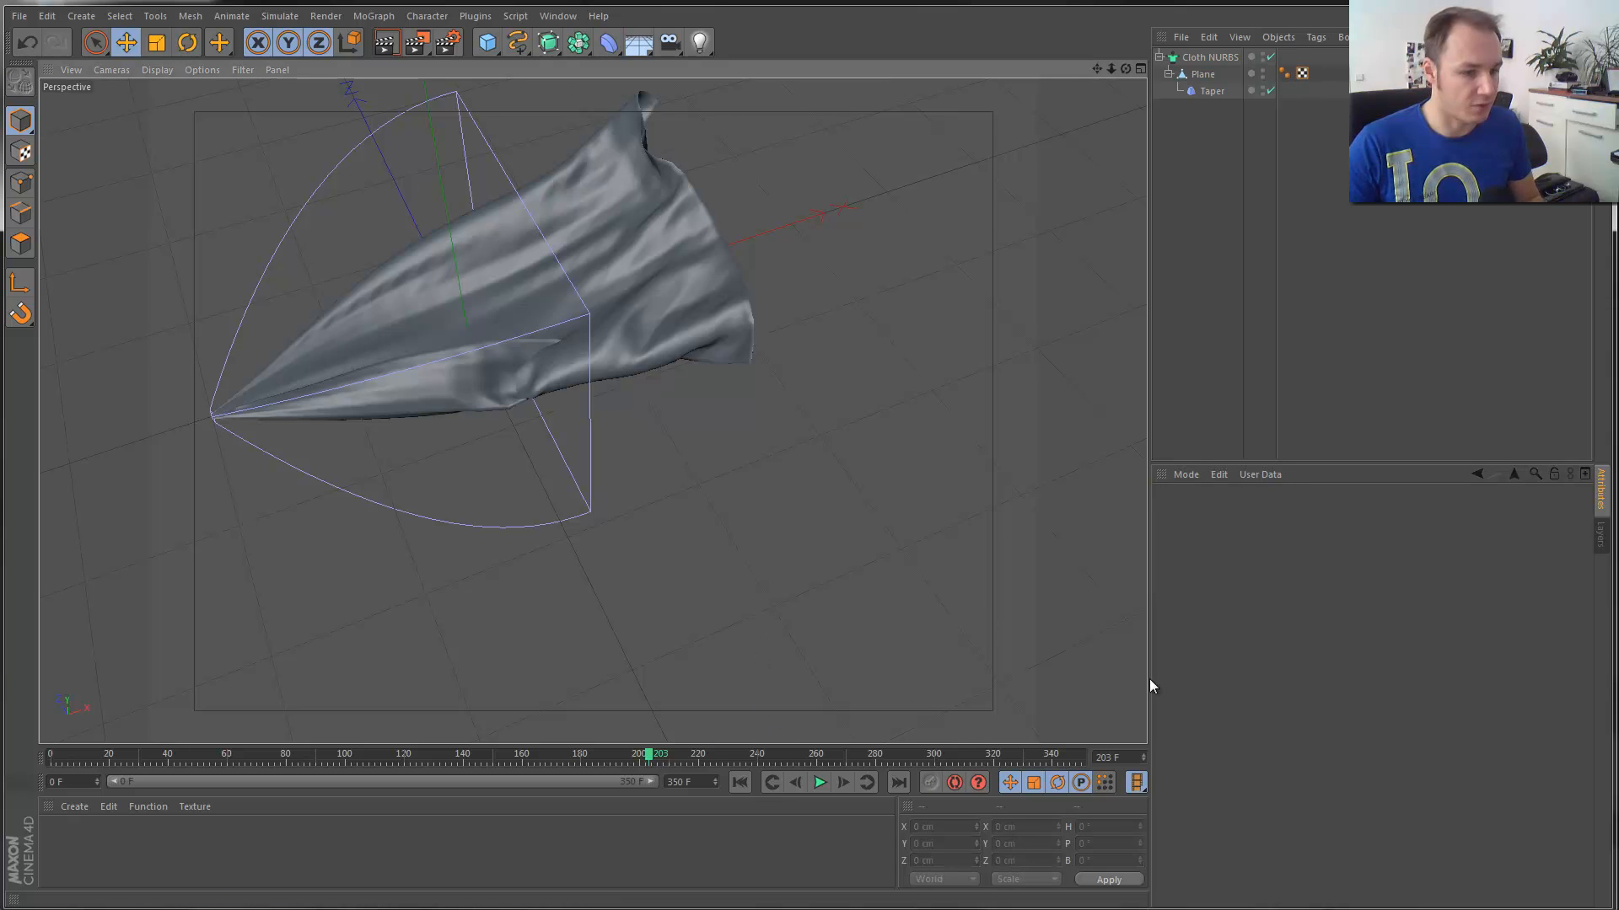
left_click(1211, 57)
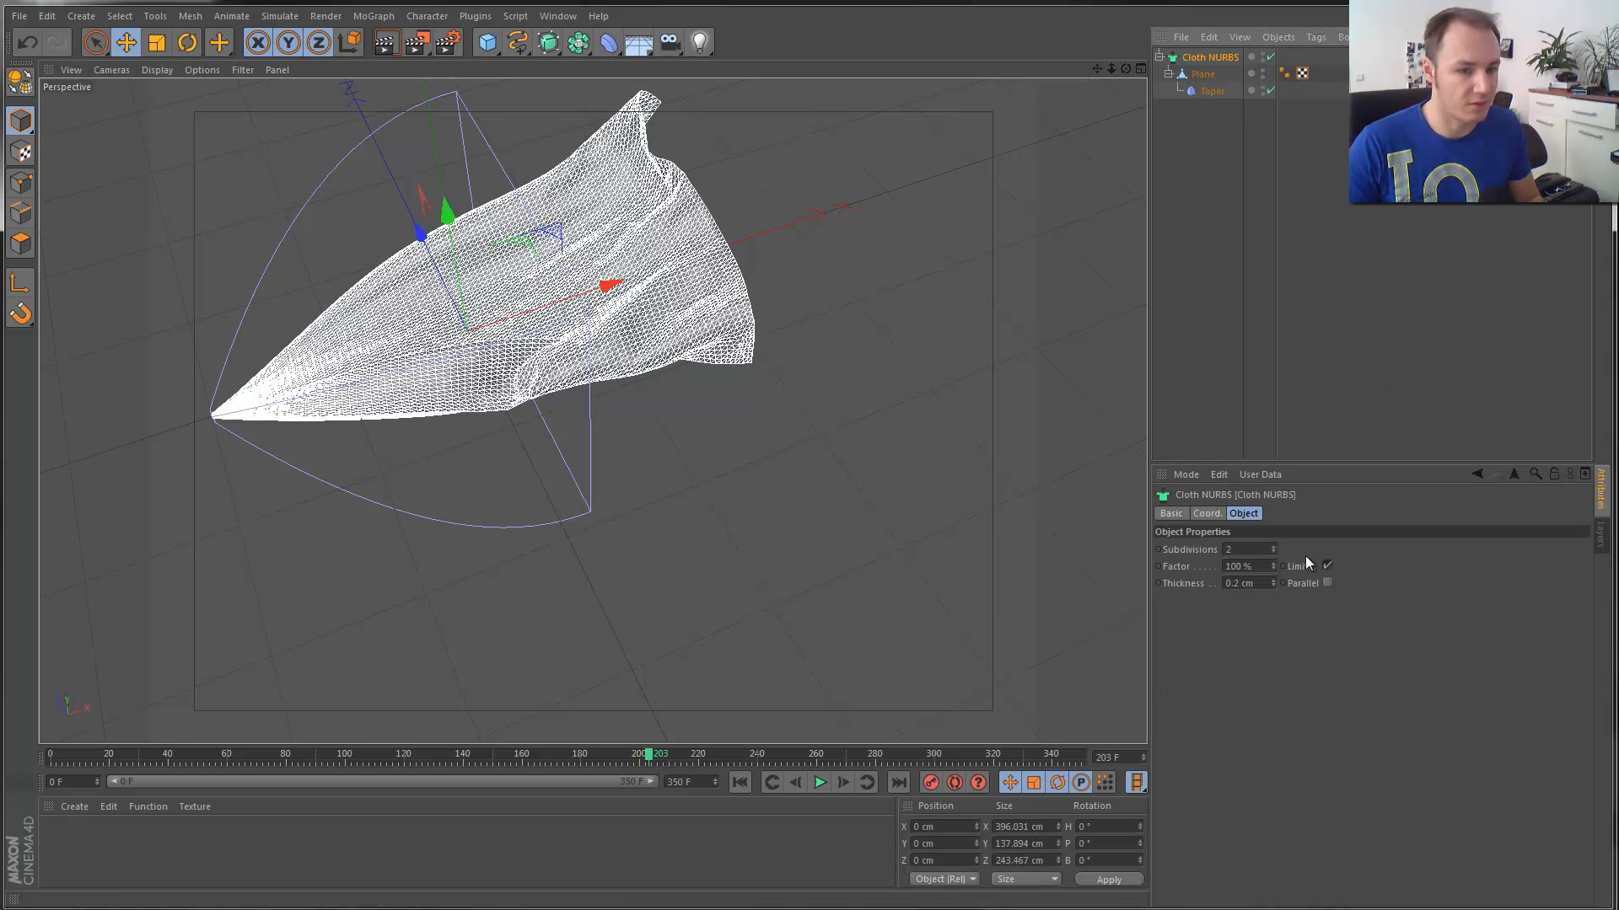
Play the subdivided cloth animation from the start, stop at about frame 119, and deselect the Cloth NURBS.
left_click(772, 782)
left_click(820, 782)
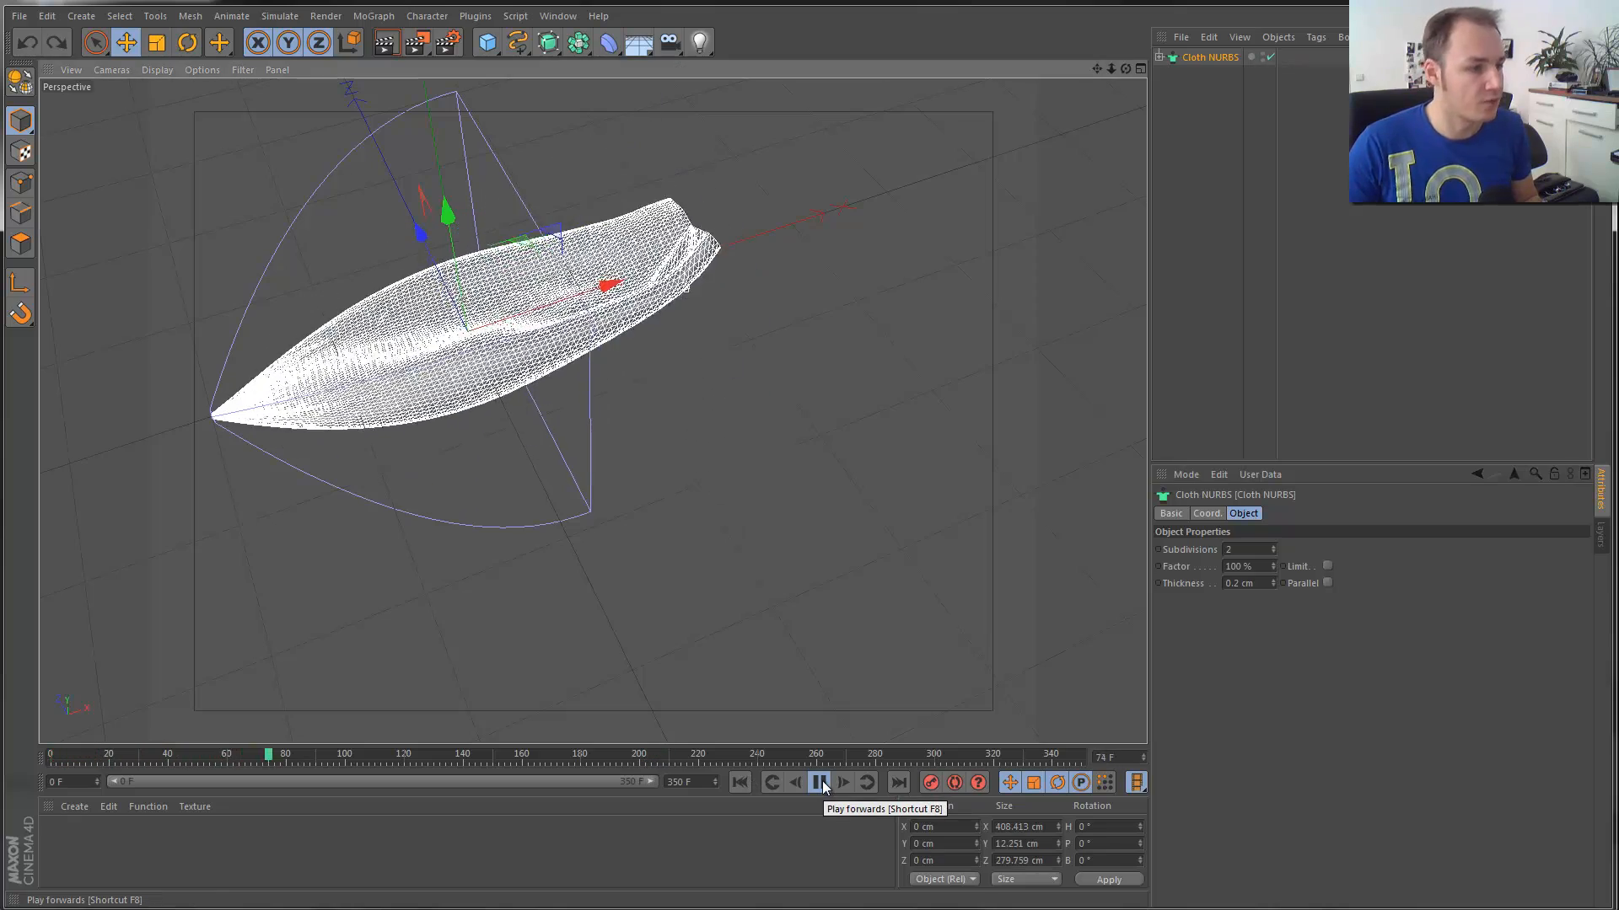
left_click(820, 782)
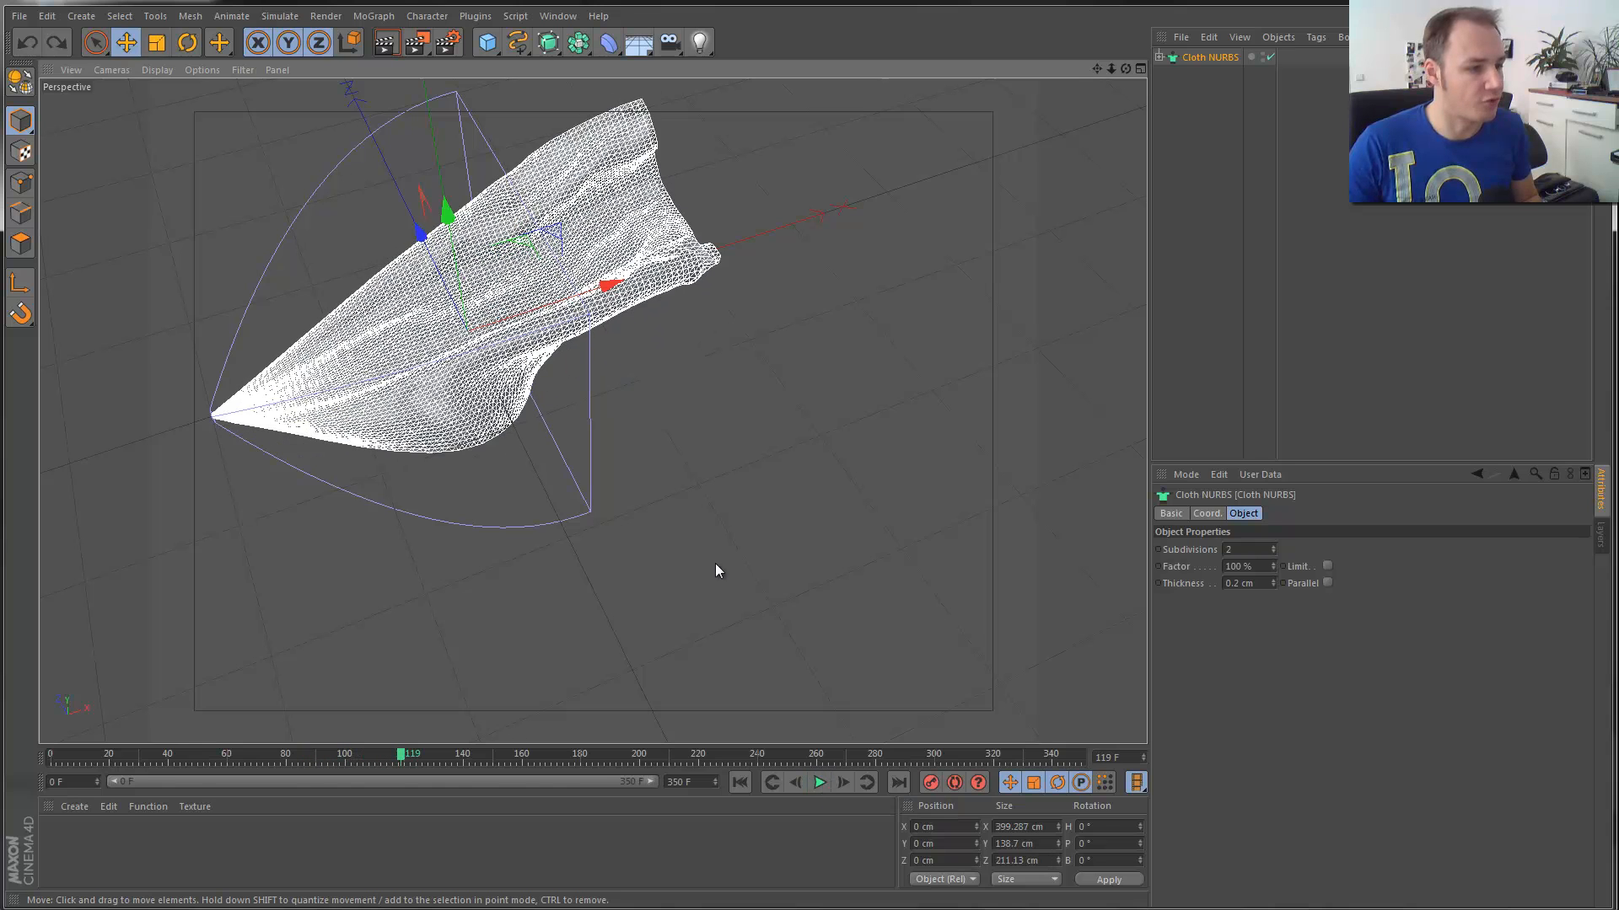
left_click(688, 497)
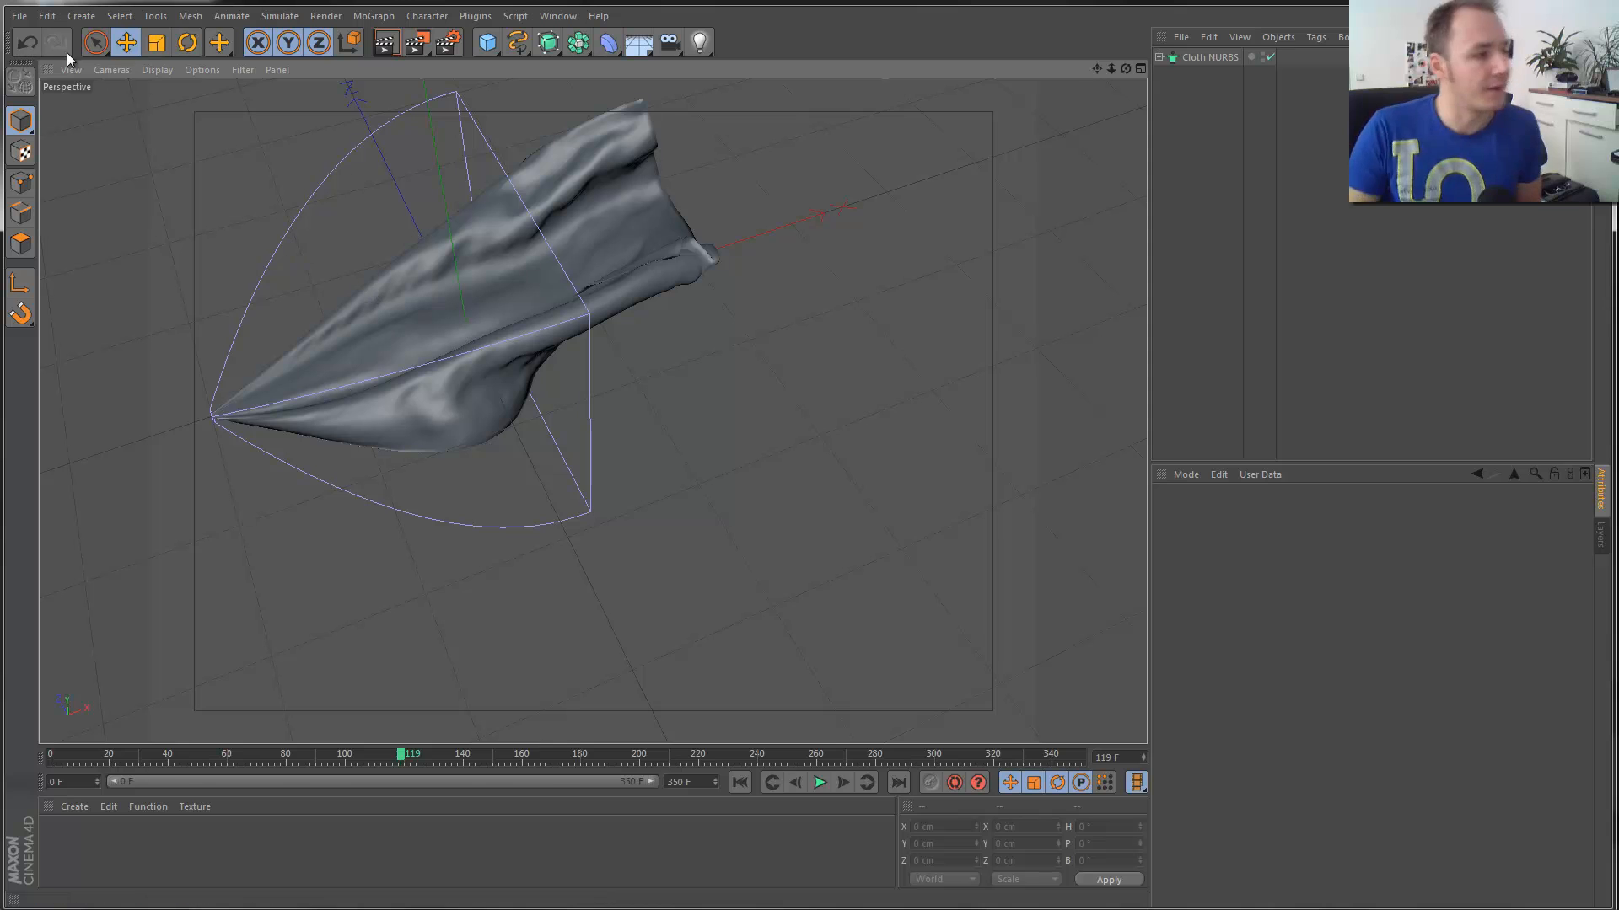
Start exporting the cloth animation as a Plexus OBJ Sequence.
left_click(20, 17)
mouse_move(80, 250)
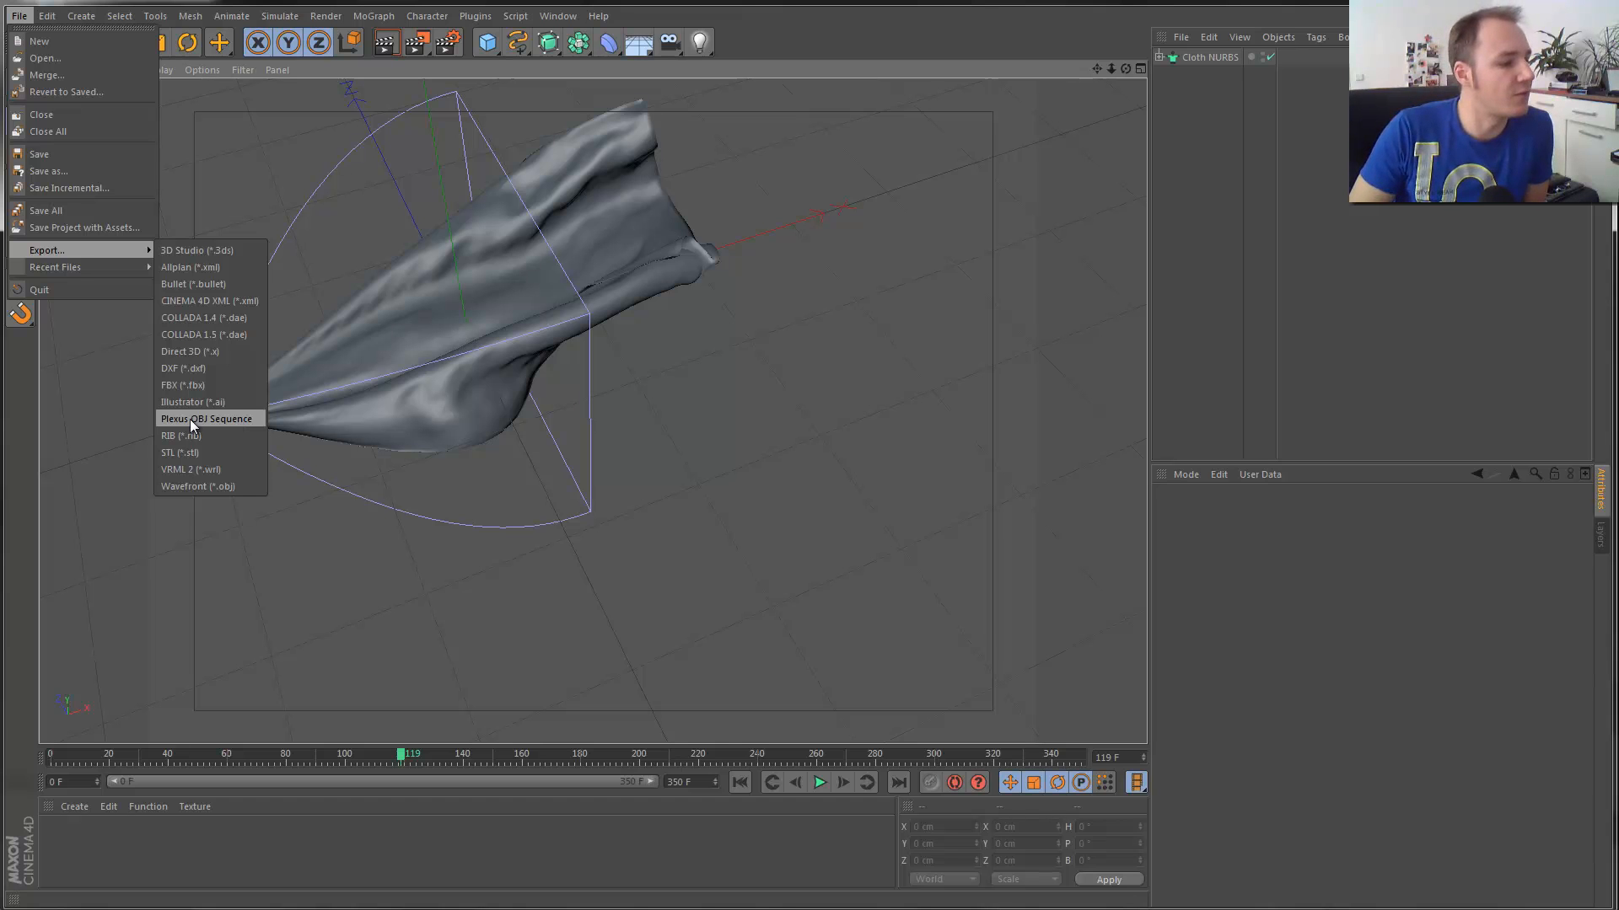
left_click(240, 419)
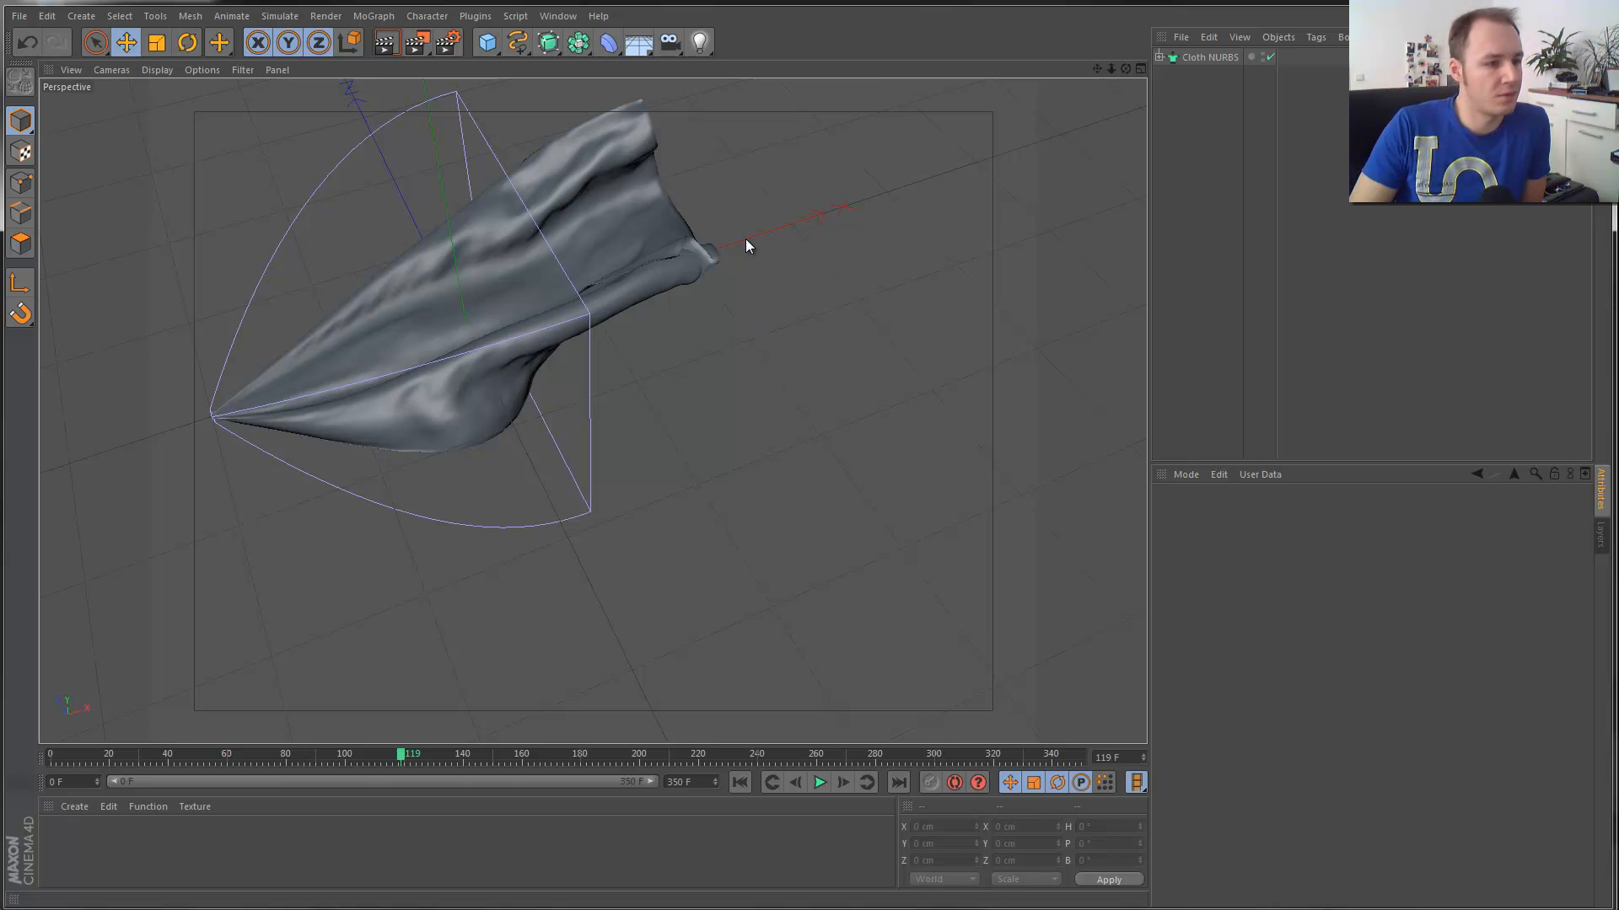
left_click(23, 24)
left_click(231, 156)
left_click_drag(345, 24, 646, 199)
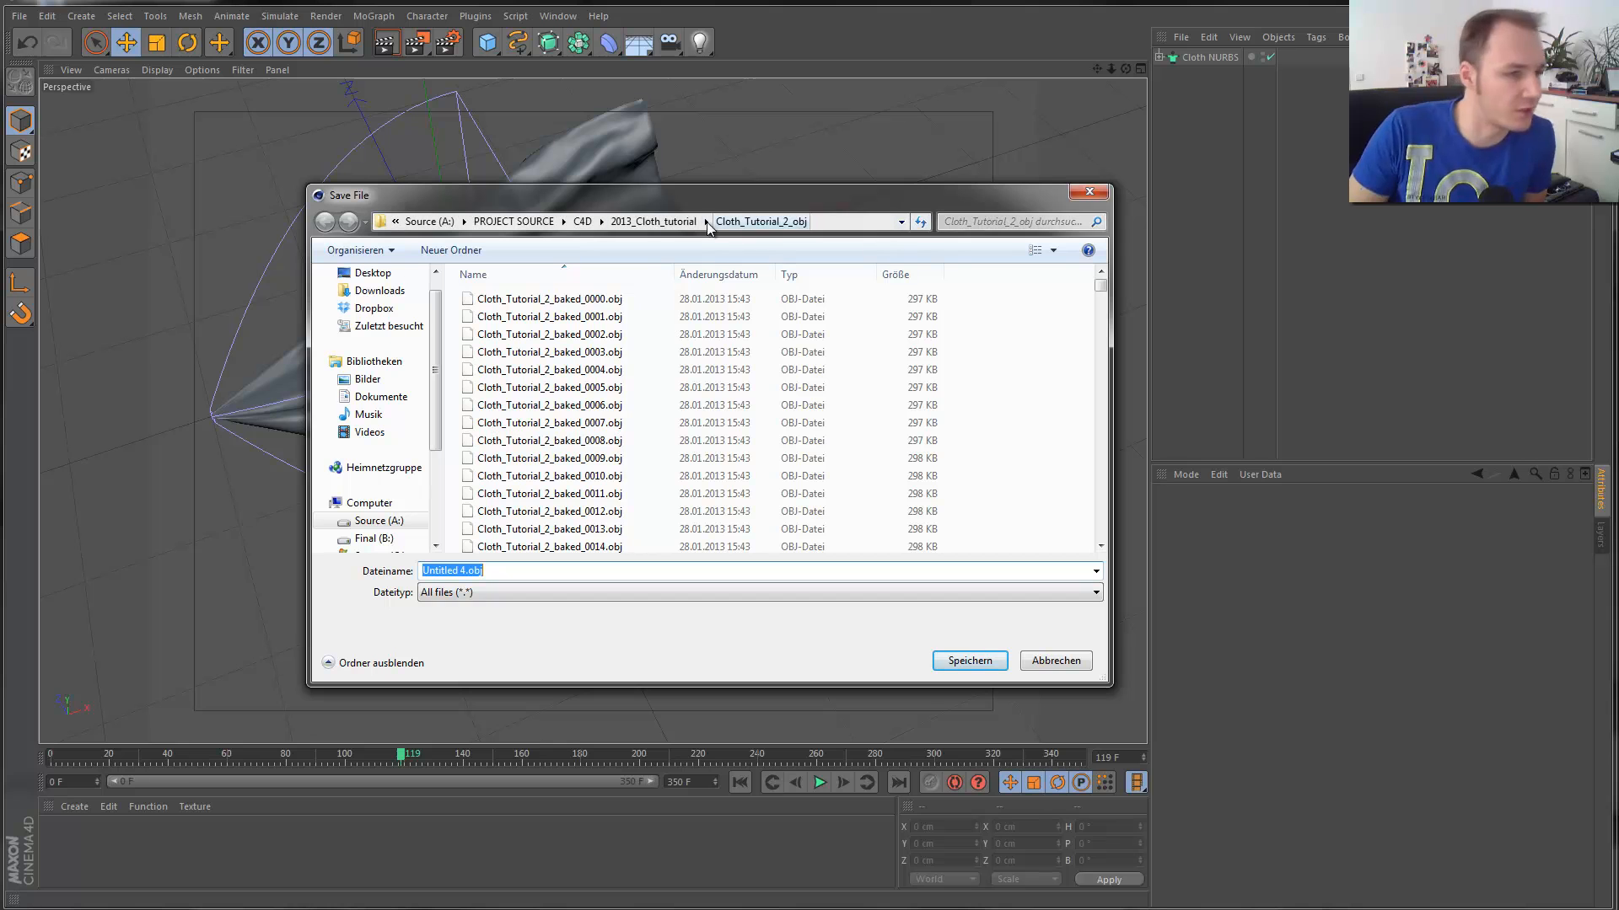
Create a new folder named Tutorial_obj_sequ inside the 2013_Cloth_tutorial folder.
left_click(659, 221)
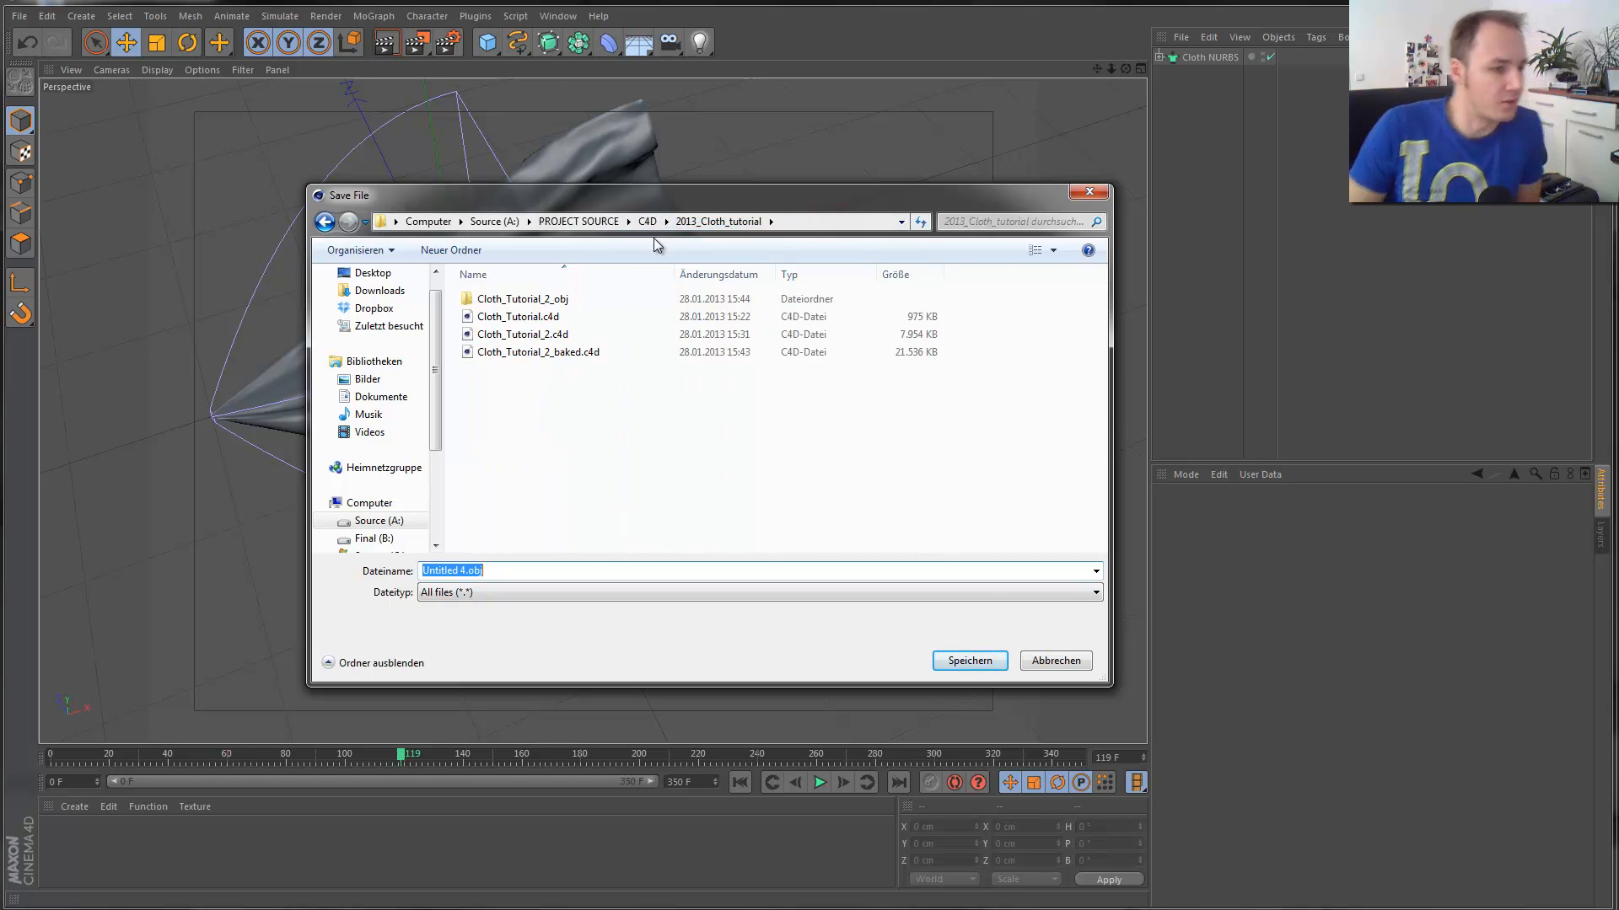
left_click(451, 250)
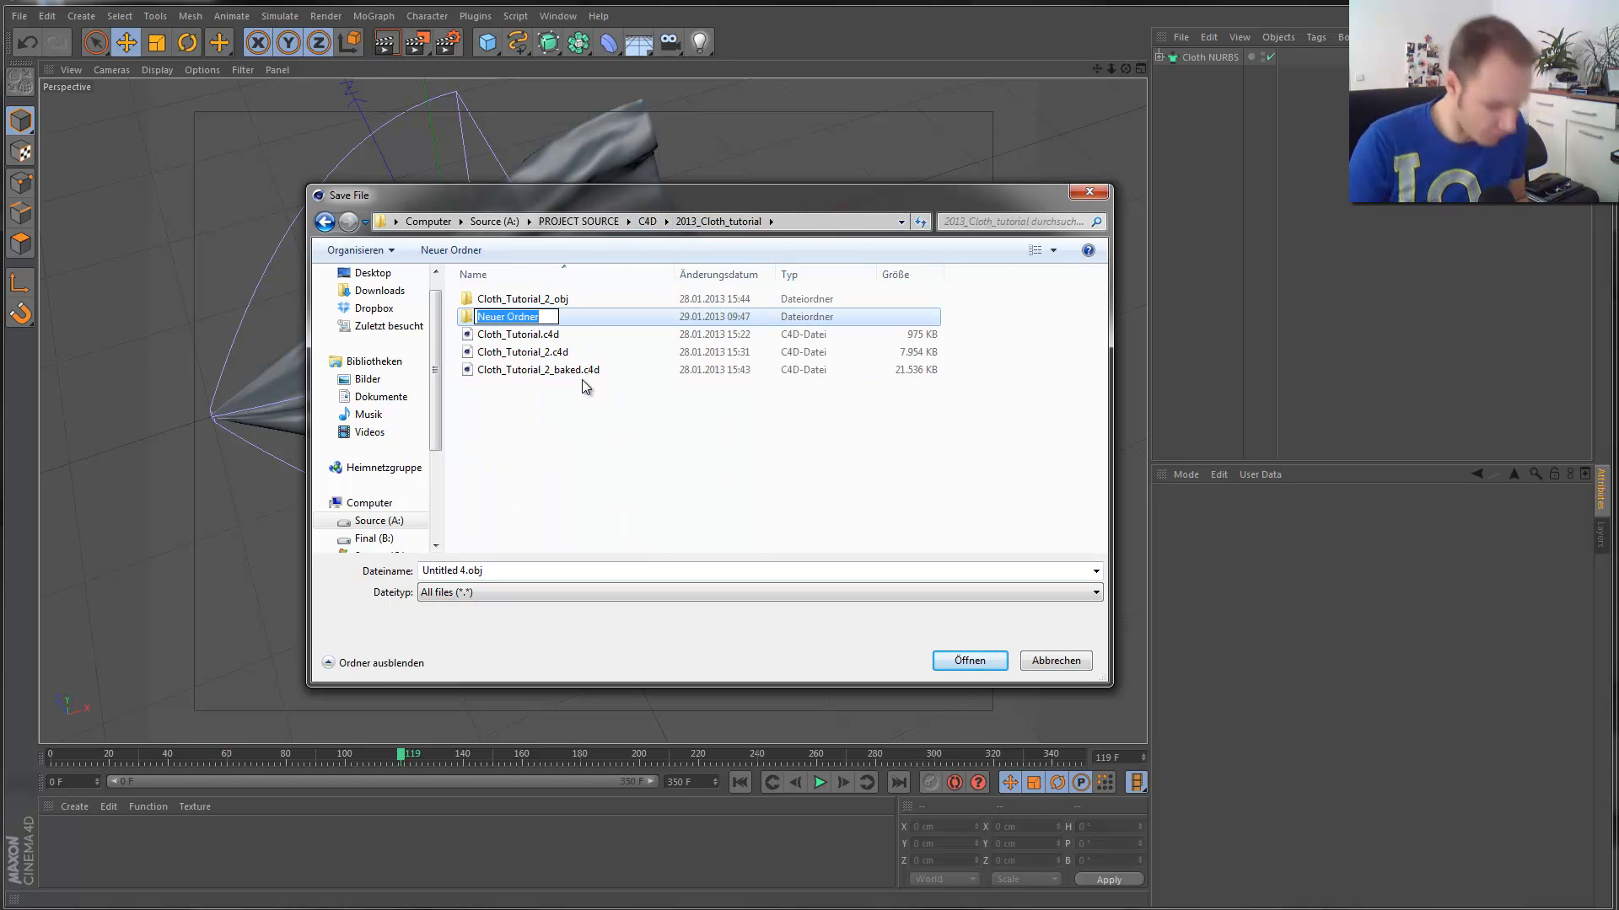
type("Tutoril")
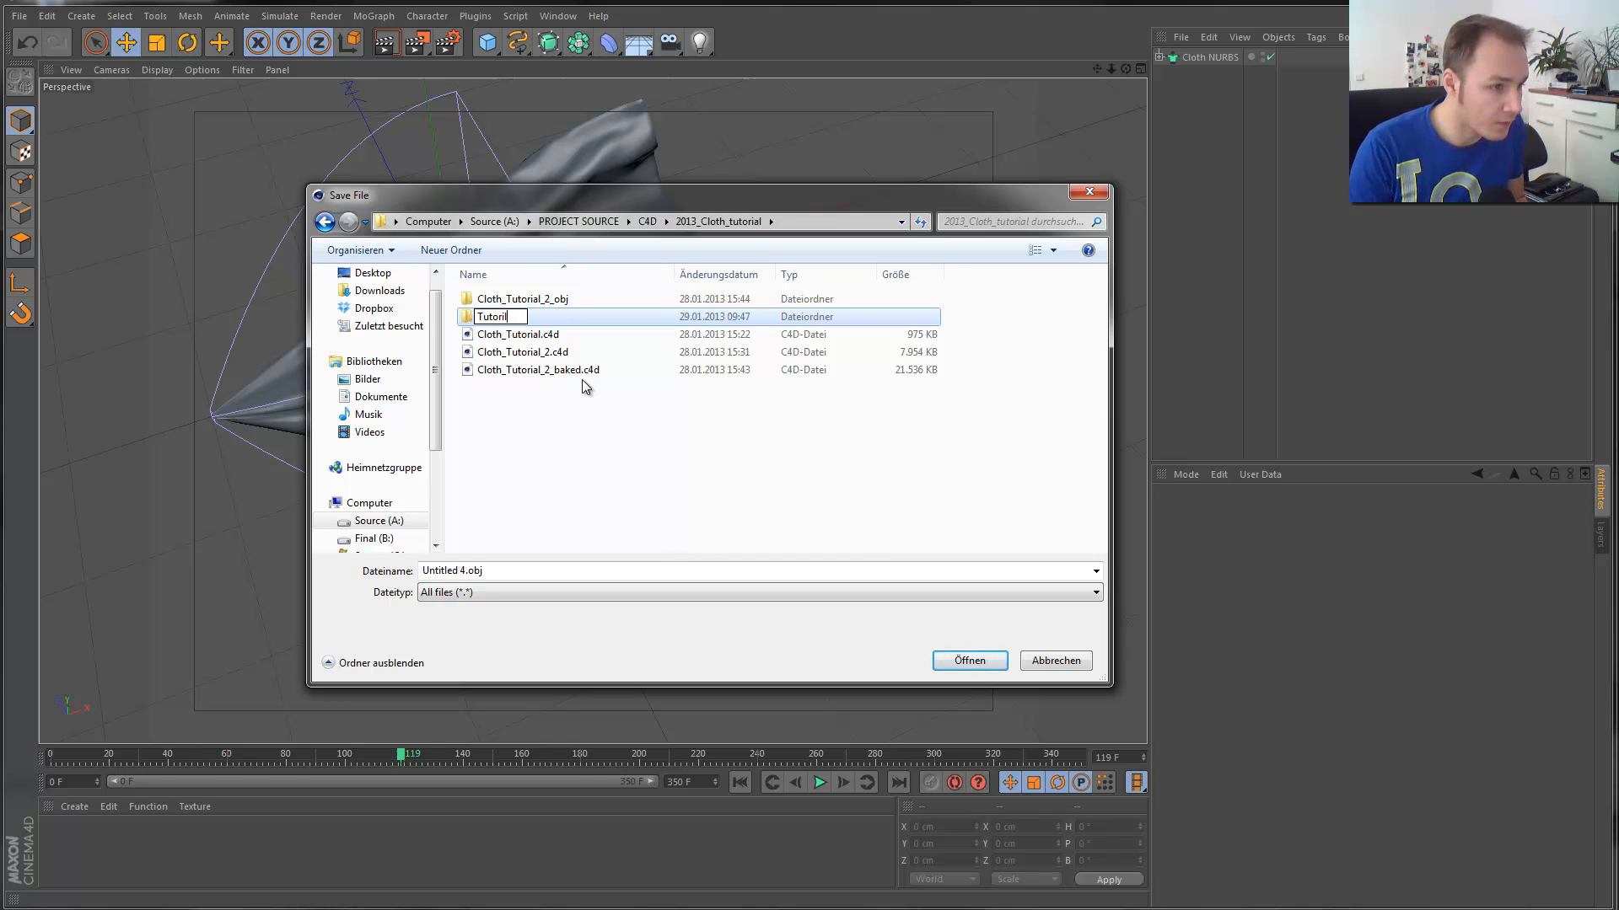
key("BackSpace")
type("al_")
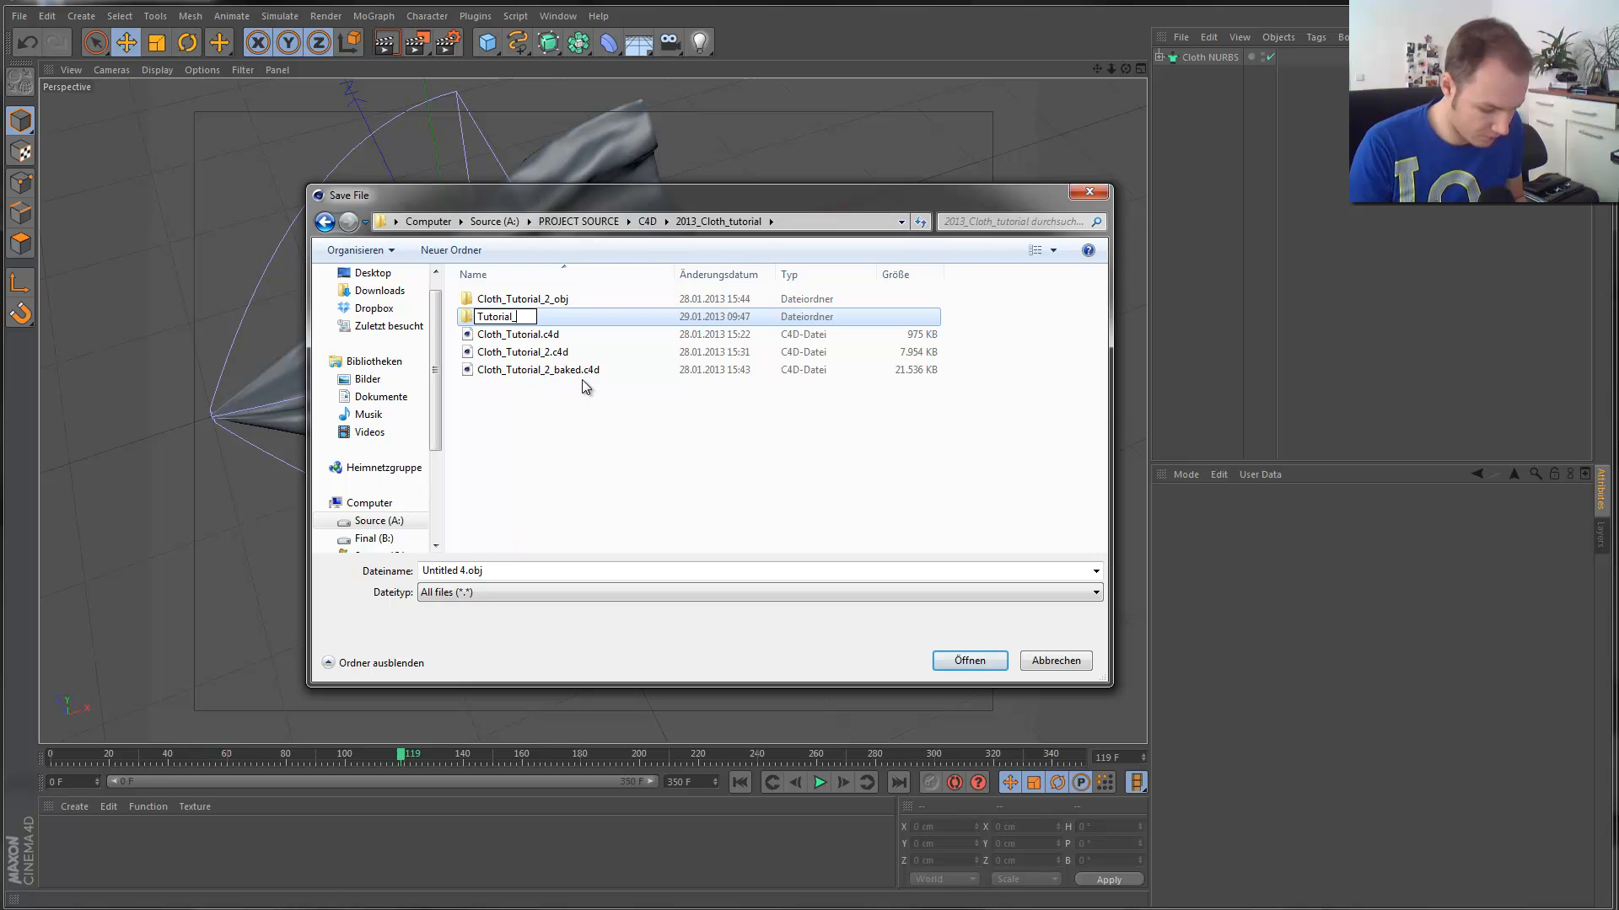
type("obj")
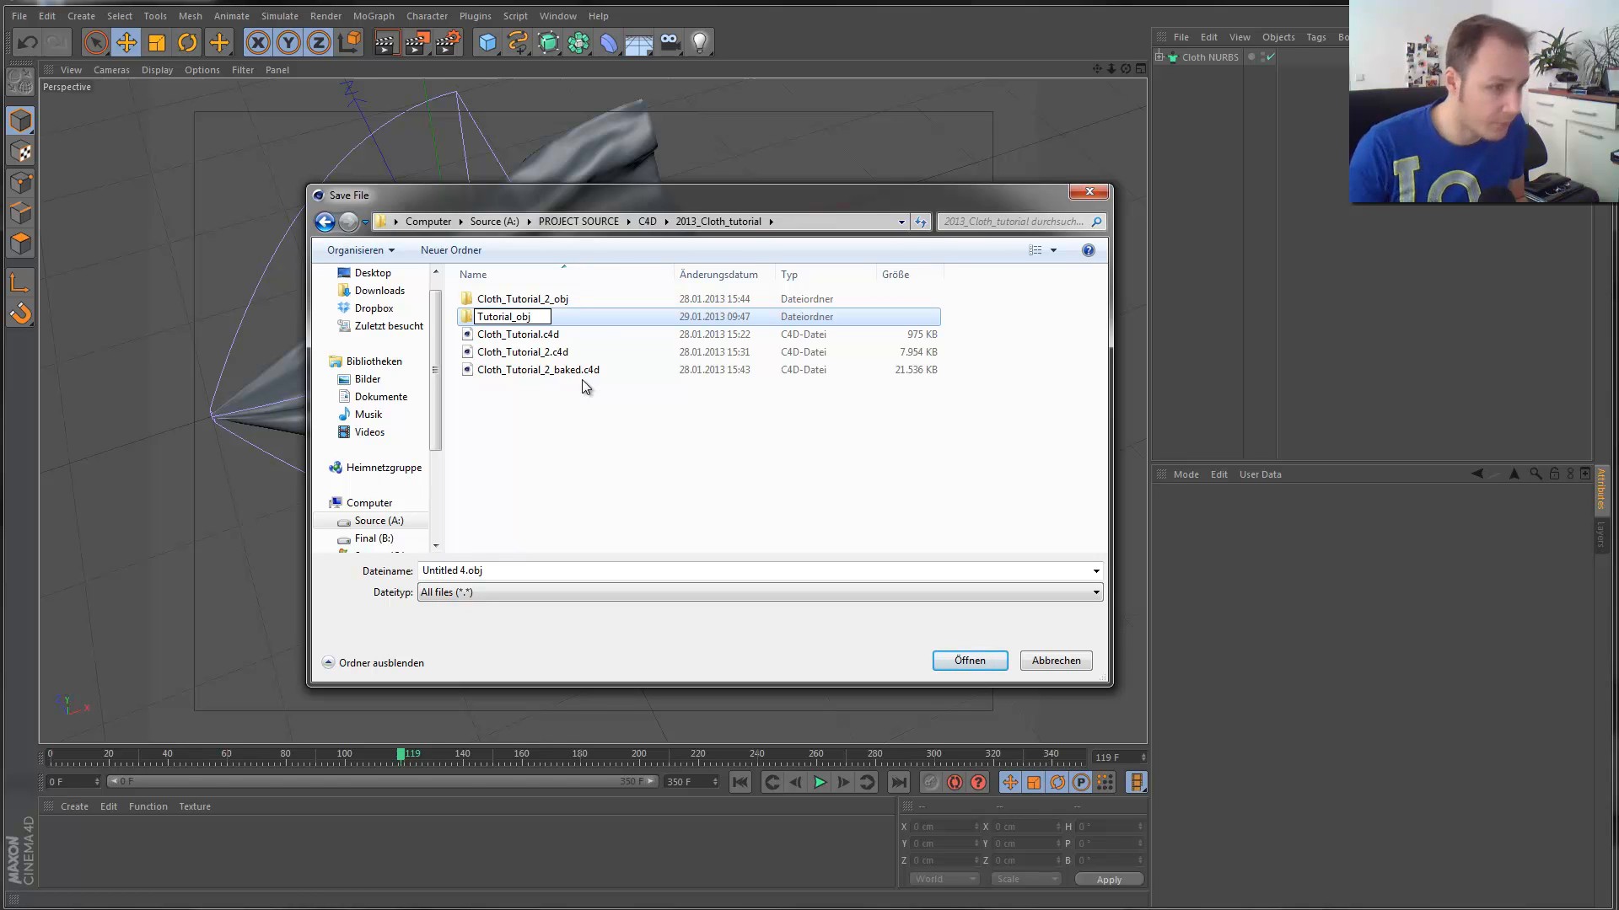
type("_sequ")
key("Return")
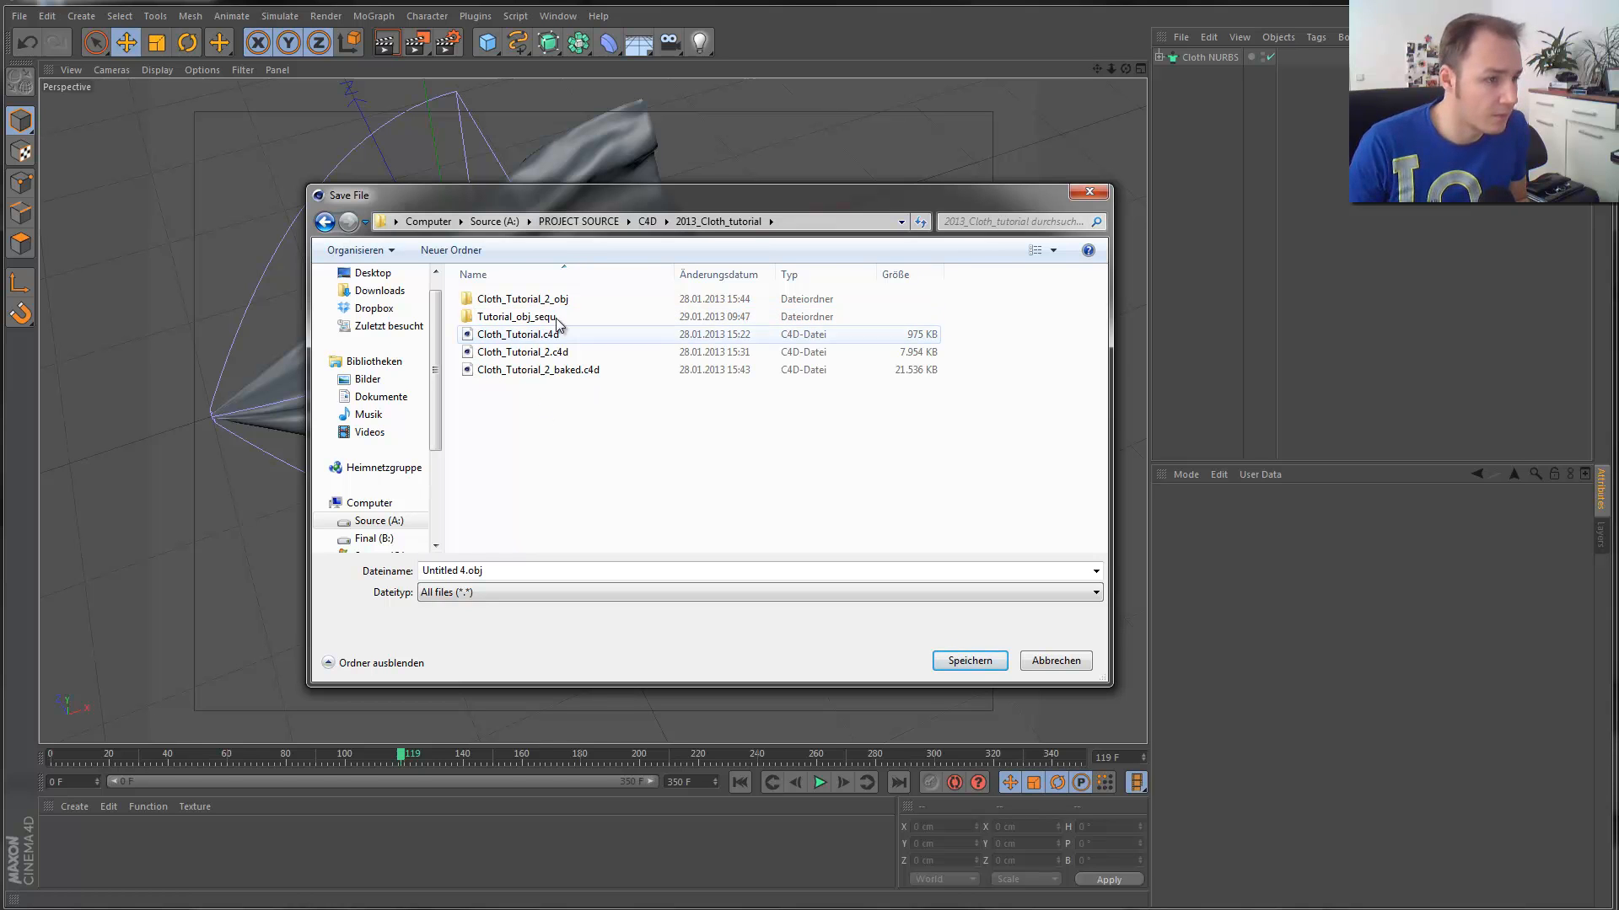
Save the OBJ sequence inside the Tutorial_obj_sequ folder under the name Tutorial_obj_sequ.obj.
double_click(522, 317)
left_click(467, 573)
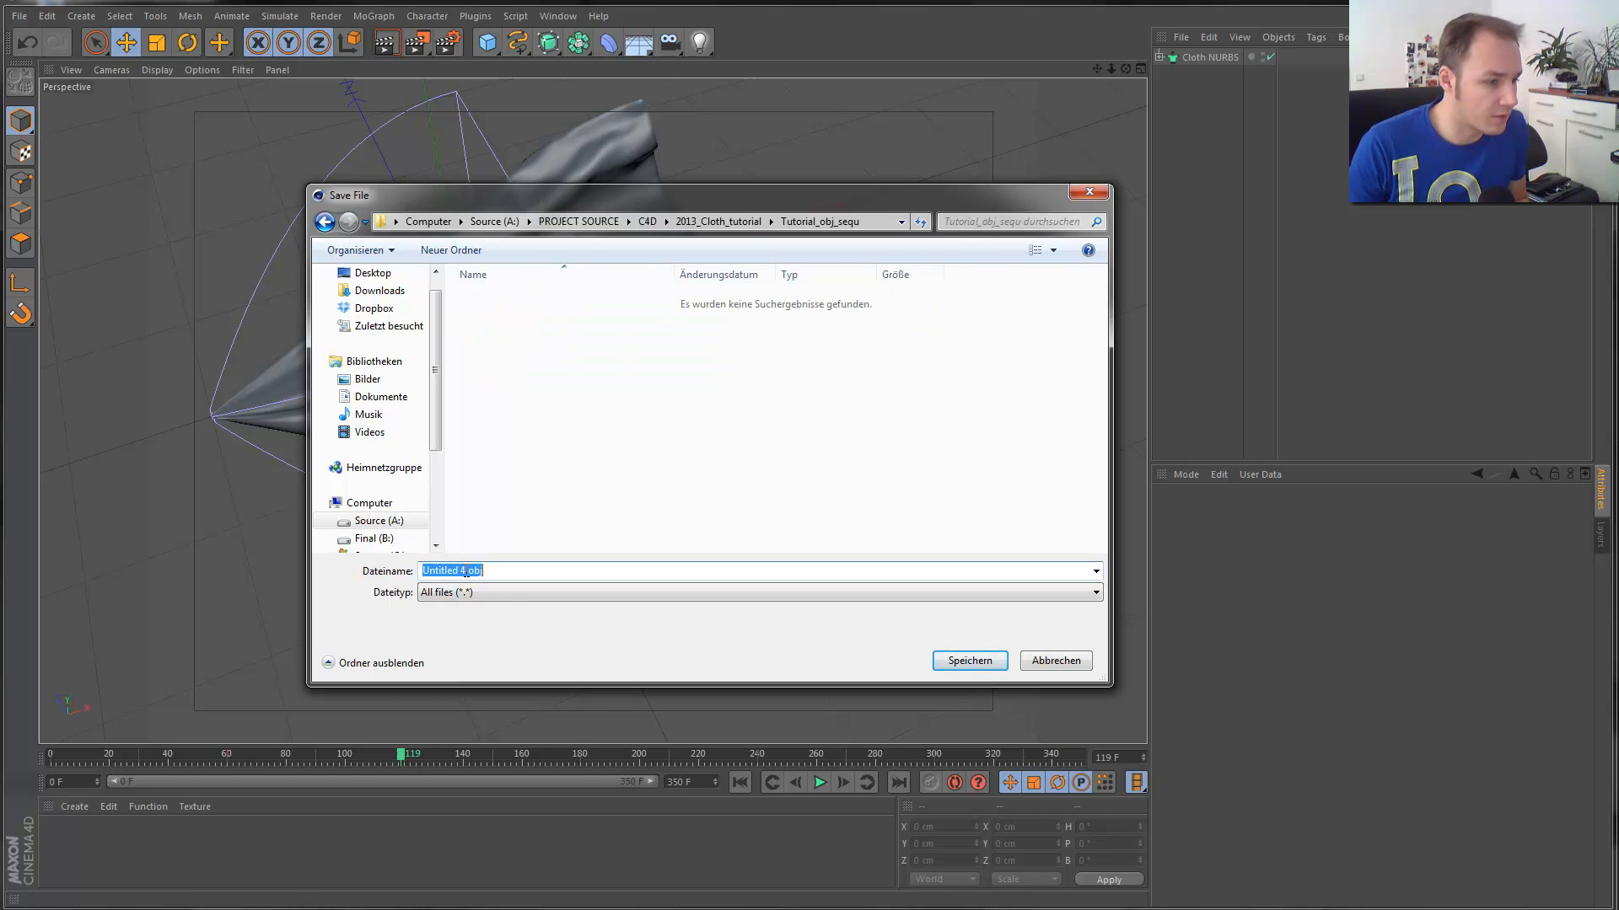
left_click_drag(467, 572, 284, 577)
type("Tutorial_")
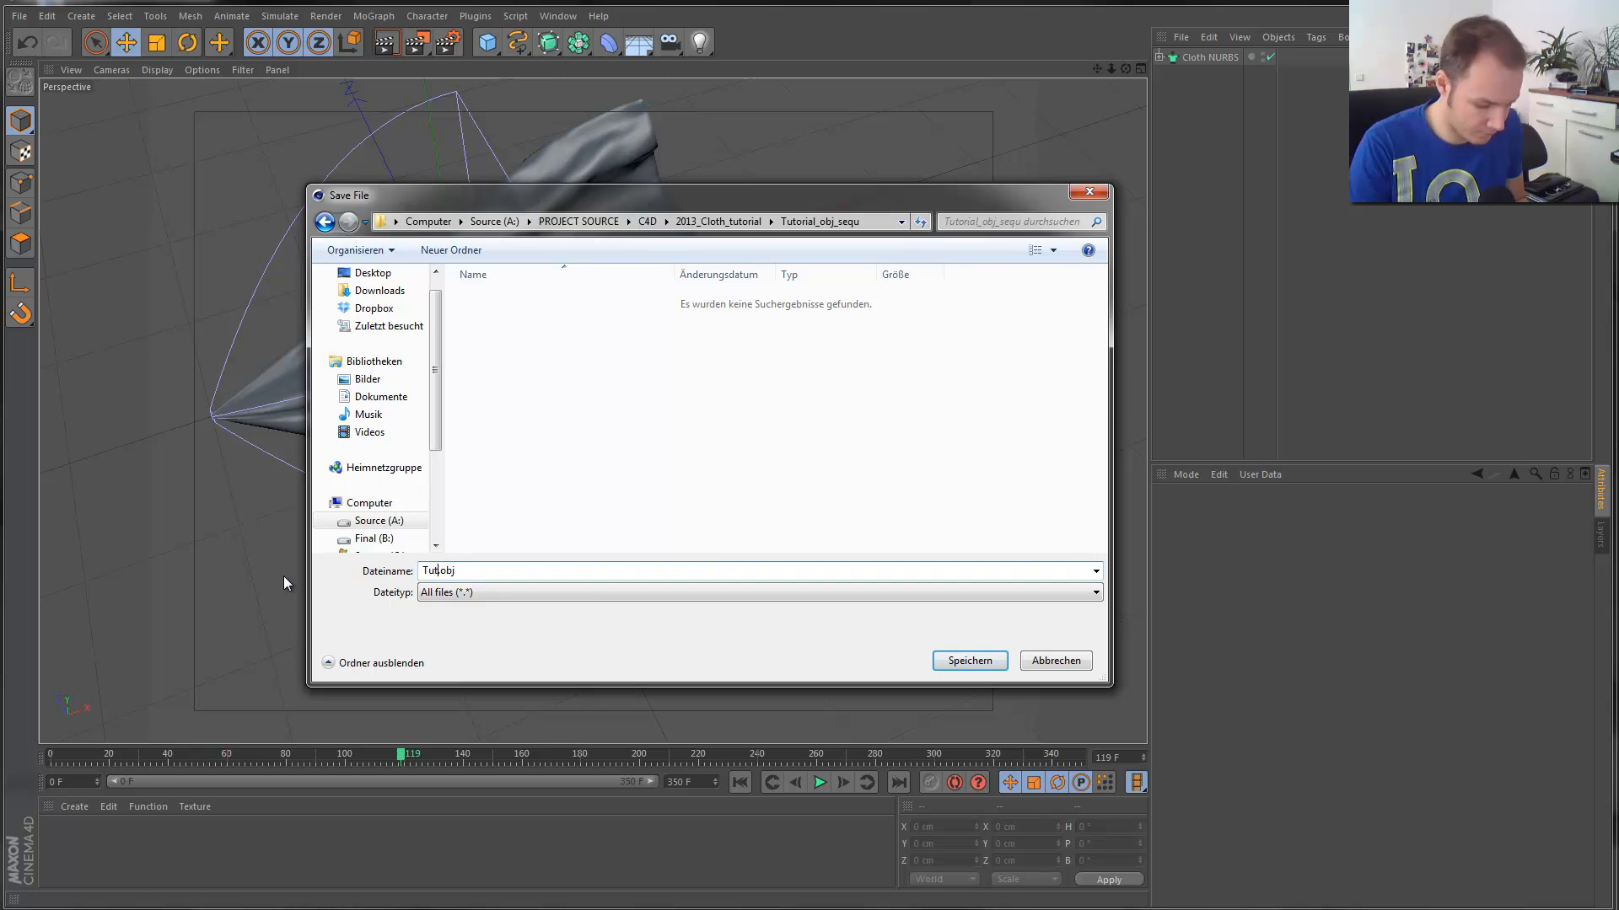
type("obj")
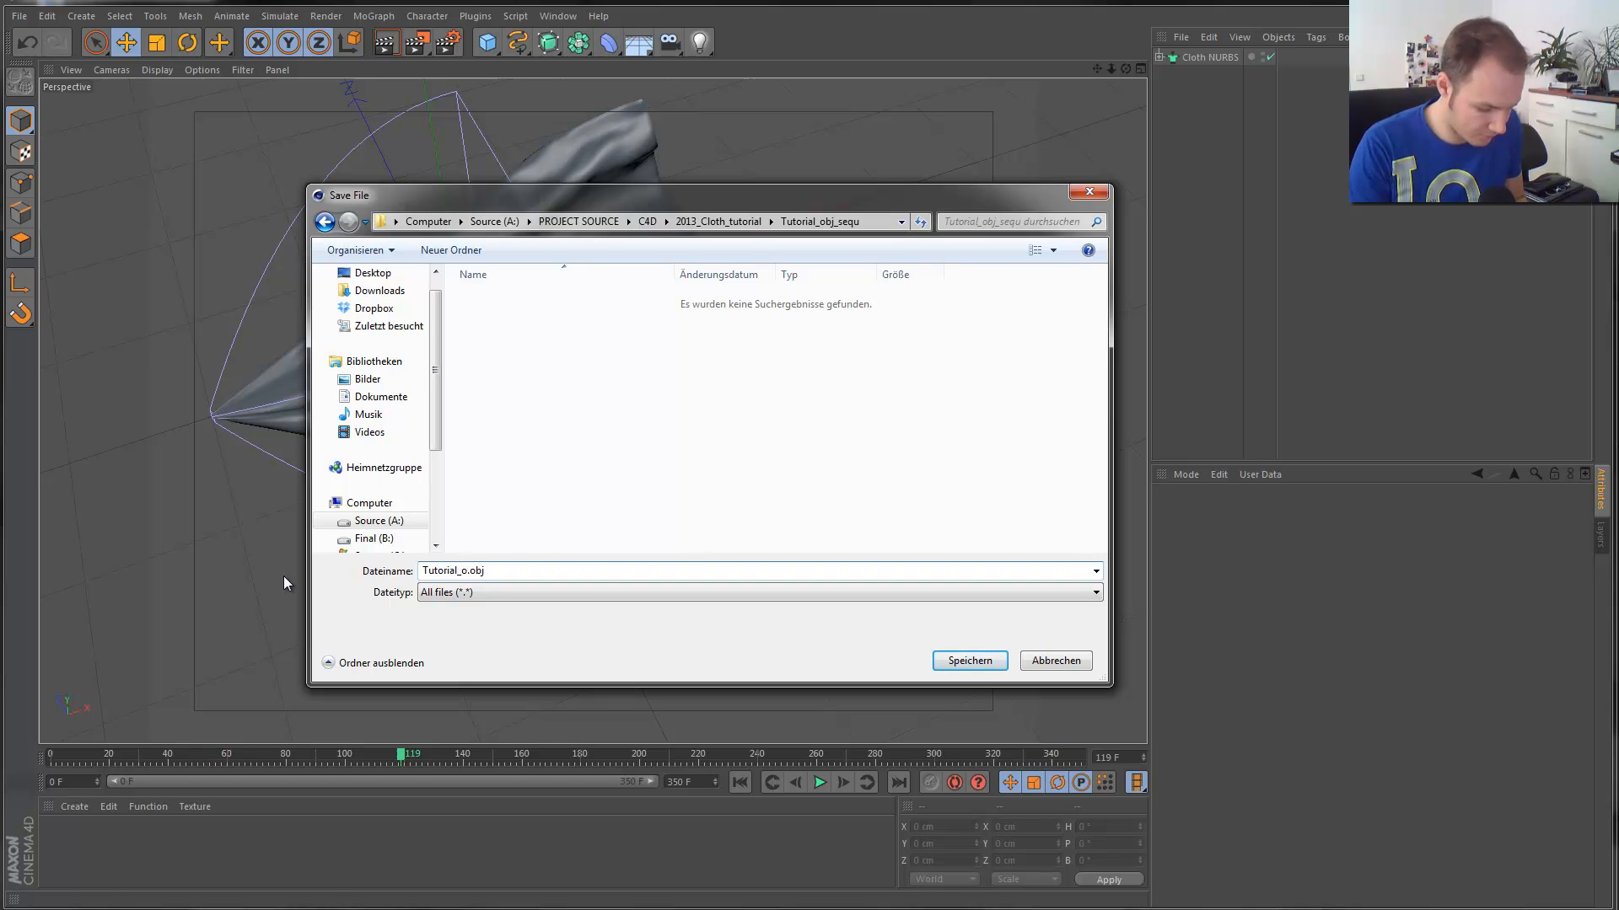
type("_sequ")
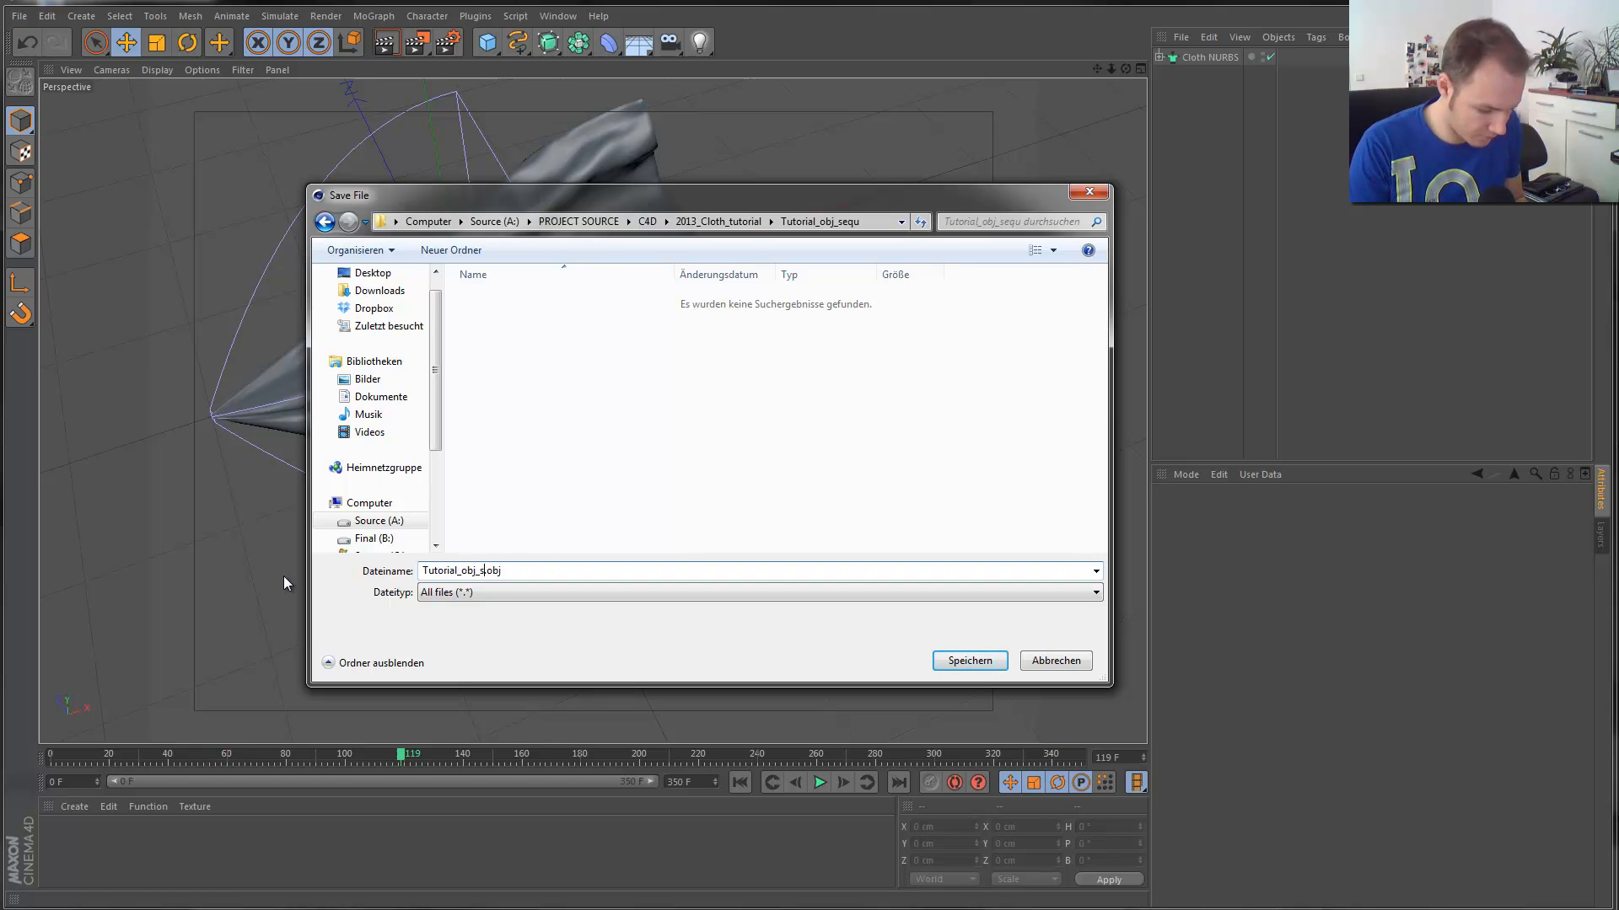
key("Return")
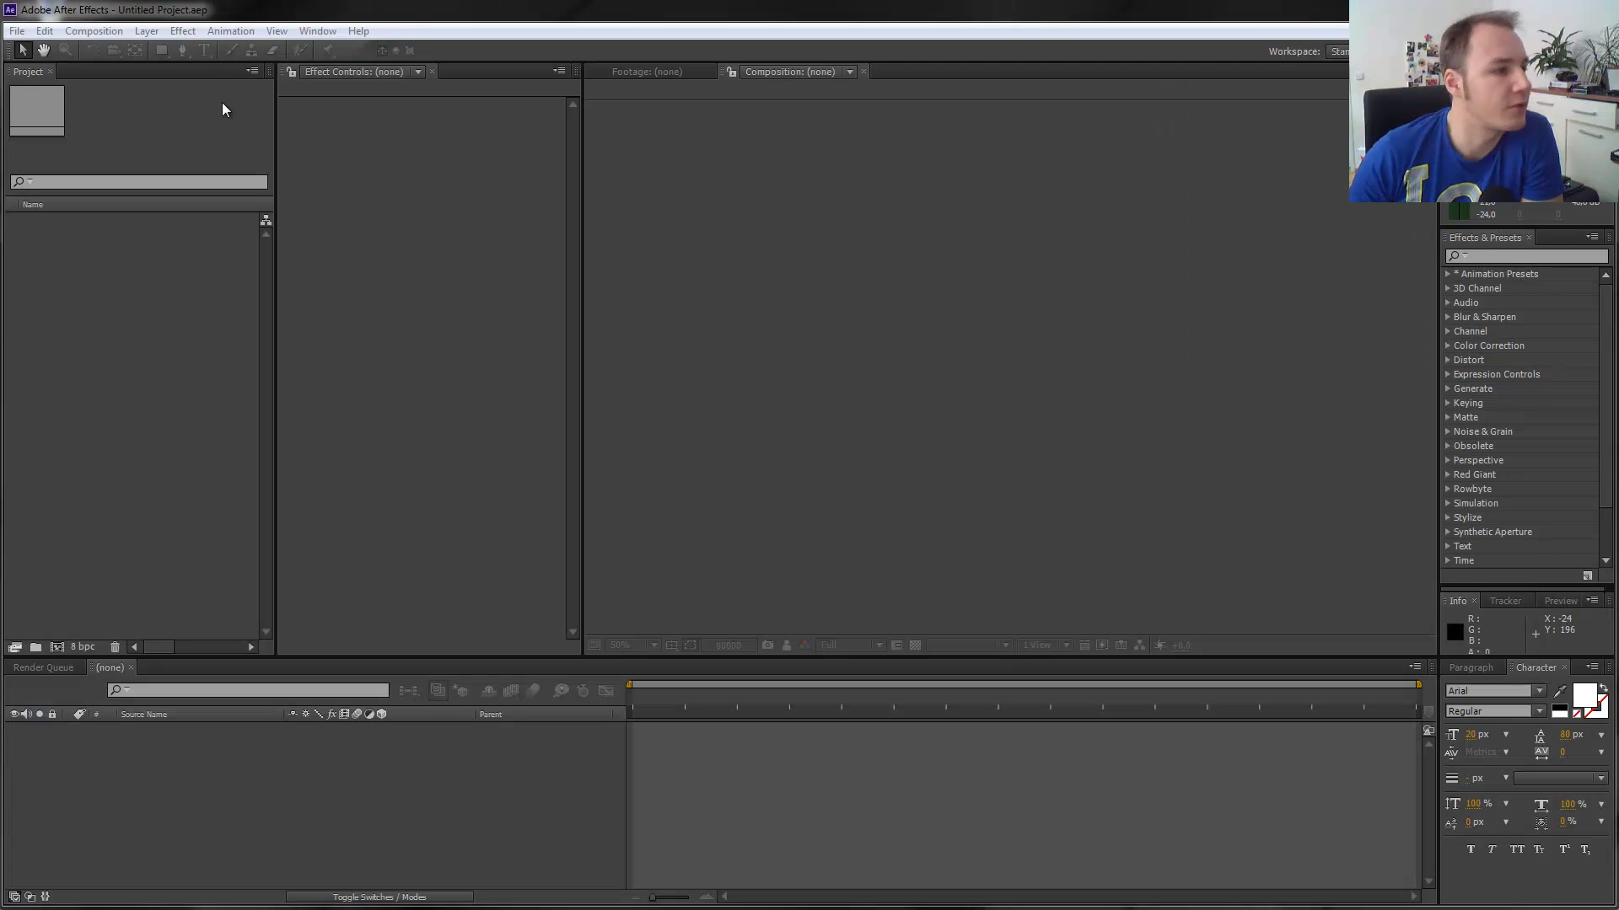
Switch to After Effects and create a composition named MAIN with the HDTV 1080 25 preset and a 250-frame duration.
left_click(97, 31)
left_click(101, 50)
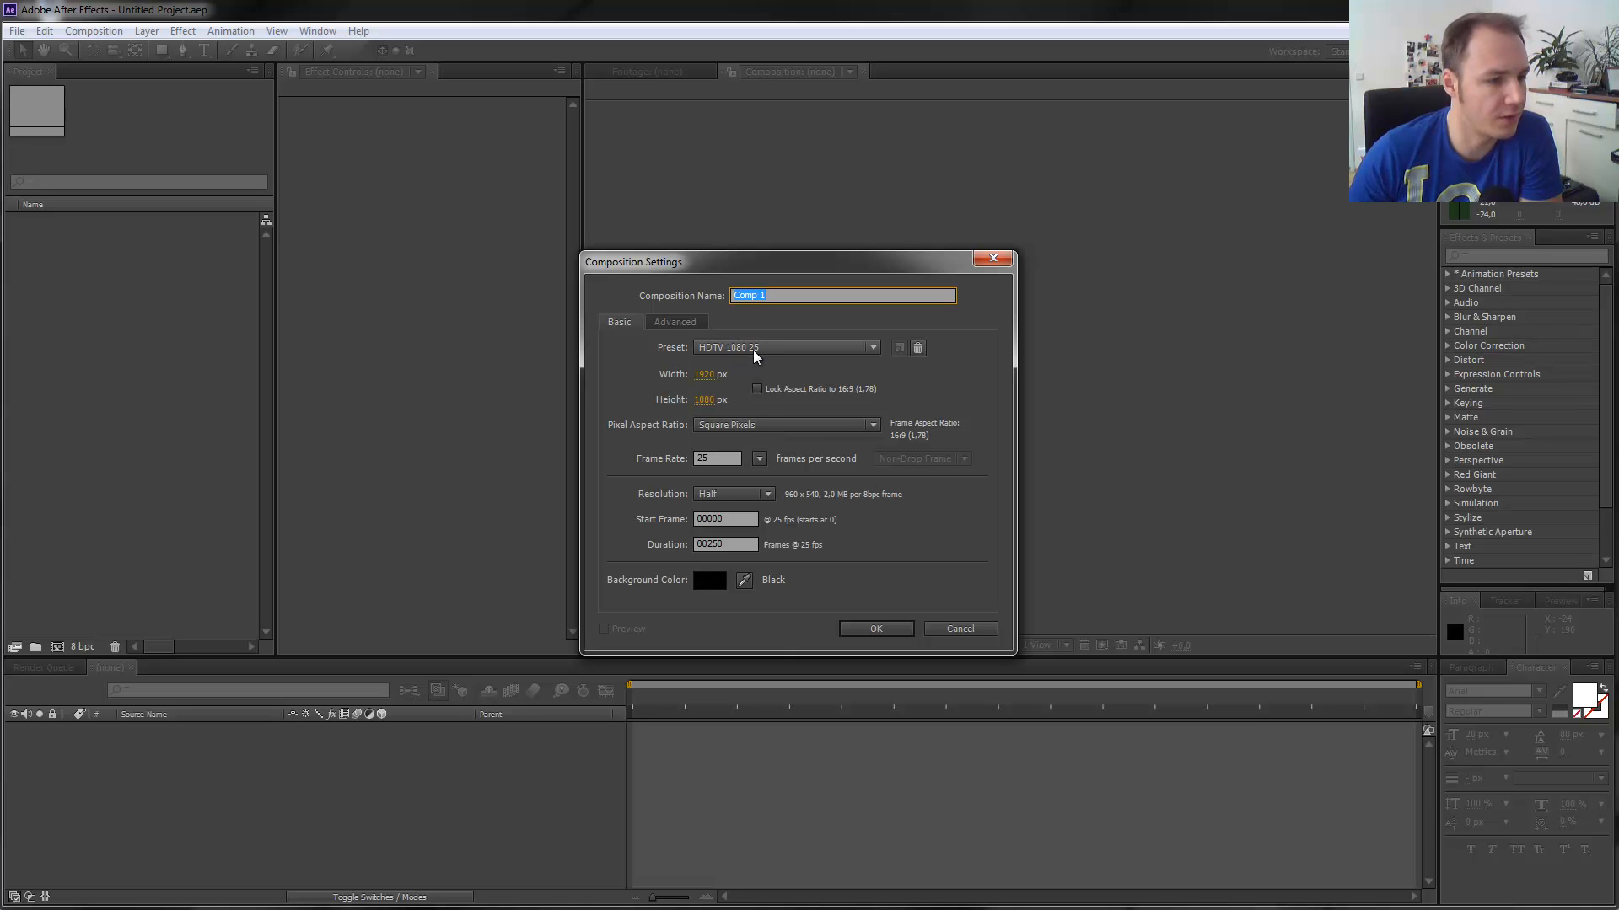
left_click_drag(771, 296, 715, 297)
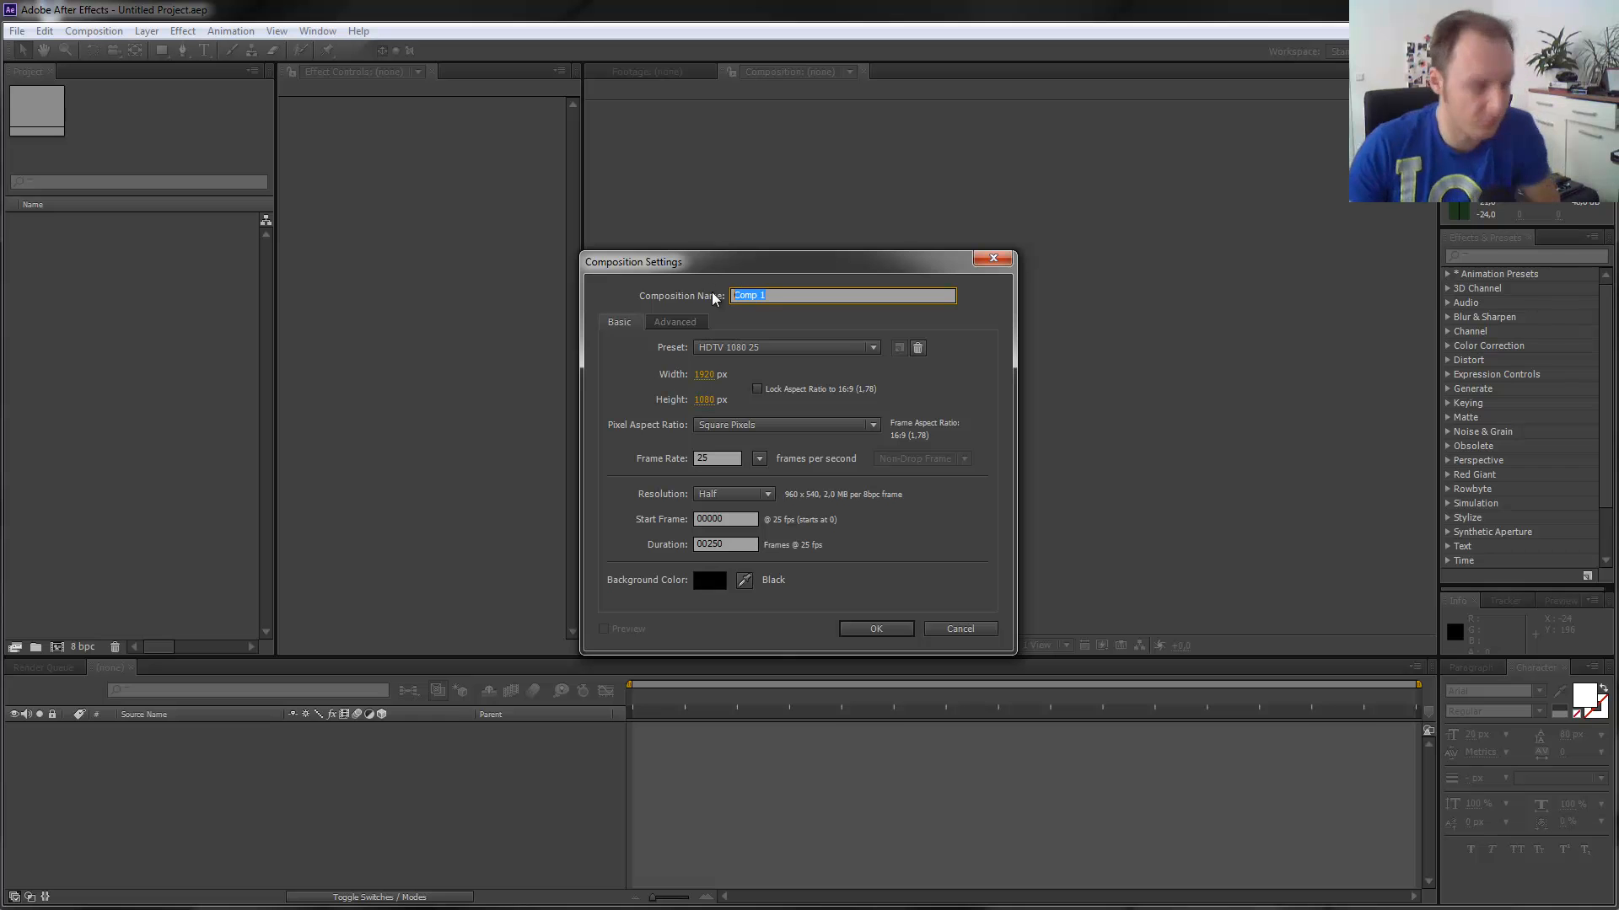
type("MAIN")
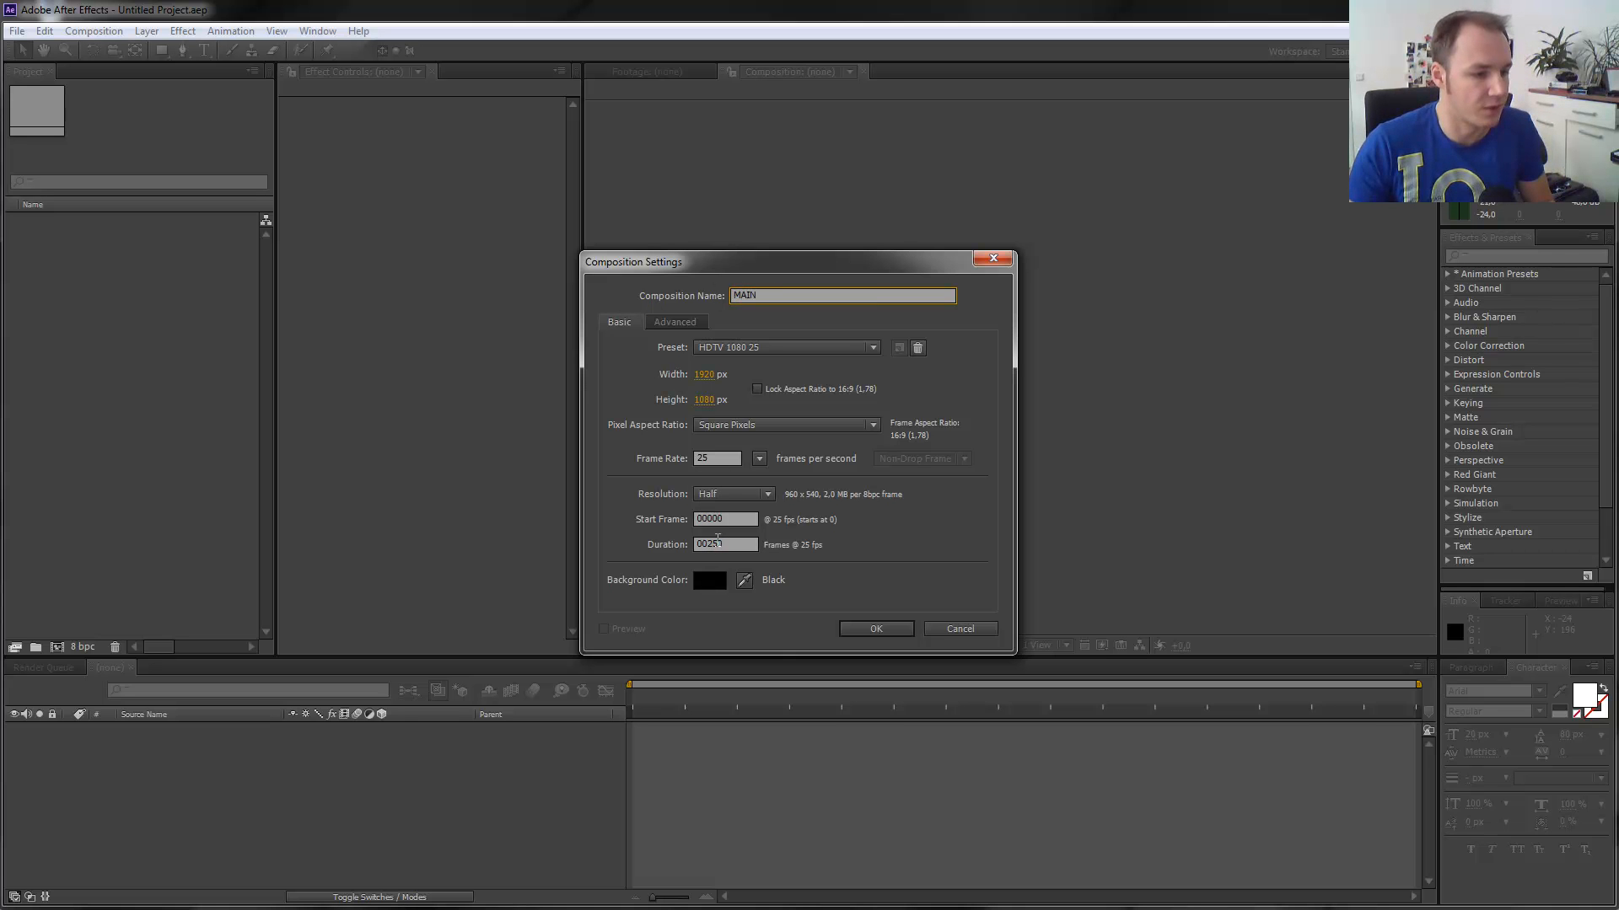
left_click(877, 628)
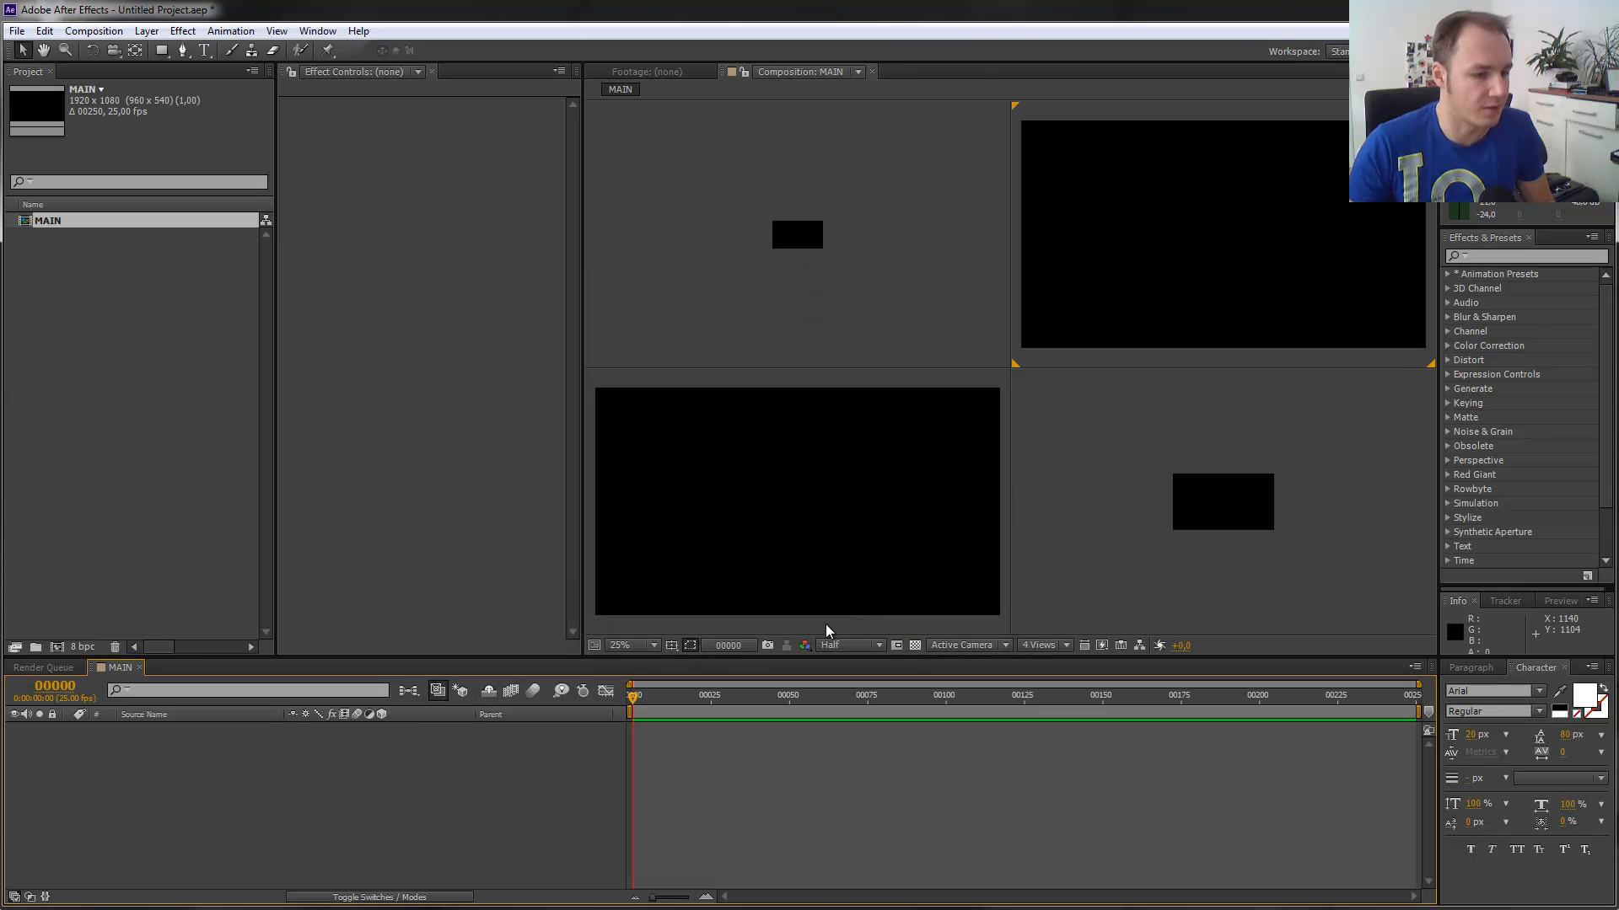
Change the composition viewer from four views to a single view.
left_click(961, 645)
left_click(1044, 646)
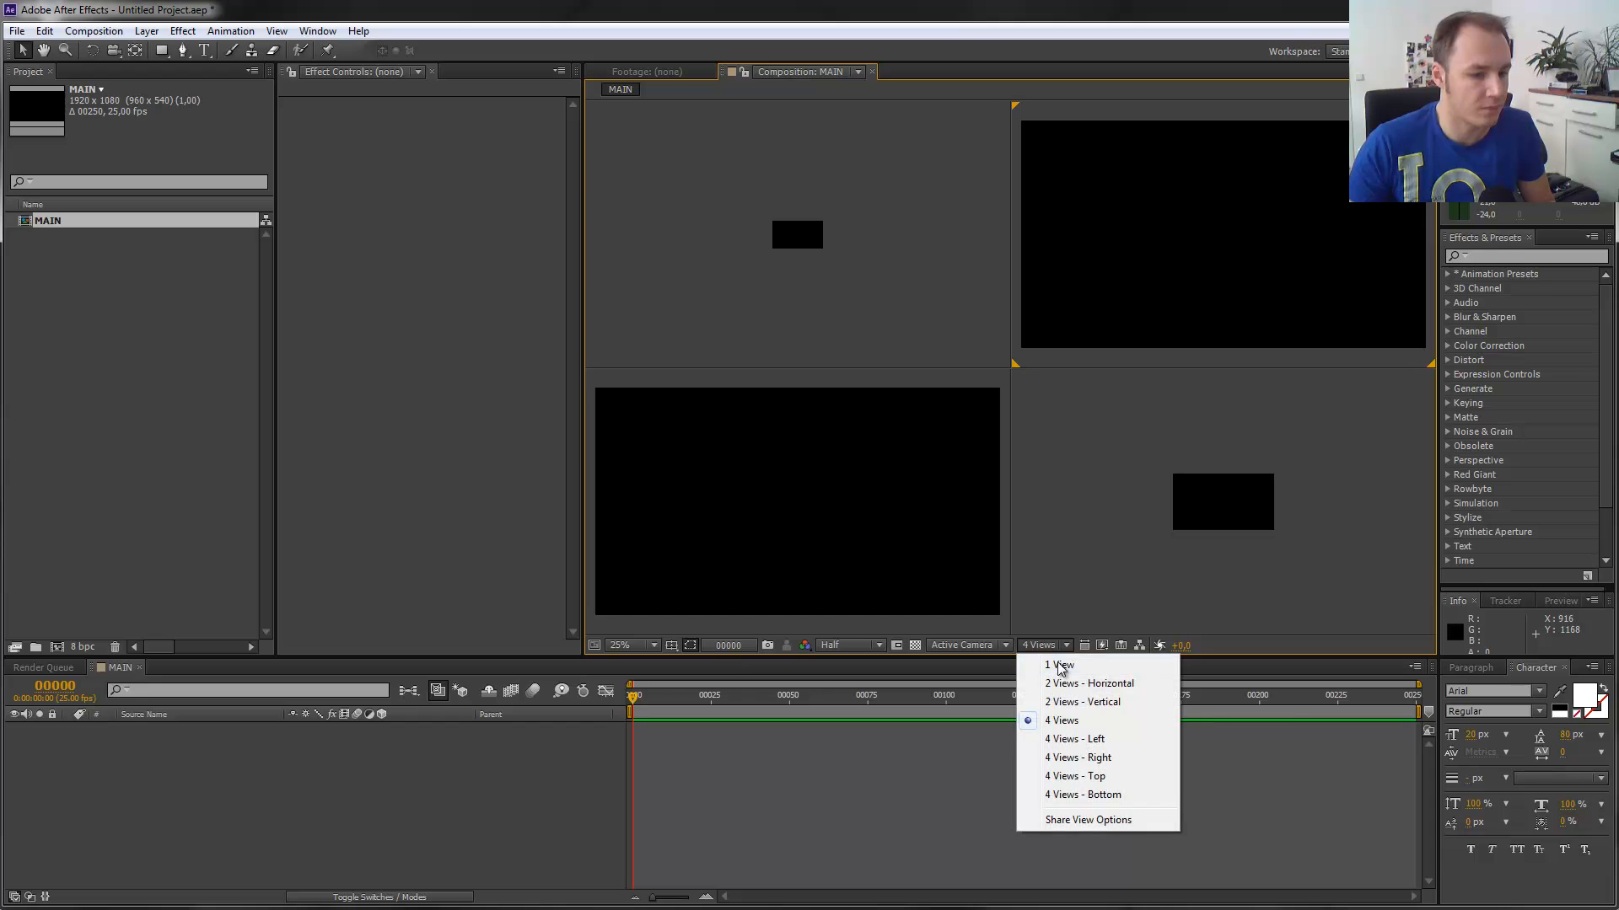
left_click(1049, 663)
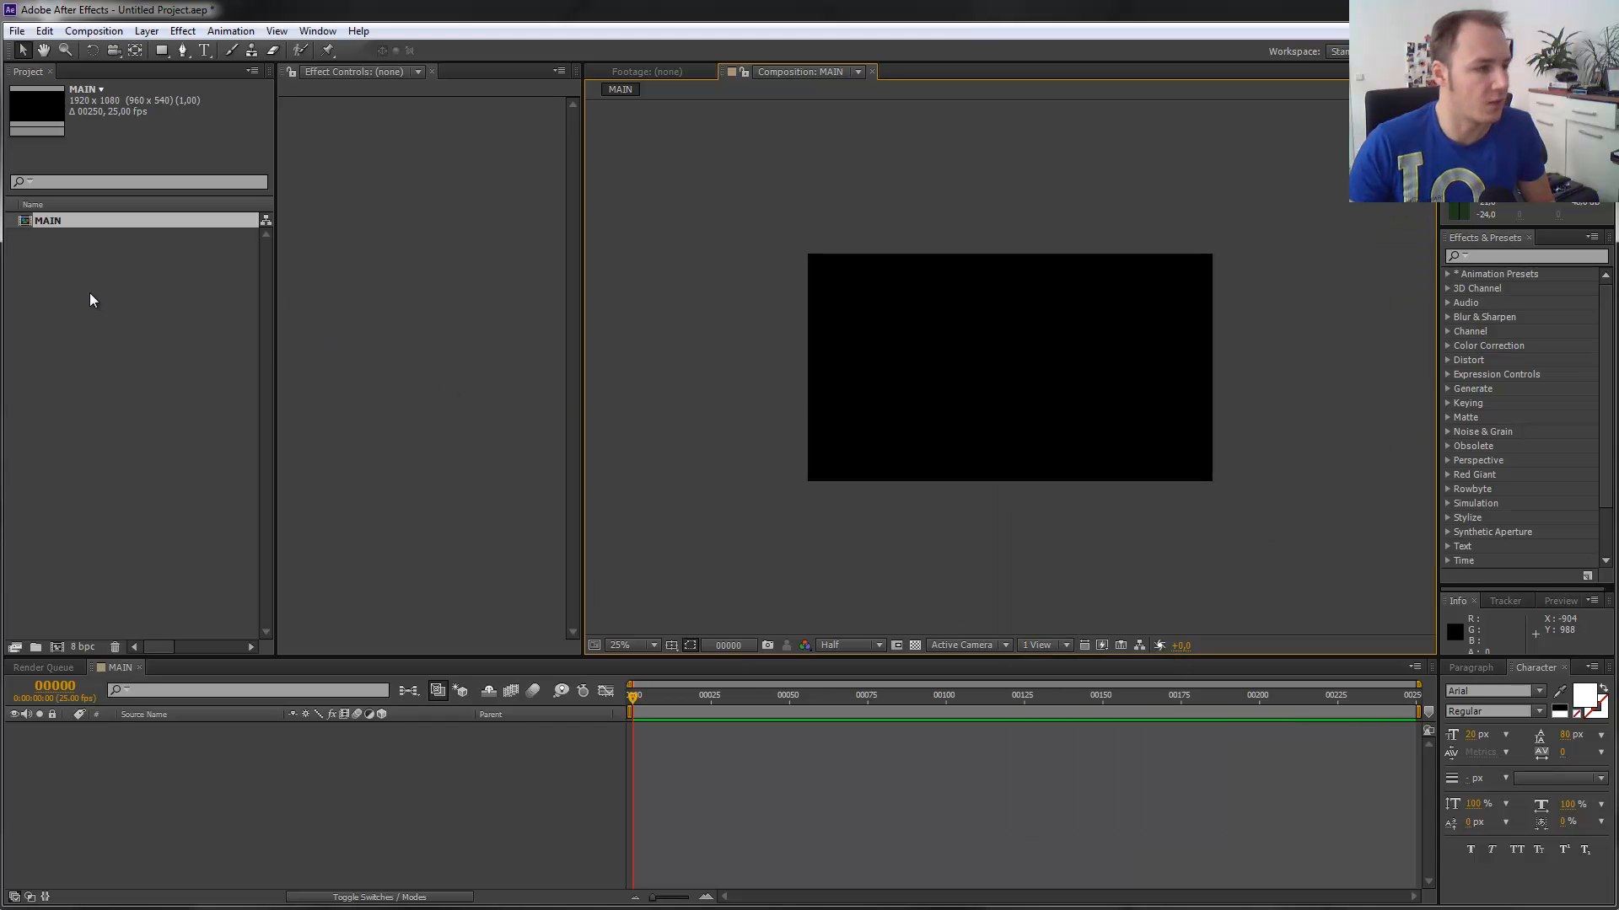
Create a composition-sized black solid named E3D in the MAIN composition.
key("ctrl+y")
type("E3D")
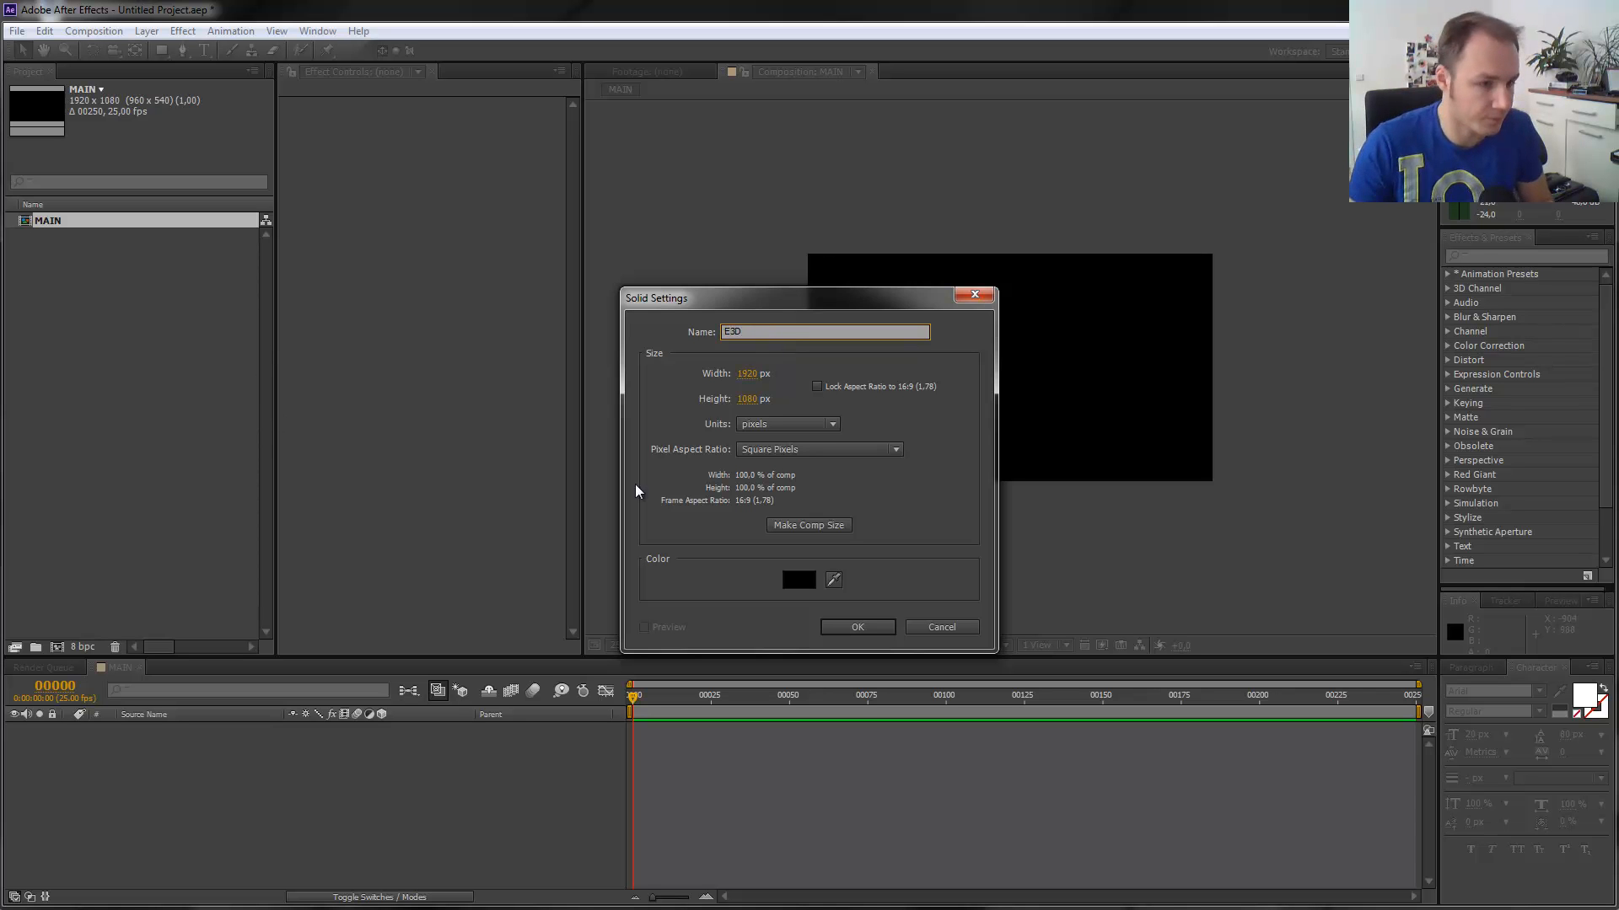
left_click(843, 527)
left_click(866, 628)
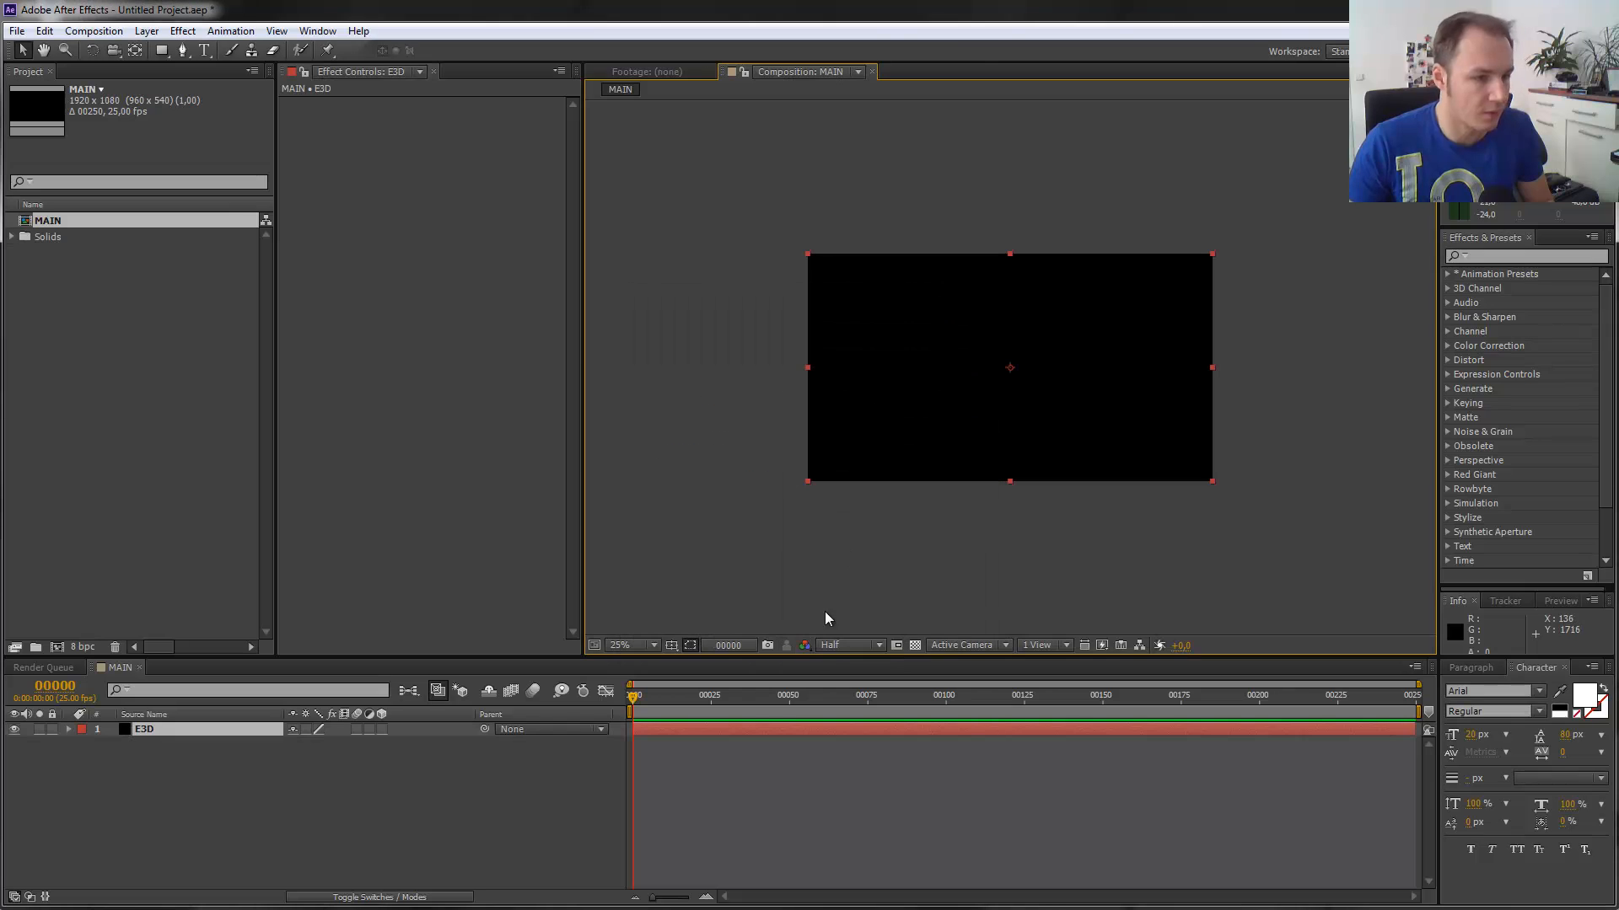
Find the Video Copilot Element effect and apply it to the E3D layer.
left_click(1500, 256)
type("Element")
left_click(1492, 291)
left_click_drag(1492, 290, 228, 729)
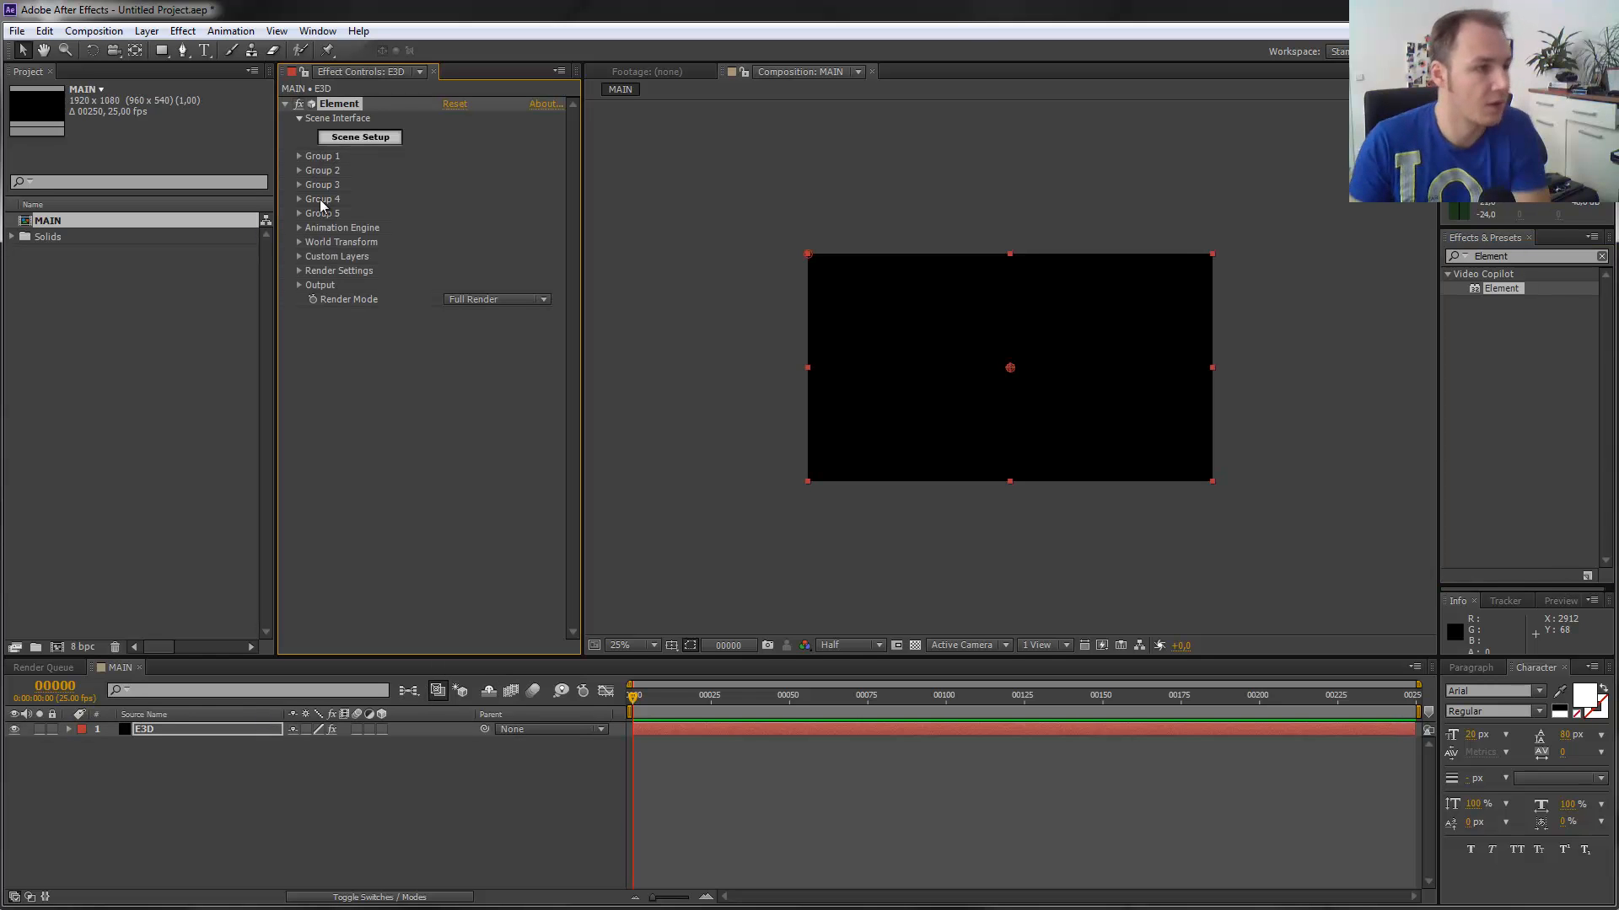
In Element's Scene Setup, import the 3D sequence starting at Tutorial_obj_sequ_0000.obj from the 2013_Cloth_tutorial/Tutorial_obj_sequ folder.
left_click(369, 139)
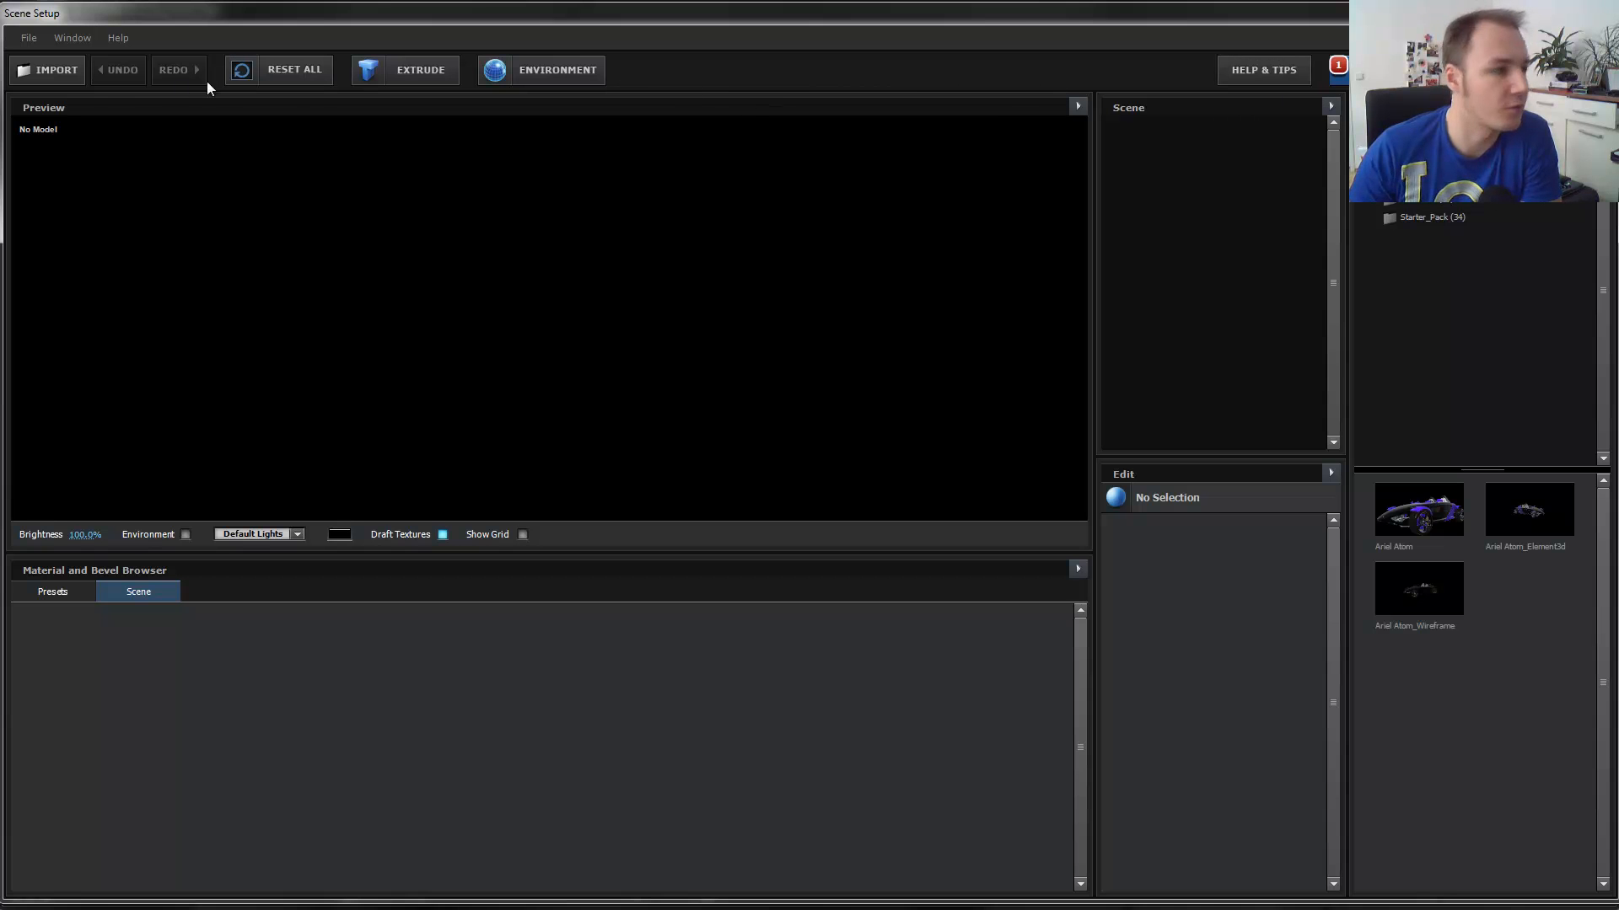
left_click(31, 39)
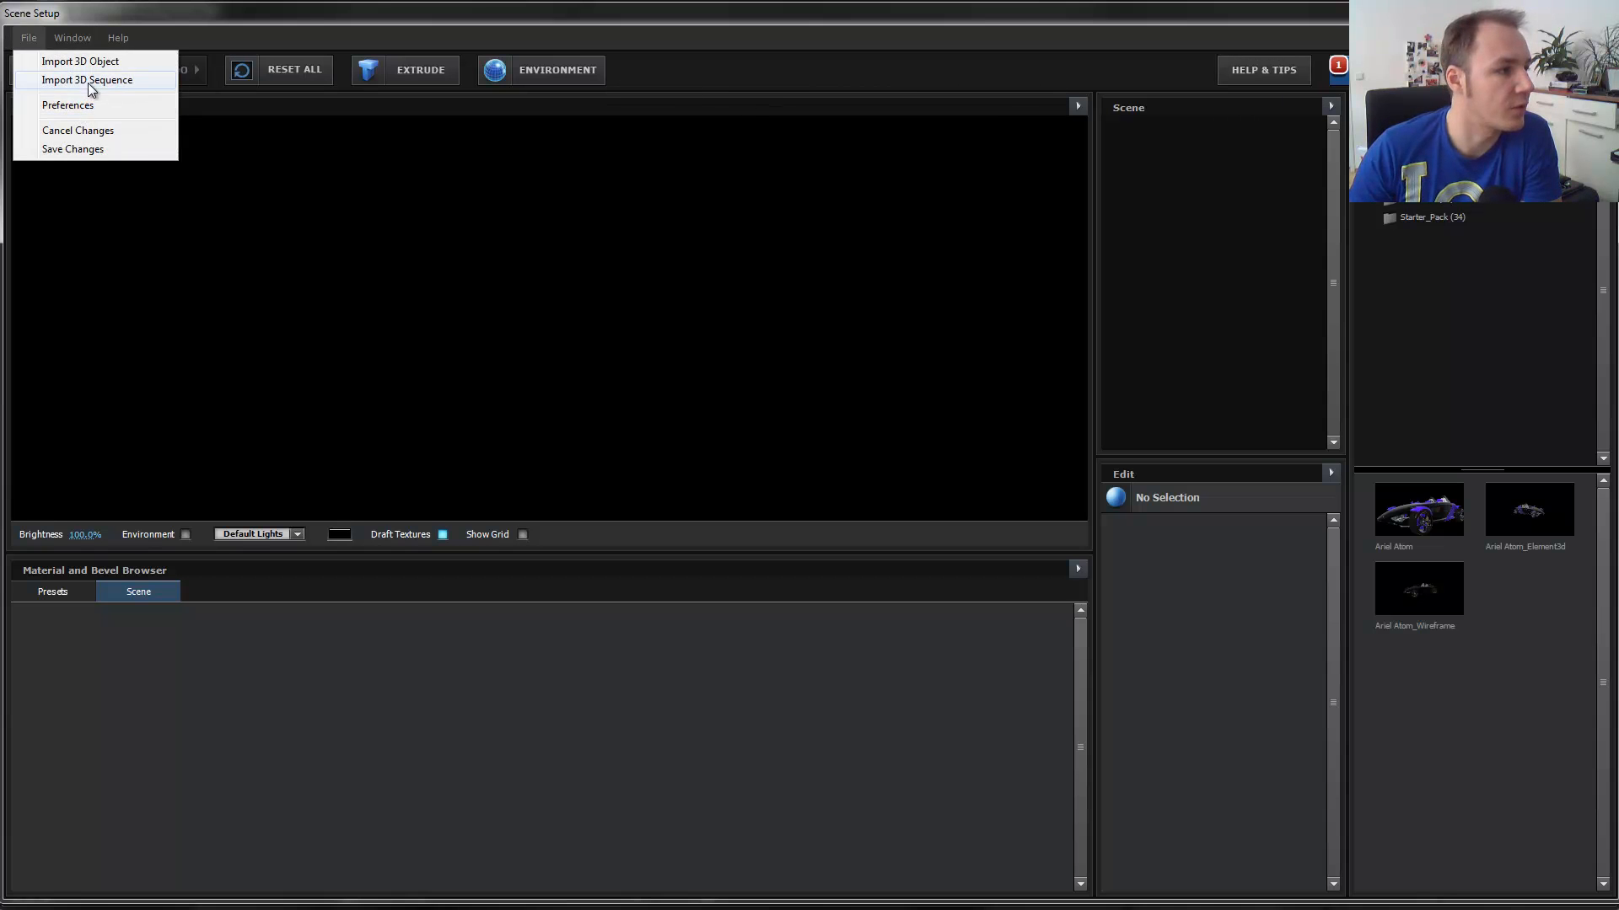
left_click(51, 63)
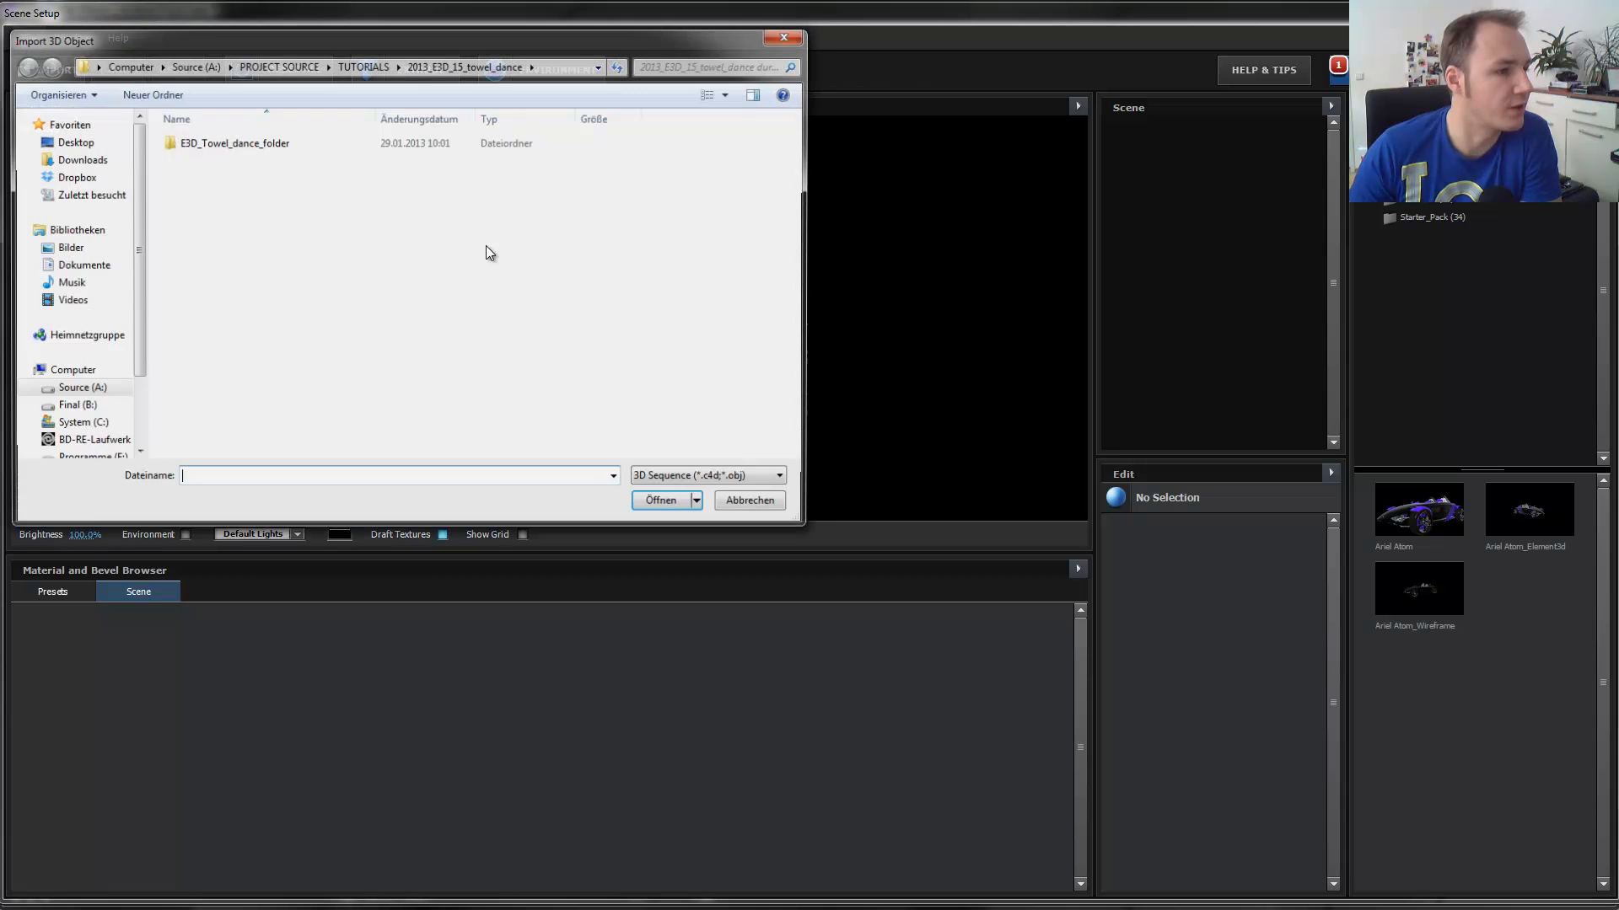
left_click_drag(282, 38, 539, 166)
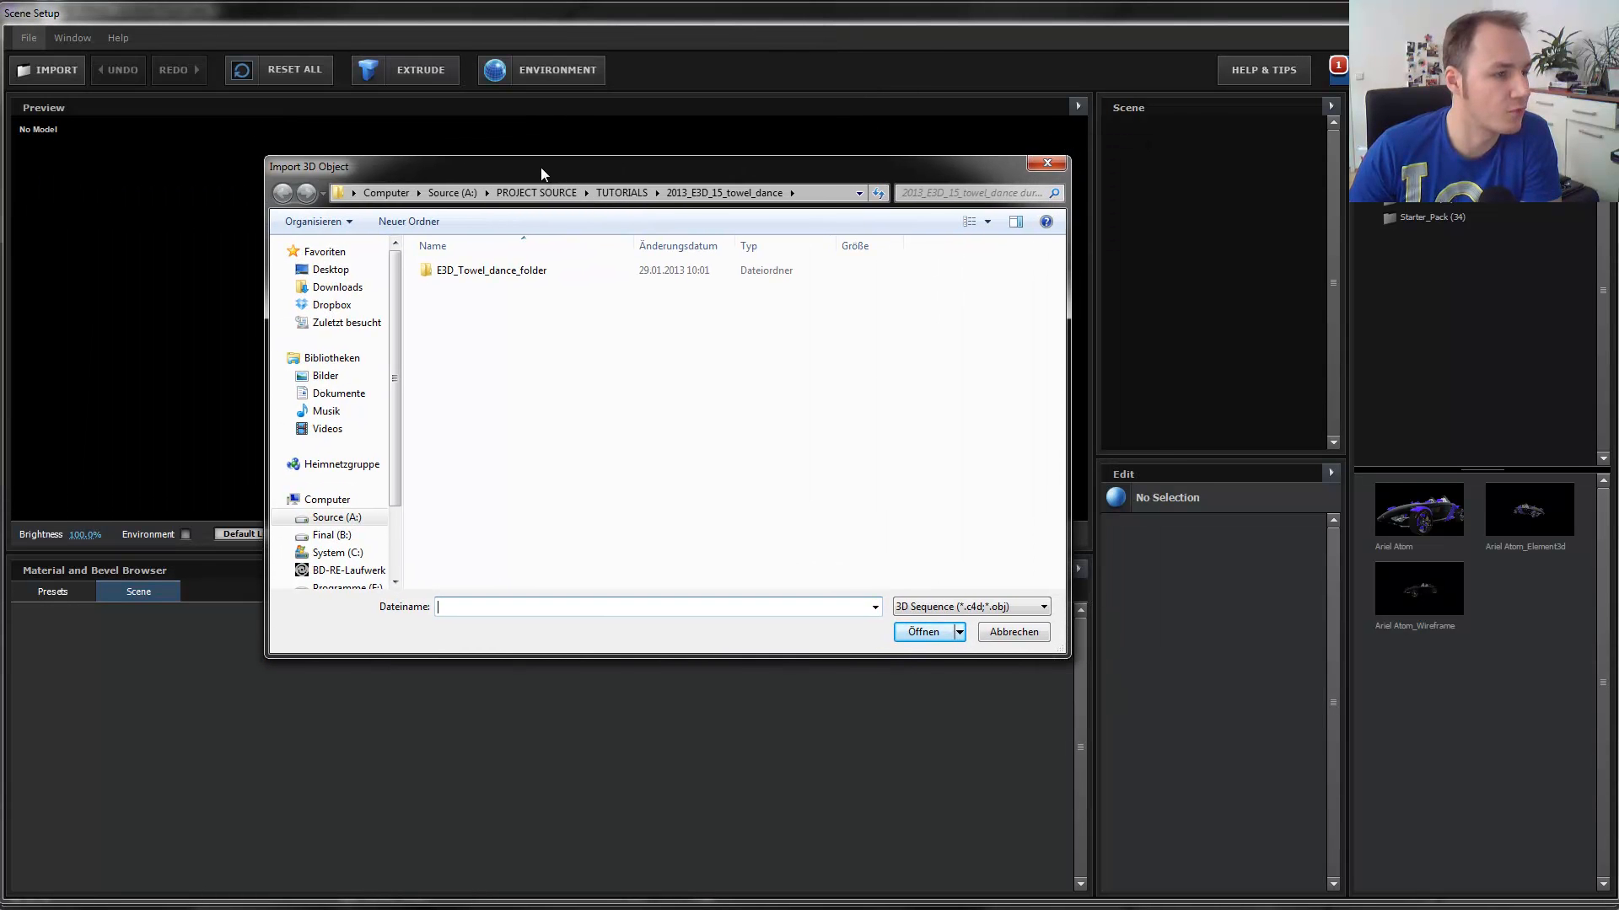
double_click(530, 270)
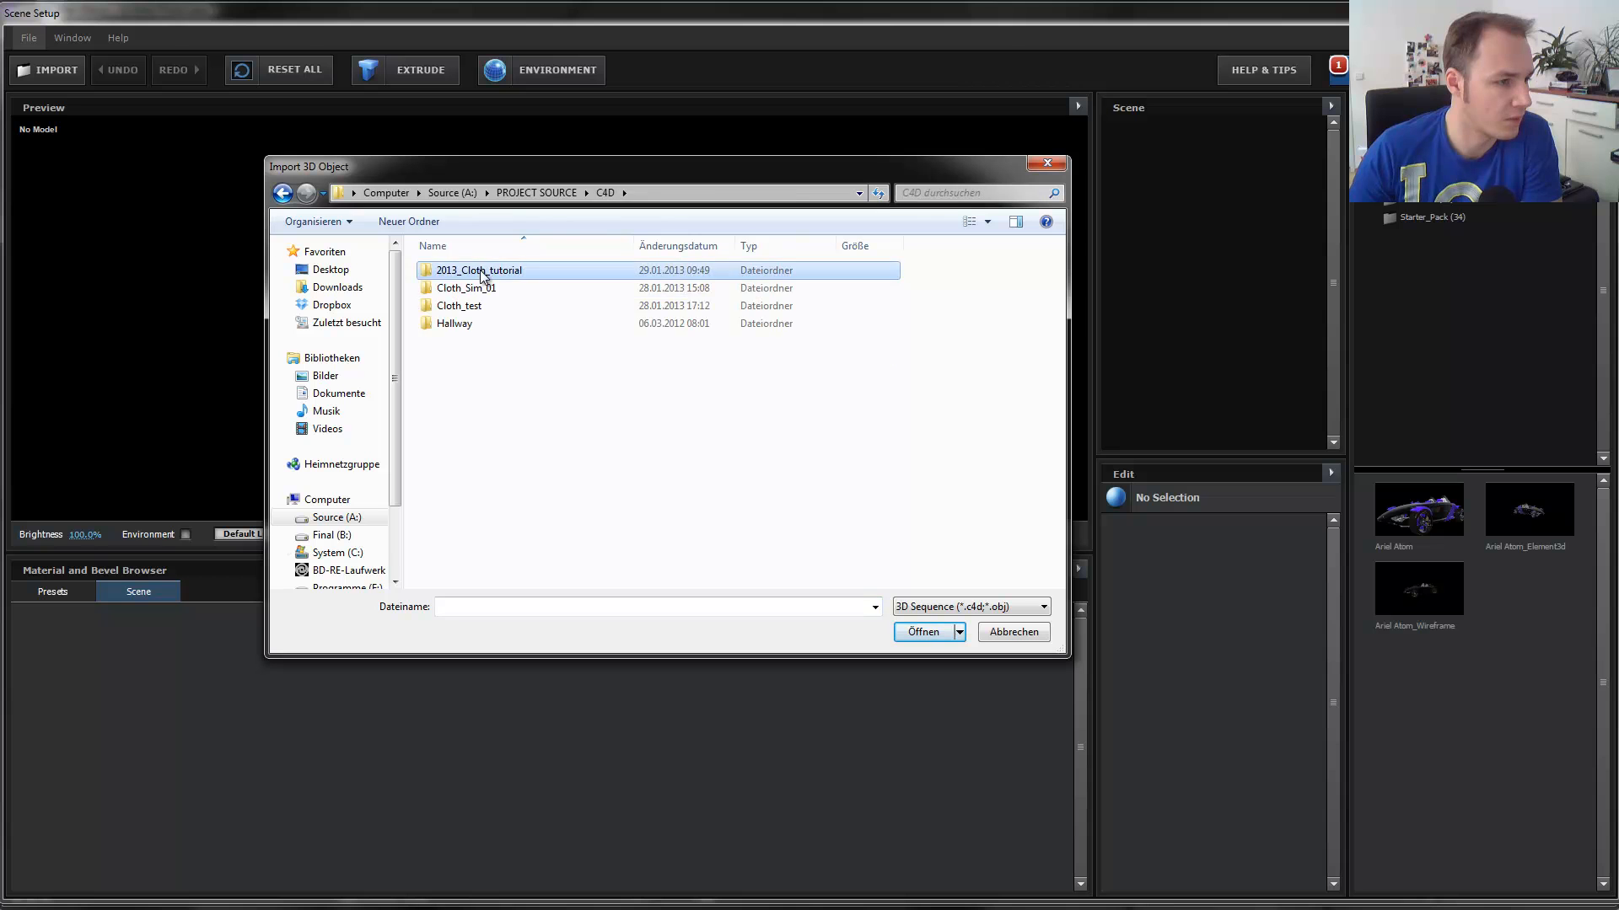
double_click(481, 271)
double_click(489, 289)
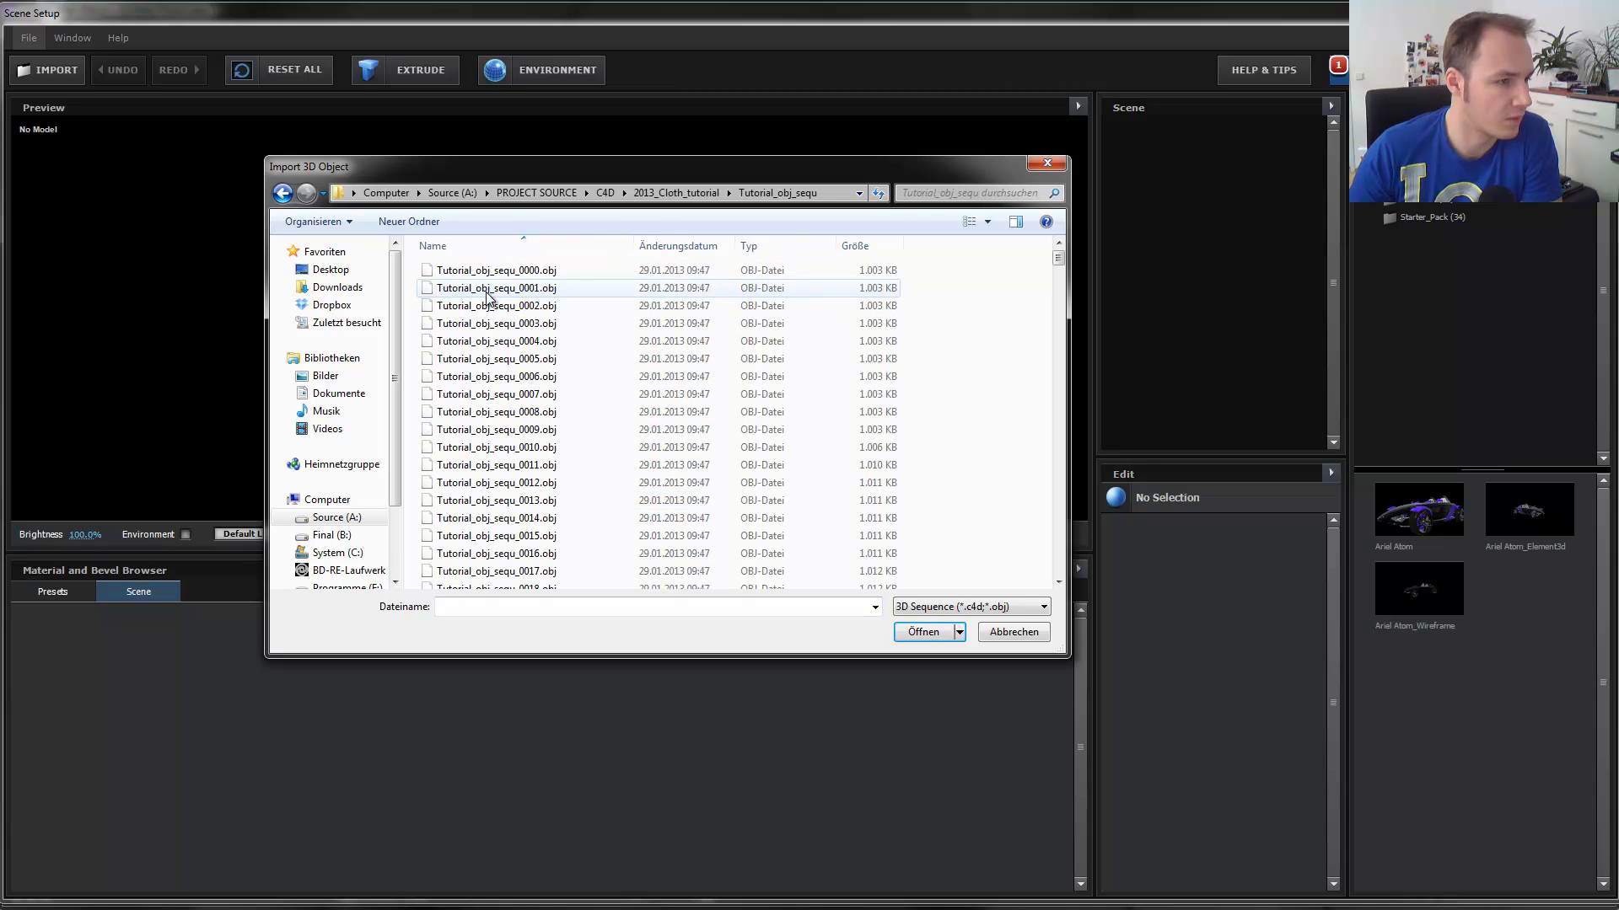
left_click(442, 273)
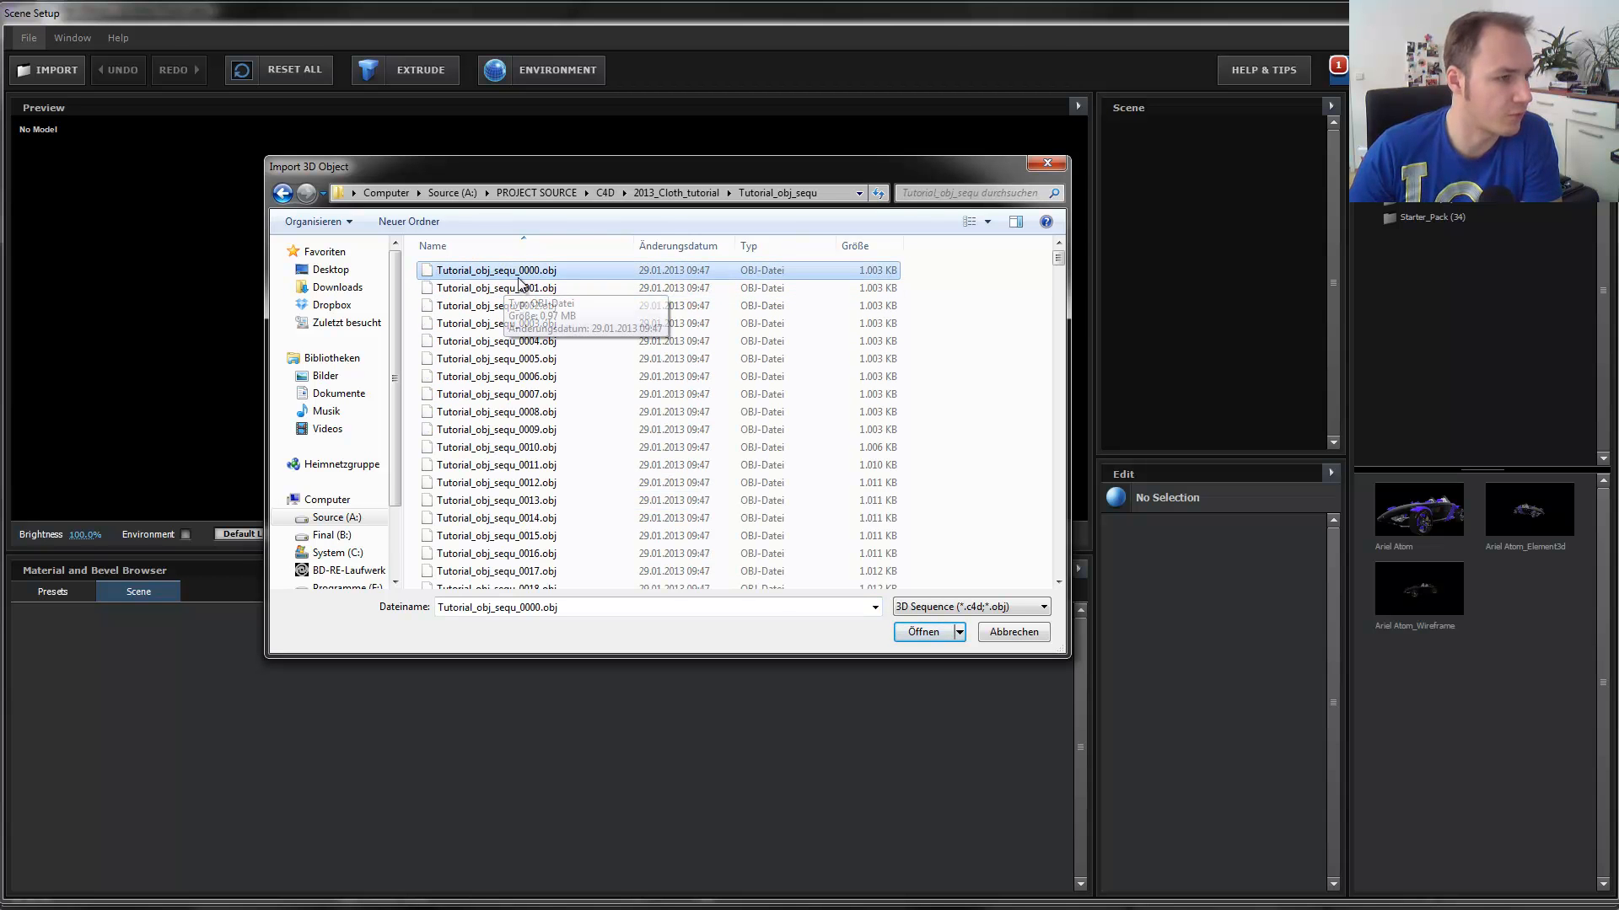
left_click(921, 632)
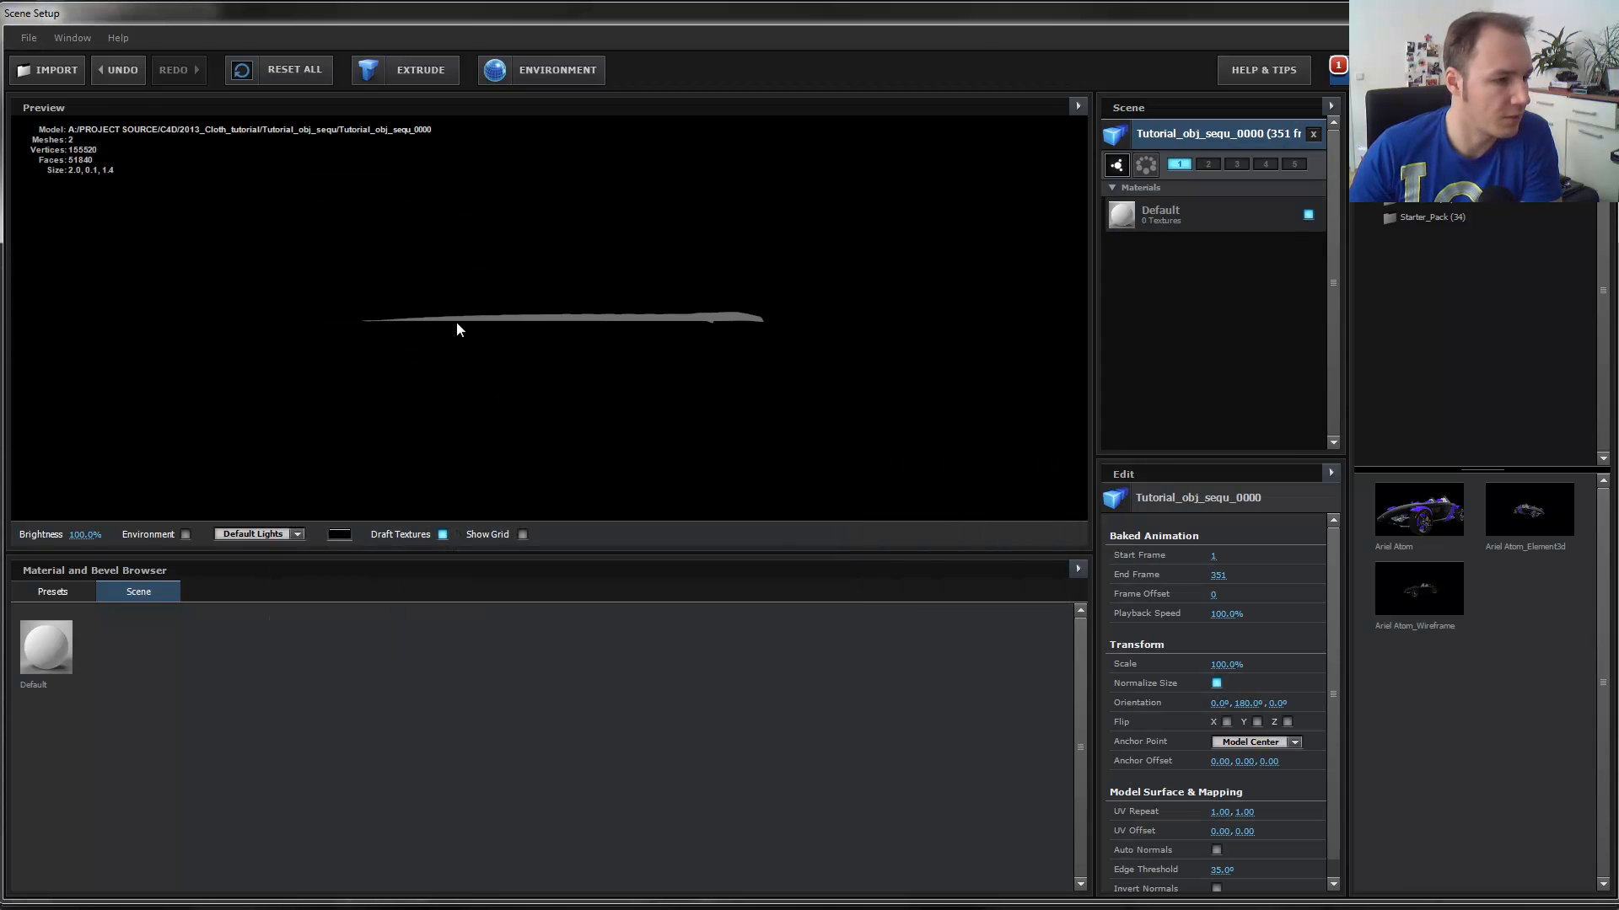
Preview the imported cloth animation by scrubbing its frame offset to 29.
left_click_drag(509, 327, 535, 372)
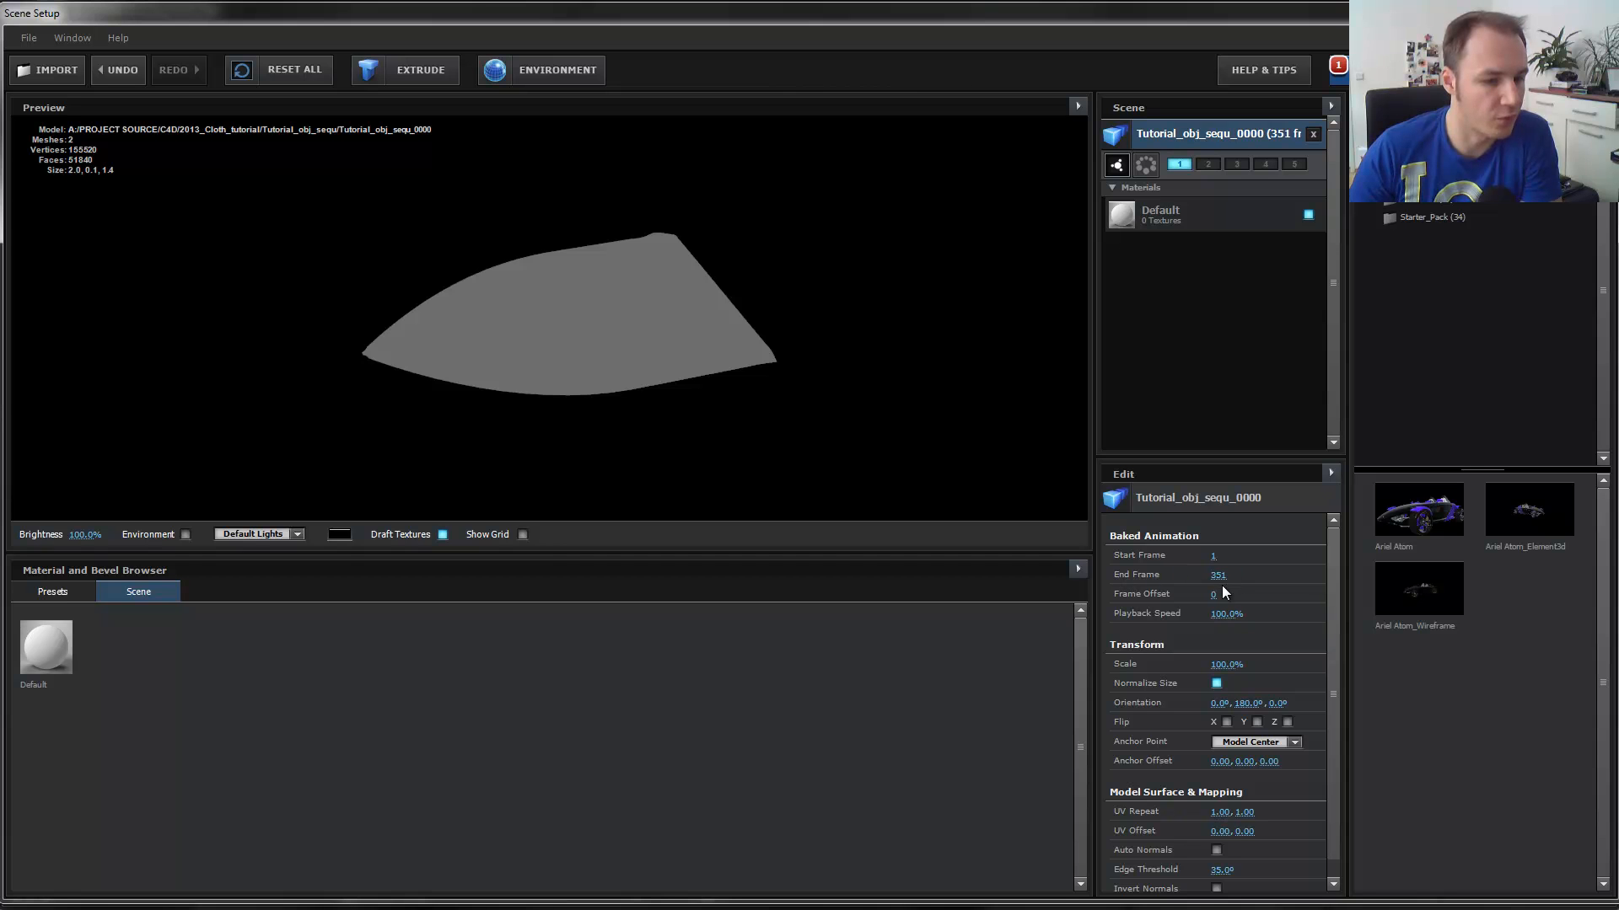
mouse_move(1220, 596)
left_mouse_down()
mouse_move(1510, 576)
mouse_move(1217, 595)
left_mouse_up()
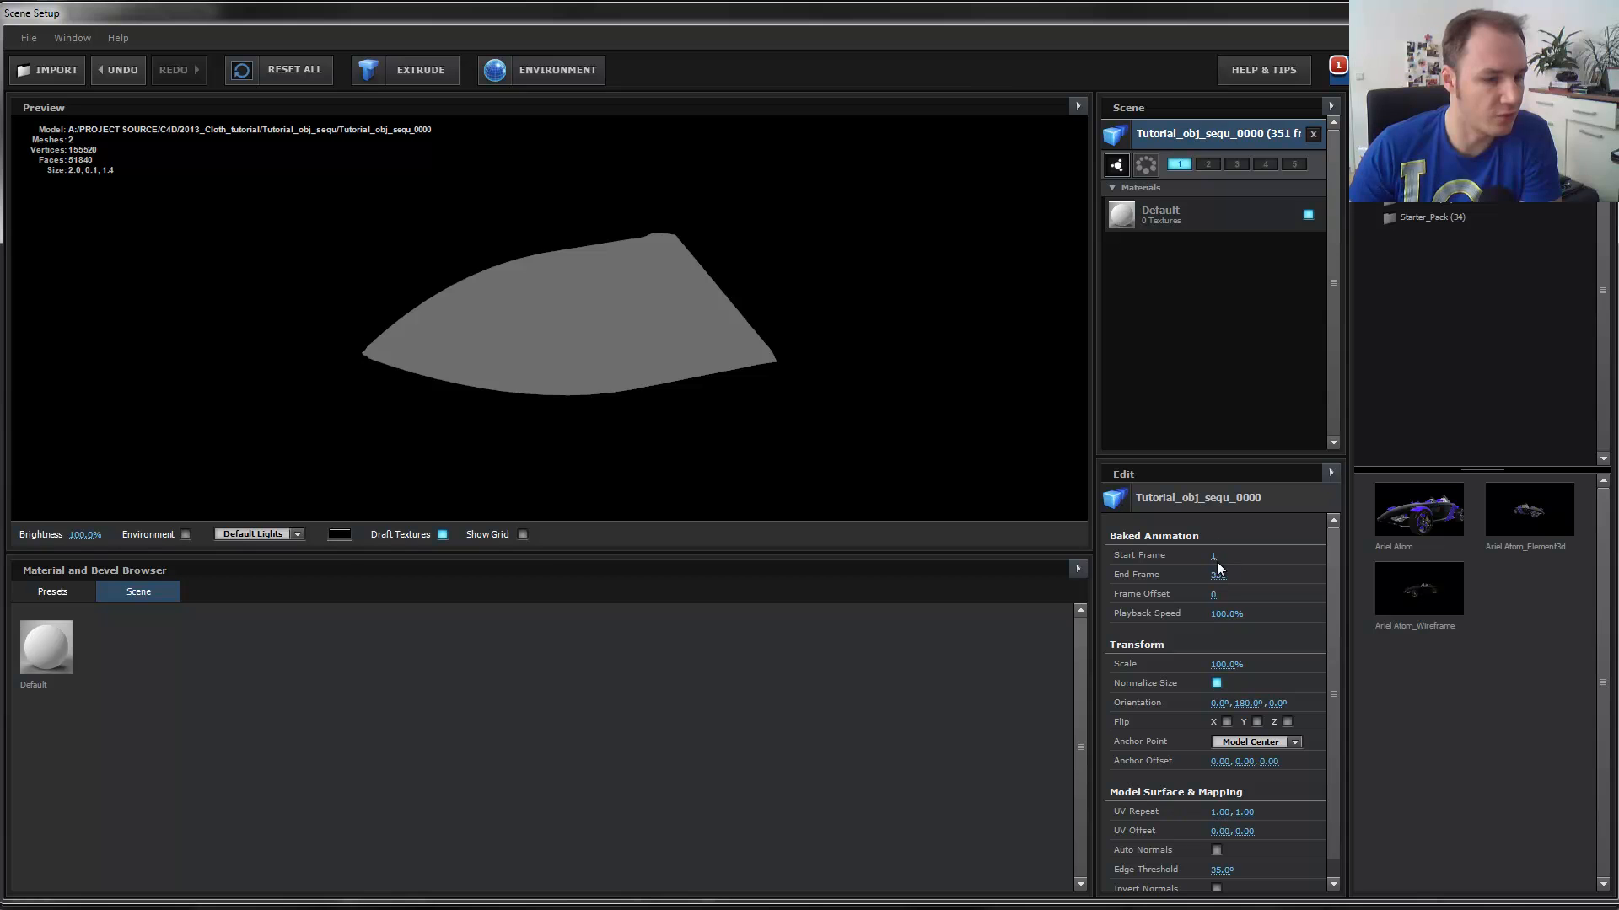
left_click_drag(1242, 594, 1333, 588)
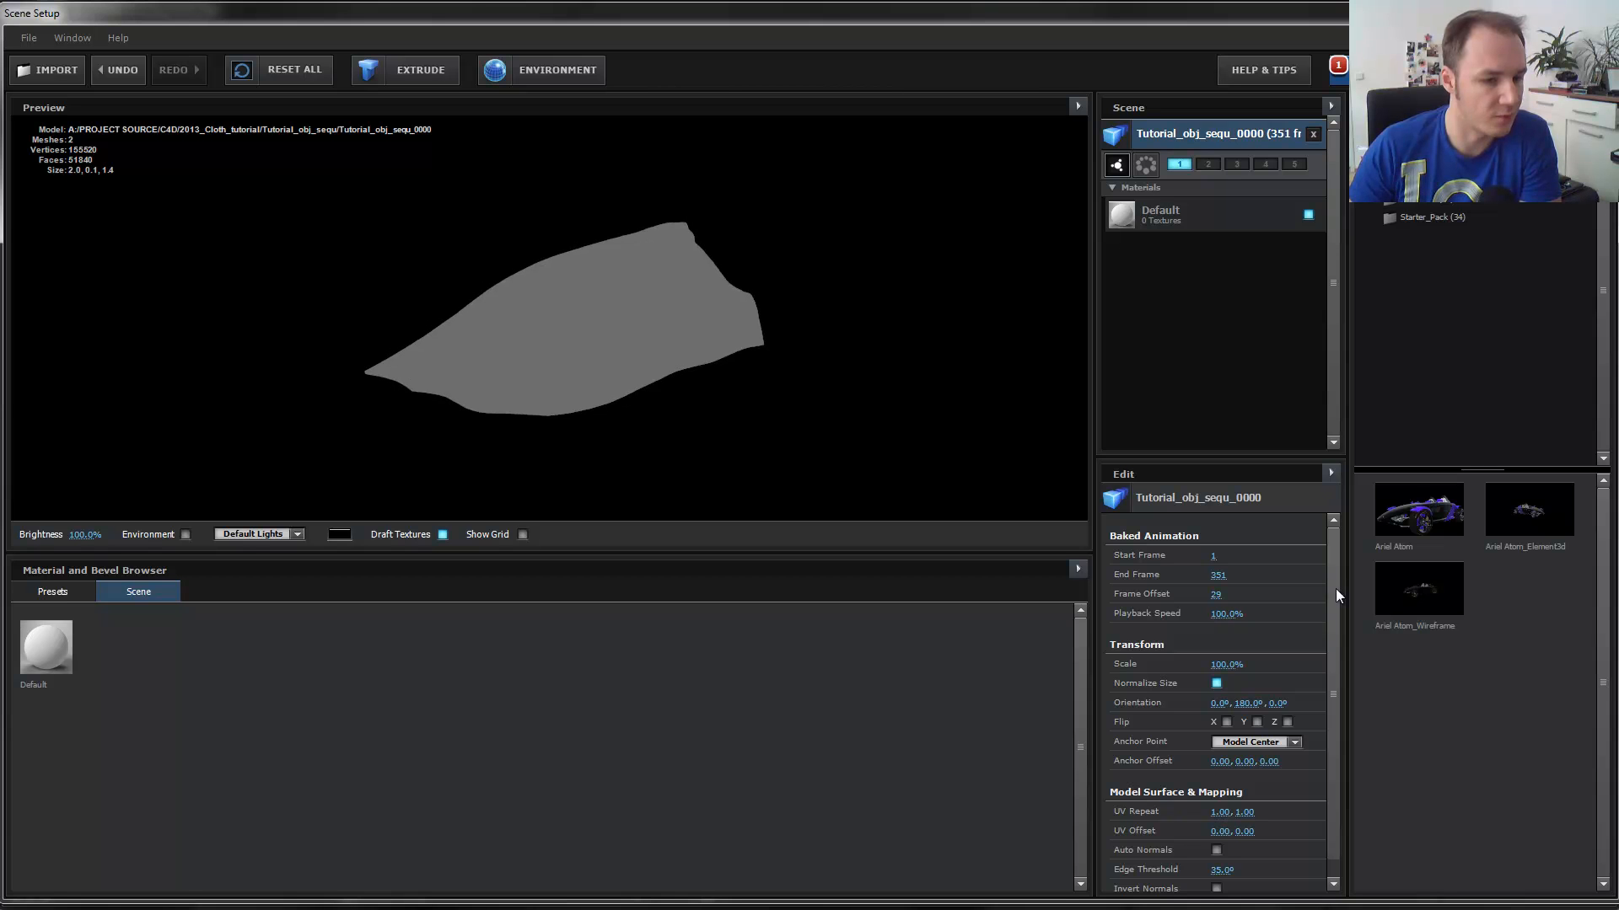
Set the baked animation's start frame to 30 and reset its frame offset to 0.
left_click(1216, 557)
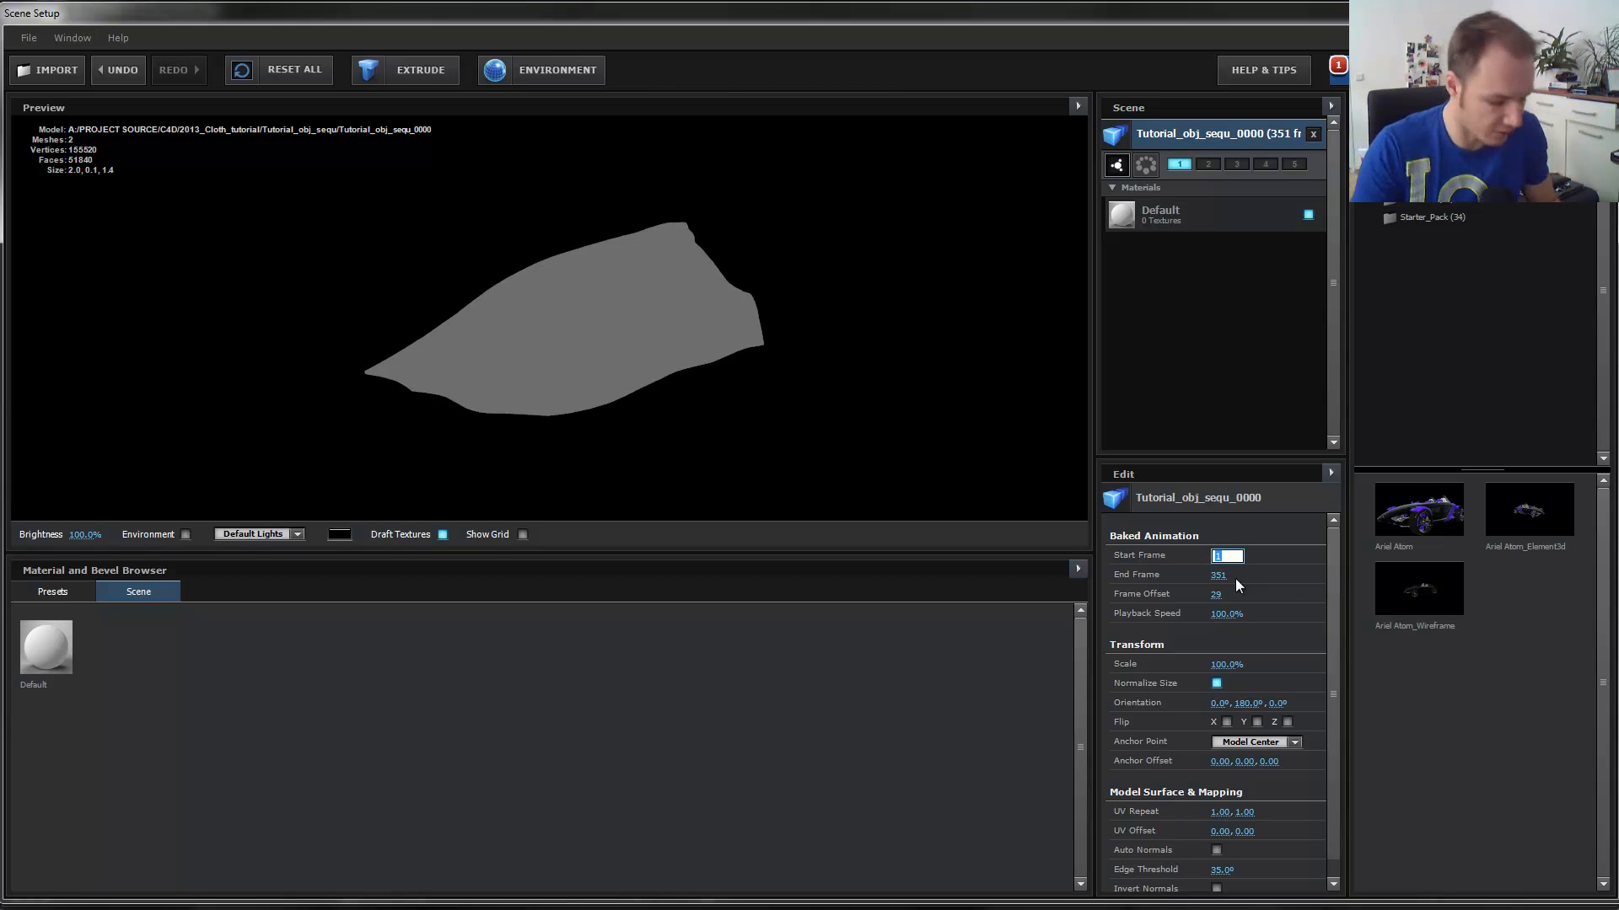
key("Return")
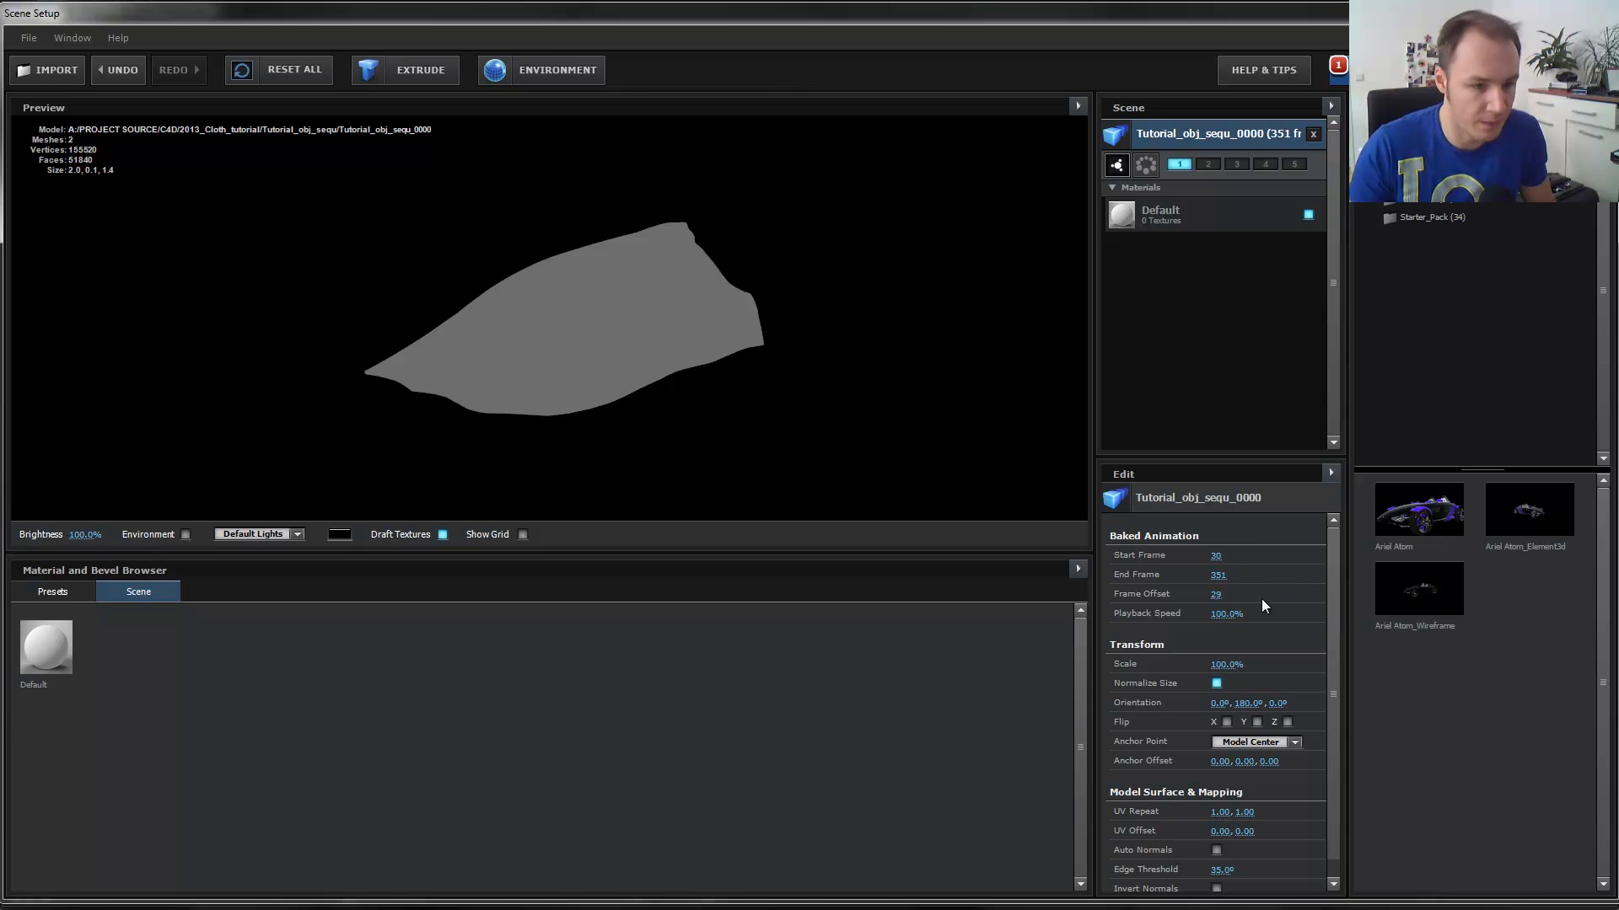
mouse_move(1221, 595)
left_mouse_down()
mouse_move(947, 597)
mouse_move(1212, 600)
left_mouse_up()
left_click(1214, 595)
type("0")
key("Return")
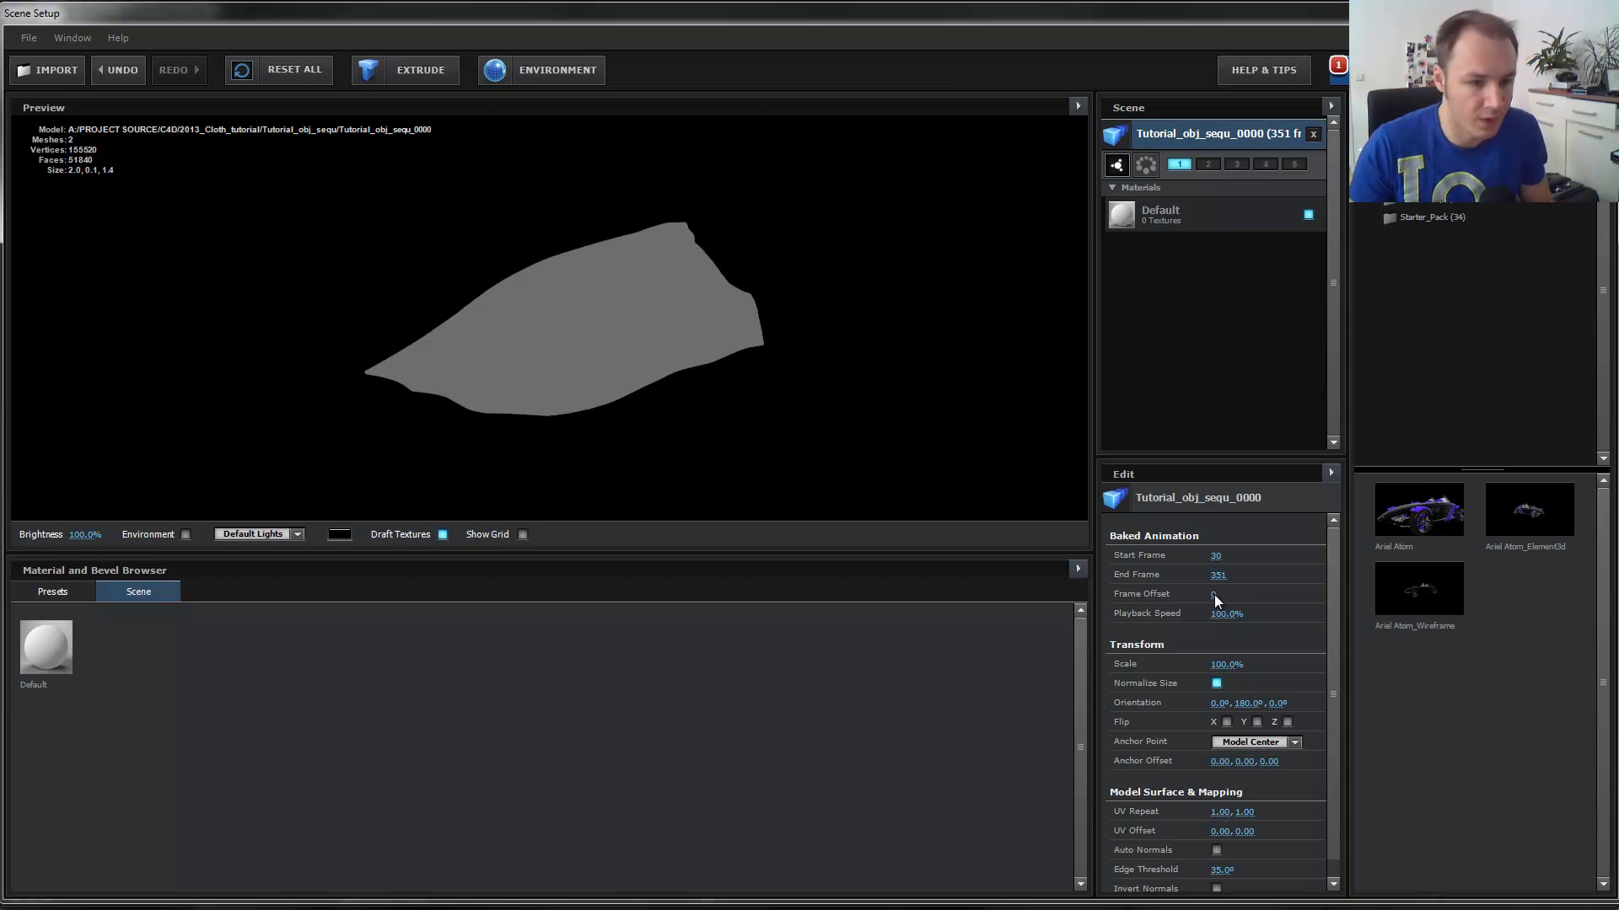
Enable auto normals on the cloth model and scrub the frame offset to 10 to check its shading.
left_click_drag(624, 361, 673, 369)
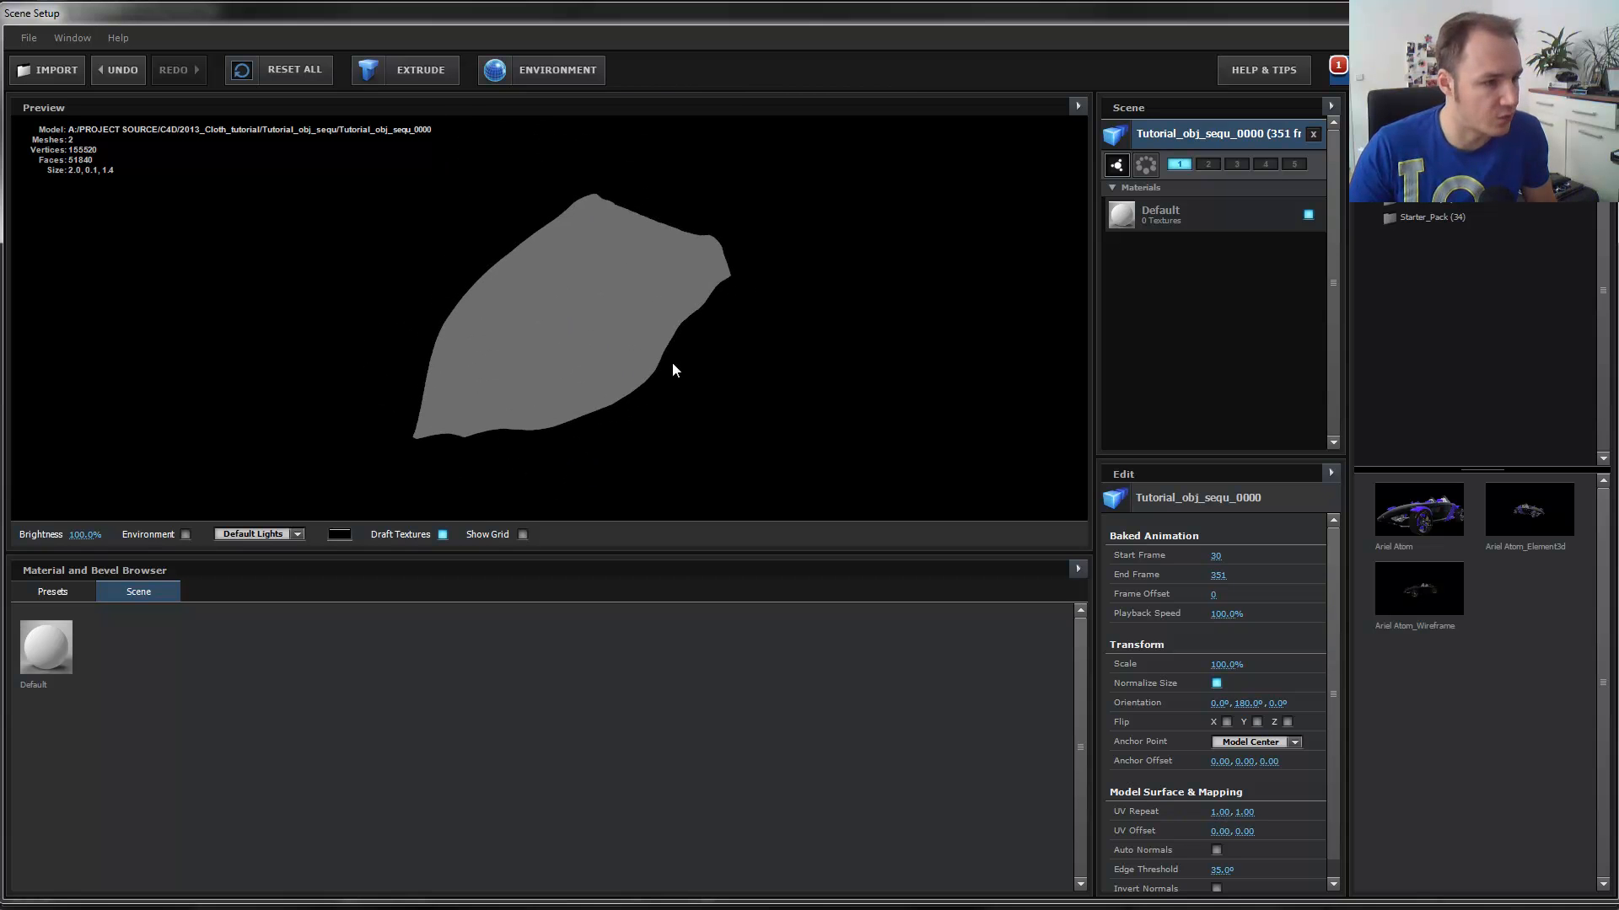
left_click(1215, 851)
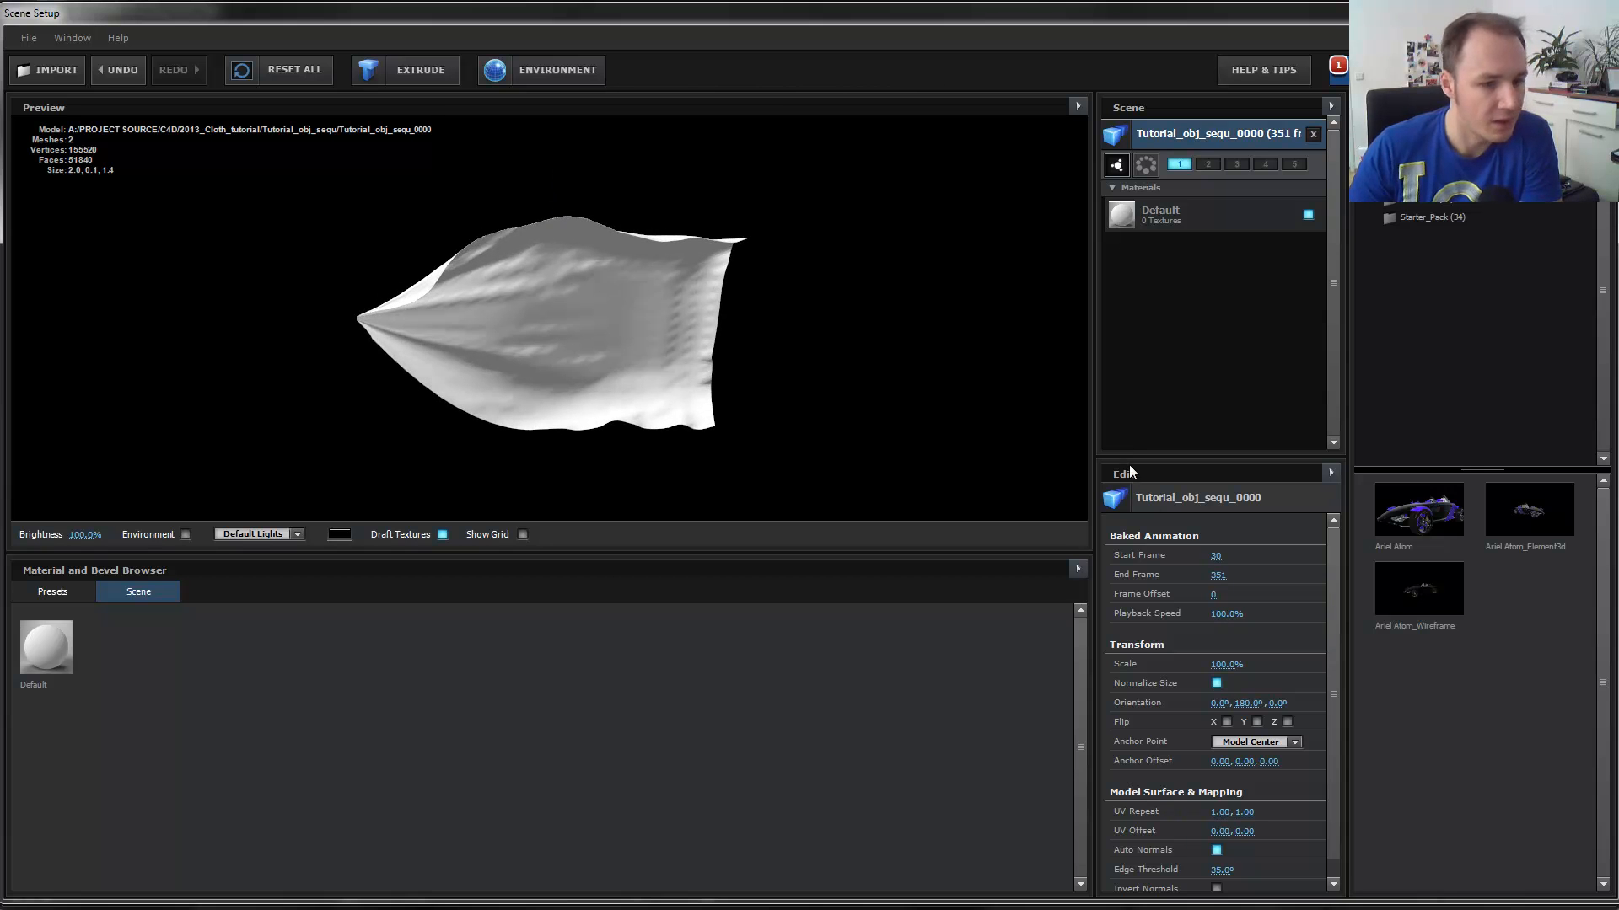
left_click_drag(1217, 592, 1260, 592)
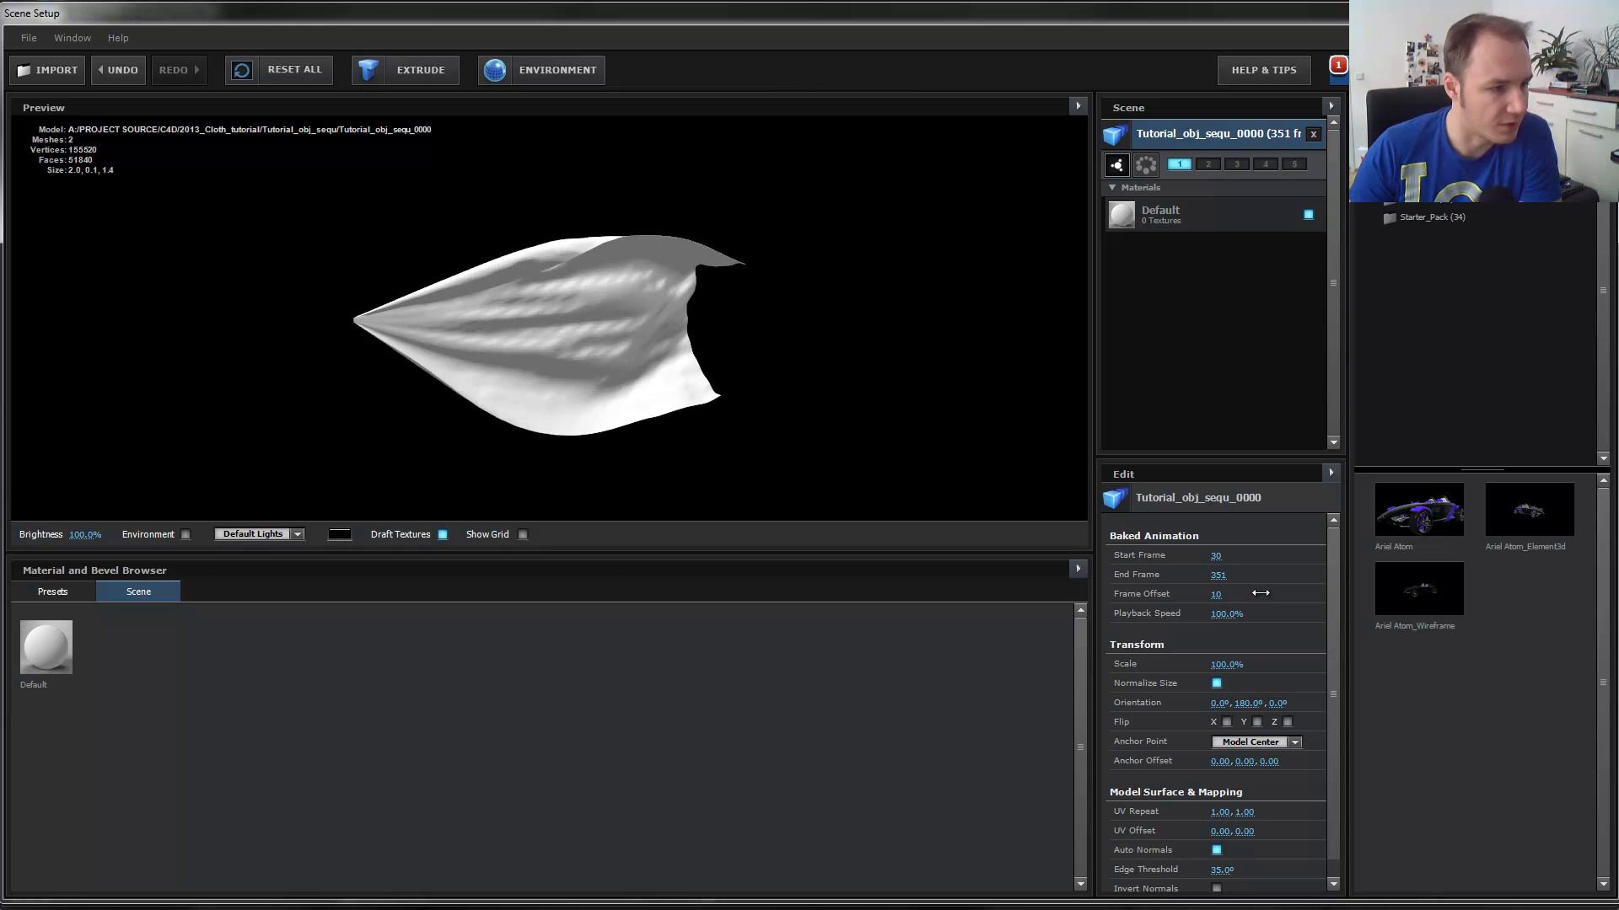
Raise the cloth model's edge threshold to 180° to smooth its surface.
scroll(555, 313, "up", 5)
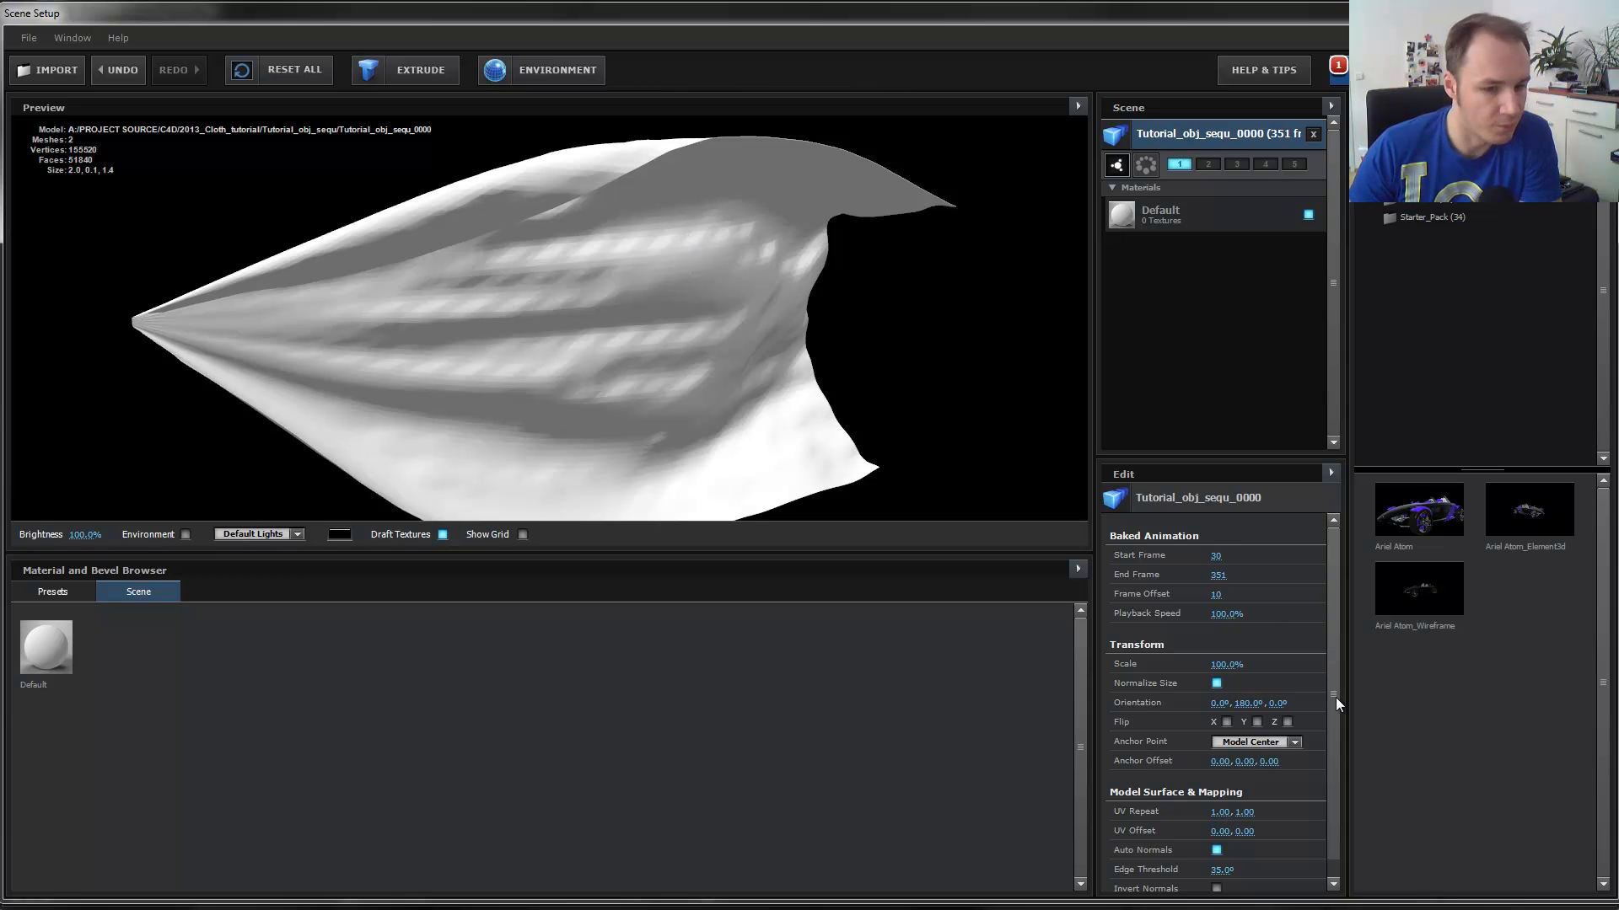
scroll(1335, 697, "down", 1)
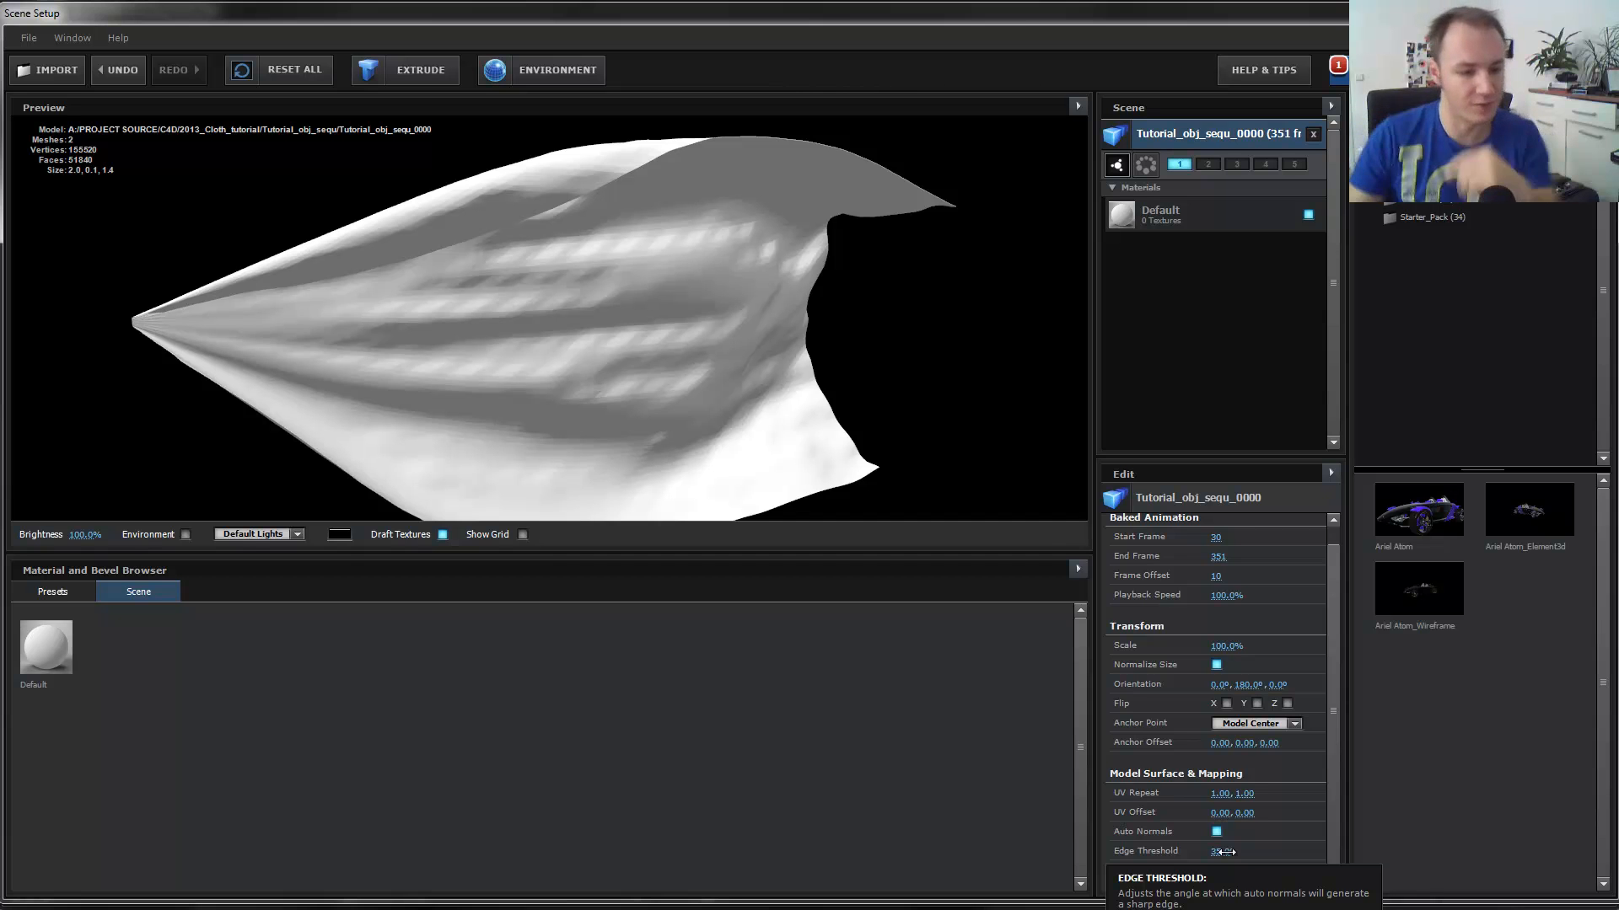
left_click_drag(1223, 852, 1451, 819)
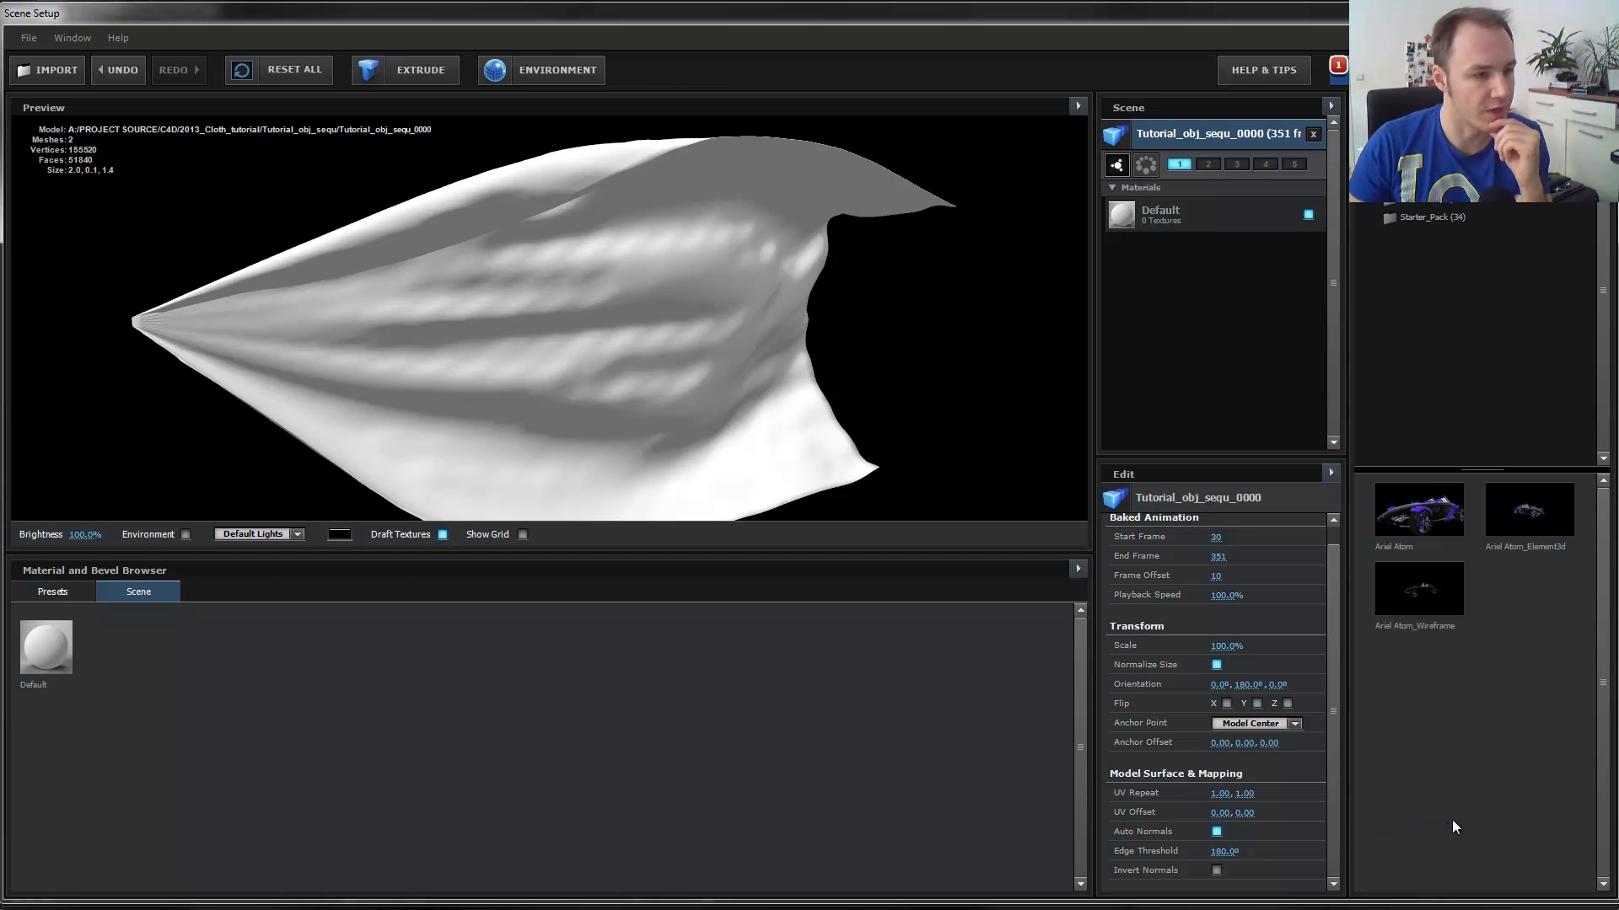
Inspect the smoothed cloth from another angle and restore the baked animation's end frame to 351.
left_click_drag(531, 275, 578, 408)
left_click_drag(643, 325, 656, 361)
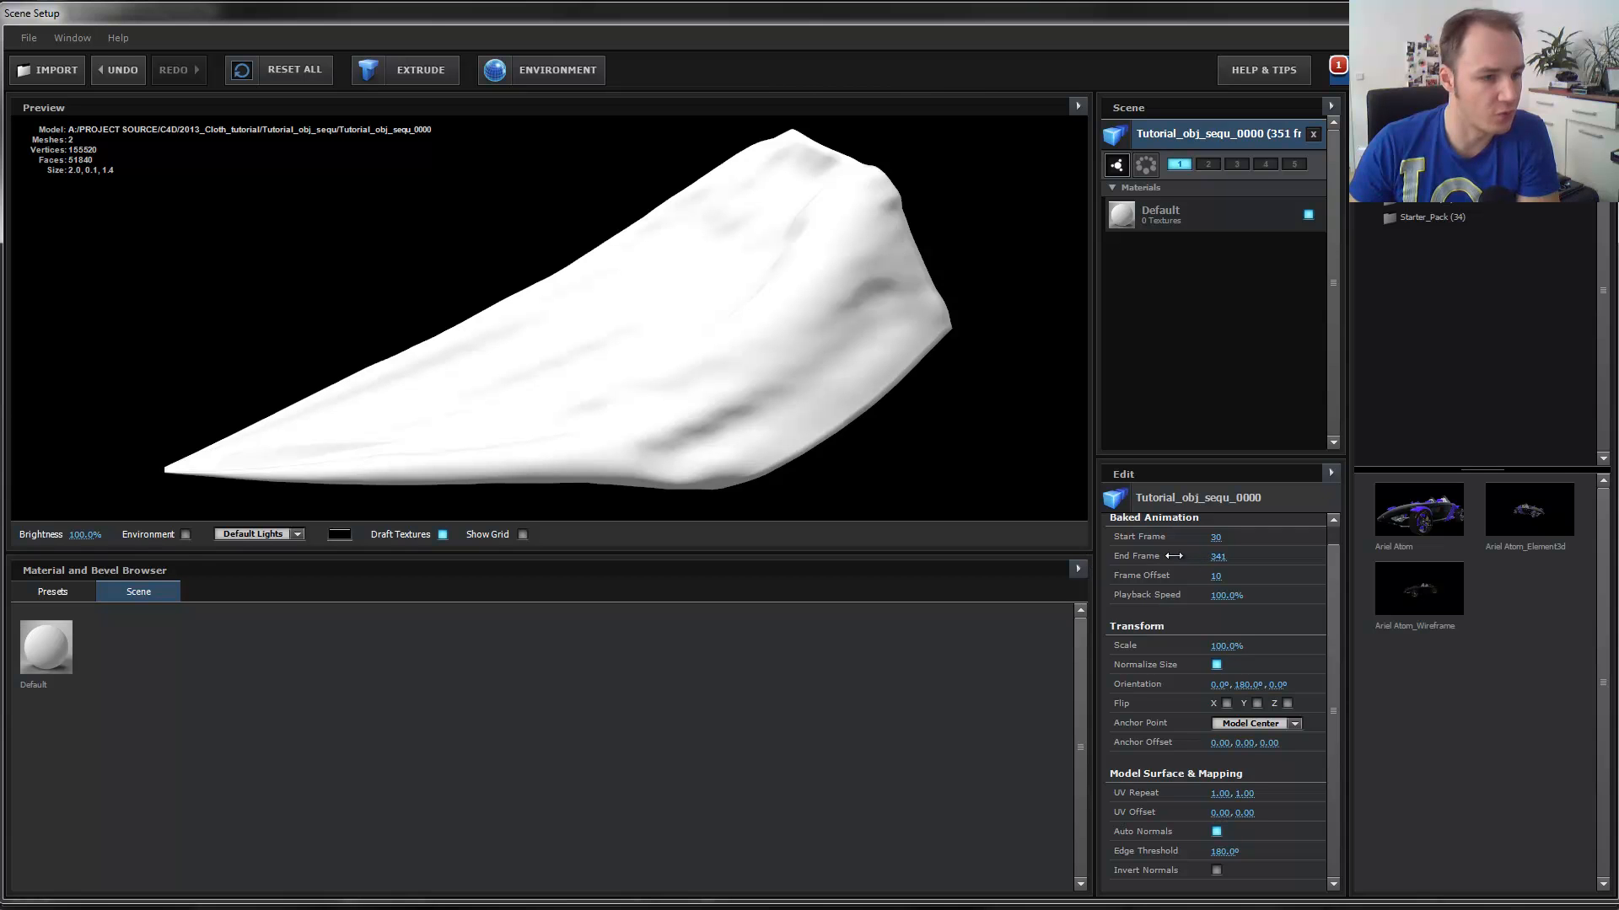
left_click(1218, 557)
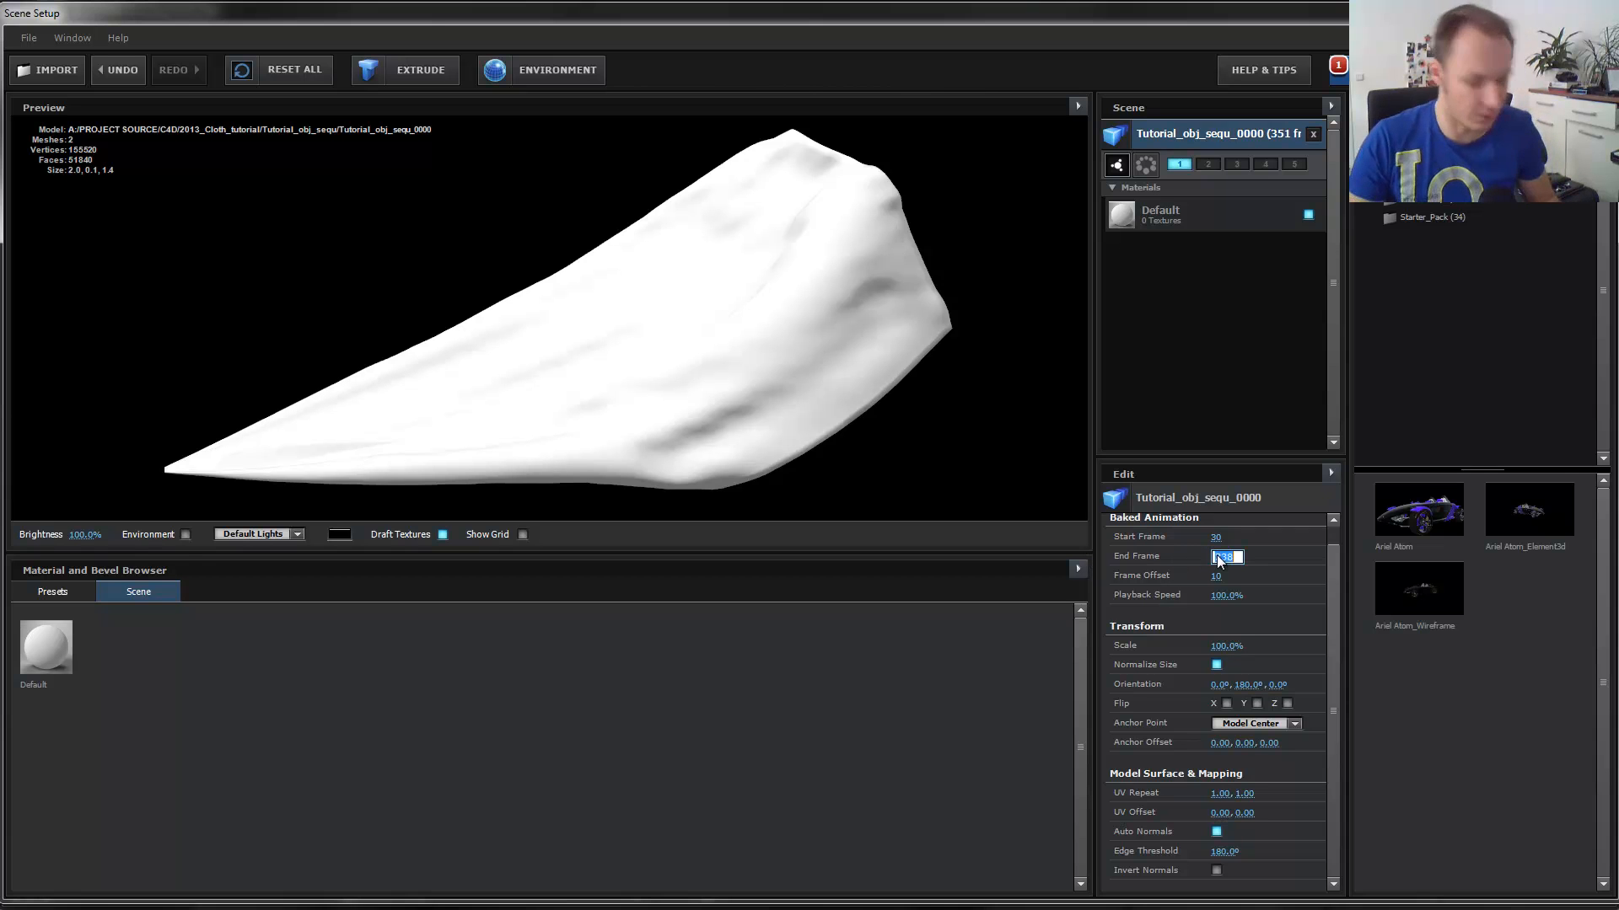
type("351")
key("Return")
Scrub through the cloth animation using its frame offset, and reset the offset to 0.
left_click_drag(1214, 578, 1410, 557)
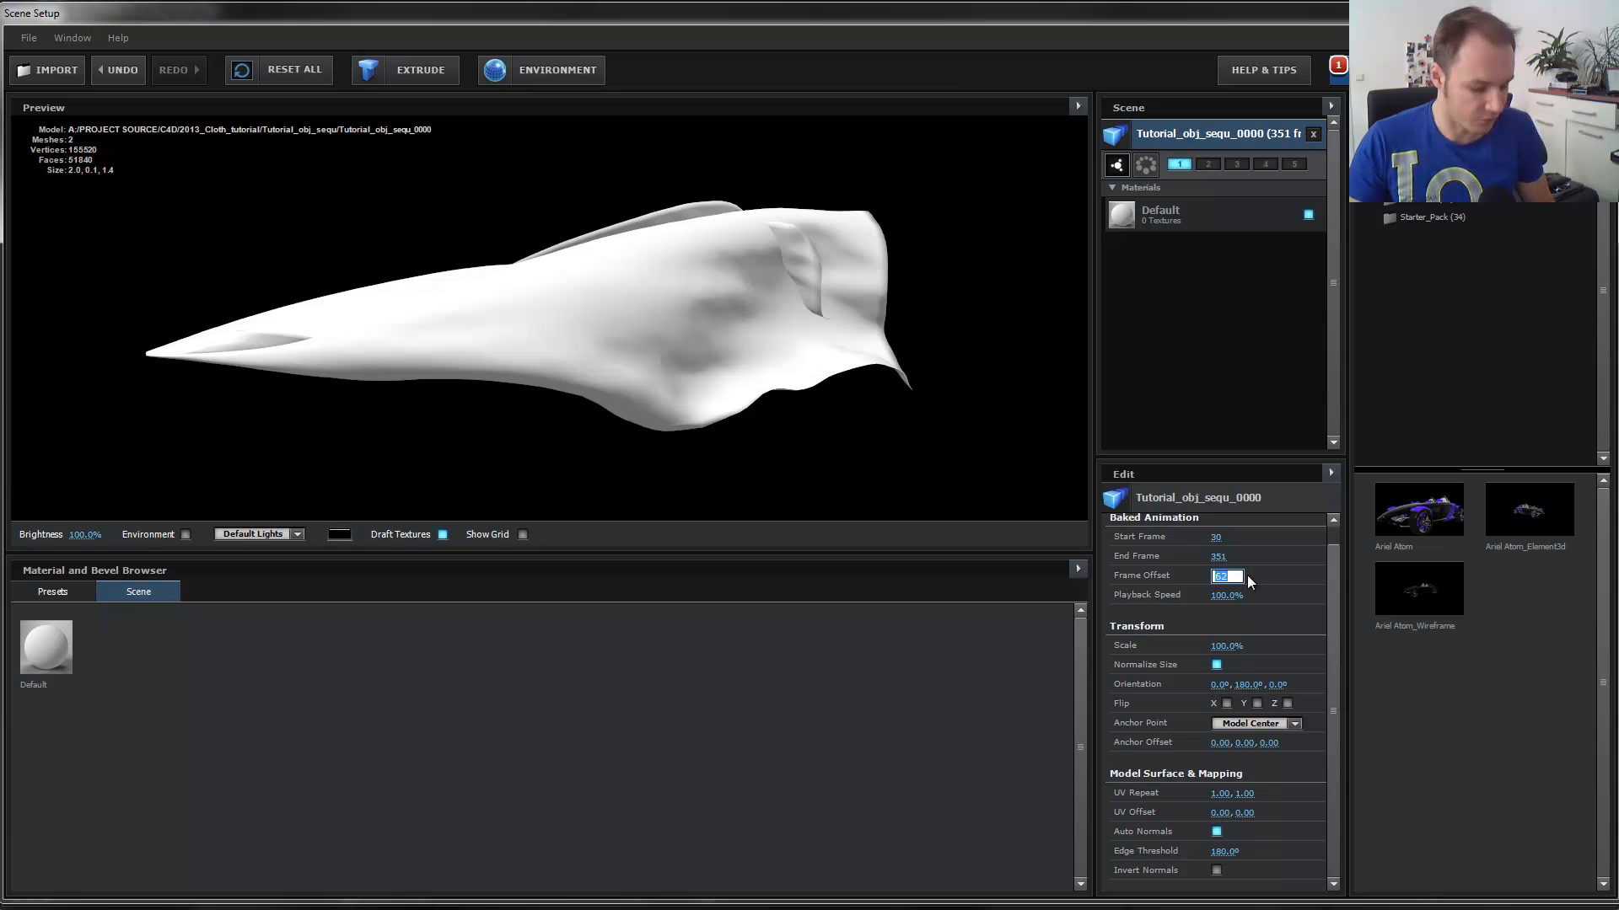
type("0")
key("Return")
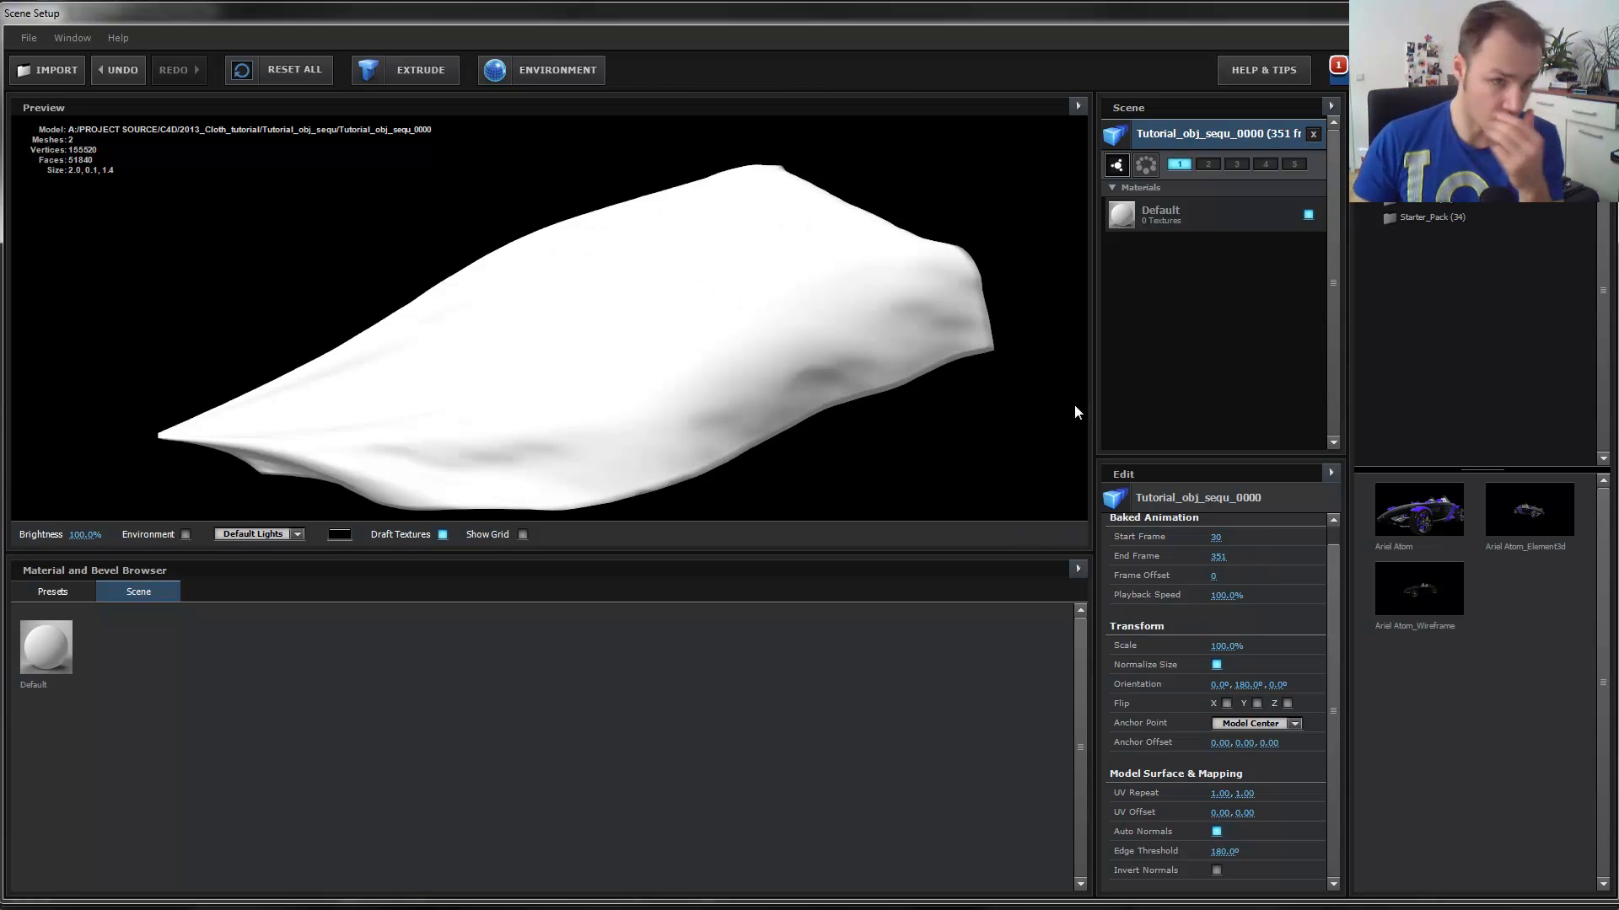
Set the diffuse color of the cloth's Default material to light grey F3F3F3.
left_click(1127, 226)
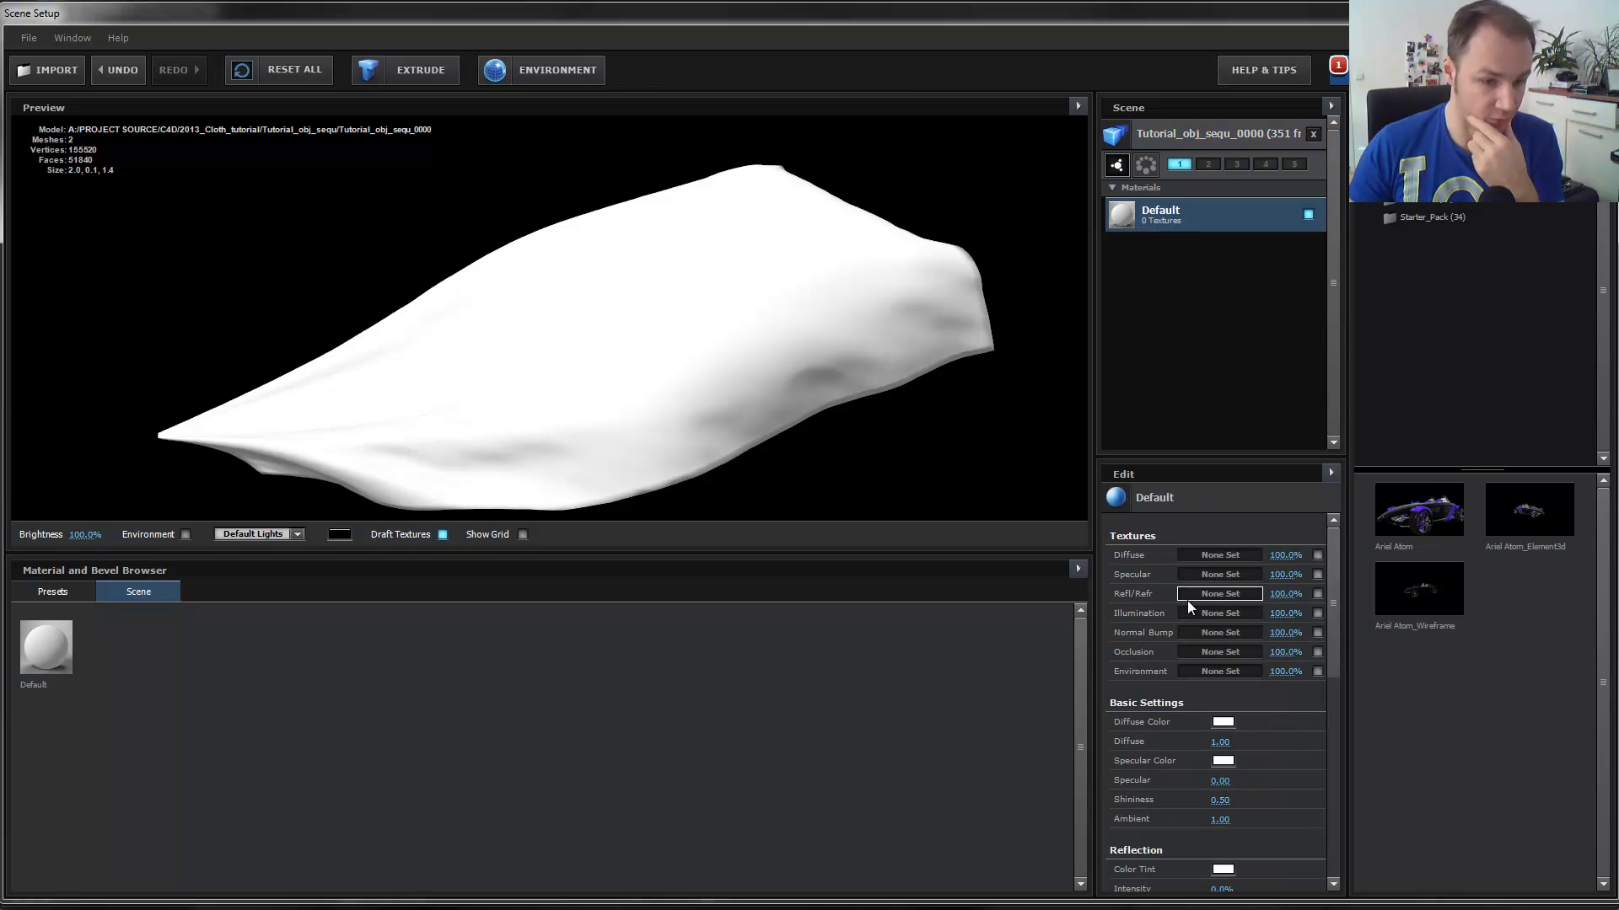
left_click(1224, 722)
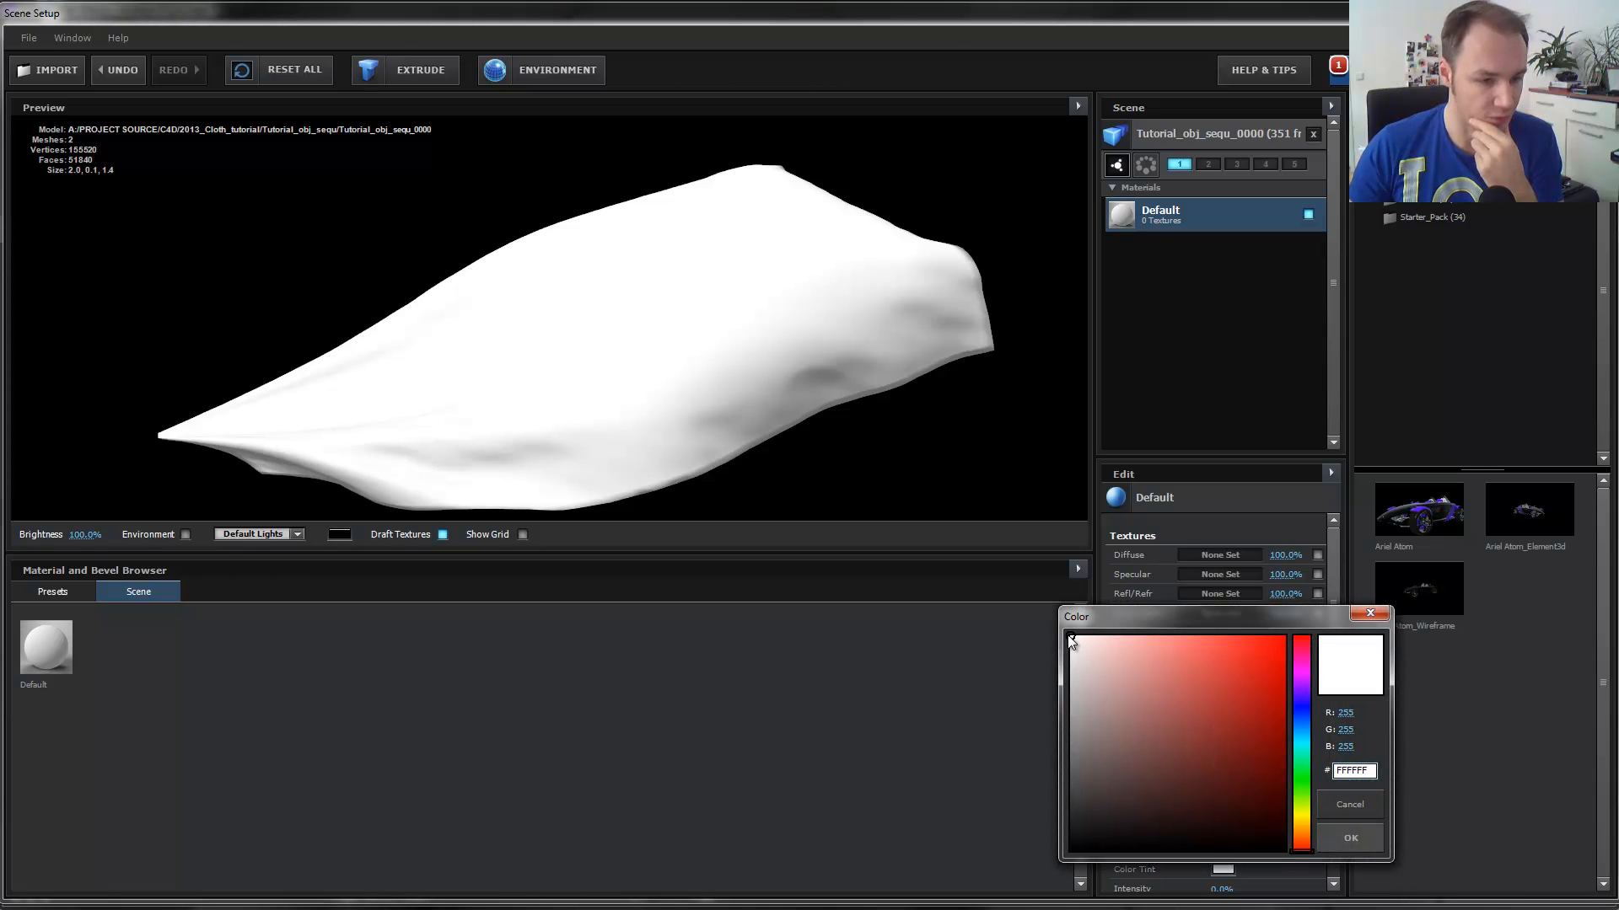
left_click(1071, 649)
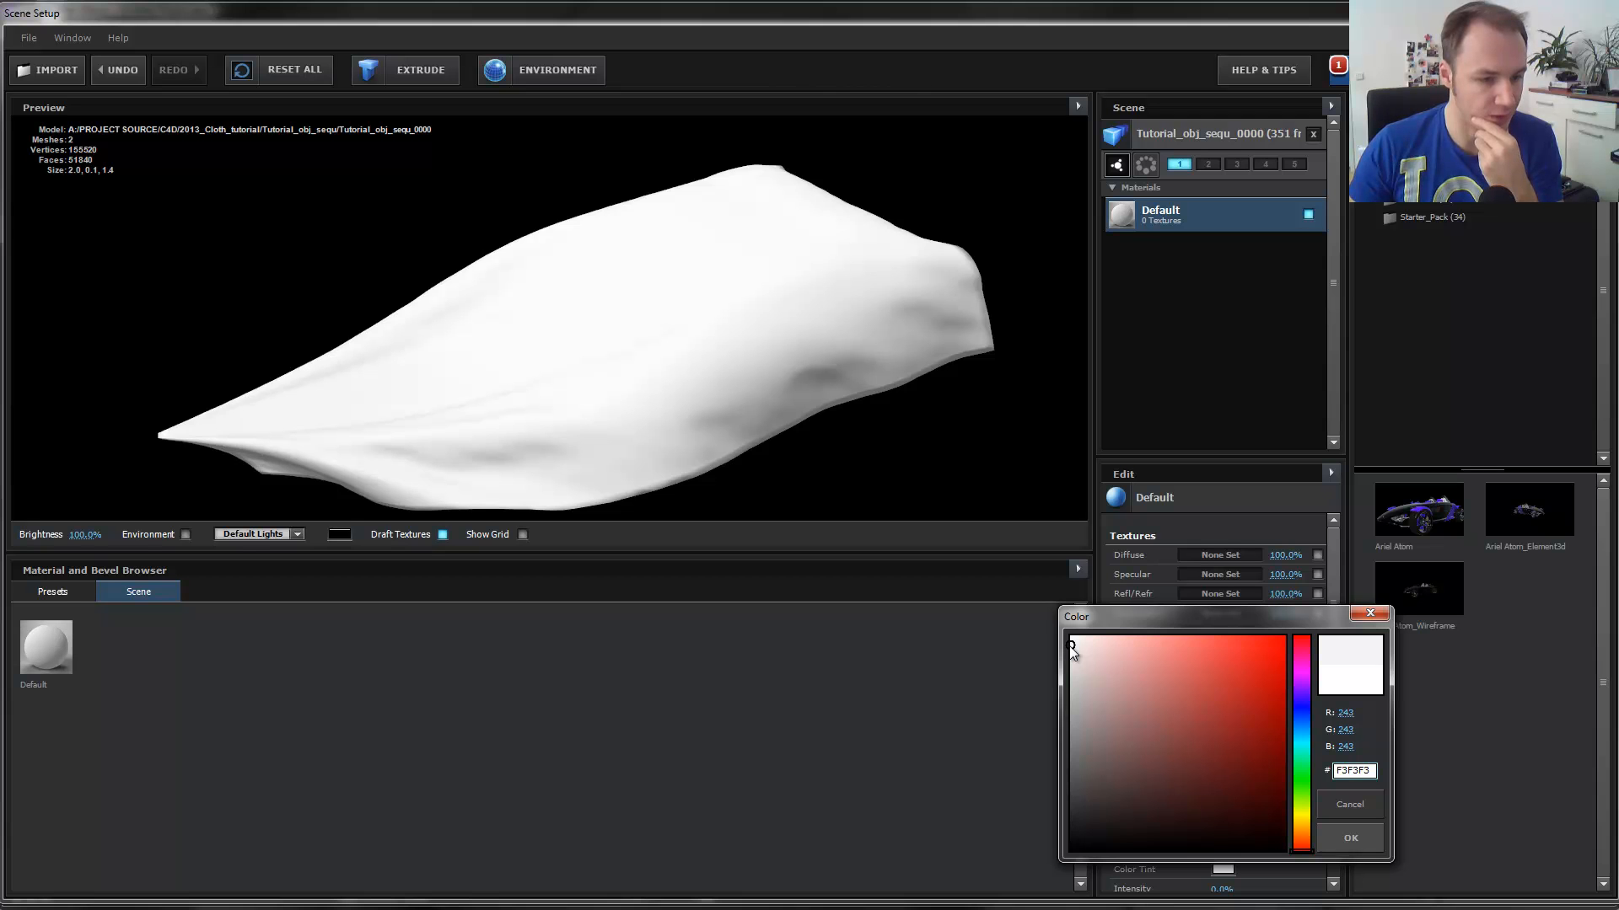
left_click(1340, 839)
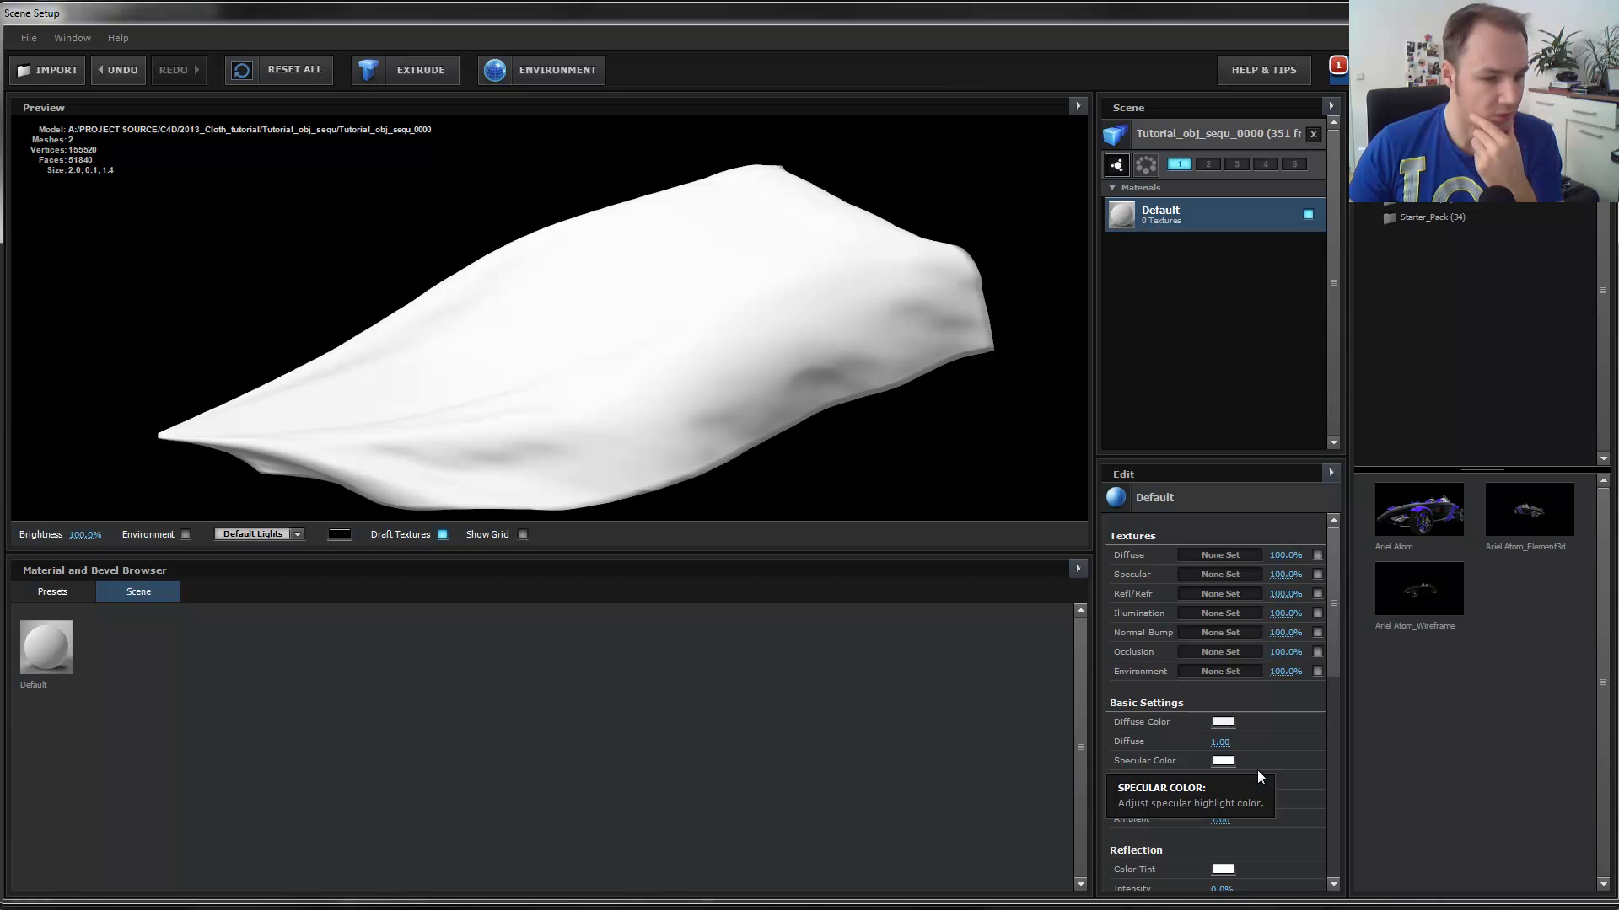
Set the material's specular and shininess both to 0.10, and apply the scene setup to the composition.
scroll(1258, 773, "down", 3)
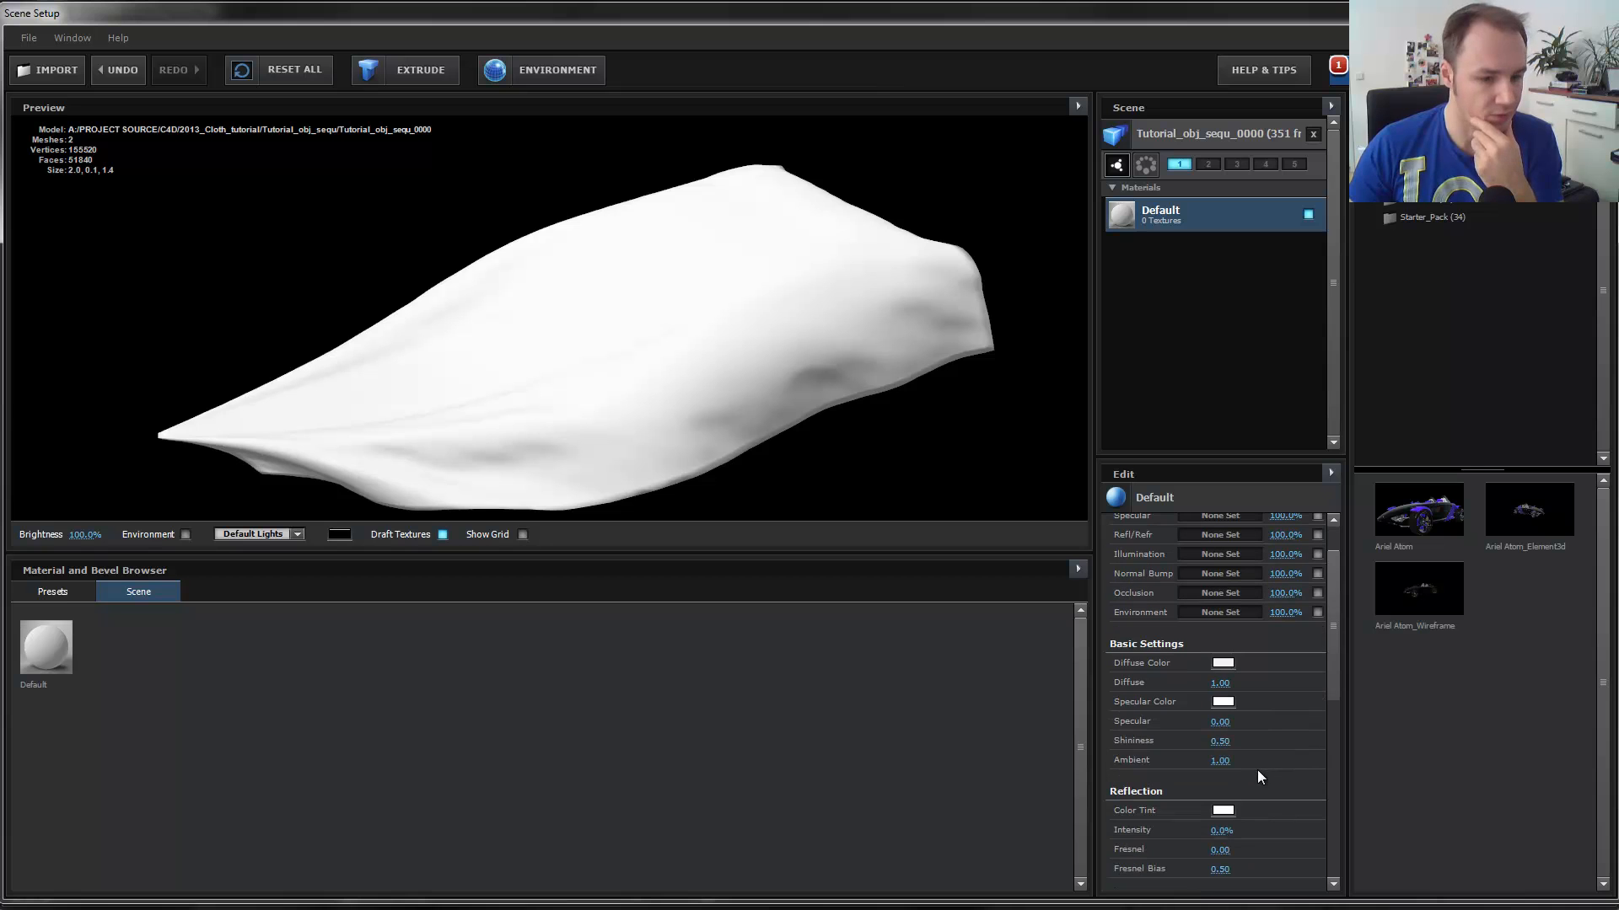
left_click(1228, 722)
type("0")
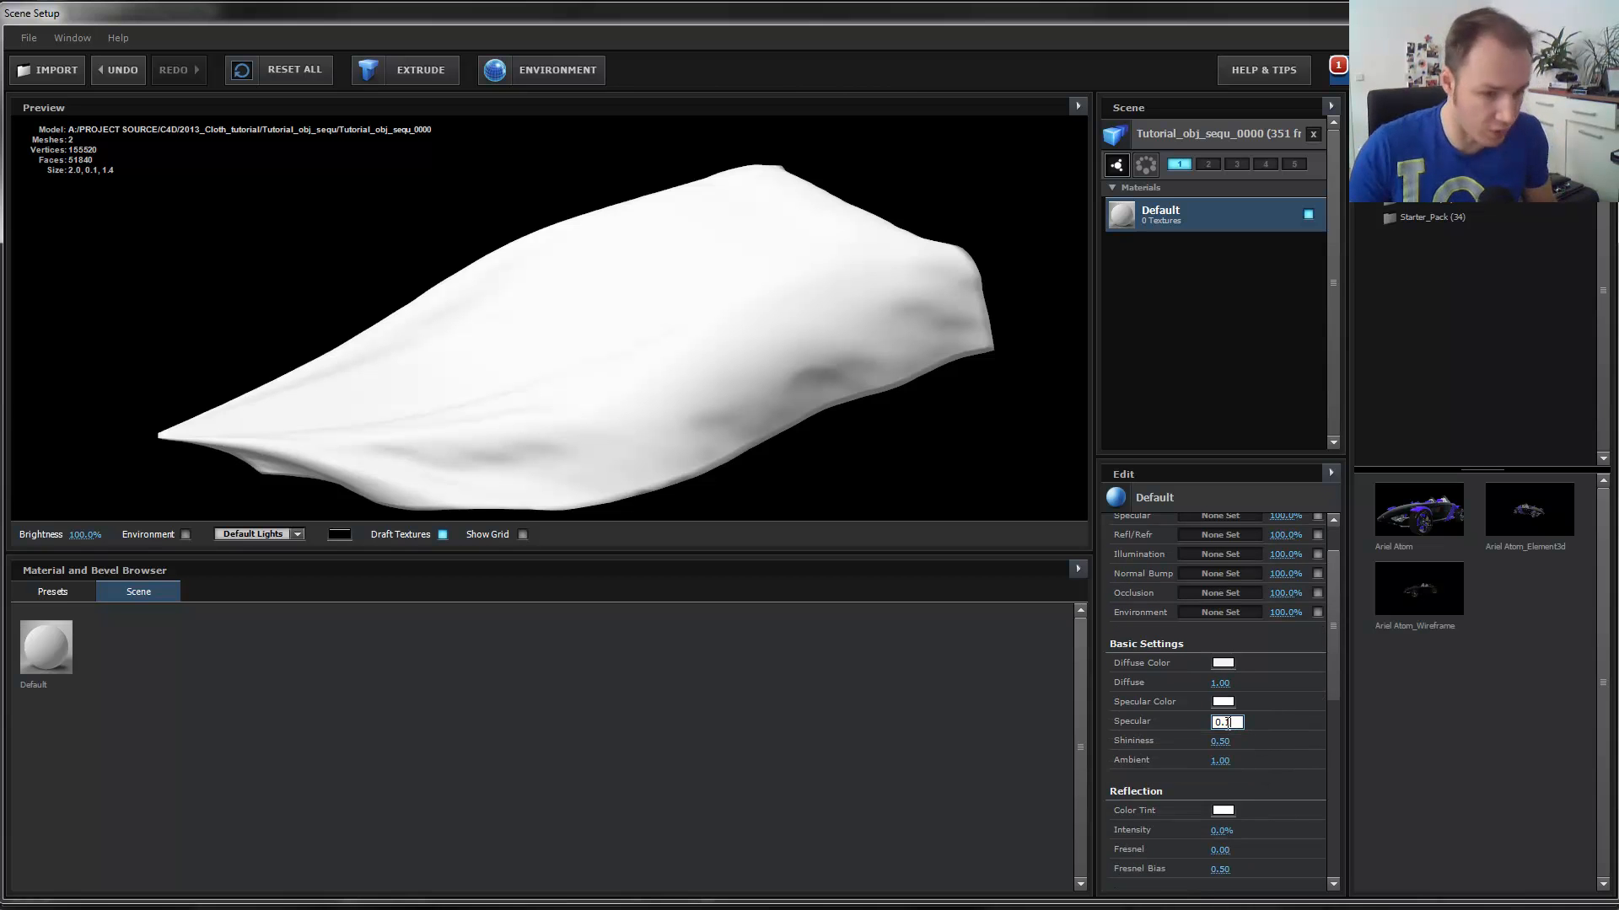
left_click(1227, 743)
type("0.")
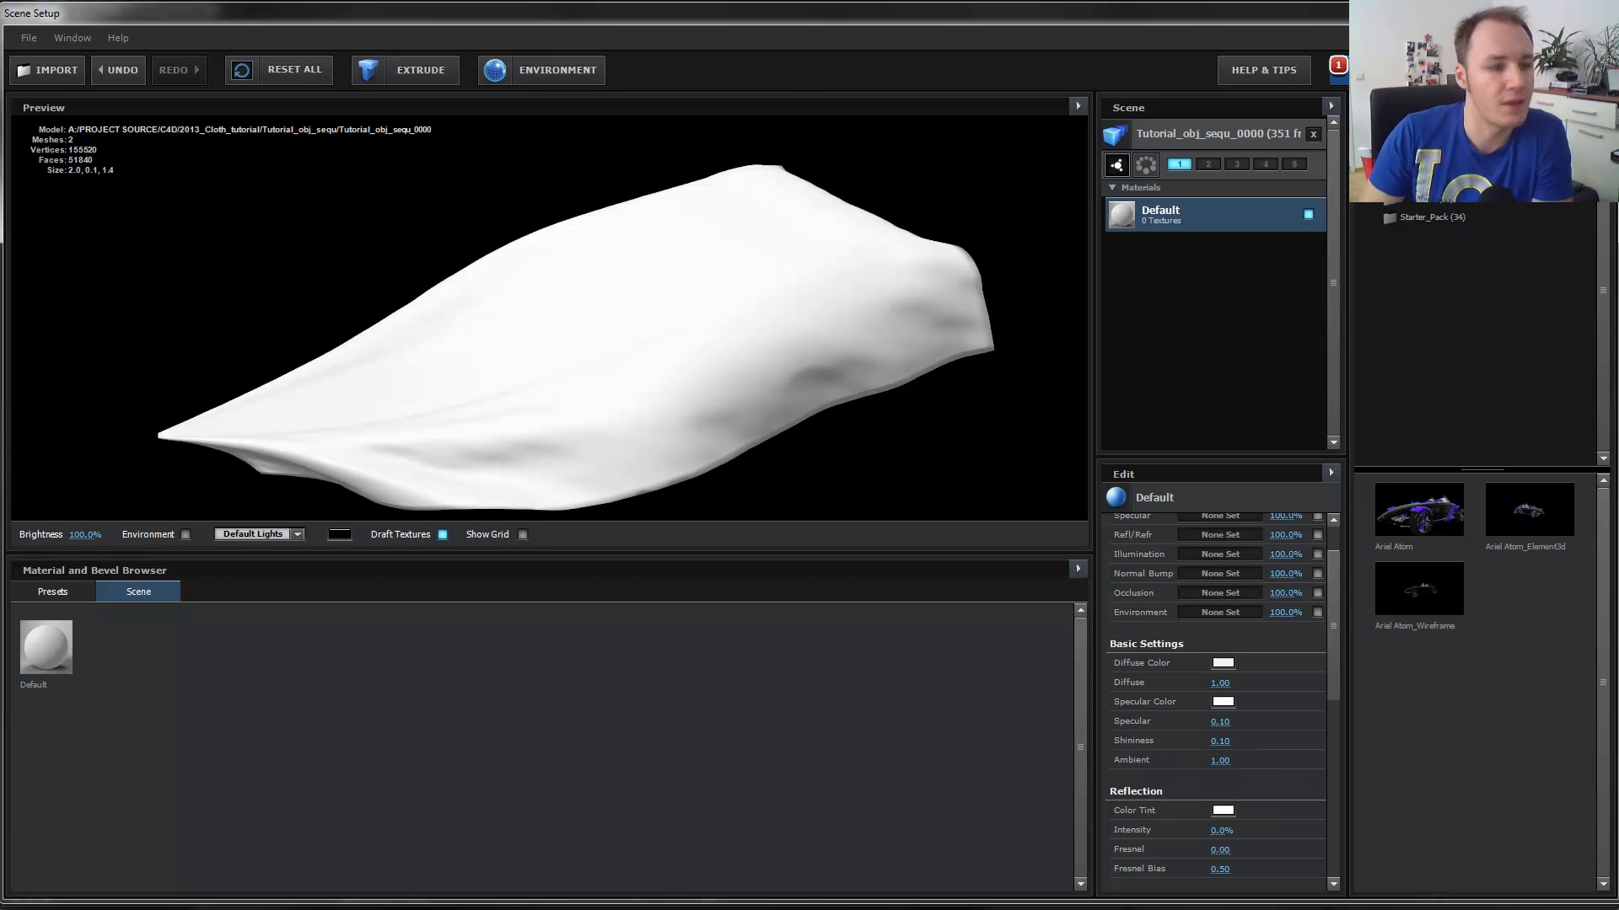
left_click(1575, 70)
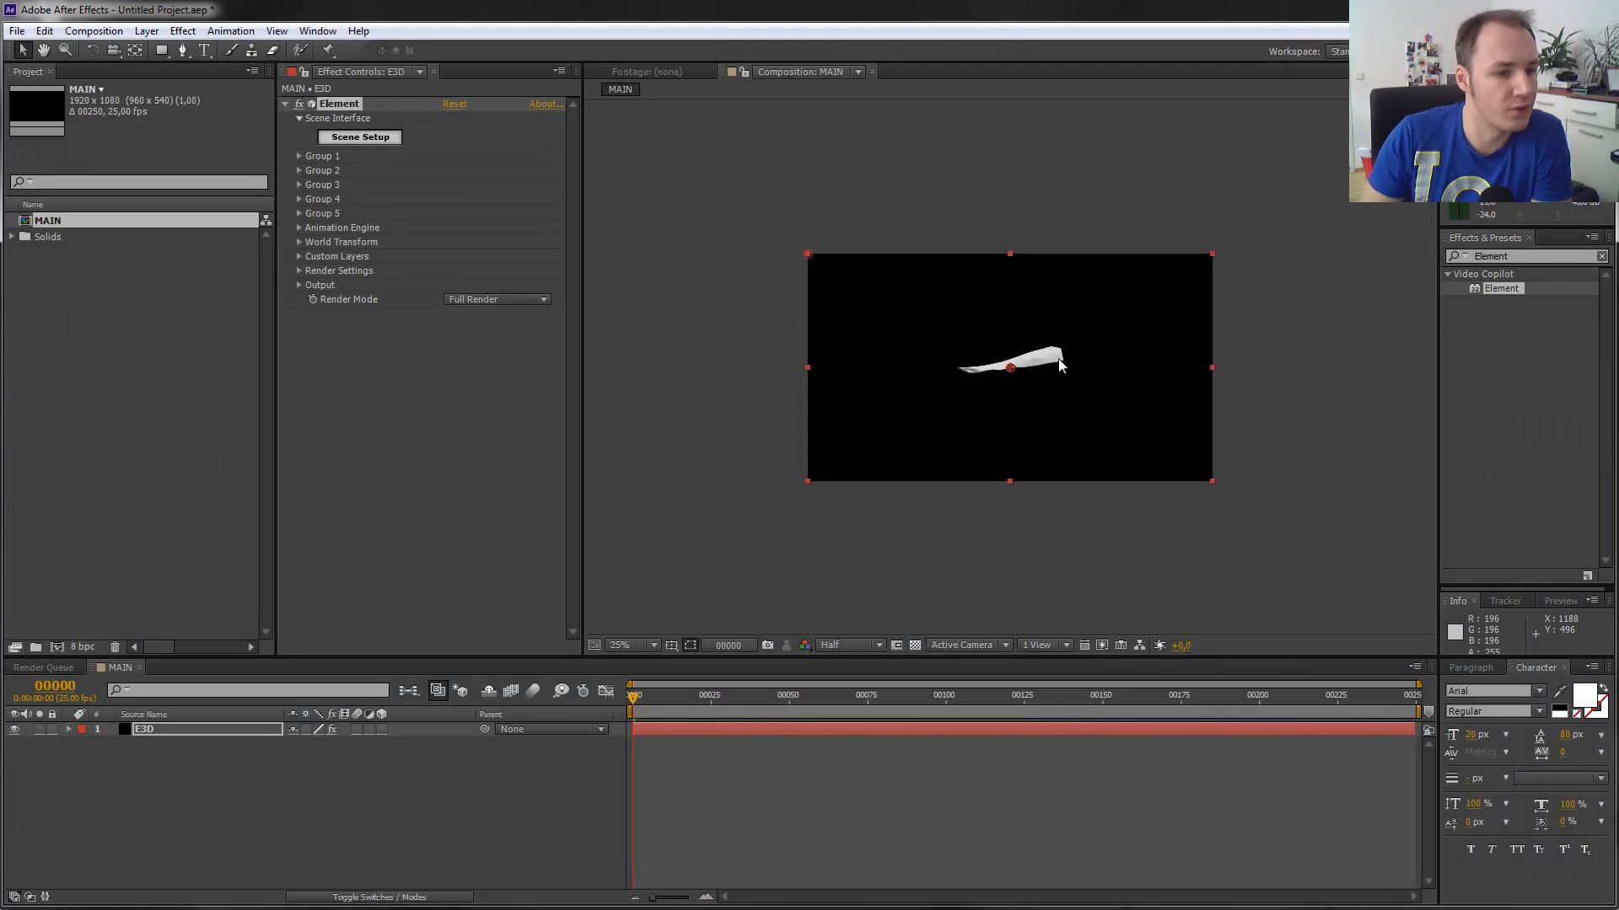
Replicate the Group 1 cloth with a particle count of 12 and the Ring replicator shape.
scroll(1059, 360, "up", 2)
scroll(1059, 358, "down", 2)
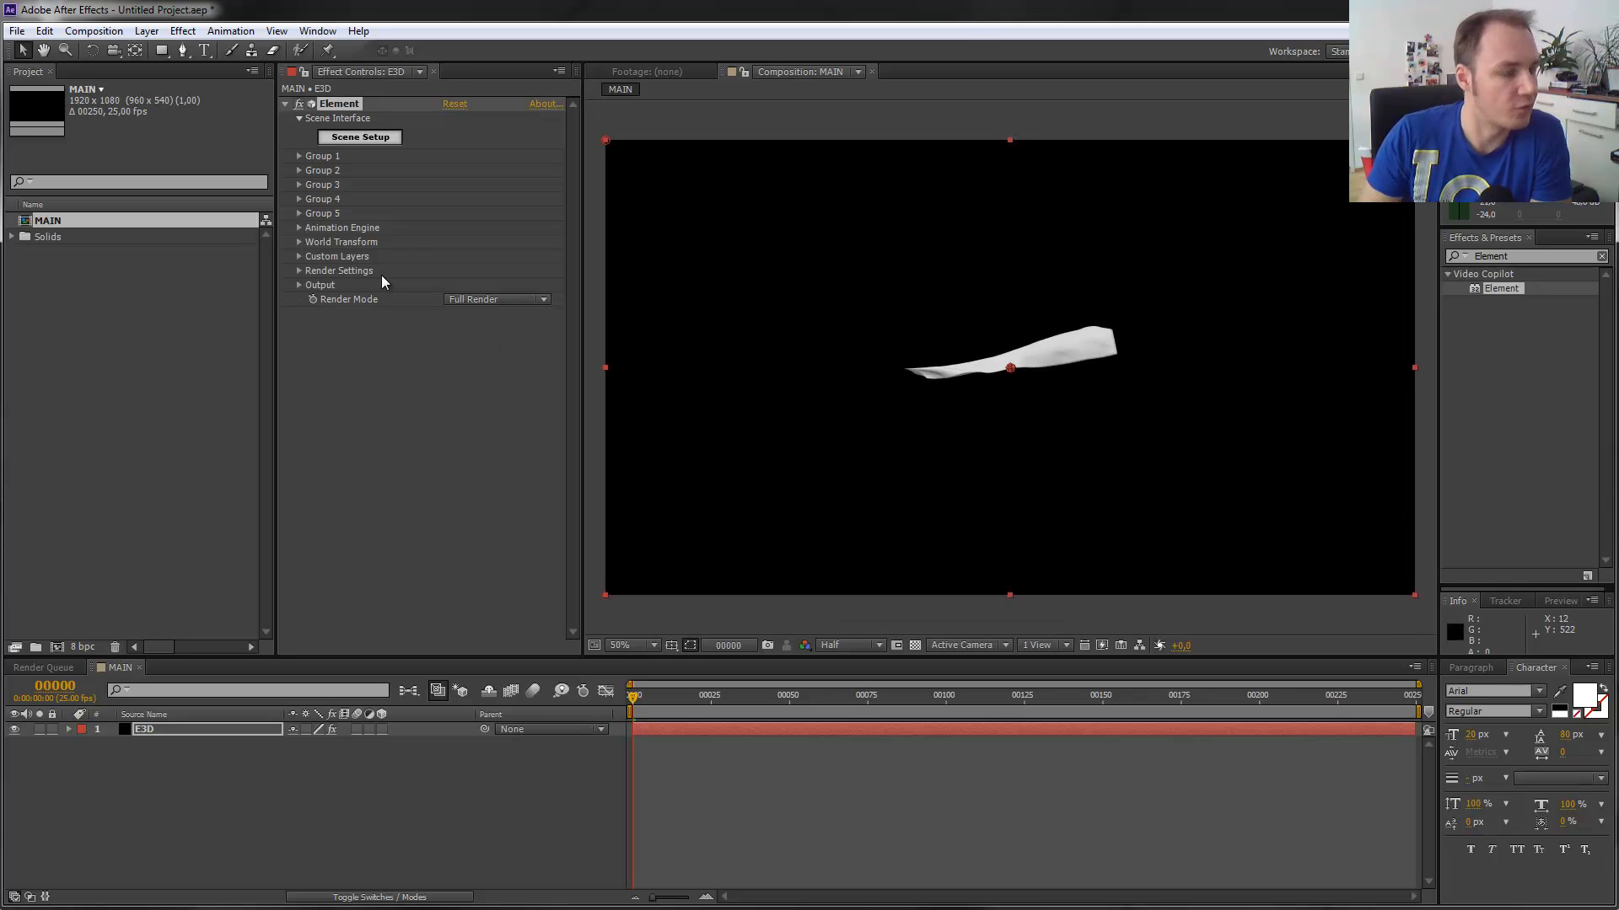
left_click(299, 157)
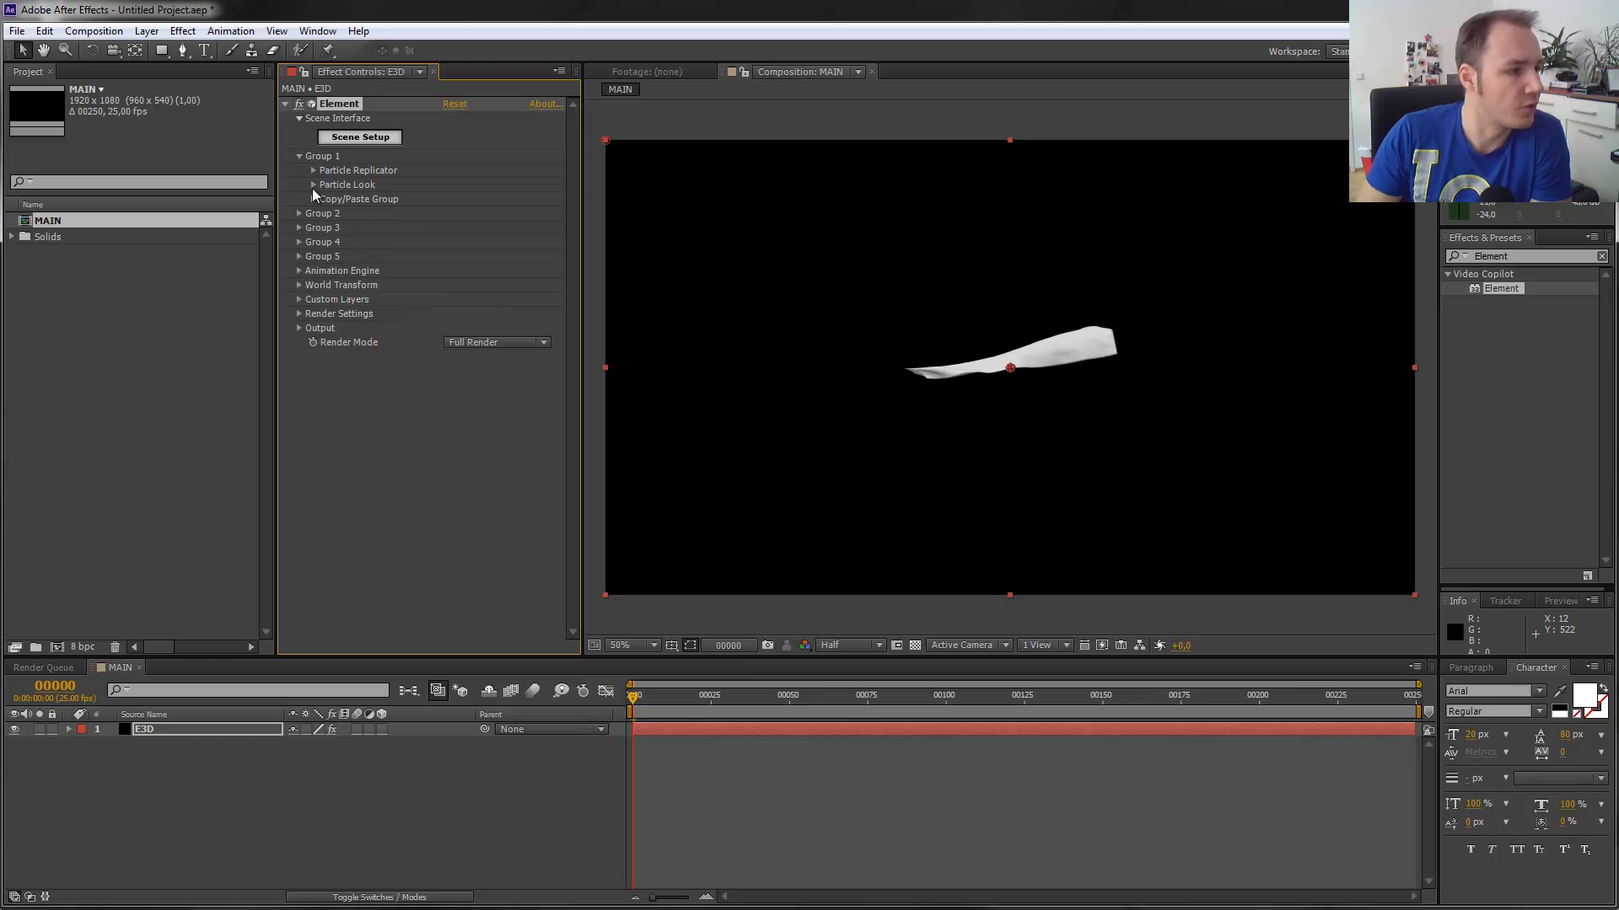
left_click(361, 137)
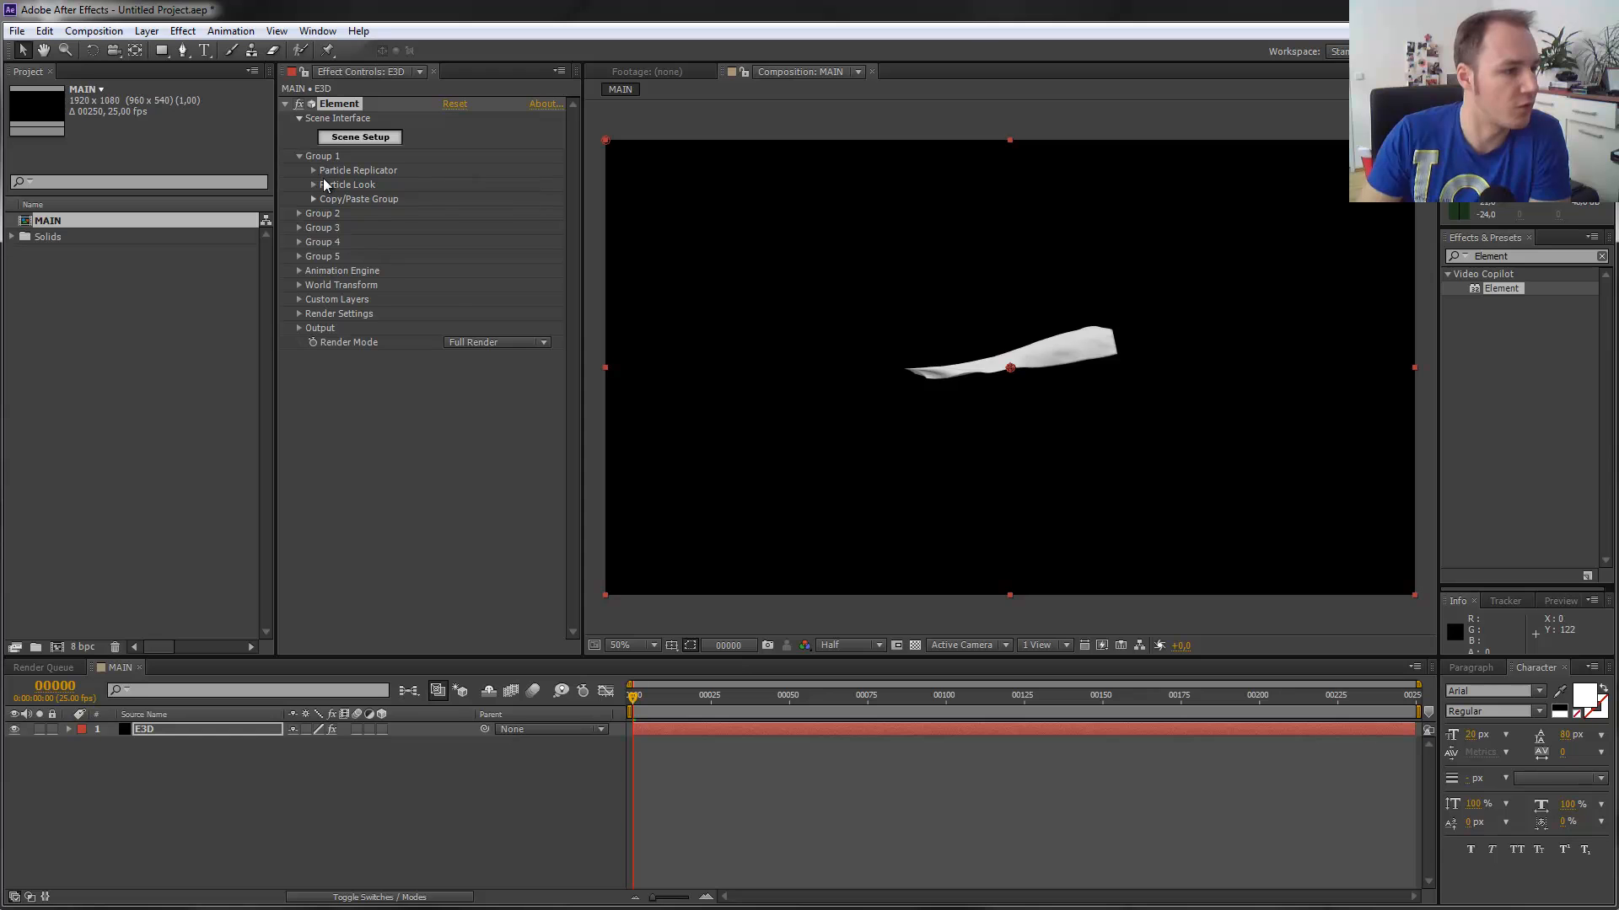
left_click(313, 171)
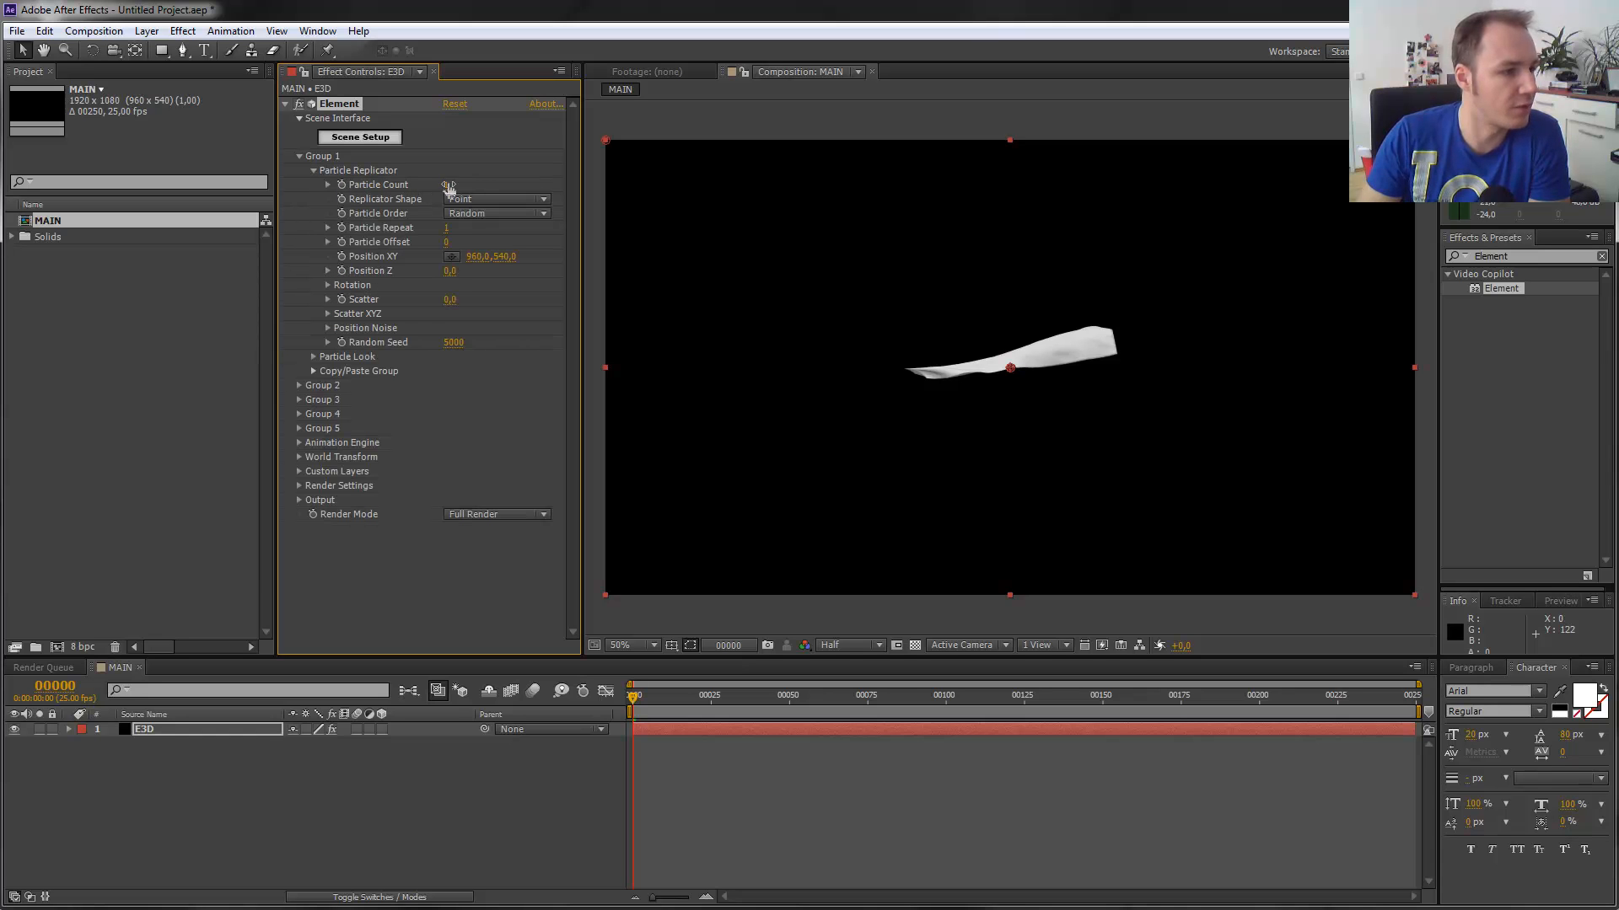
left_click(448, 185)
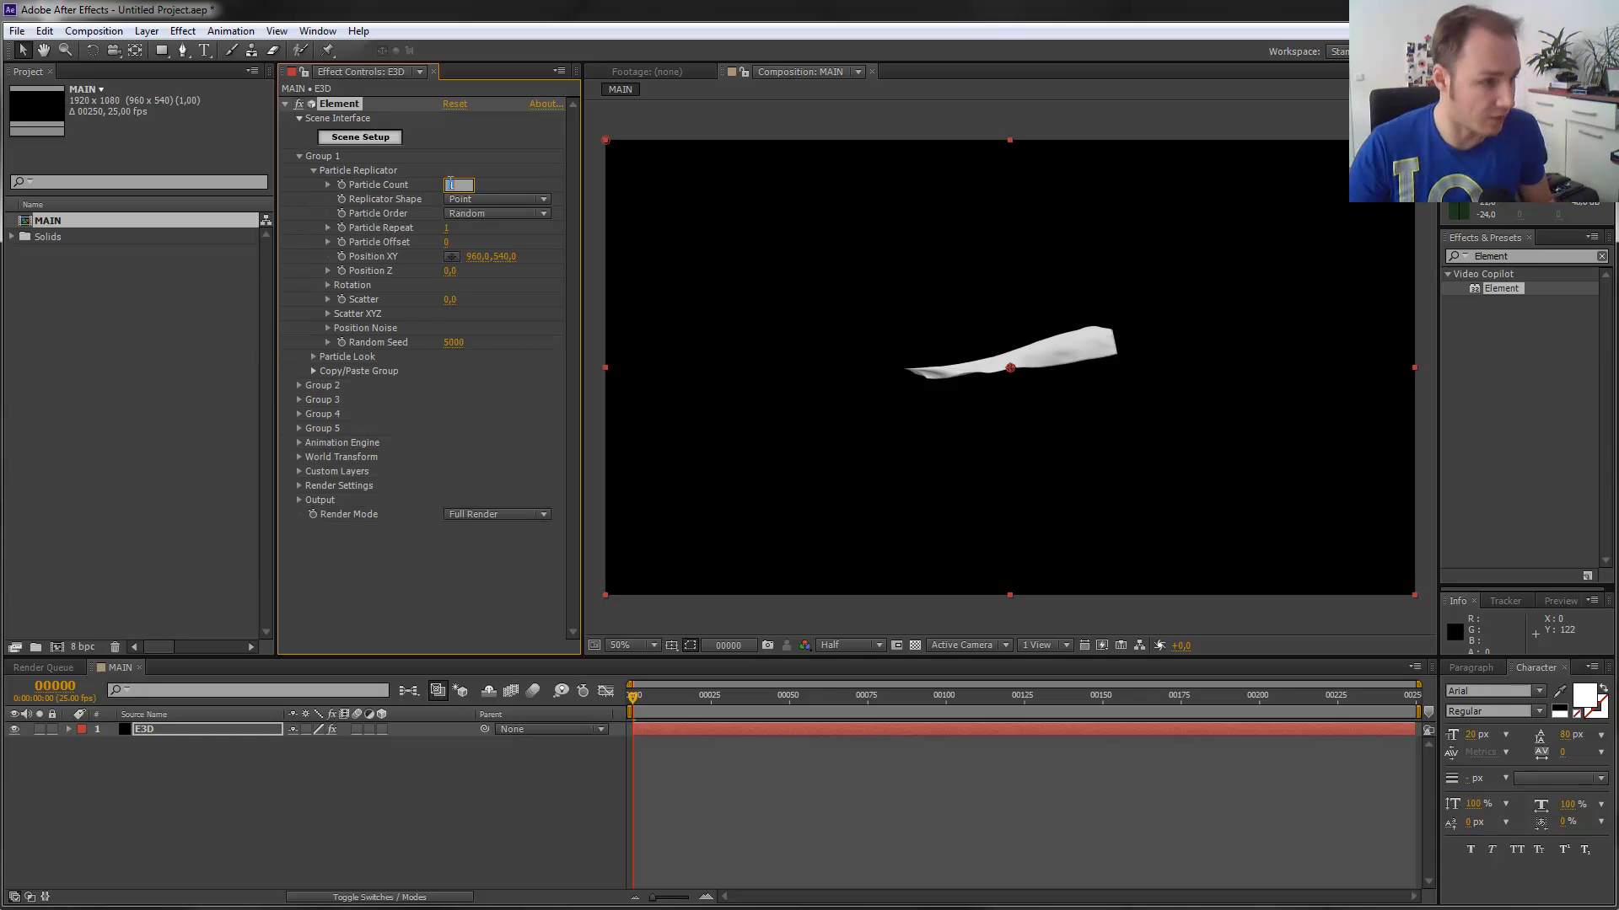
type("12")
left_click(470, 614)
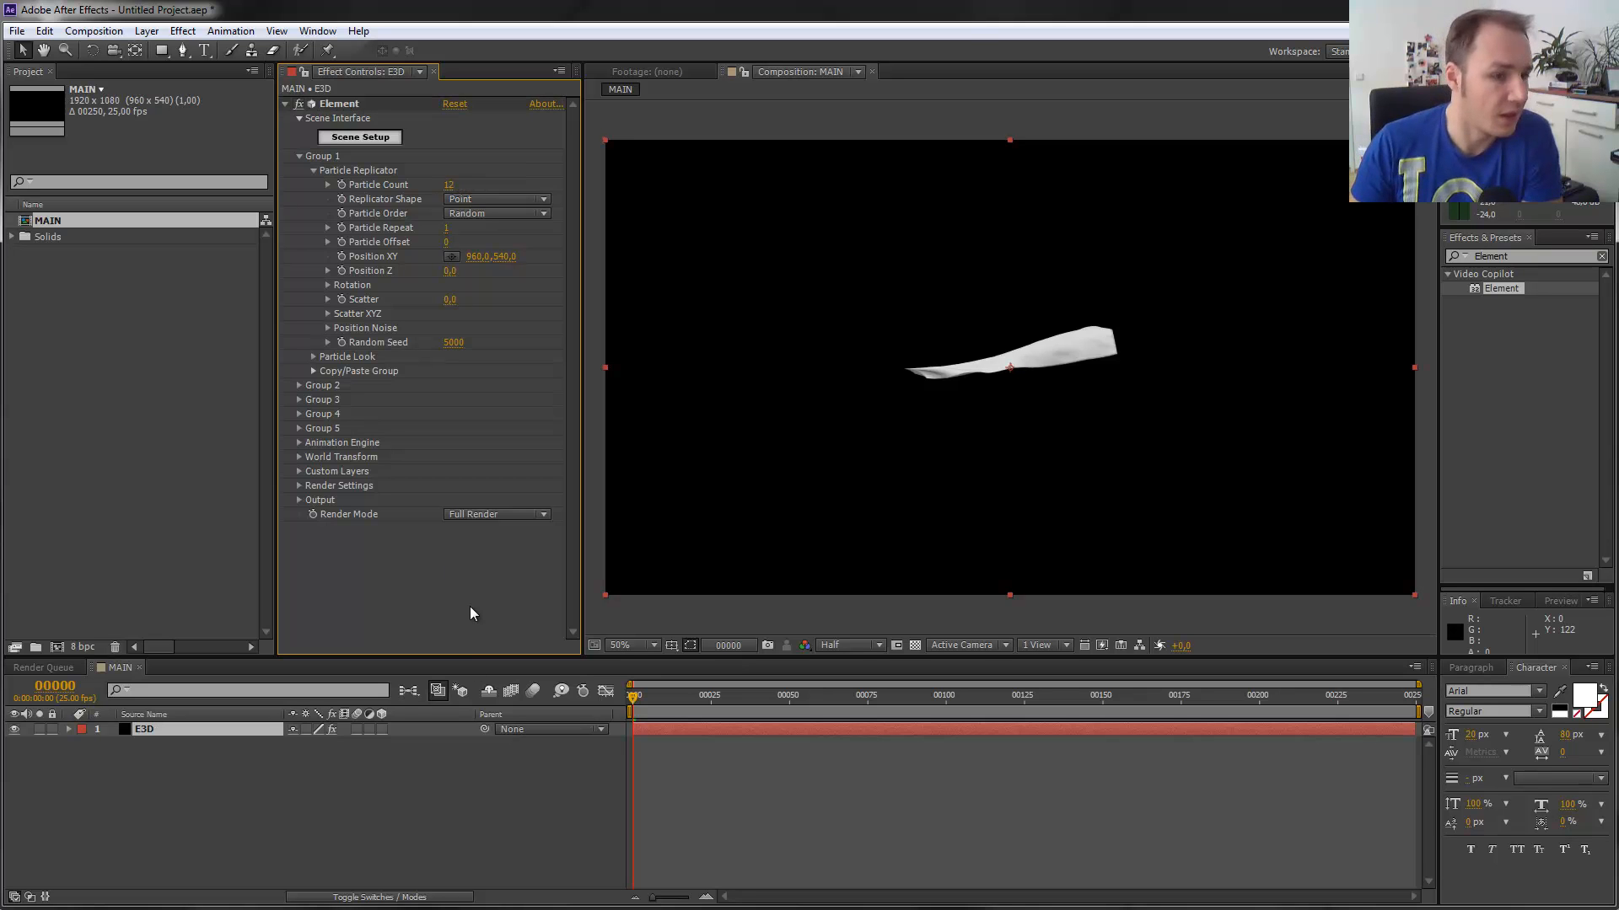
left_click(493, 203)
left_click(486, 292)
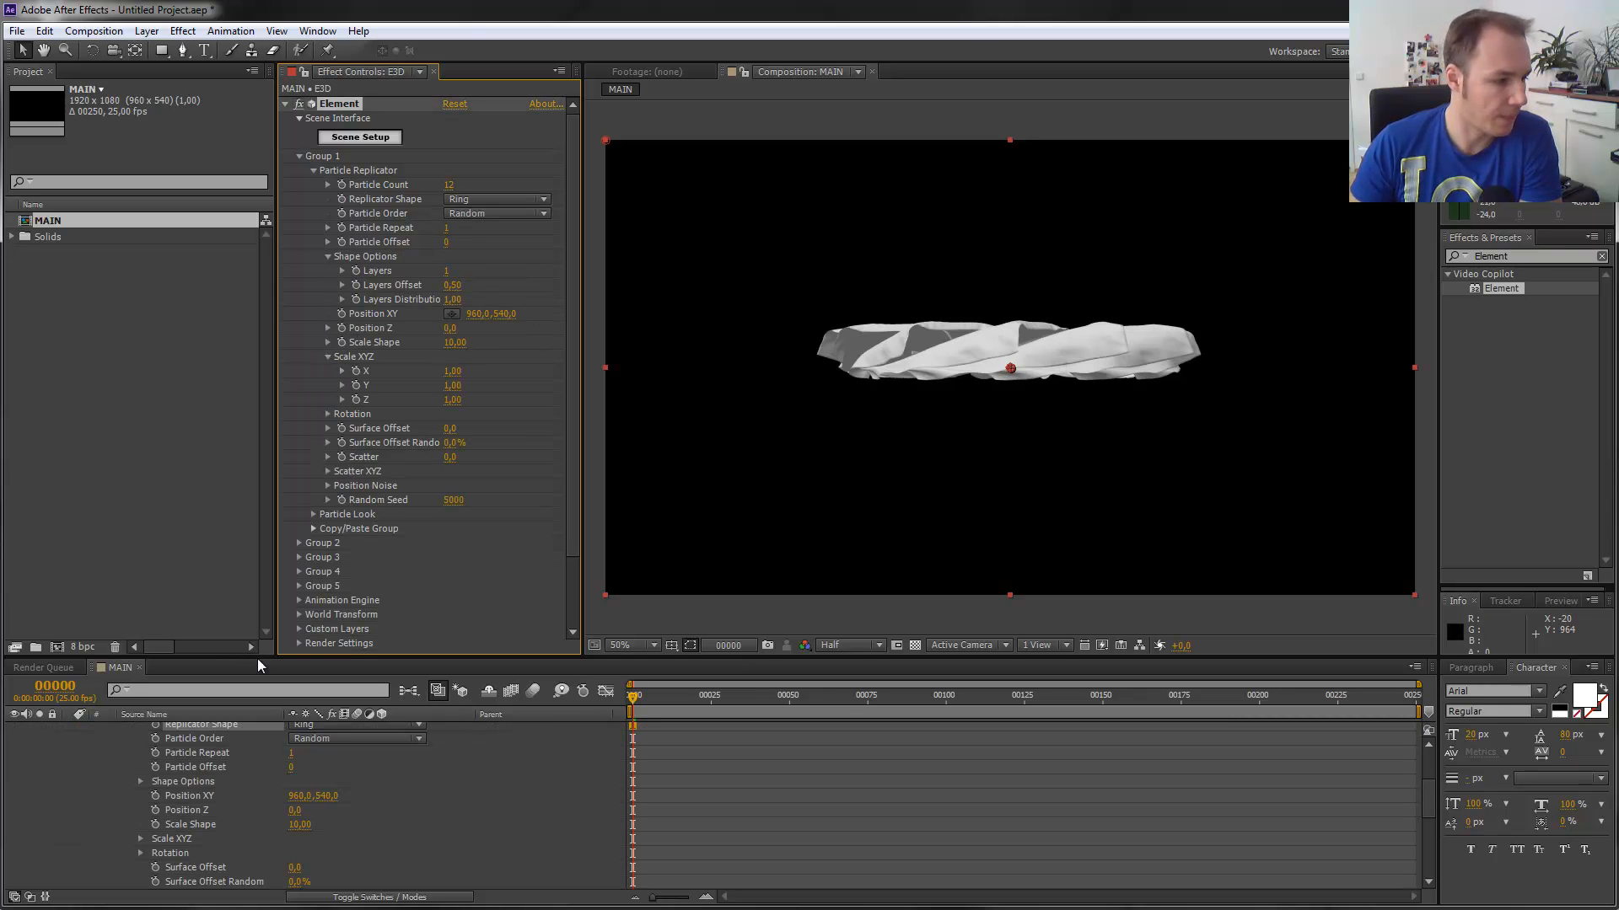
Enlarge the timeline area and add a Two-Node Camera to the MAIN composition with the 35mm preset.
left_click_drag(258, 657, 258, 545)
left_click(147, 30)
mouse_move(158, 53)
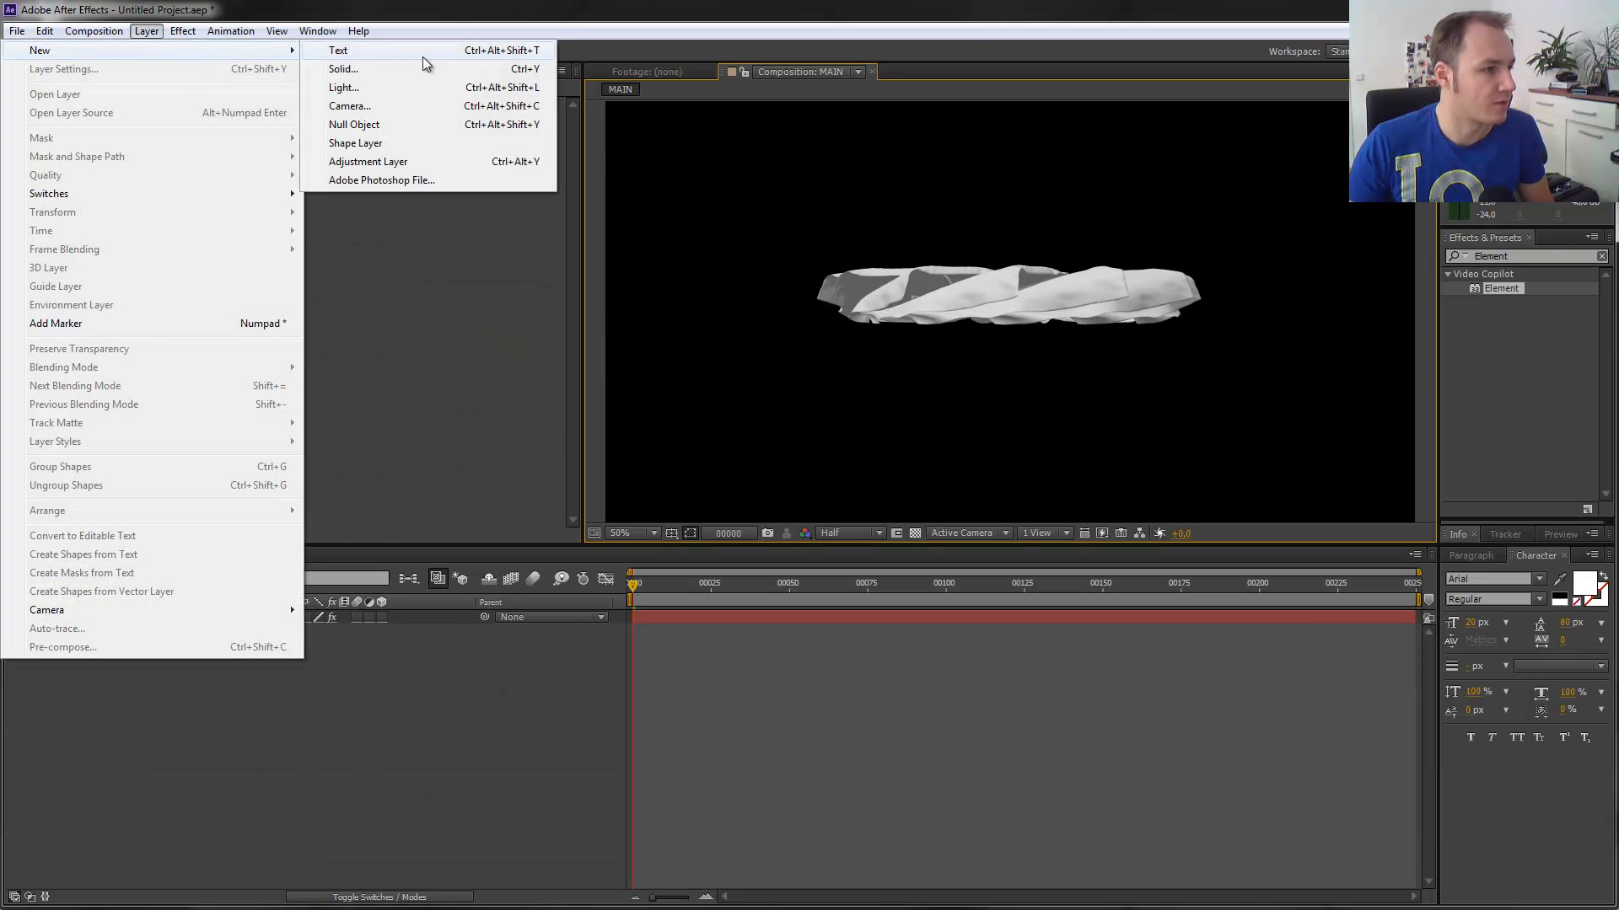
left_click(392, 108)
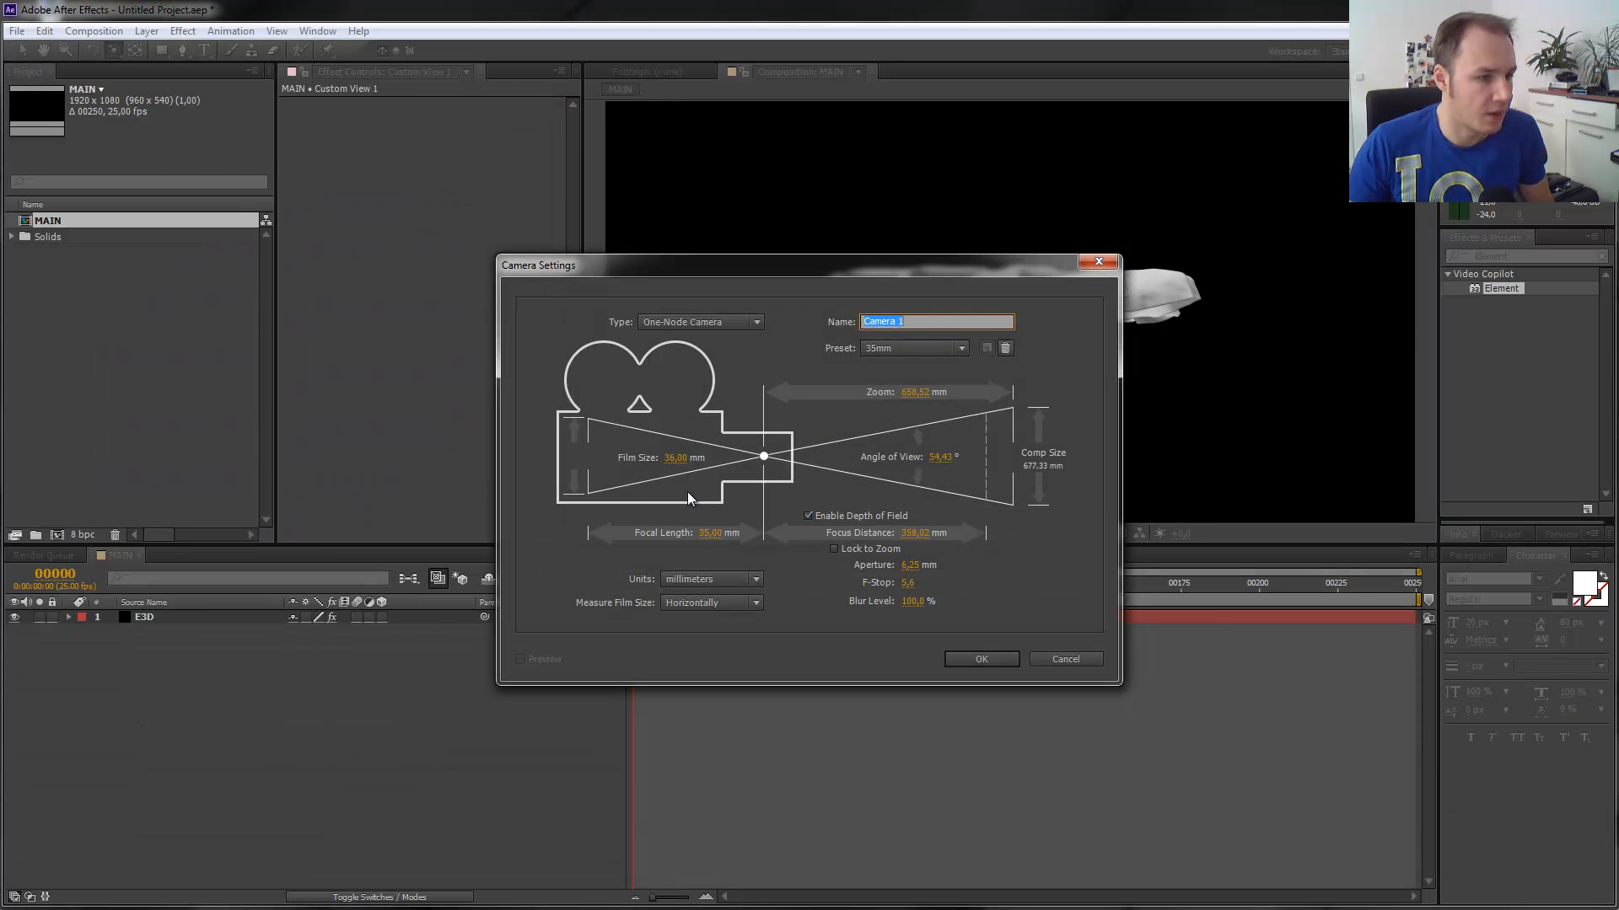
left_click(742, 322)
left_click(738, 360)
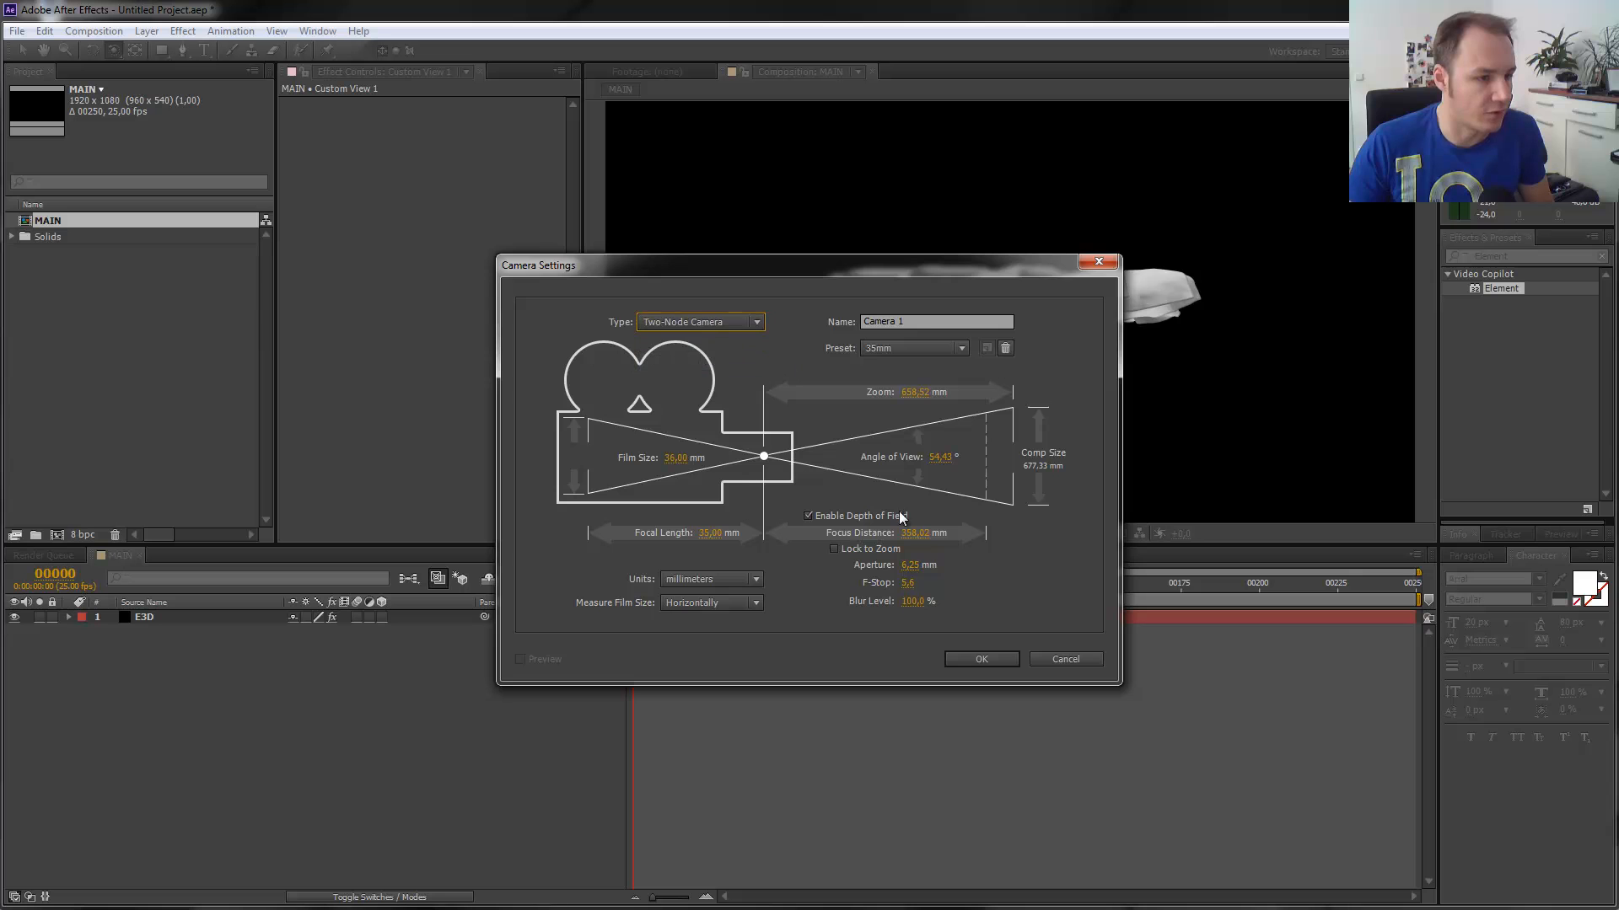
left_click(980, 658)
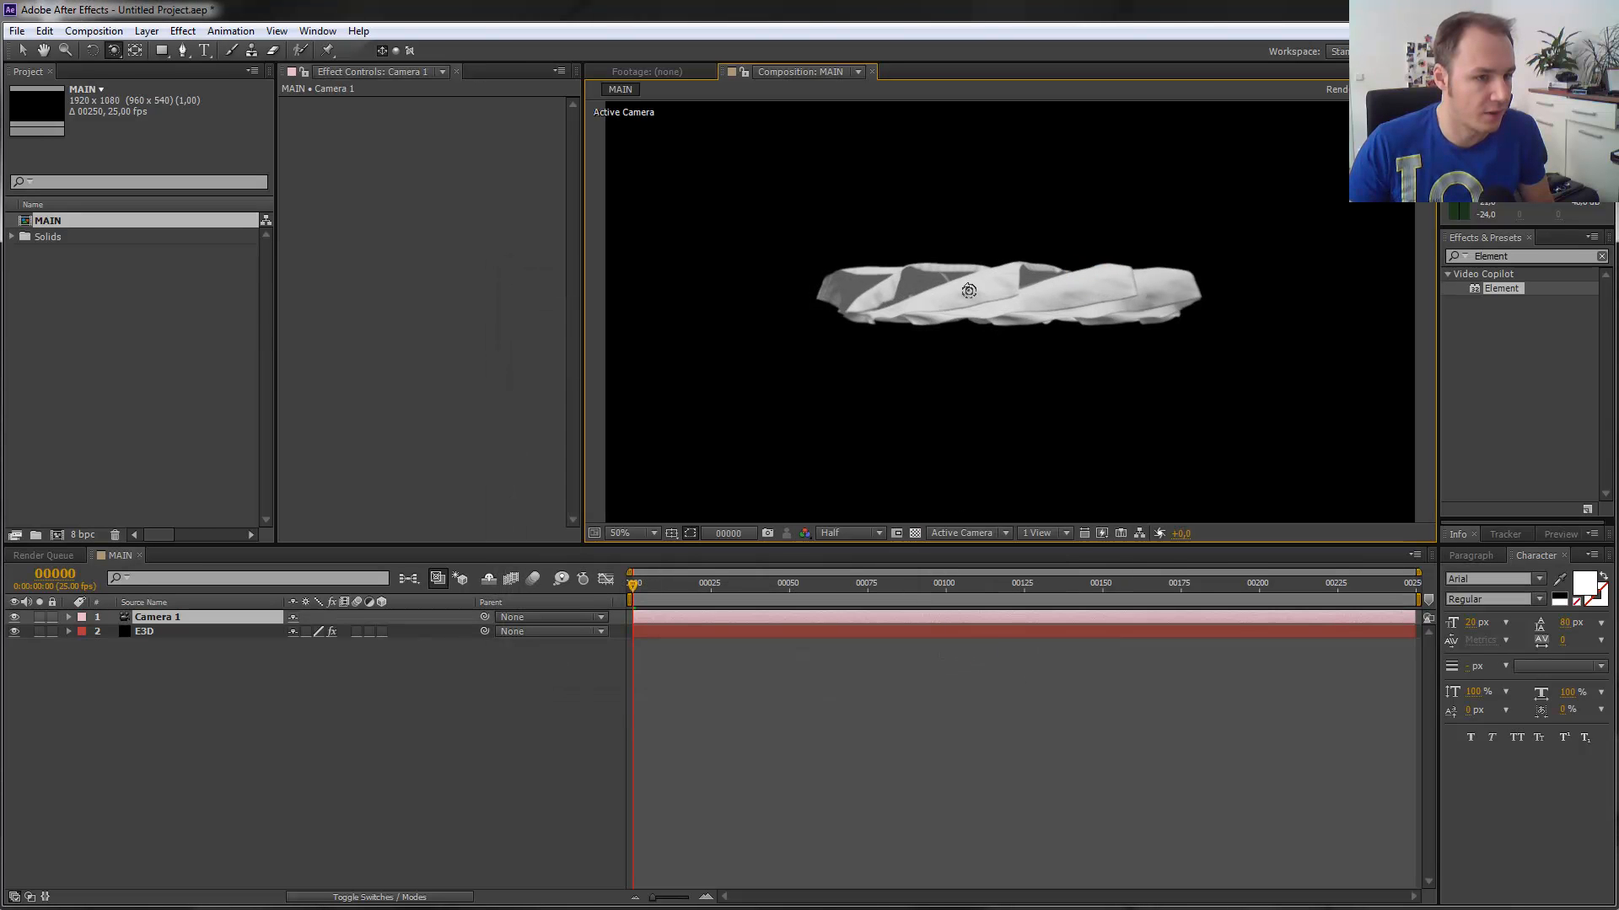
Turn off depth of field in the options of Camera 1.
key("a")
key("a")
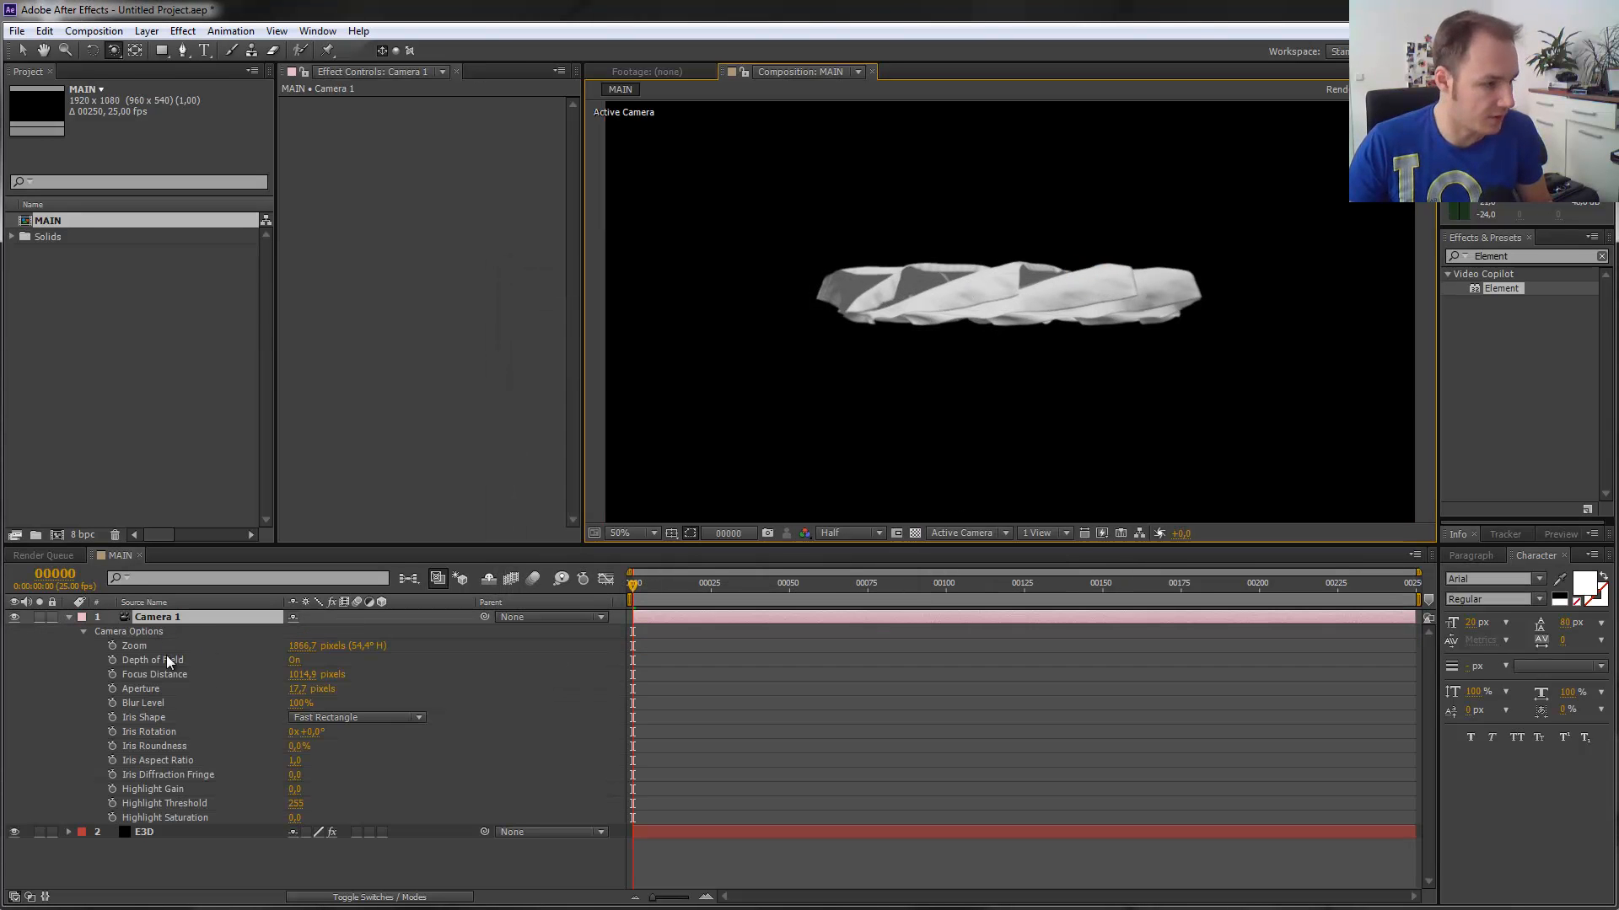
left_click(297, 663)
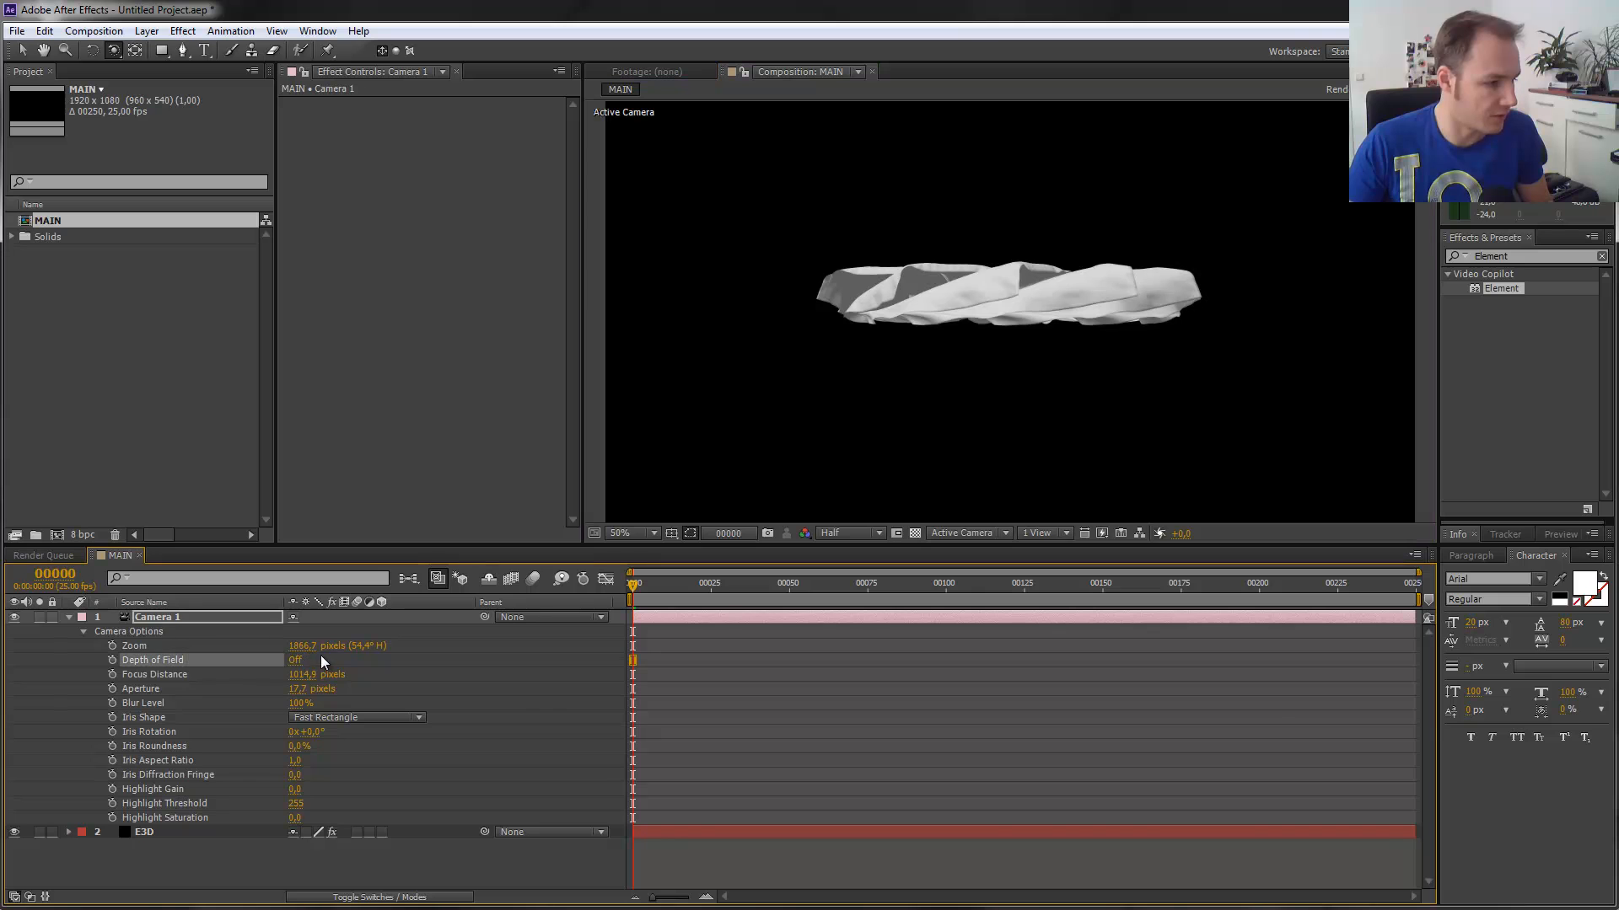
left_click(69, 618)
Orbit the camera to look down on the cloth ring and scrub to frame 214 to check the motion.
left_click_drag(1010, 295, 1036, 403)
left_click_drag(674, 584, 1303, 585)
mouse_move(1051, 319)
left_mouse_down()
mouse_move(1045, 254)
mouse_move(1019, 363)
mouse_move(1019, 341)
left_mouse_up()
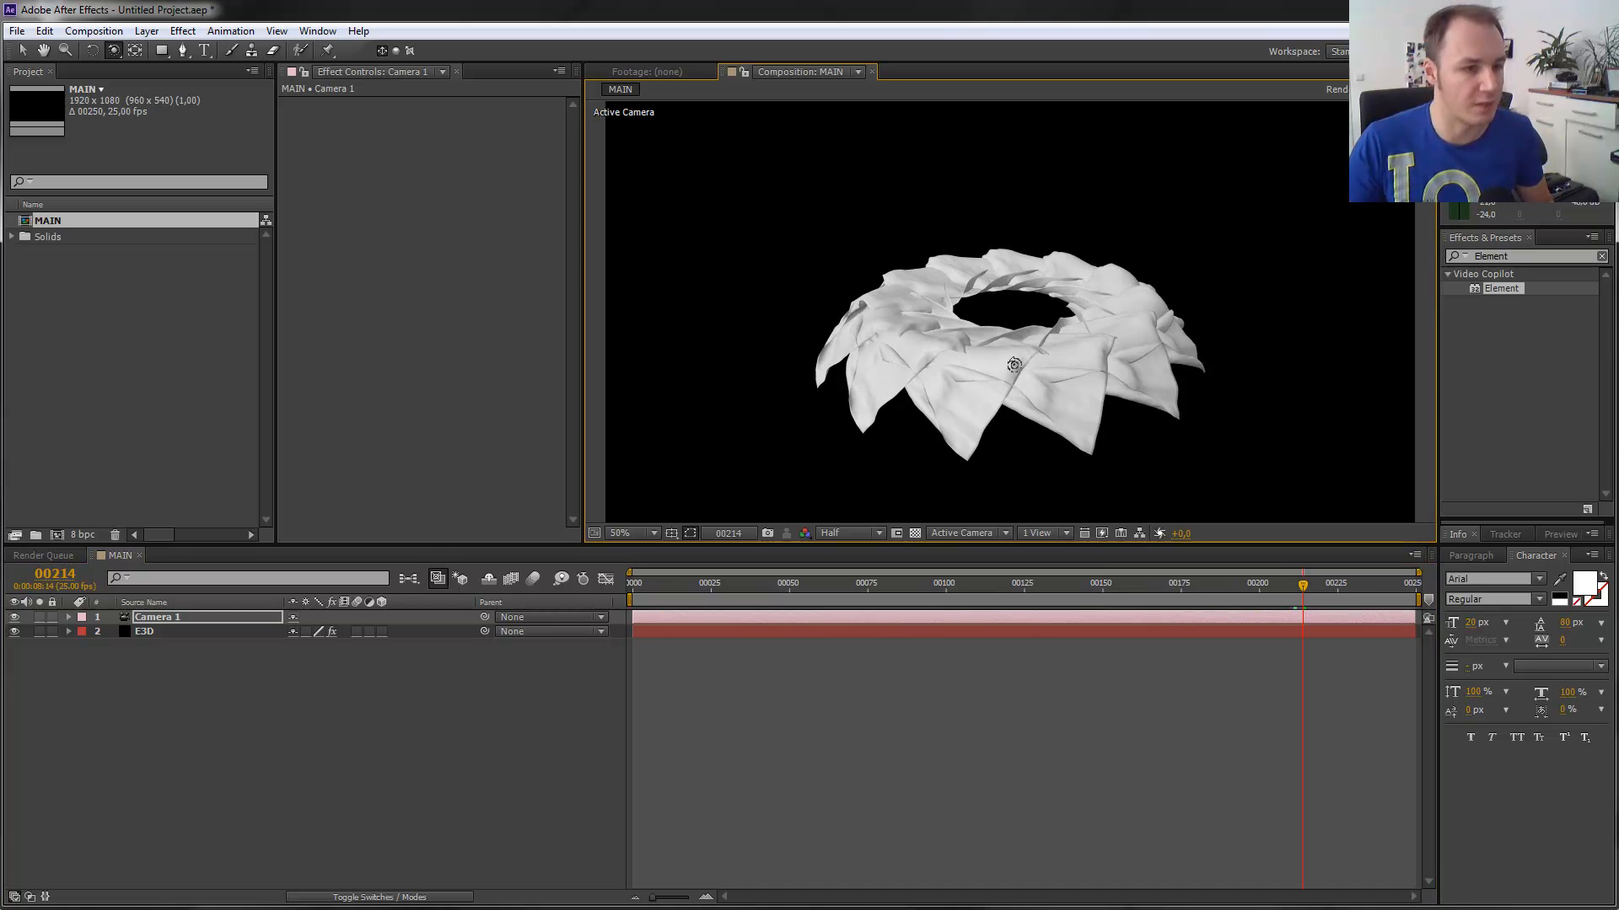
Enable keyframes on the E3D layer's Group 1 replicator rotation X and Y at frame 0.
left_click_drag(1309, 582, 594, 612)
left_click(253, 631)
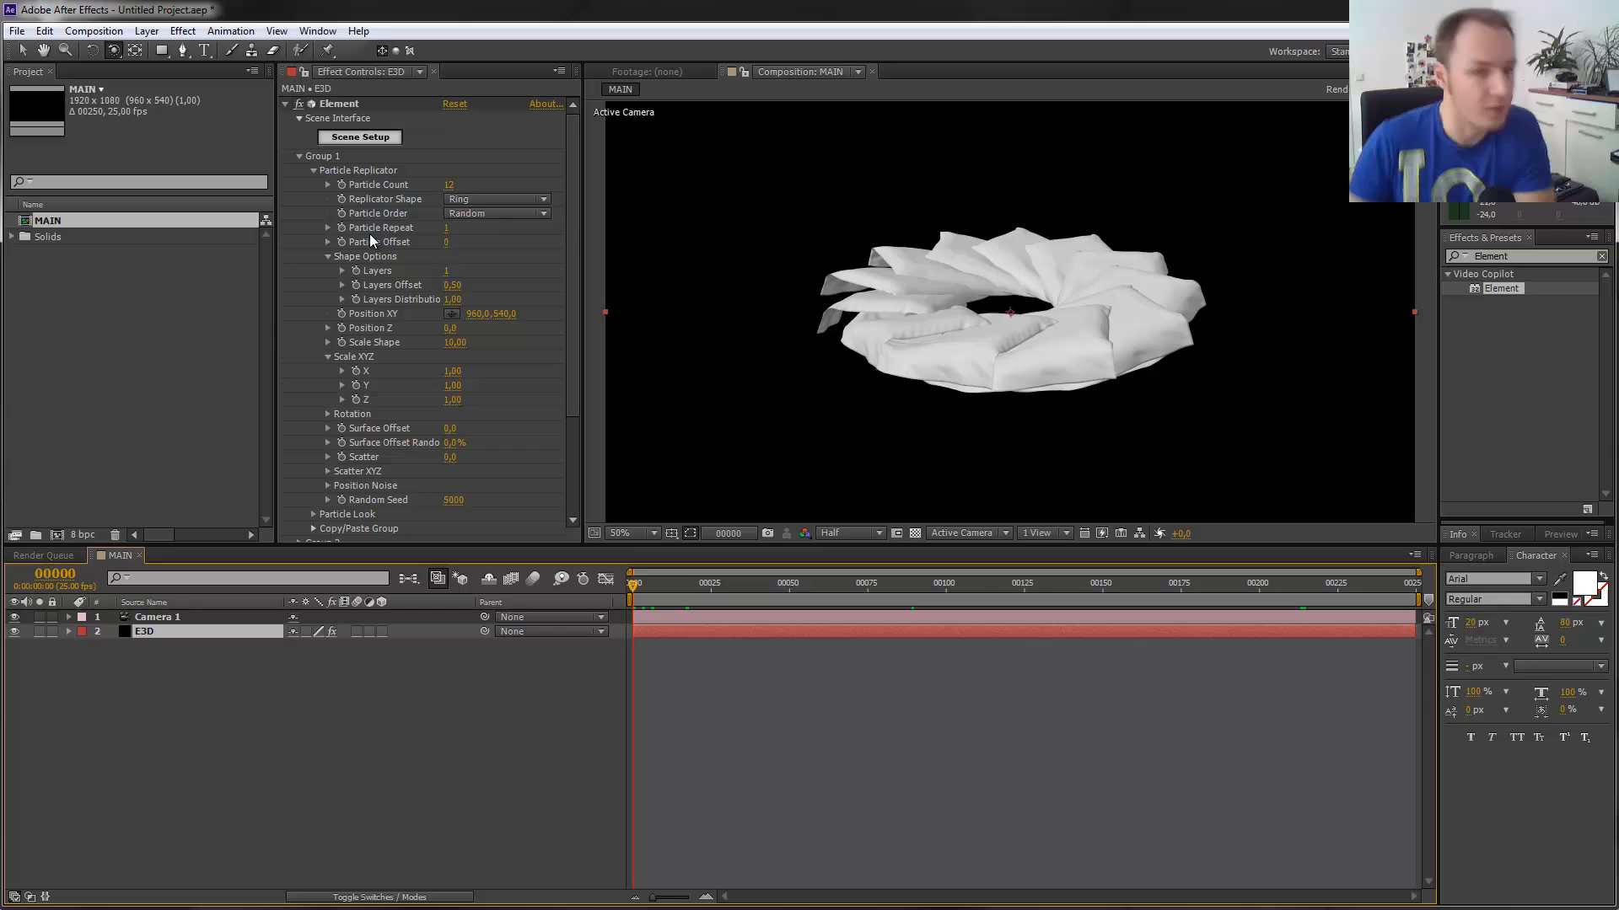
left_click(328, 414)
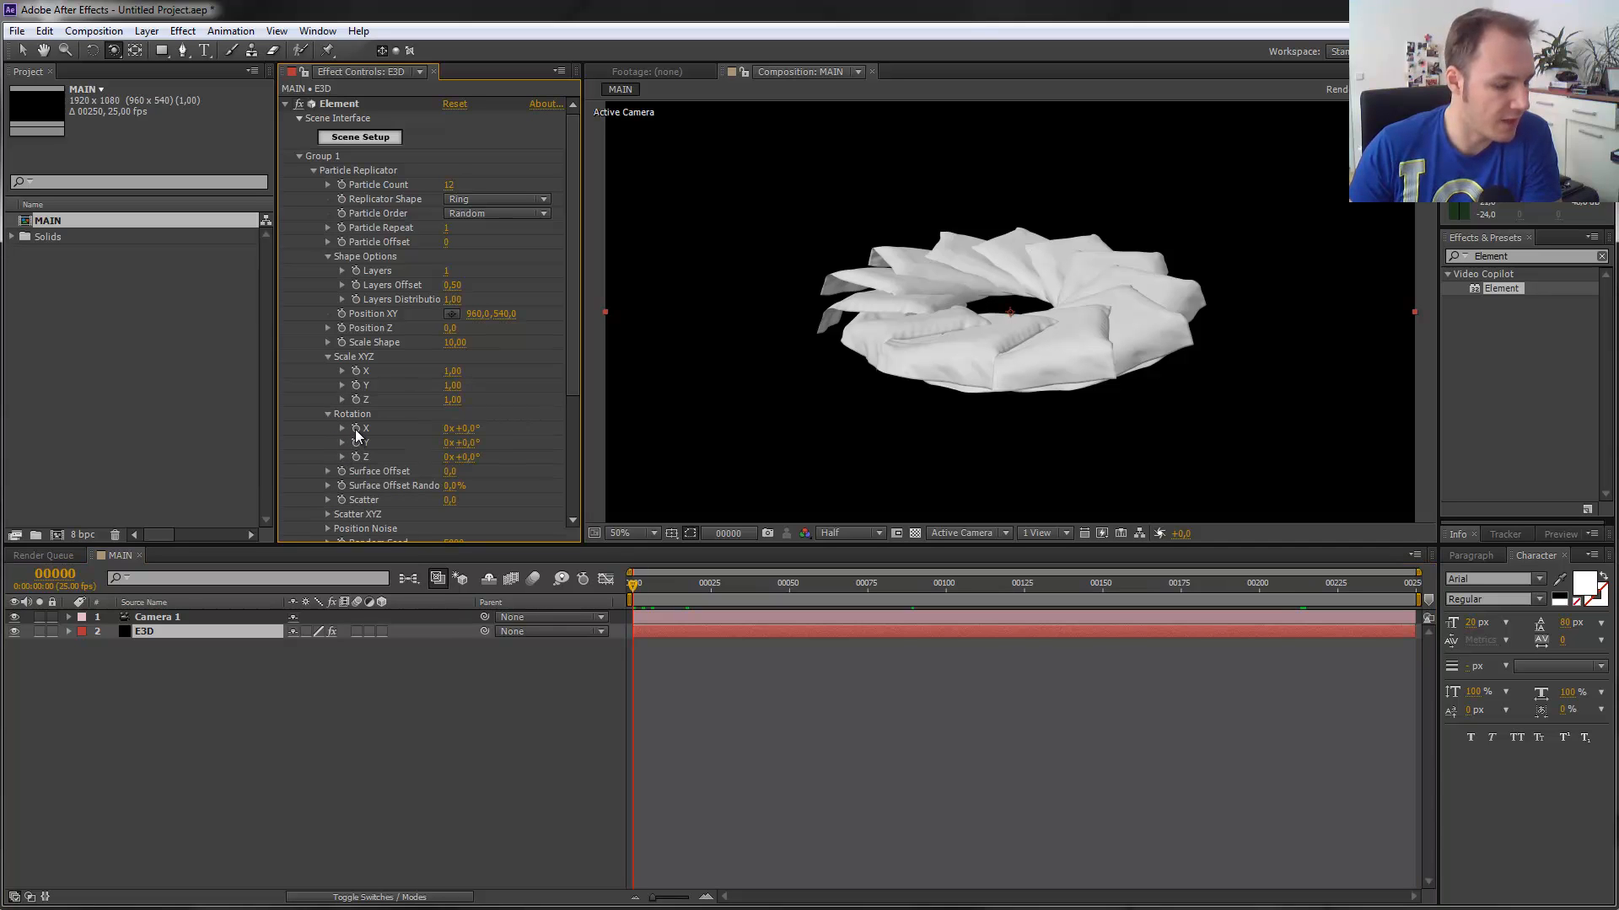
left_click(356, 429)
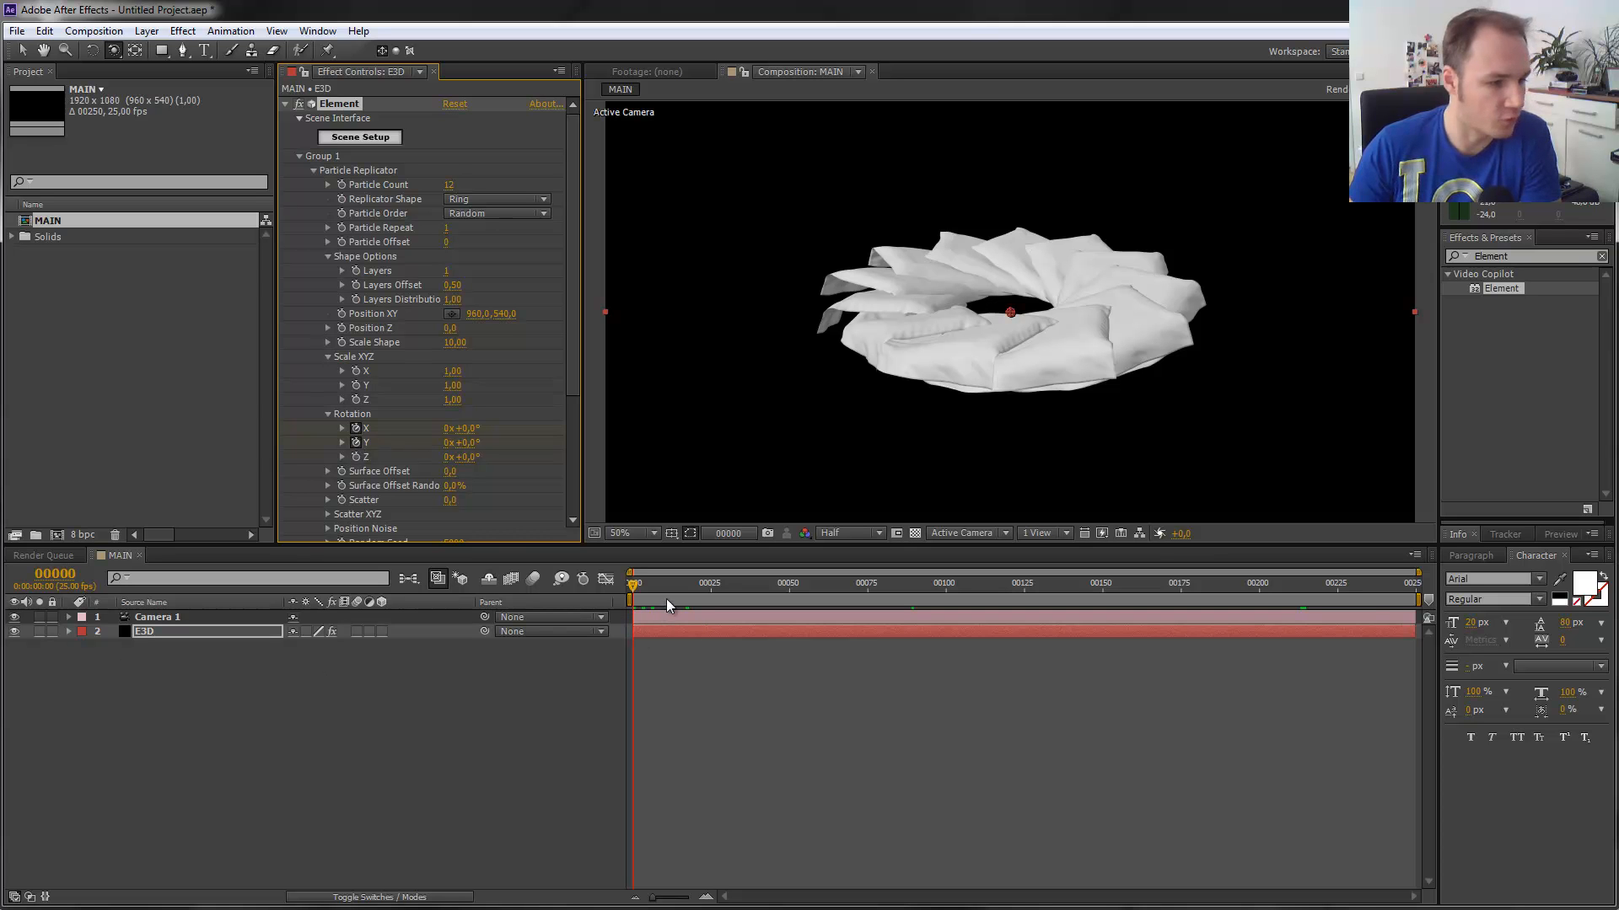
At frame 249, set the replicator's X rotation to 1 revolution and Y rotation to 2, and scrub to preview the spin.
left_click_drag(1375, 584, 1428, 583)
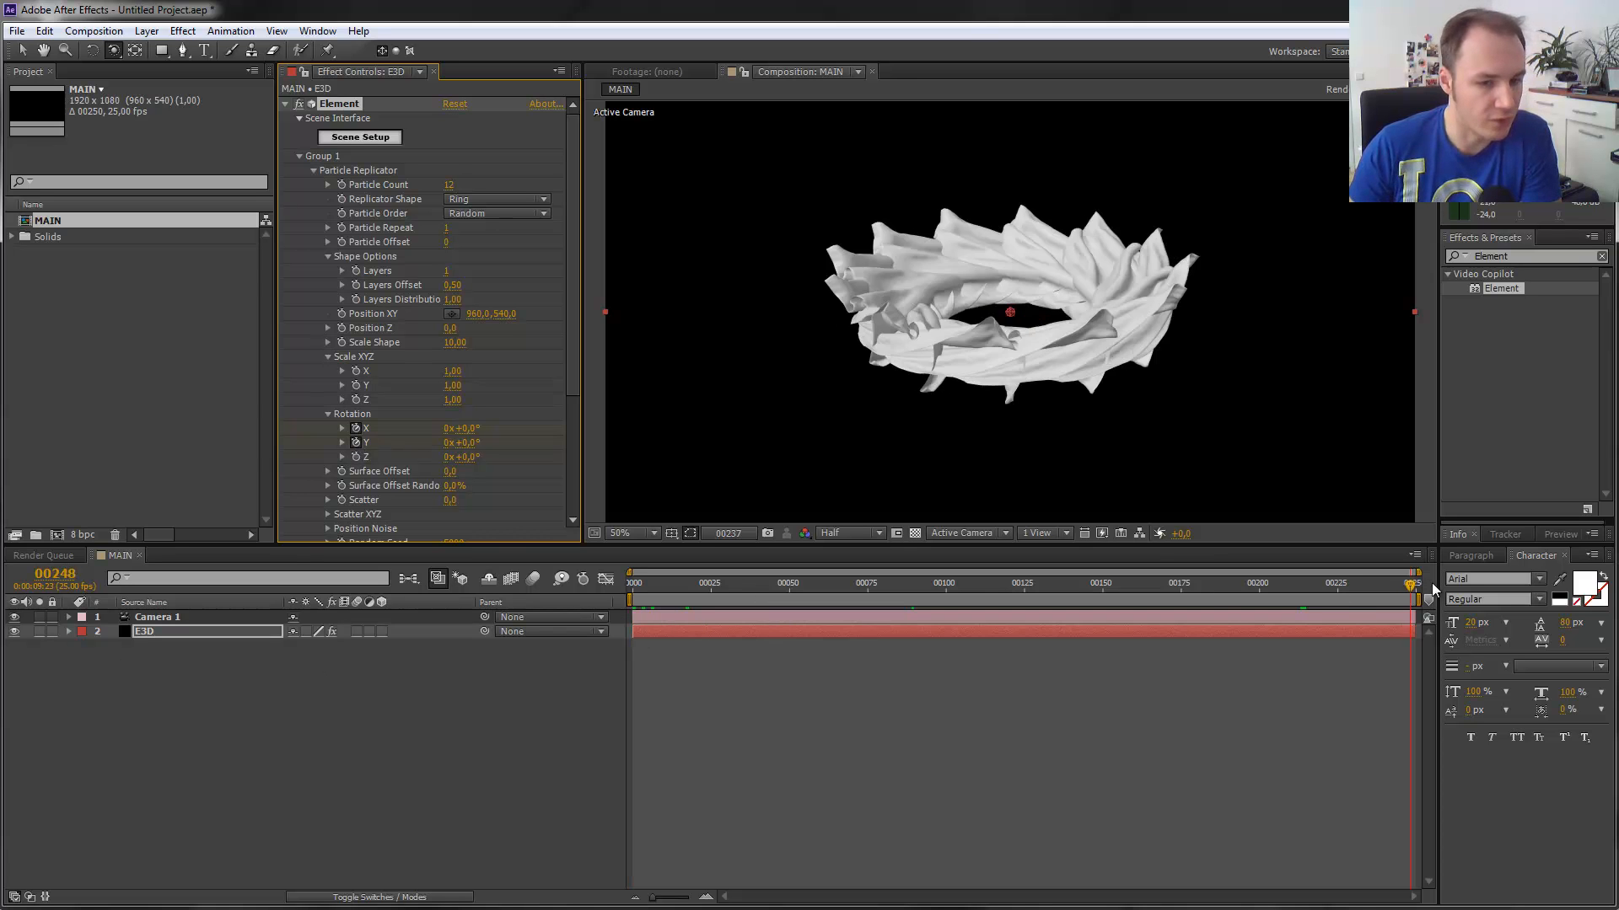
left_click(452, 429)
type("1")
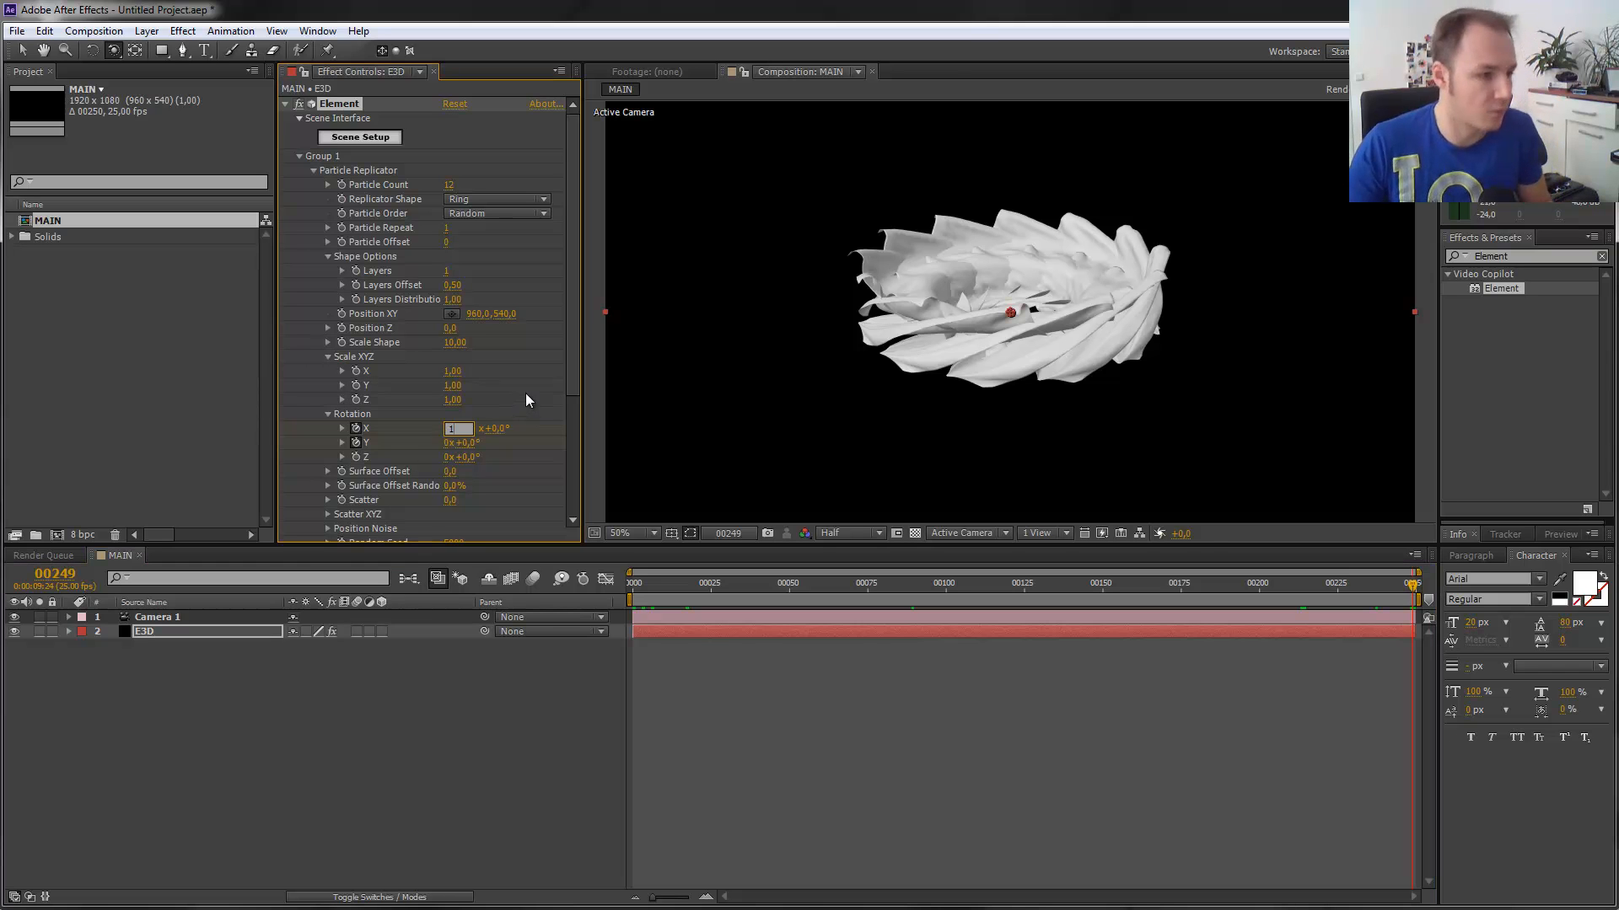
key("Return")
type("2")
key("Return")
left_click_drag(1388, 586, 783, 594)
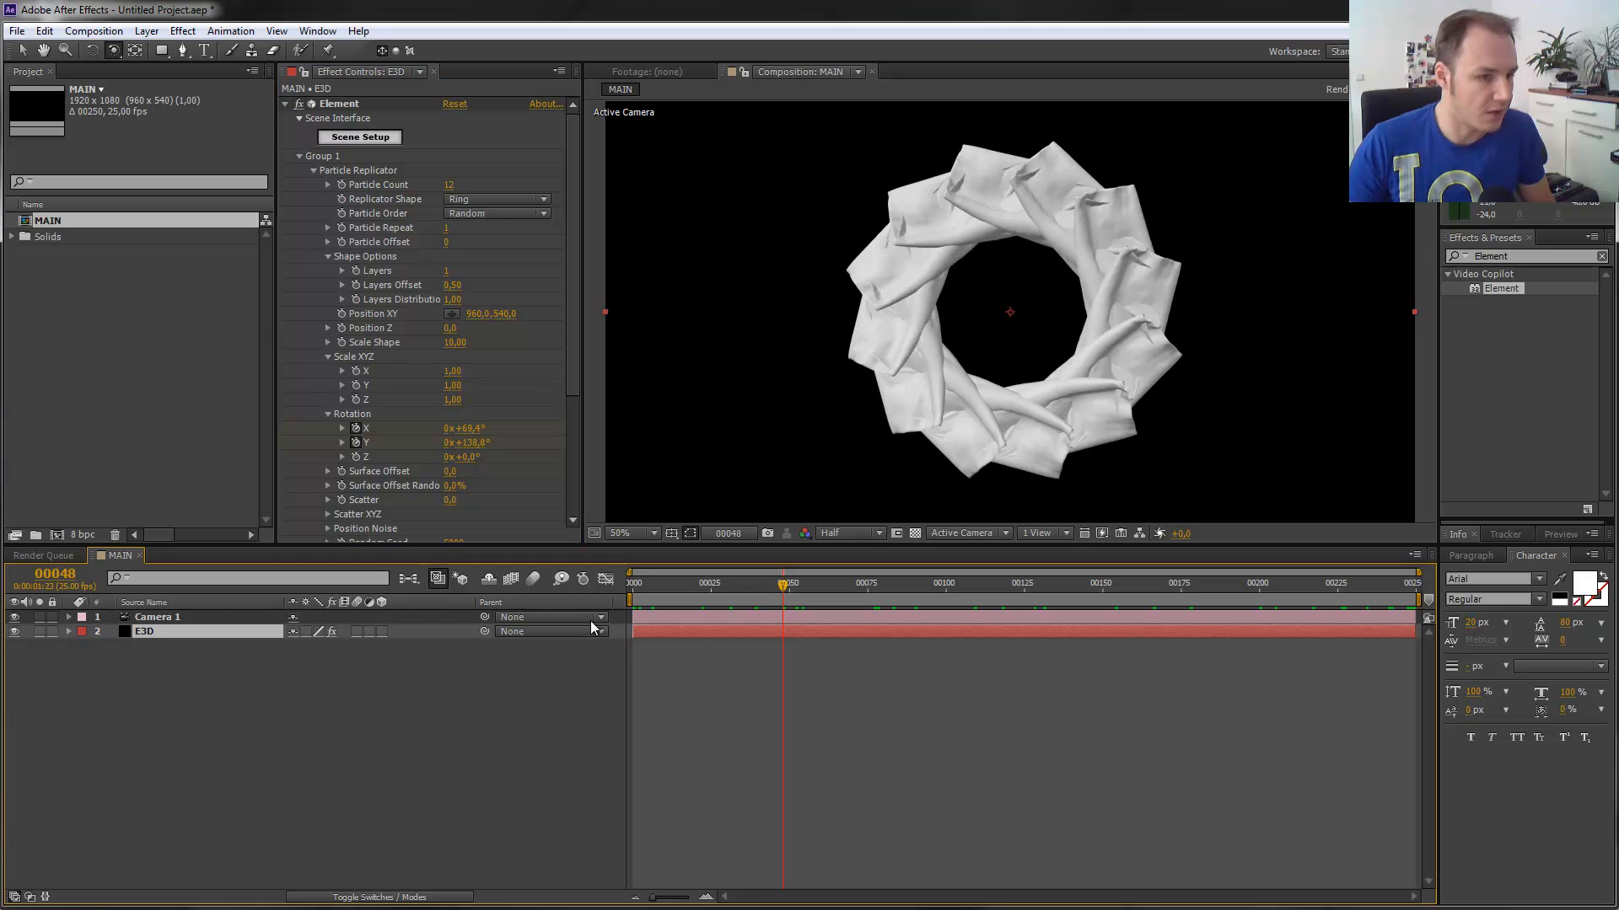
Show the E3D layer's keyframes and apply Easy Ease Out to the first X and Y rotation keyframes.
left_click(187, 621)
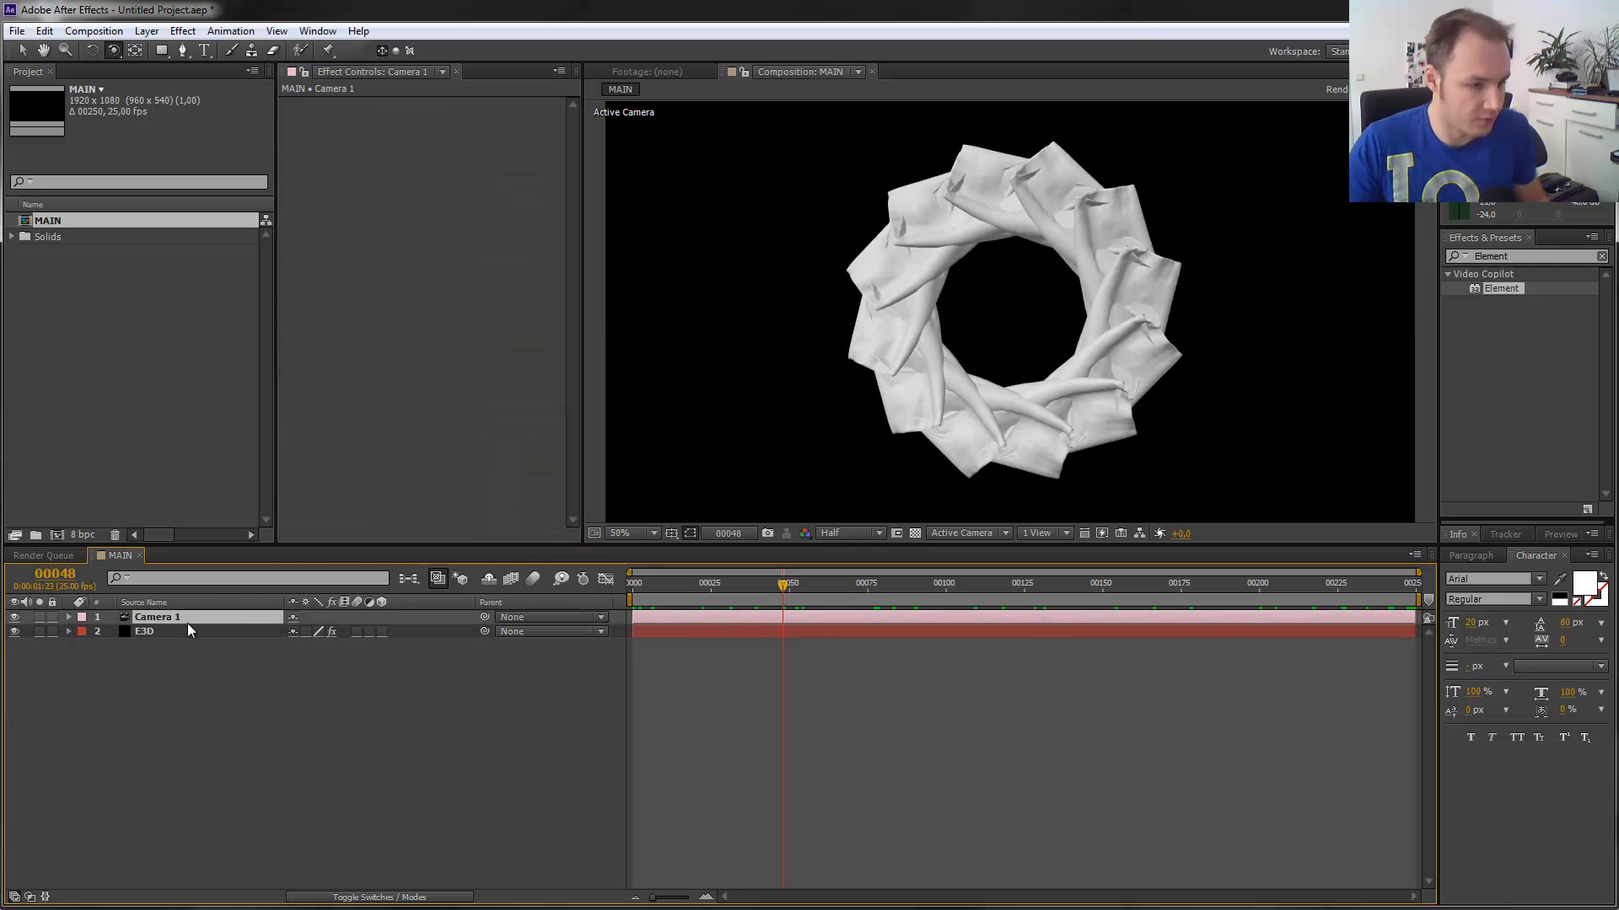
left_click(190, 634)
key("u")
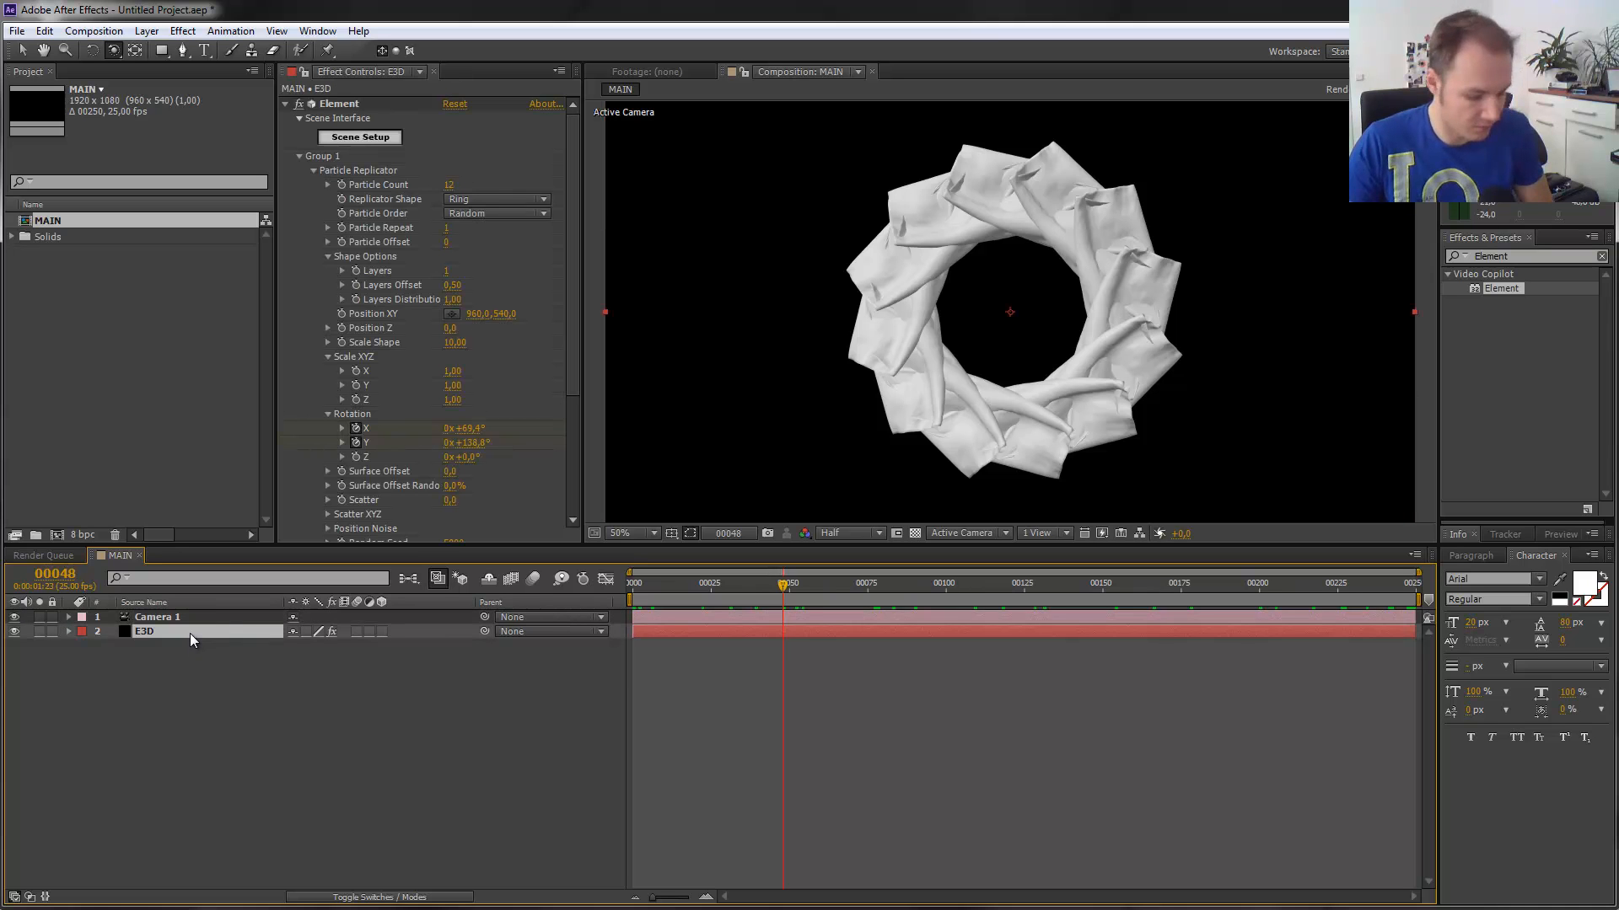
left_click_drag(641, 656, 630, 672)
right_click(634, 668)
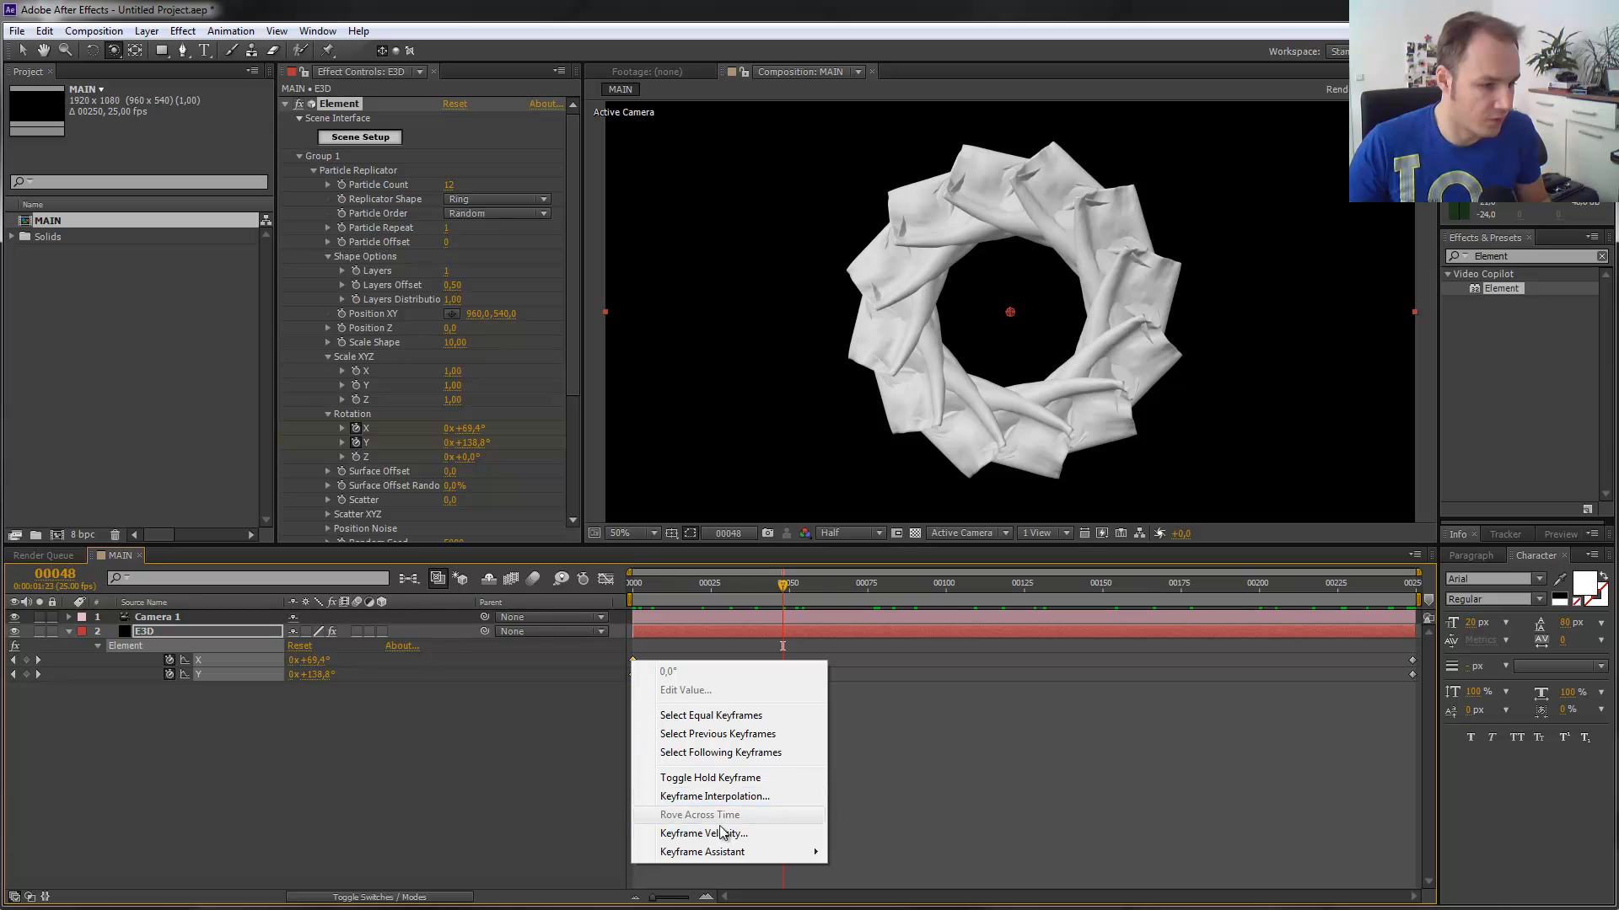
mouse_move(721, 853)
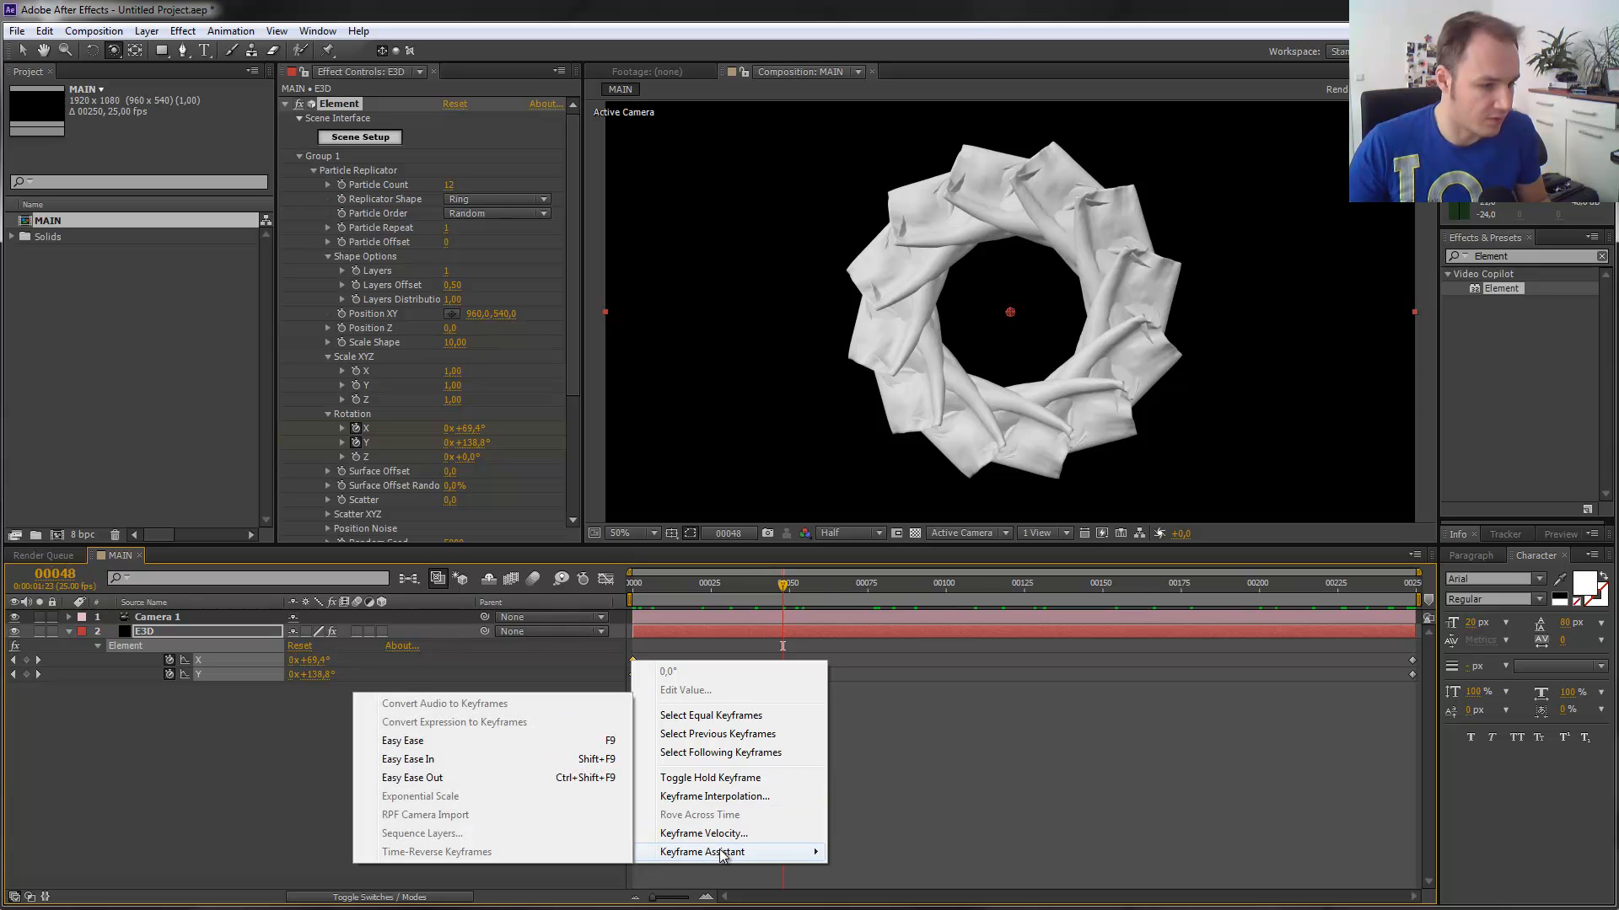
left_click(409, 779)
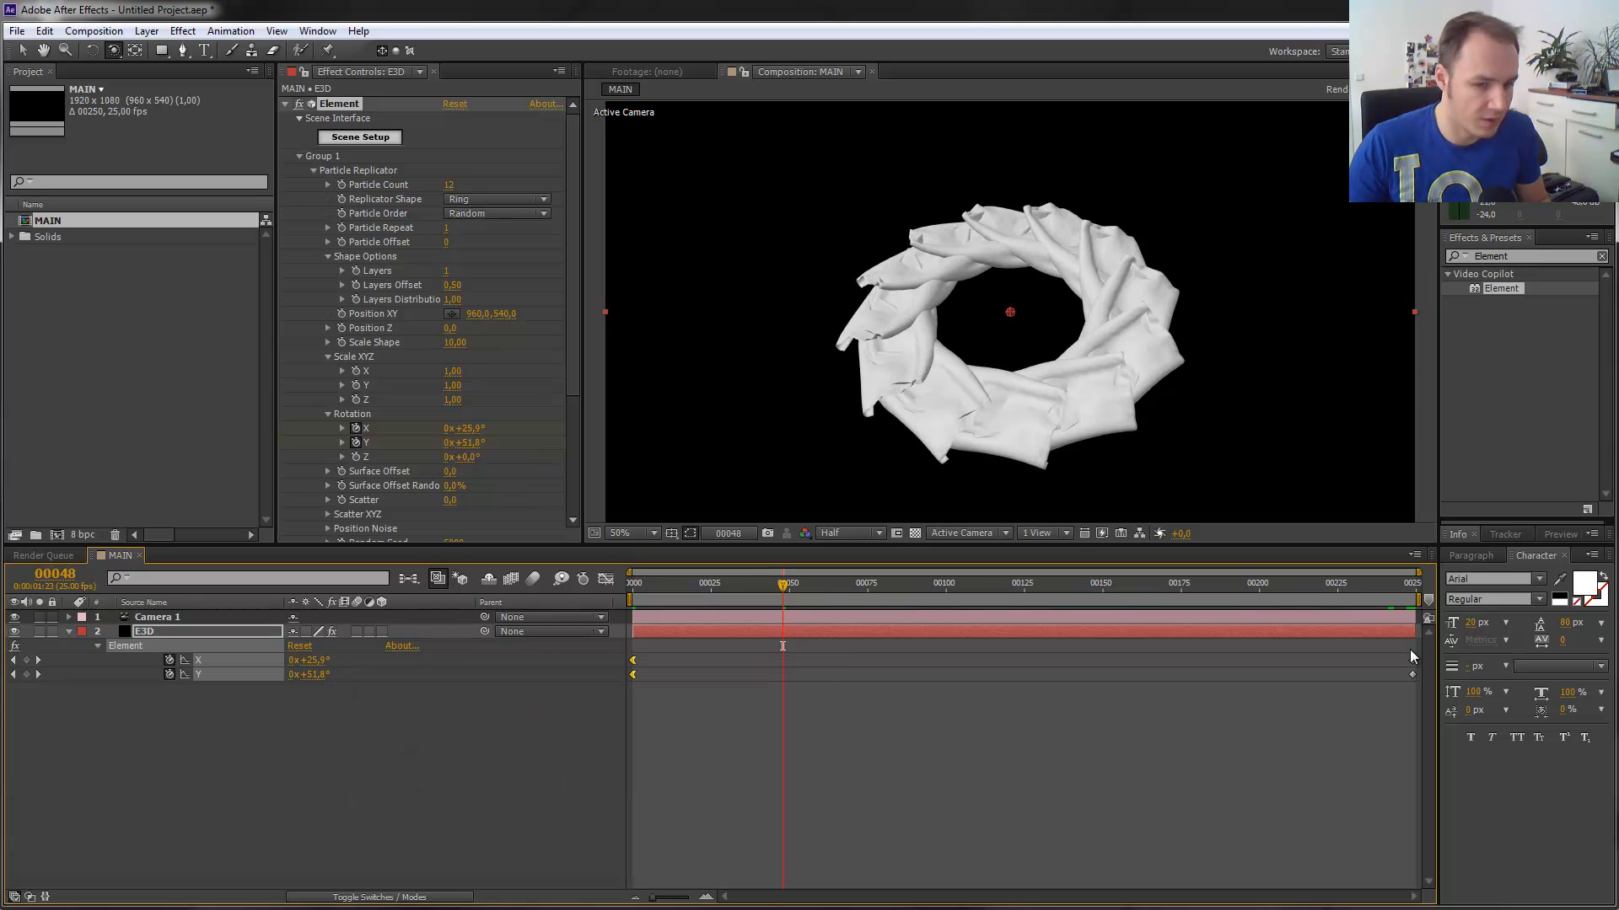
Apply Easy Ease In to the last X and Y rotation keyframes, scrub through the spin and return to frame 0.
left_click_drag(1403, 654, 1417, 682)
right_click(1413, 674)
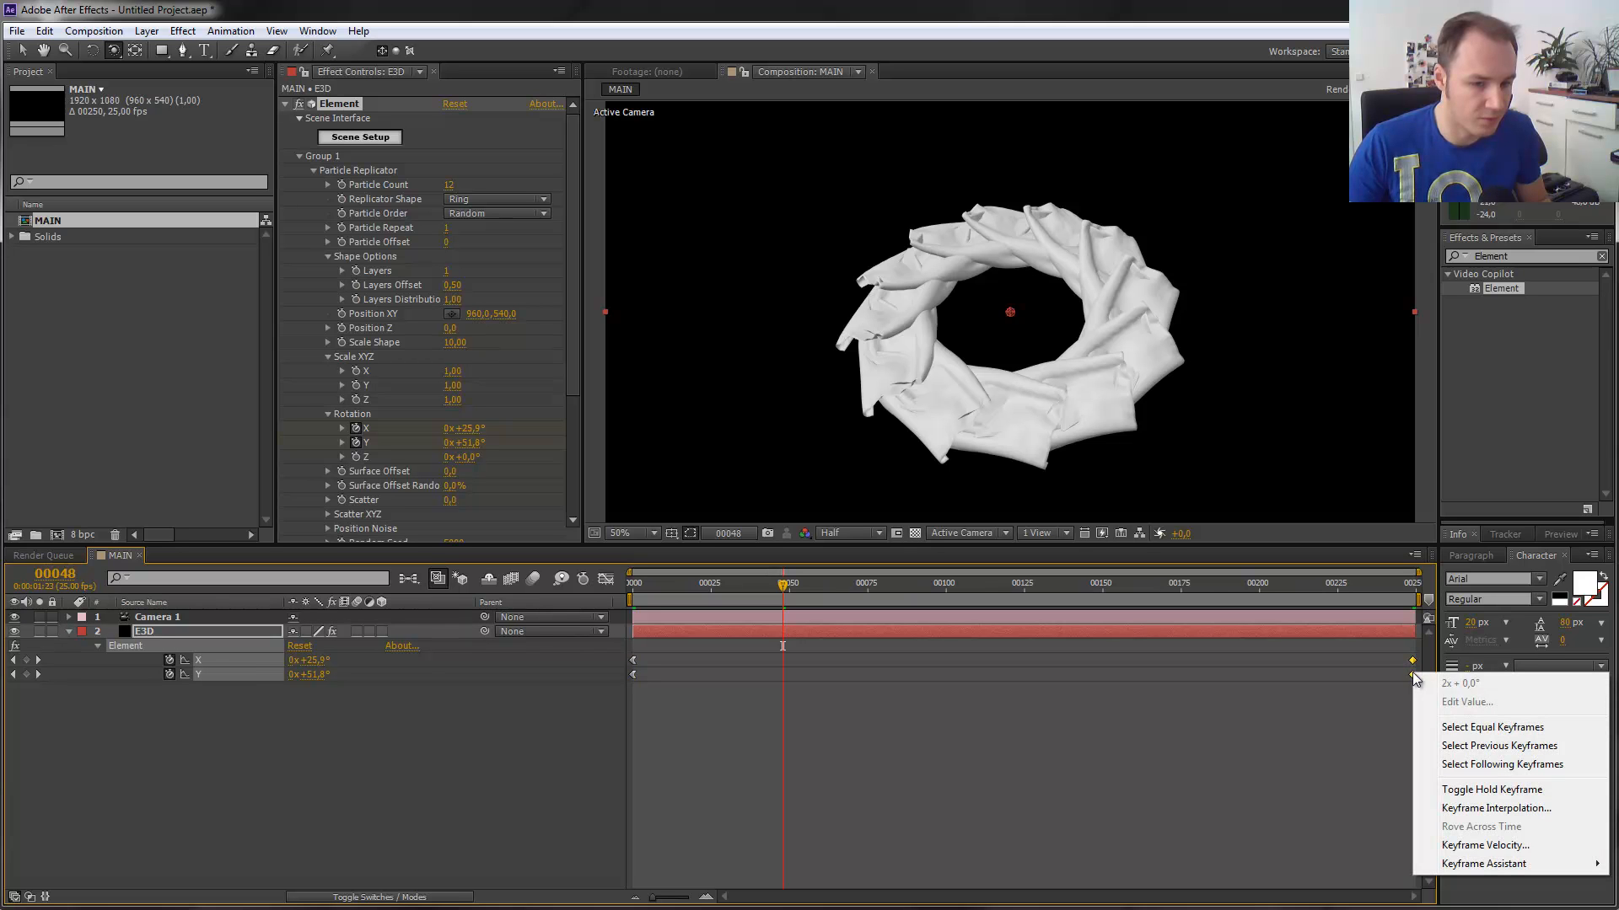
mouse_move(1477, 869)
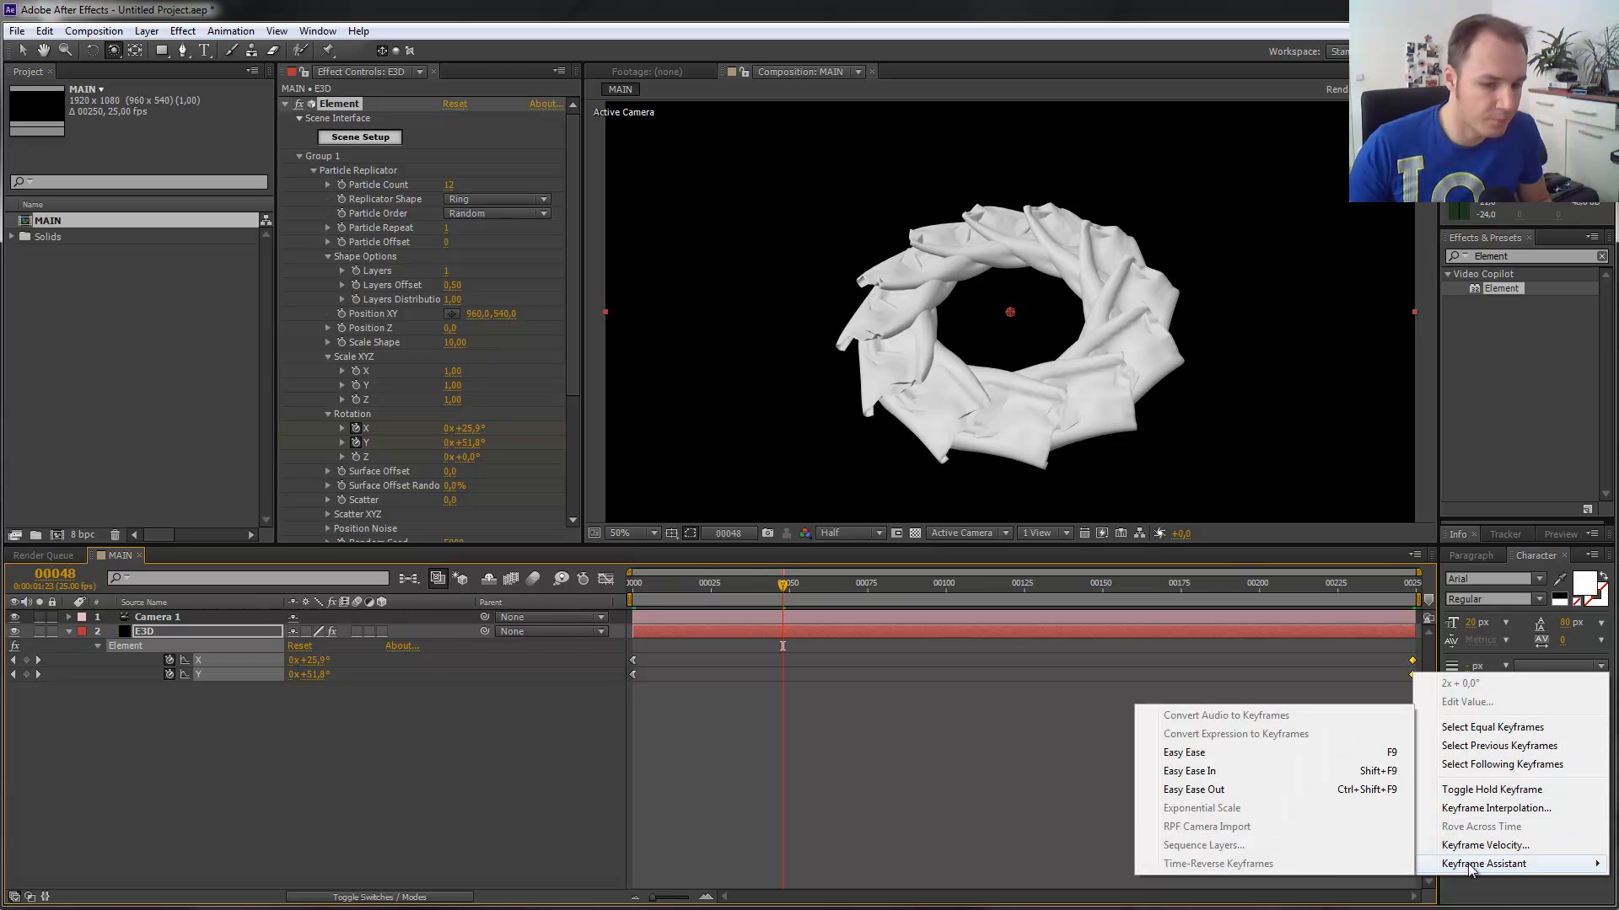
left_click(1227, 772)
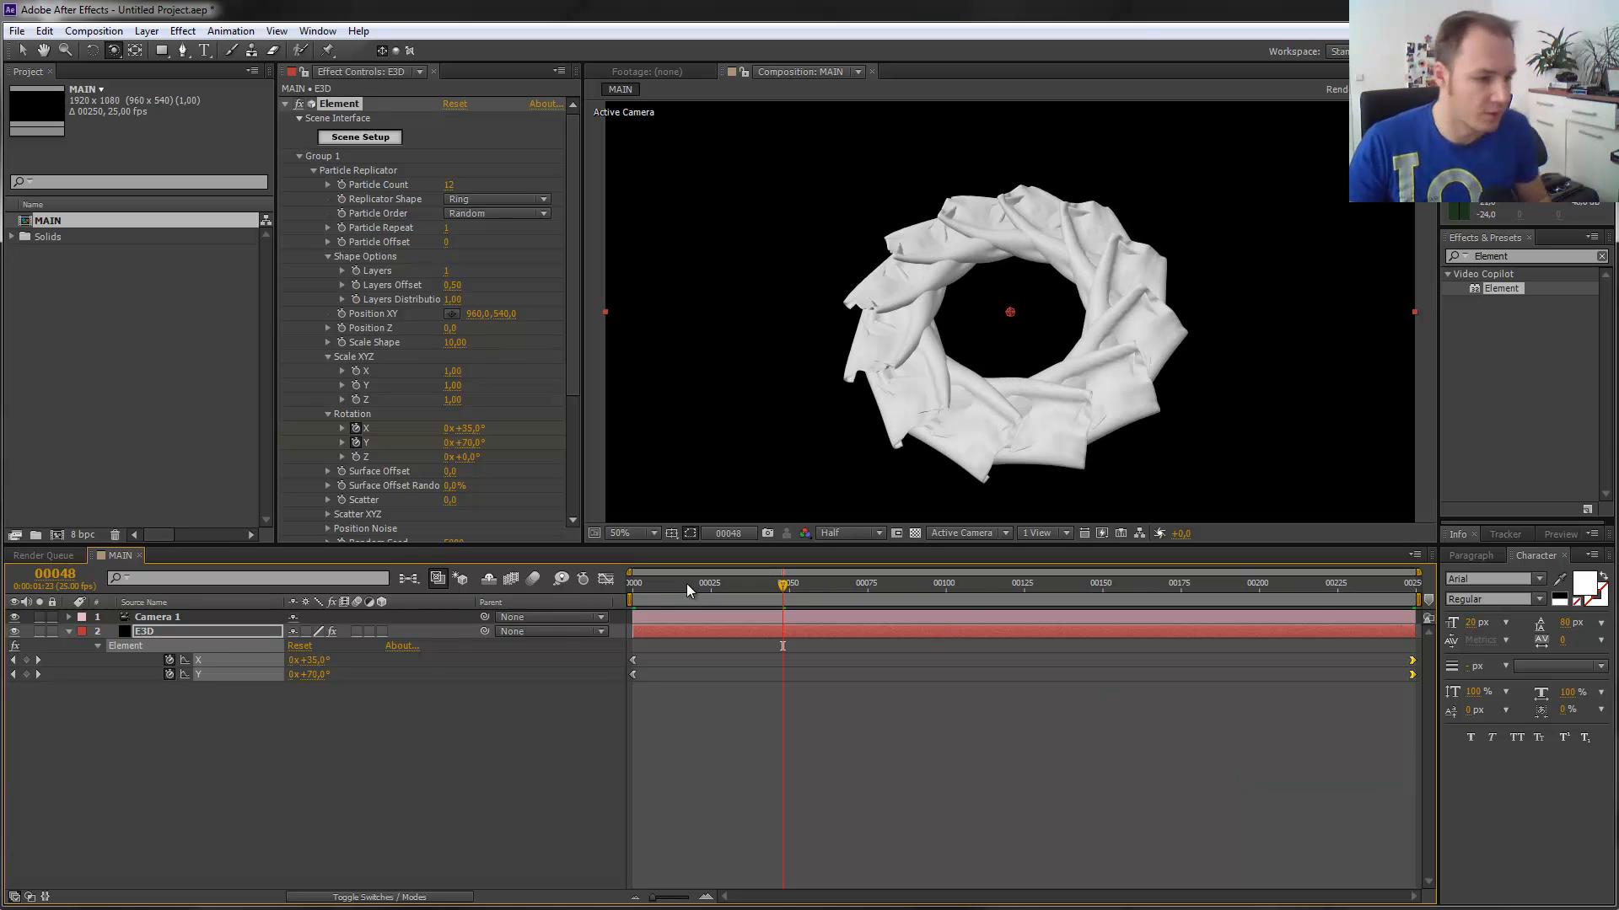
left_click(643, 581)
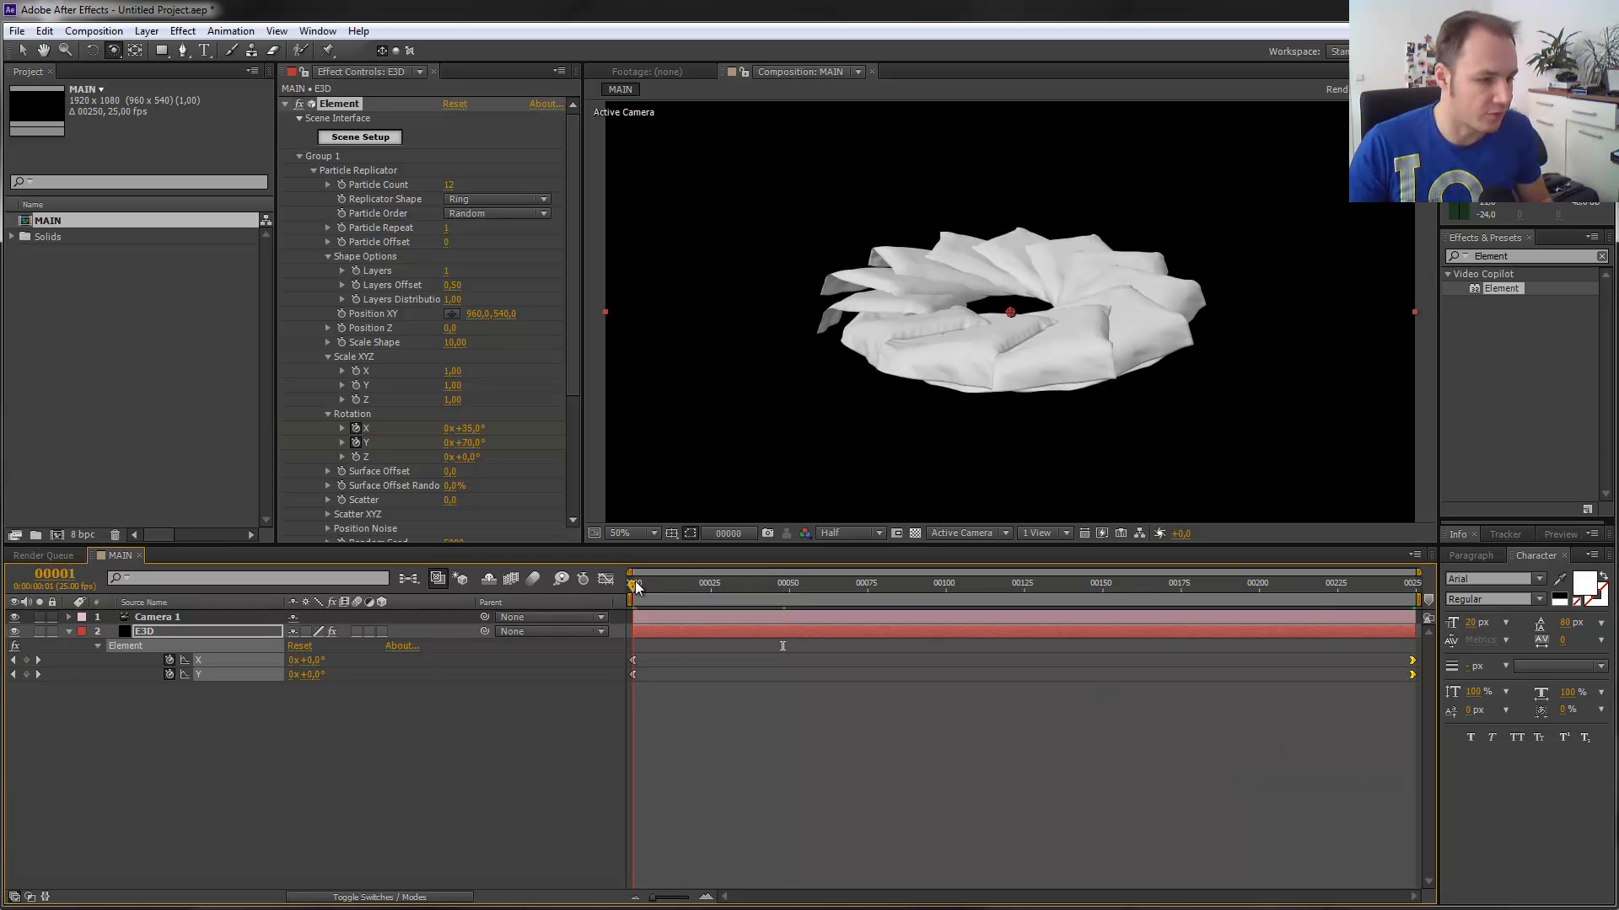
left_click_drag(644, 580, 1440, 566)
key("Home")
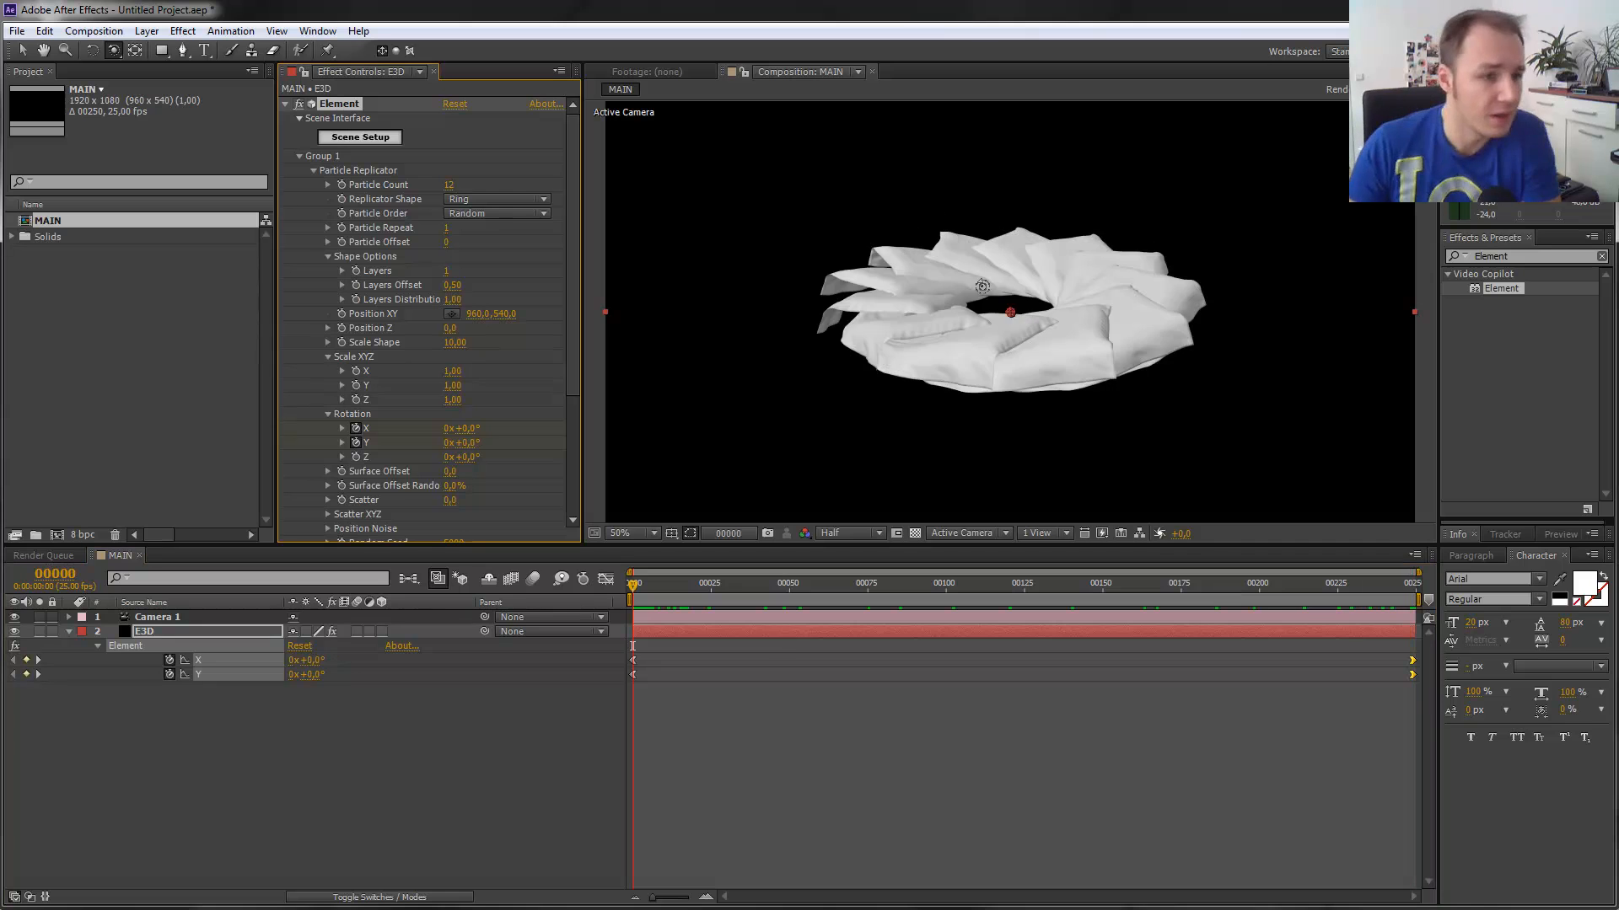
Orbit the camera to face the ring from above, scrub to frame 39 and try rotating the replicator about Z.
left_click_drag(985, 300, 1003, 403)
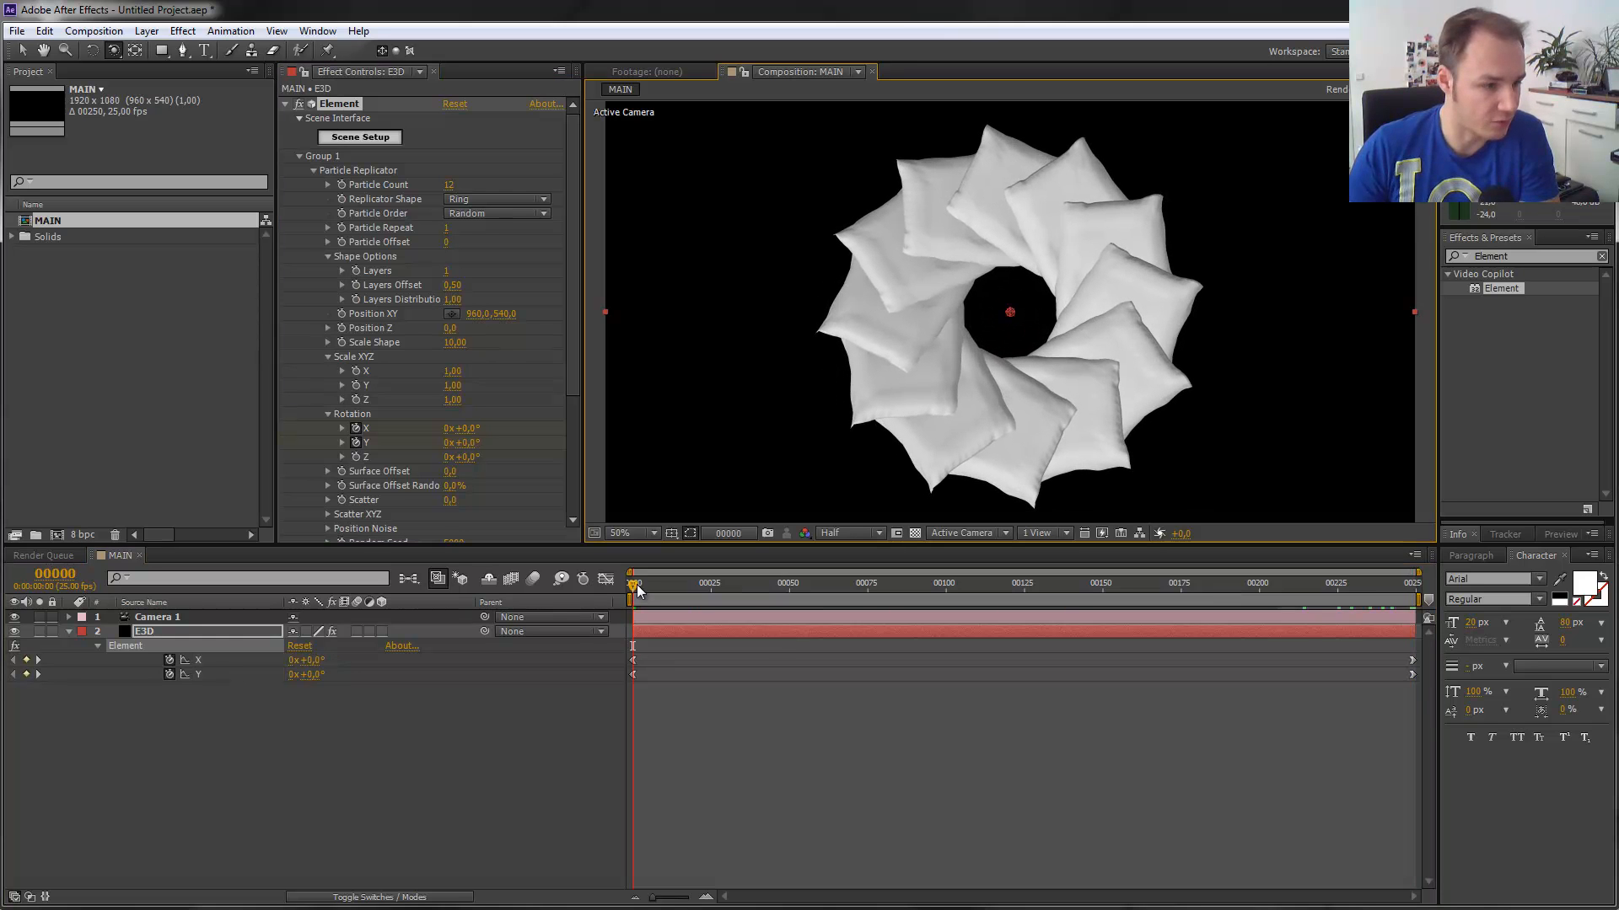
left_click_drag(675, 580, 759, 584)
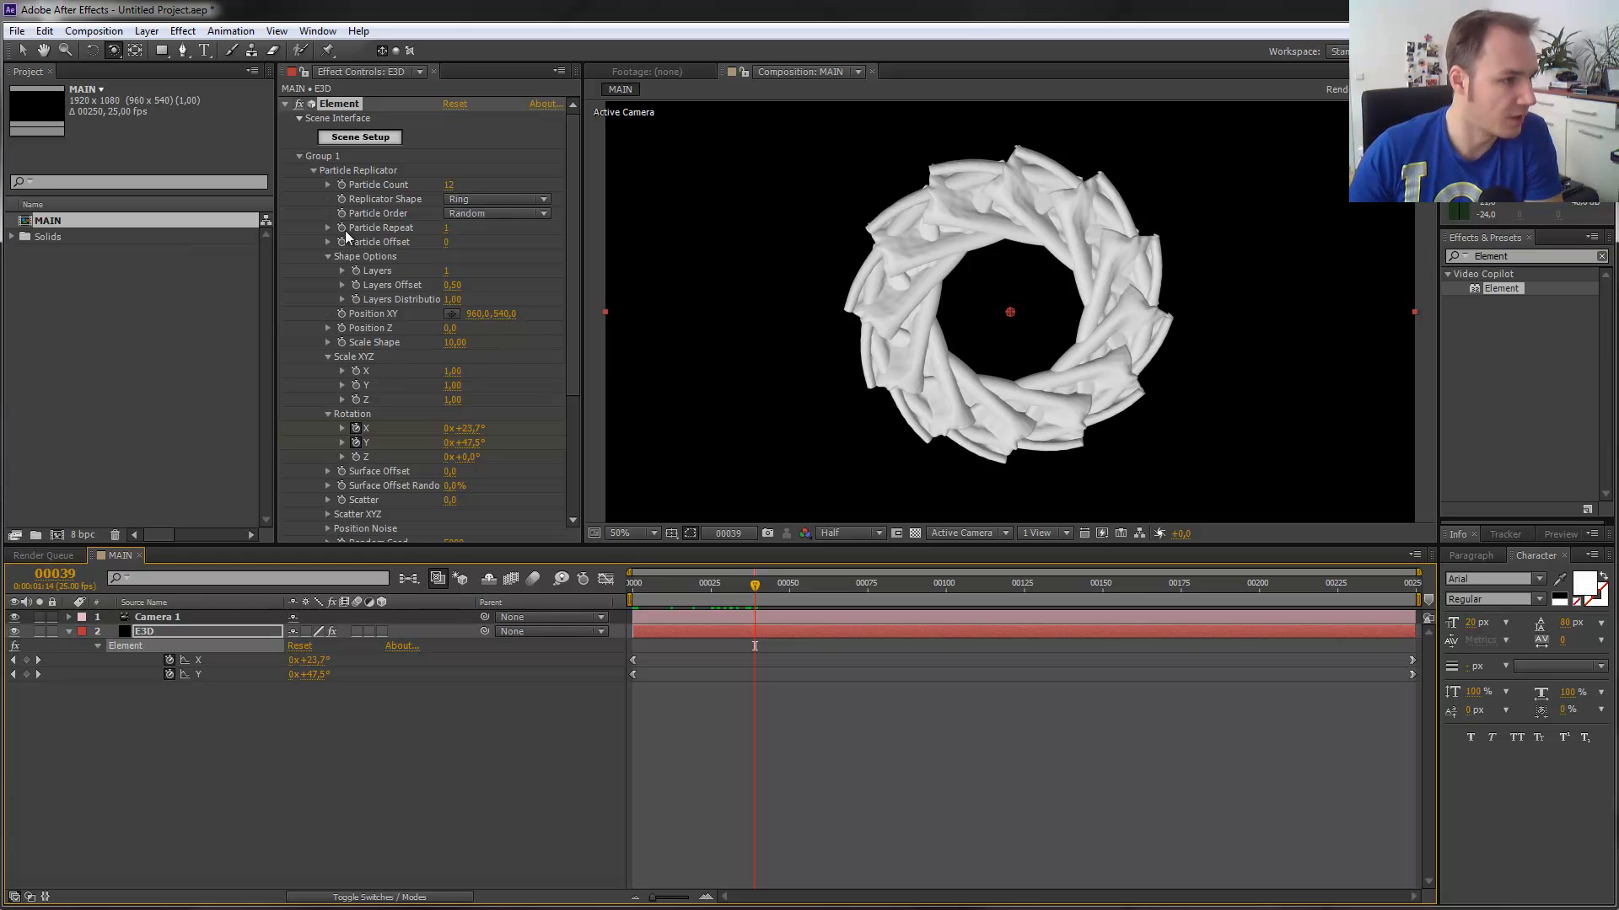
left_click_drag(475, 455, 488, 453)
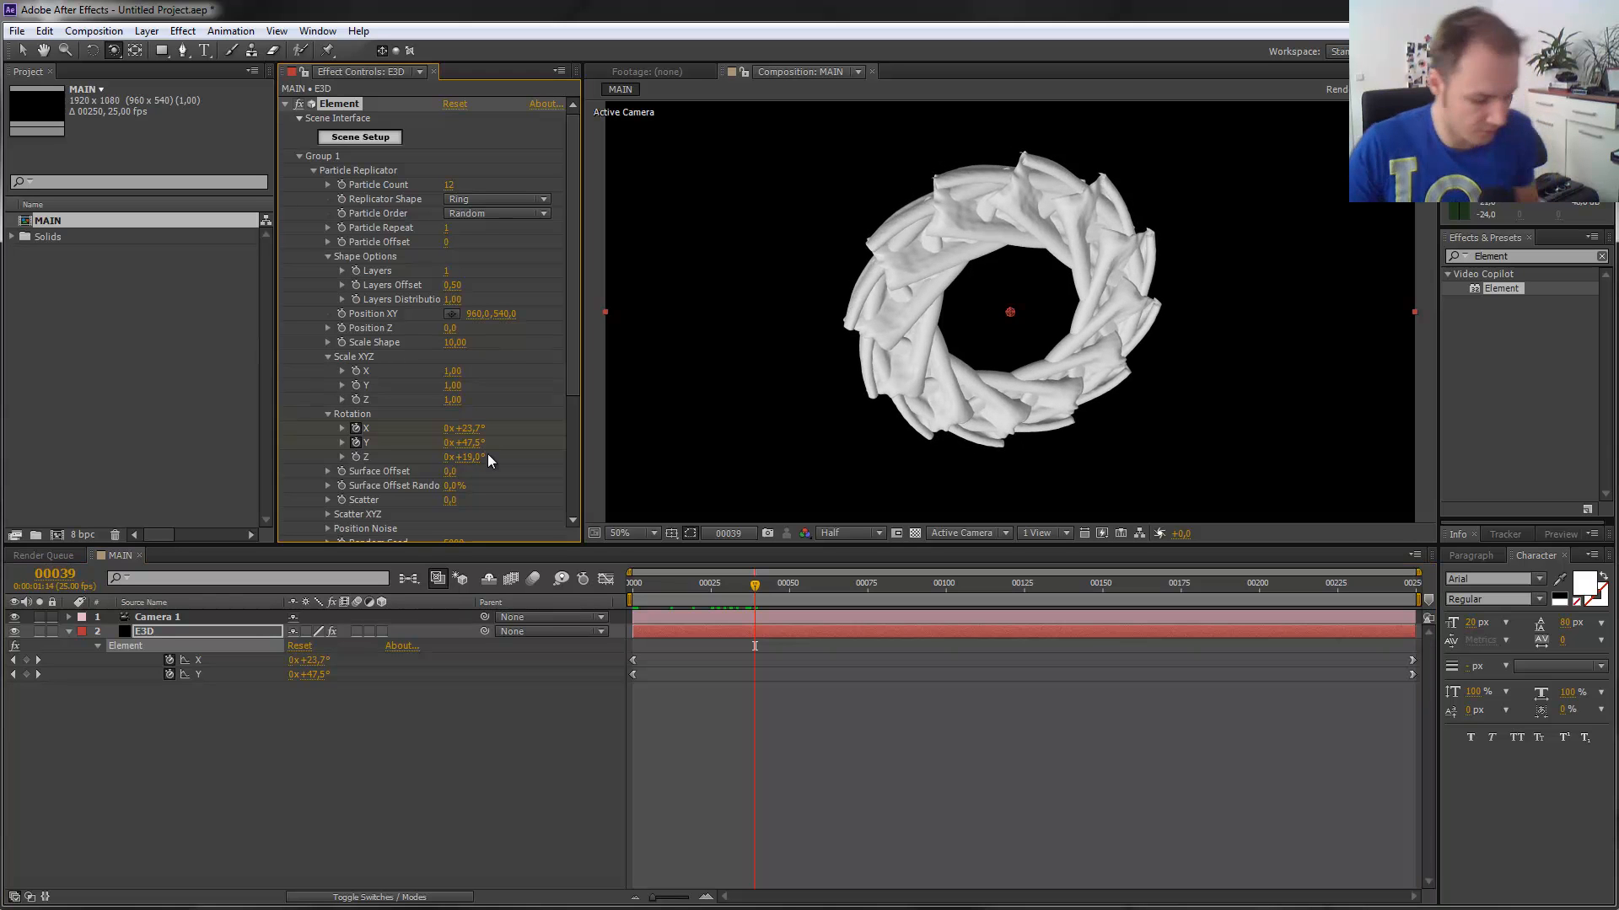
Try rotating the Group 1 particles about X in Particle Look, undo it, and set their Y rotation to 90°.
left_click(313, 170)
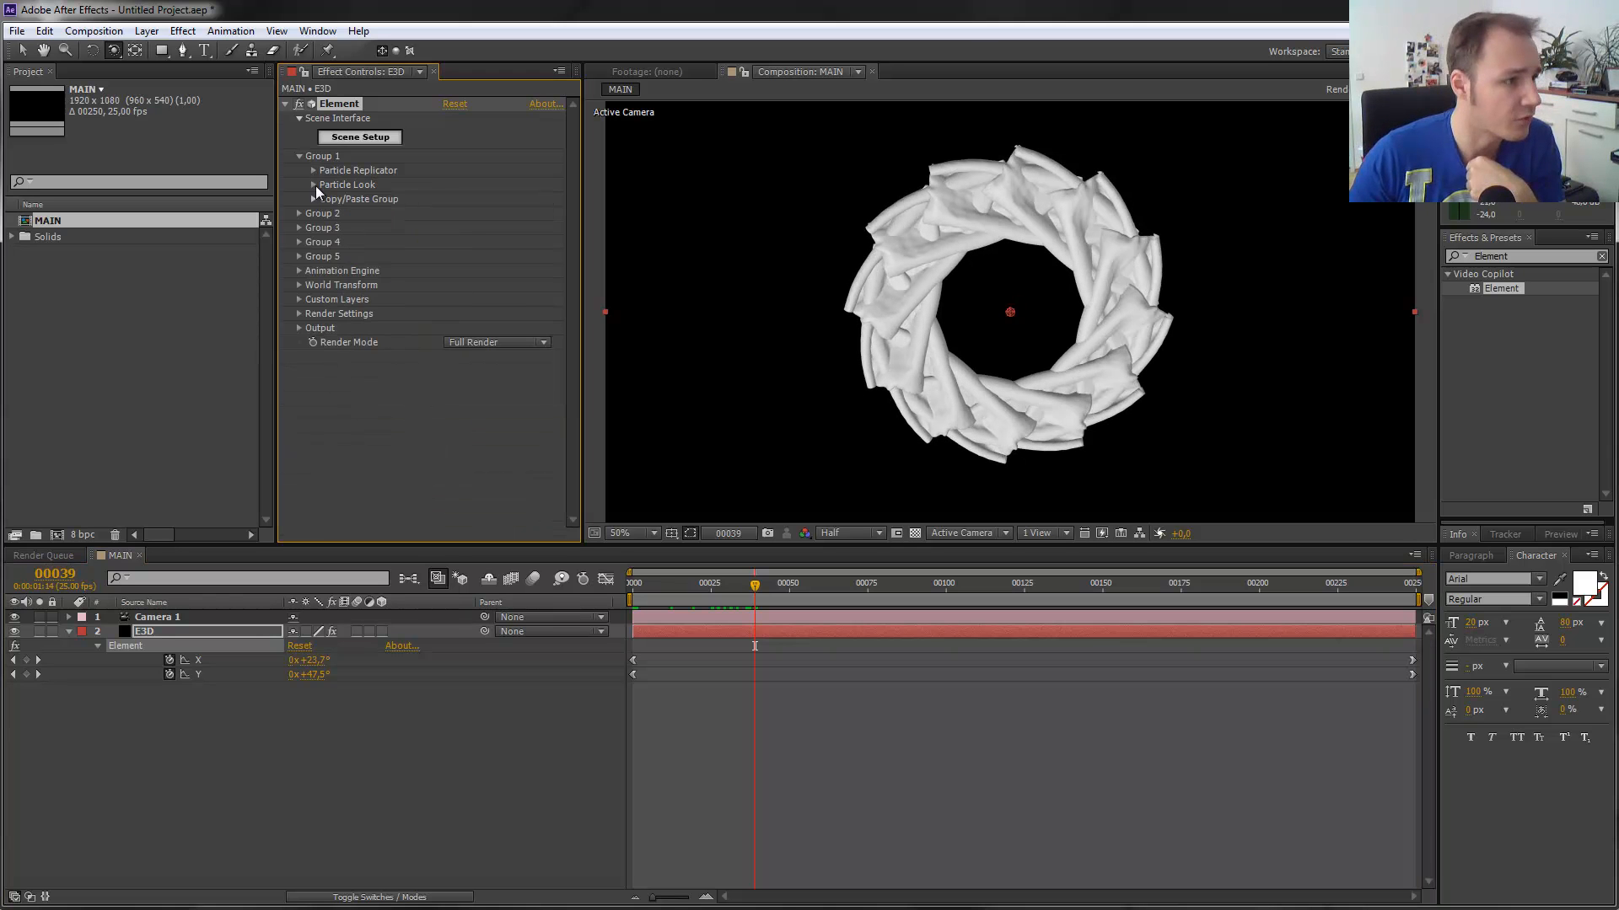
left_click(314, 184)
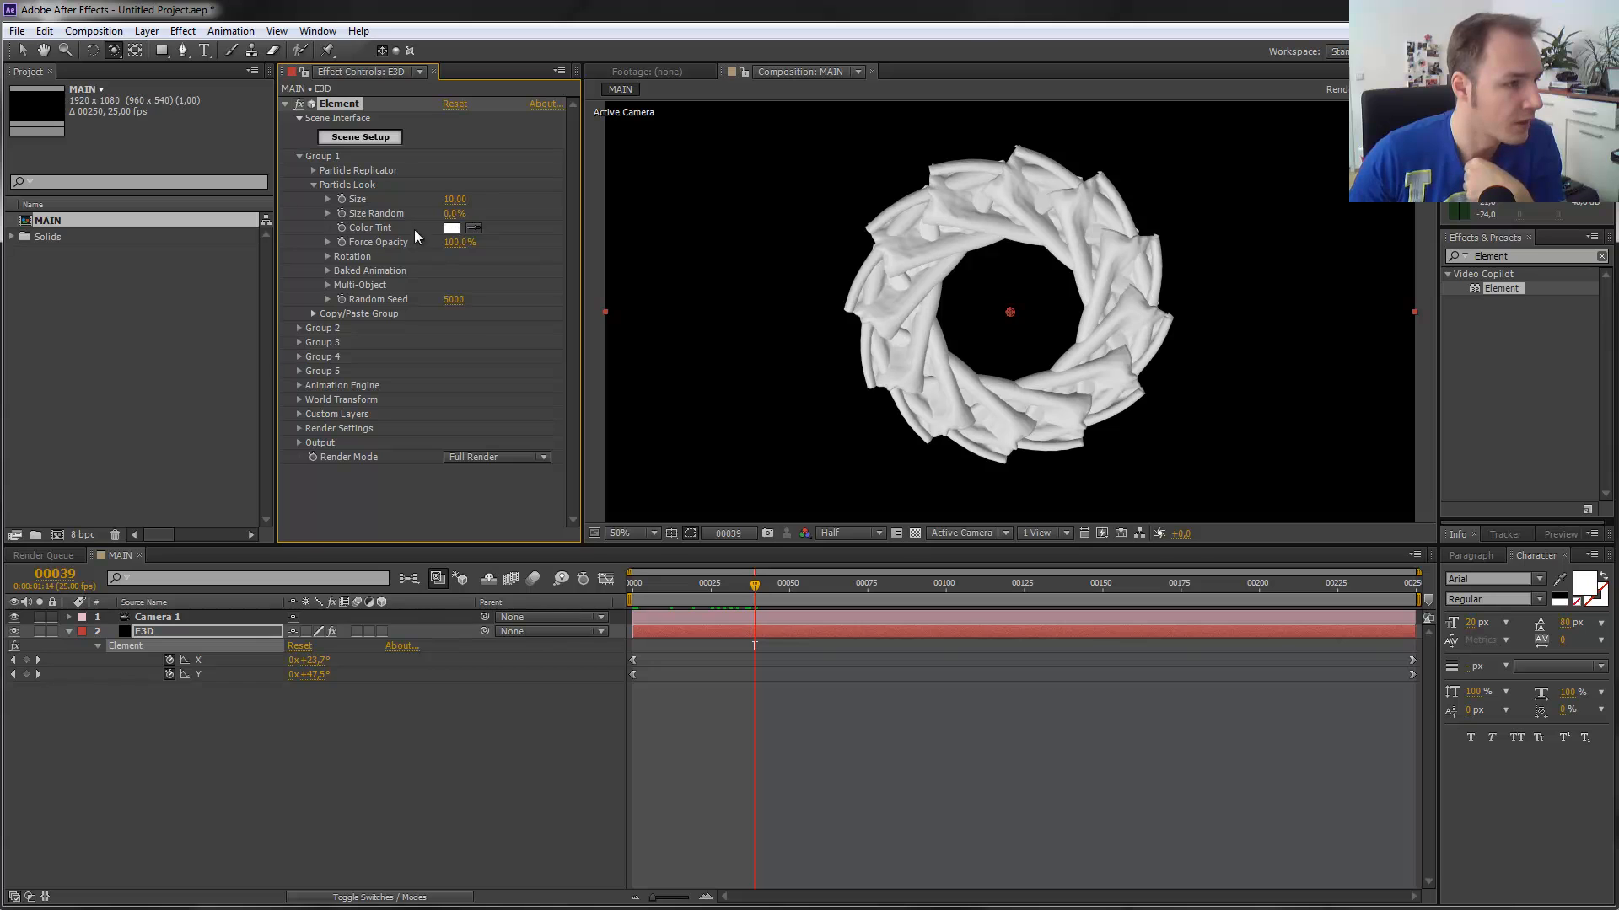
left_click(328, 256)
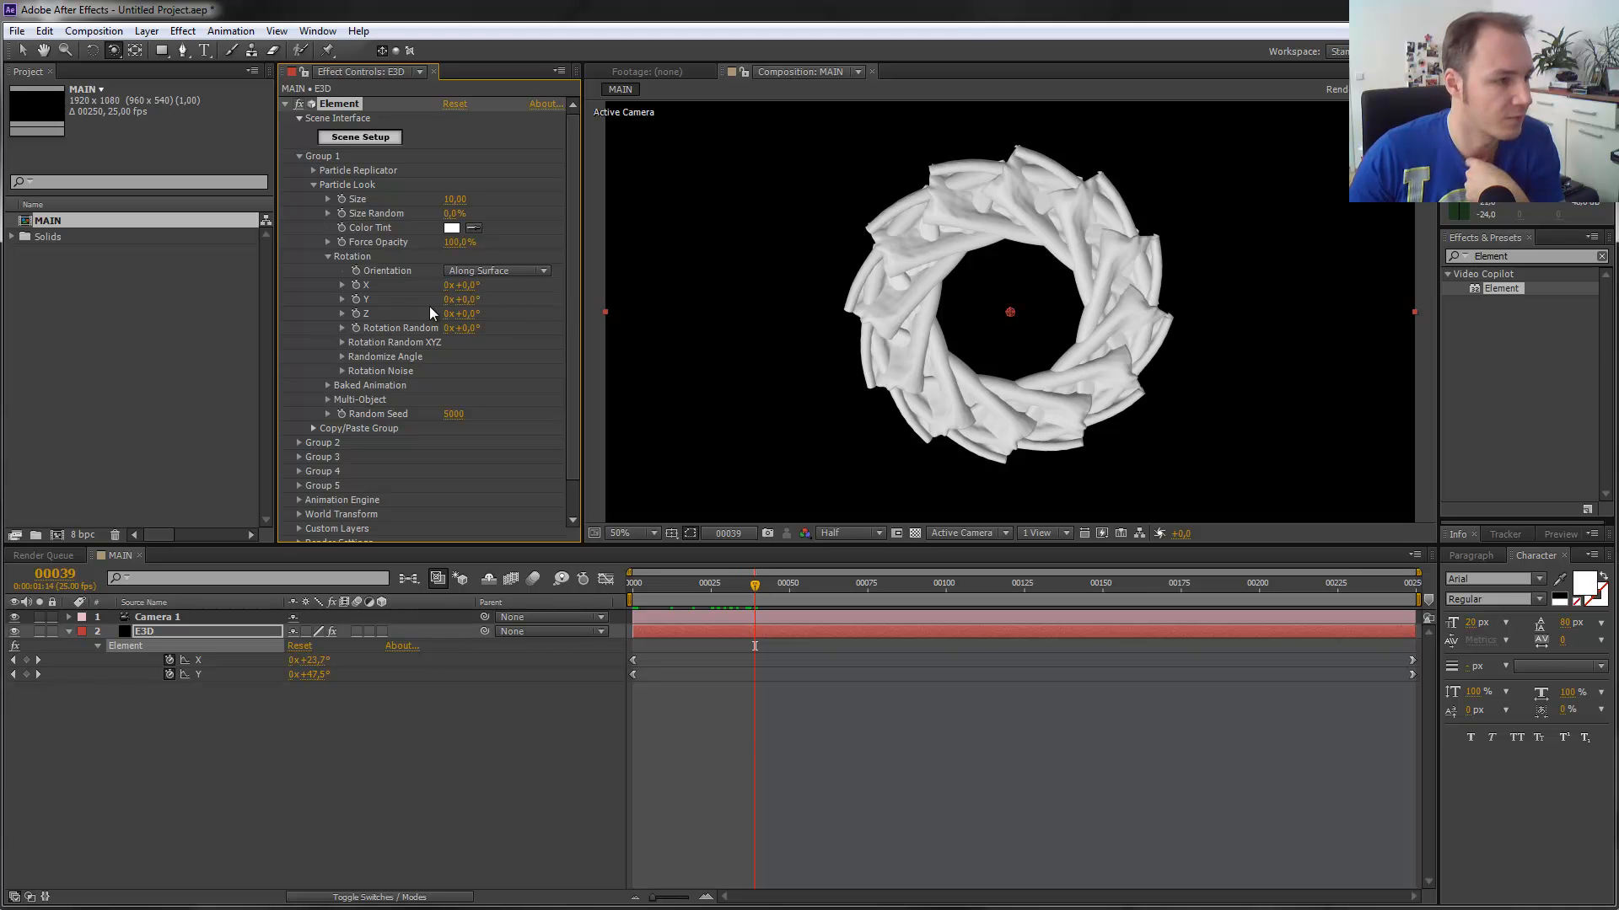
left_click_drag(471, 286, 579, 290)
key("ctrl+z")
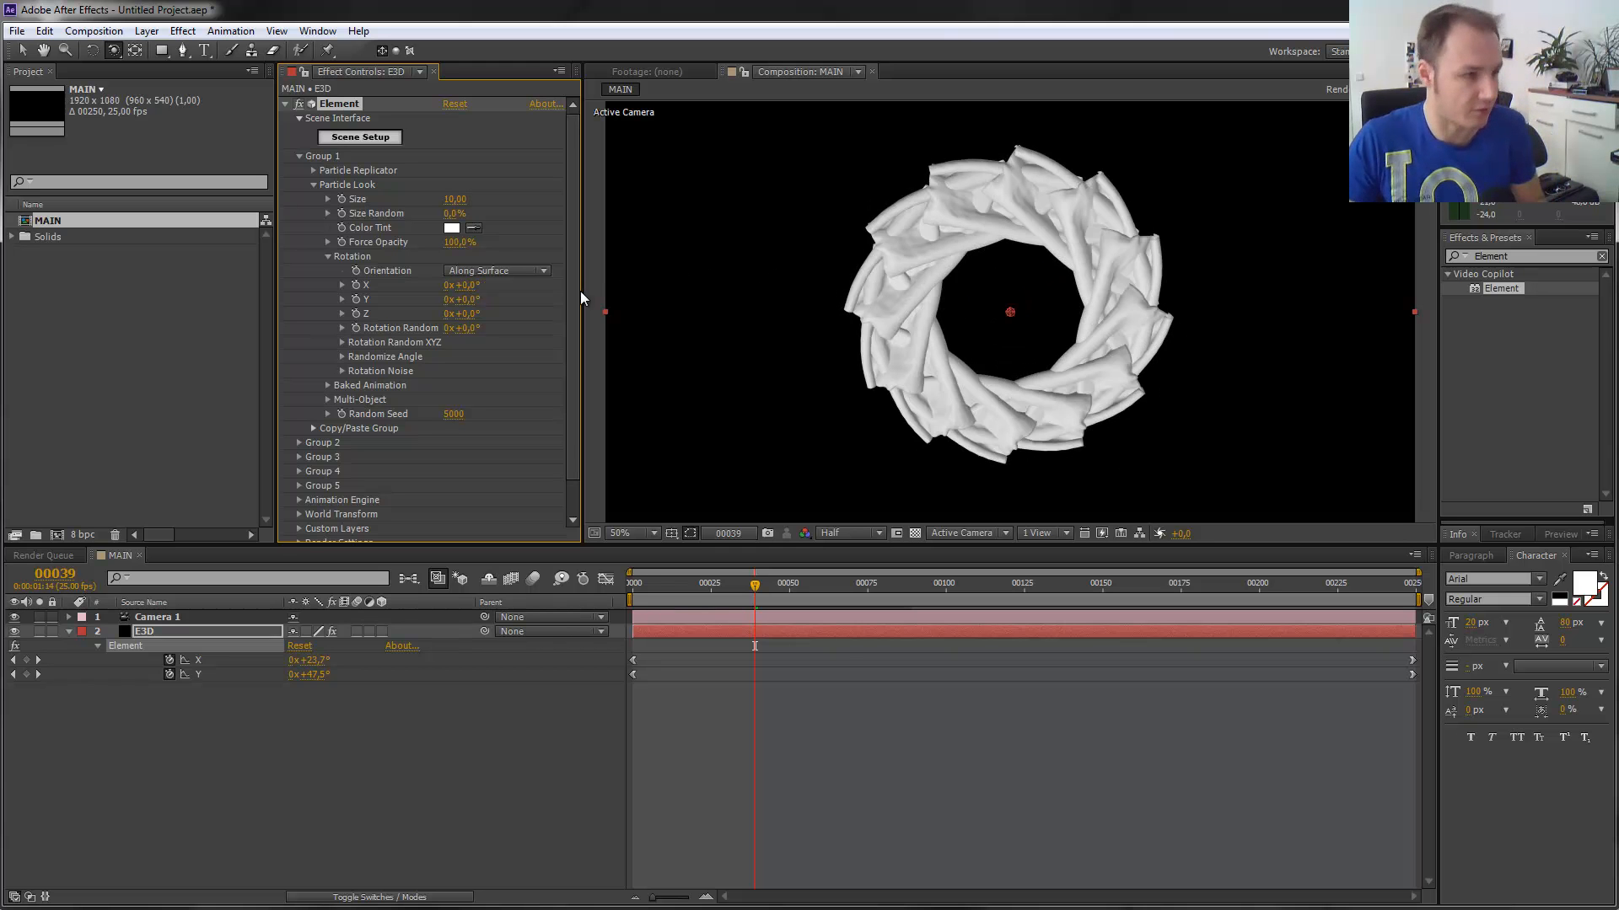
left_click_drag(471, 301, 539, 293)
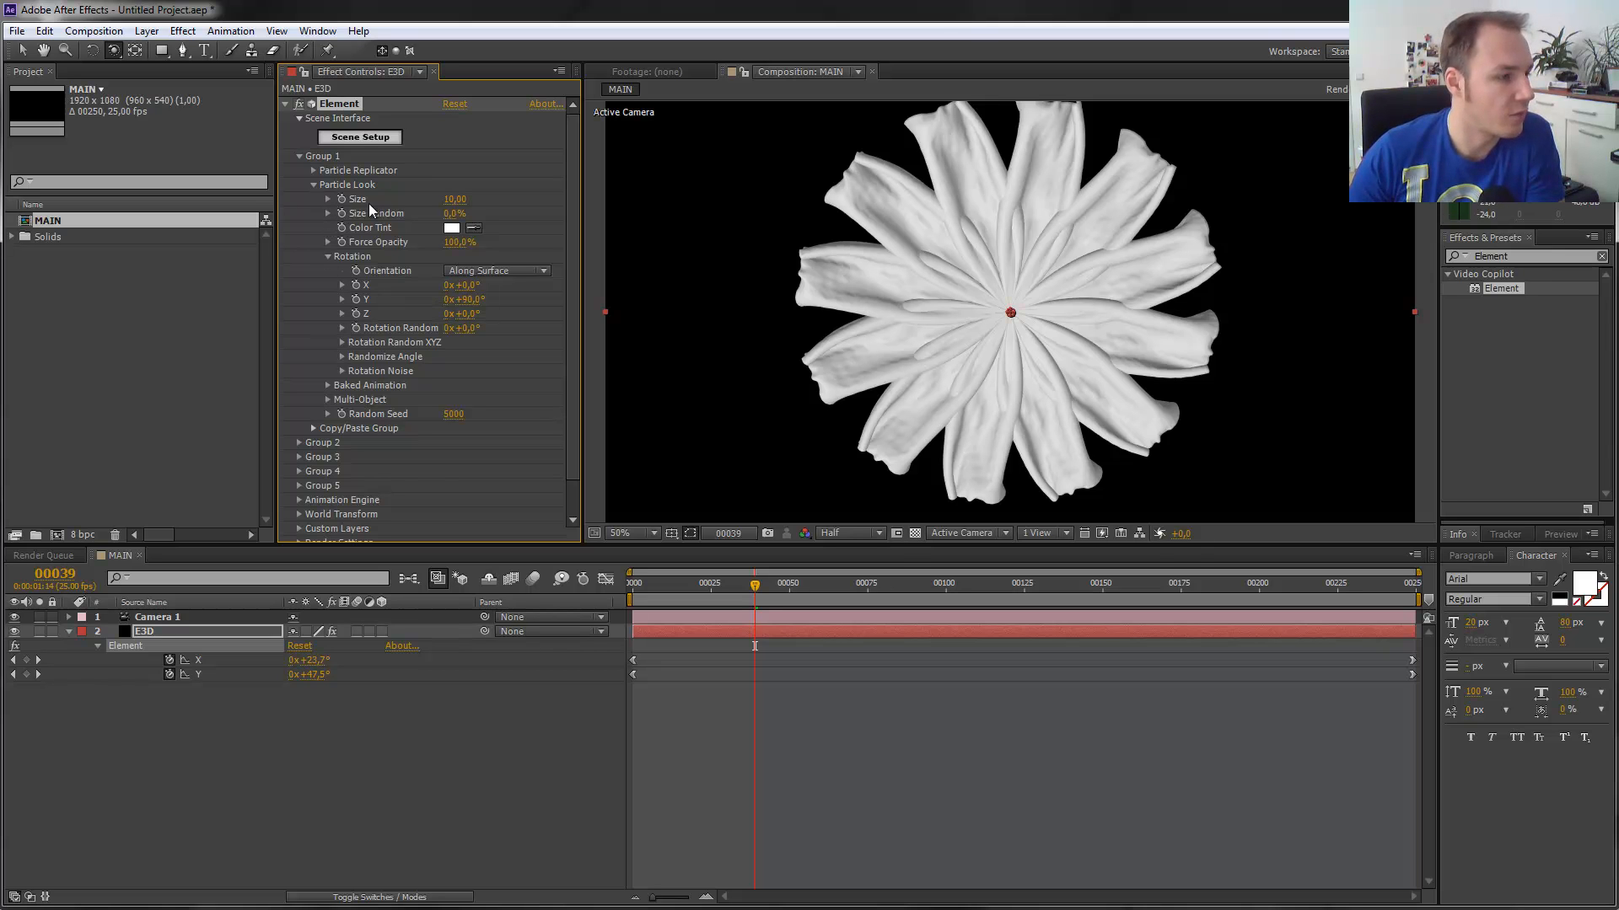
At frame 0, set the Group 1 replicator's Scale Shape to 15 and enable keyframes for it.
left_click(313, 185)
left_click(312, 170)
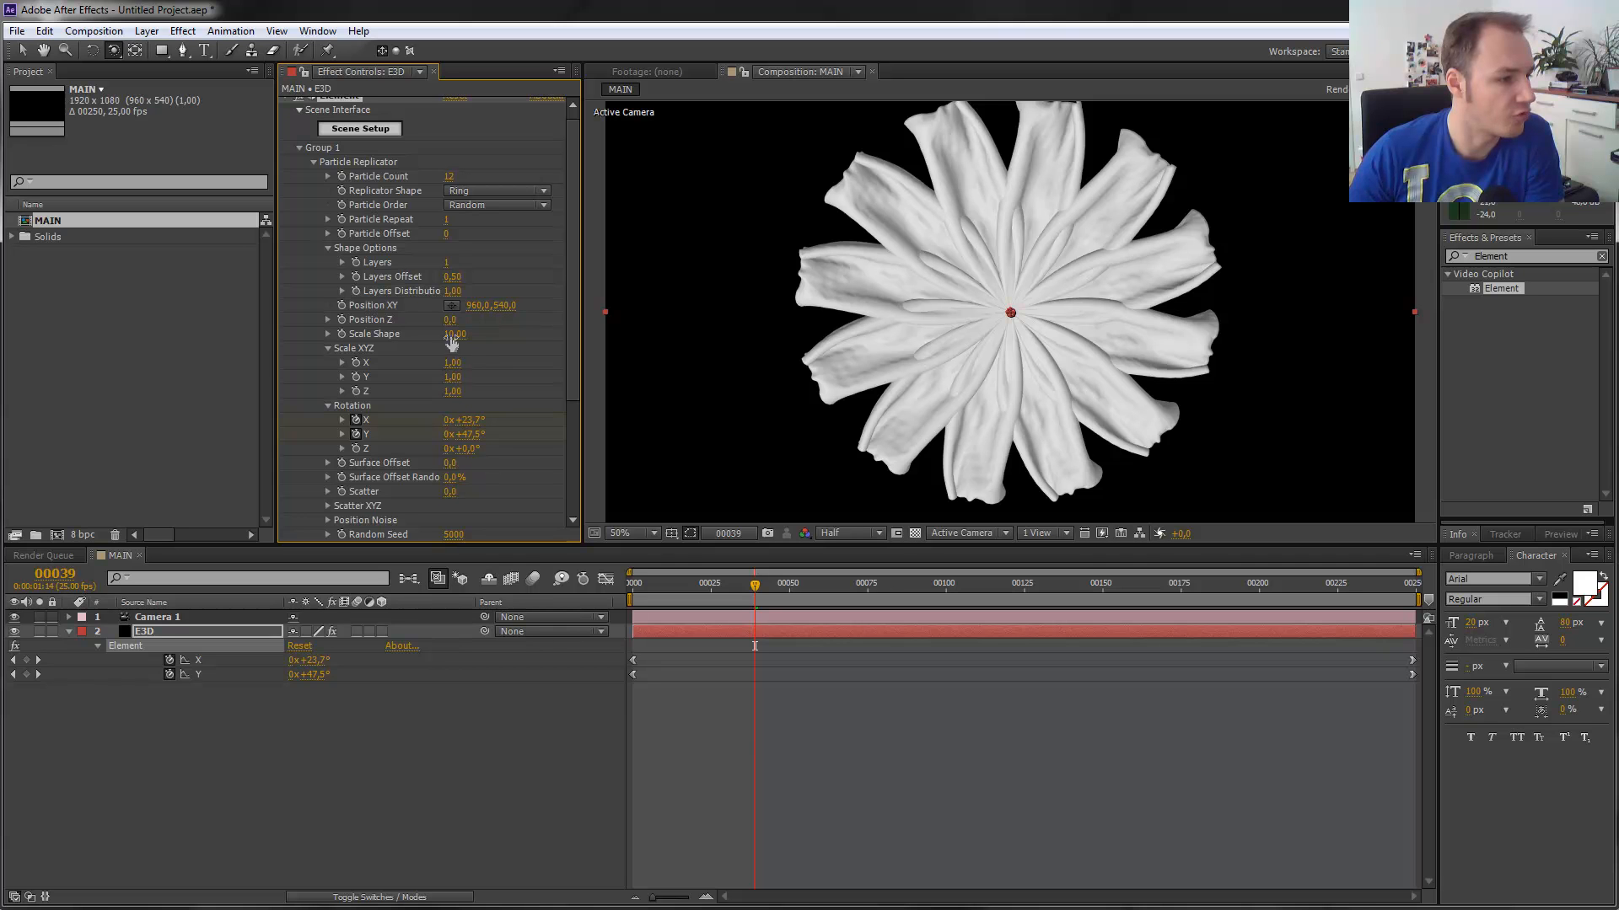
mouse_move(455, 334)
left_mouse_down()
mouse_move(581, 327)
mouse_move(321, 354)
mouse_move(460, 335)
mouse_move(367, 348)
mouse_move(452, 360)
left_mouse_up()
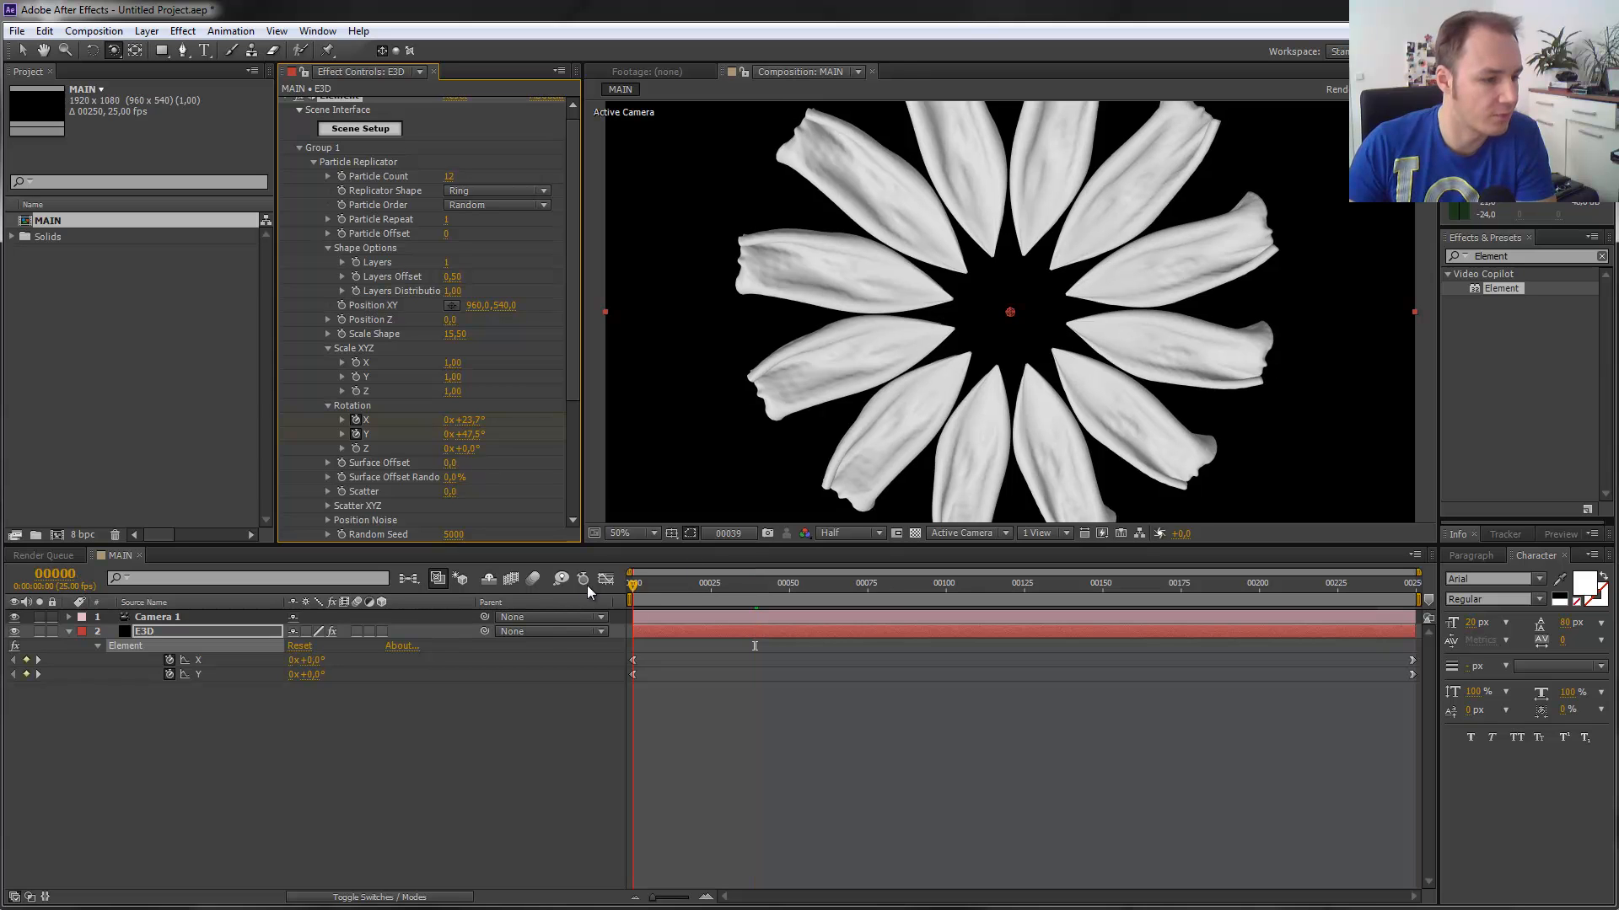
key("Home")
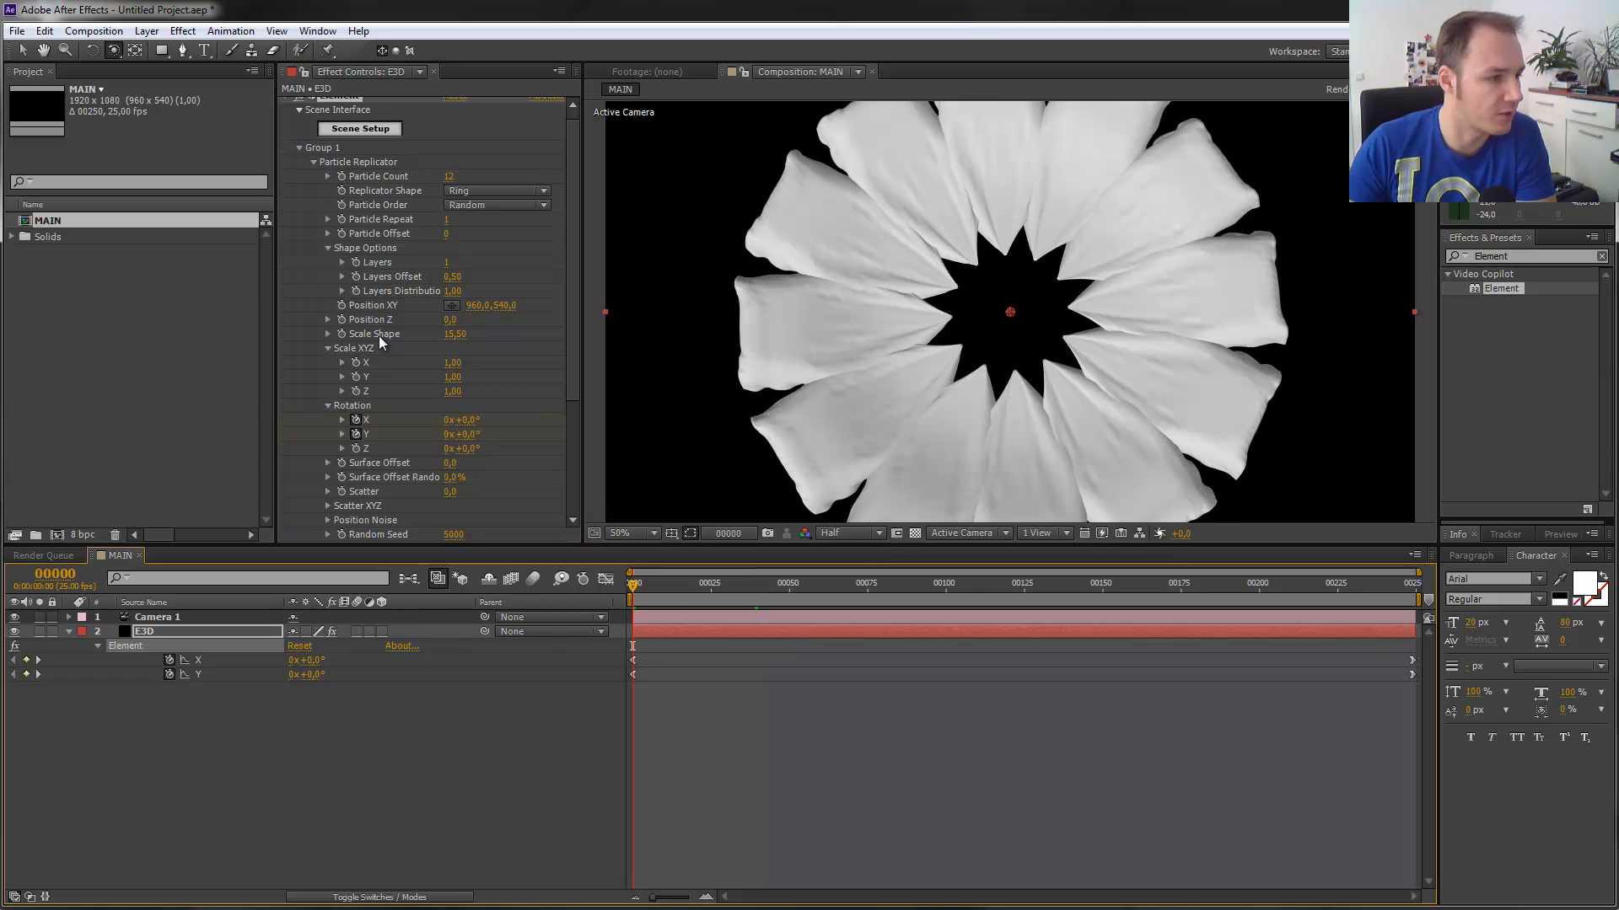
left_click(455, 334)
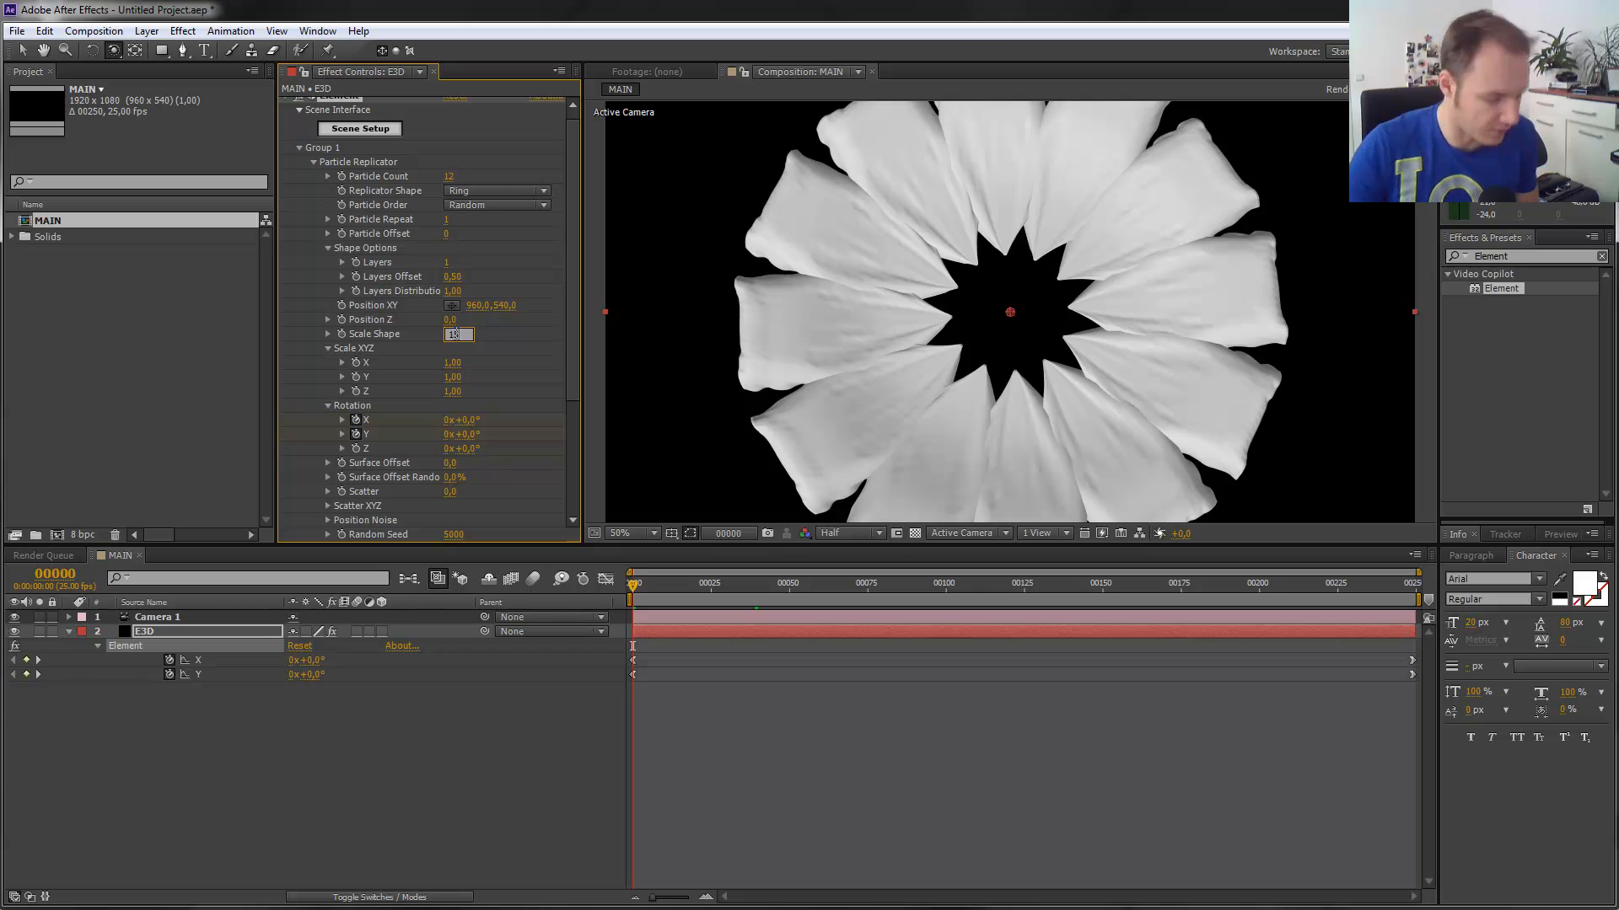
type("15")
key("Return")
left_click(342, 333)
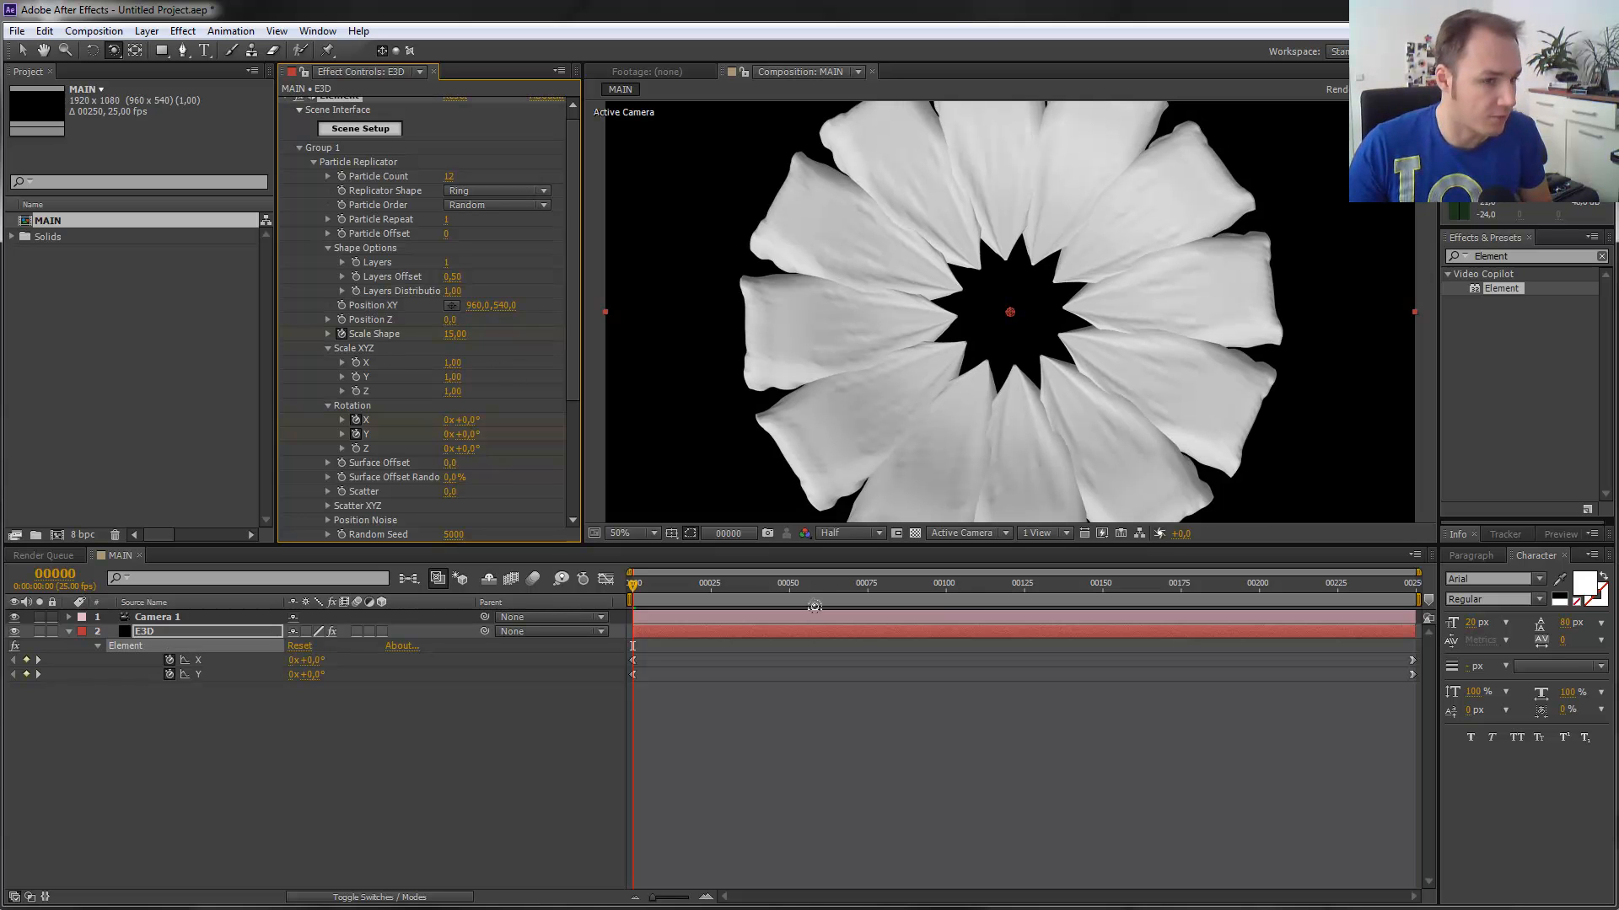
Keyframe the replicator's Scale Shape to 20 at frame 50 and 2 at frame 100.
left_click_drag(631, 584, 788, 586)
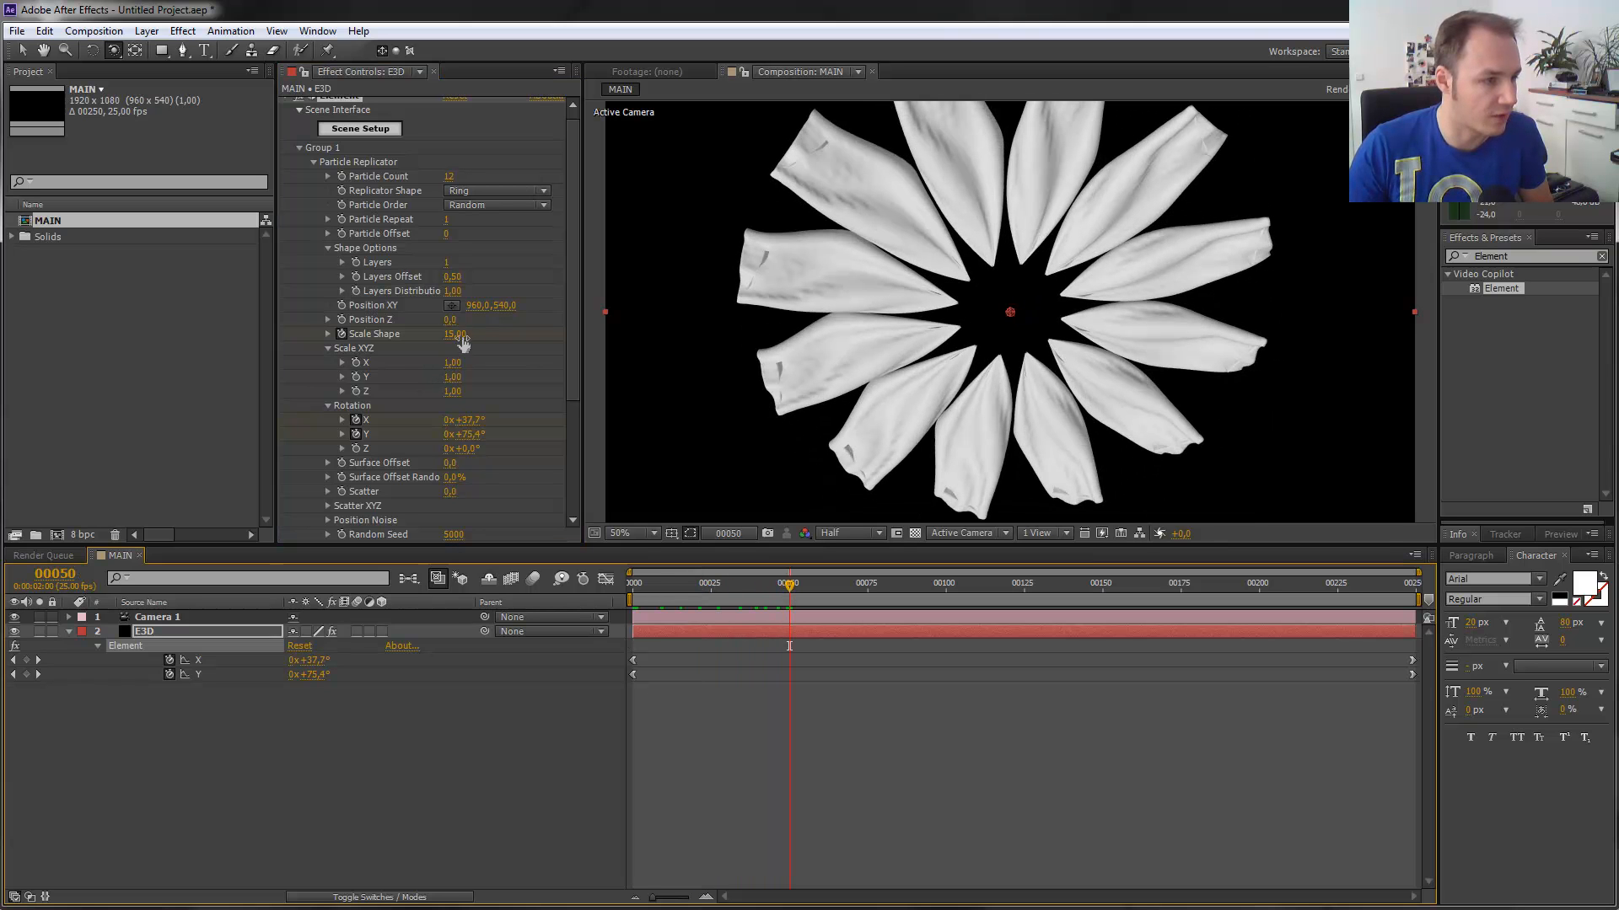
mouse_move(455, 334)
left_mouse_down()
mouse_move(506, 334)
mouse_move(462, 334)
left_mouse_up()
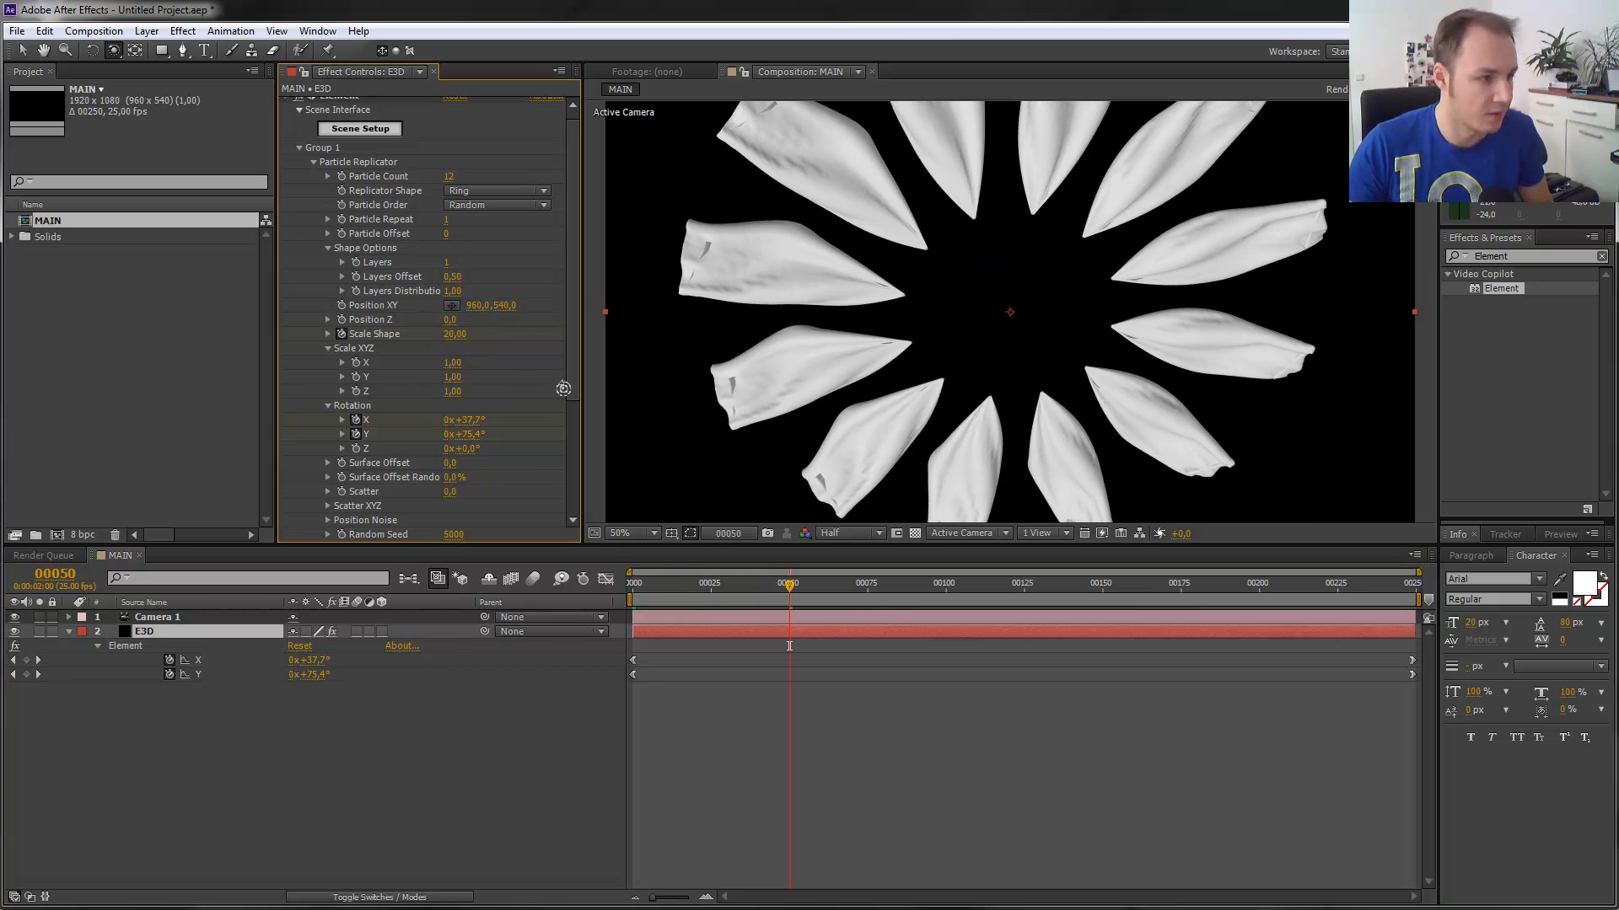
left_click(946, 592)
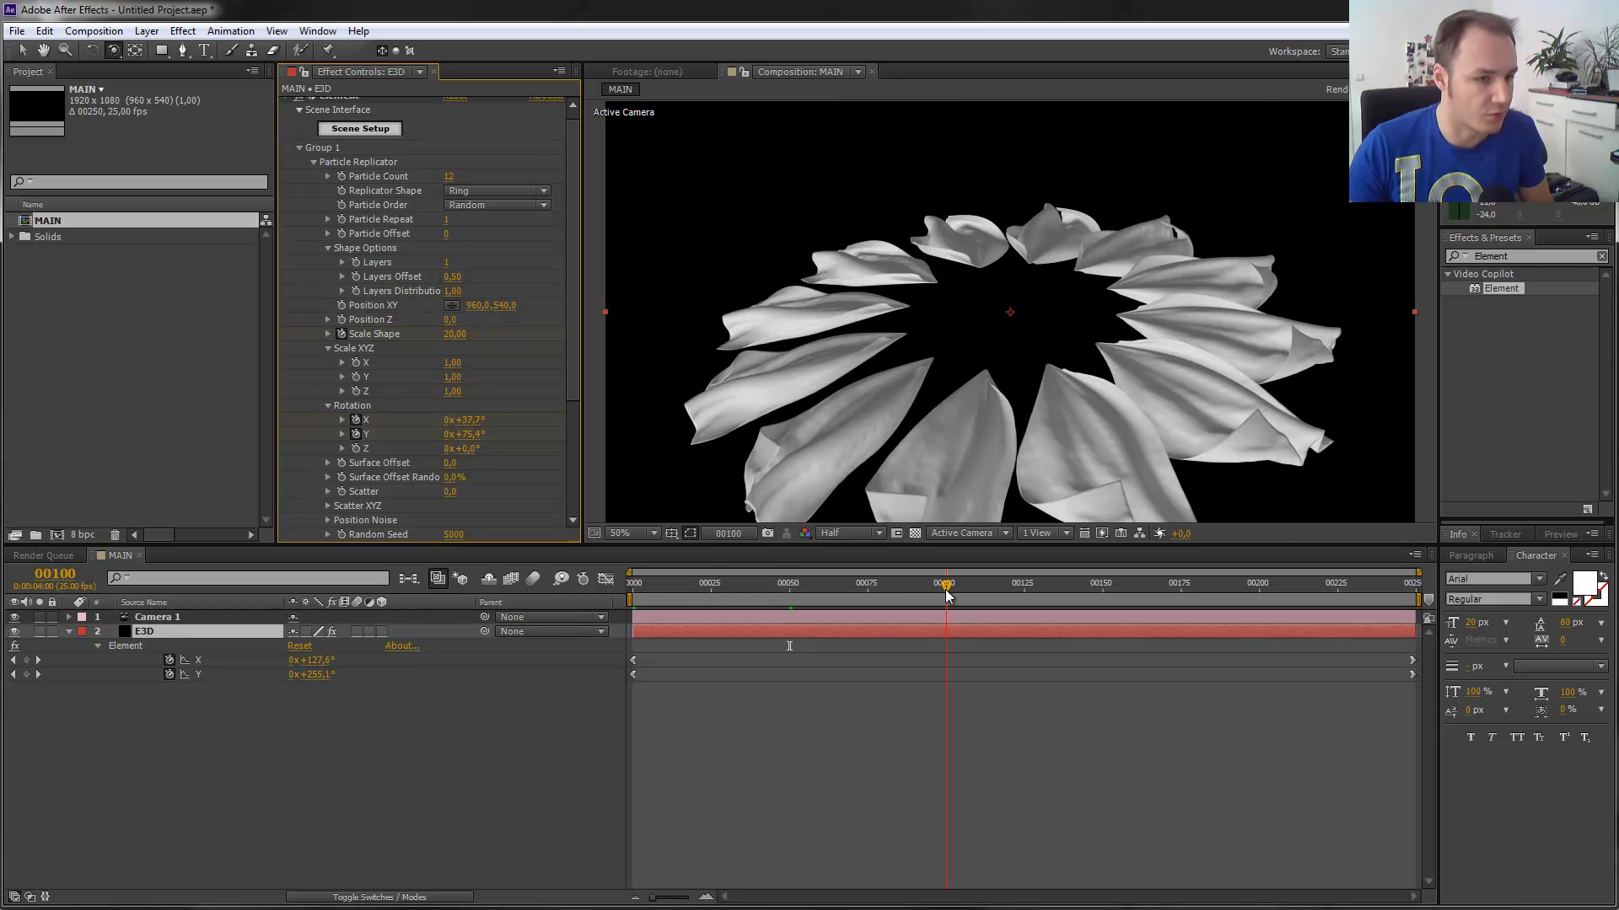
left_click_drag(463, 341, 321, 340)
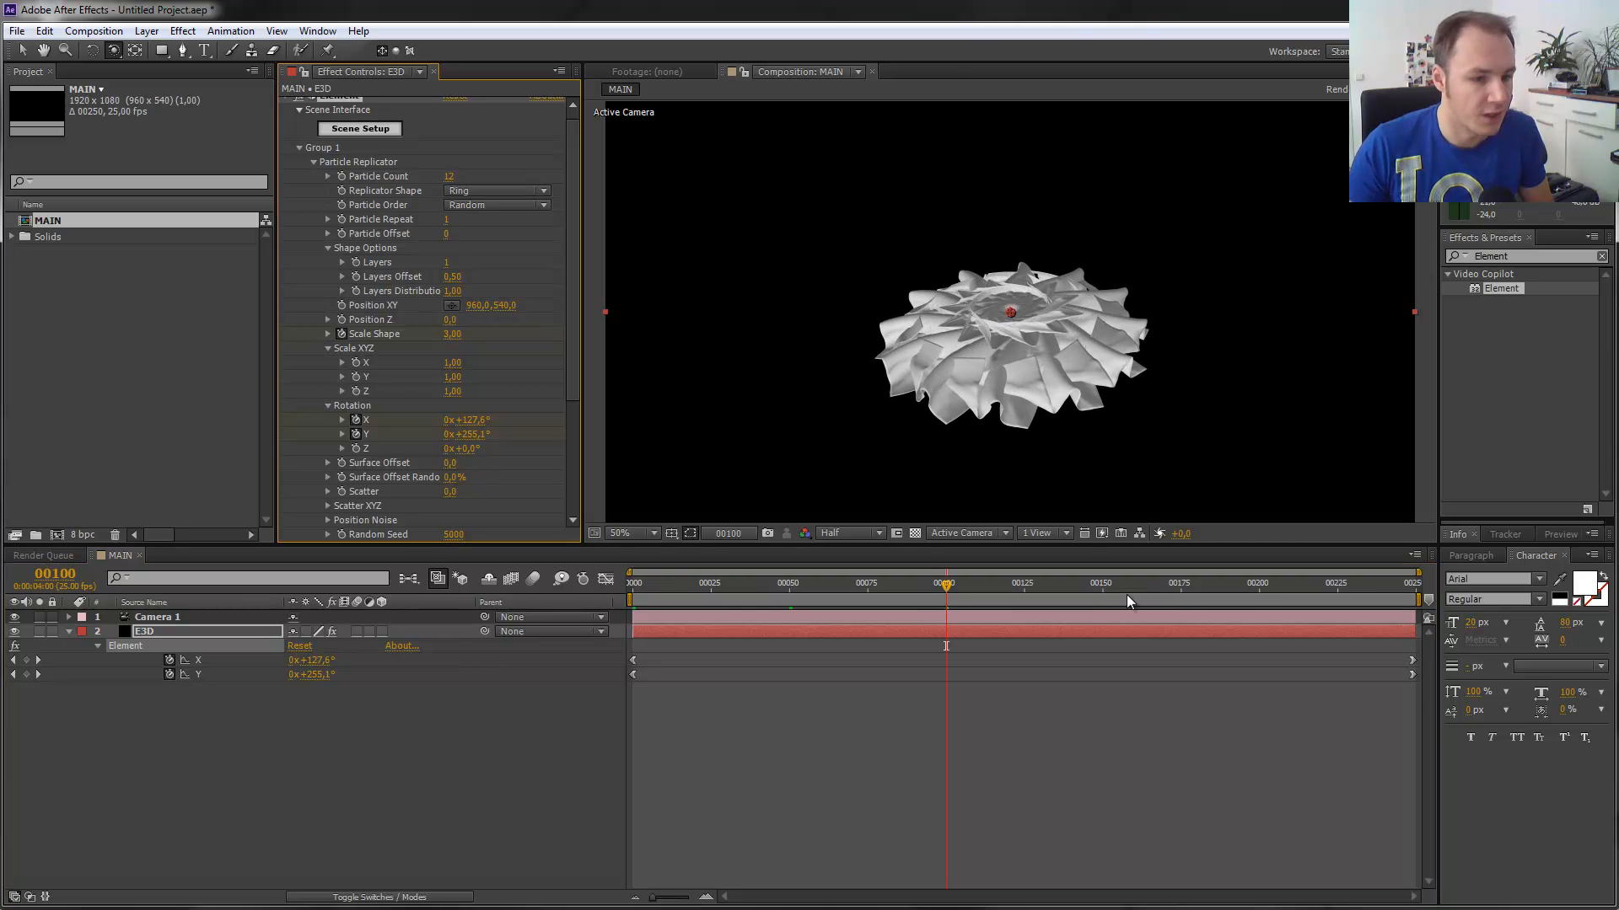
Keyframe Scale Shape to about 7.1 at frame 150, 23.8 at frame 199 and 31.1 at frame 249.
left_click(1102, 588)
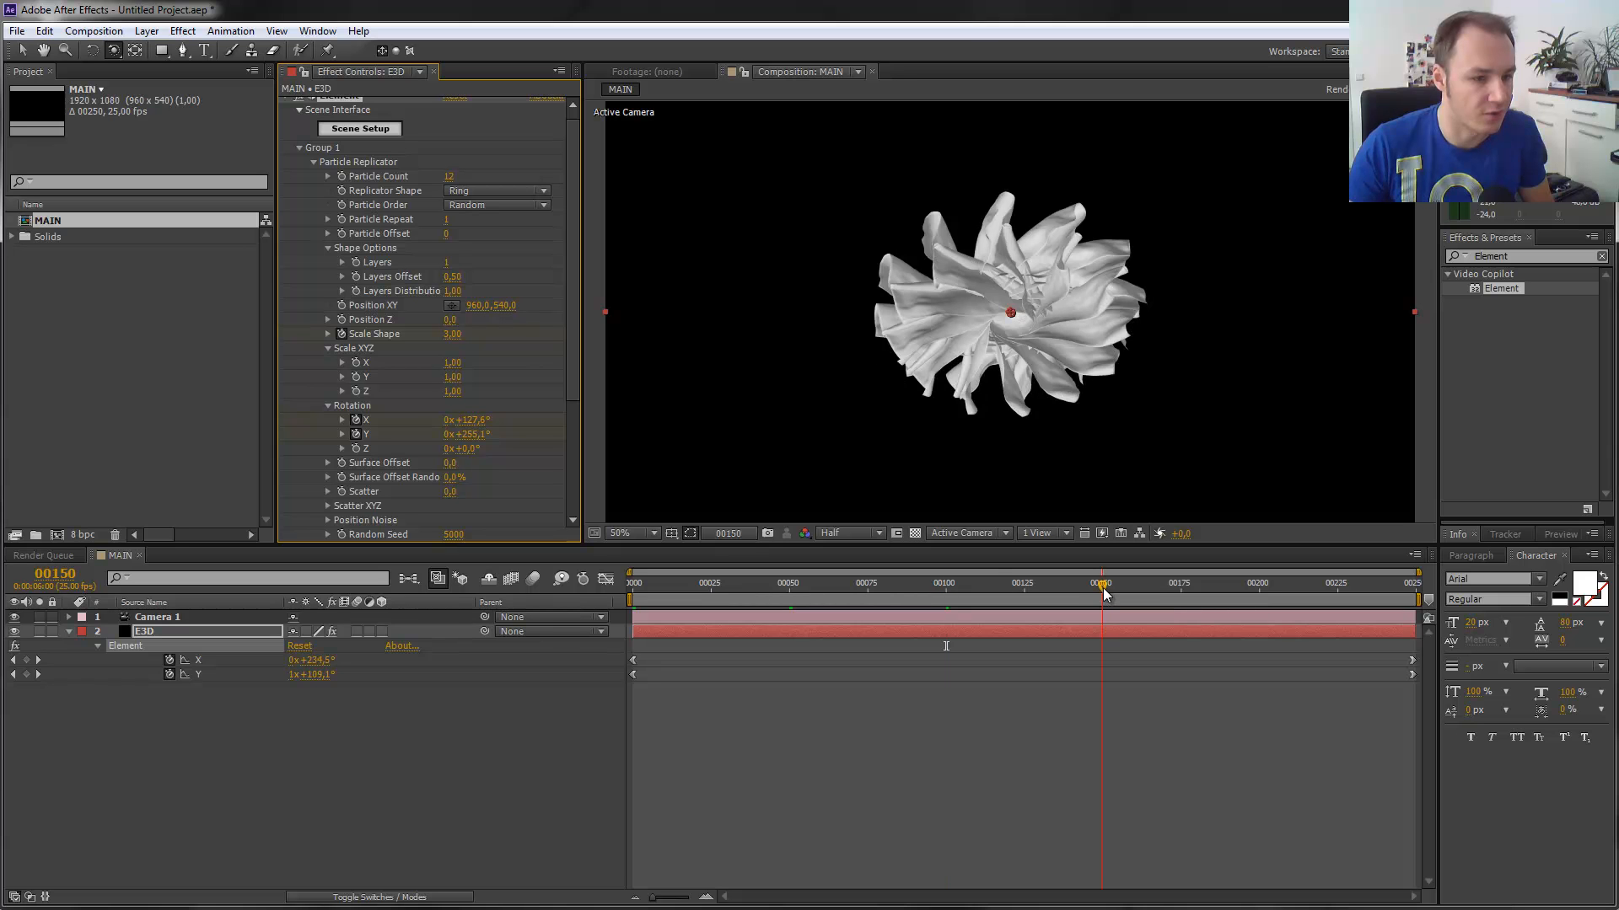
left_click_drag(448, 335, 534, 354)
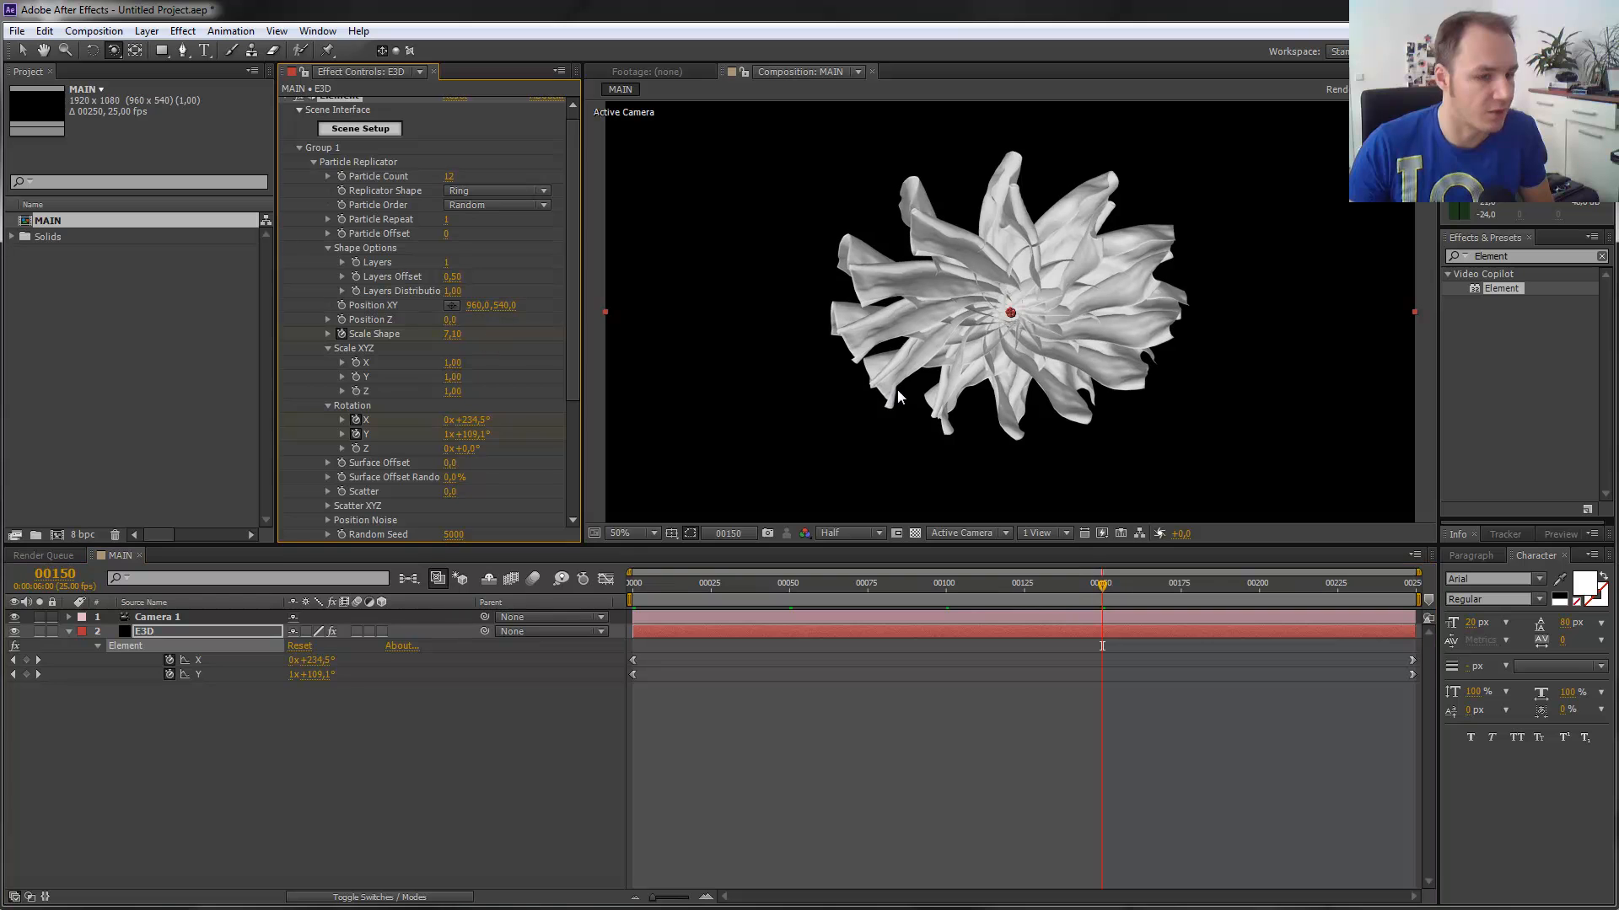
left_click(1256, 588)
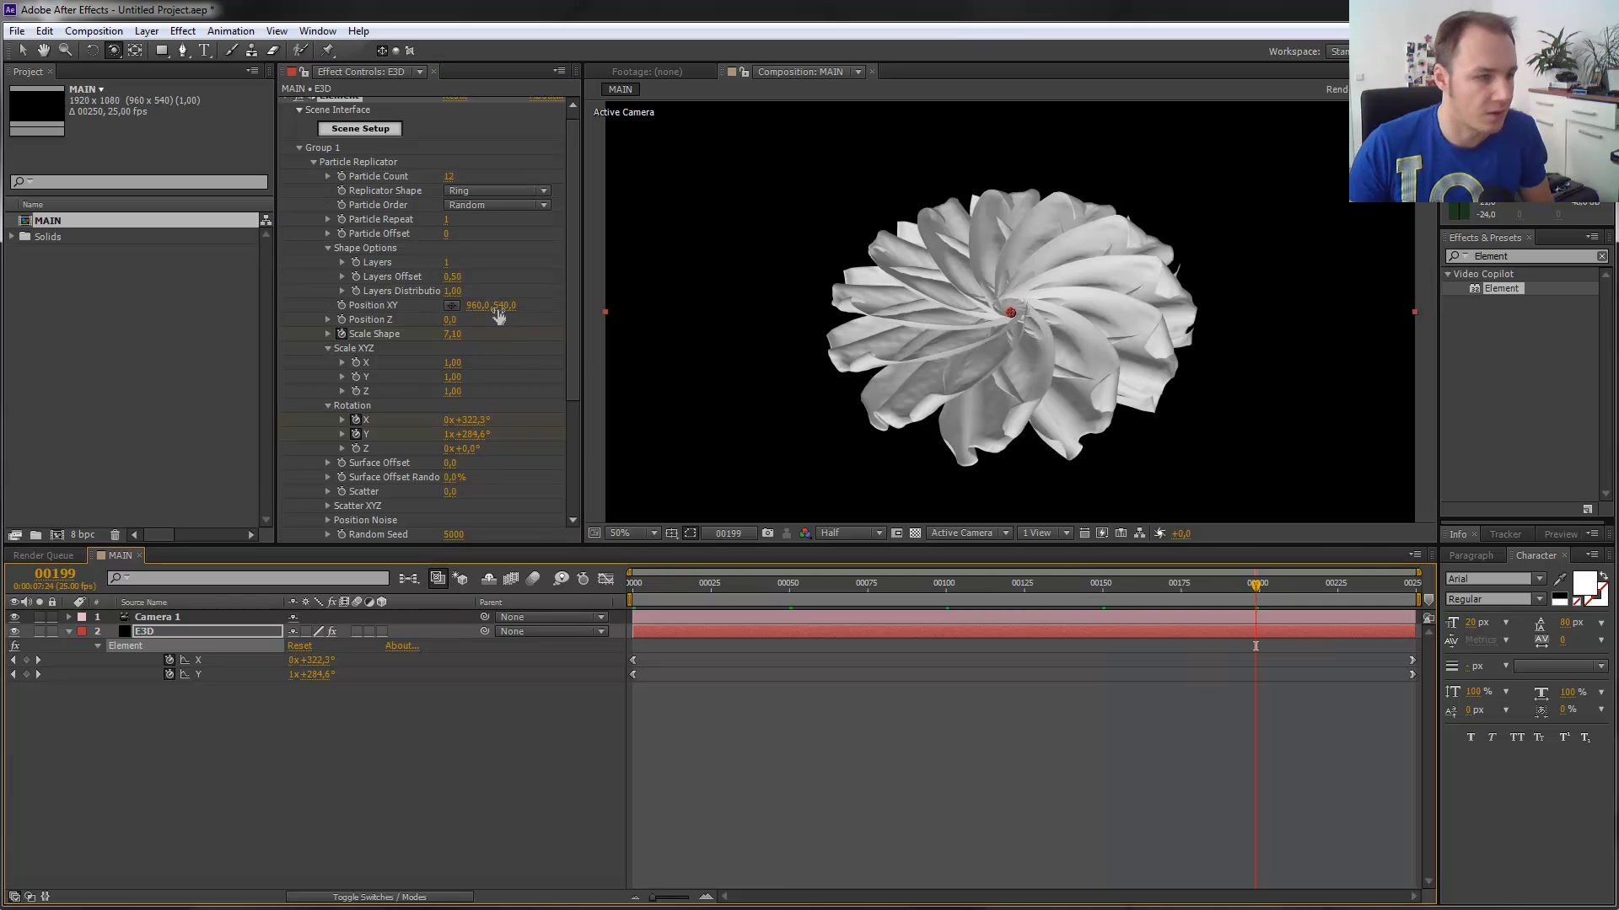
left_click_drag(458, 339, 601, 337)
left_click(1417, 590)
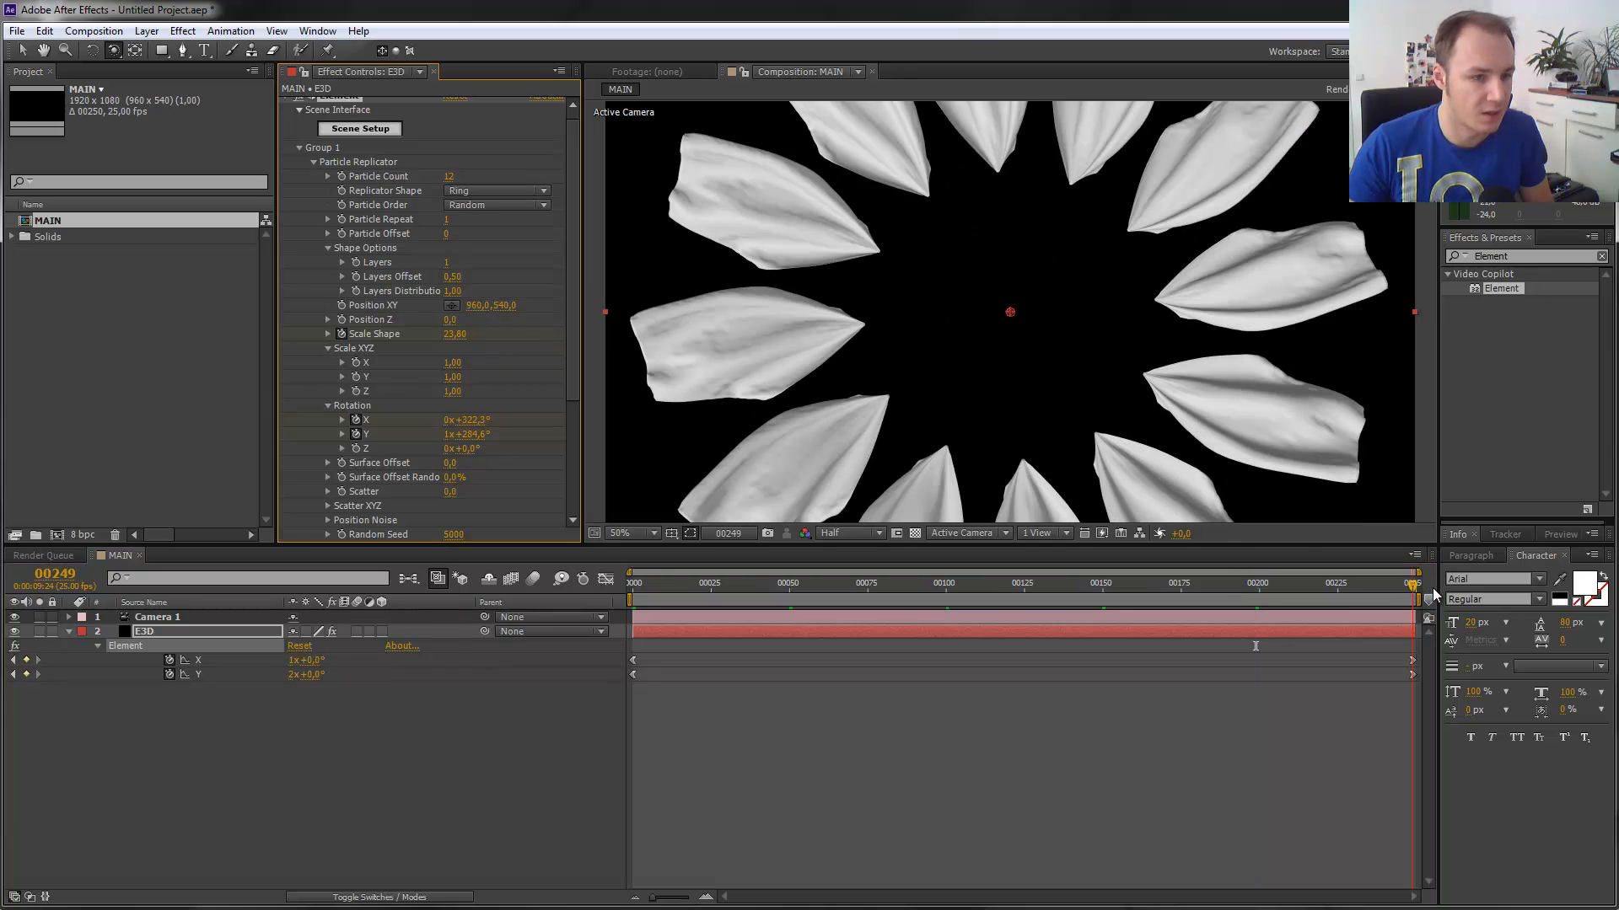
left_click_drag(452, 338, 518, 336)
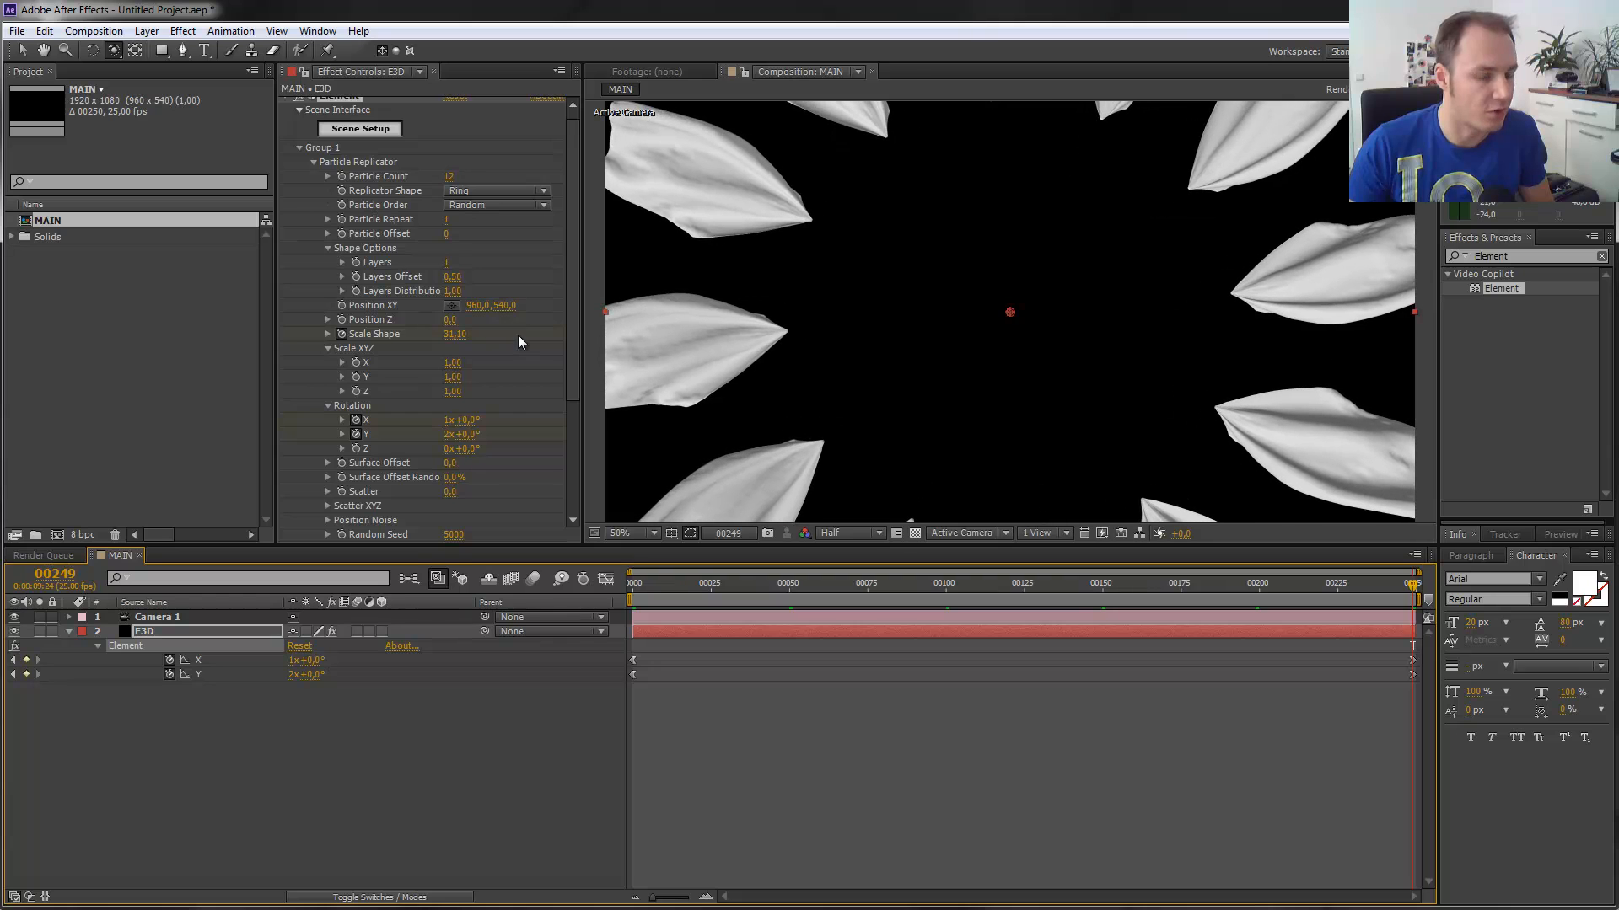
Expand the Camera 1 layer's properties and scrub to frame 45 to preview the scale animation.
left_click(180, 615)
left_click(69, 618)
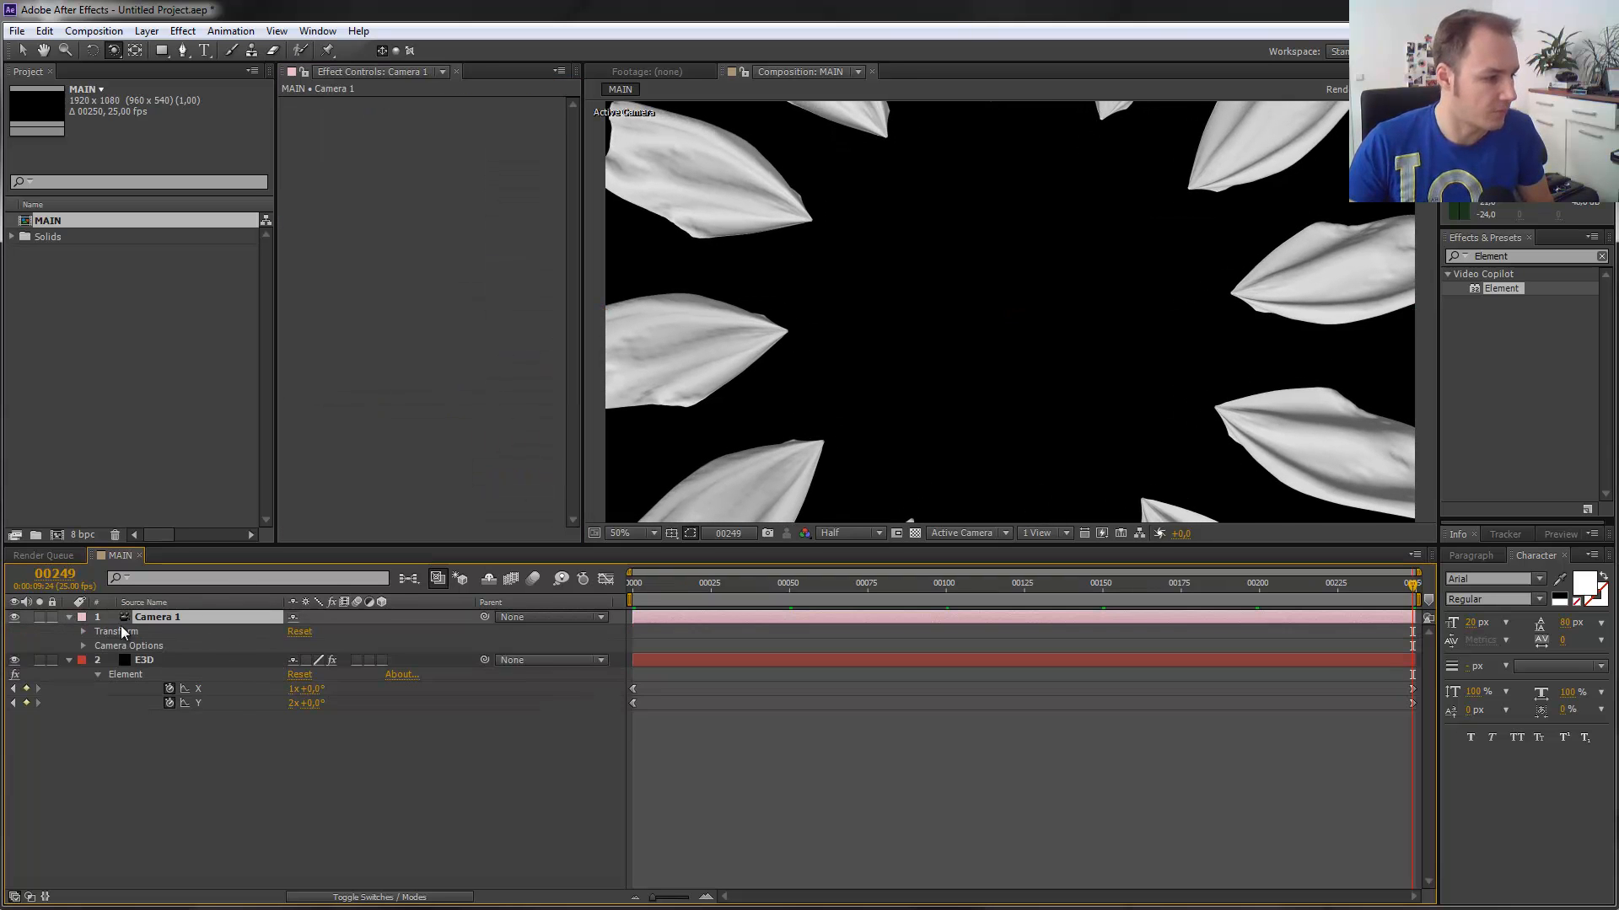
mouse_move(832, 588)
left_mouse_down()
mouse_move(624, 582)
mouse_move(1055, 596)
mouse_move(1389, 578)
mouse_move(680, 539)
mouse_move(793, 534)
mouse_move(827, 583)
mouse_move(774, 581)
left_mouse_up()
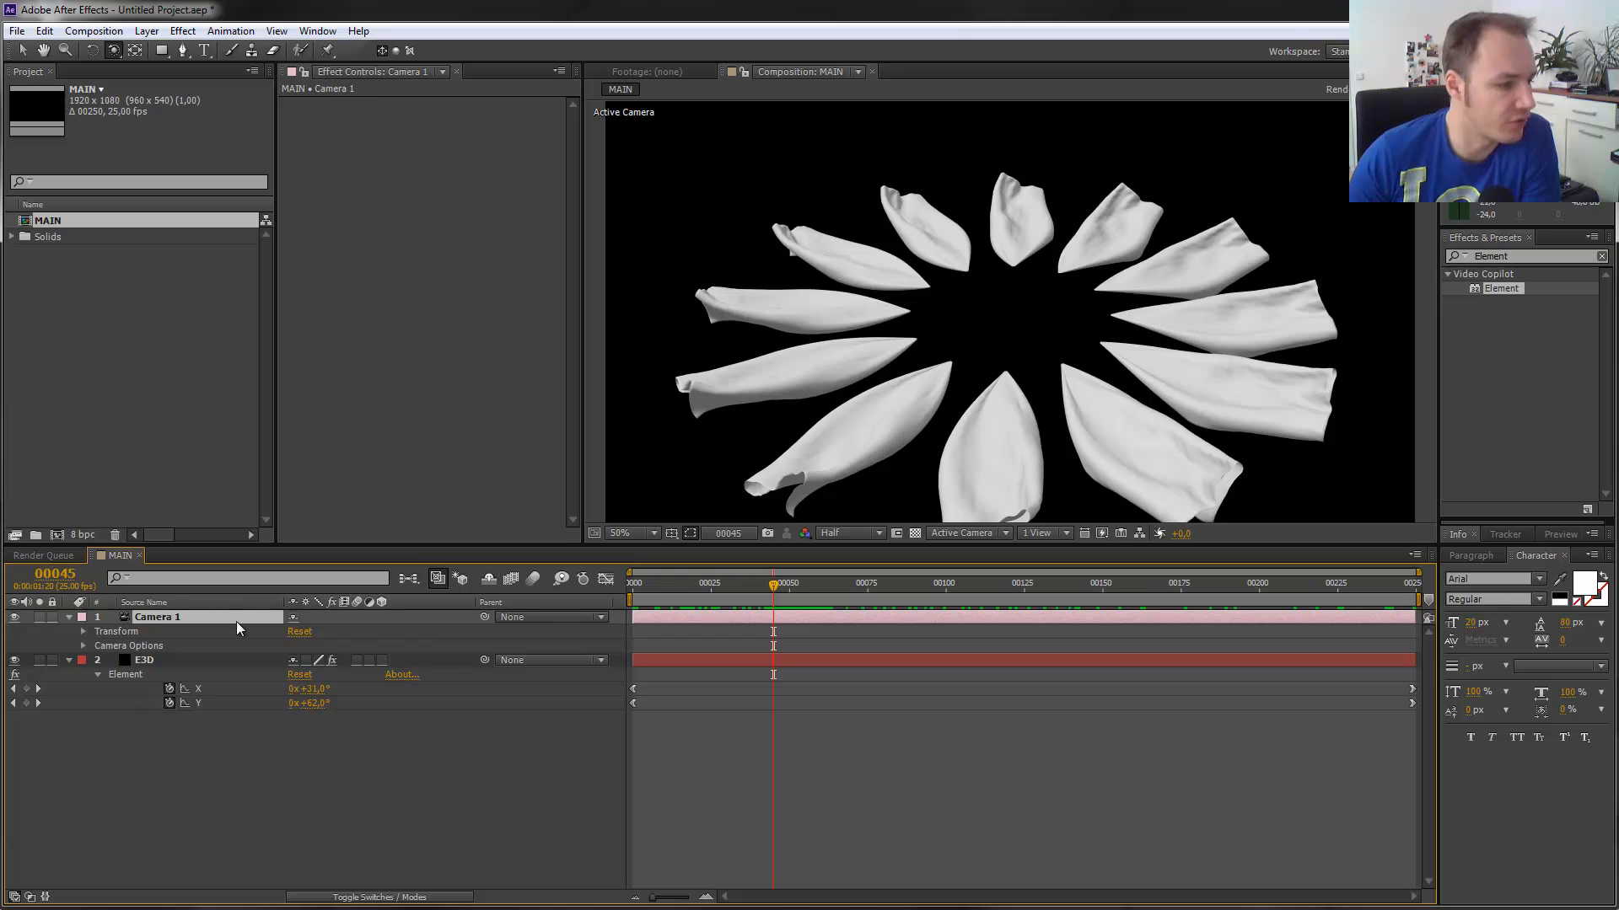
Set Group 1's Baked Animation loop mode to Freeze at End on the E3D layer and scrub to frame 210.
left_click(189, 664)
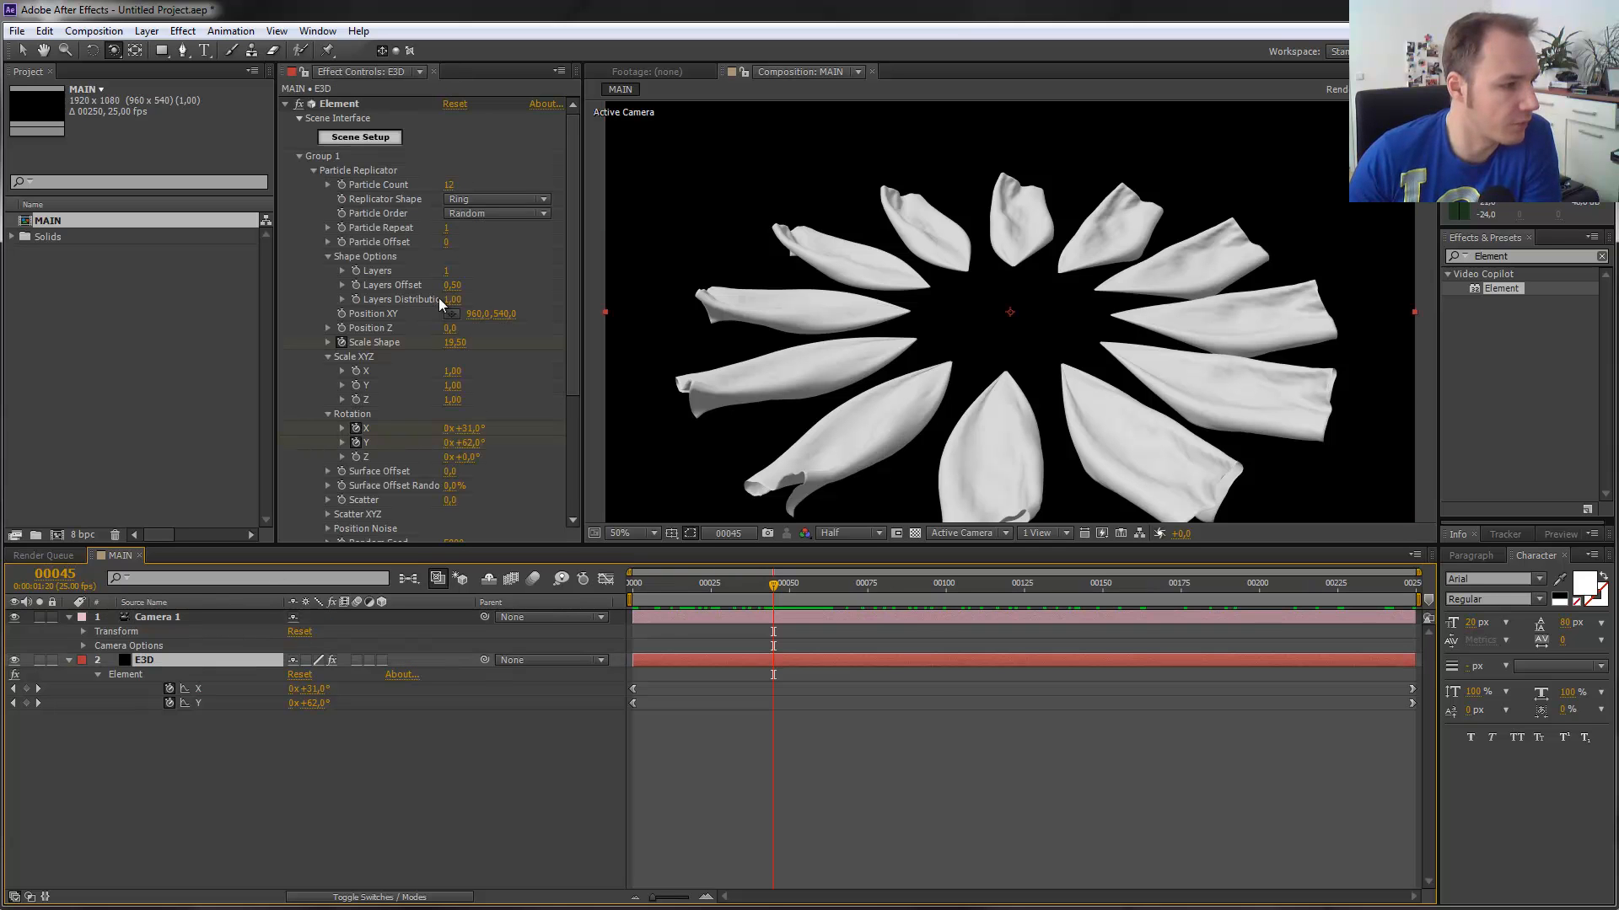
left_click(312, 169)
left_click(314, 185)
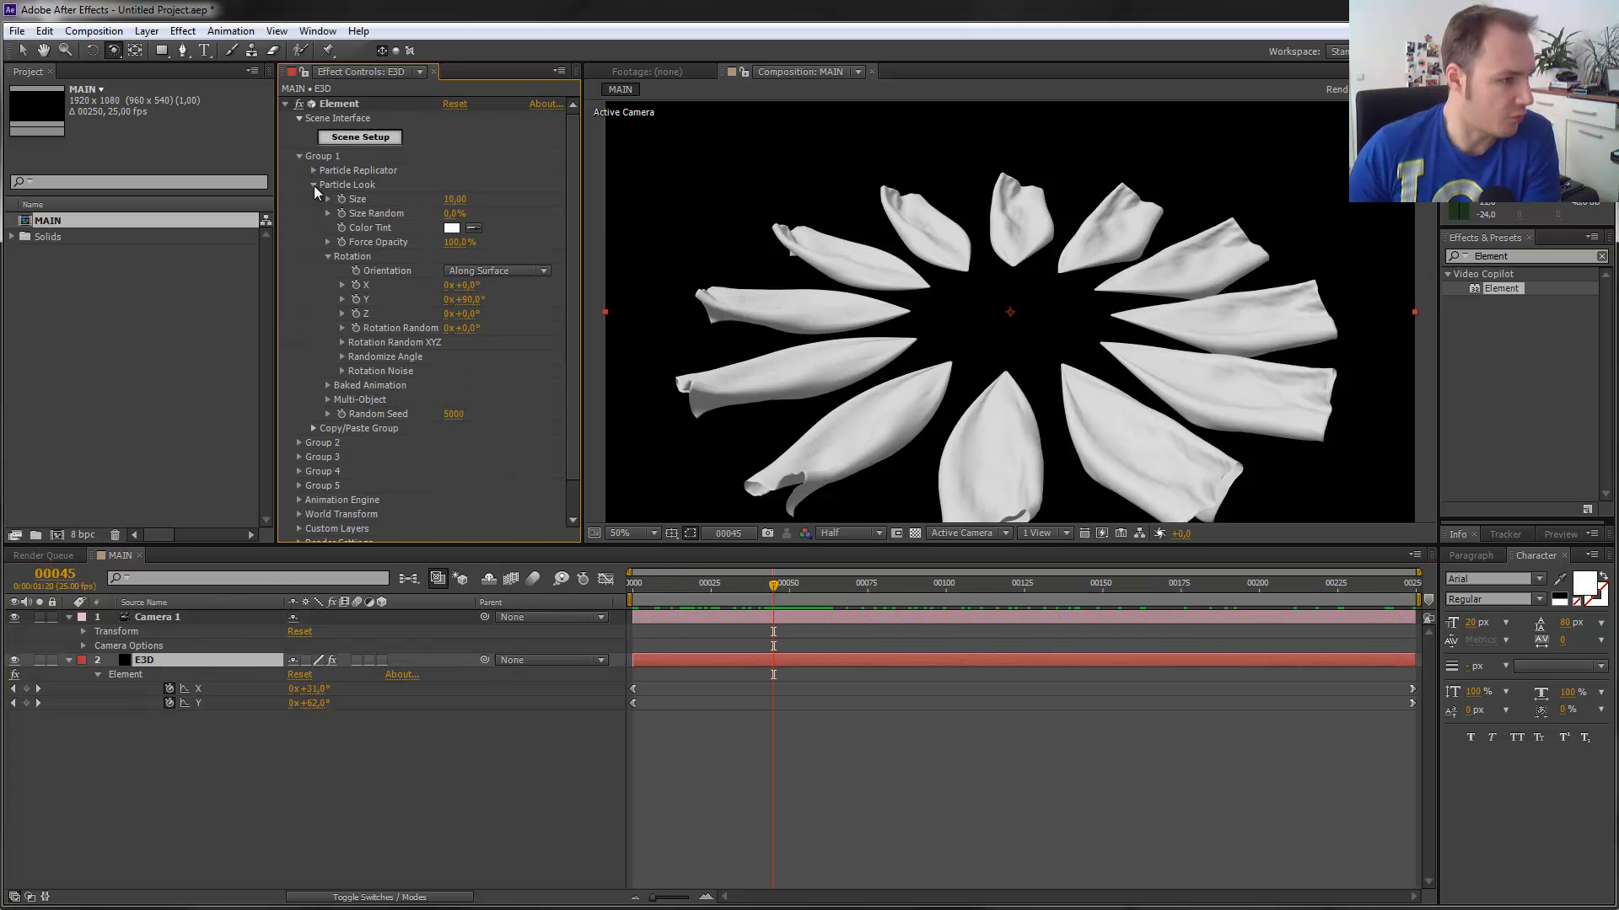
left_click(329, 386)
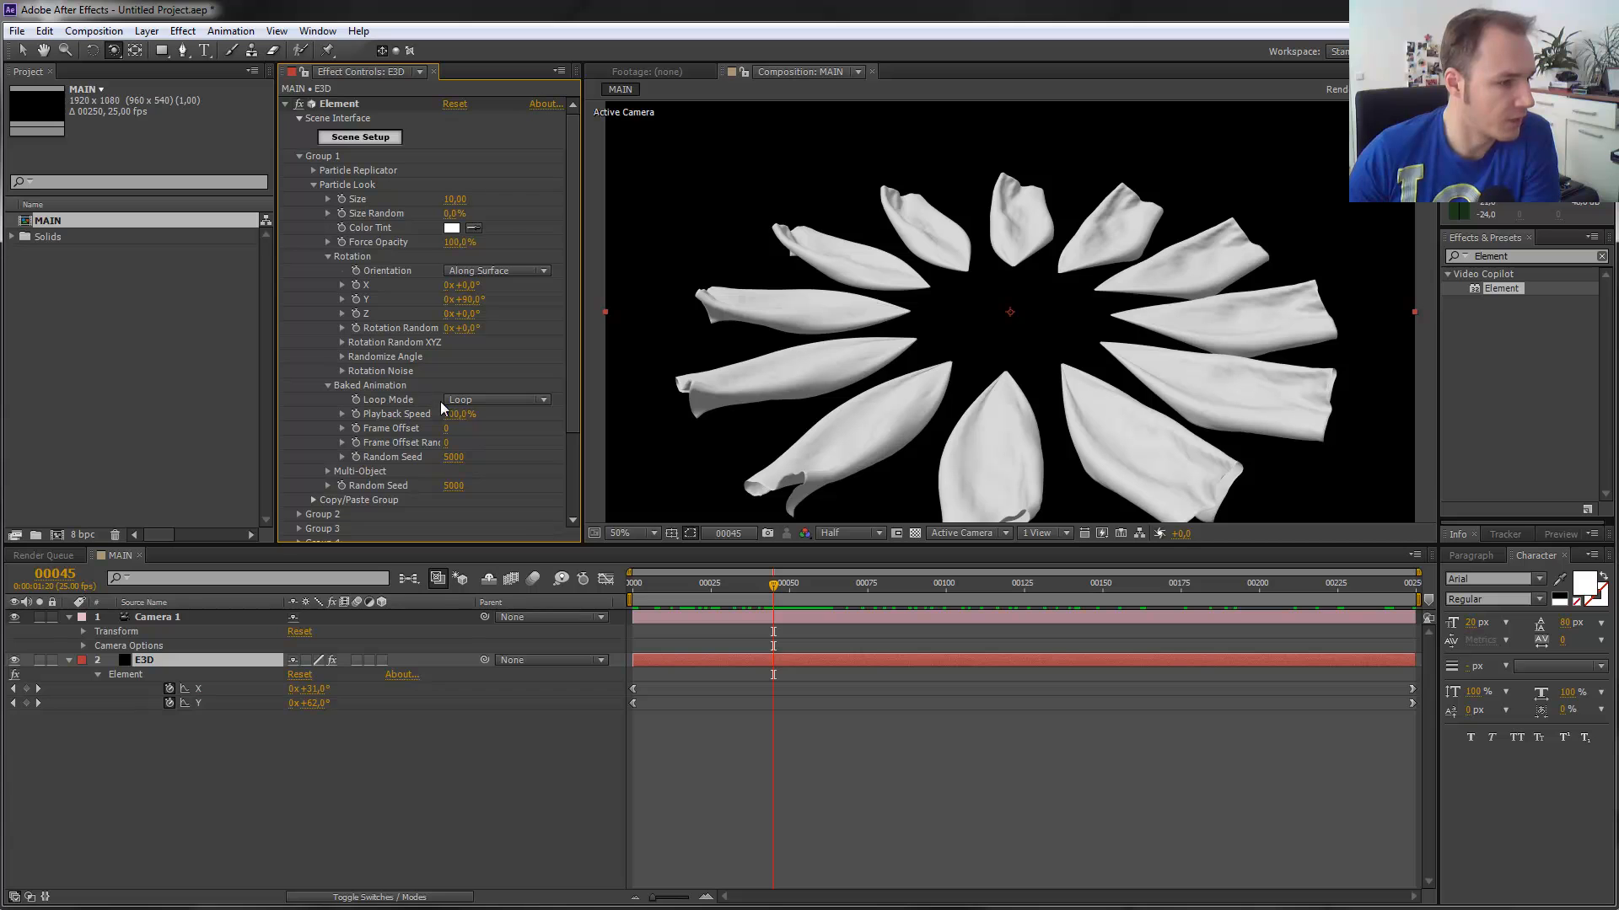
left_click(506, 401)
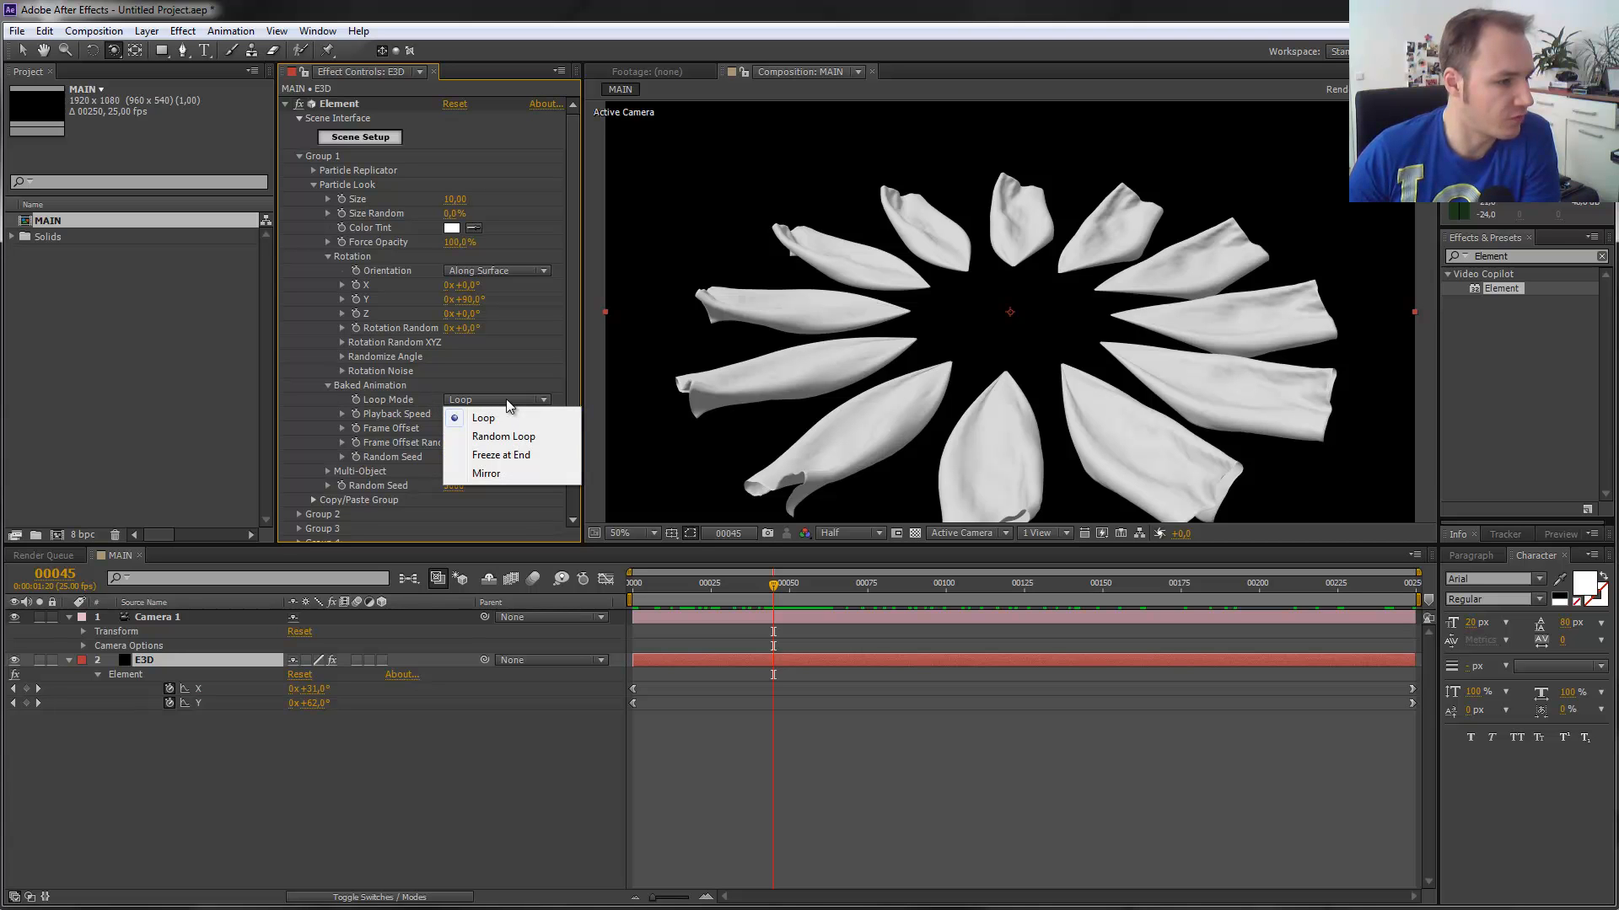
left_click(505, 456)
left_click(776, 584)
left_click_drag(818, 583, 1288, 558)
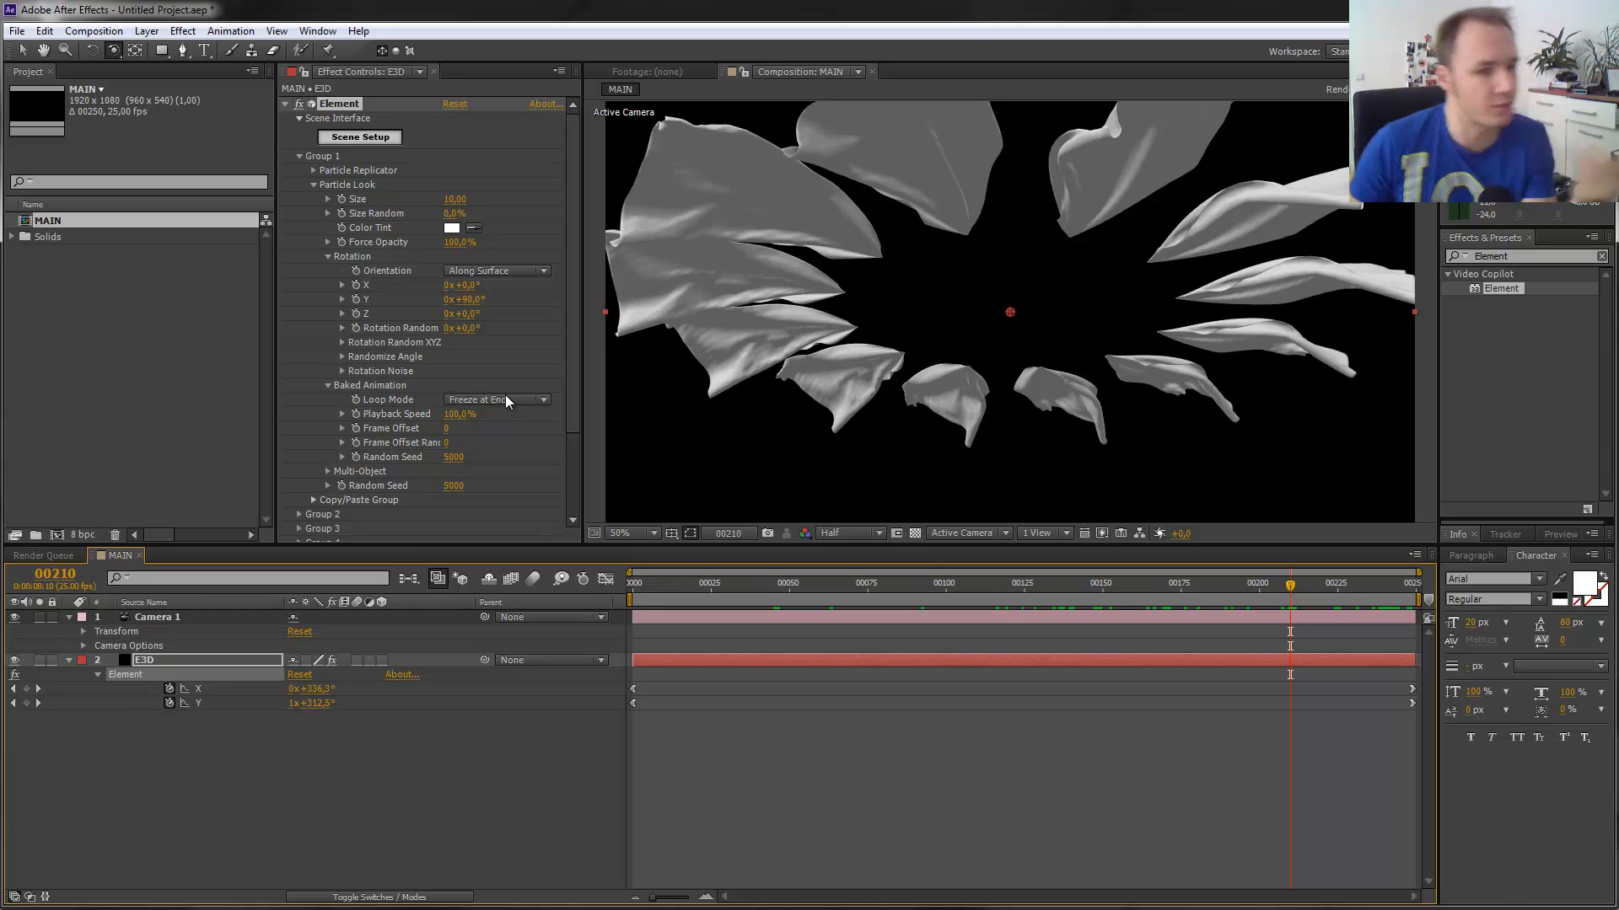
Try the Random Loop mode for Group 1's baked animation at frames 210, 137 and 173, and restore Freeze at End.
left_click(506, 399)
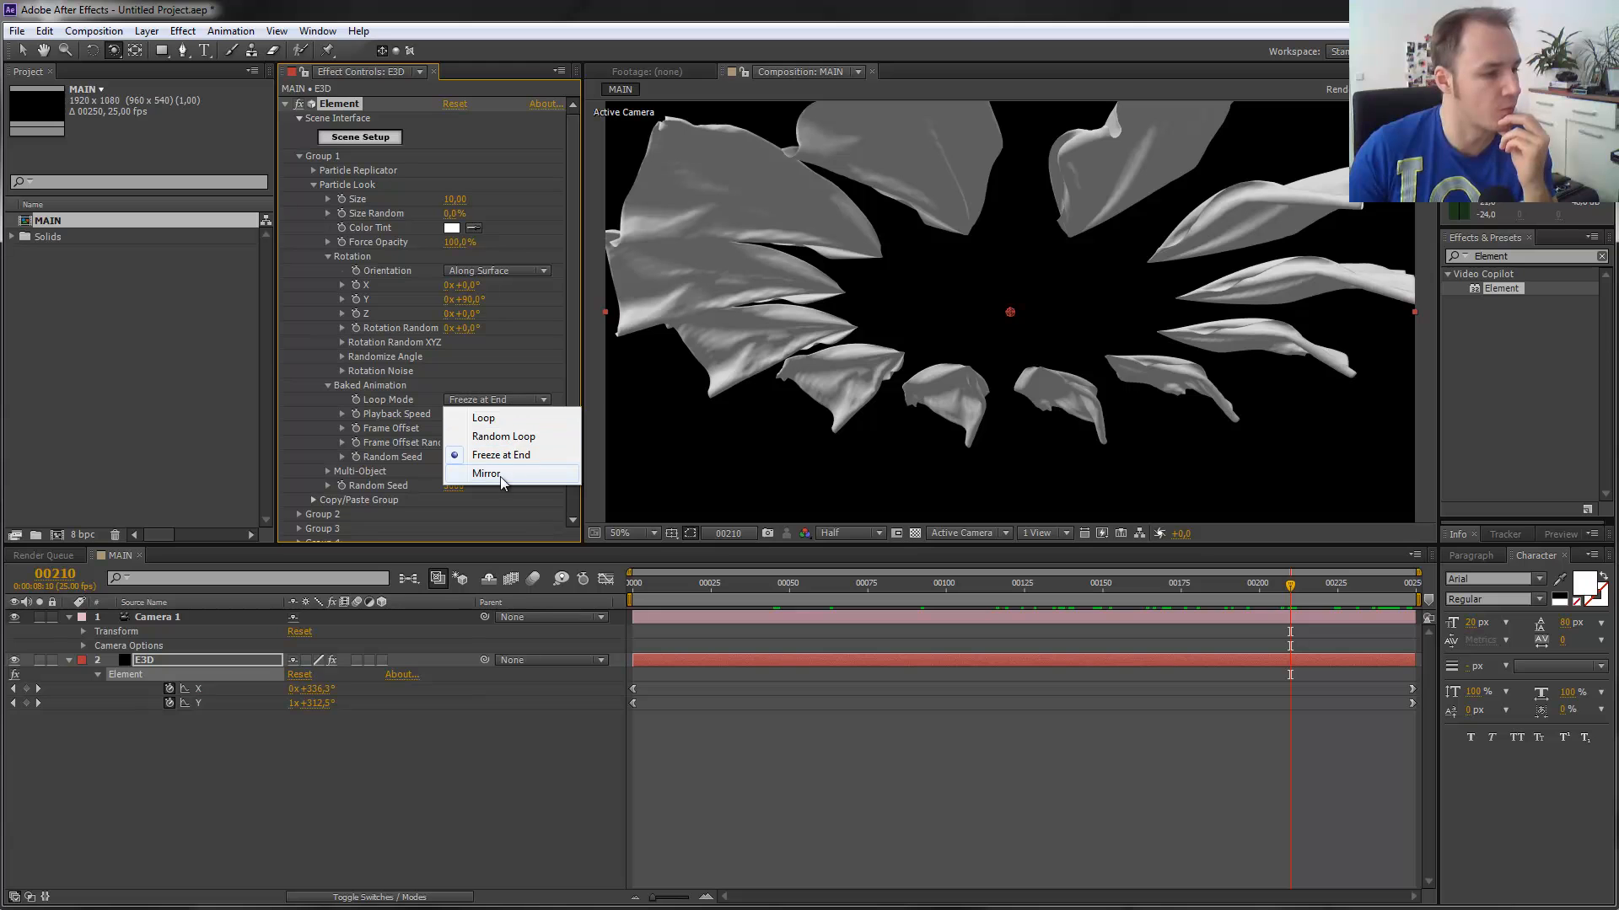
left_click(504, 436)
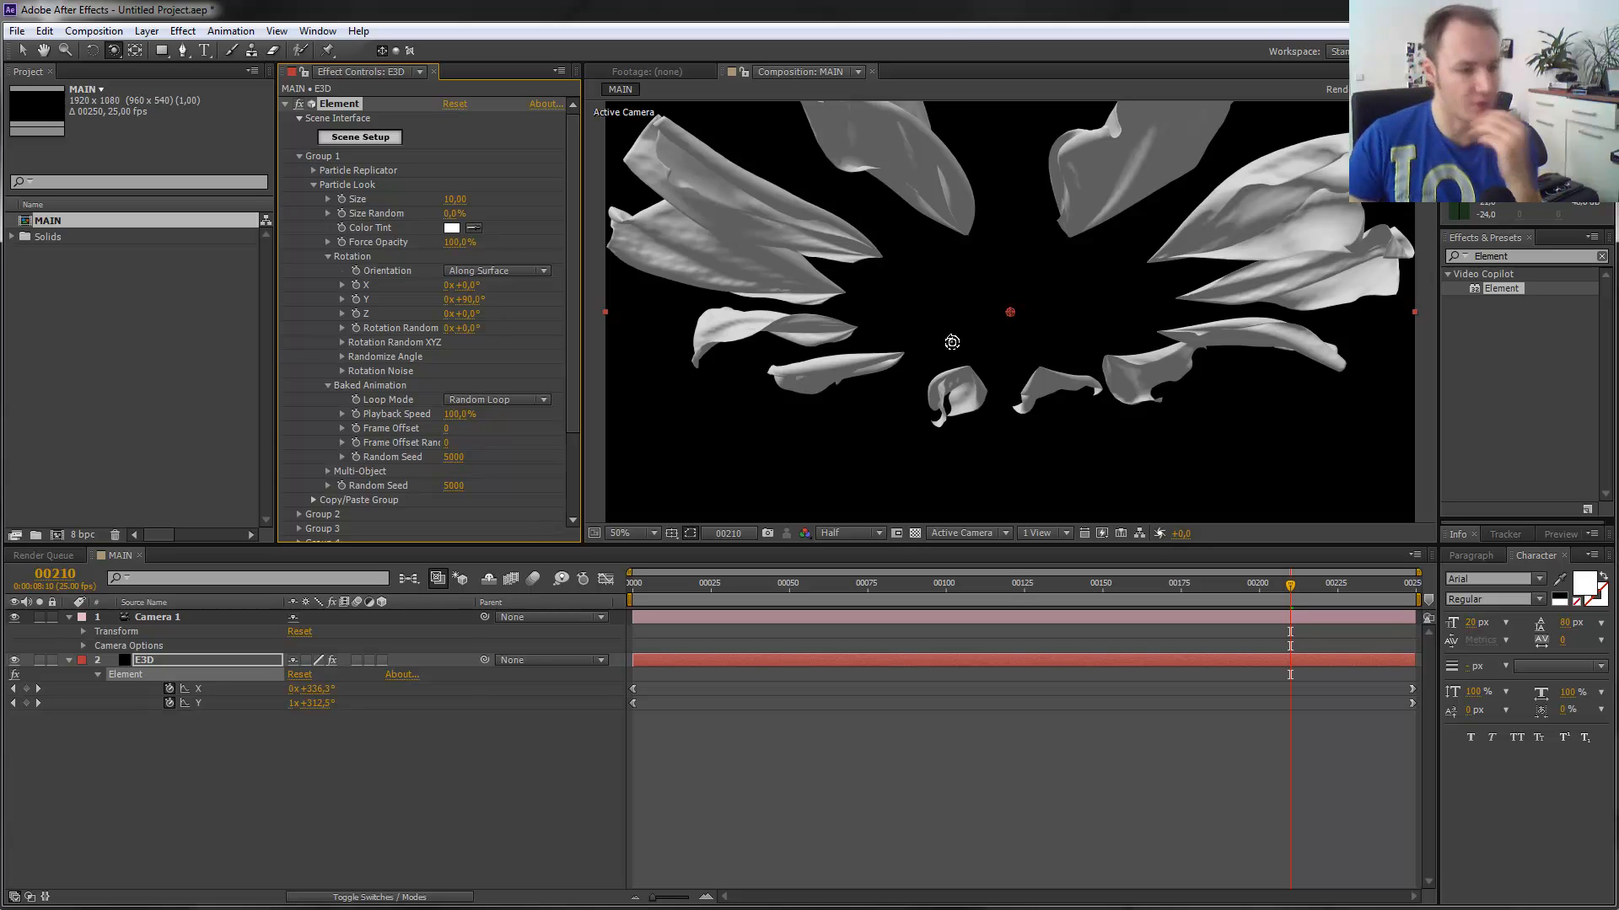
left_click(1012, 590)
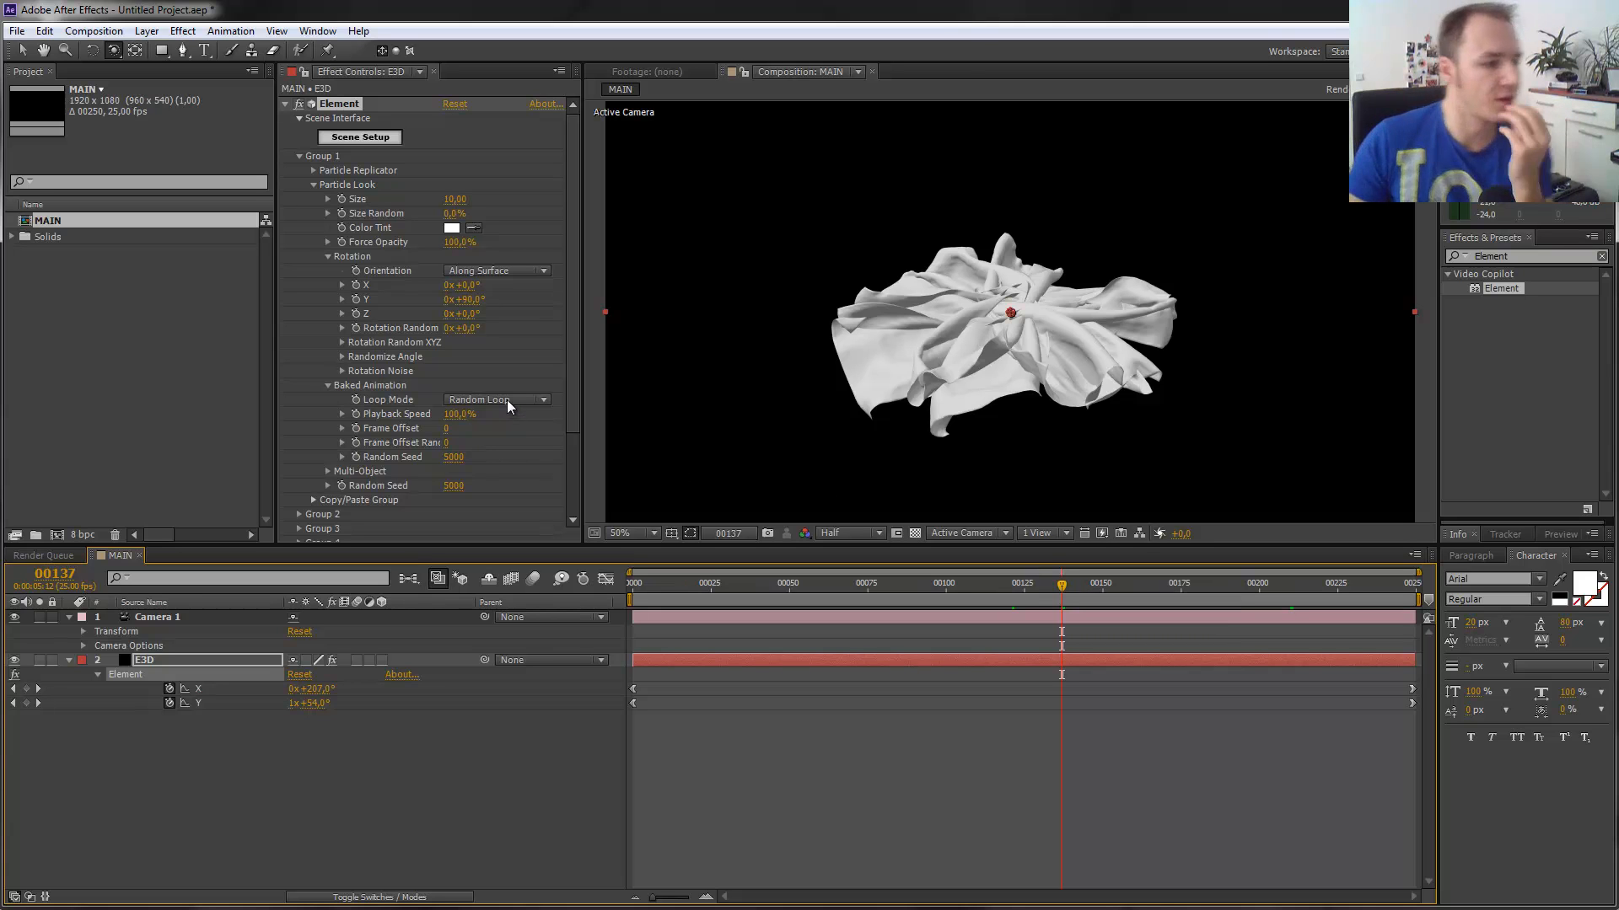
left_click(1175, 588)
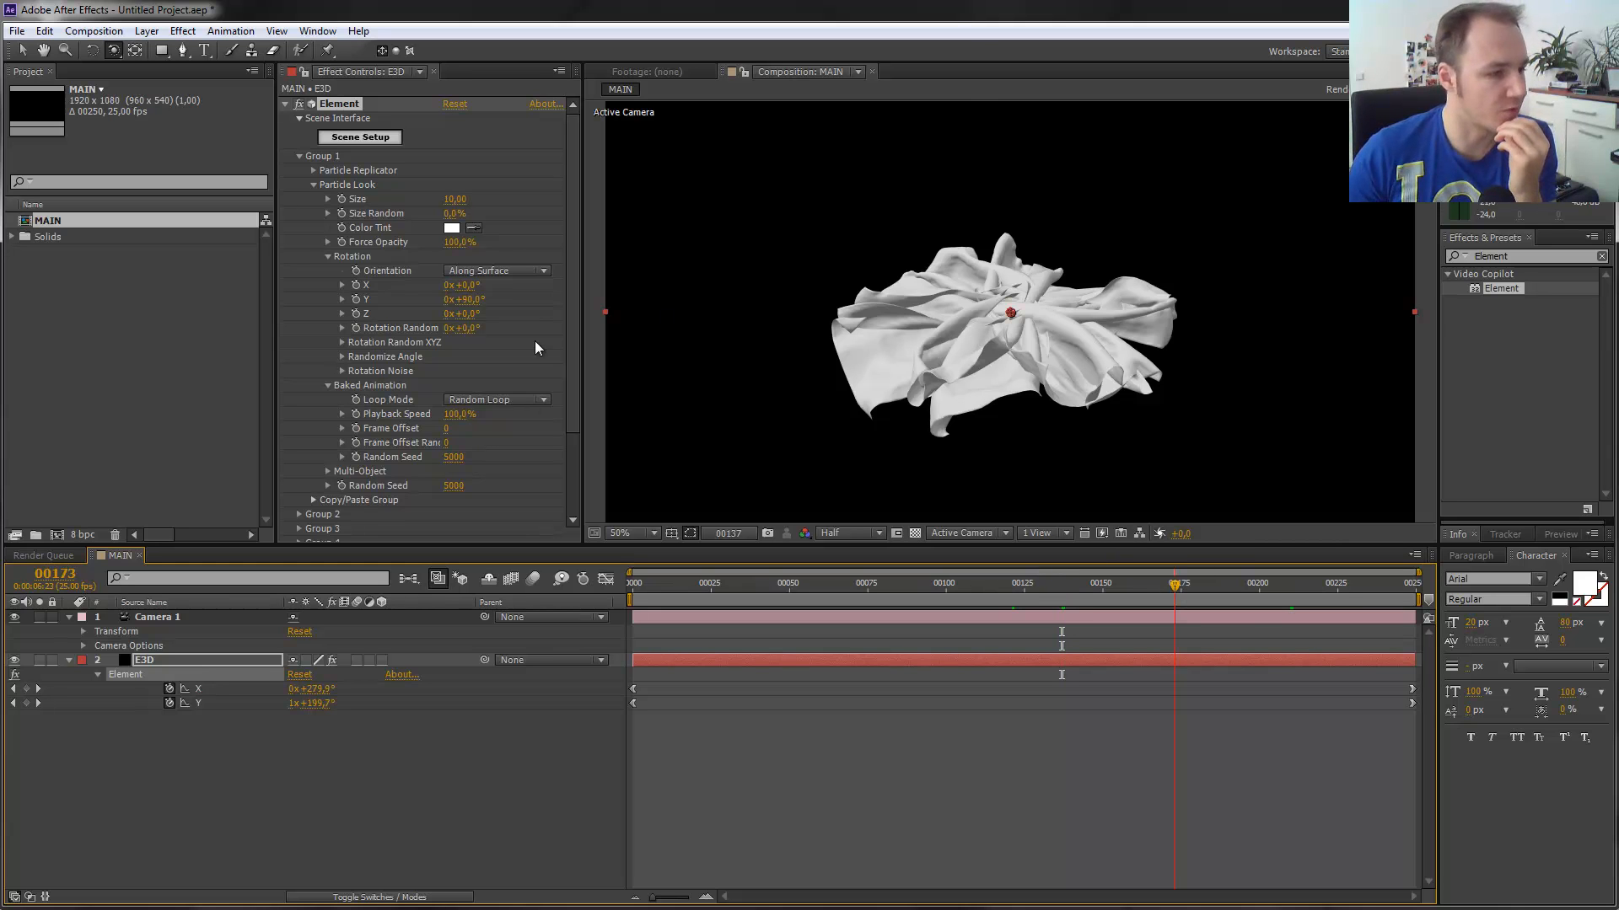
left_click(518, 401)
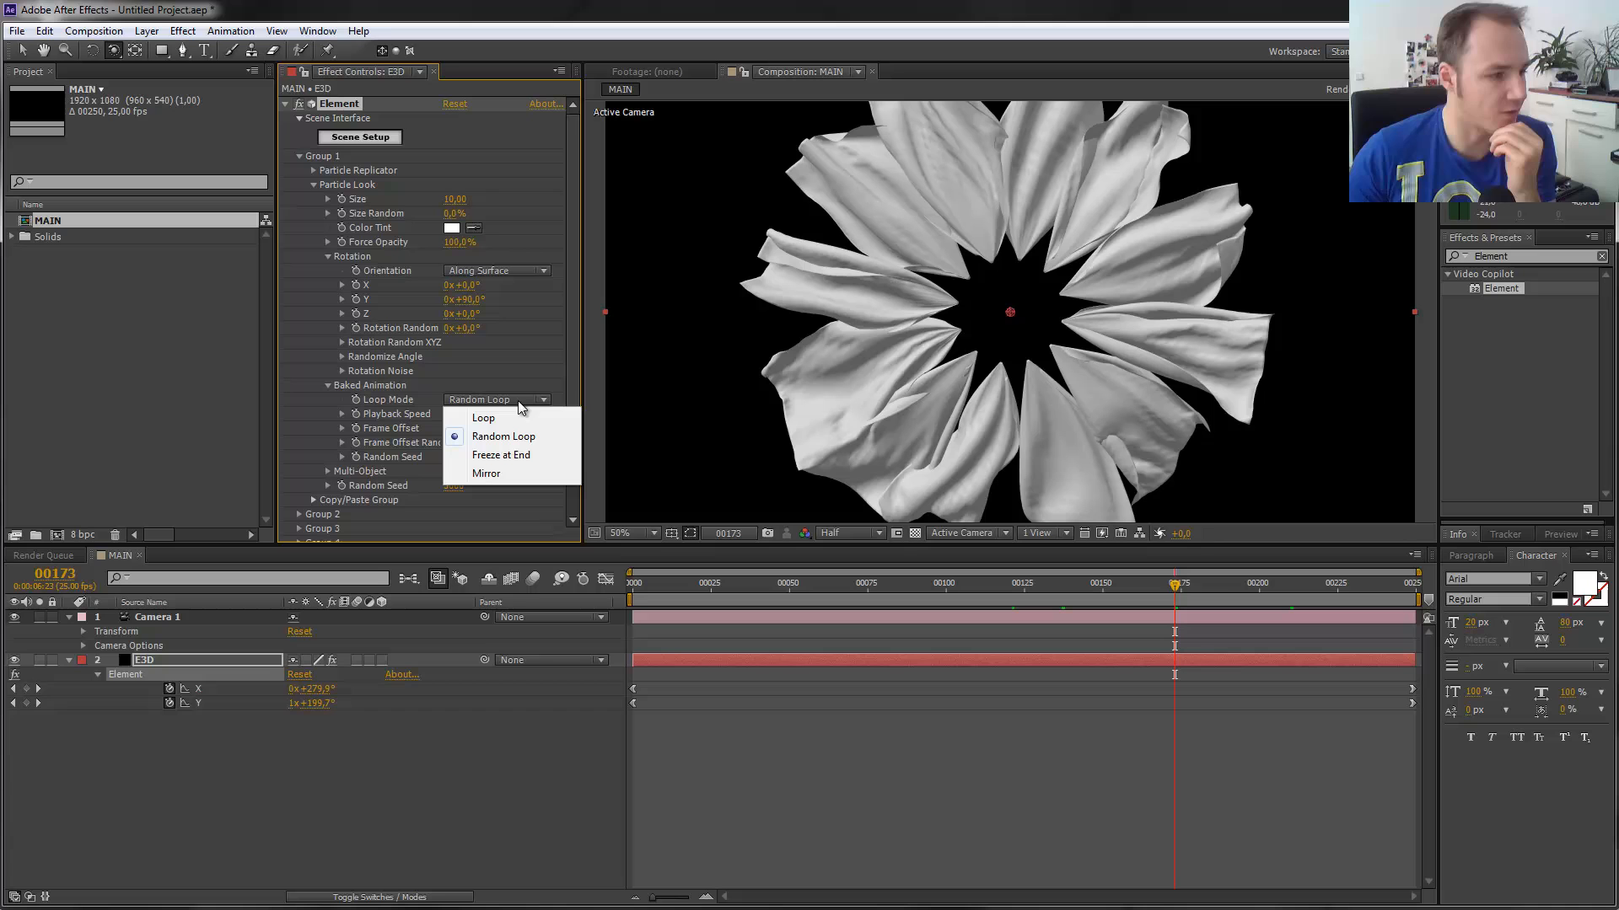
left_click(513, 455)
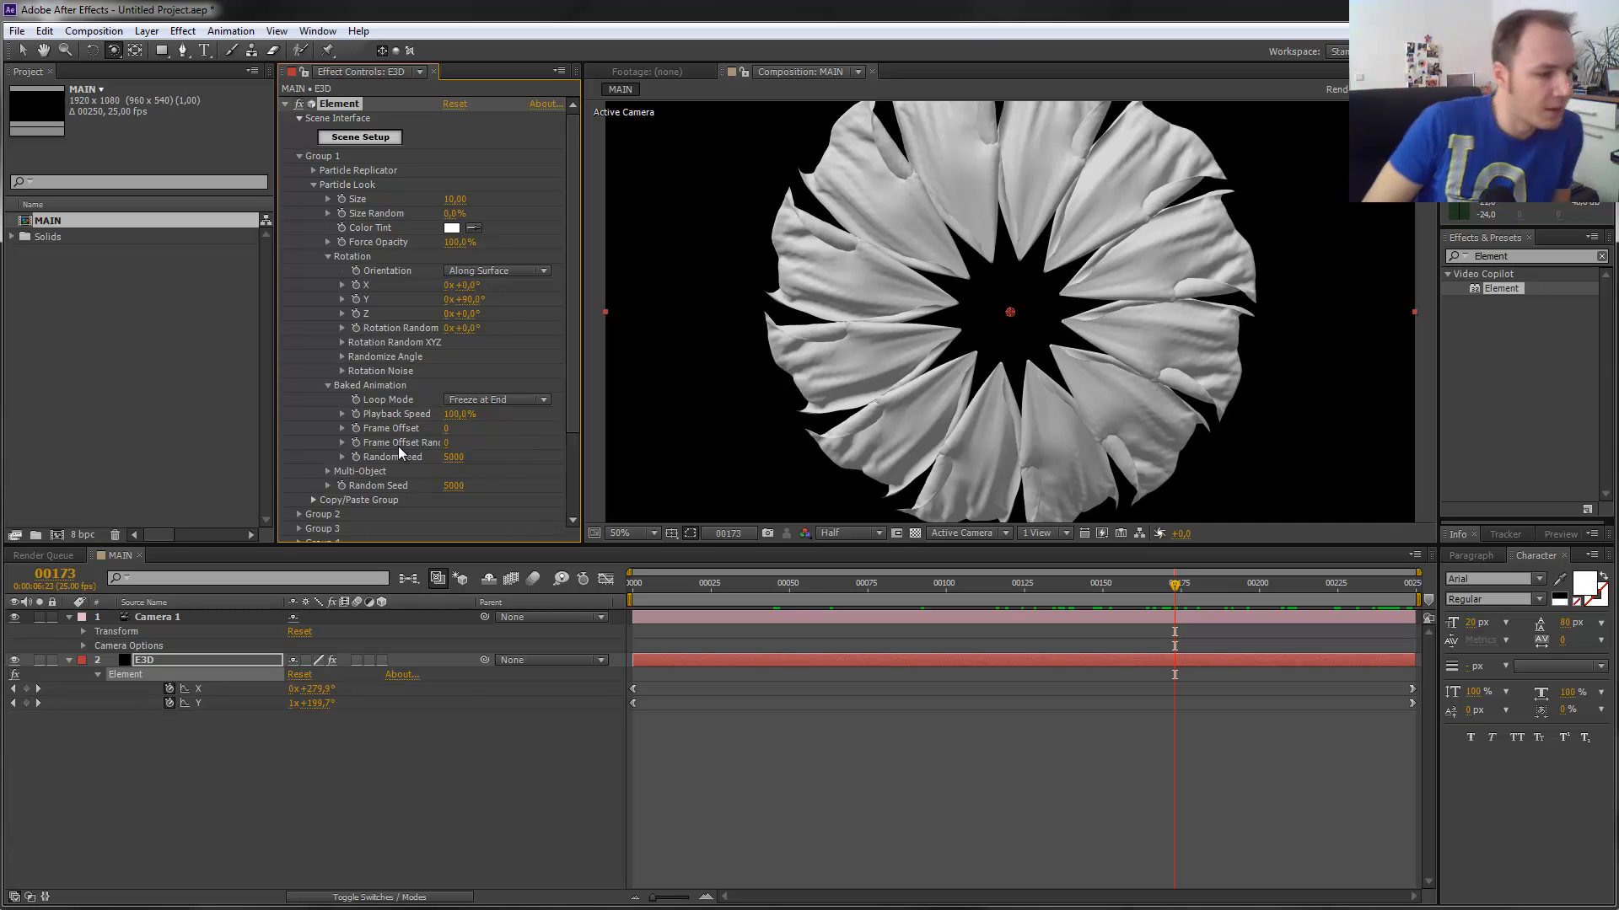
Keyframe the Particle Look's X rotation at 22° on frame 222, -15° on frame 148 and 10° on frame 34.
left_click_drag(763, 614, 1327, 619)
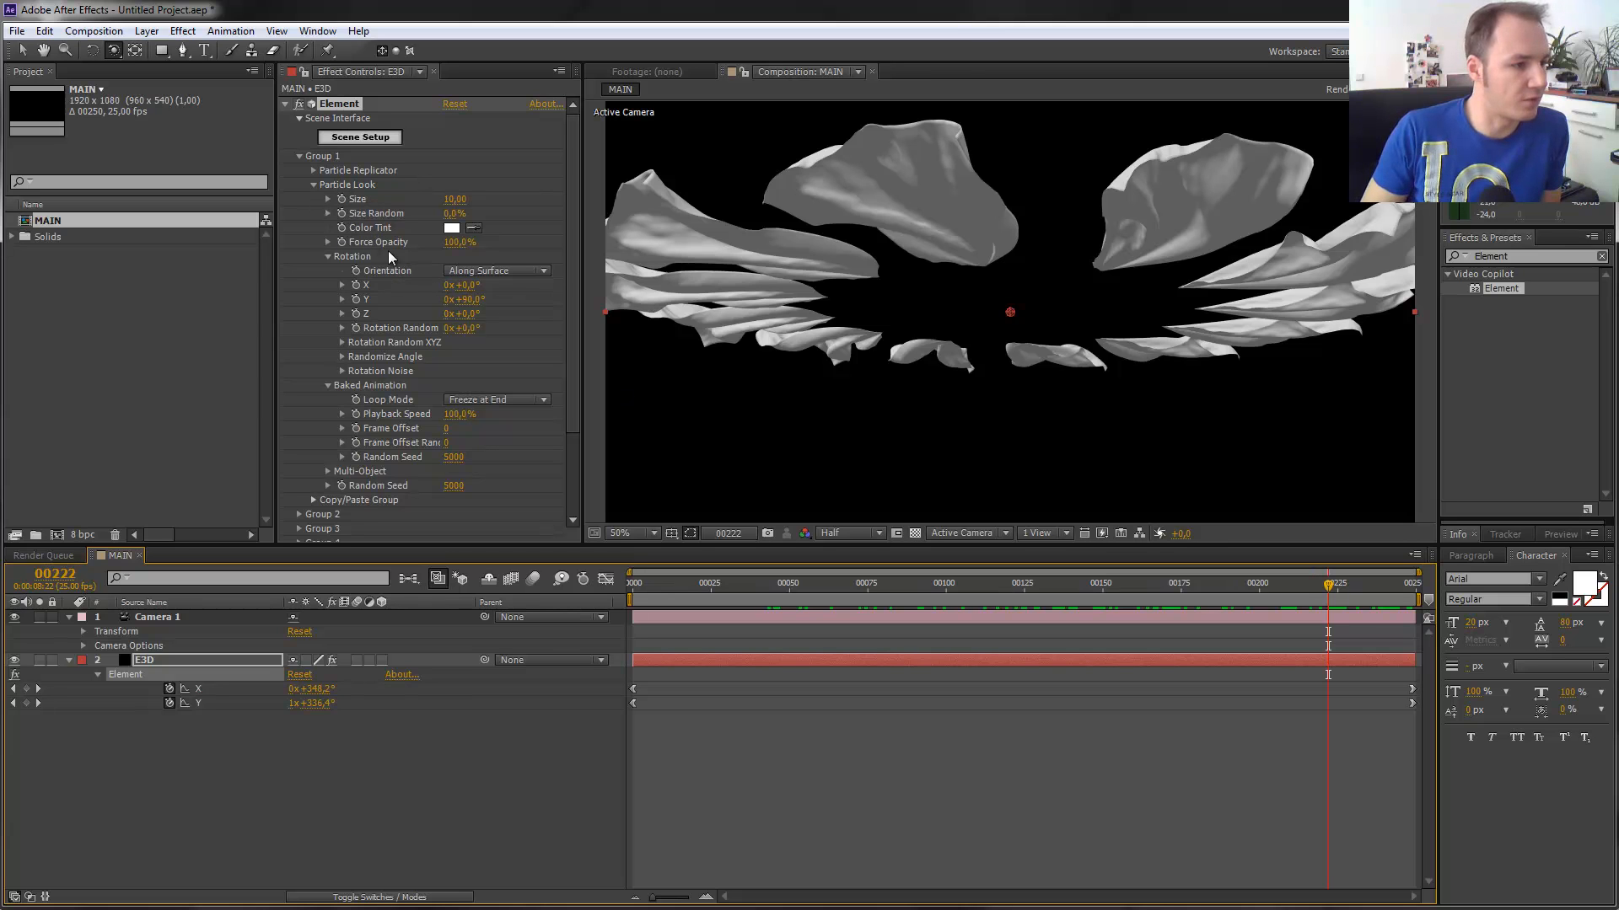
left_click_drag(464, 285, 486, 285)
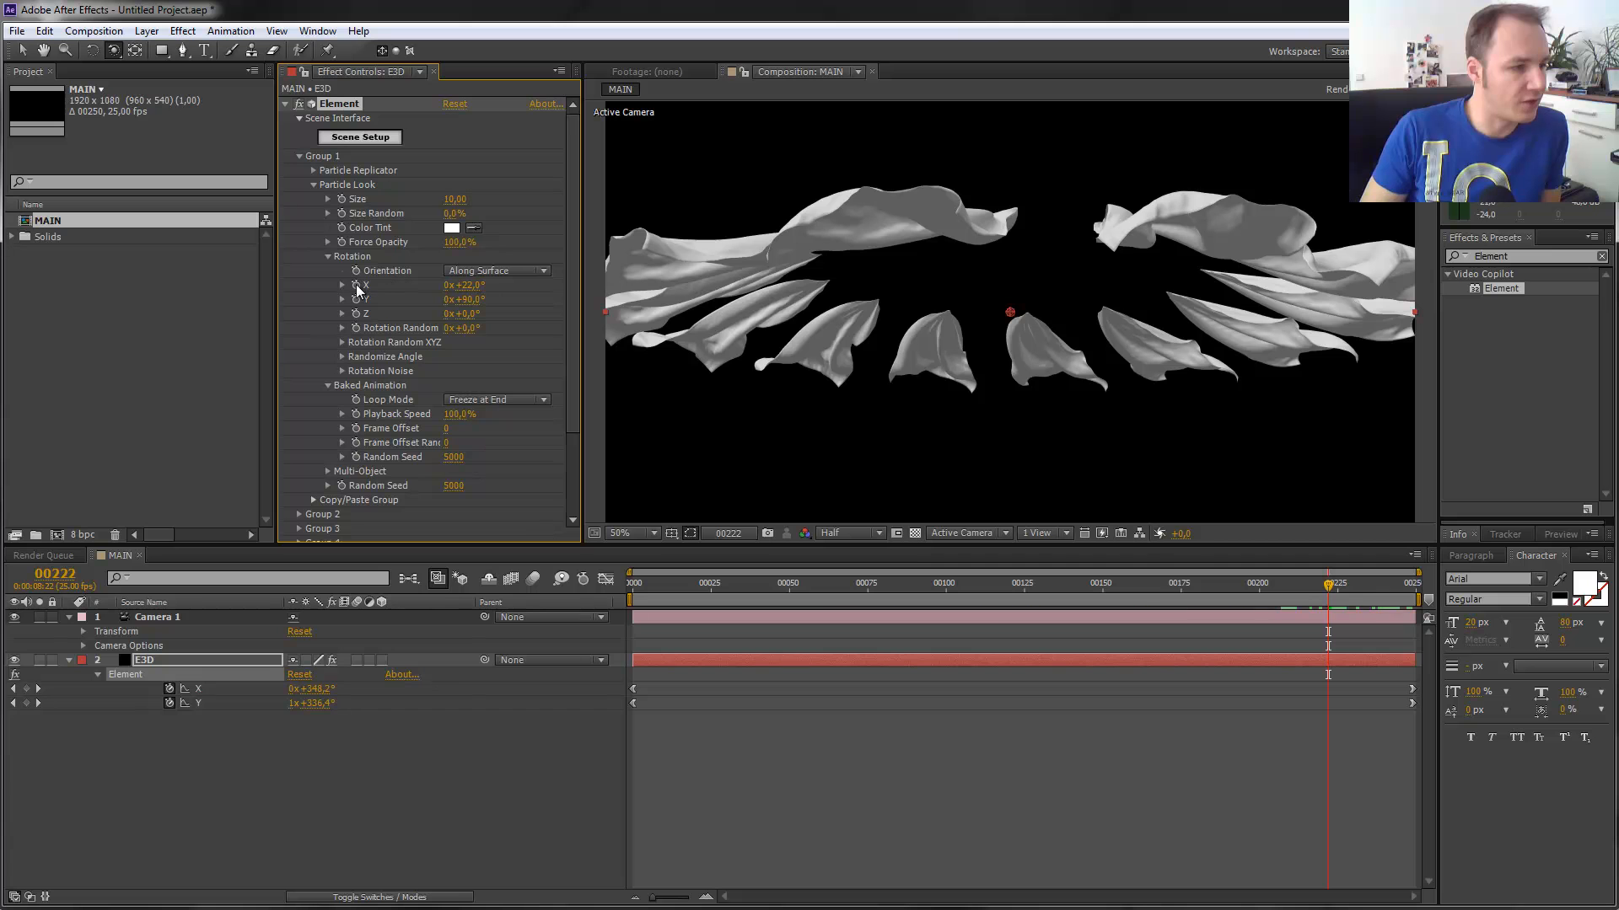
left_click_drag(1328, 584, 1096, 589)
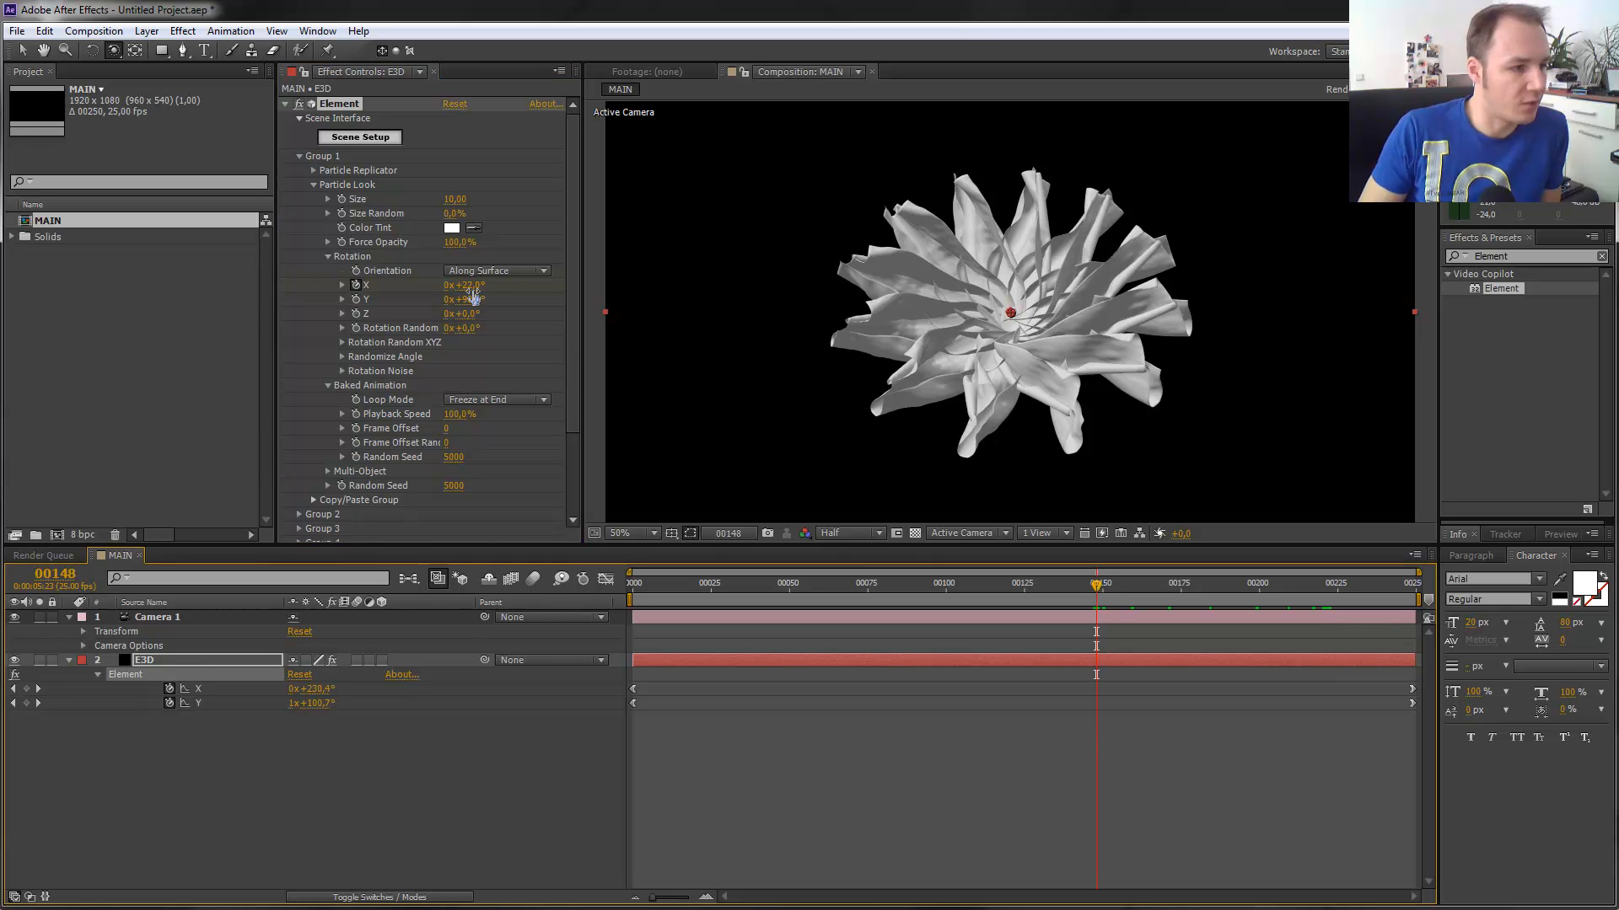
left_click_drag(468, 285, 441, 286)
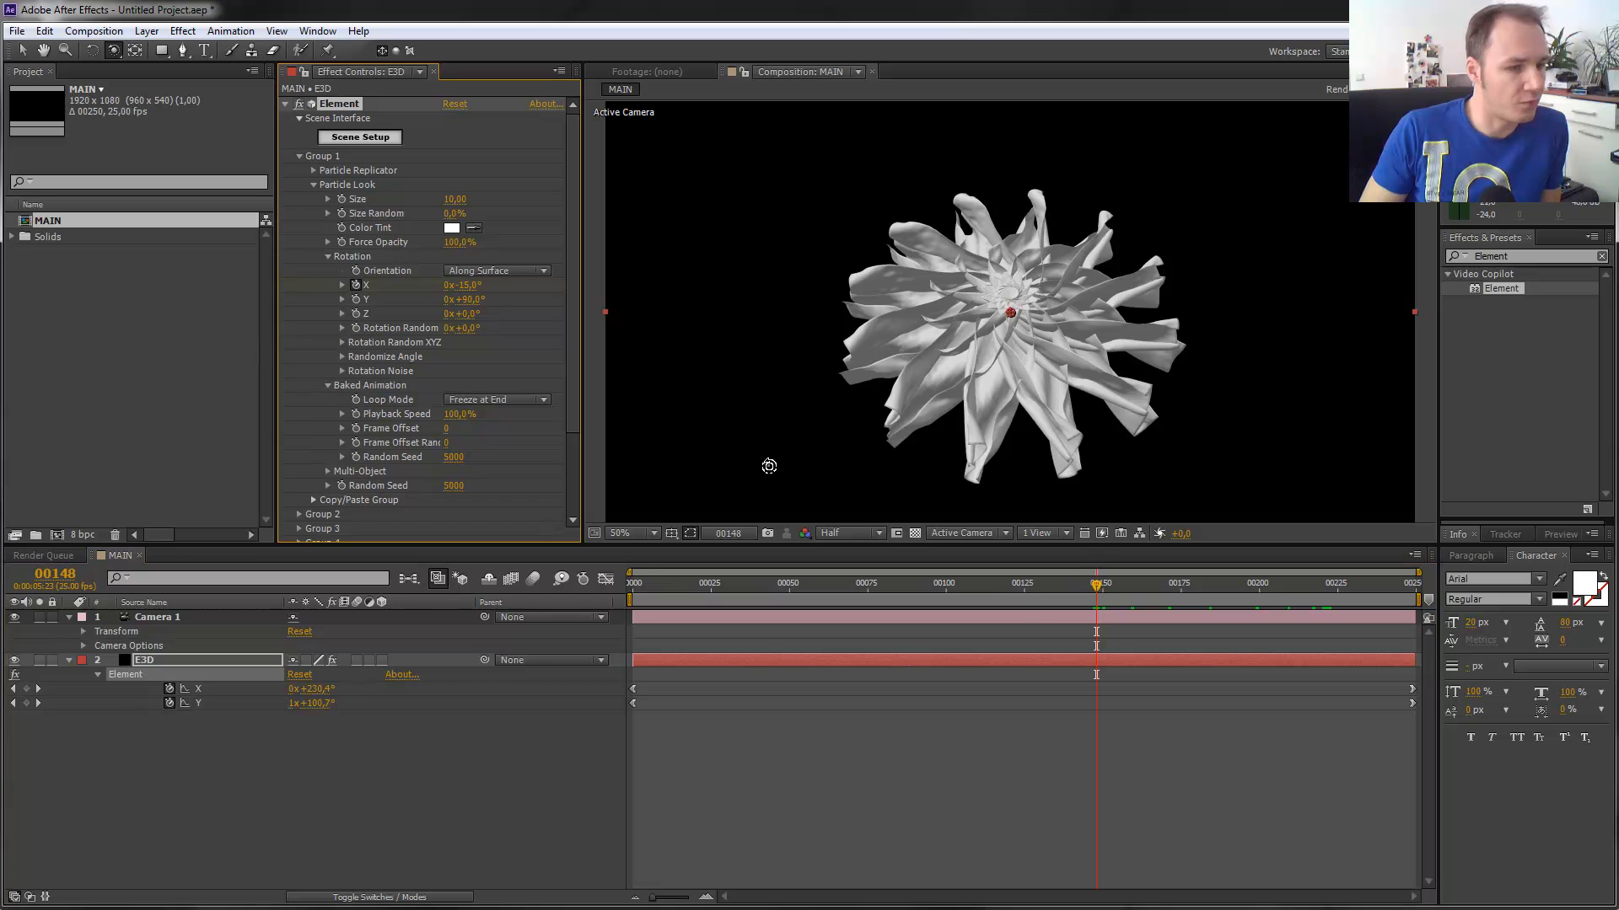
left_click(1101, 586)
left_click_drag(1101, 586, 738, 591)
left_click_drag(472, 285, 492, 289)
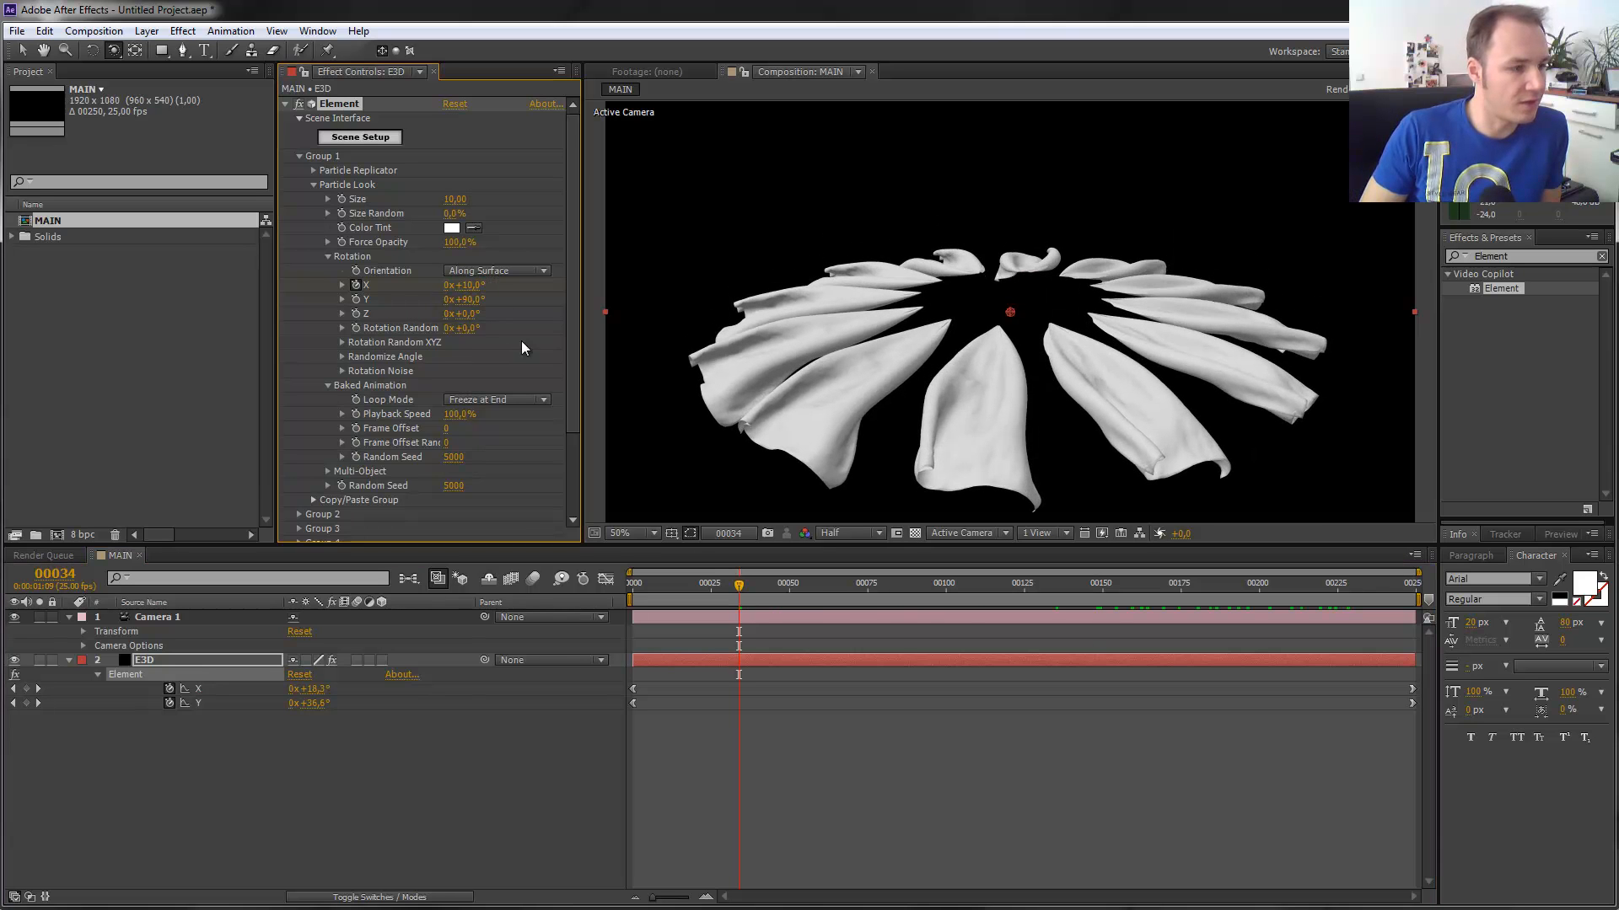
Set the Particle Look's Rotation Random to 2° at frame 28 and preview the cloth ring at frame 40.
mouse_move(704, 589)
left_mouse_down()
mouse_move(690, 587)
mouse_move(720, 586)
left_mouse_up()
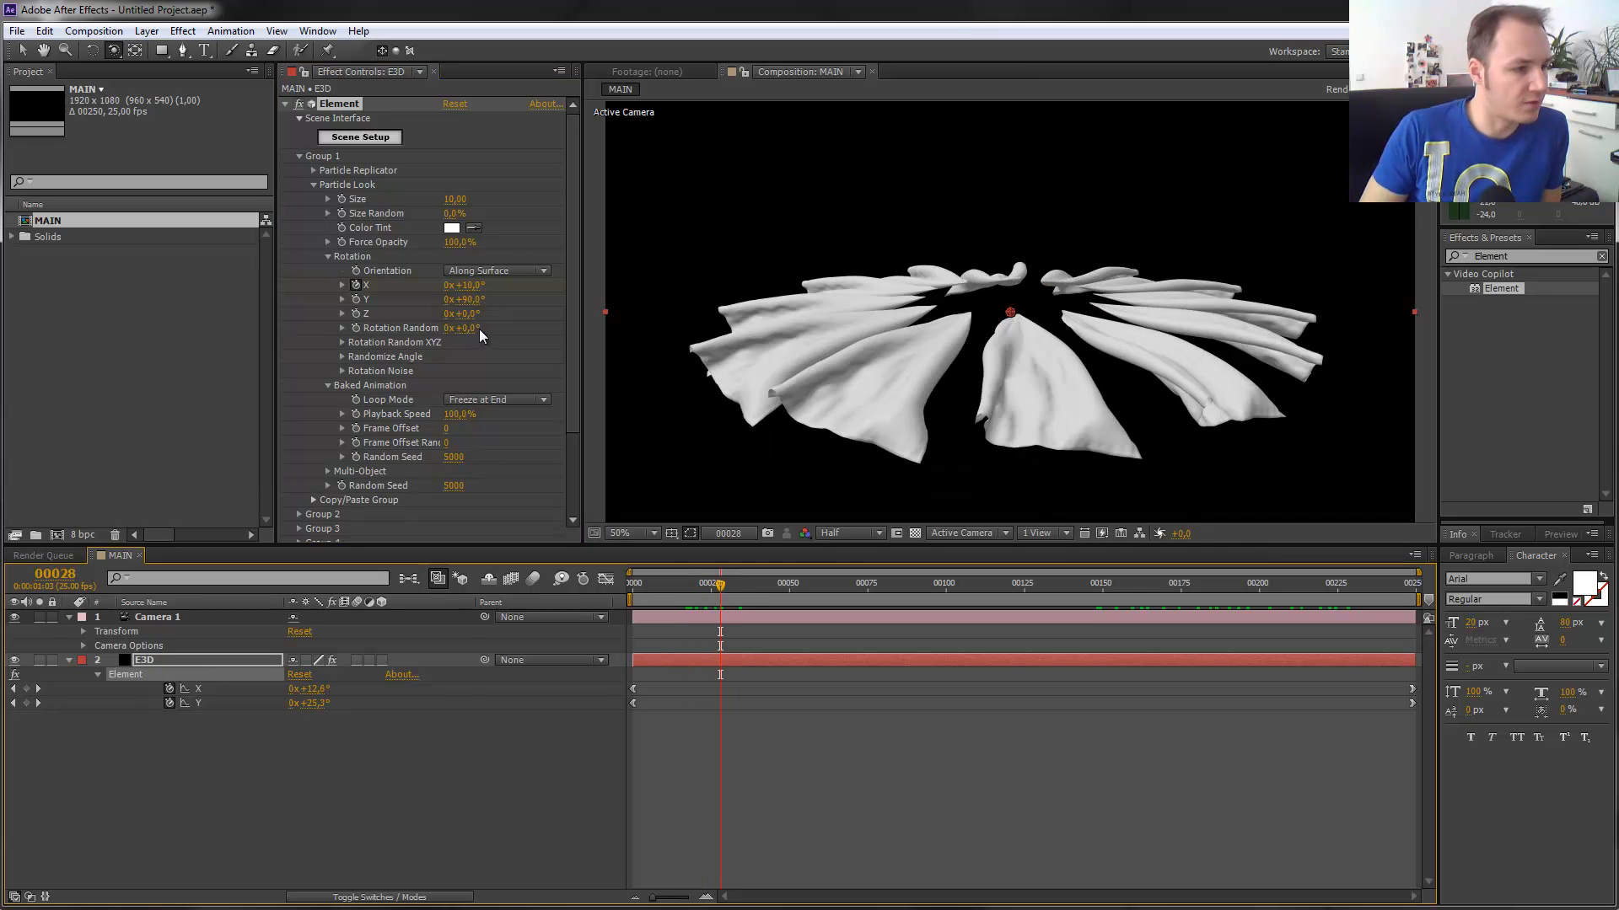
left_click_drag(479, 329, 476, 328)
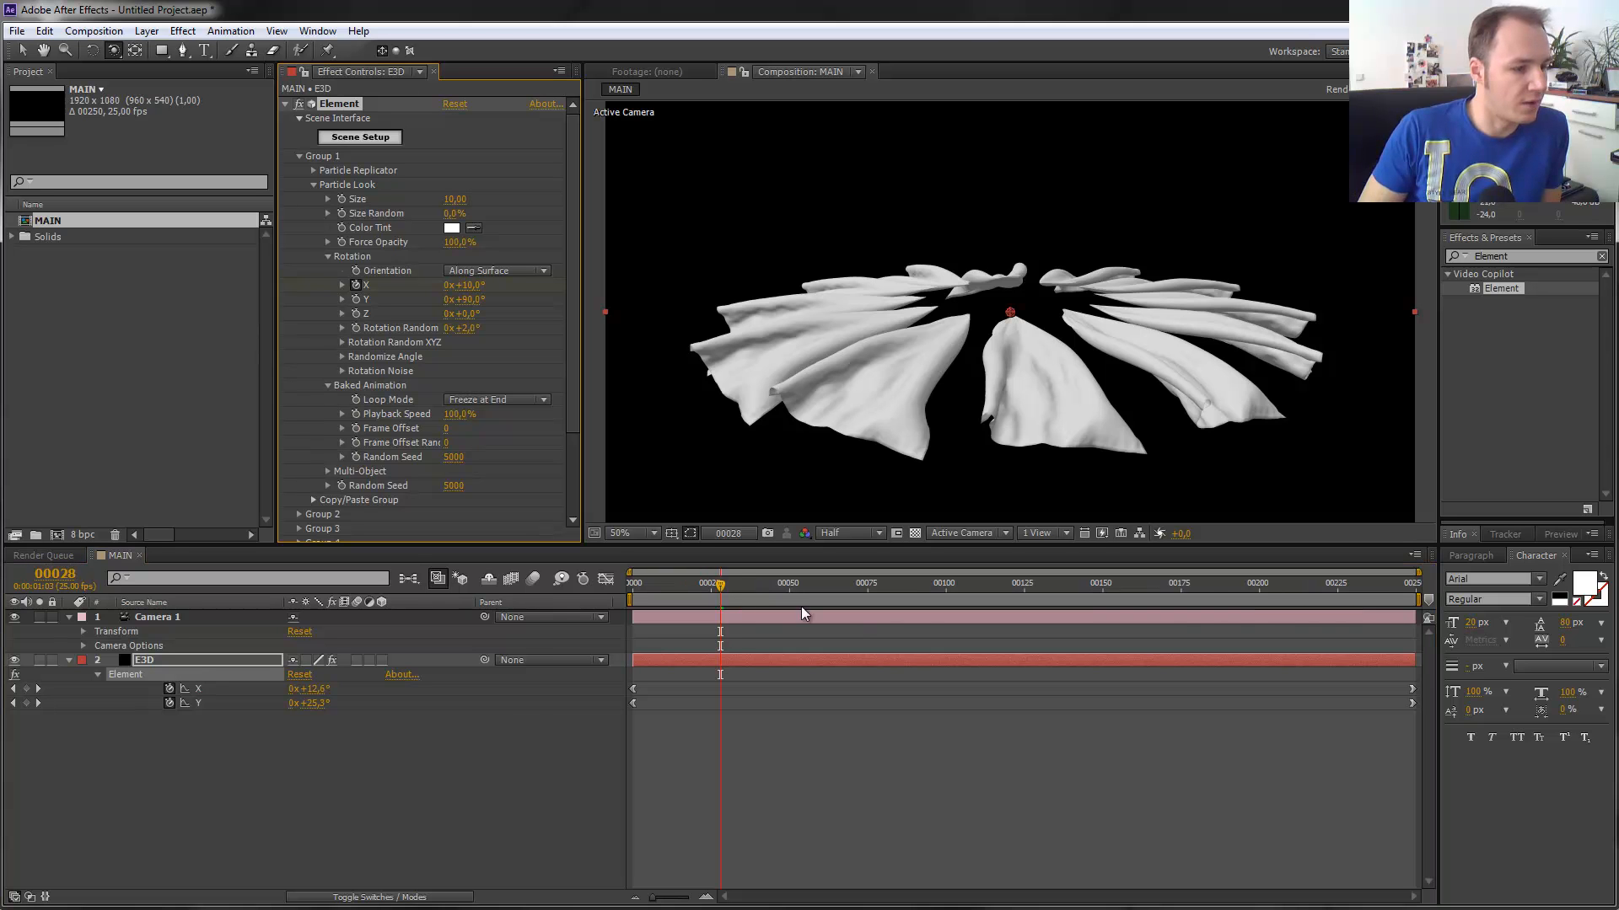
mouse_move(730, 582)
left_mouse_down()
mouse_move(1446, 582)
mouse_move(712, 583)
mouse_move(756, 581)
left_mouse_up()
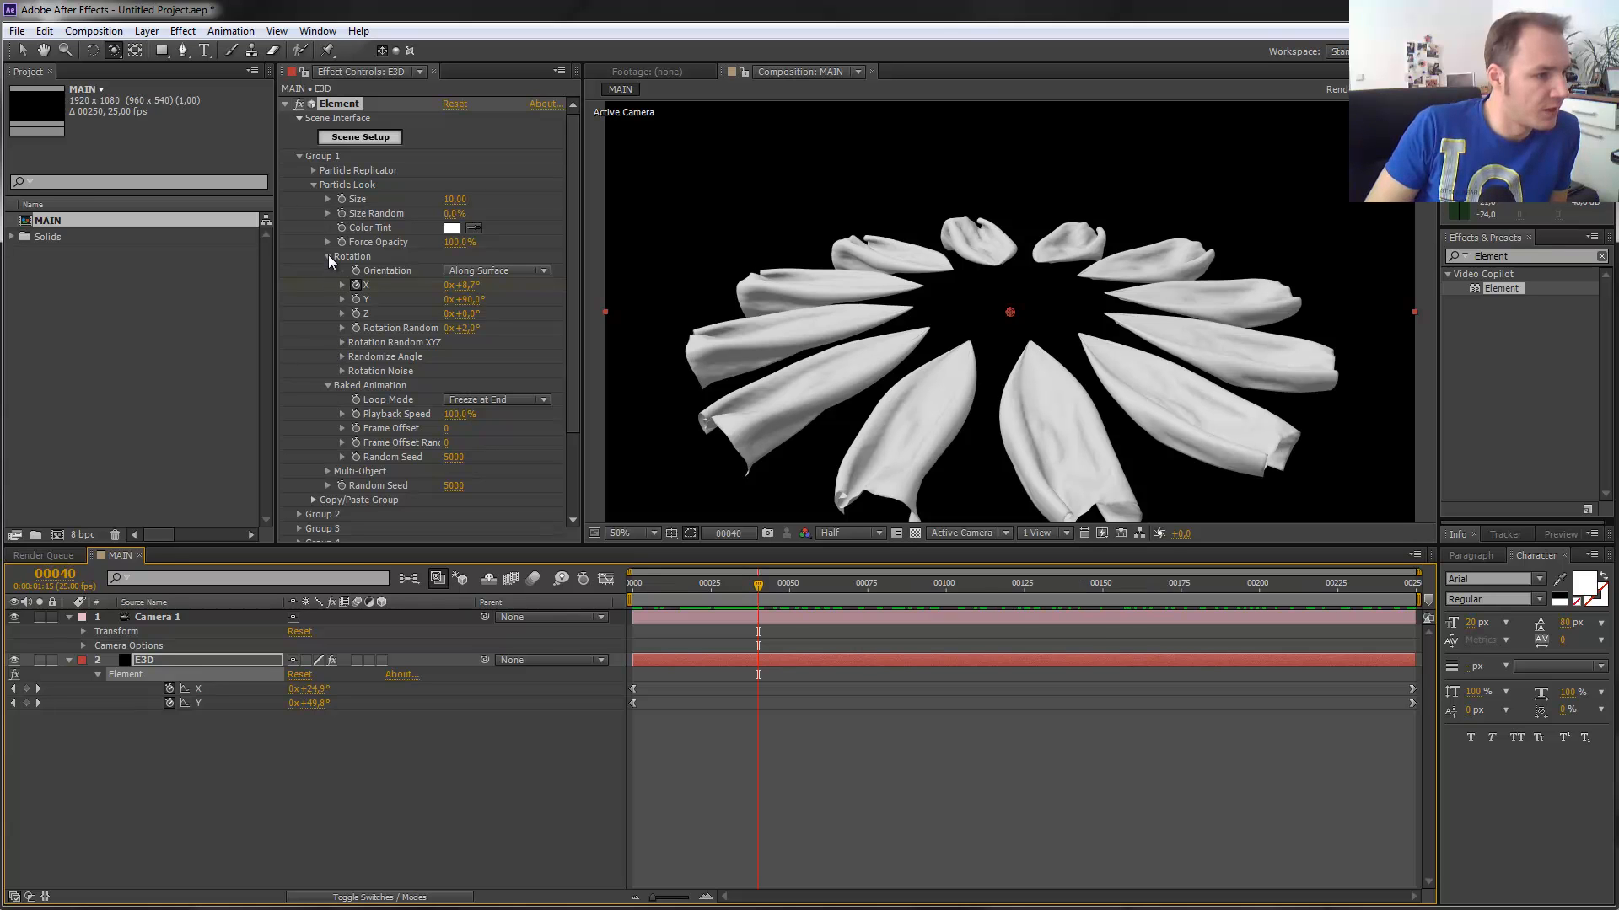
Try a small Randomize Angle X value on Group 1's particles, undo it and collapse the Rotation settings.
left_click(342, 357)
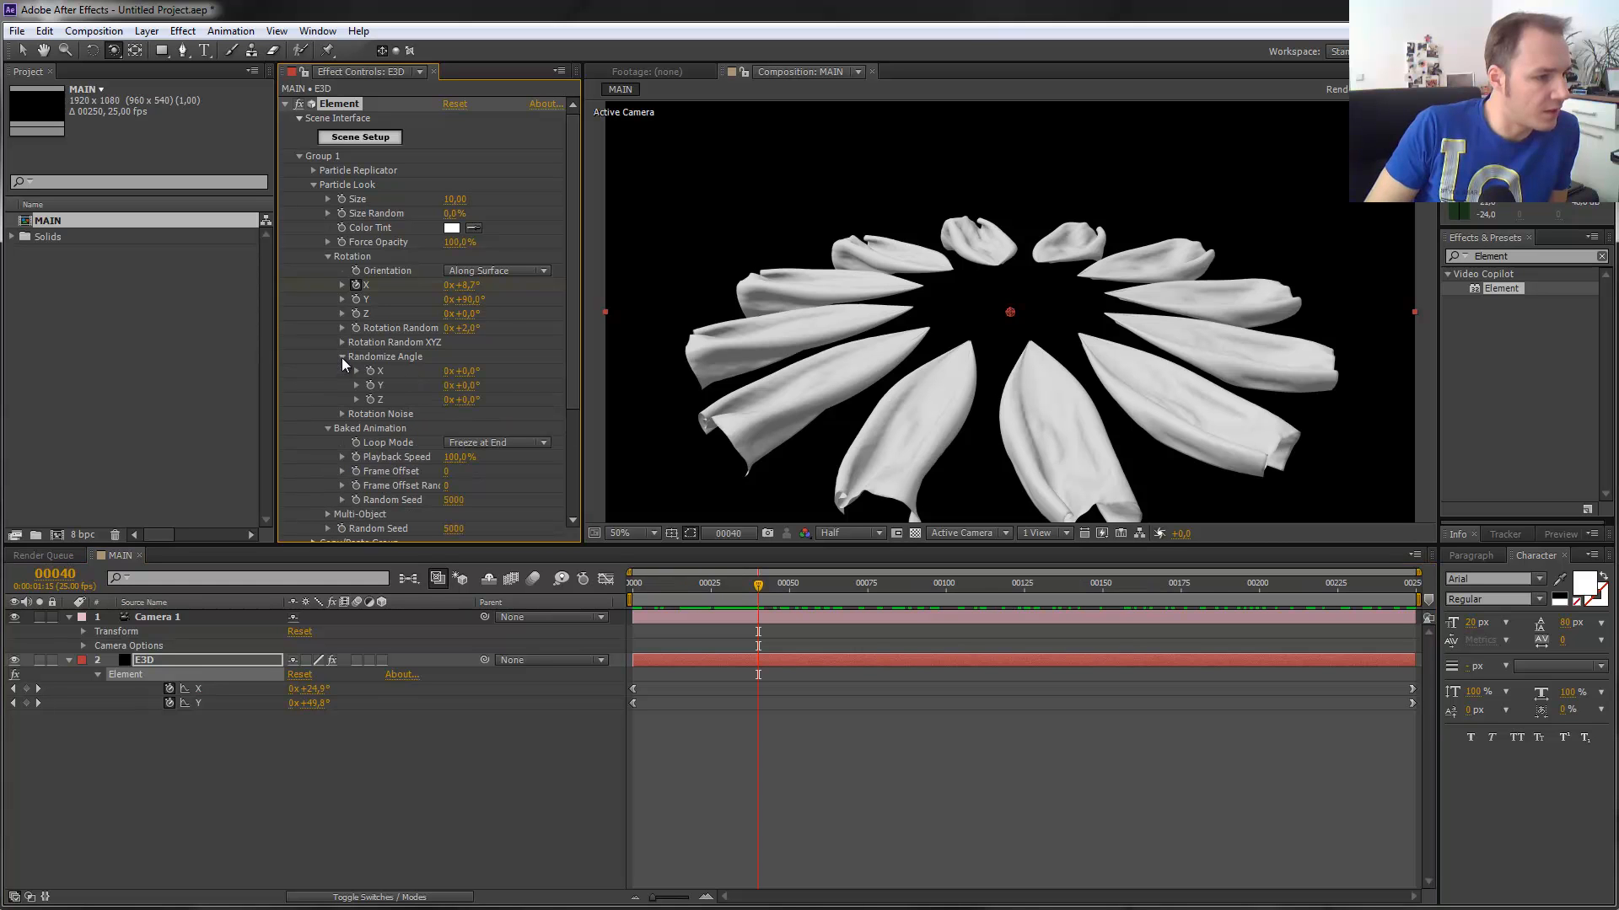
left_click_drag(475, 371, 479, 373)
key("ctrl+z")
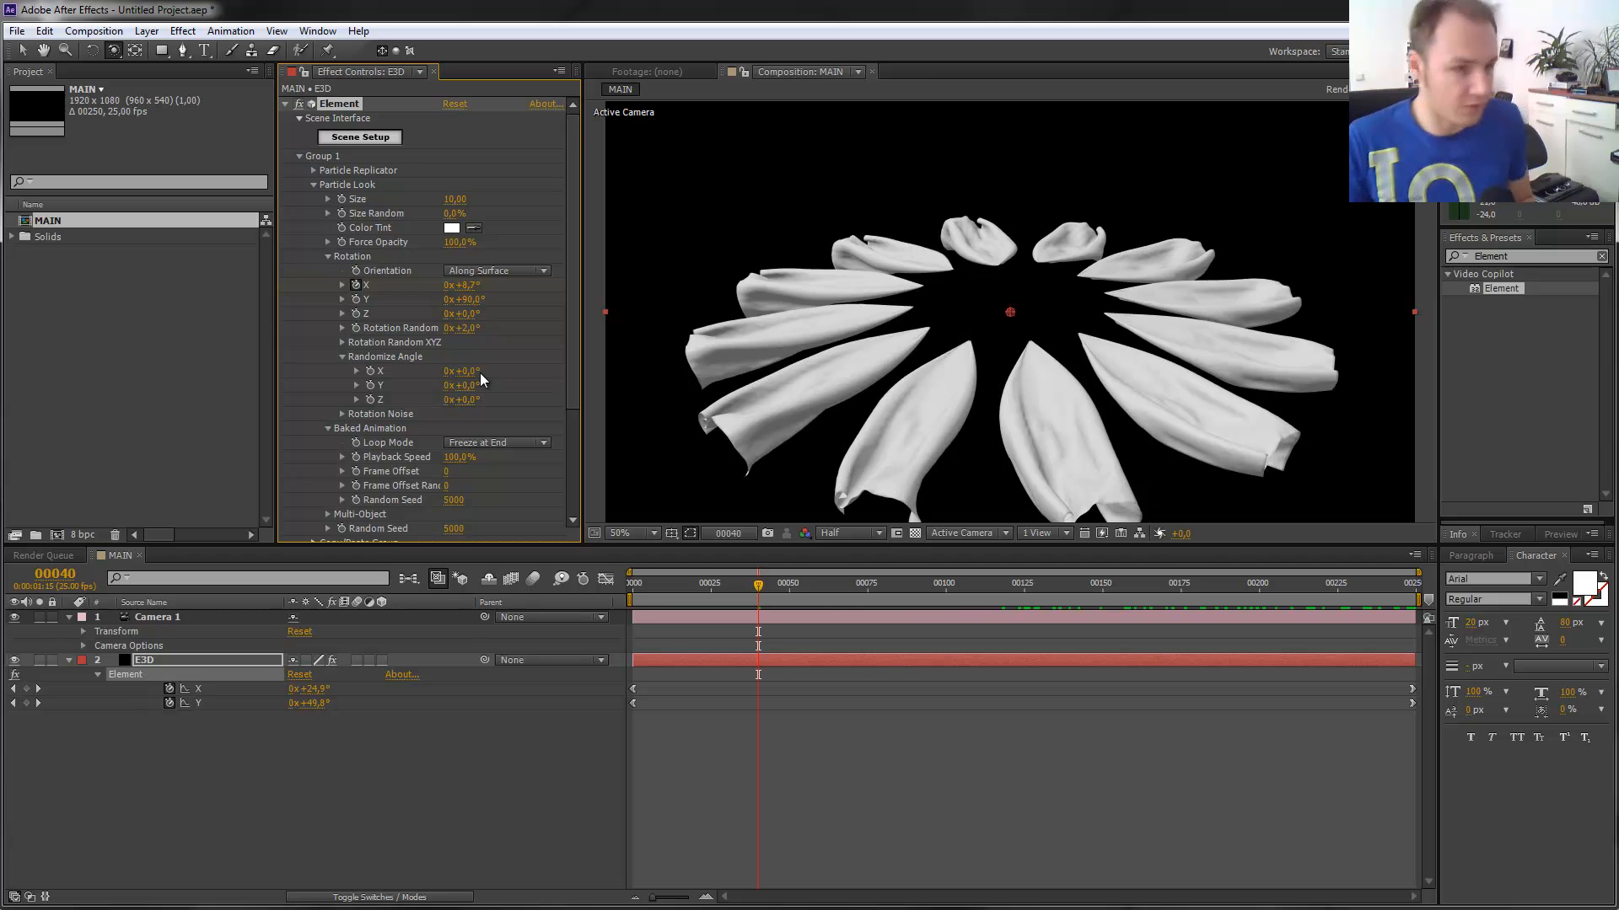
left_click(342, 414)
left_click(341, 414)
left_click(341, 357)
left_click(328, 257)
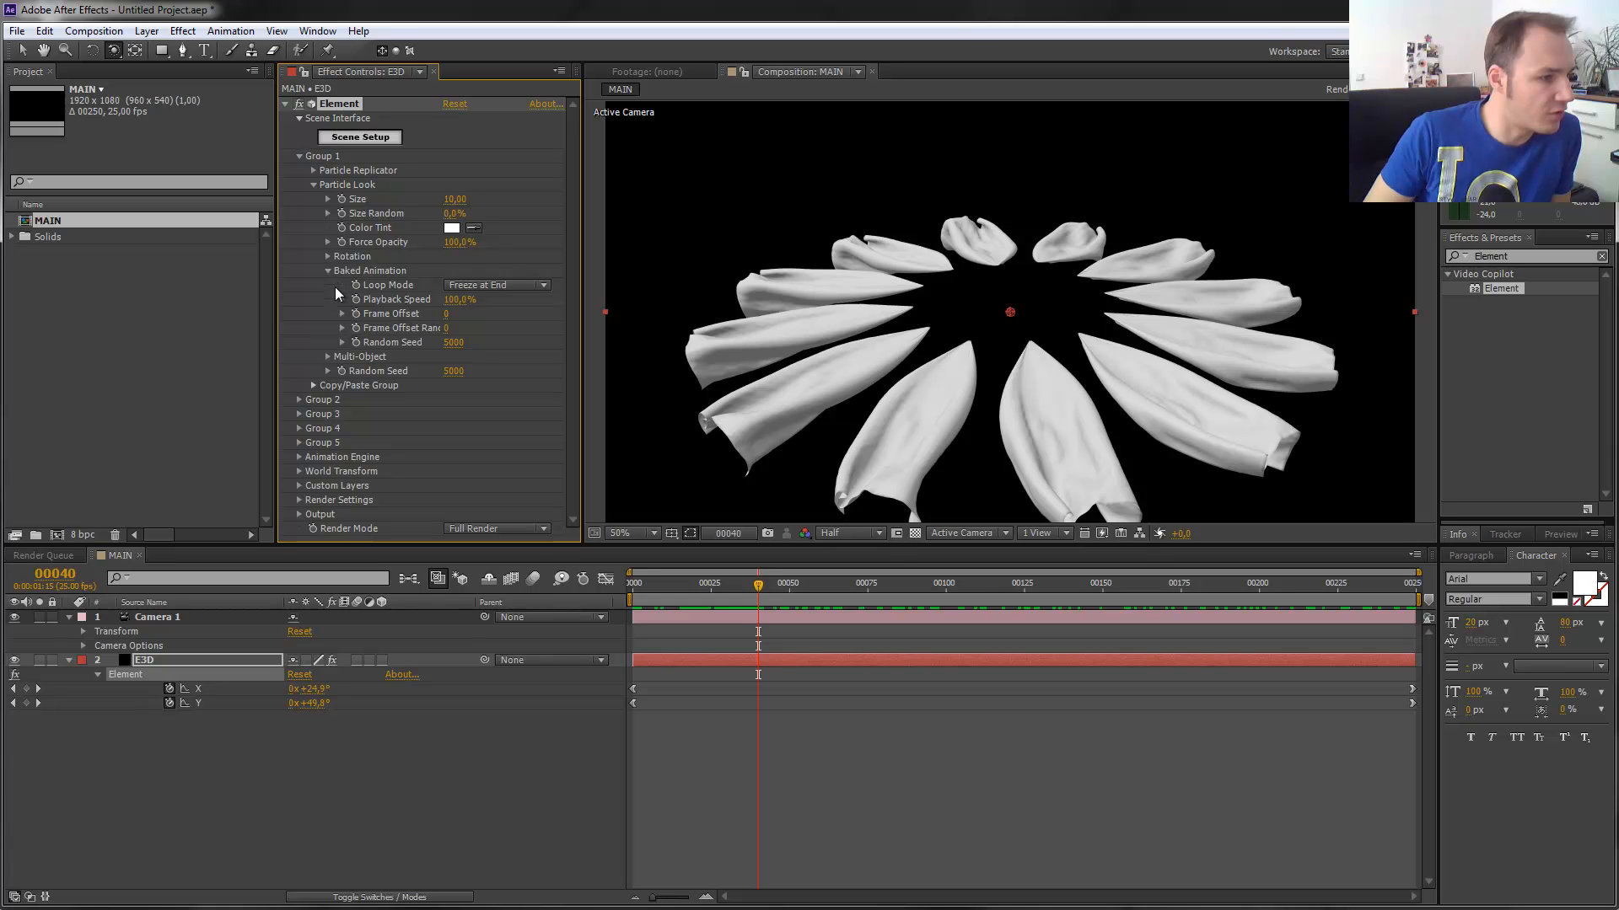
left_click(313, 185)
left_click(313, 184)
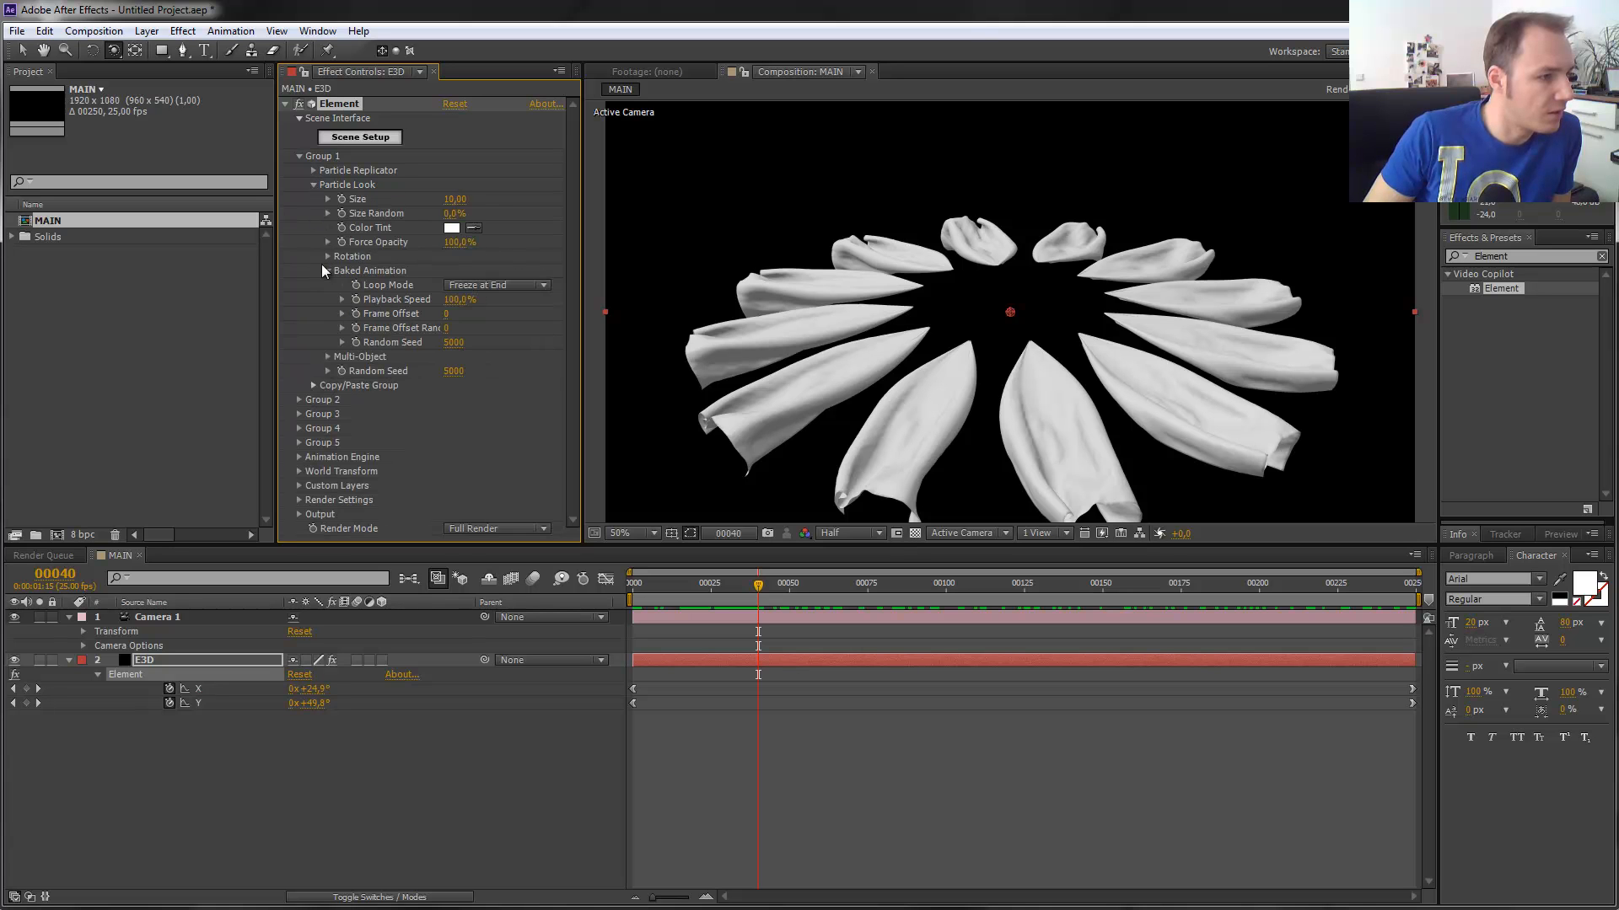
left_click(328, 357)
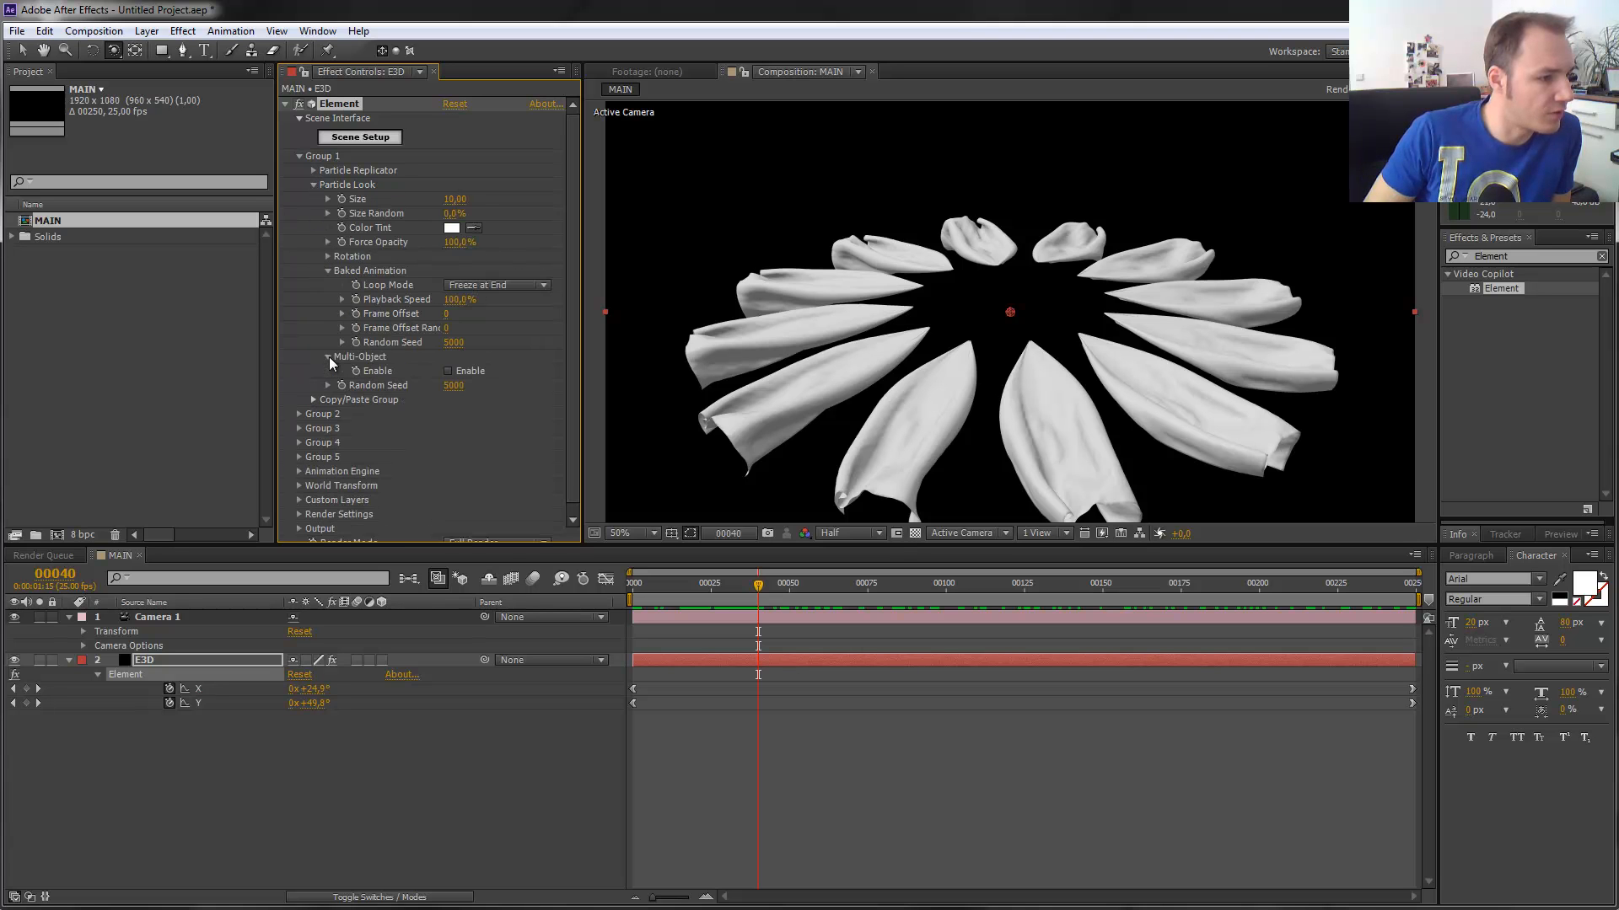
left_click(327, 357)
Set Group 1's Particle Replicator Scatter XYZ to about 1.3 in Y and 0.4 in X.
left_click(314, 184)
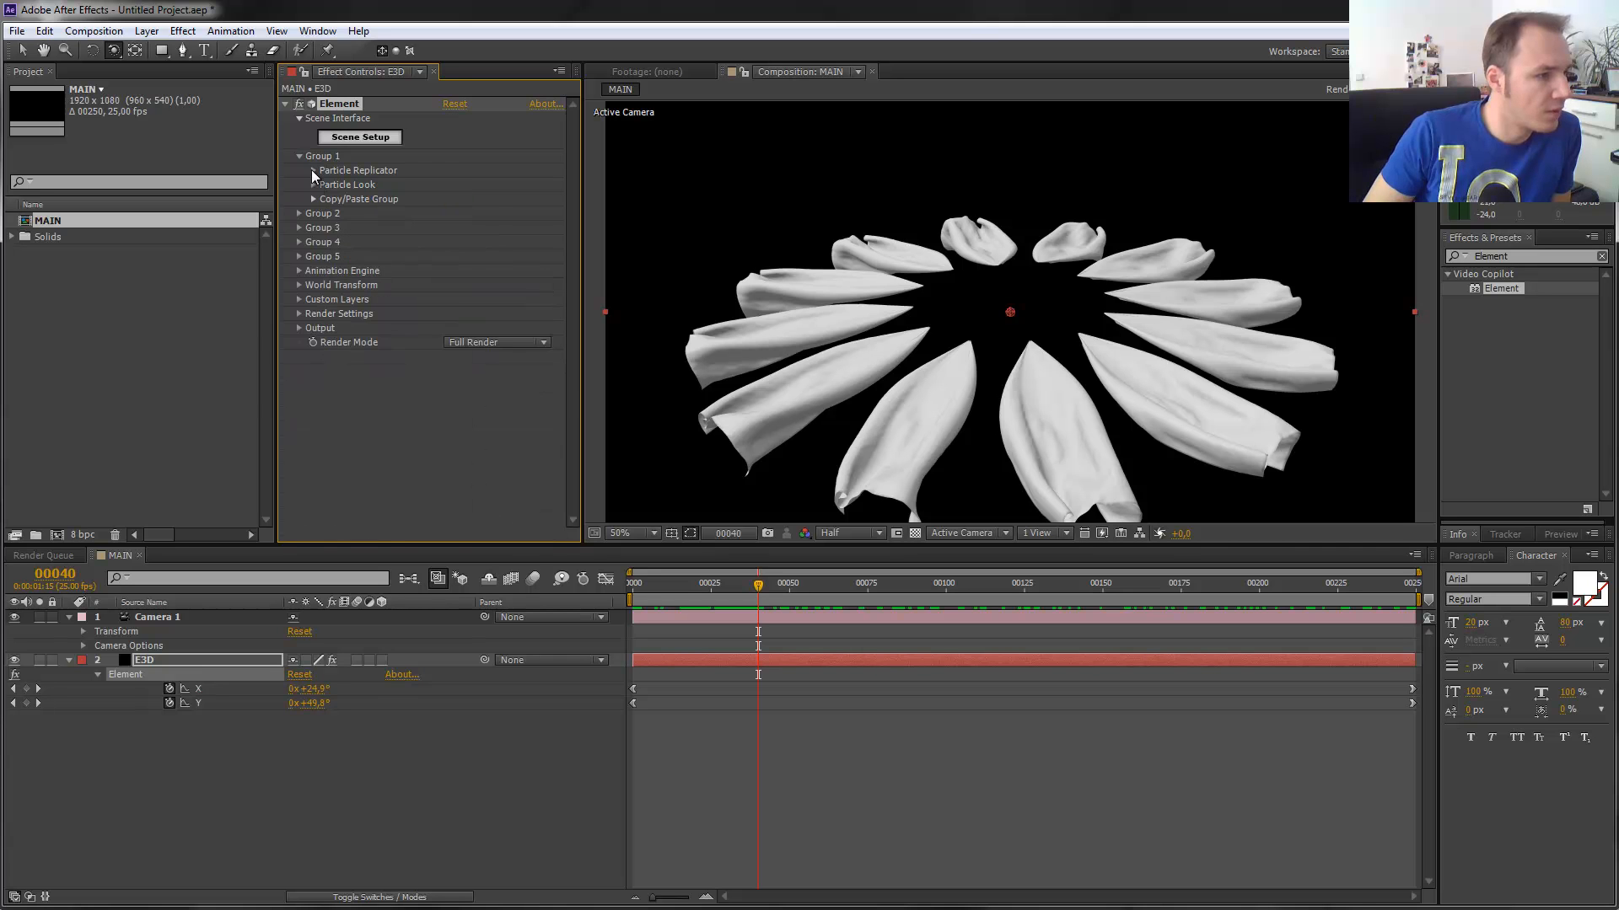
left_click(312, 170)
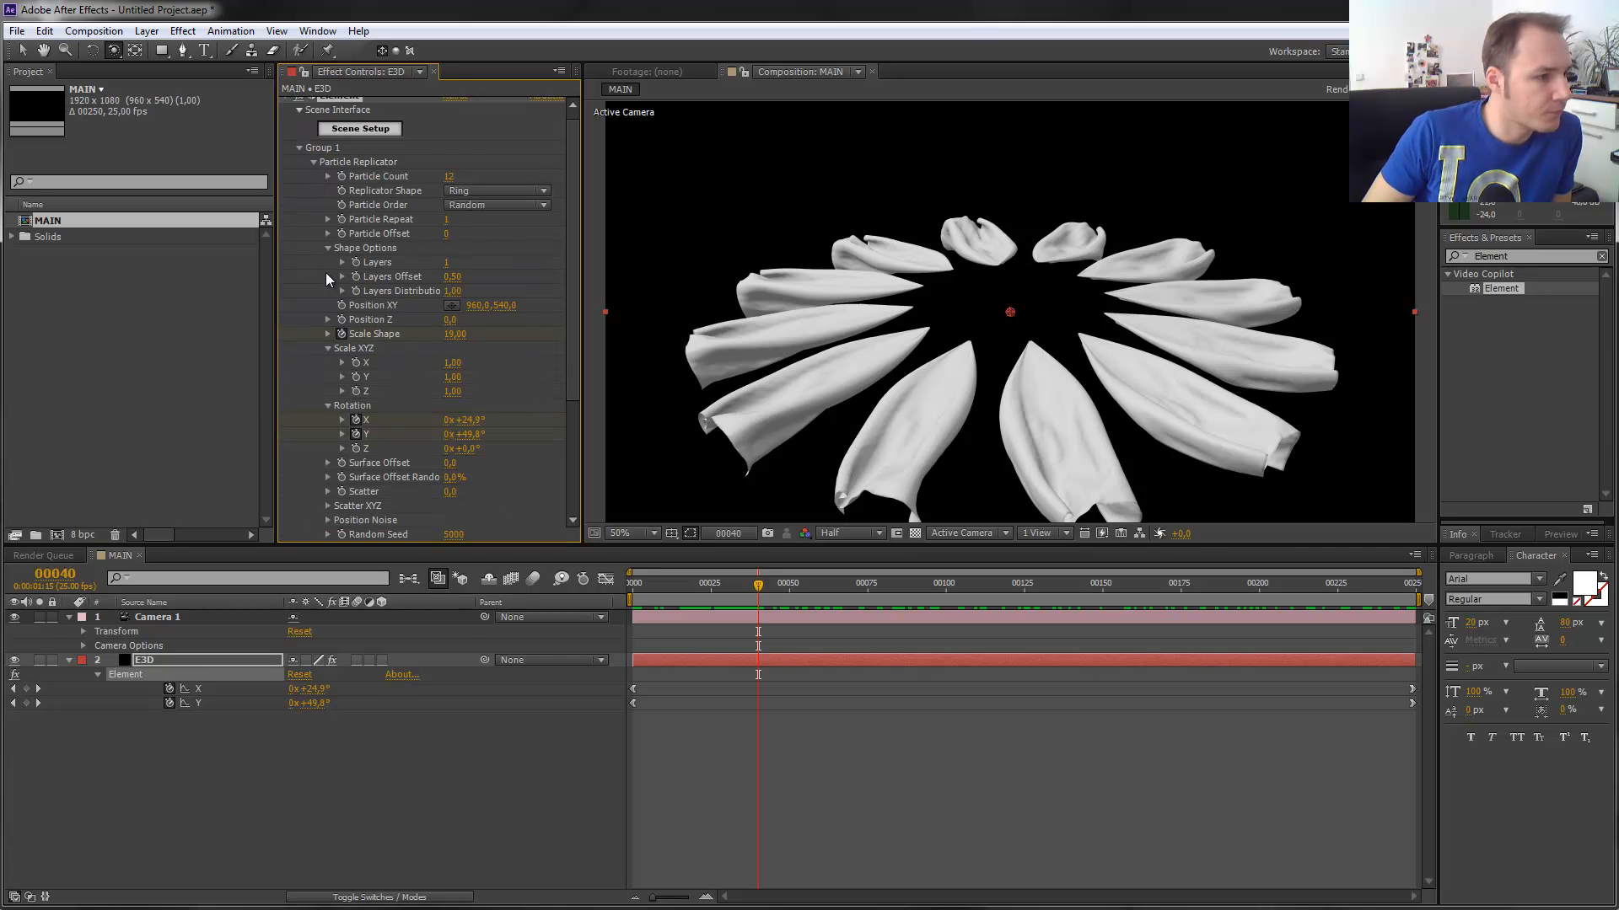
scroll(329, 312, "down", 2)
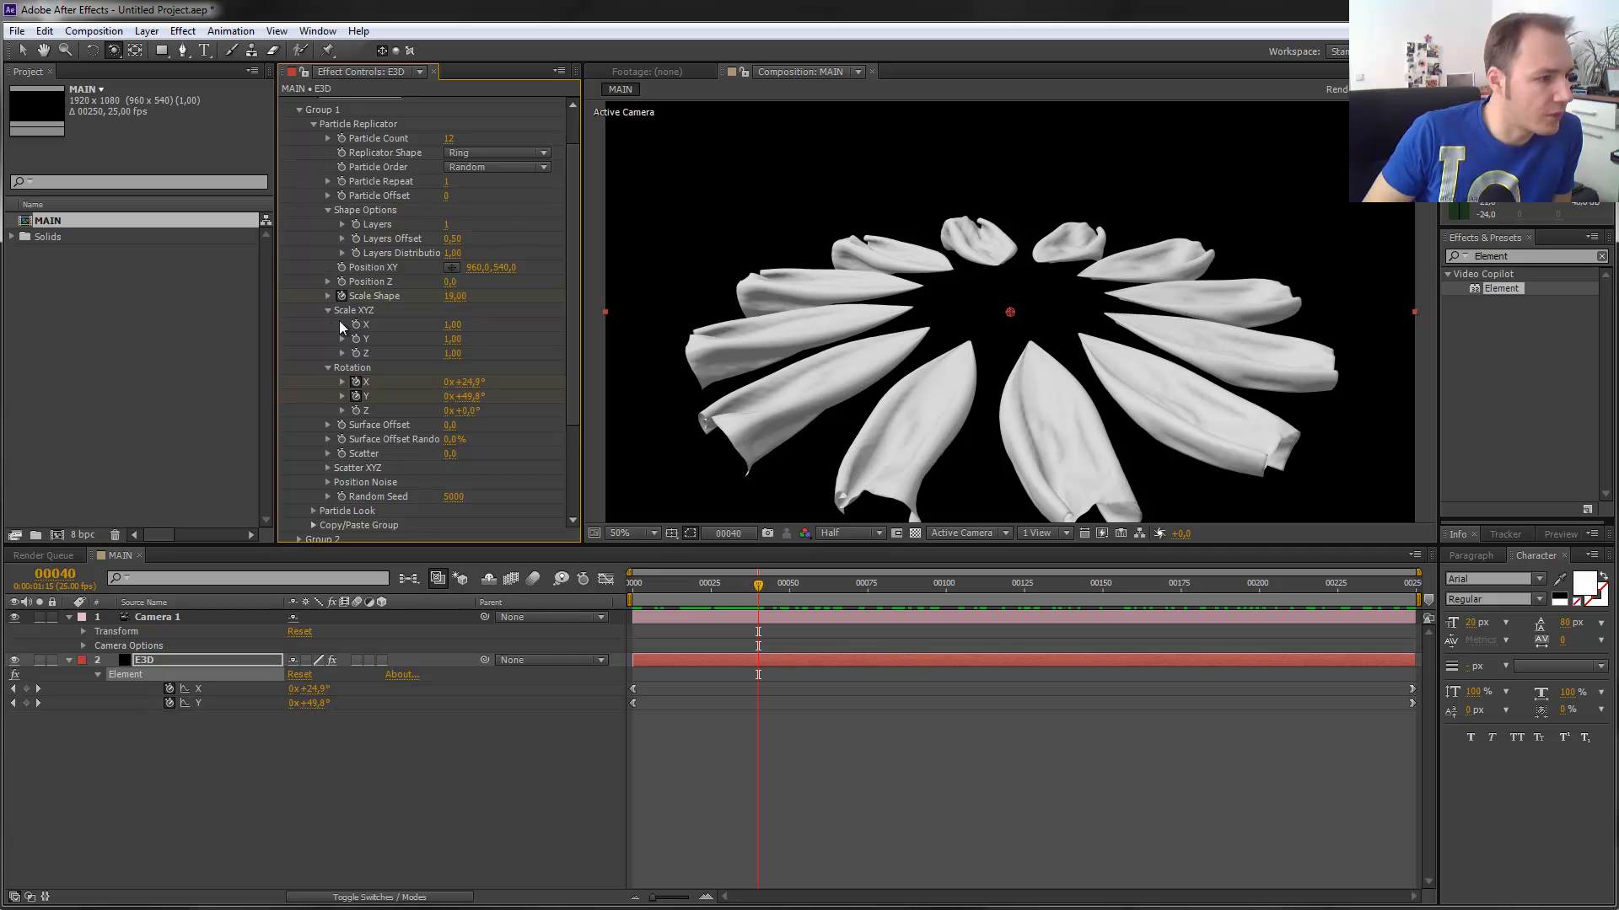
scroll(339, 325, "down", 1)
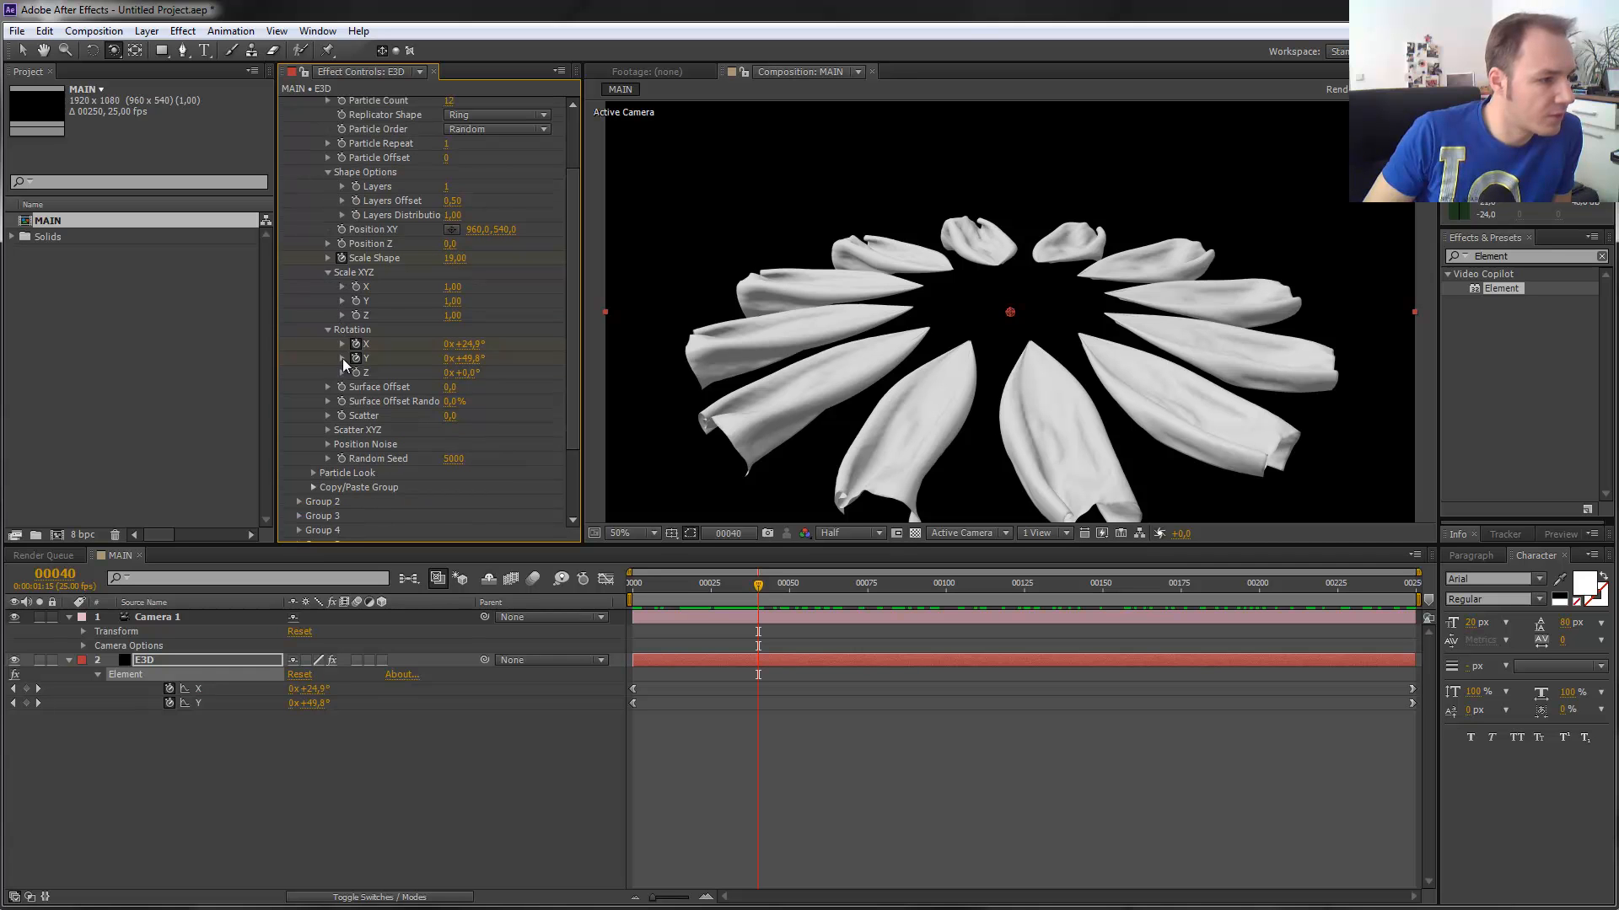
left_click(328, 430)
scroll(321, 434, "down", 1)
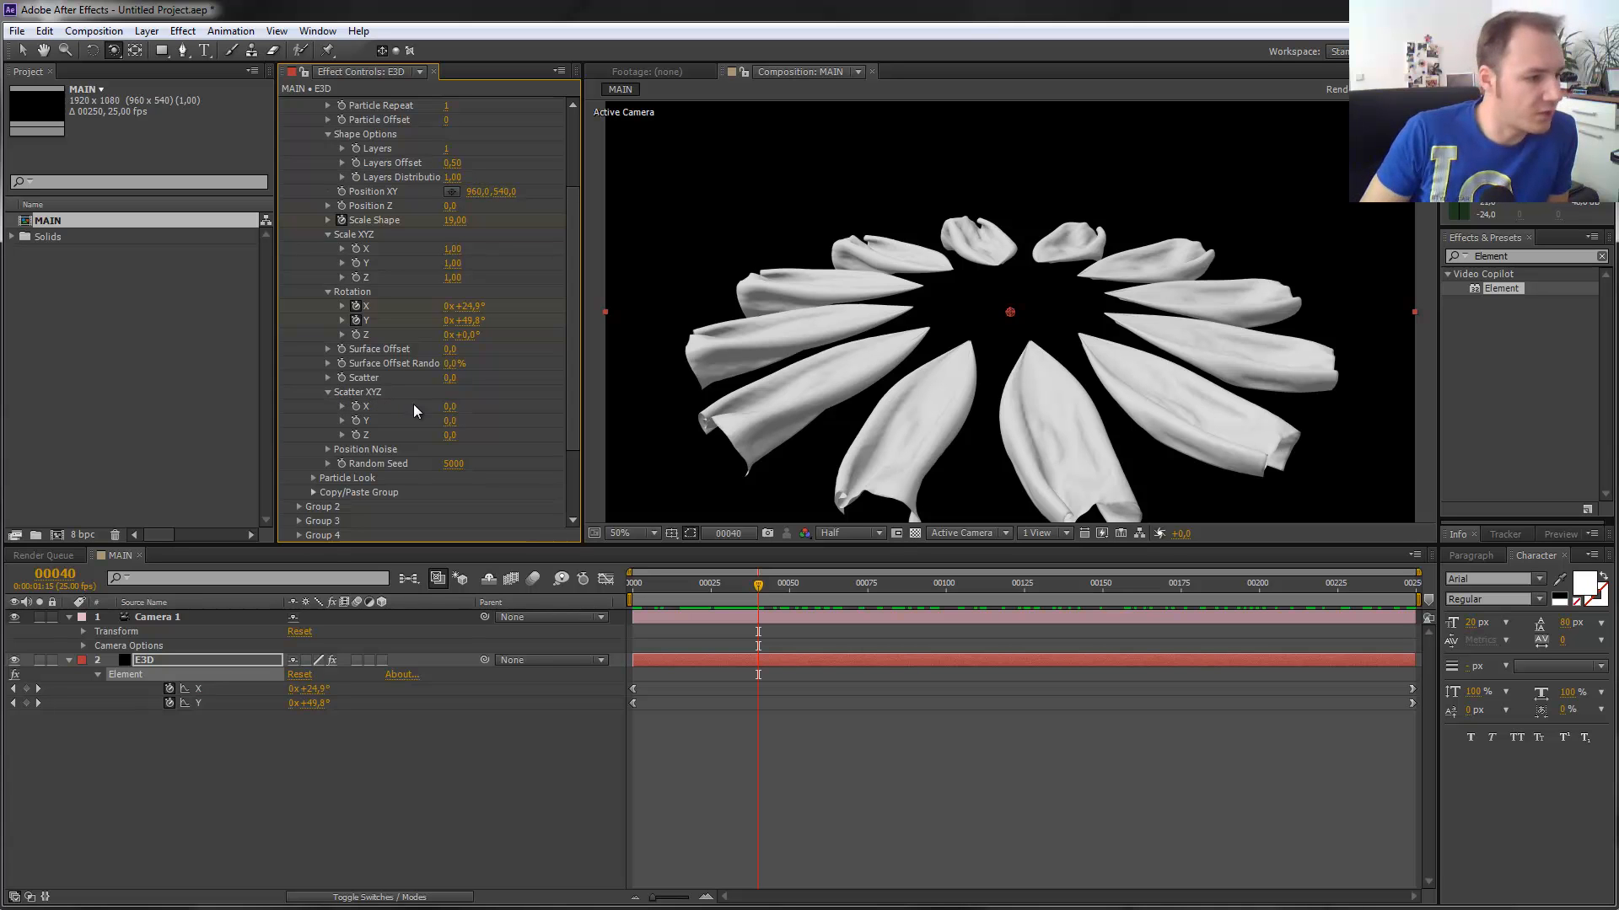
left_click(444, 407)
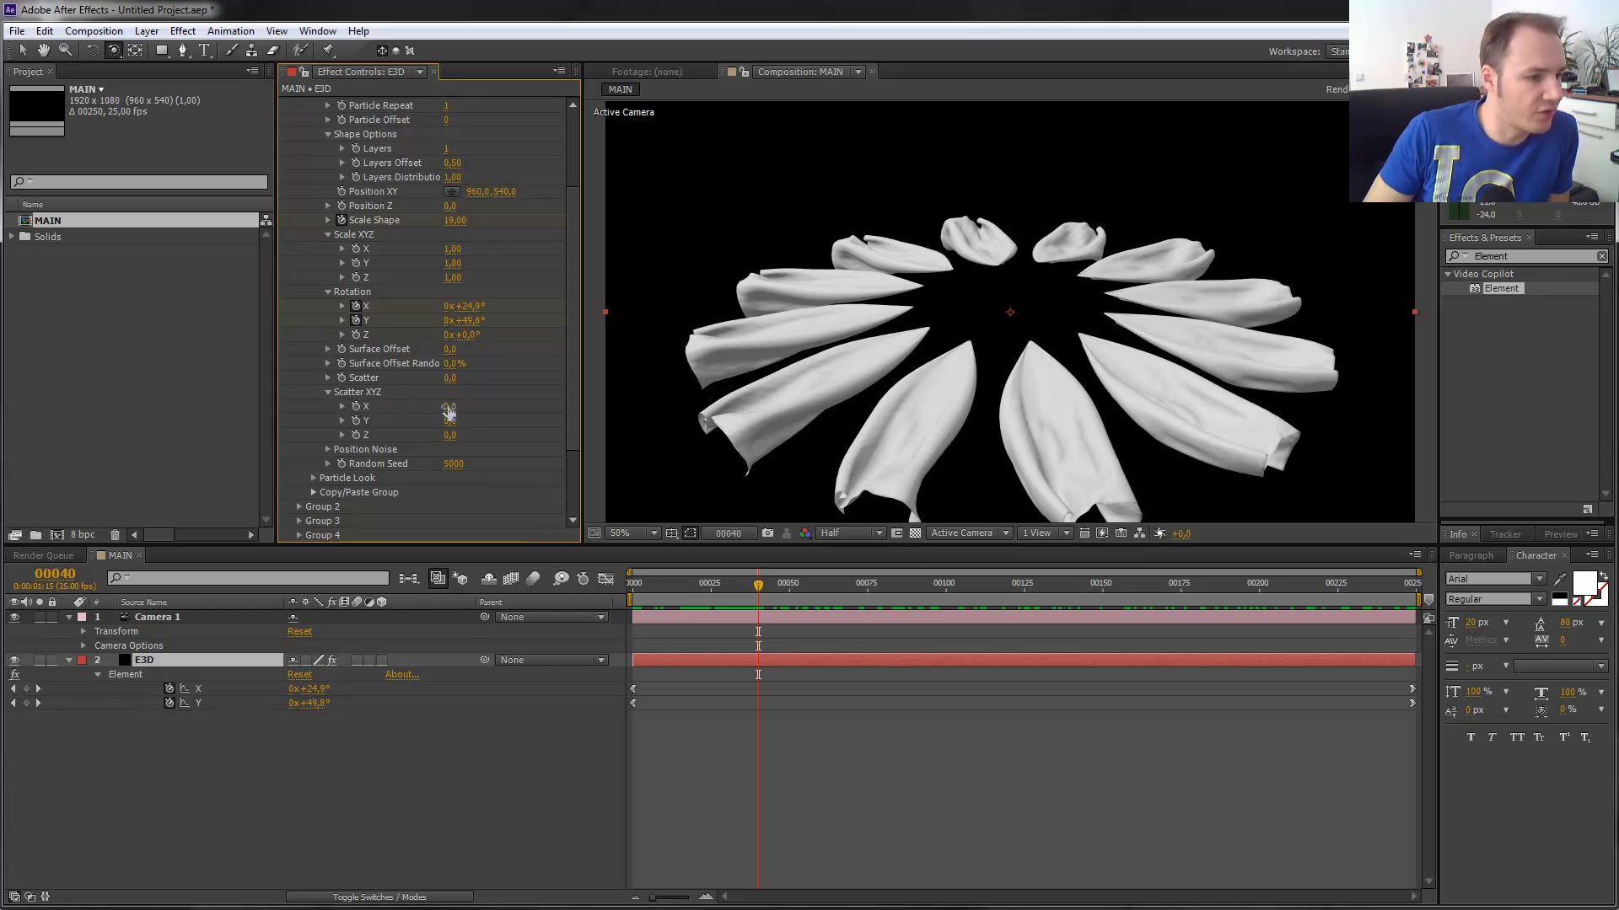
left_click_drag(451, 421, 557, 412)
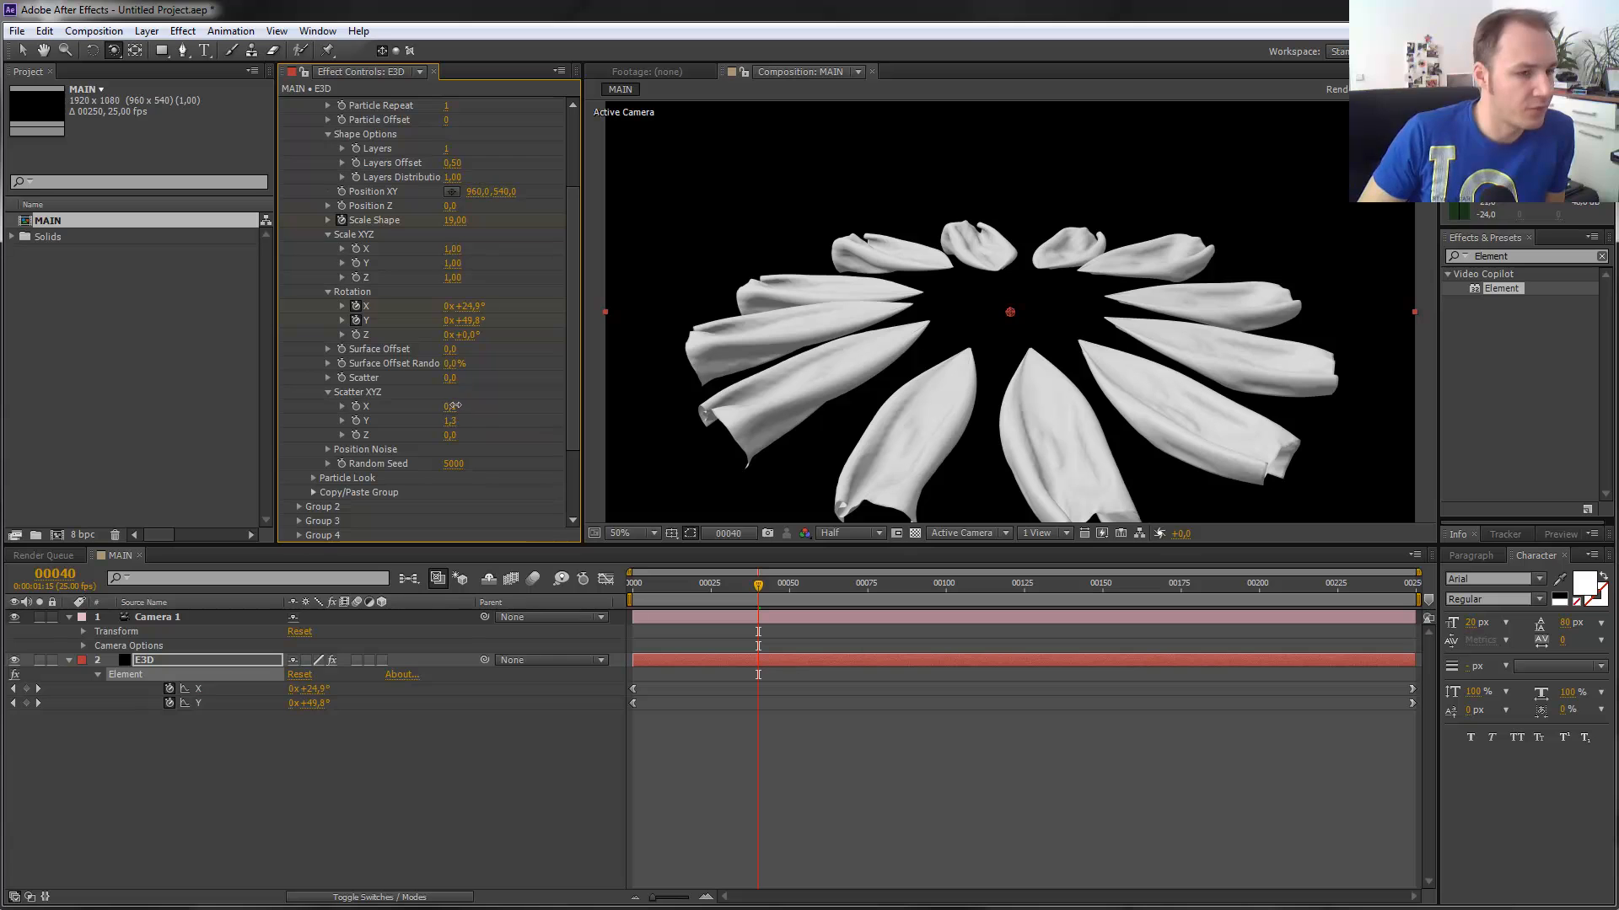
left_click_drag(463, 404, 476, 397)
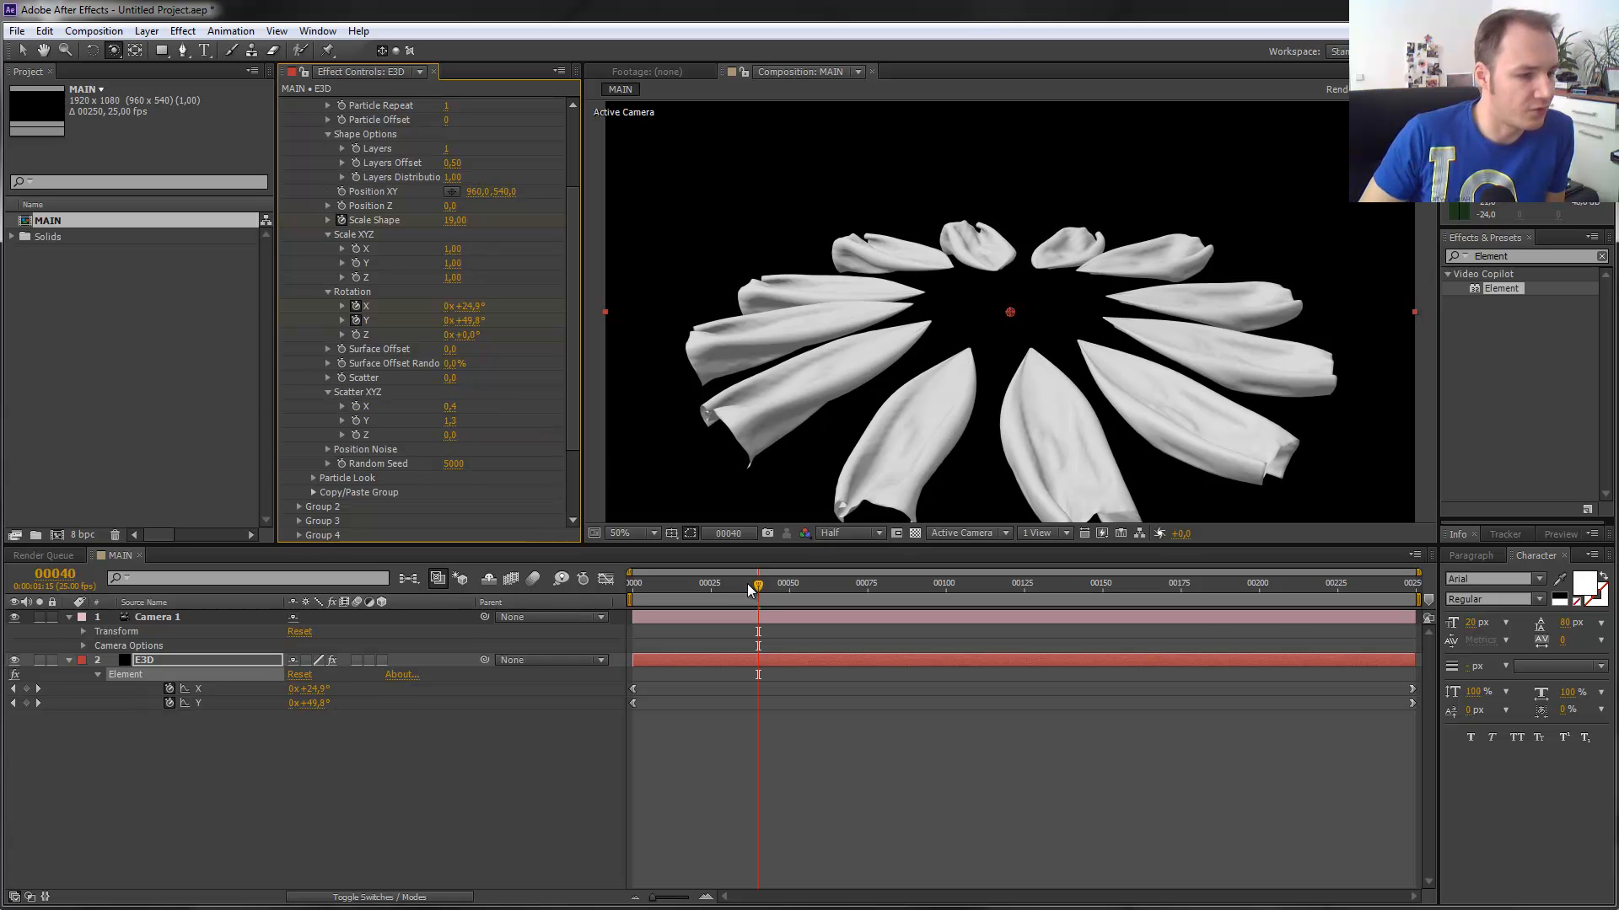
Try a higher overall Scatter on the replicator at frame 230, compare at frame 63 and reset it to 0.
left_click_drag(714, 590, 1354, 580)
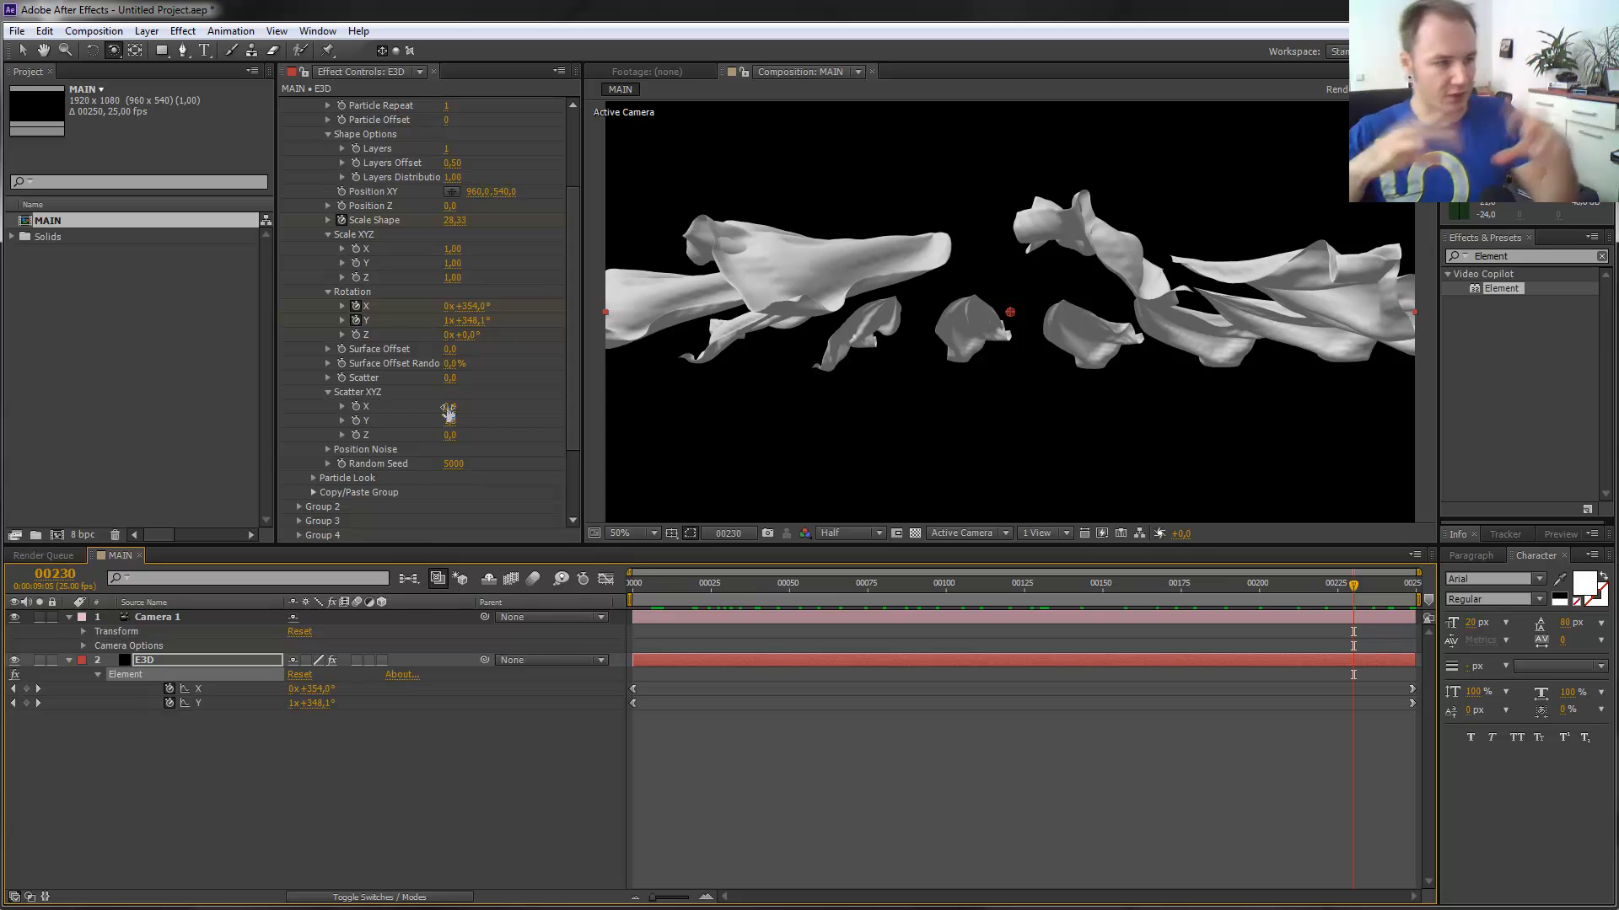
left_click_drag(461, 377, 550, 374)
mouse_move(814, 584)
left_mouse_down()
mouse_move(658, 590)
mouse_move(830, 586)
left_mouse_up()
left_click(452, 378)
type("06")
key("Return")
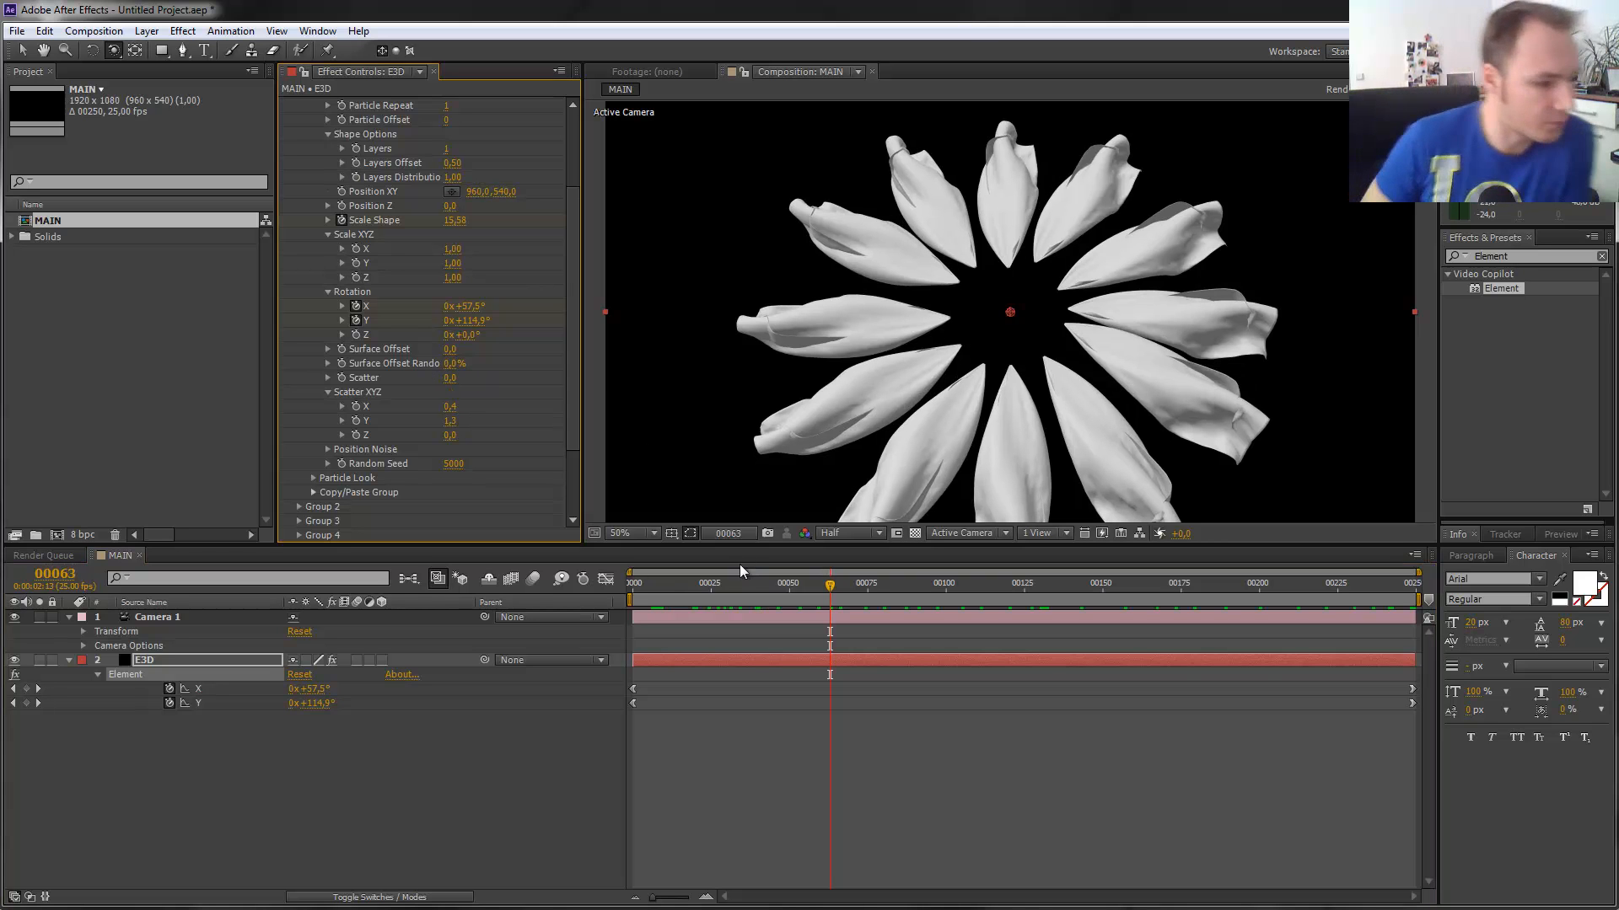
Move the playhead to frame 32 and collapse the Group 1 settings of the Element effect.
mouse_move(713, 583)
left_mouse_down()
mouse_move(620, 590)
mouse_move(745, 585)
mouse_move(732, 585)
left_mouse_up()
scroll(356, 319, "up", 3)
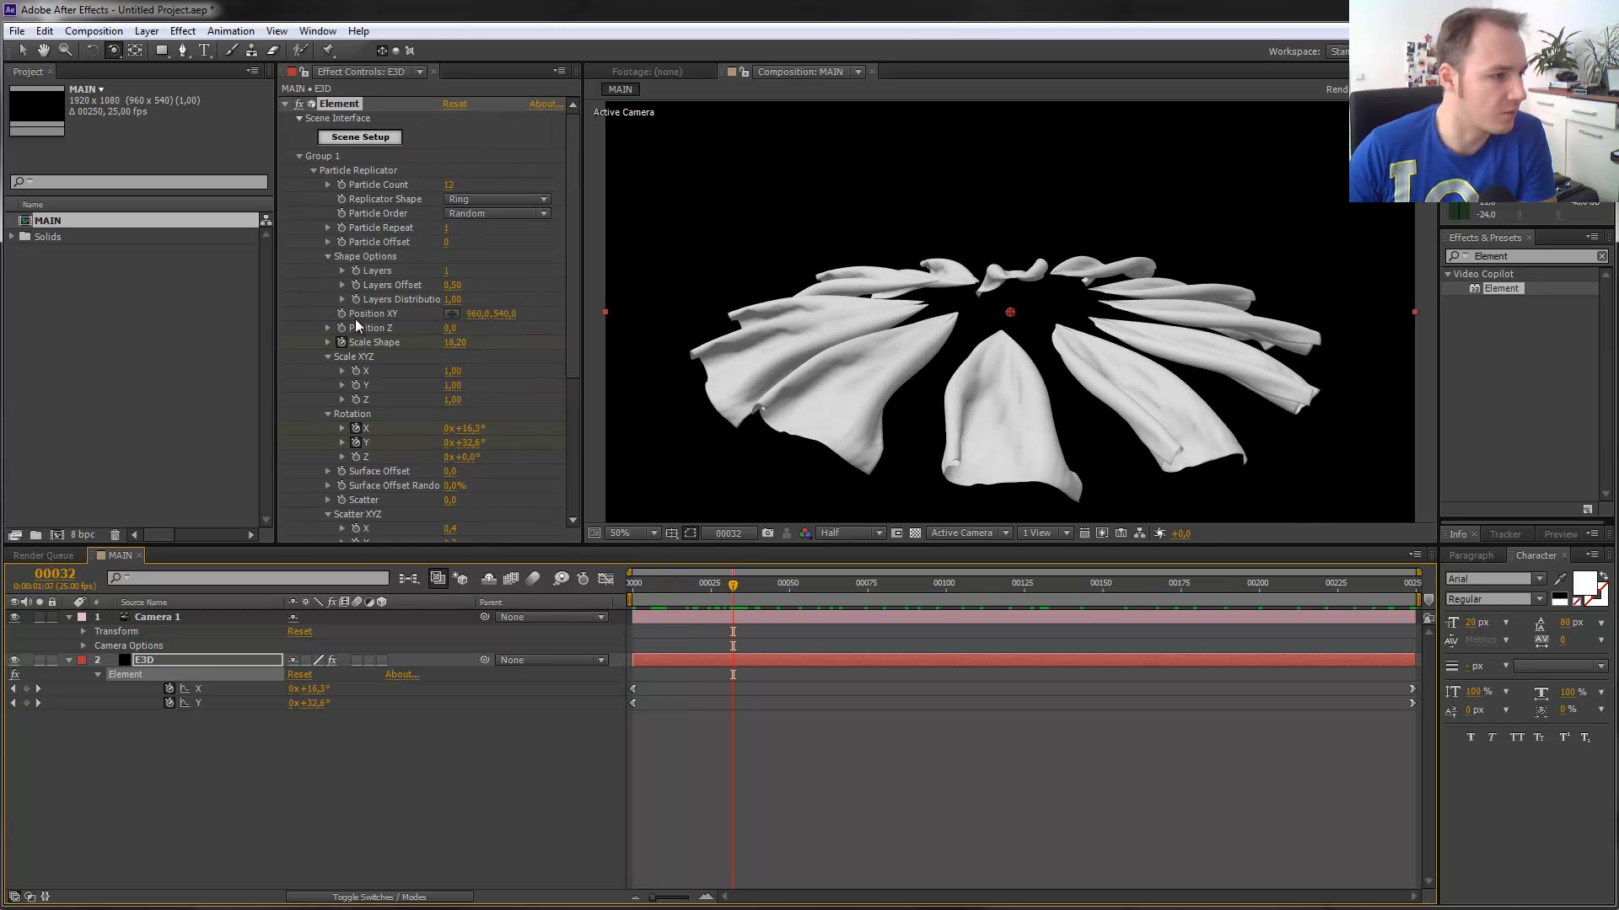
left_click(300, 156)
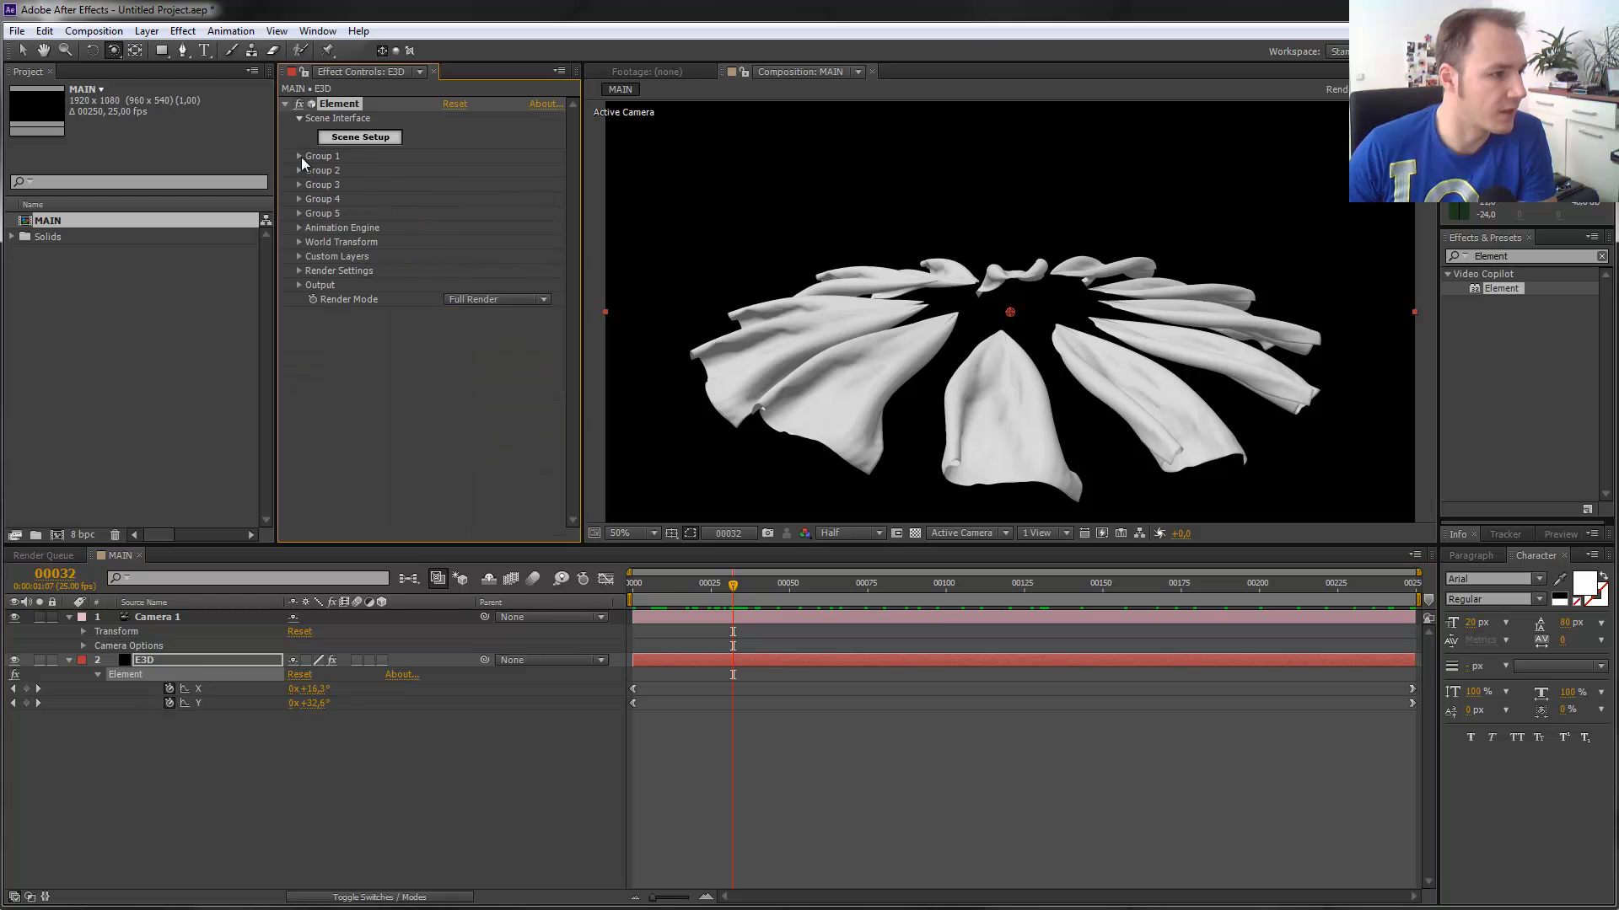
Import sky012.jpg from the (Footage) folder and add it to the MAIN composition as the background layer below E3D.
left_click(56, 365)
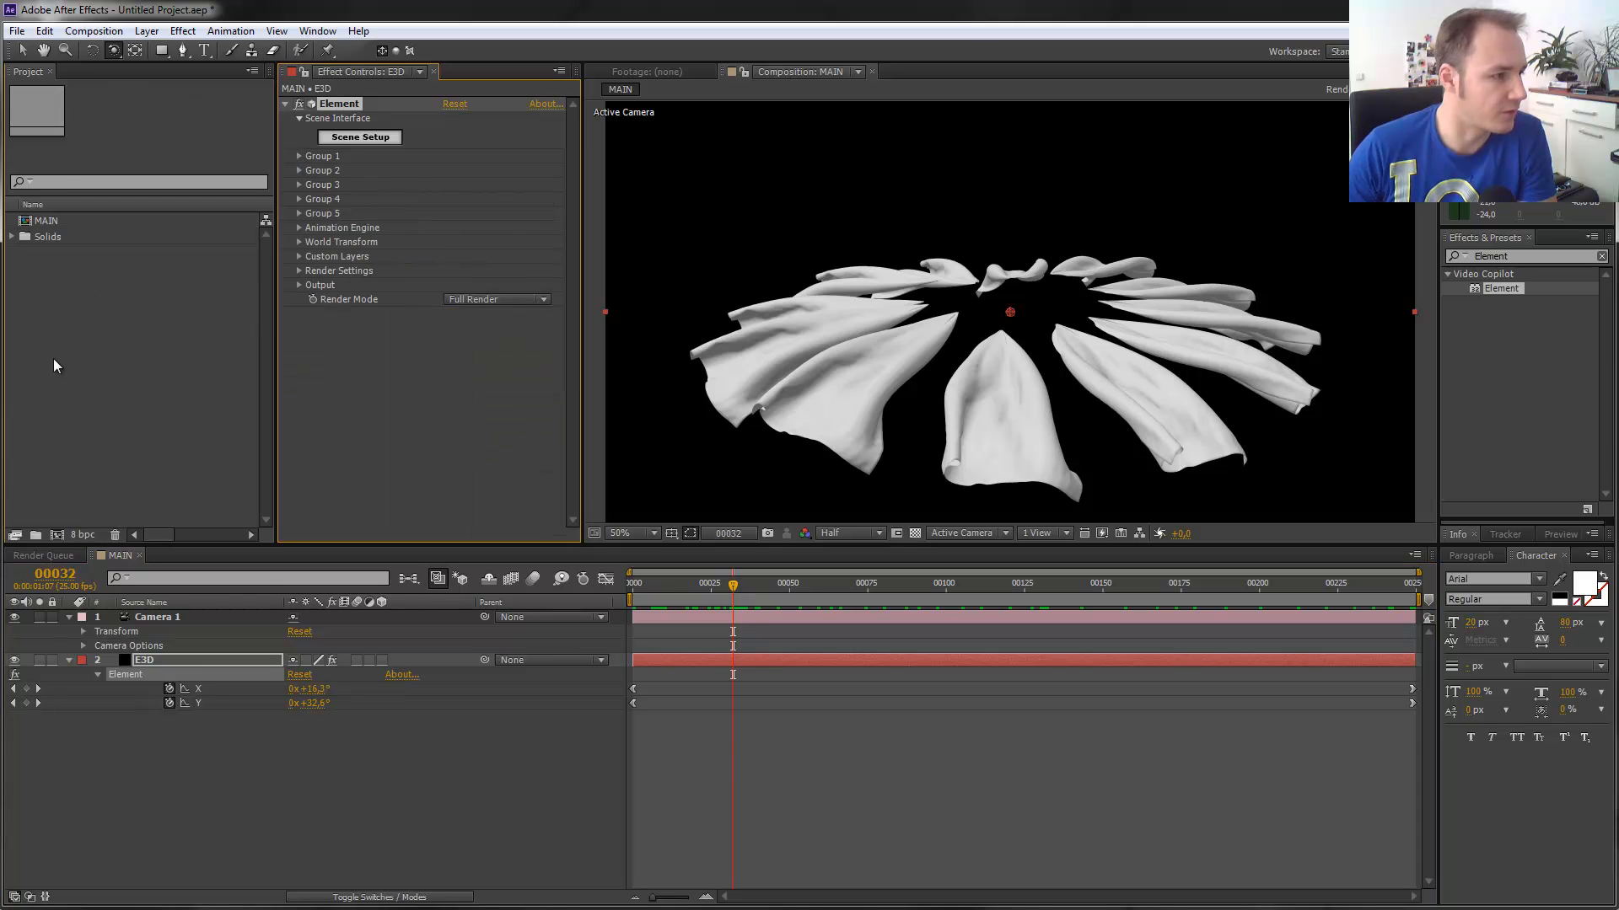
left_click(17, 31)
mouse_move(100, 257)
left_click(310, 251)
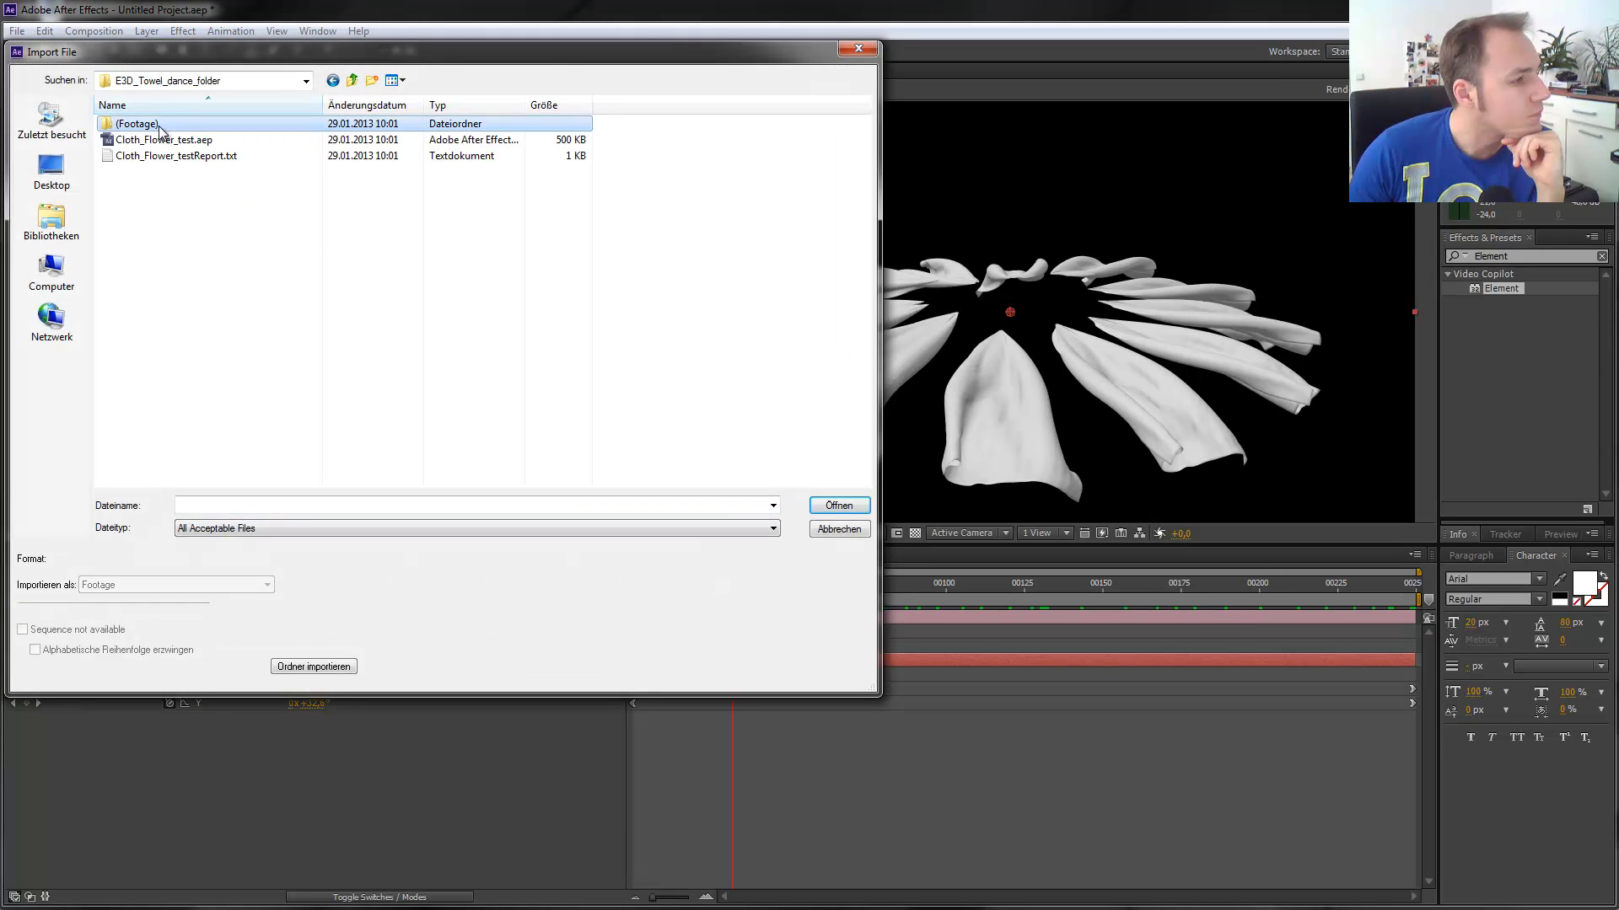
double_click(159, 126)
left_click(162, 156)
left_click(840, 505)
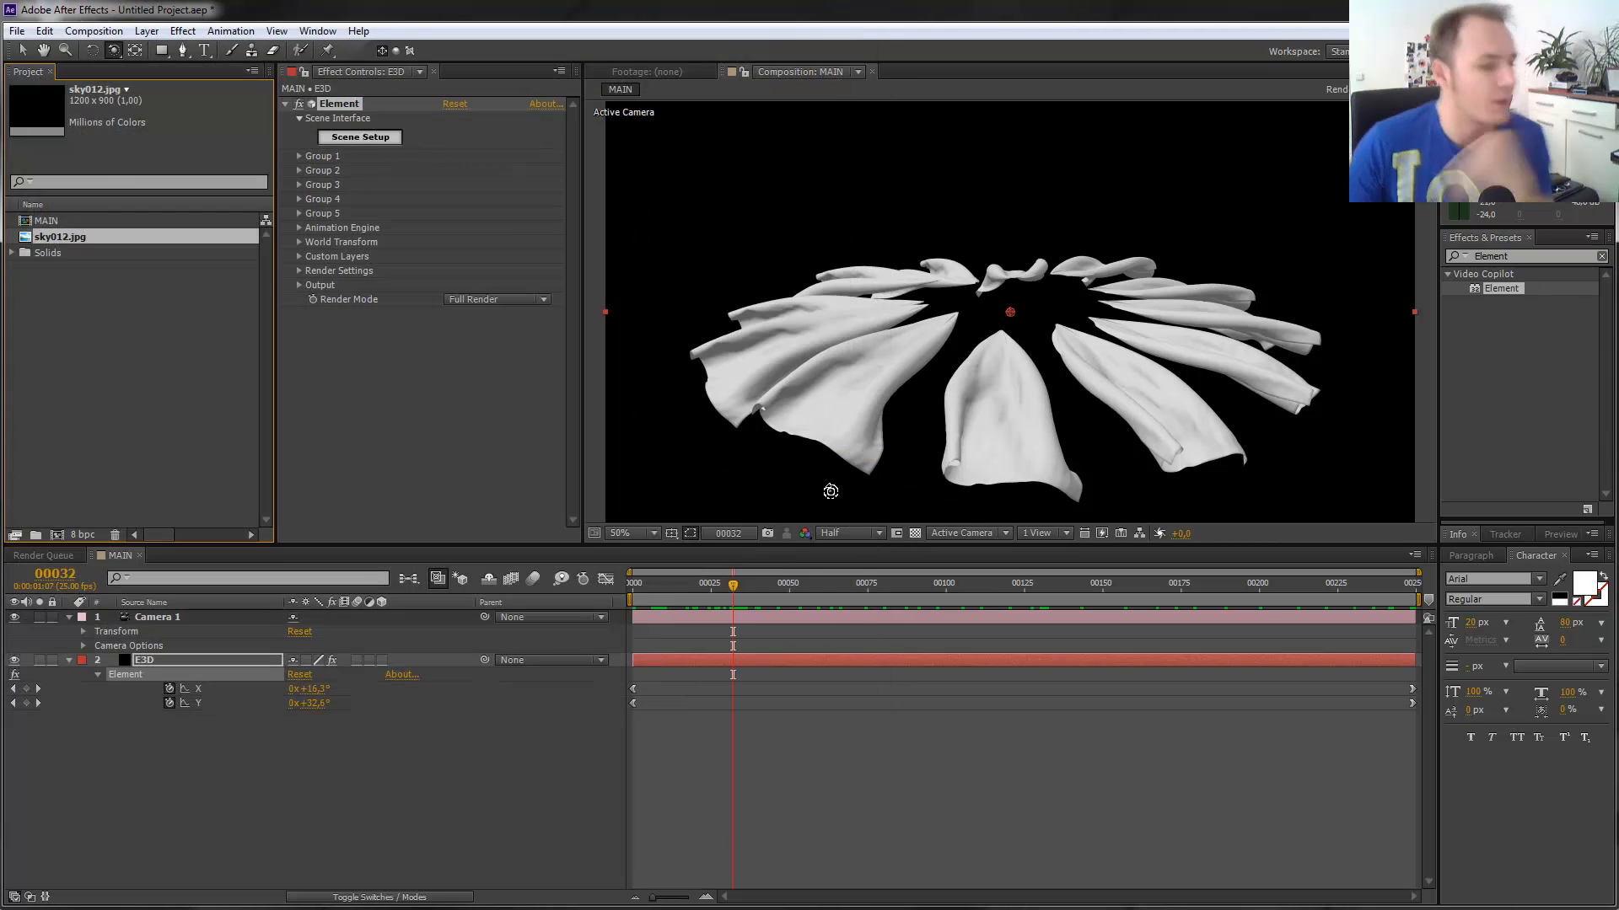
left_click_drag(73, 237, 224, 732)
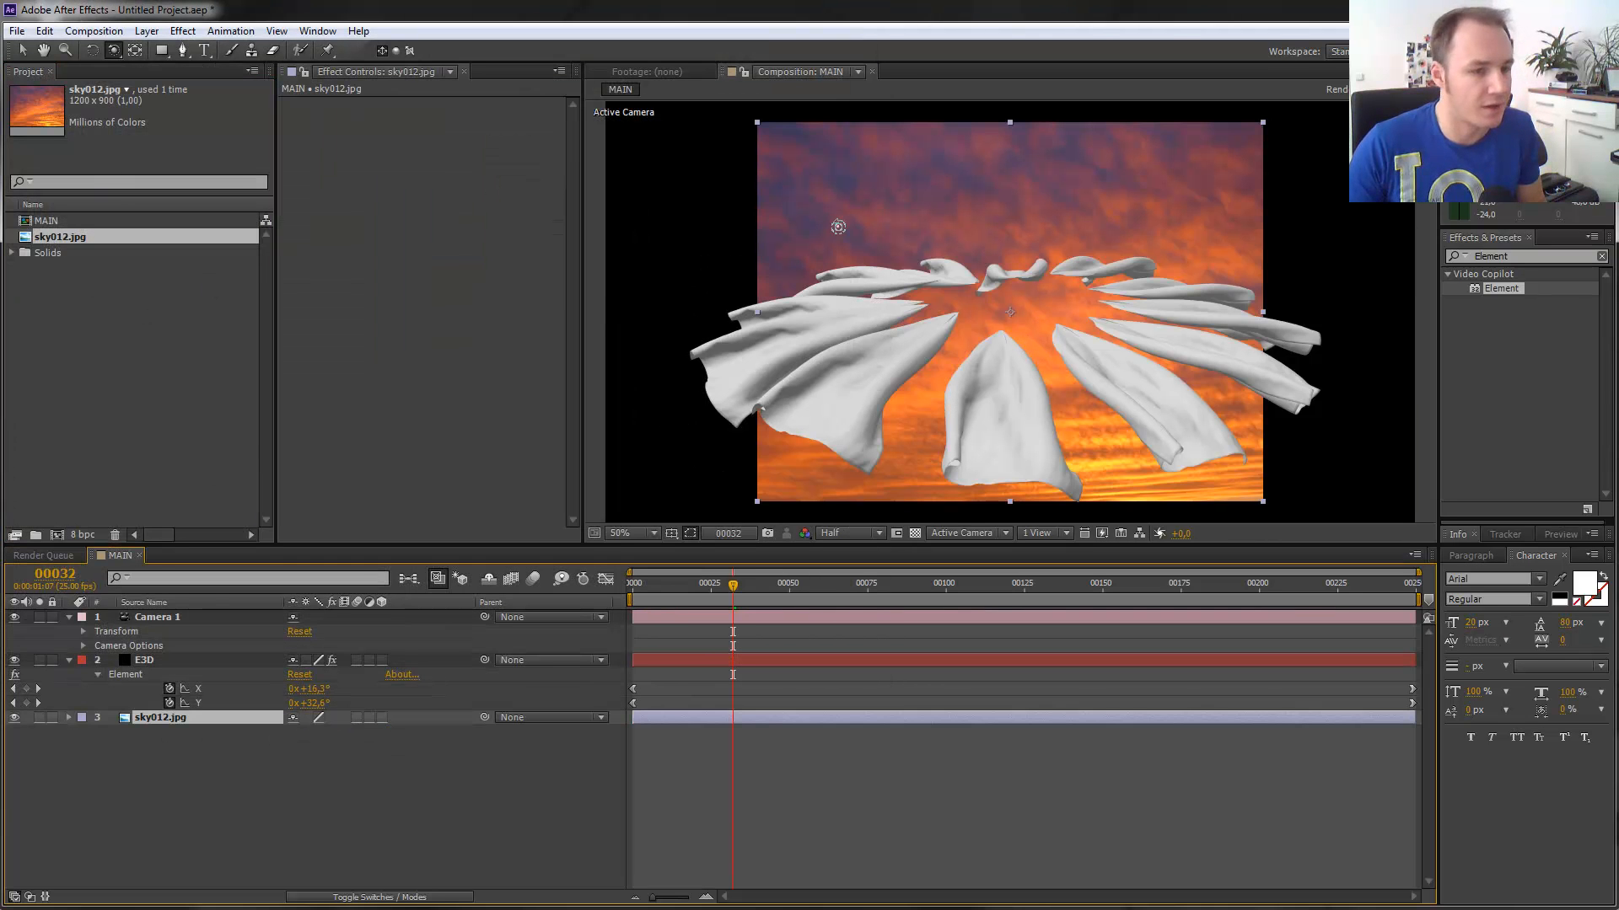
Make the sky012.jpg layer 3D and push it back to a Z position of 5000.
key("comma")
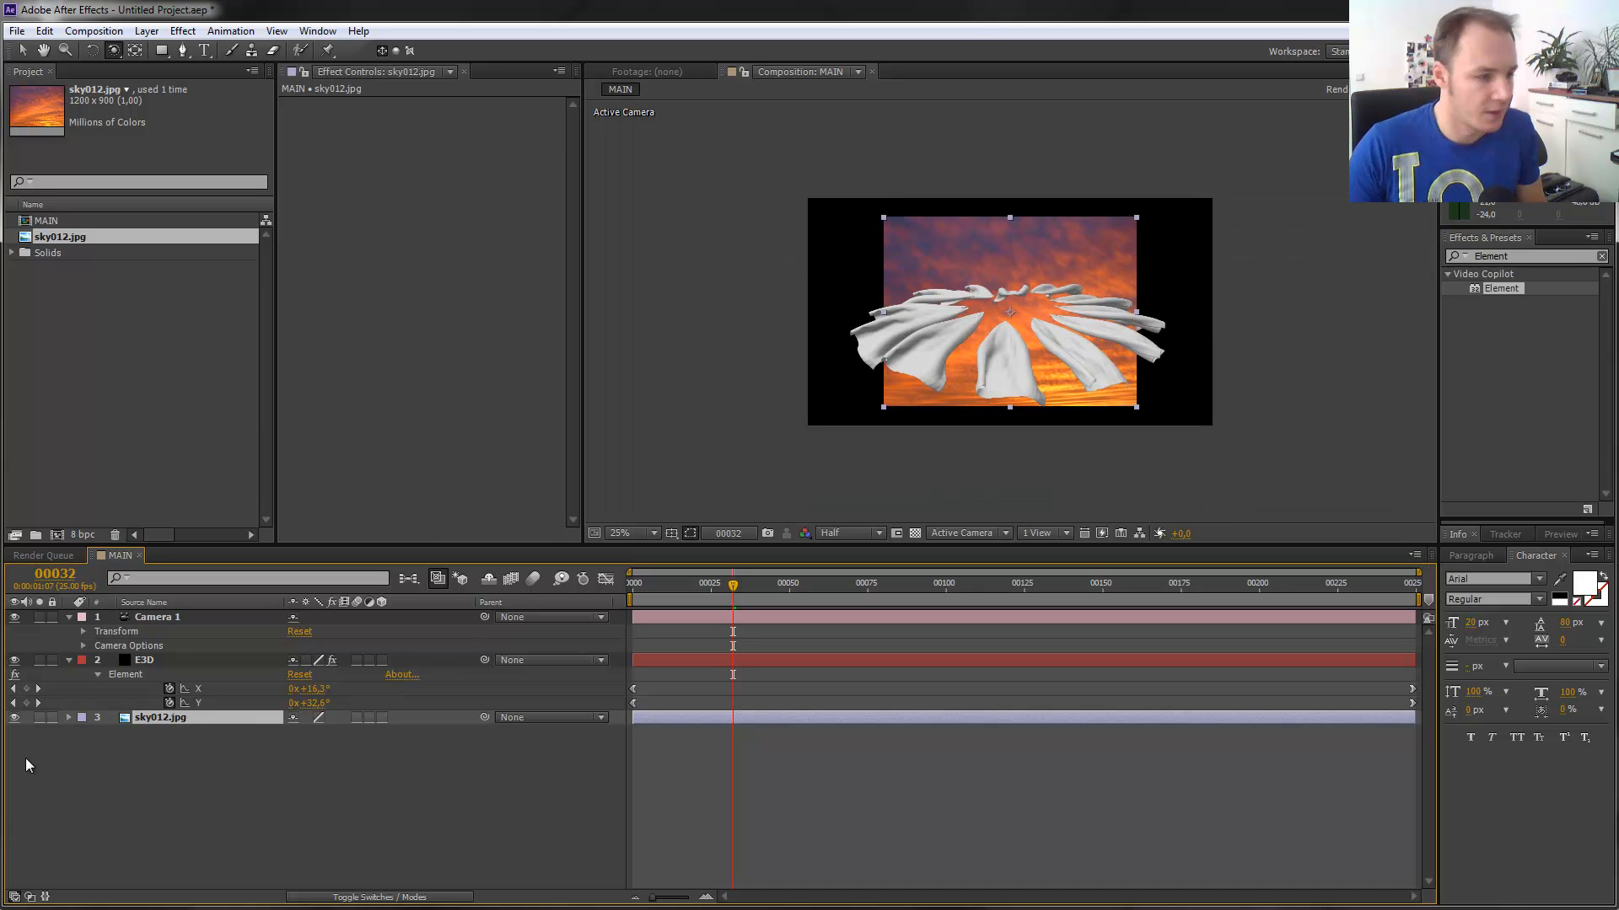
left_click(382, 718)
key("s")
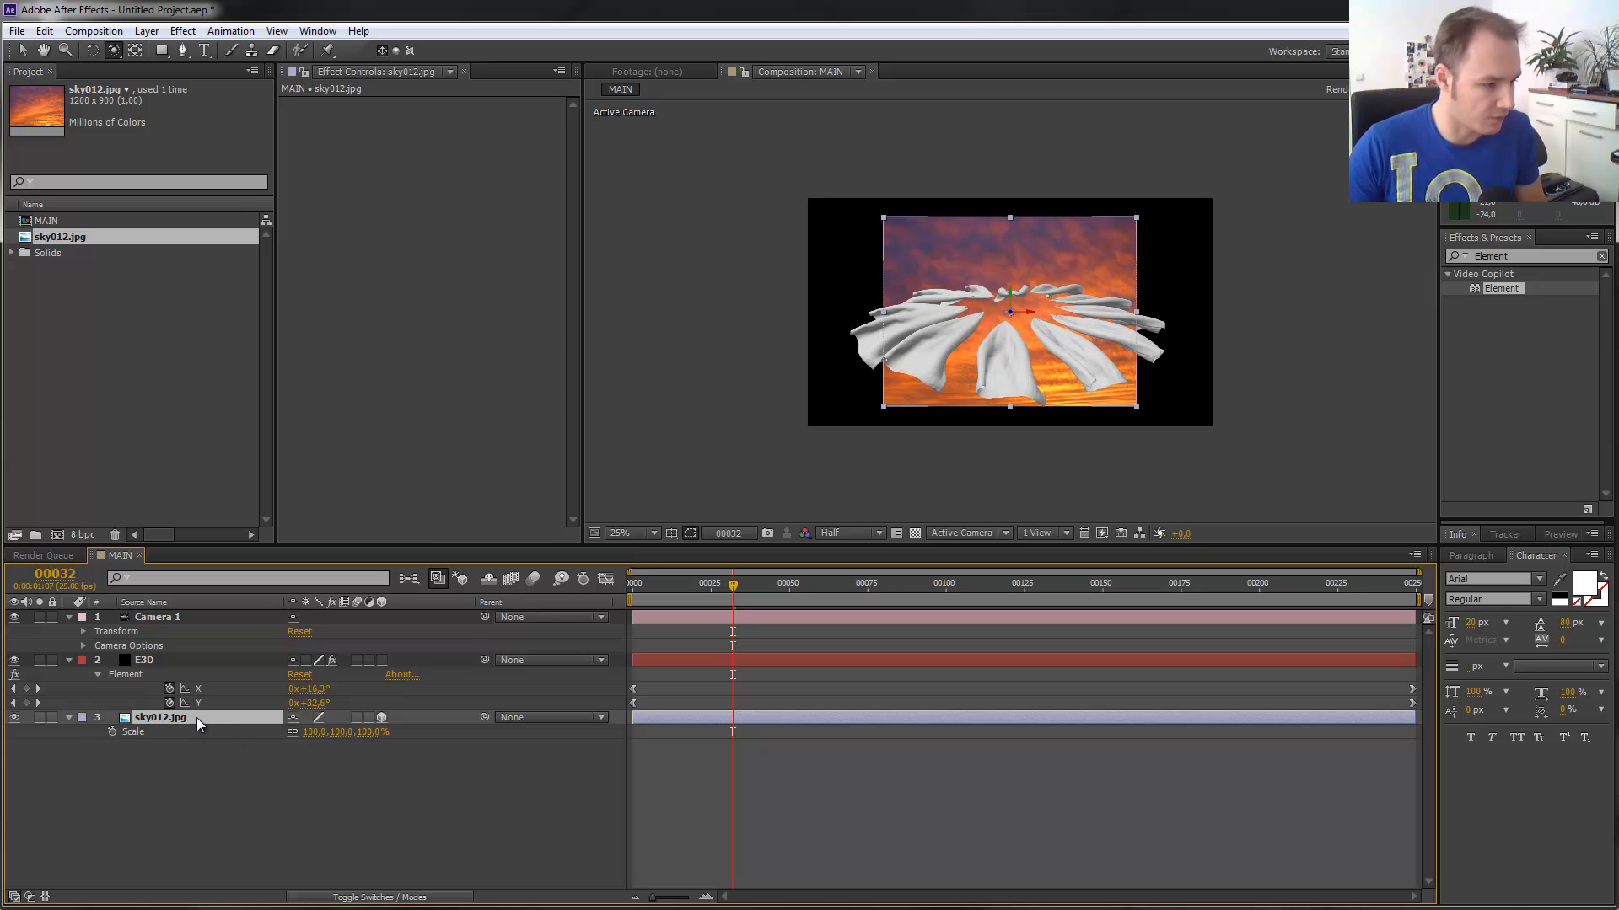
key("p")
left_click(349, 731)
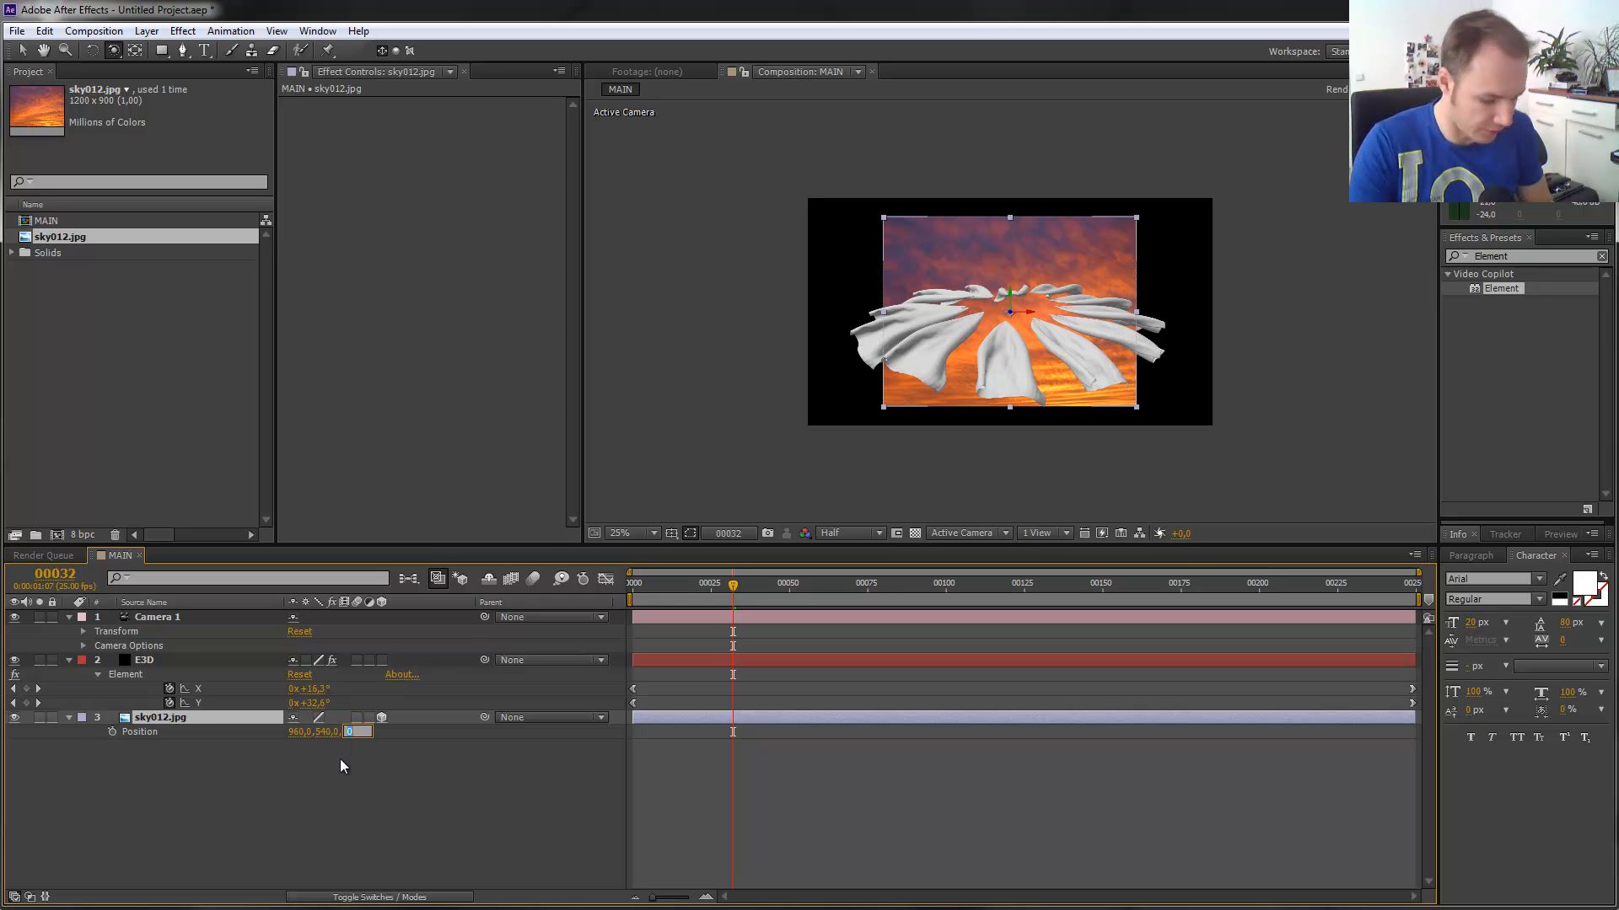
key("Return")
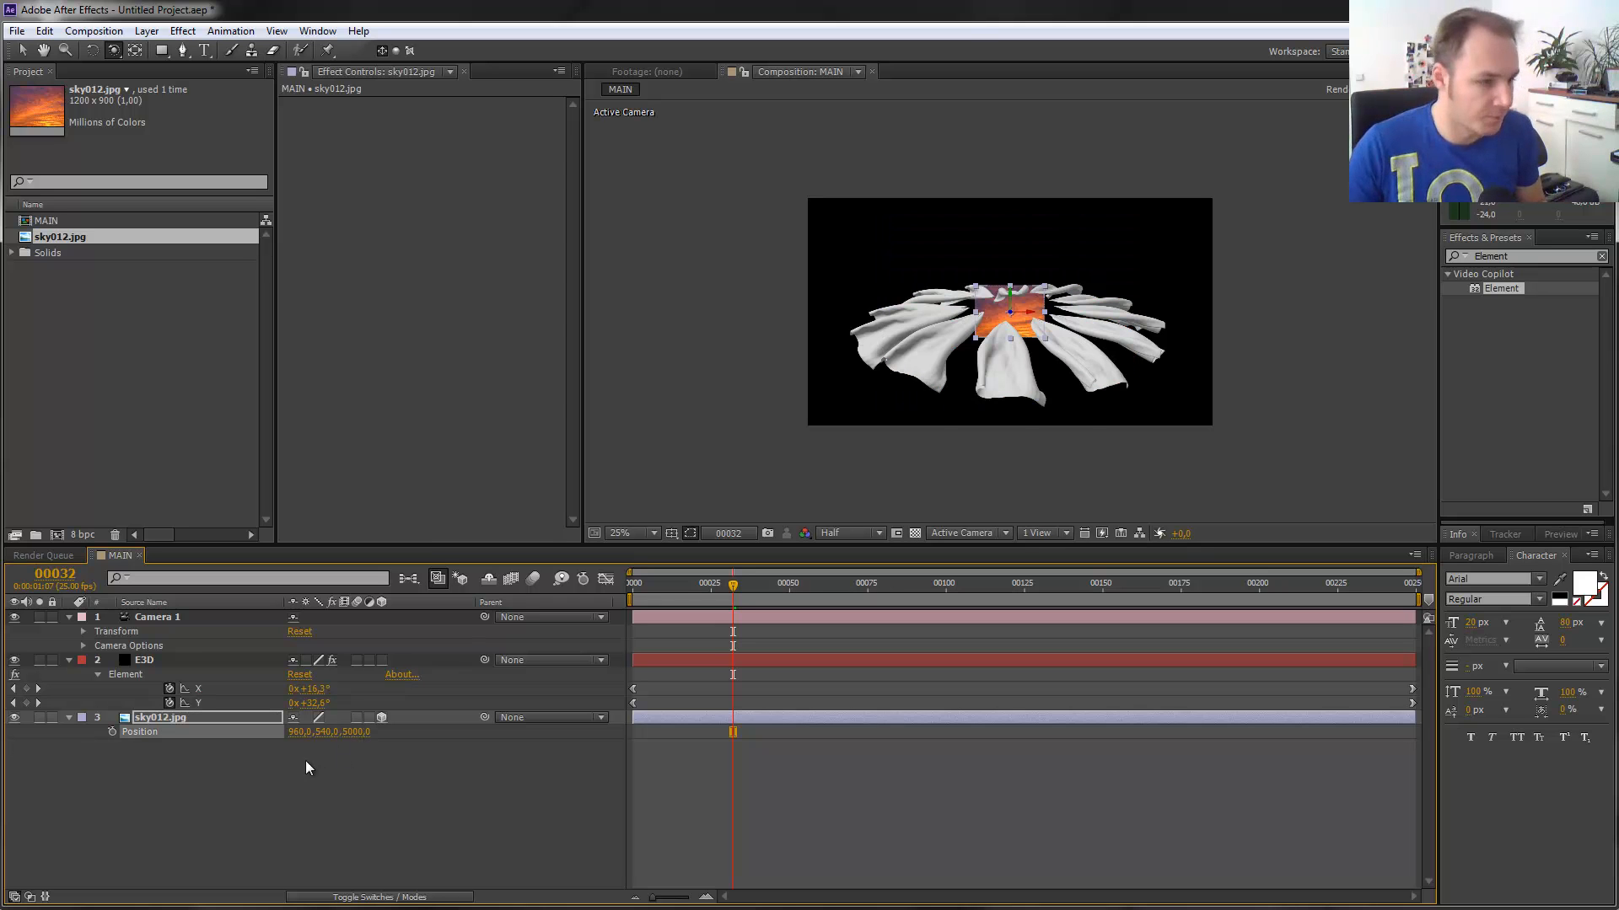
Scale the sky012.jpg layer up to 672% so it fills the whole composition frame behind the cloth ring.
key("s")
left_click_drag(321, 732, 771, 693)
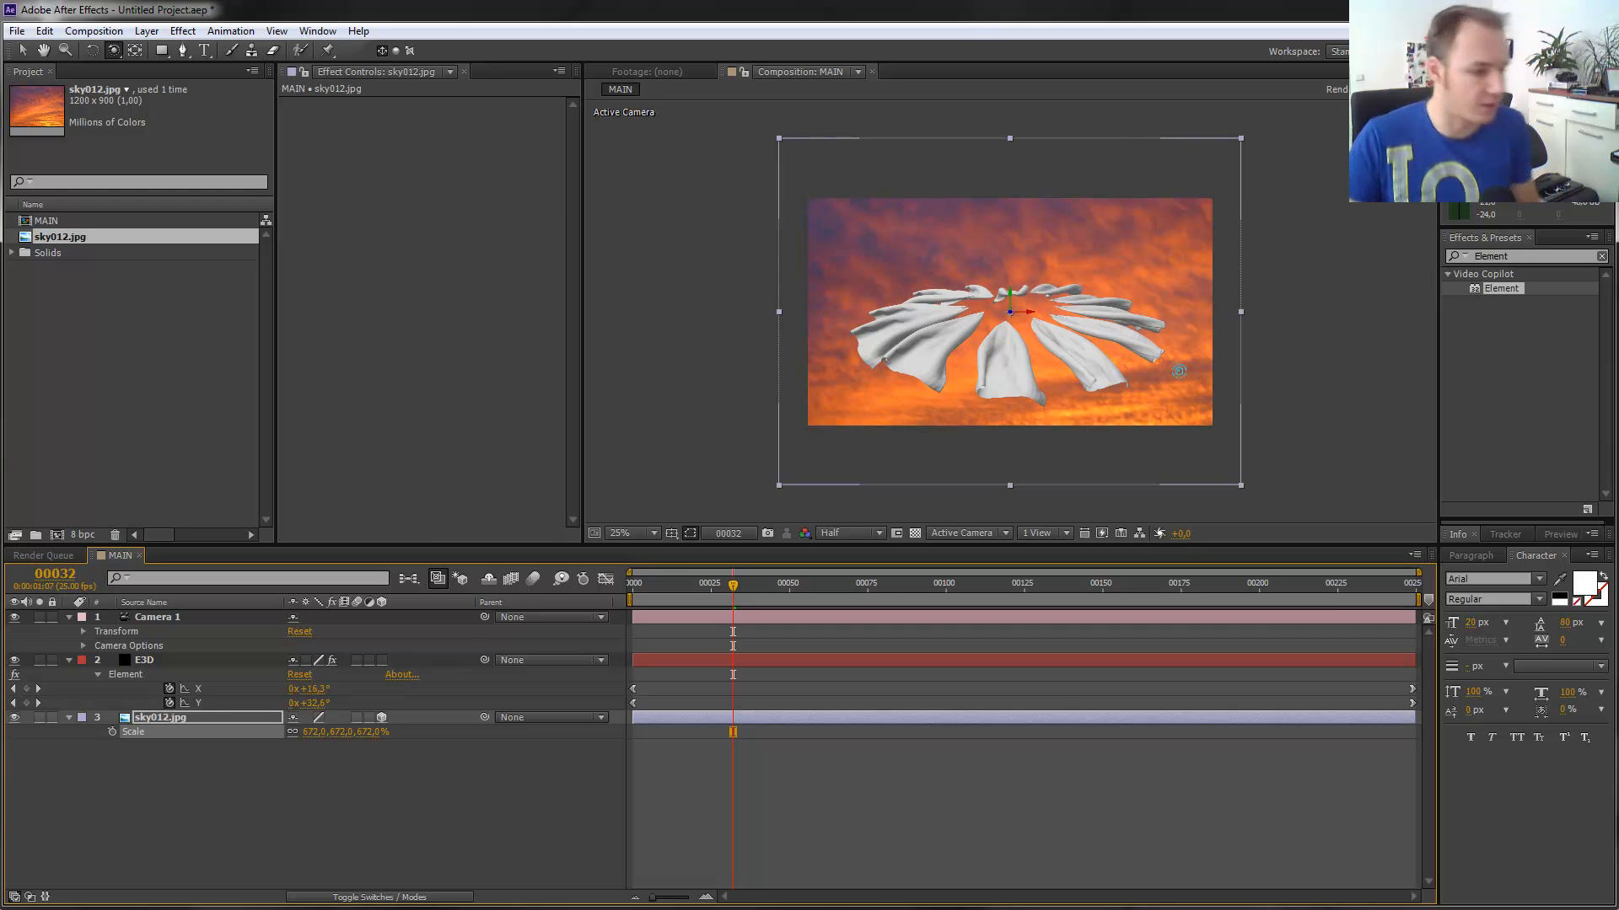
left_click(375, 823)
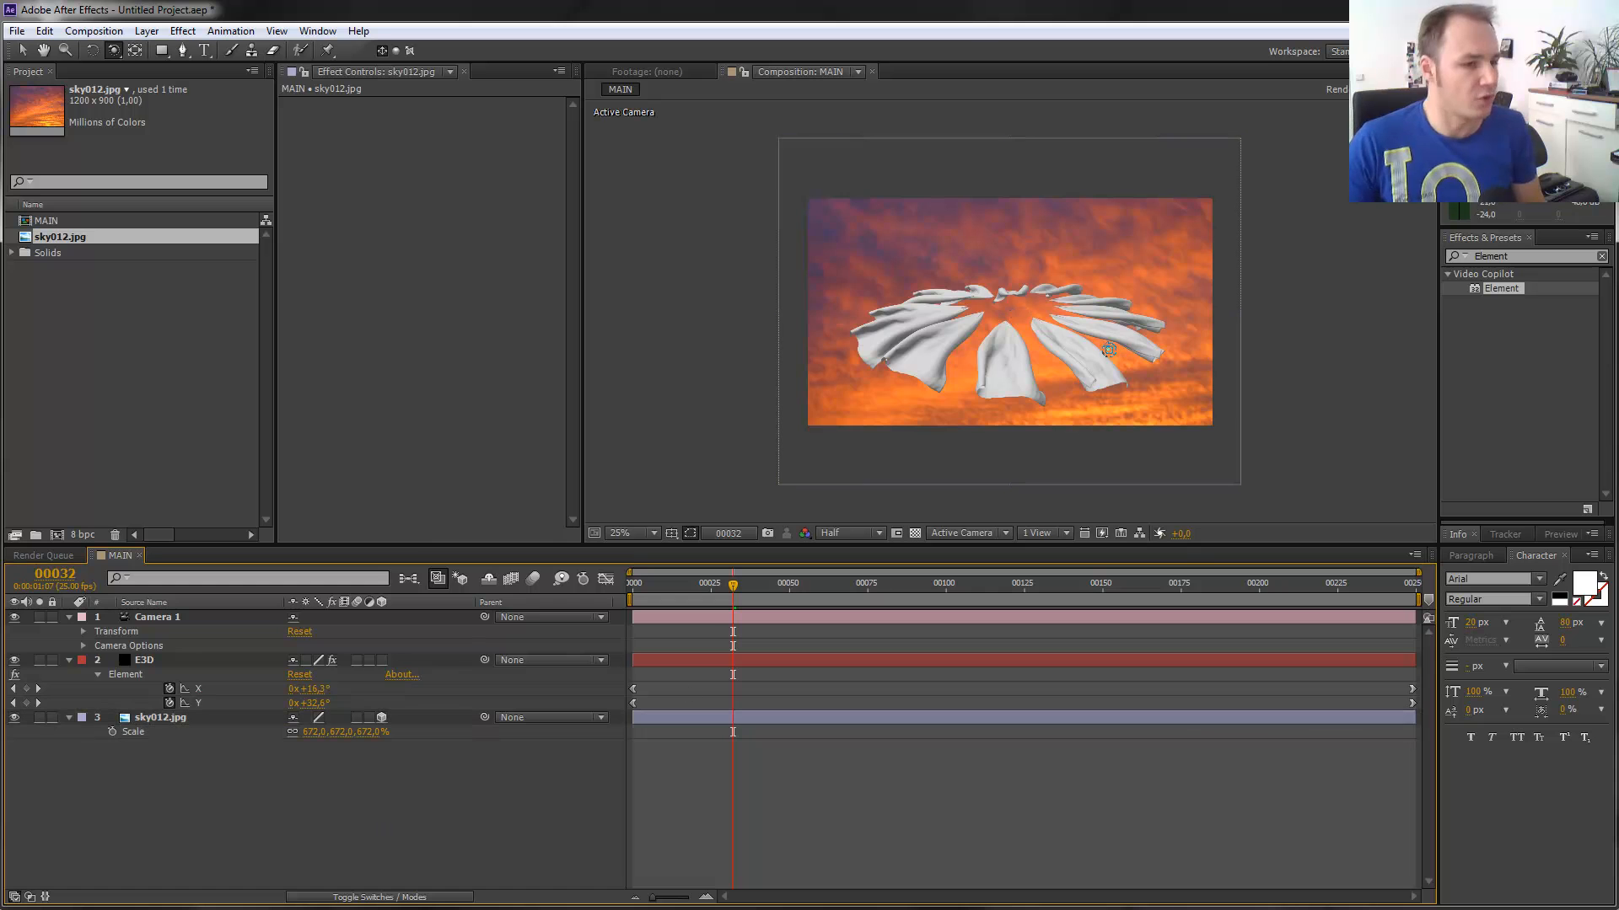
scroll(1108, 348, "up", 6)
scroll(1107, 348, "down", 4)
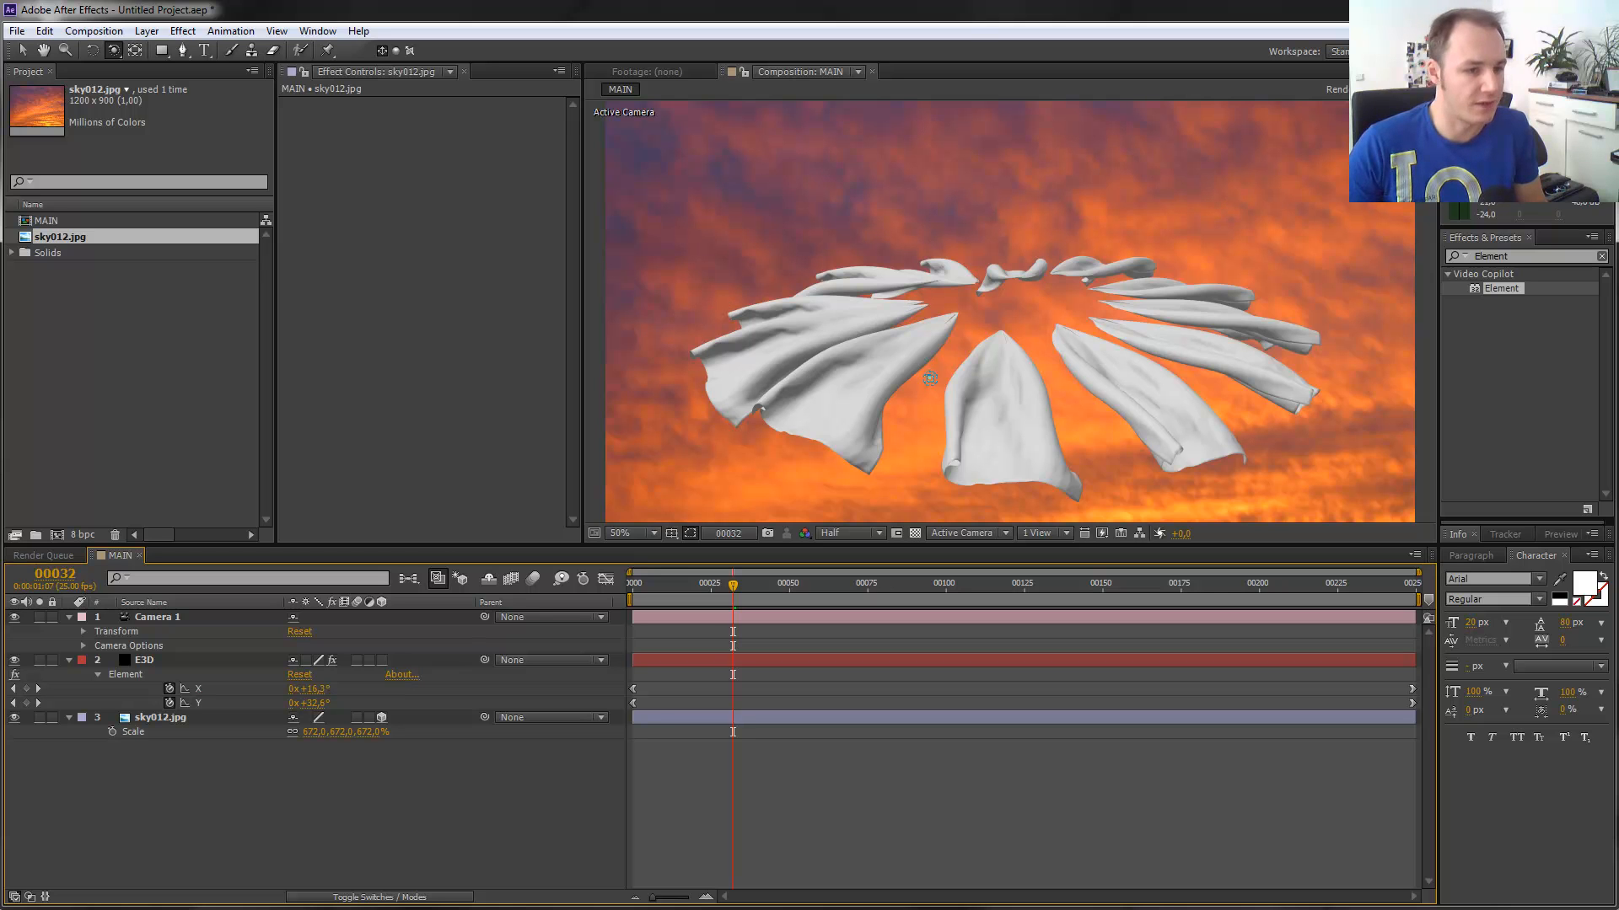
Set Force Opacity to 85% in the Particle Look of Group 1 on the E3D layer.
left_click(185, 663)
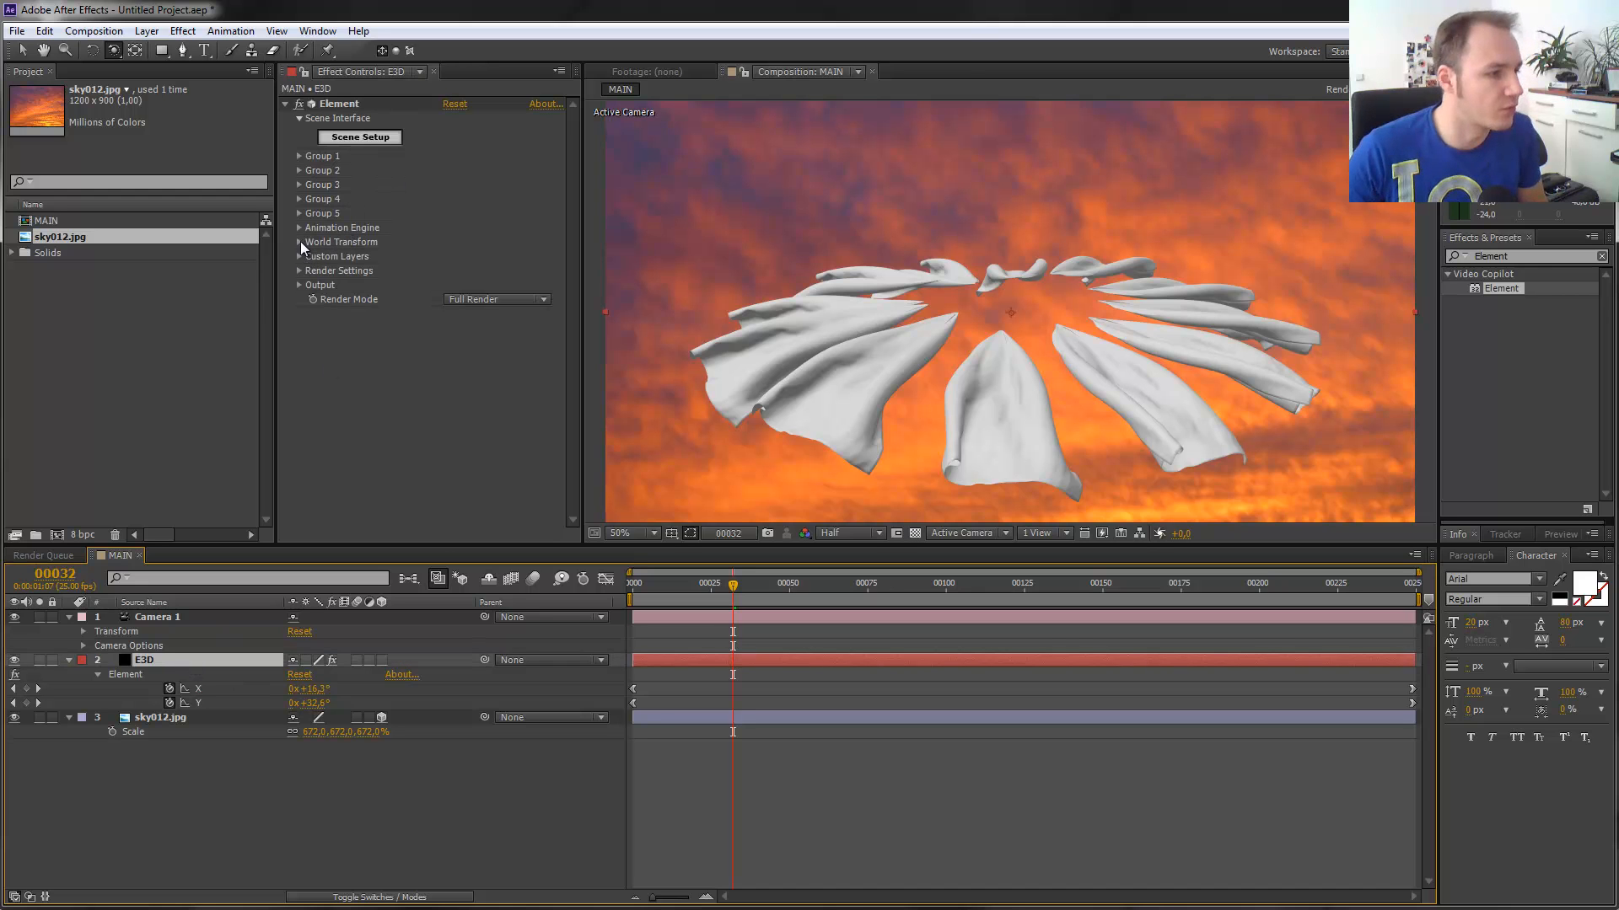
left_click(297, 157, "ctrl")
scroll(297, 157, "down", 1)
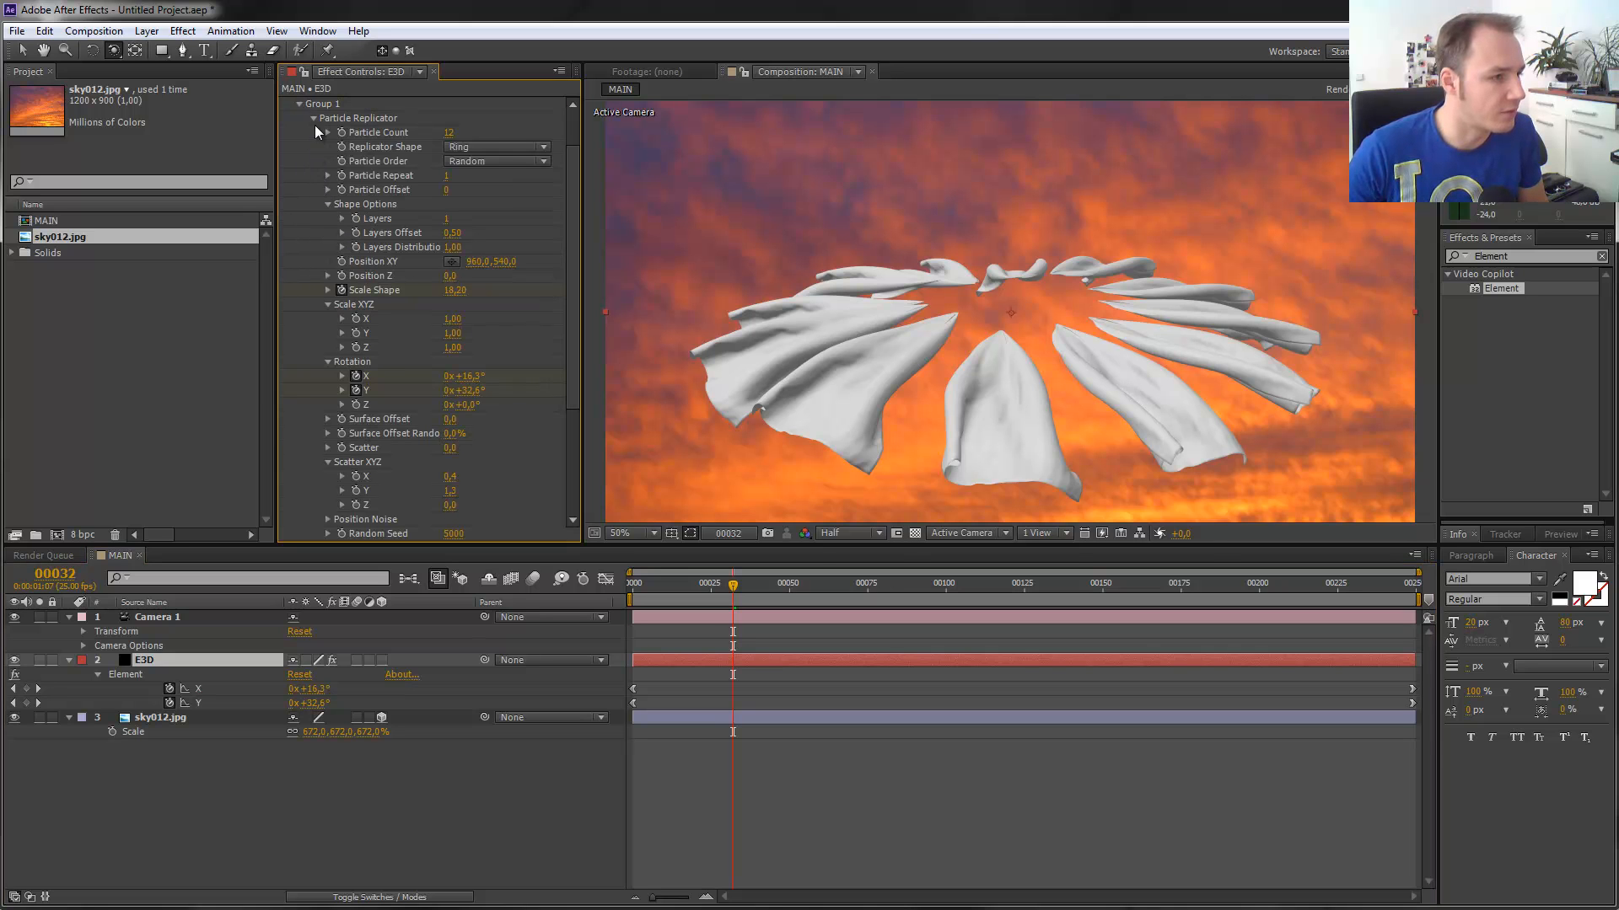
left_click(314, 120)
left_click(316, 183)
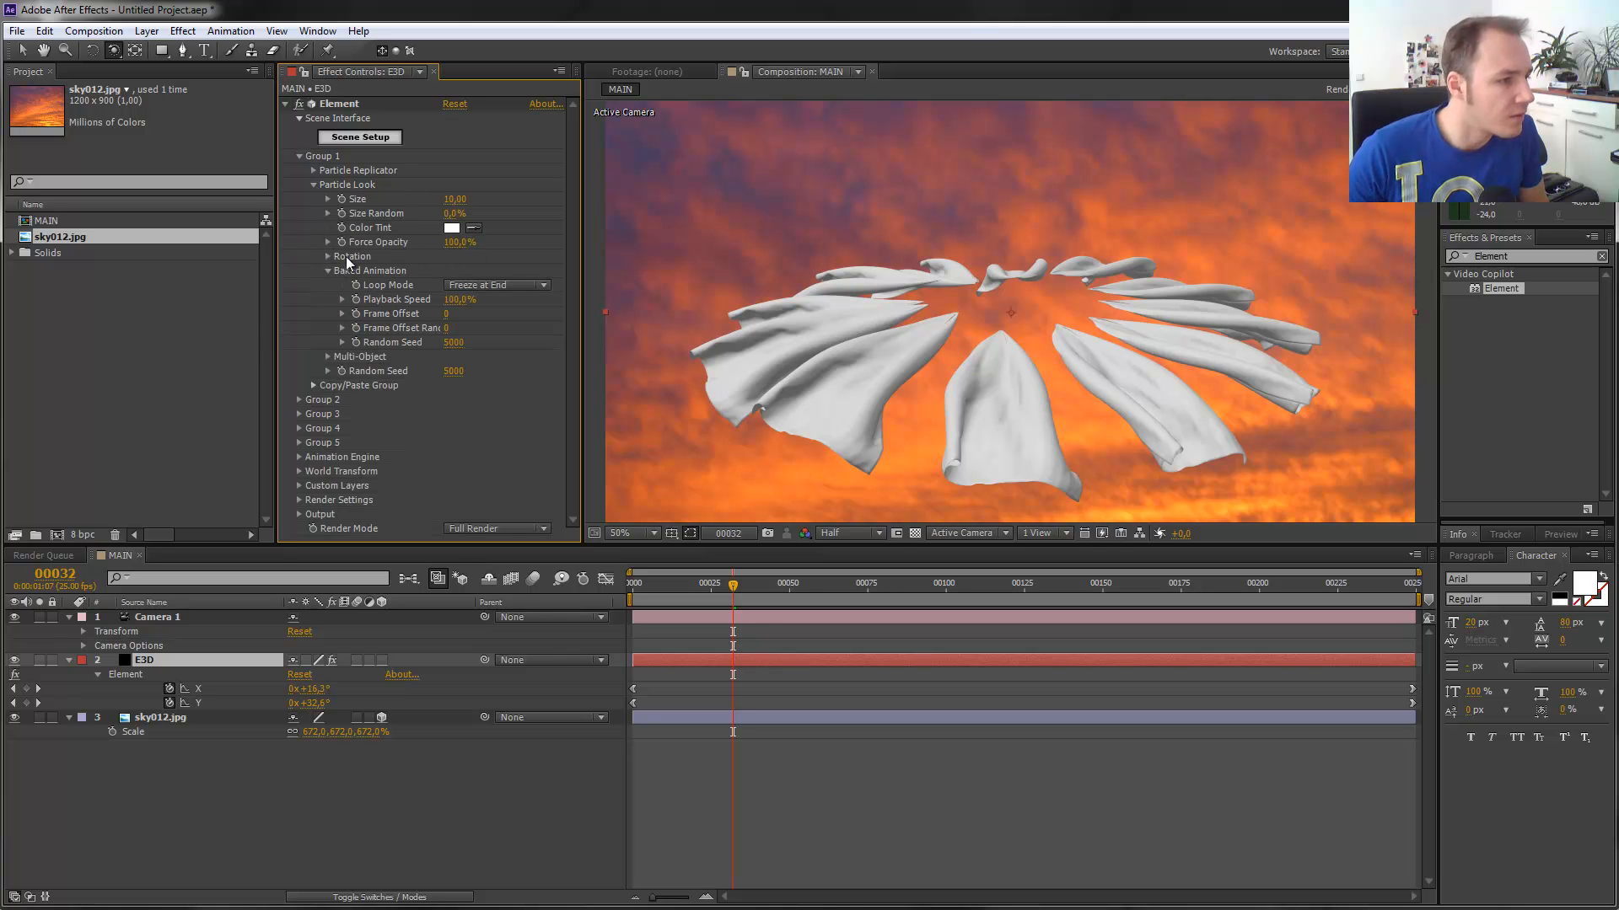
left_click(456, 243)
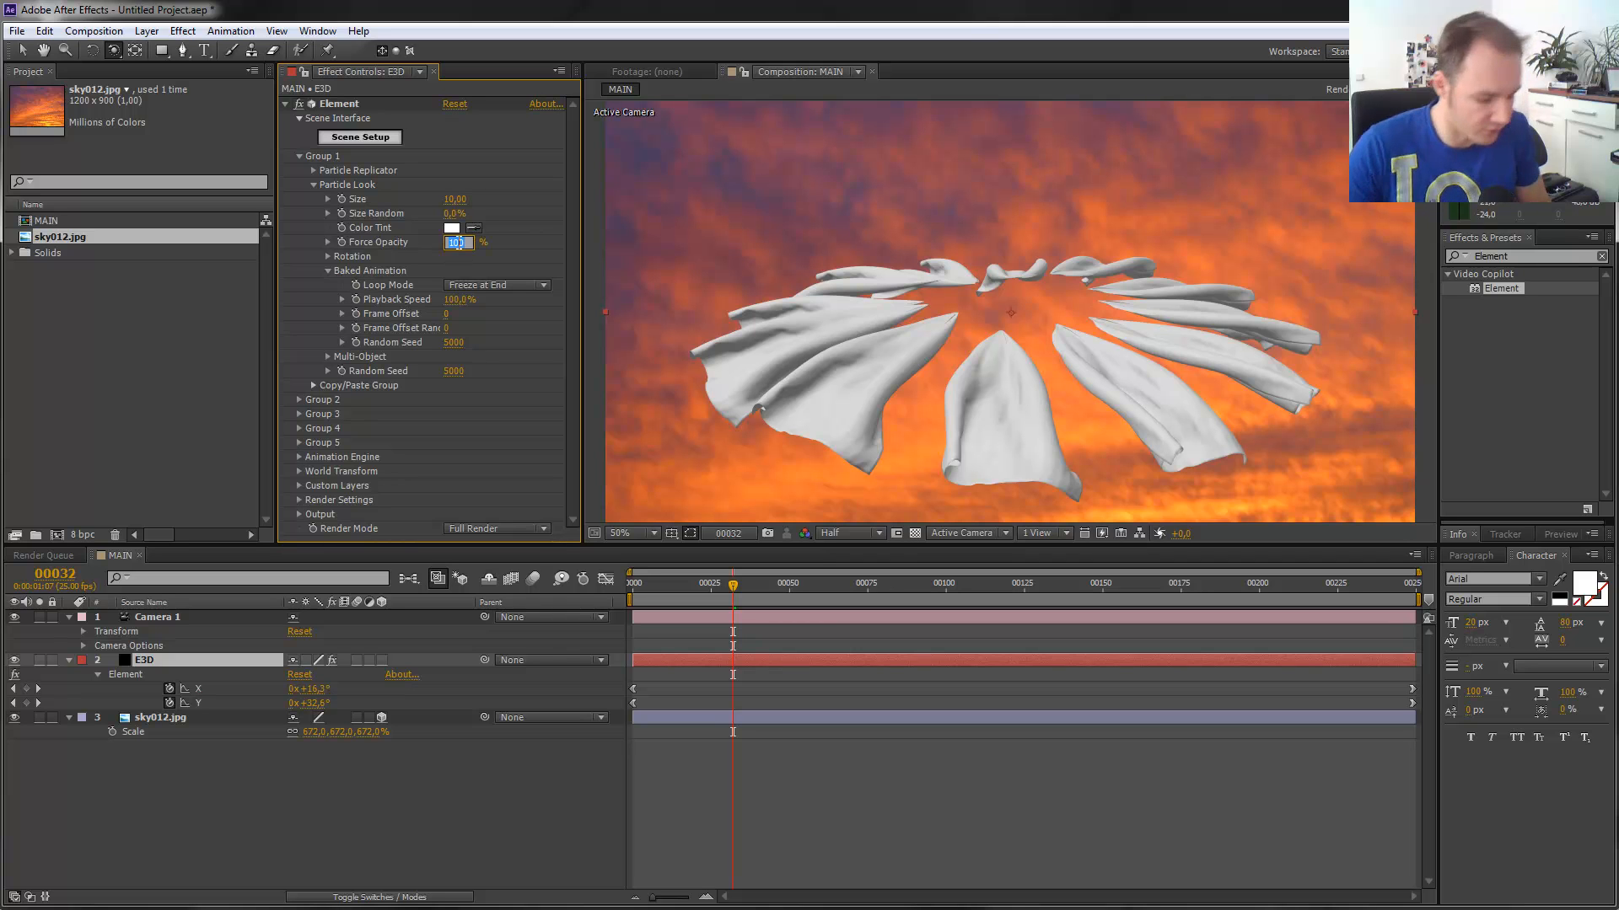
left_click(494, 255)
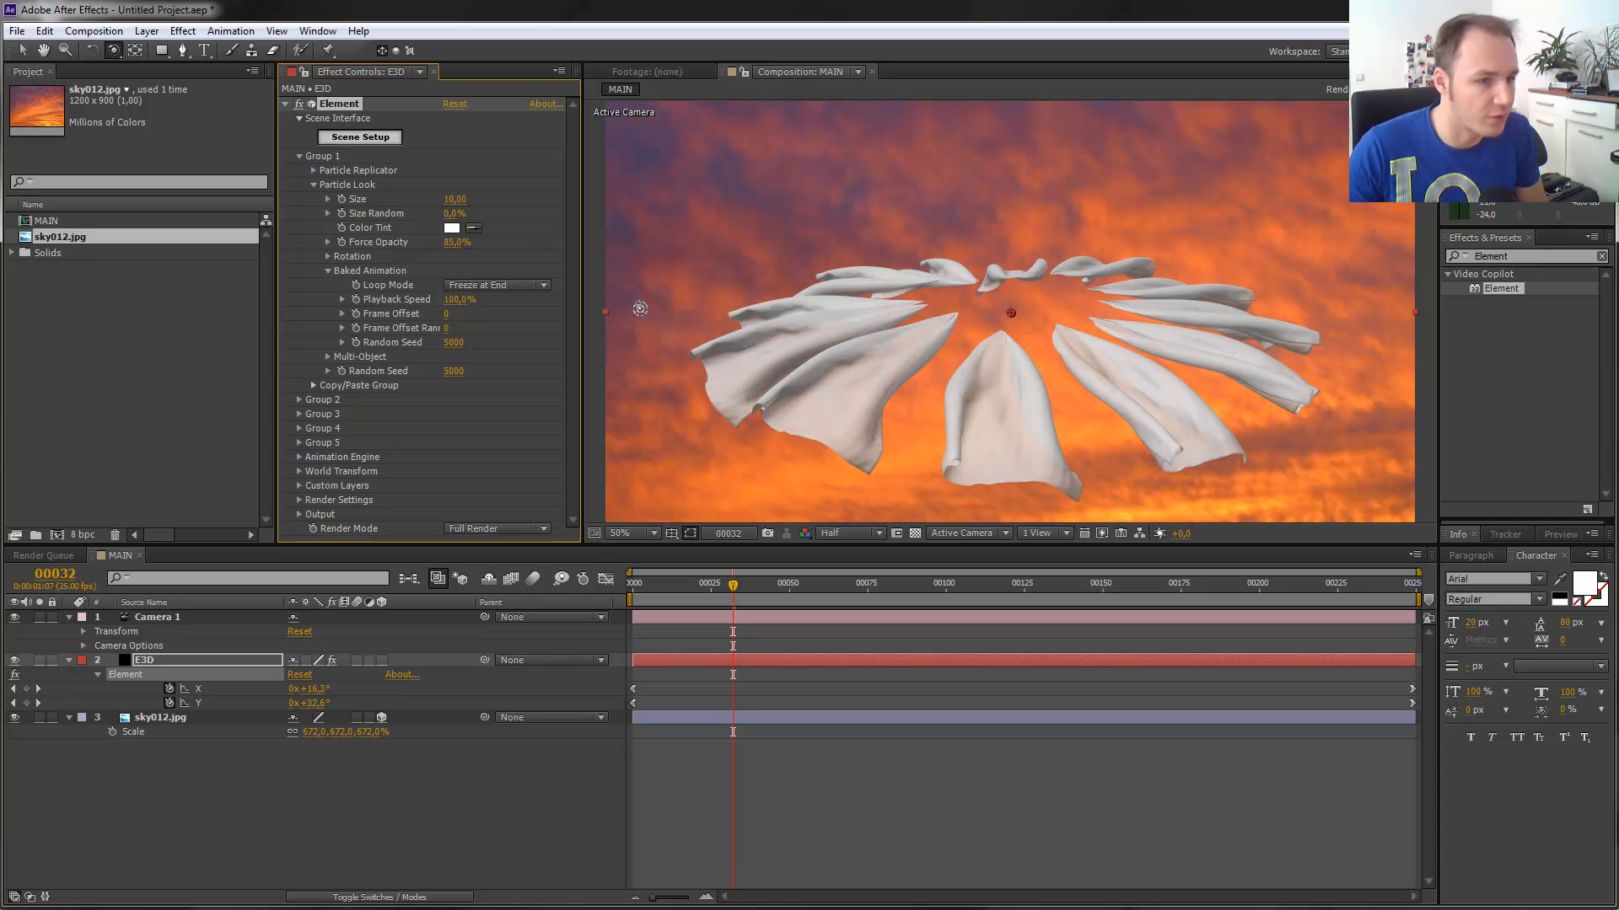
left_click(311, 184)
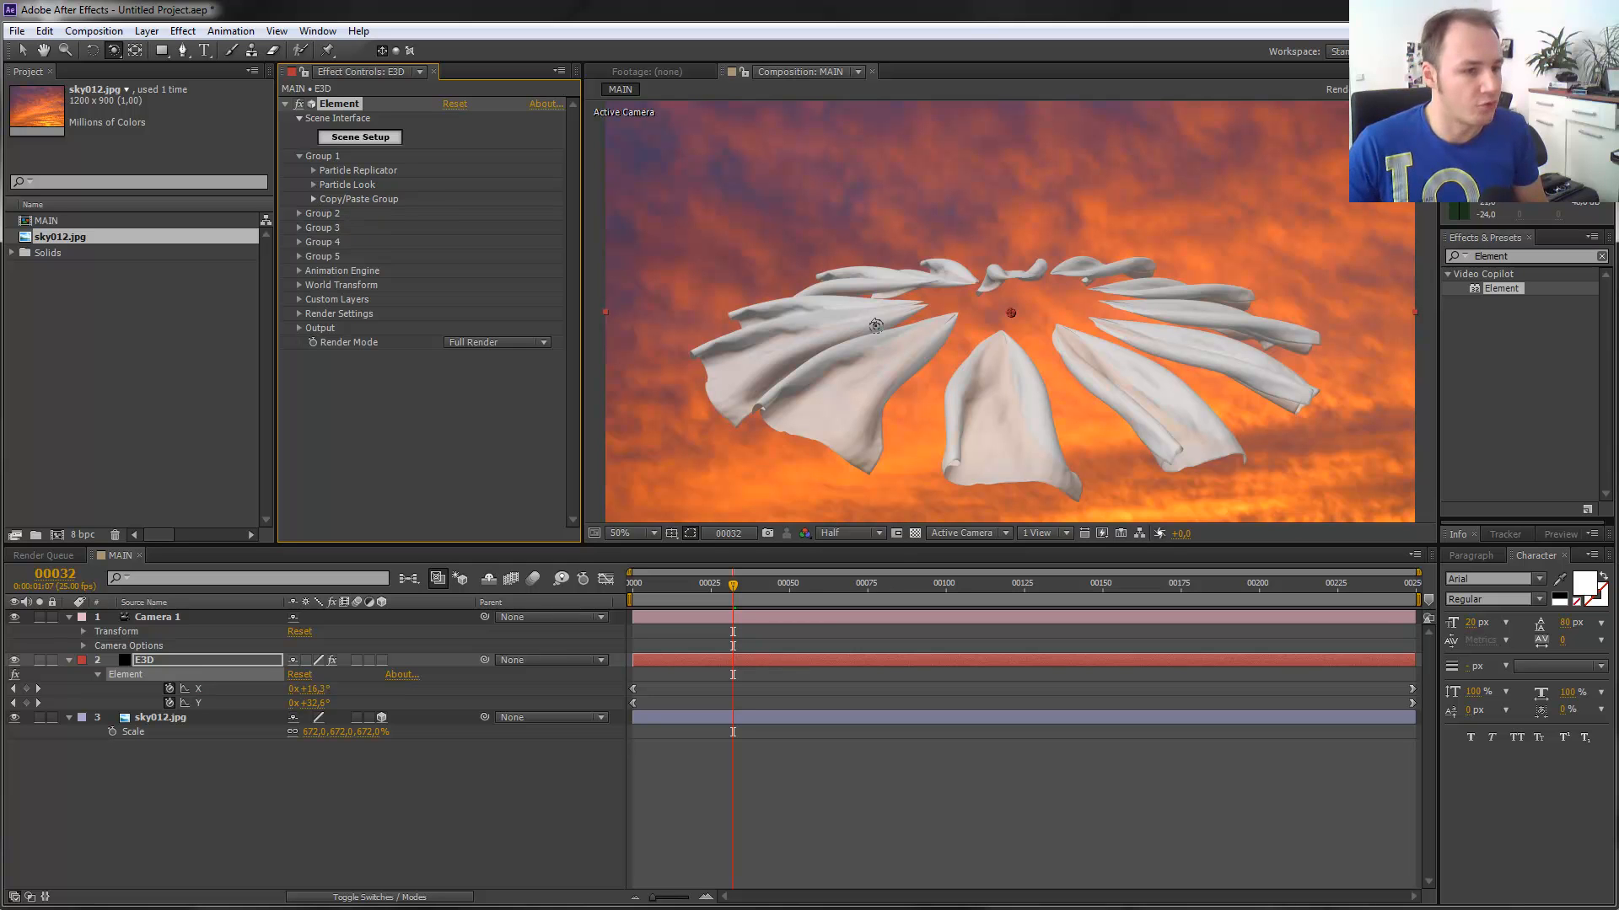
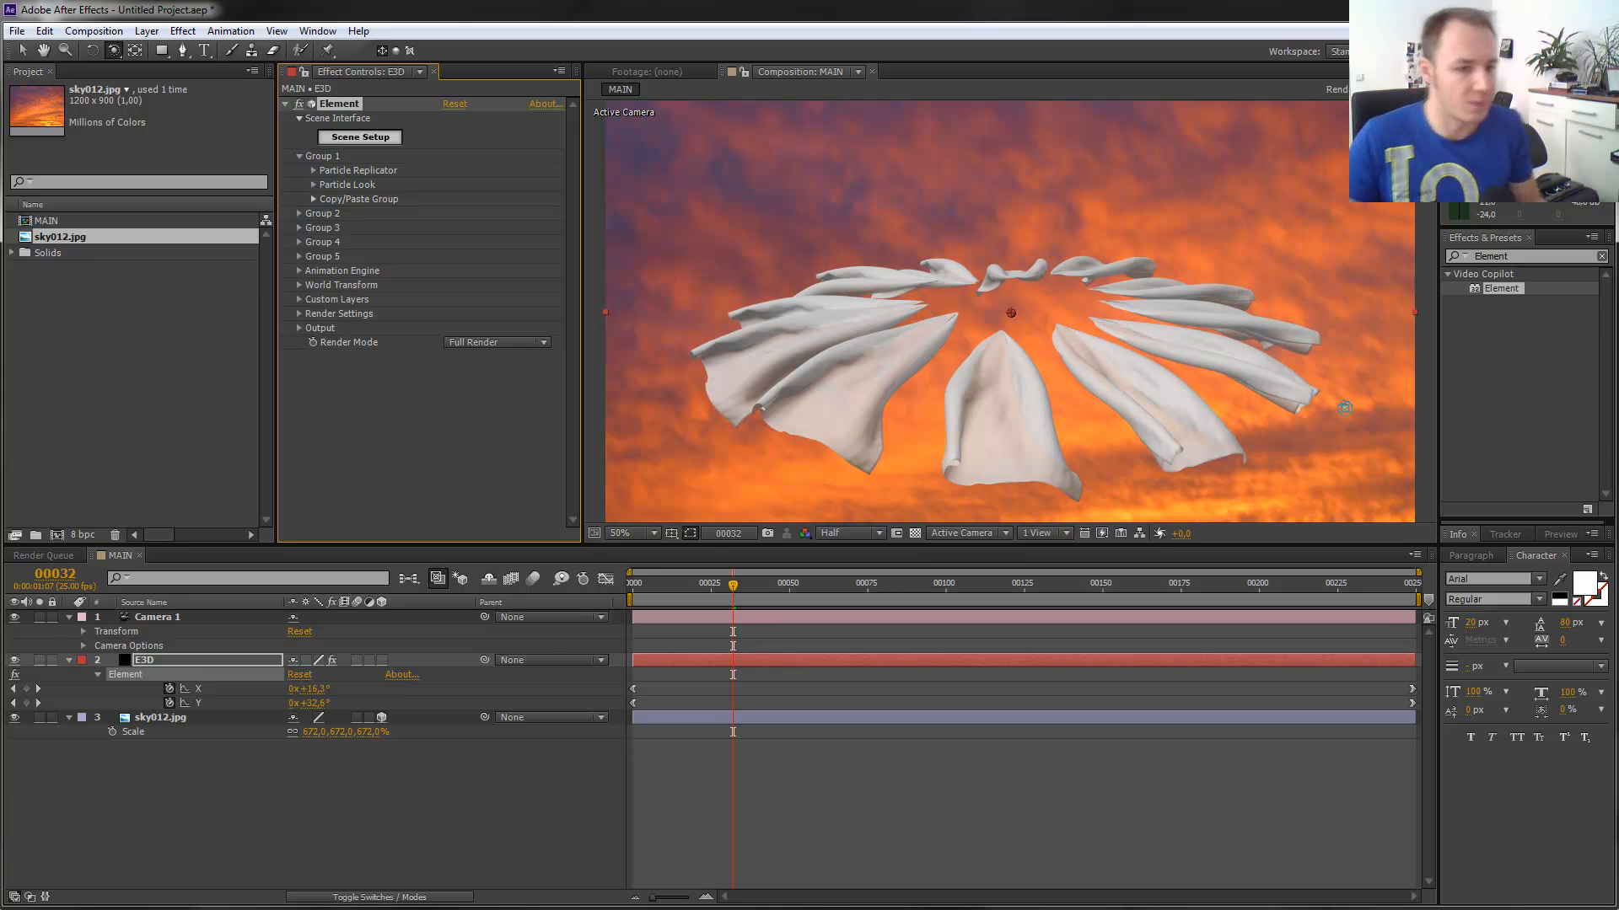
Collapse the expanded properties of the E3D and Camera 1 layers.
scroll(961, 249, "down", 2)
scroll(961, 249, "up", 2)
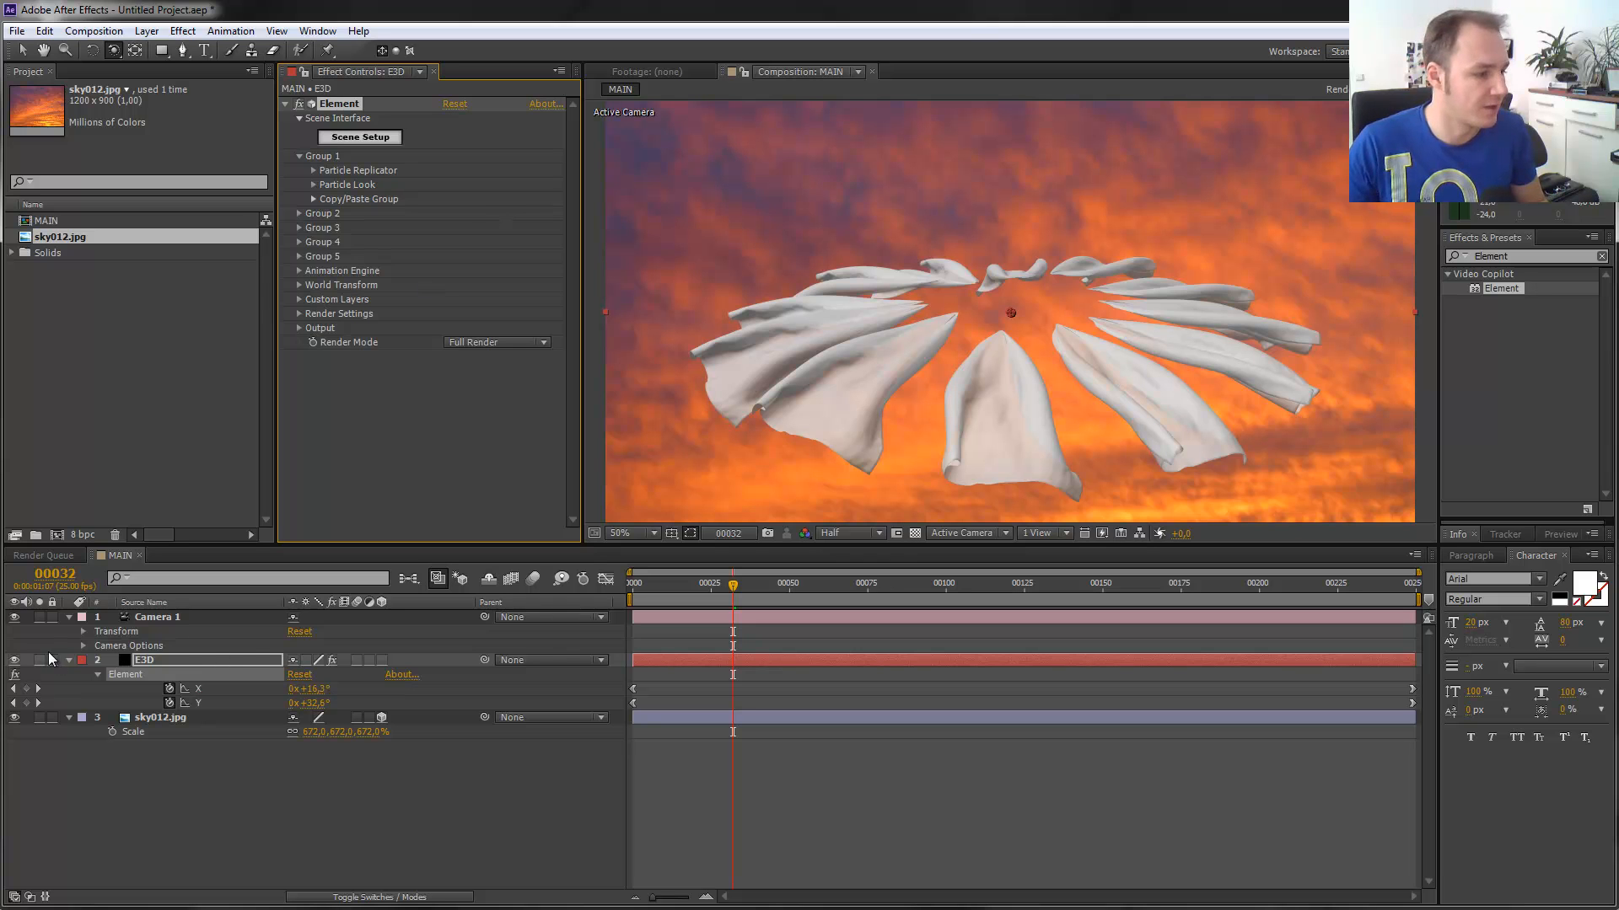
left_click(69, 661)
left_click(68, 617)
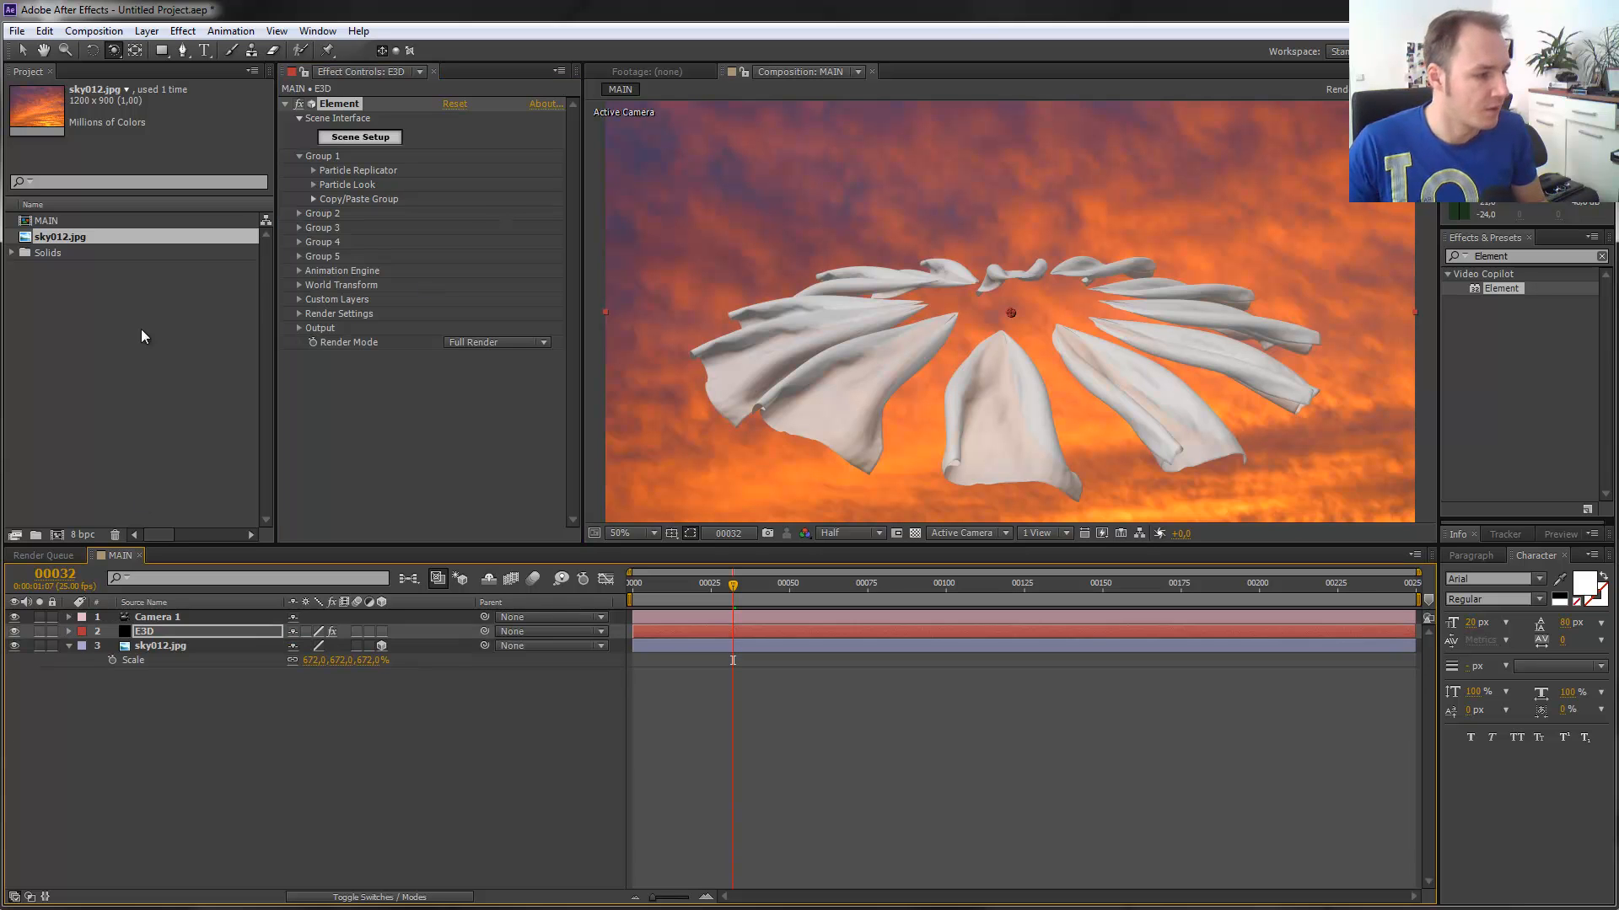
Add a point light named Light 1 with a yellow-orange colour sampled from the bright part of the sky.
left_click(147, 31)
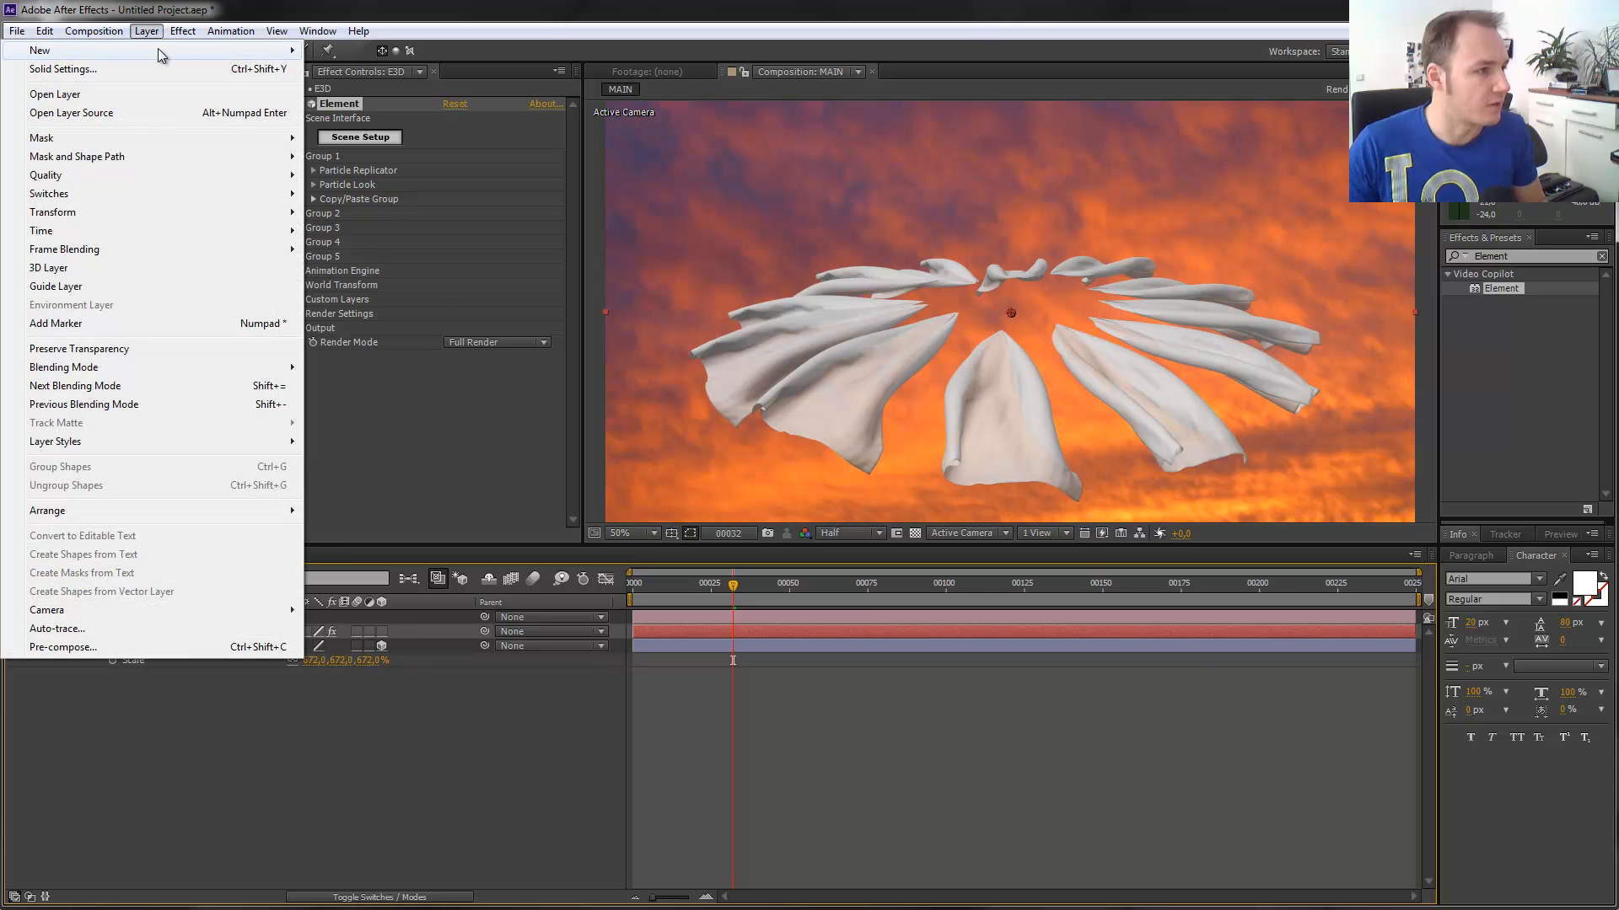
left_click(359, 31)
left_click(147, 32)
mouse_move(139, 51)
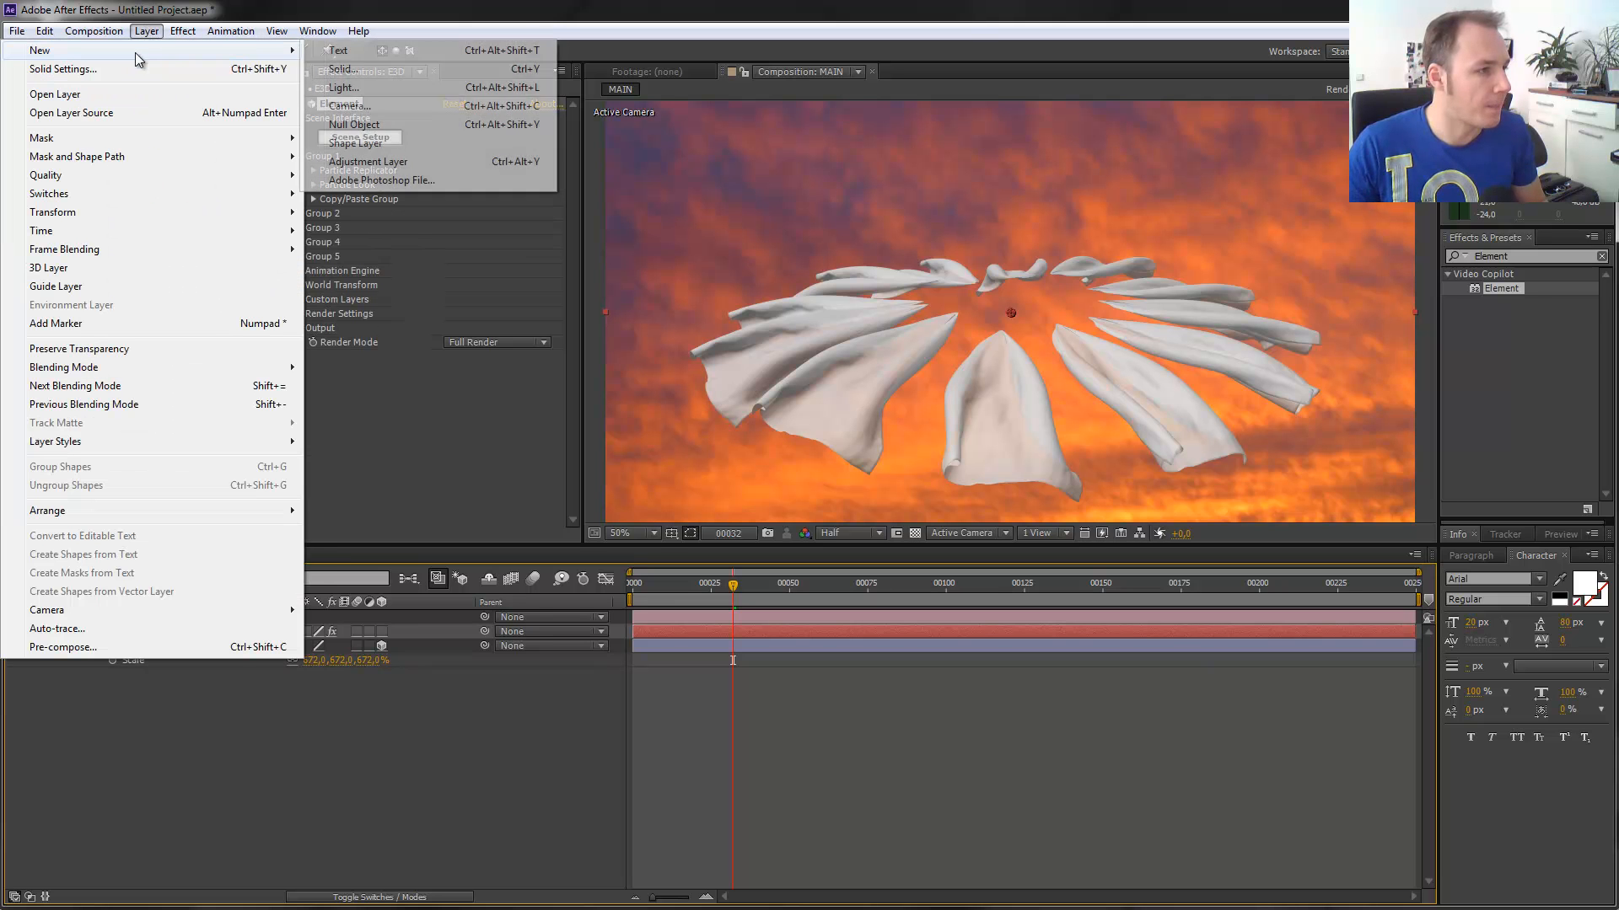
left_click(390, 88)
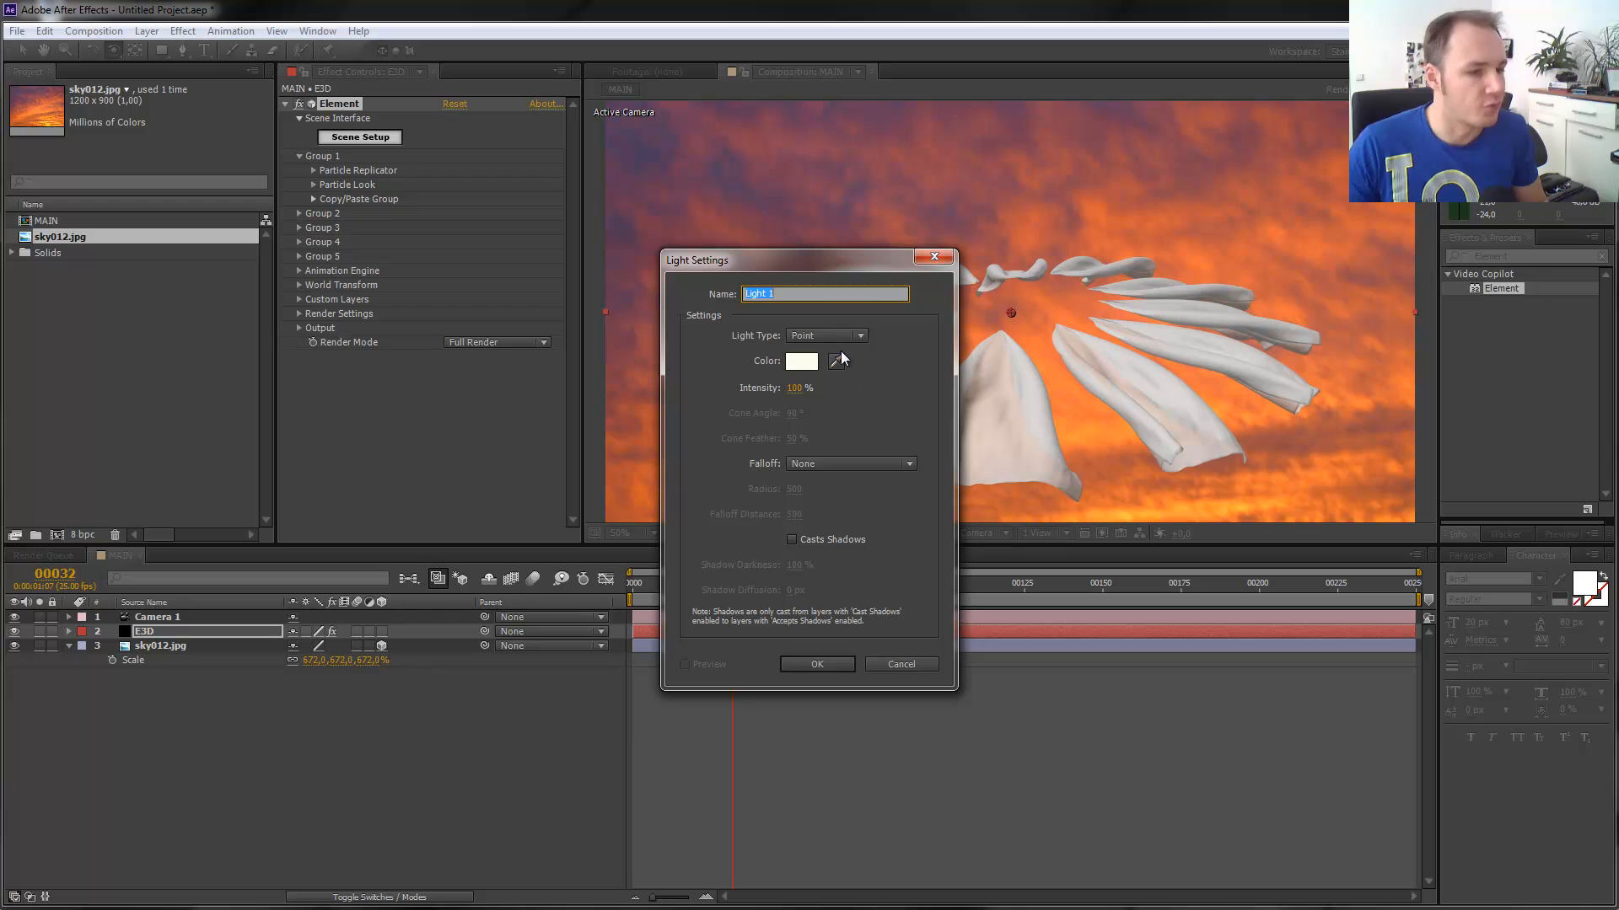
left_click(836, 361)
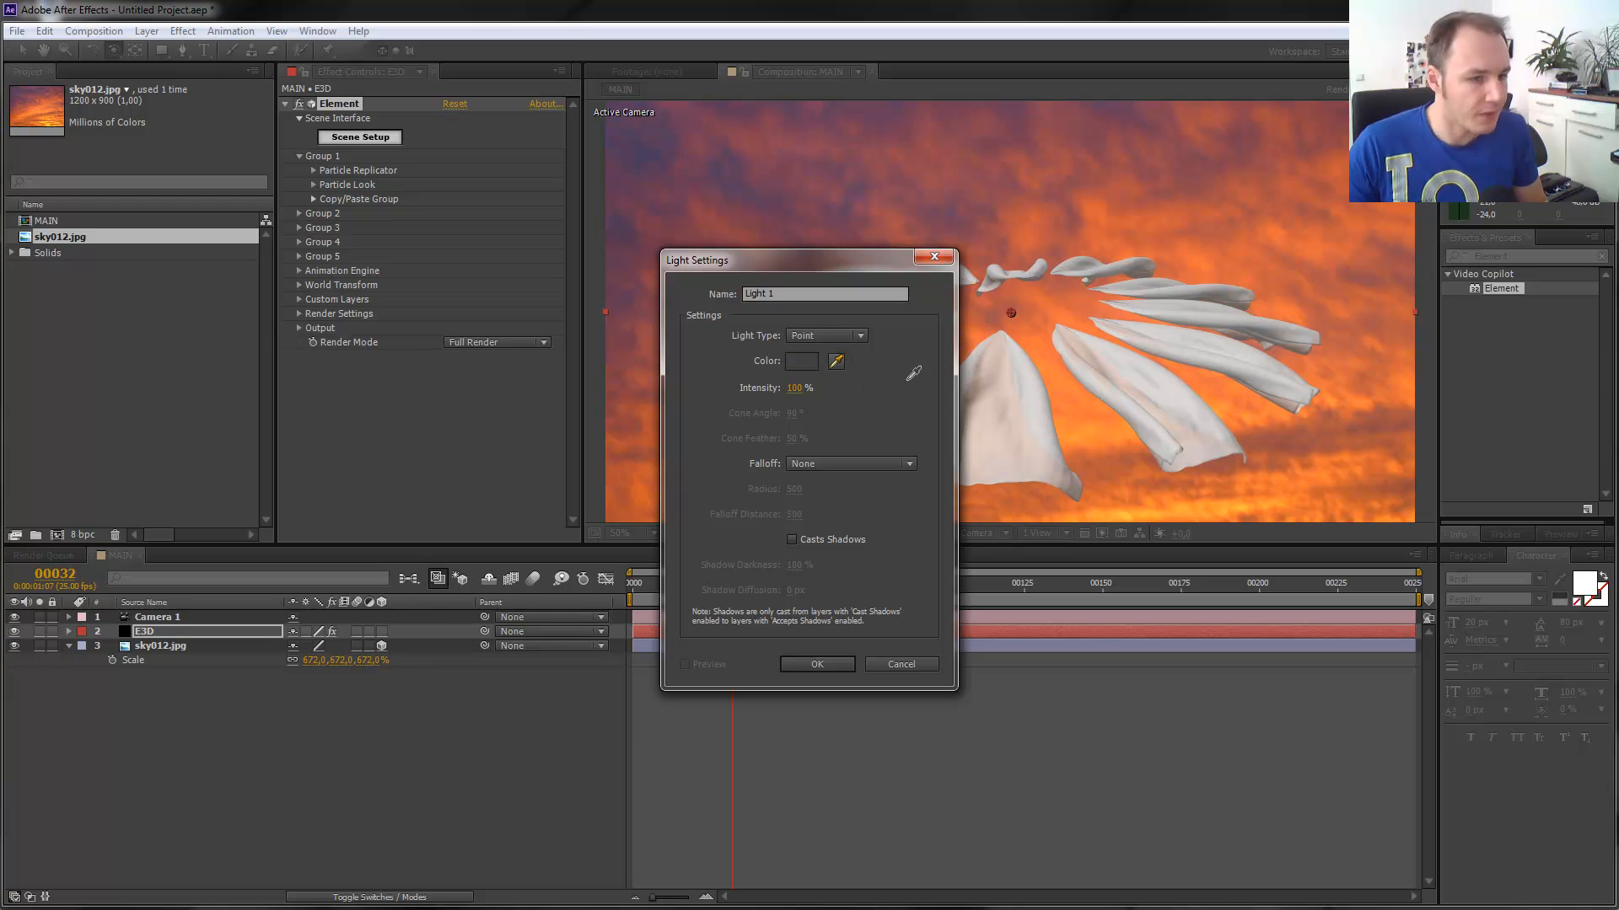
left_click(1240, 508)
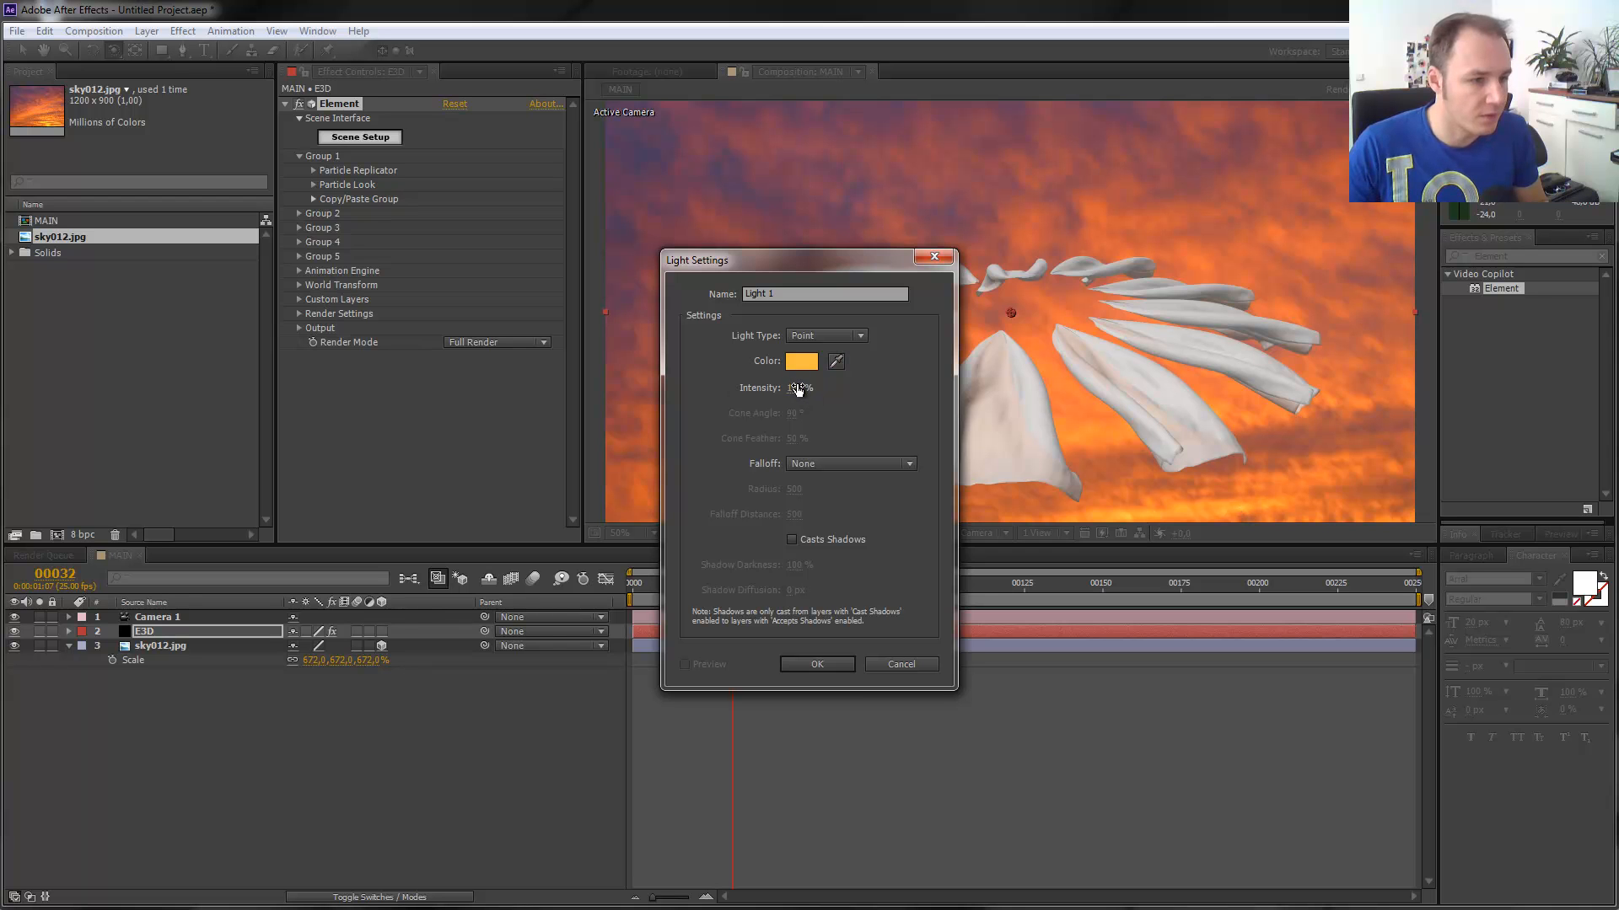
left_click(806, 661)
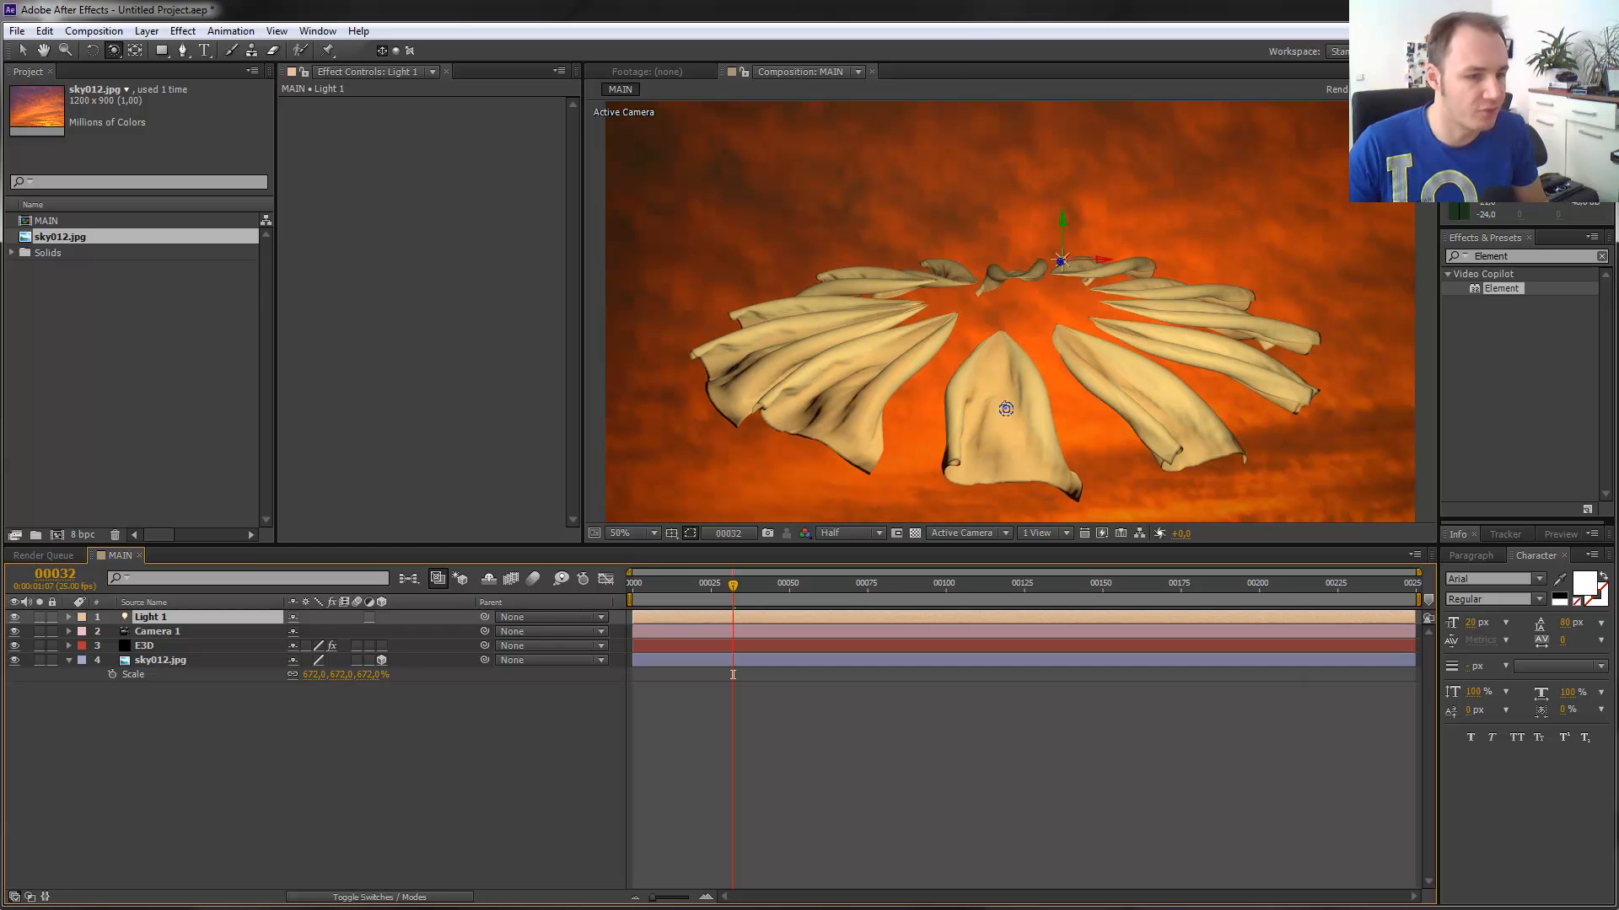
Set Accepts Lights and Accepts Shadows to Off in the sky012.jpg layer's Material Options and collapse the layer.
left_click(151, 663)
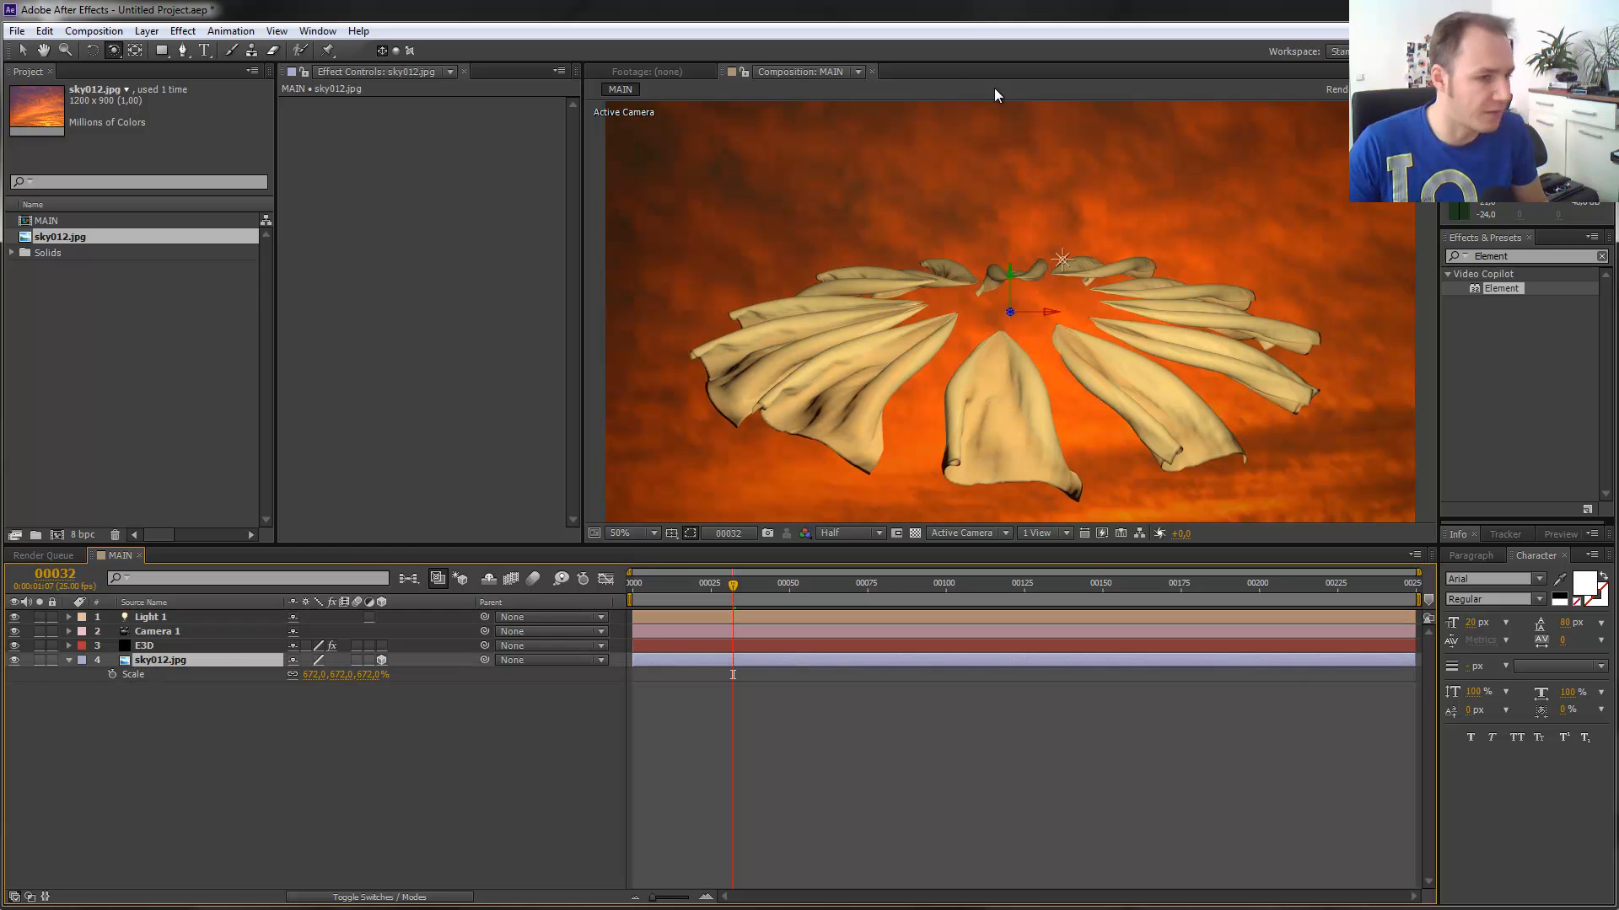
key("a")
key("a")
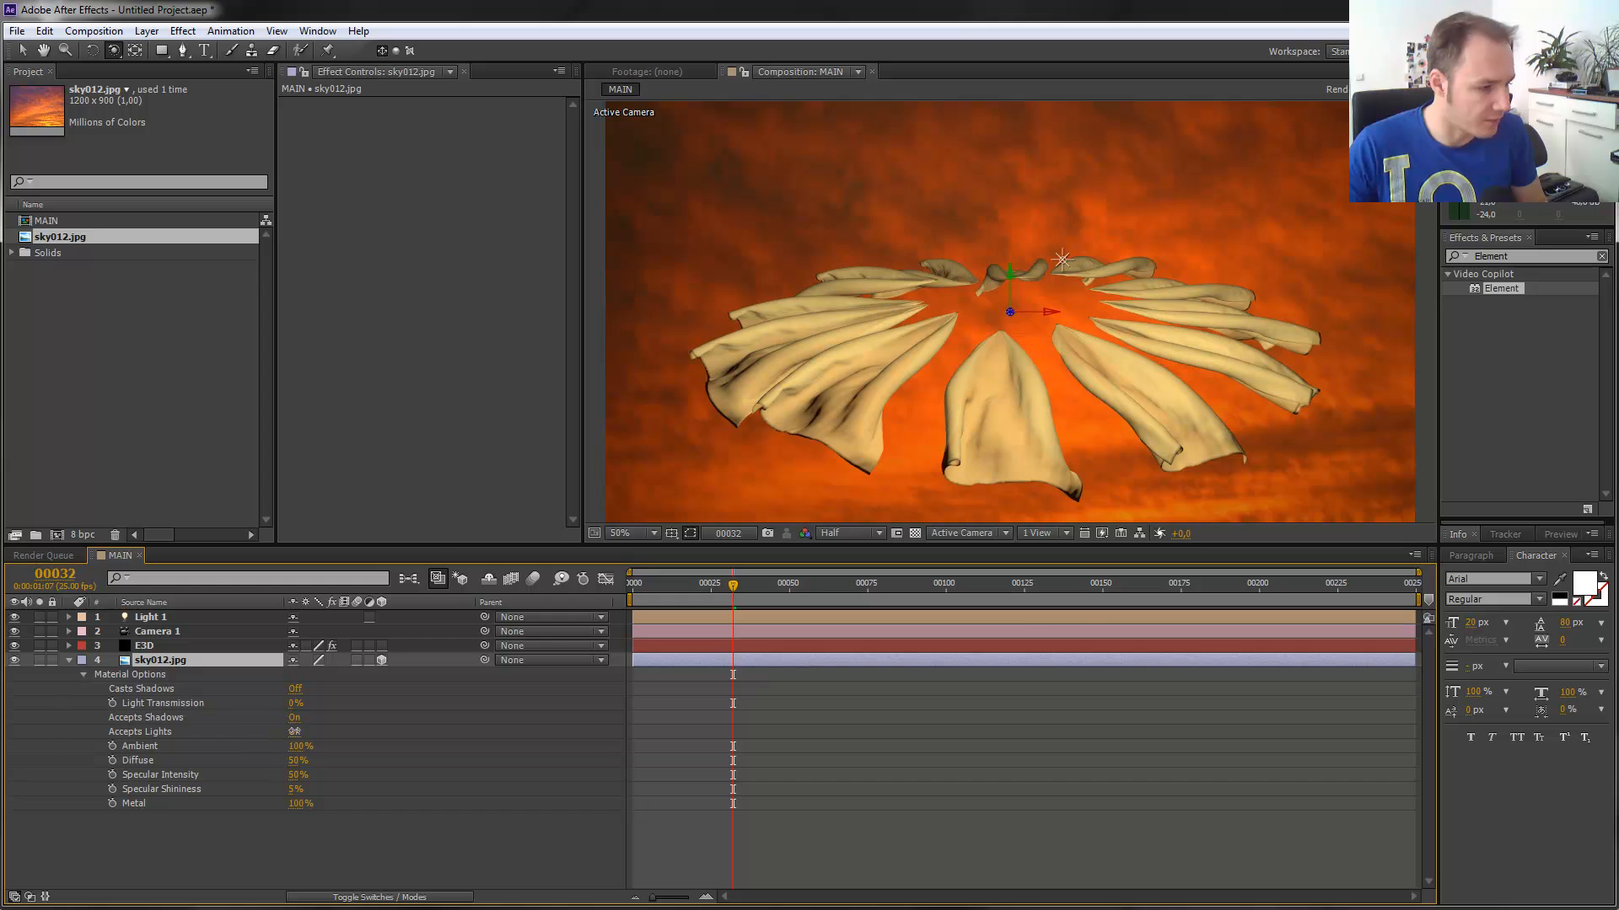
left_click(295, 732)
left_click(297, 717)
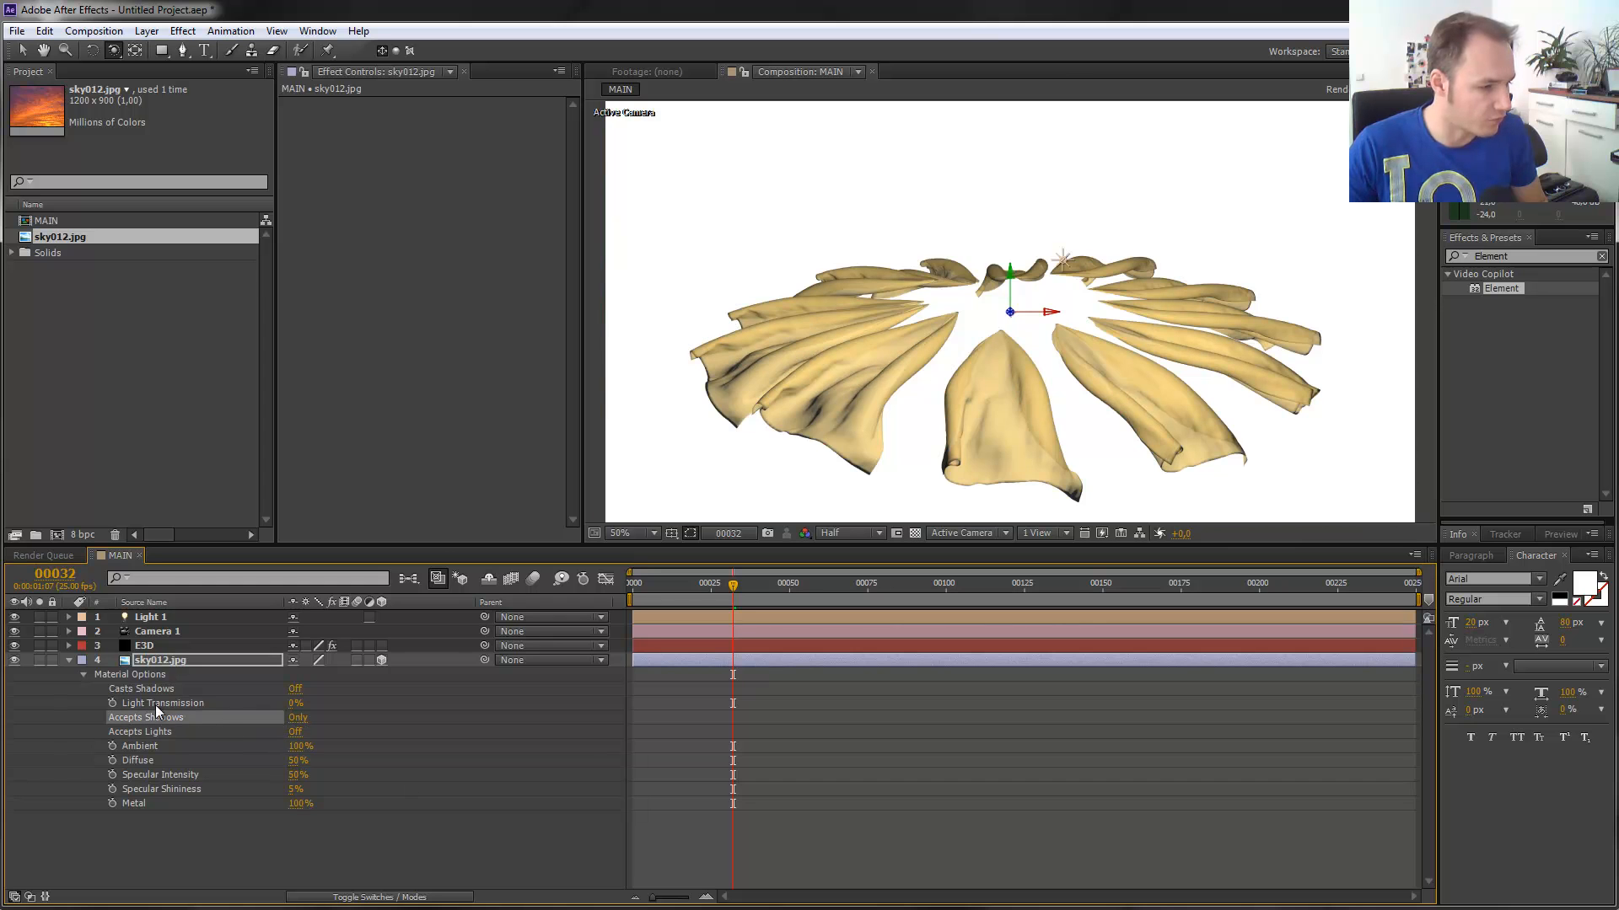
left_click(296, 718)
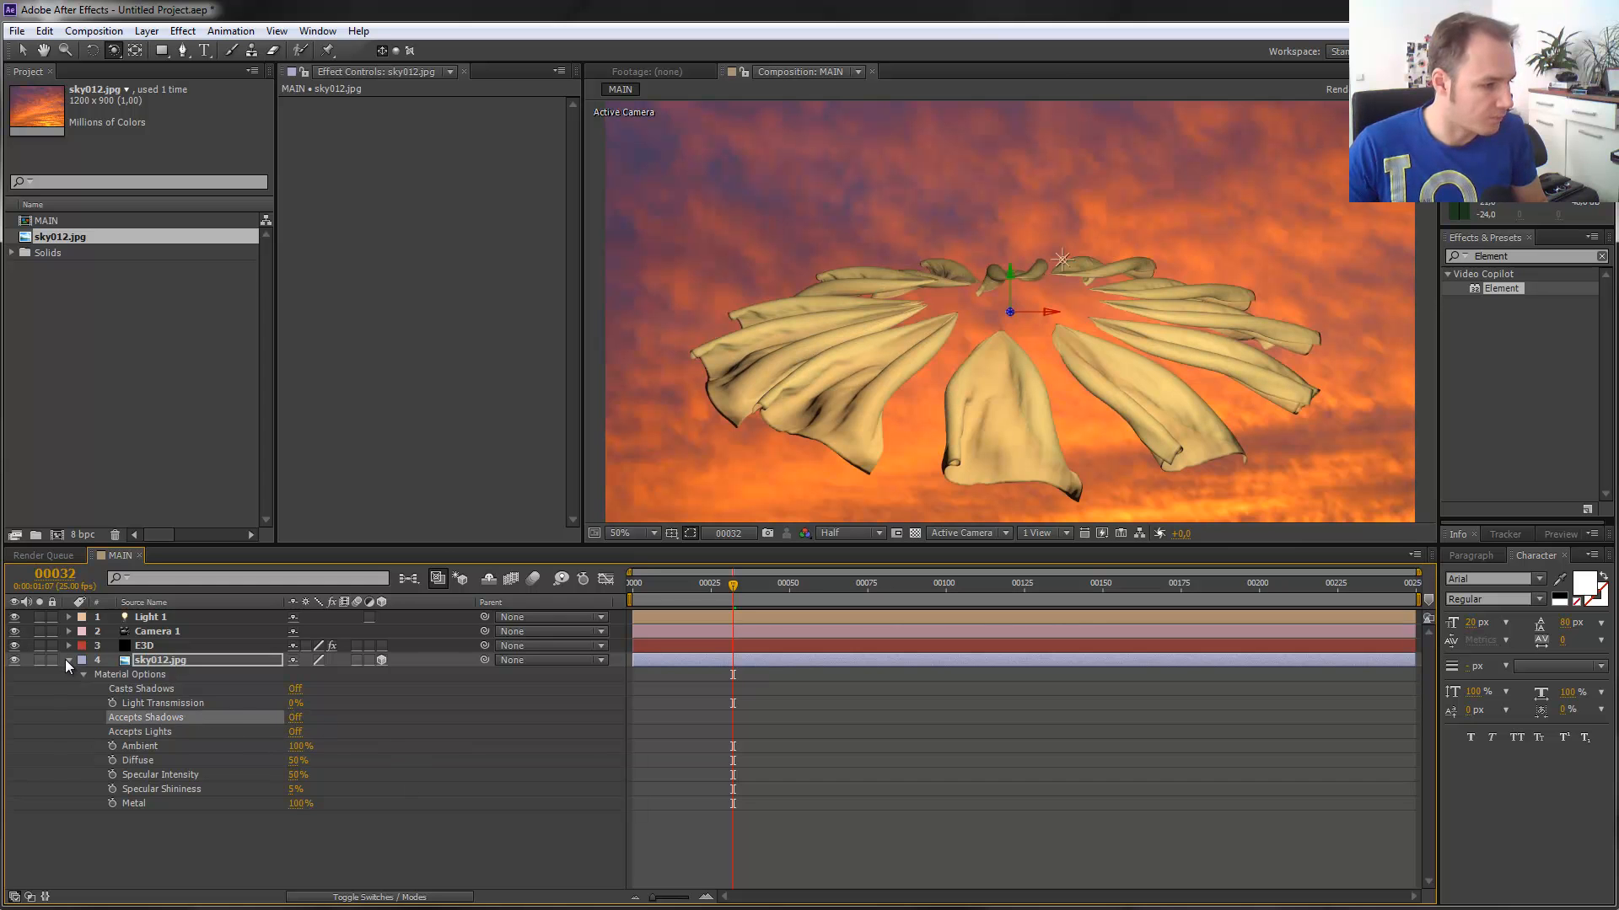
left_click(69, 660)
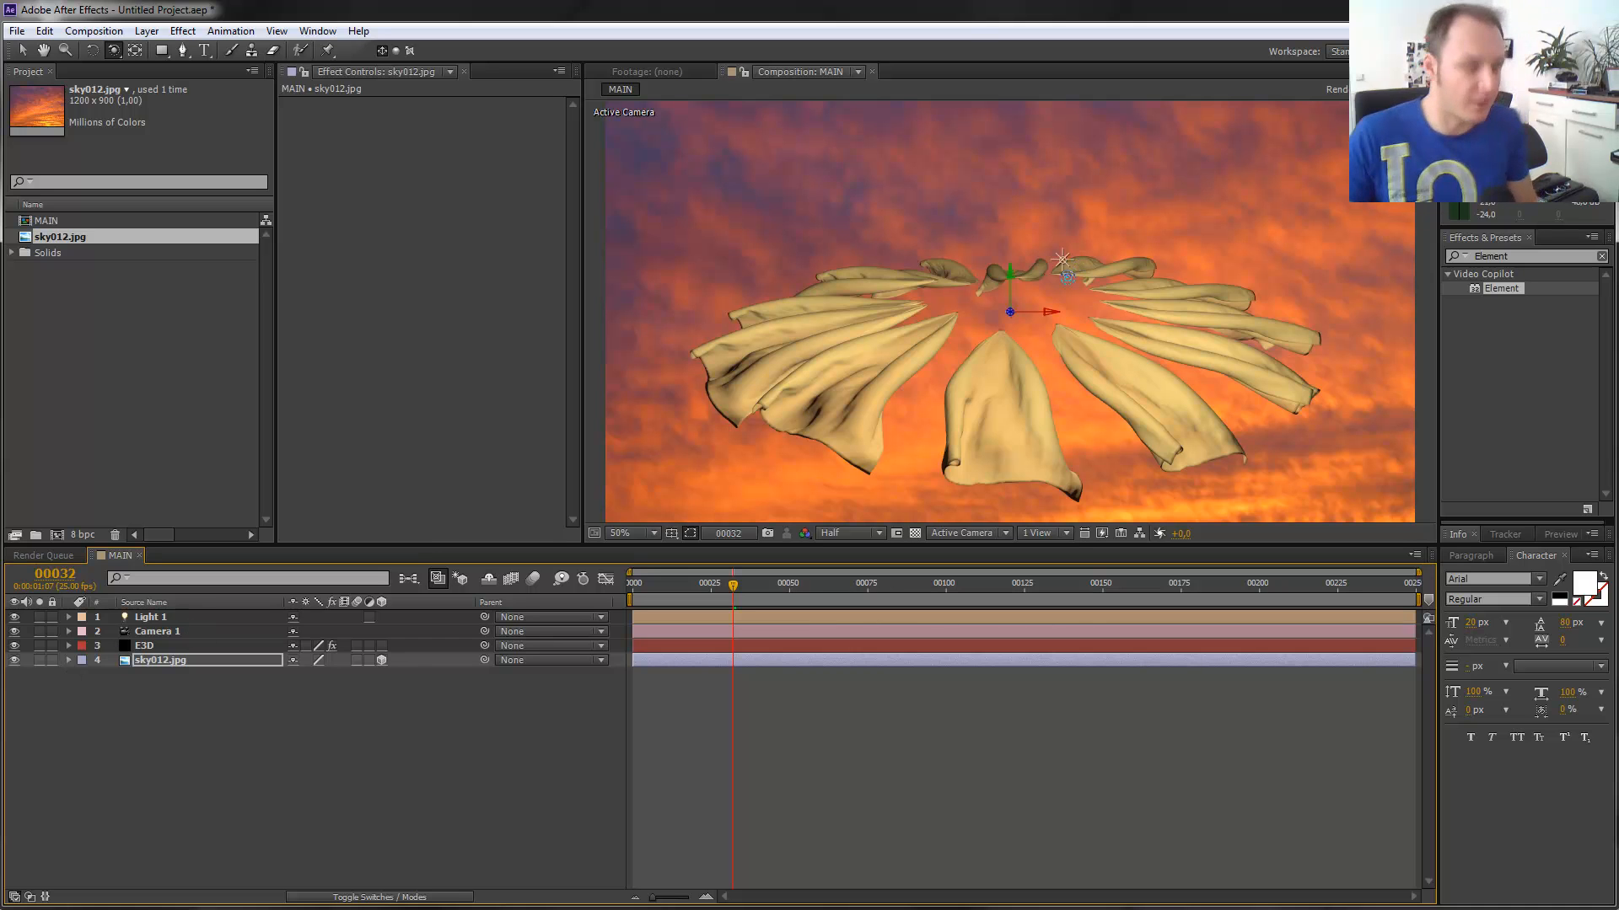
Show the composition in 4 Views, enlarge the composition area and frame the cloth ring closer in the Top view.
key("v")
left_click(1054, 533)
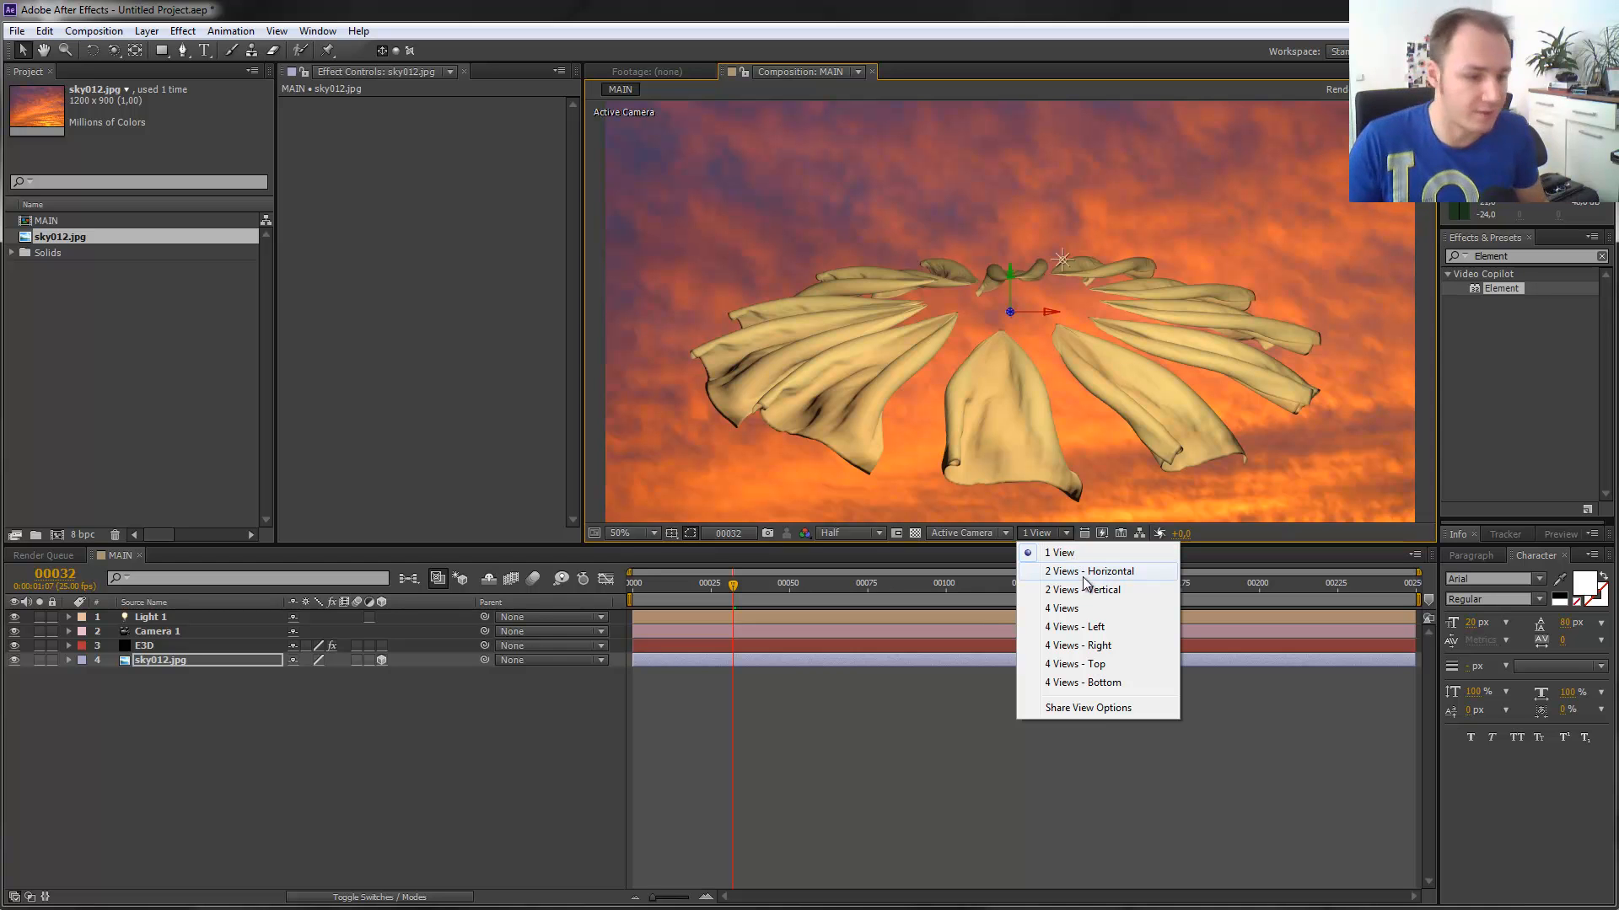
left_click(1087, 605)
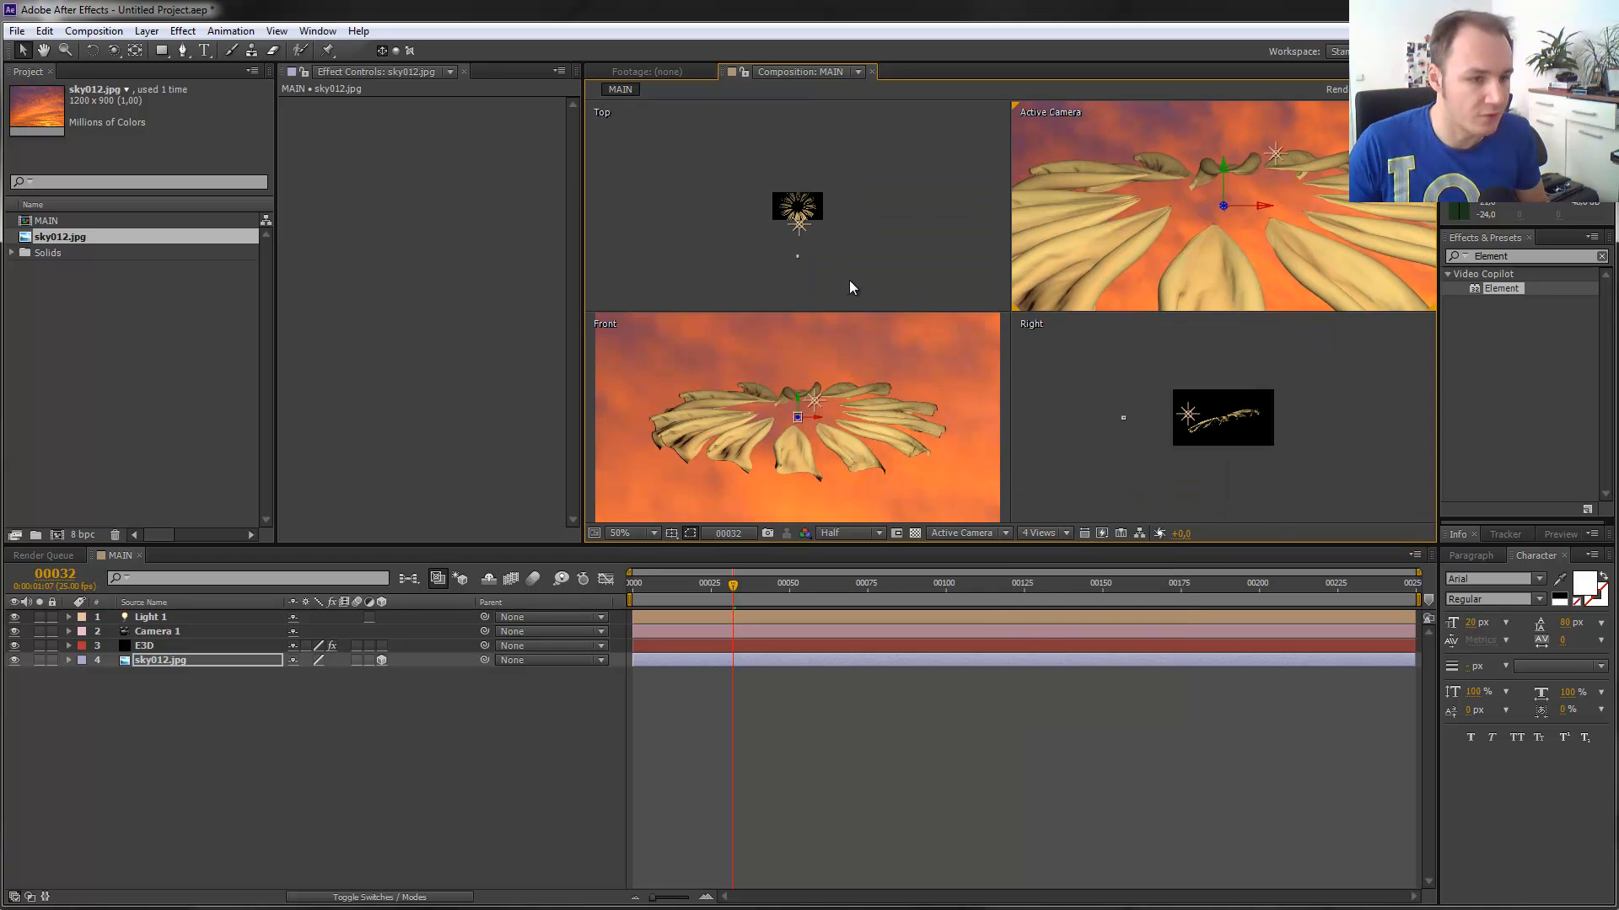
left_click_drag(690, 545, 690, 738)
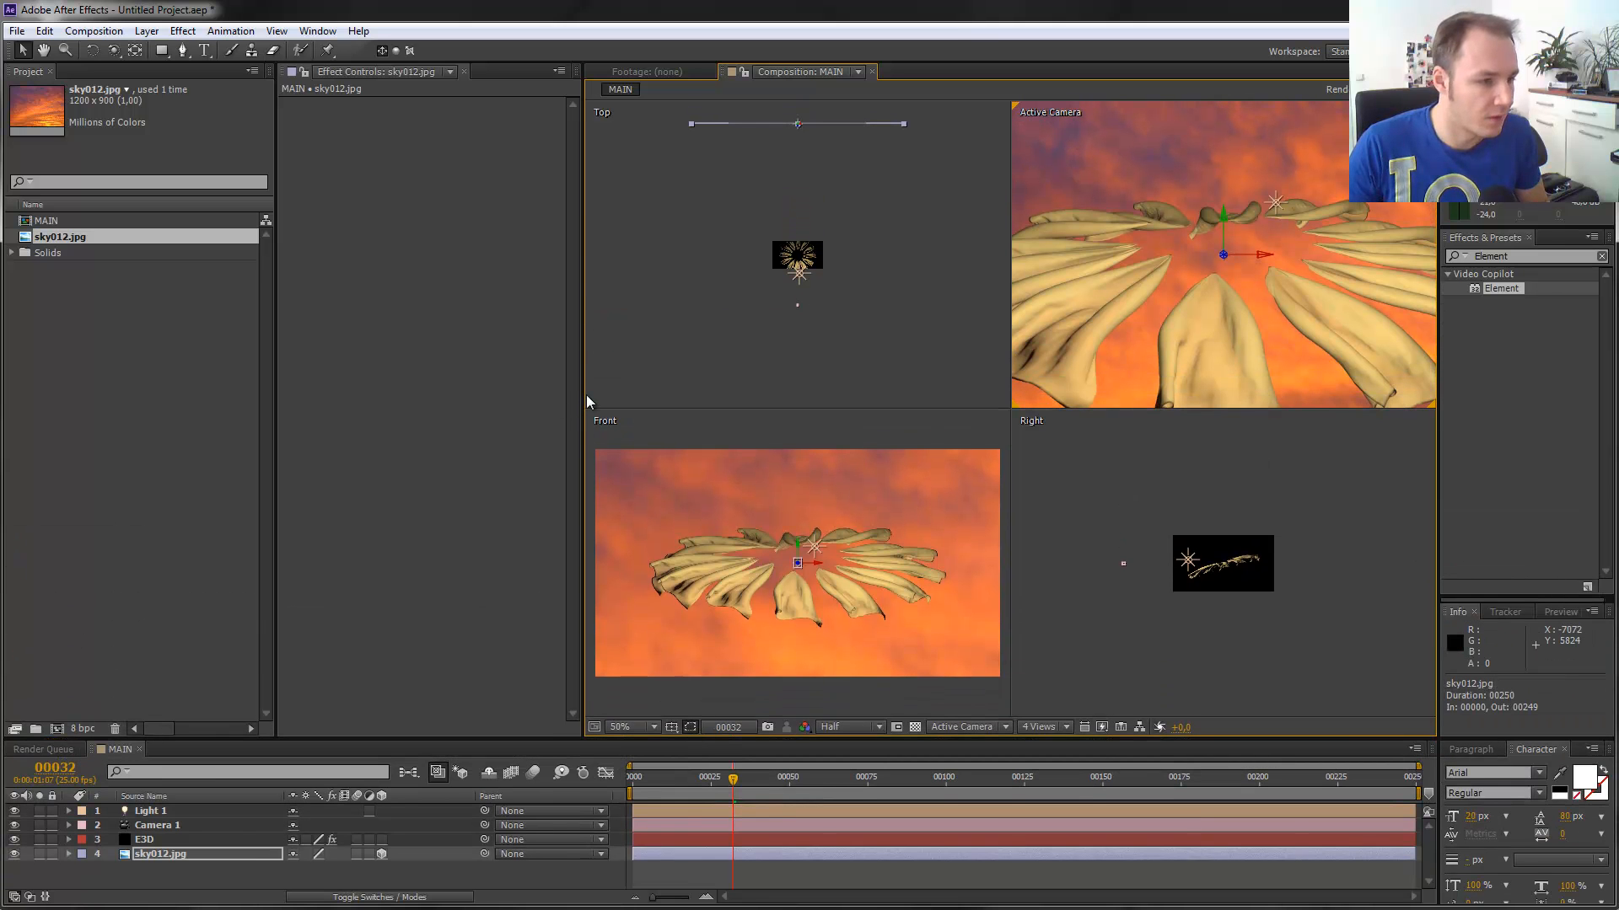
left_click_drag(576, 394, 422, 383)
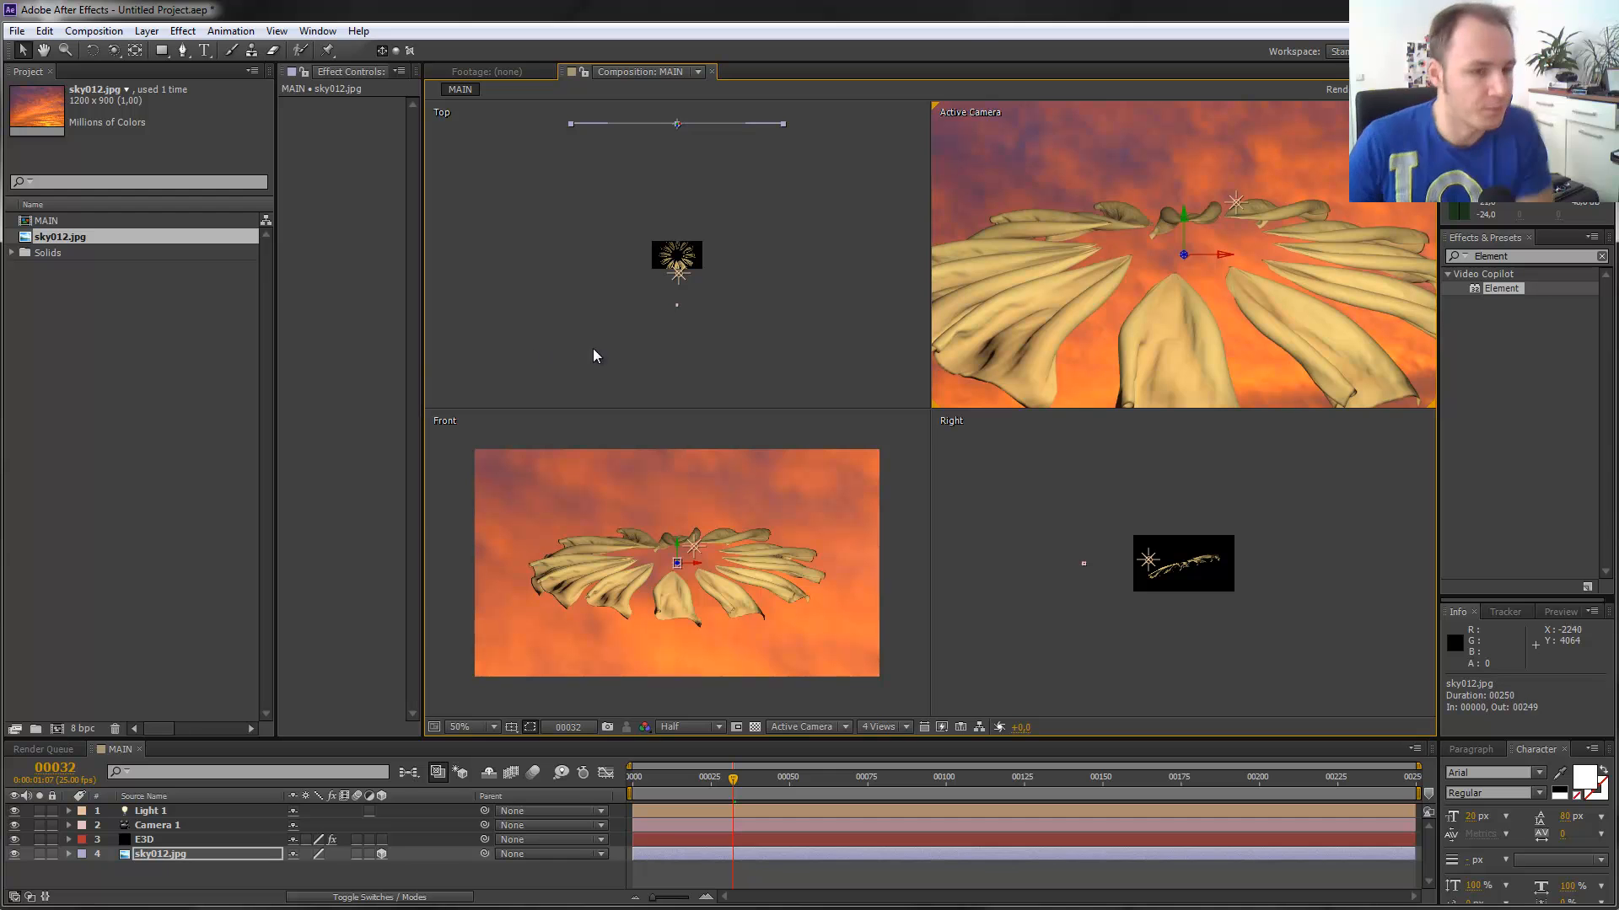
scroll(679, 281, "up", 3)
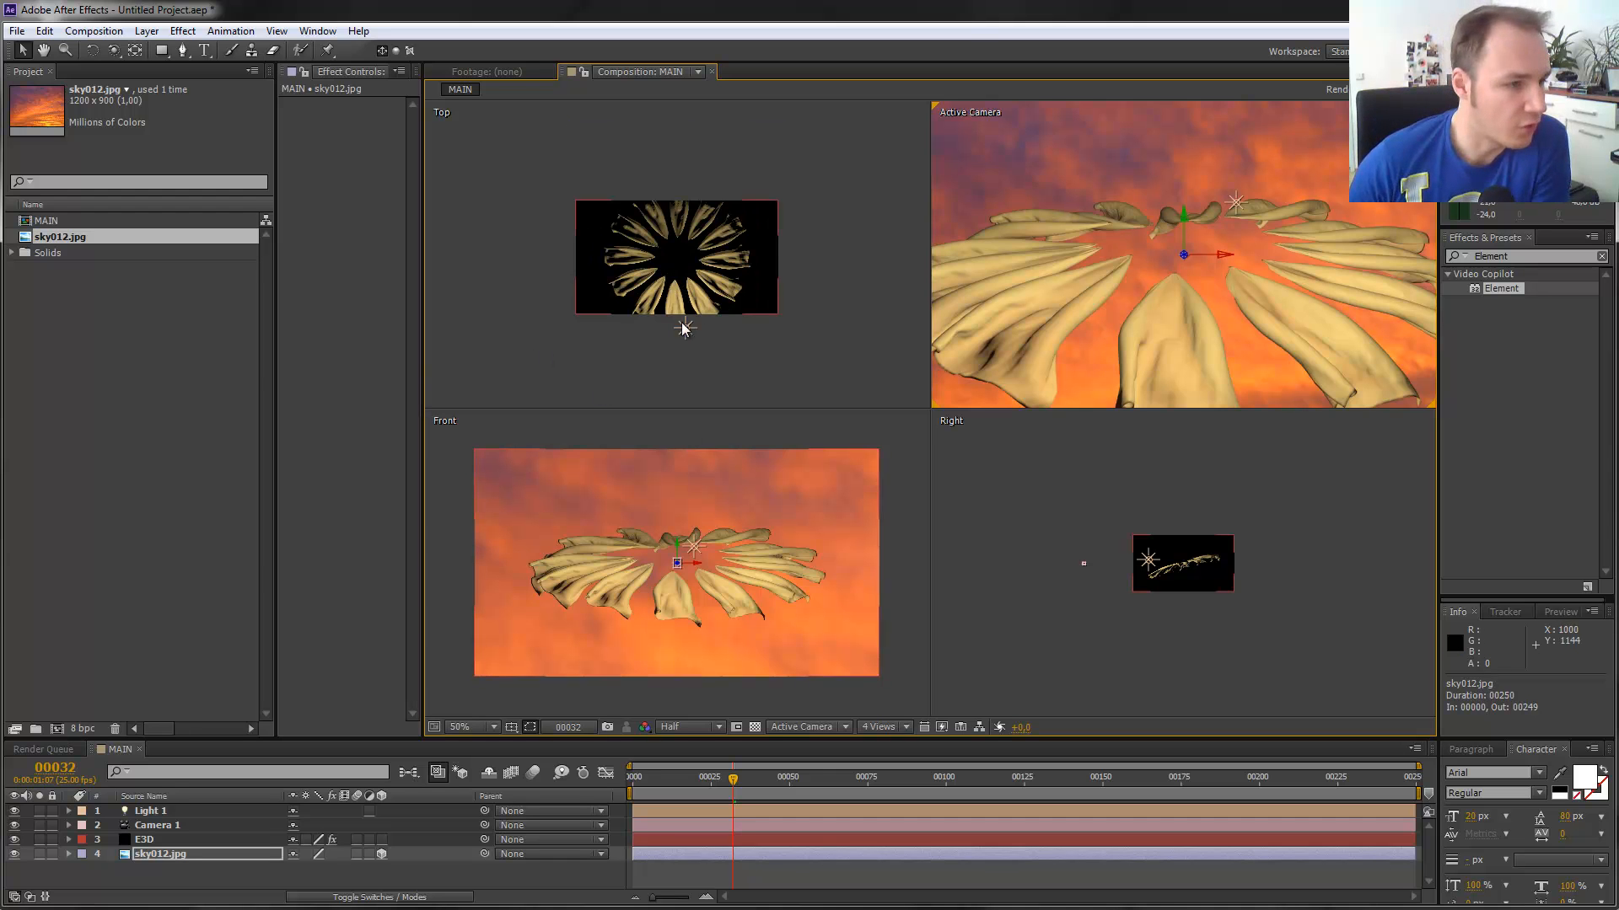
Move Light 1 in the Top view to the right side of the cloth ring, at about 2368, 460, -10.7.
left_click(684, 330)
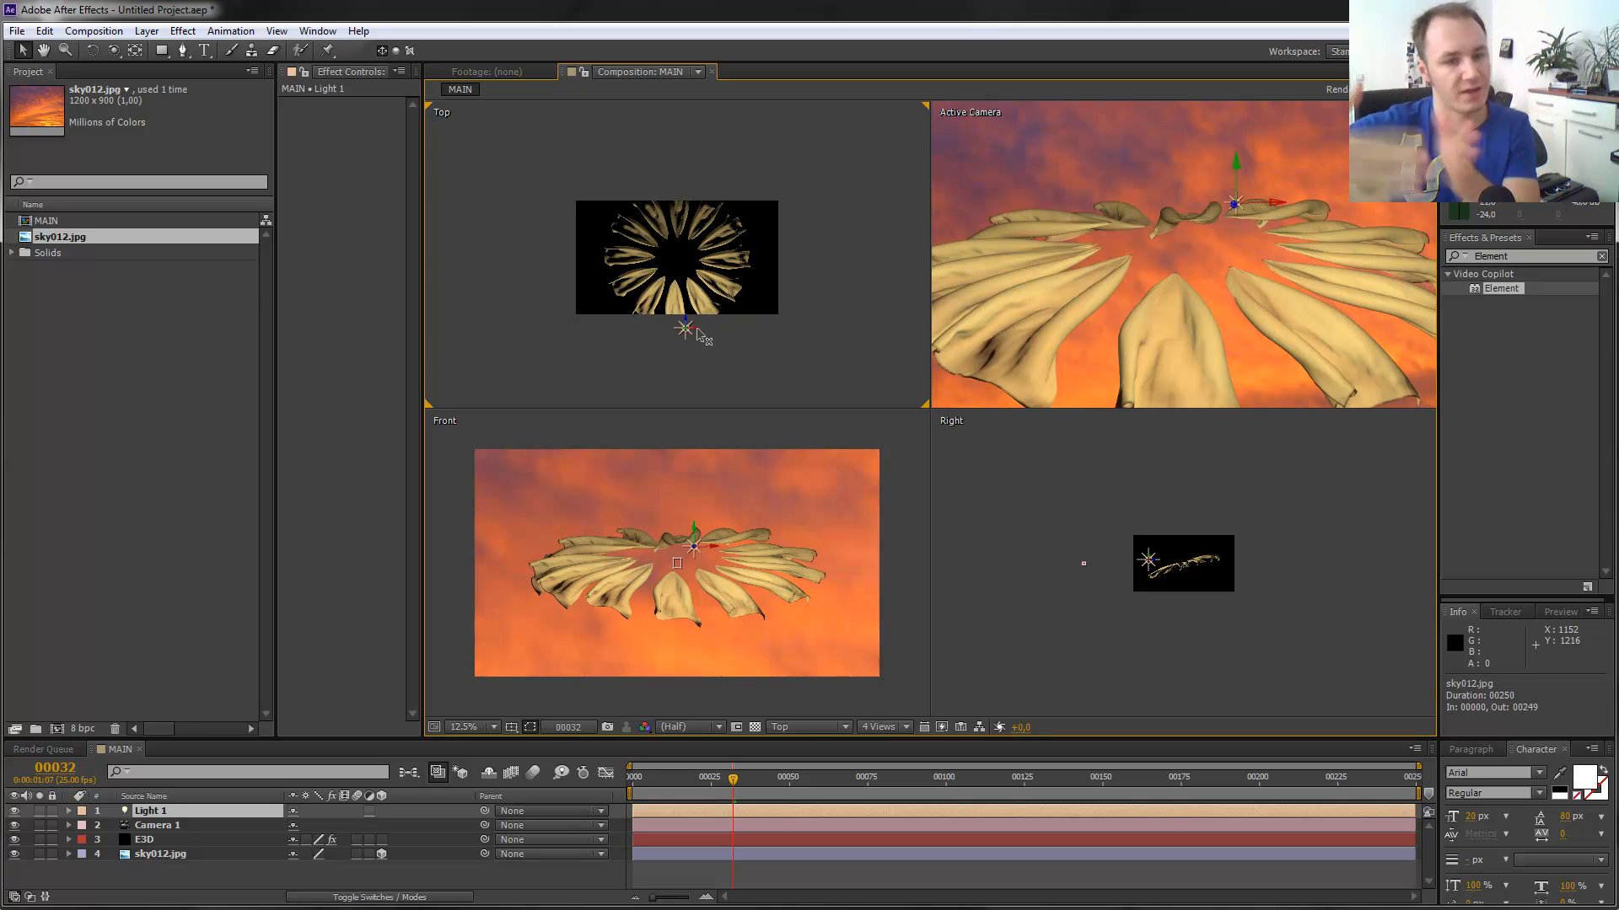
left_click_drag(697, 335, 834, 263)
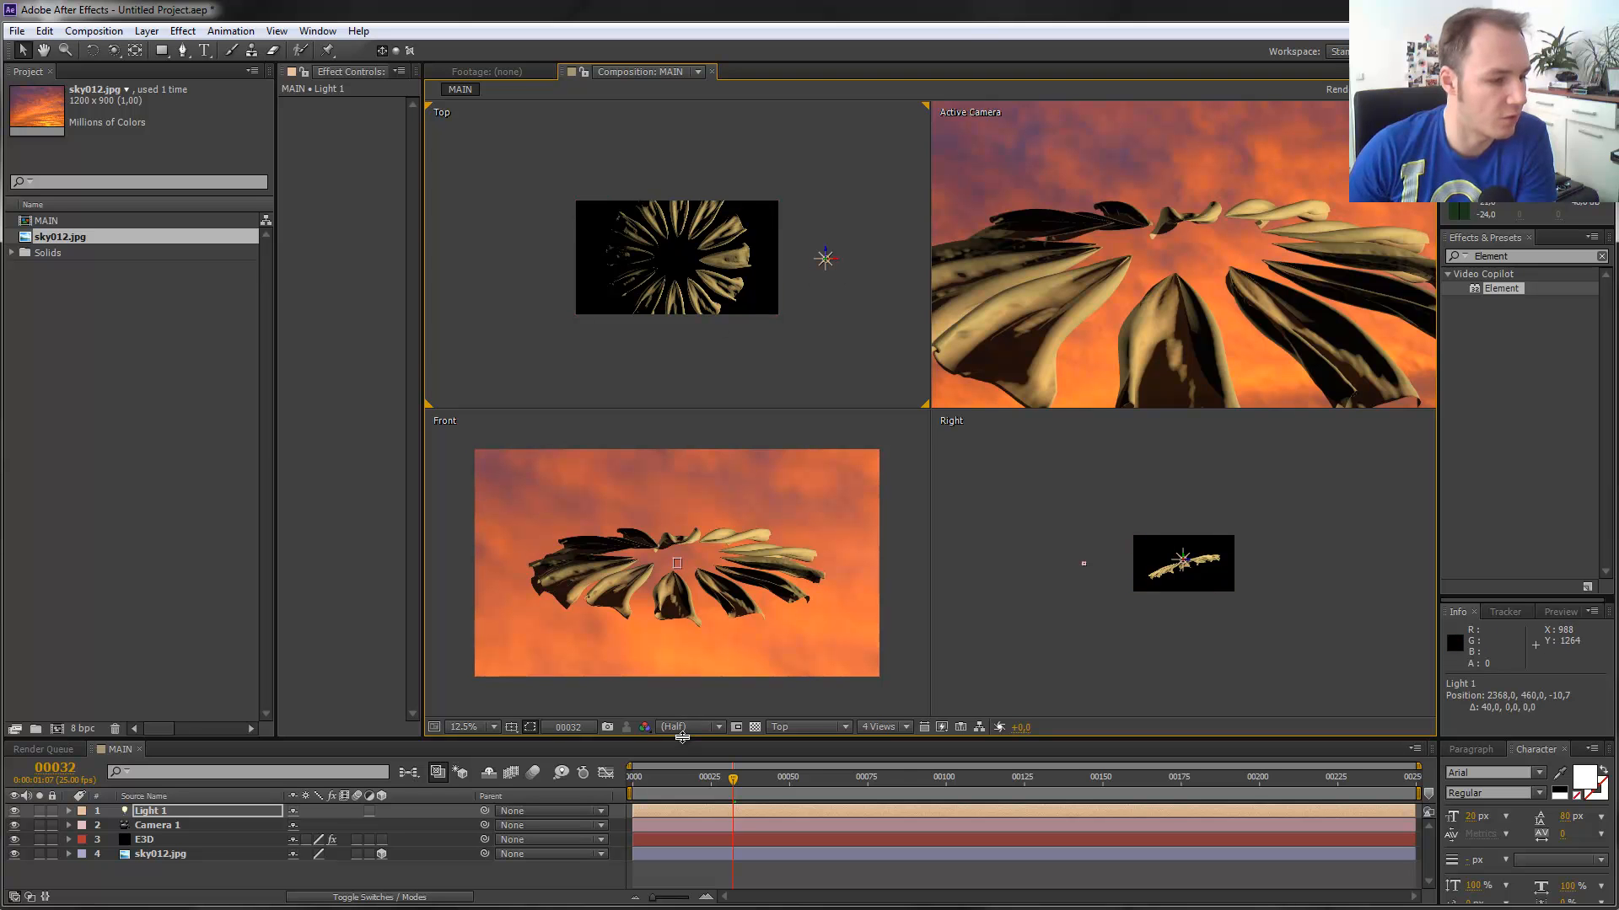
left_click(155, 811)
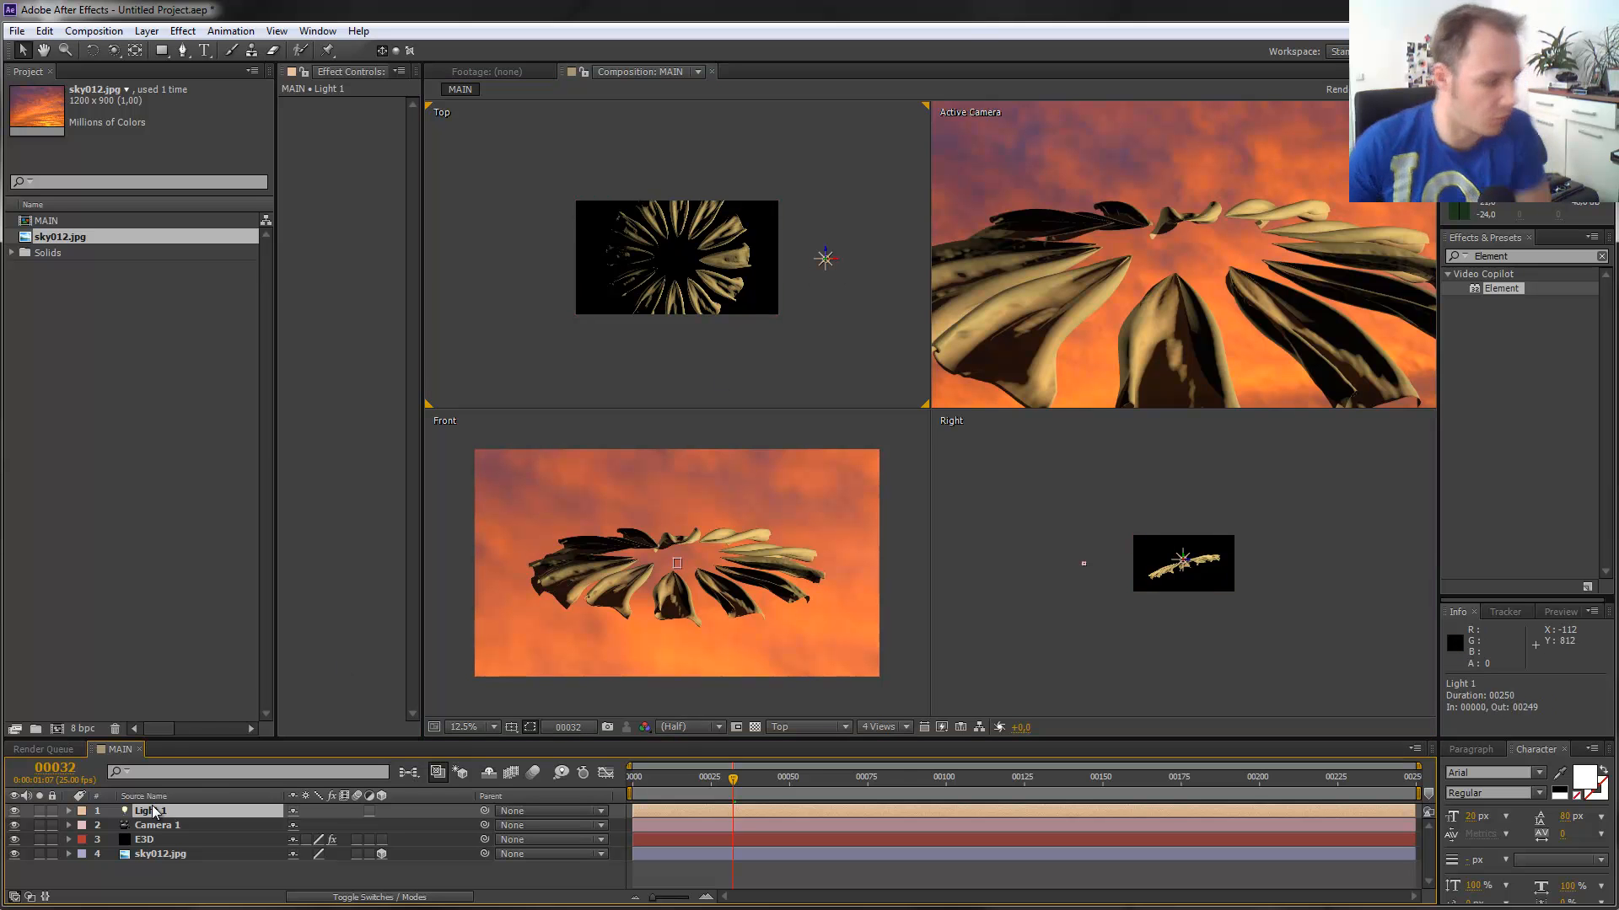
Shift Light 1's colour to a slightly deeper orange and set its Intensity to 120%.
key("a")
key("a")
left_click(297, 854)
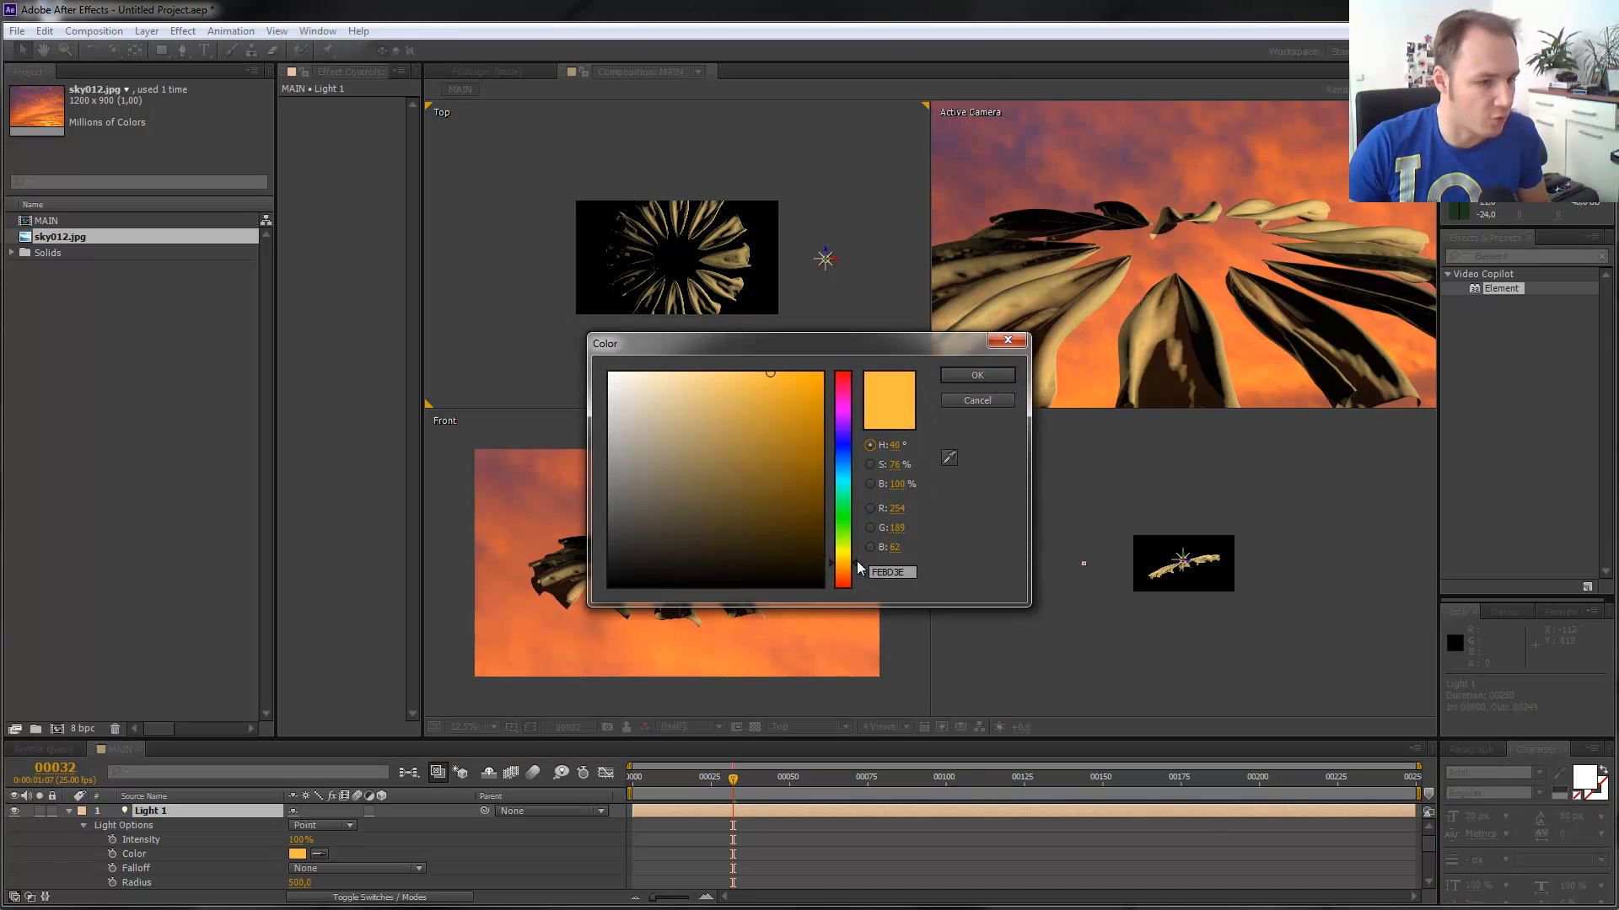
left_click_drag(857, 570, 857, 574)
left_click(977, 376)
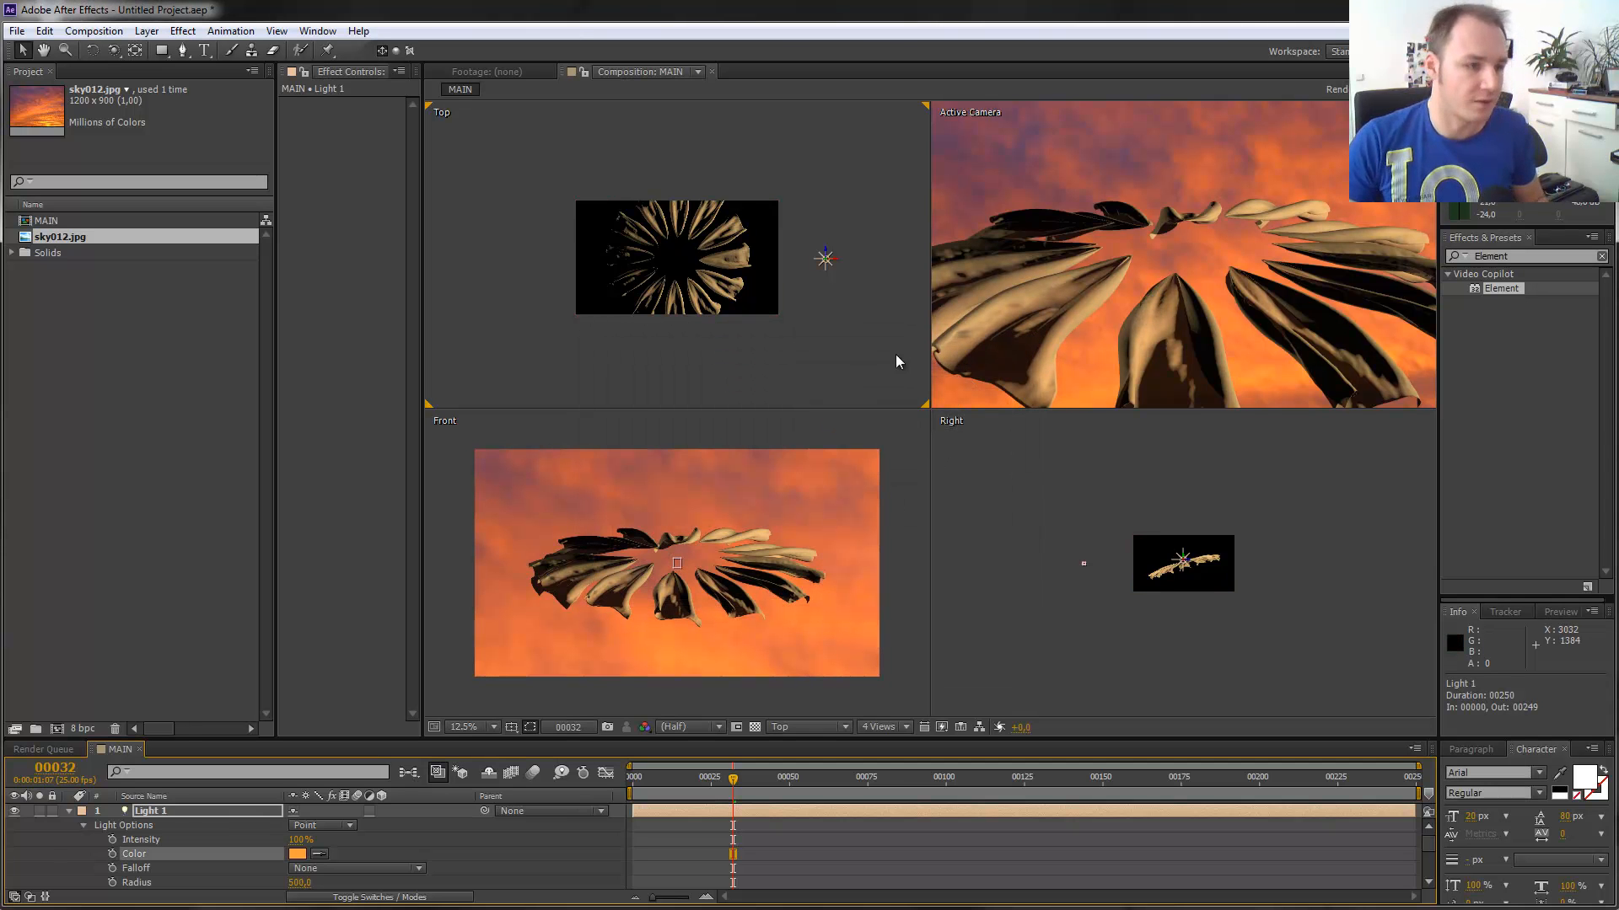
left_click(297, 839)
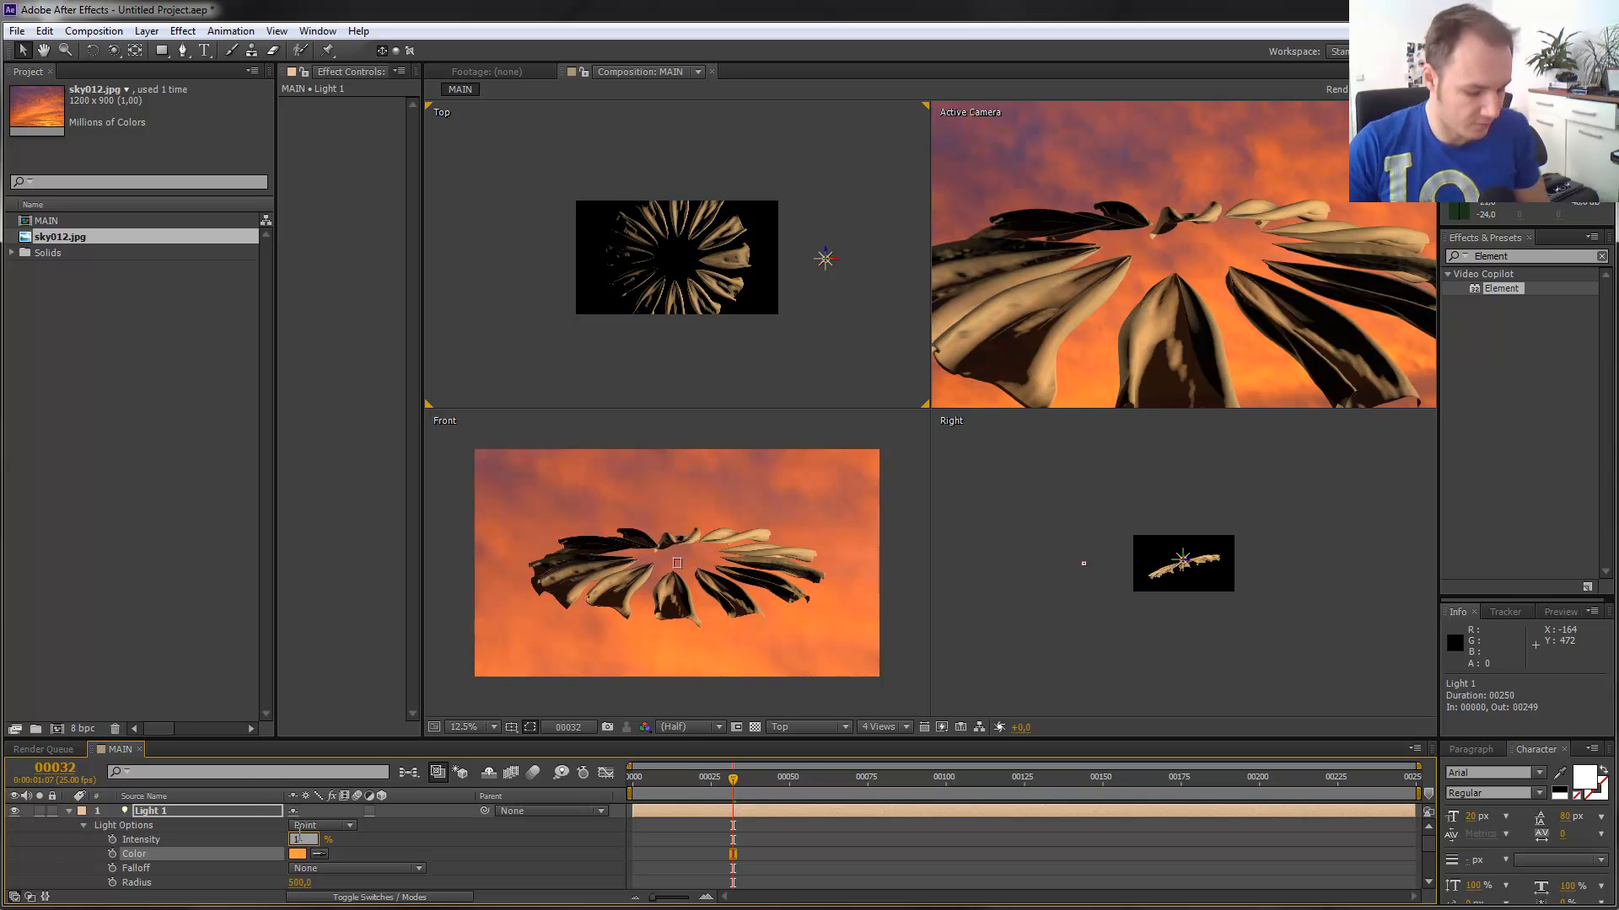
key("Return")
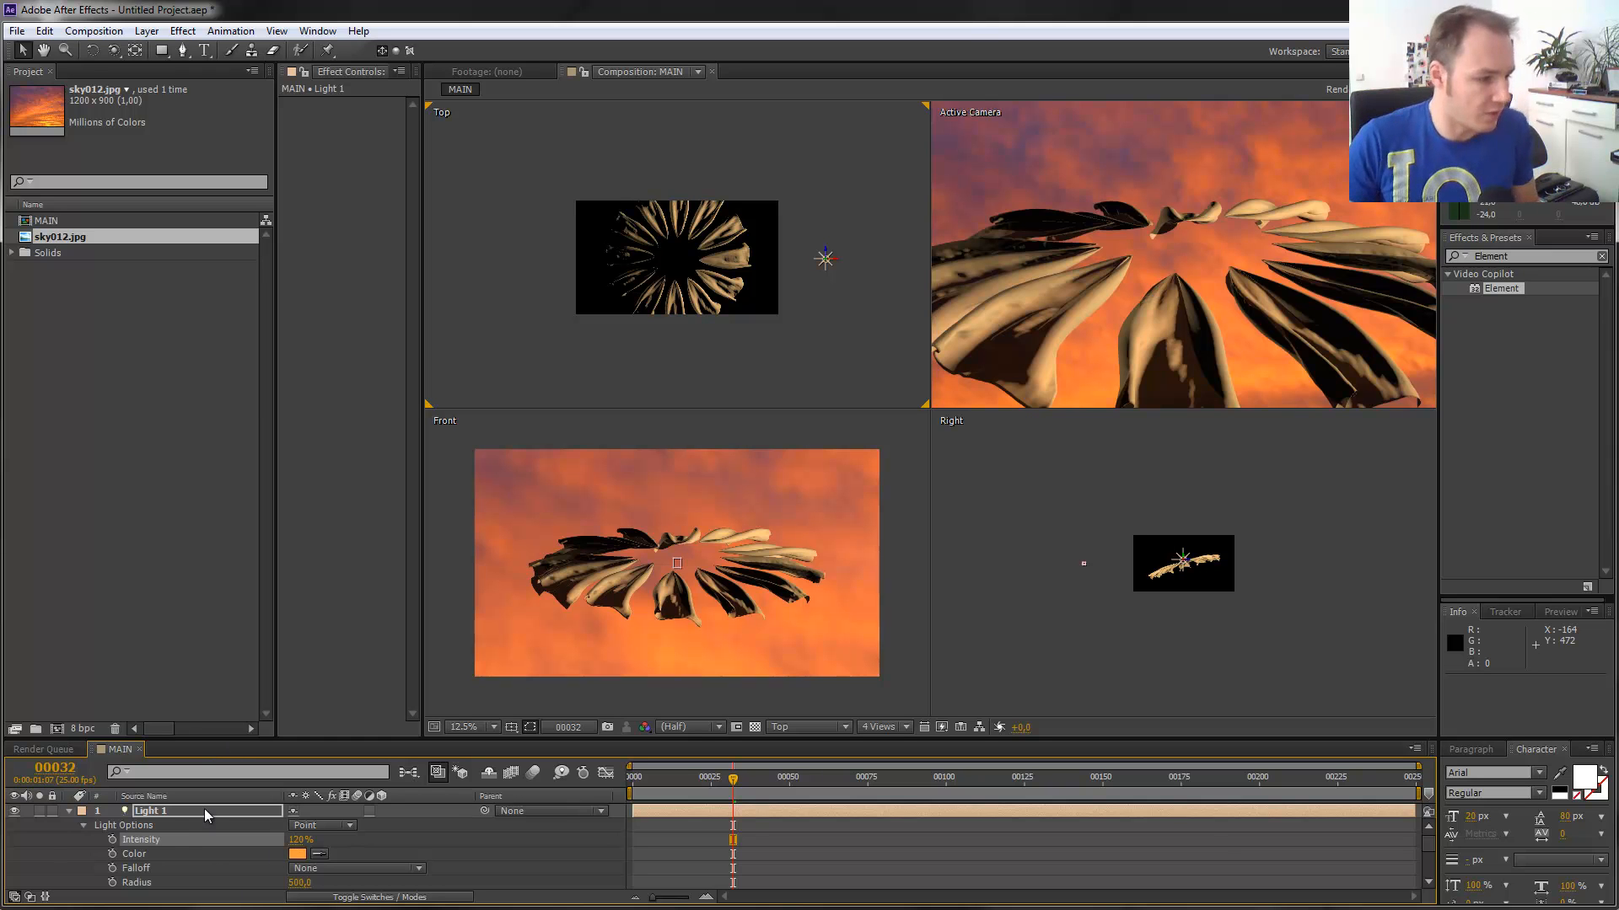
Duplicate Light 1 and set the Intensity of the copy, Light 2, to 15%.
left_click(178, 814)
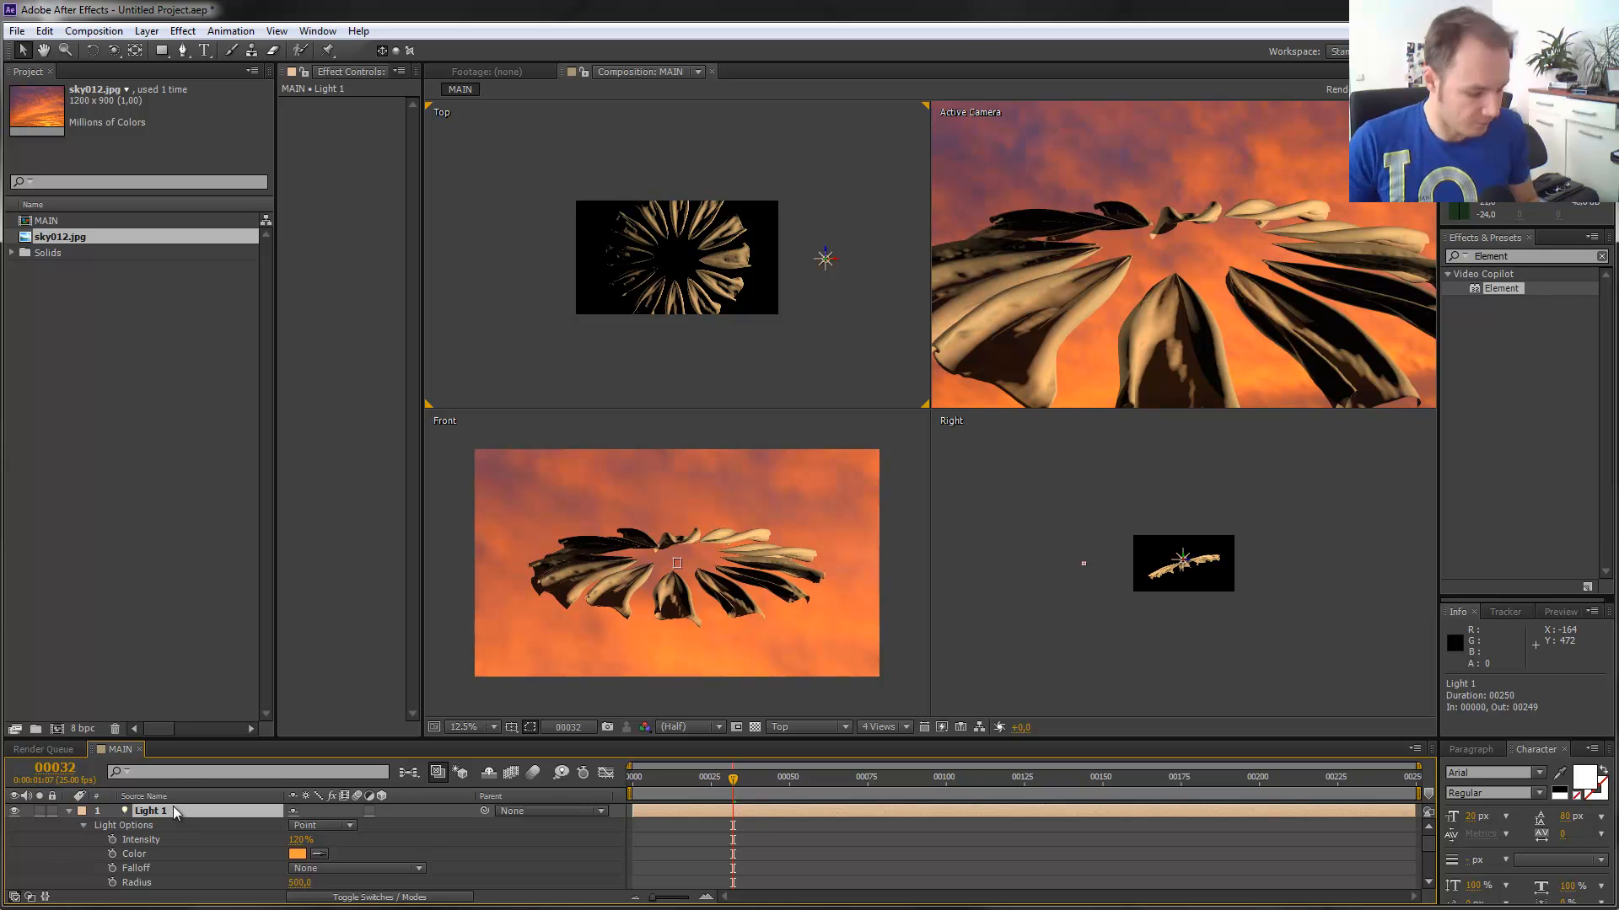
key("ctrl+d")
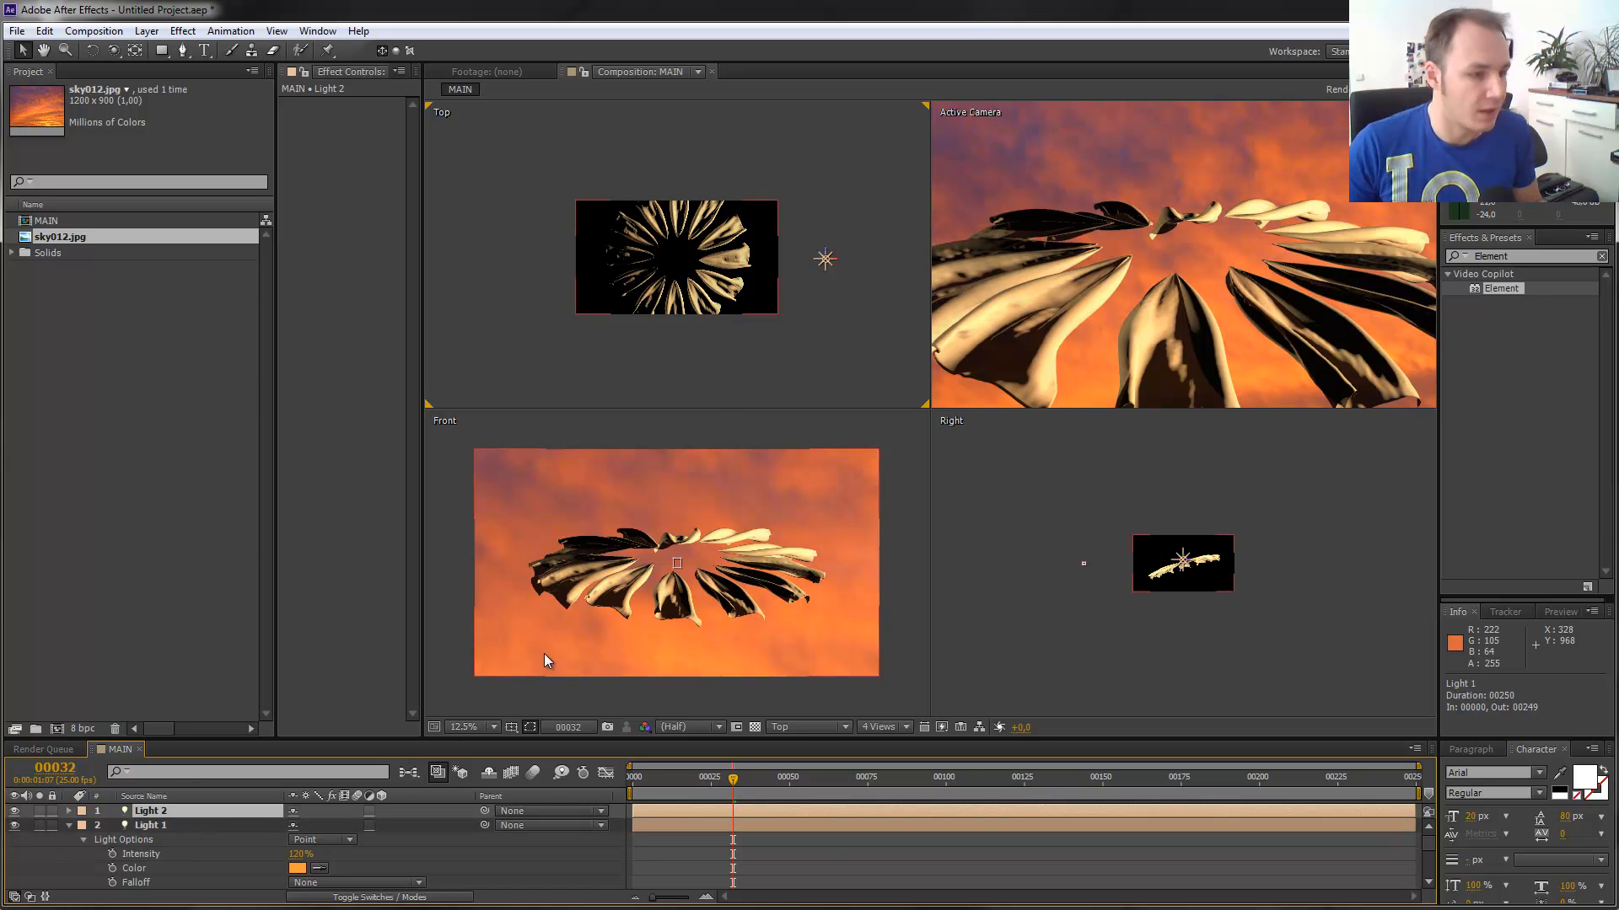
left_click(68, 826)
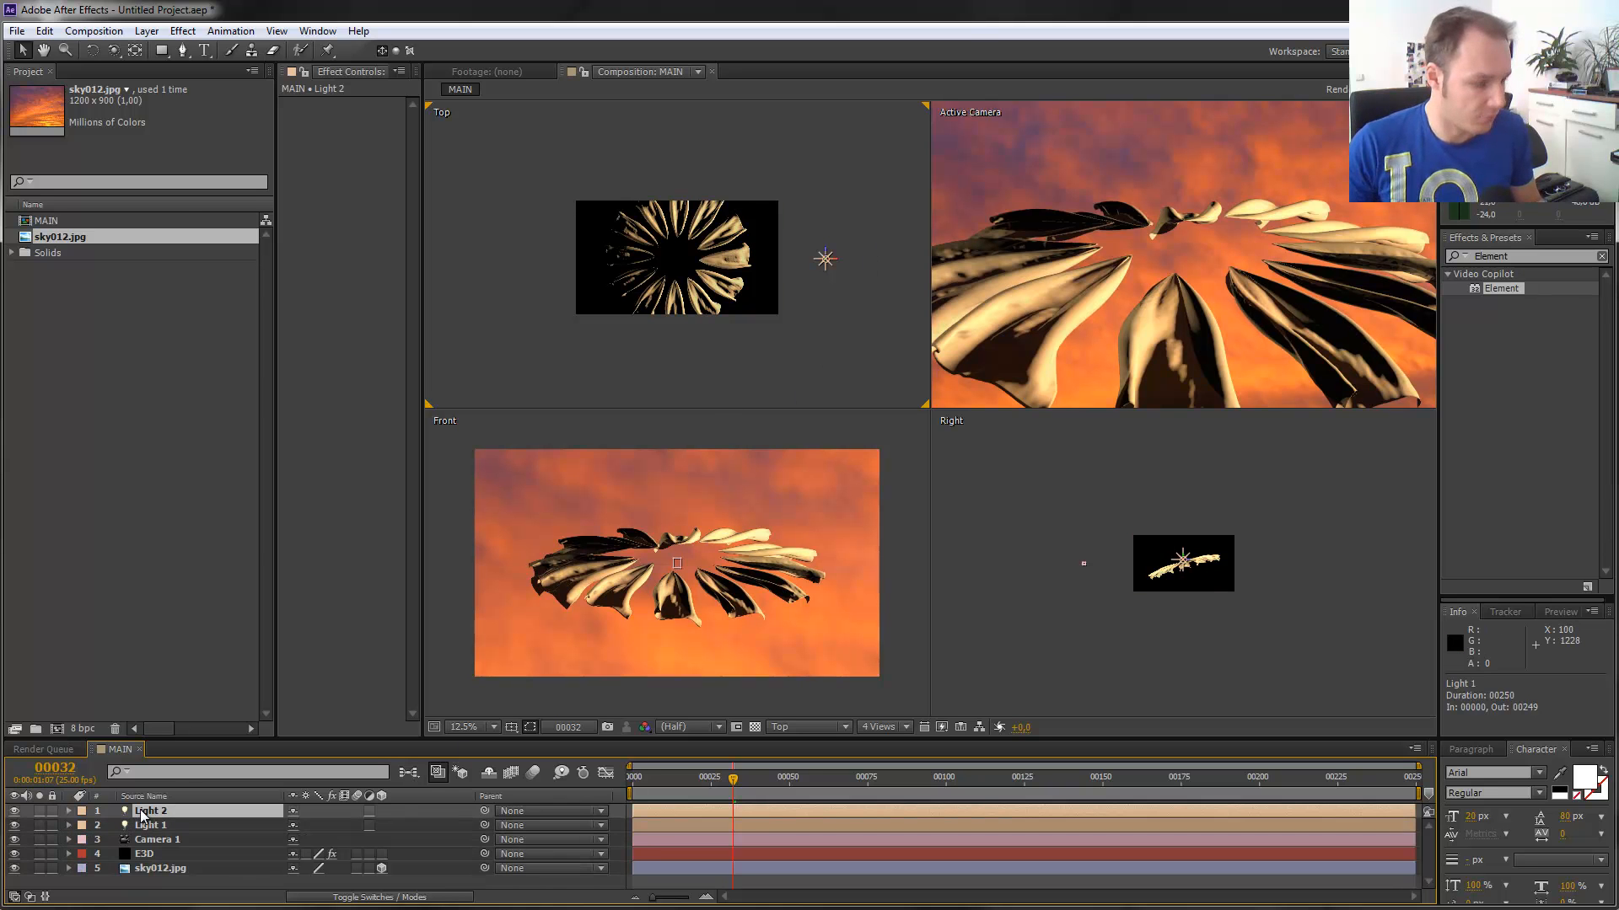
key("a")
key("a")
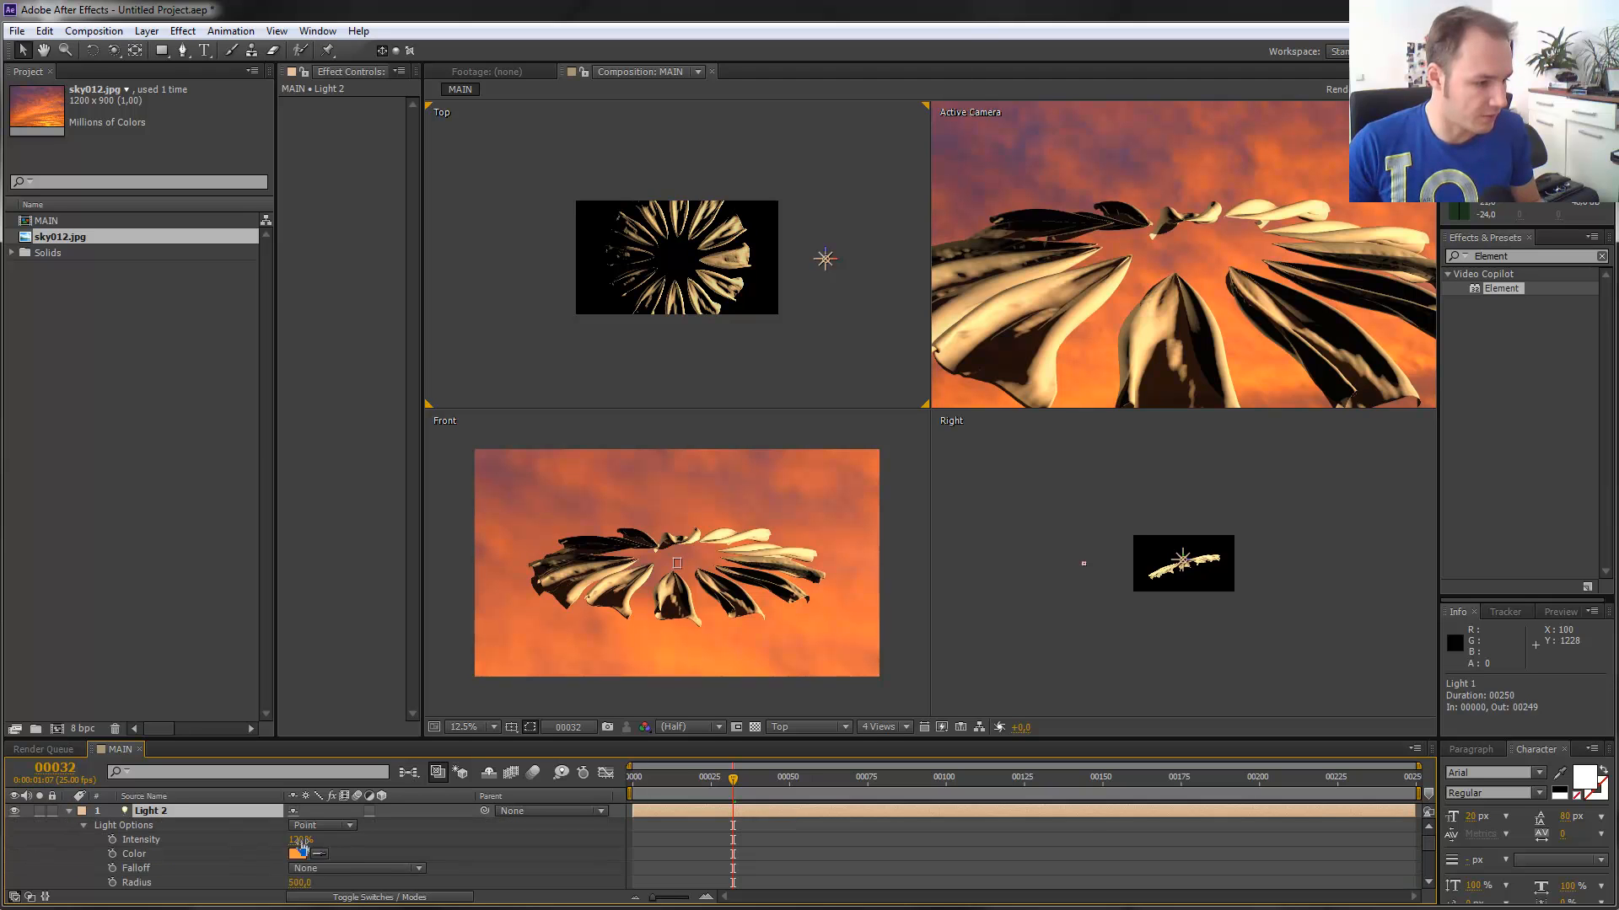
left_click(299, 840)
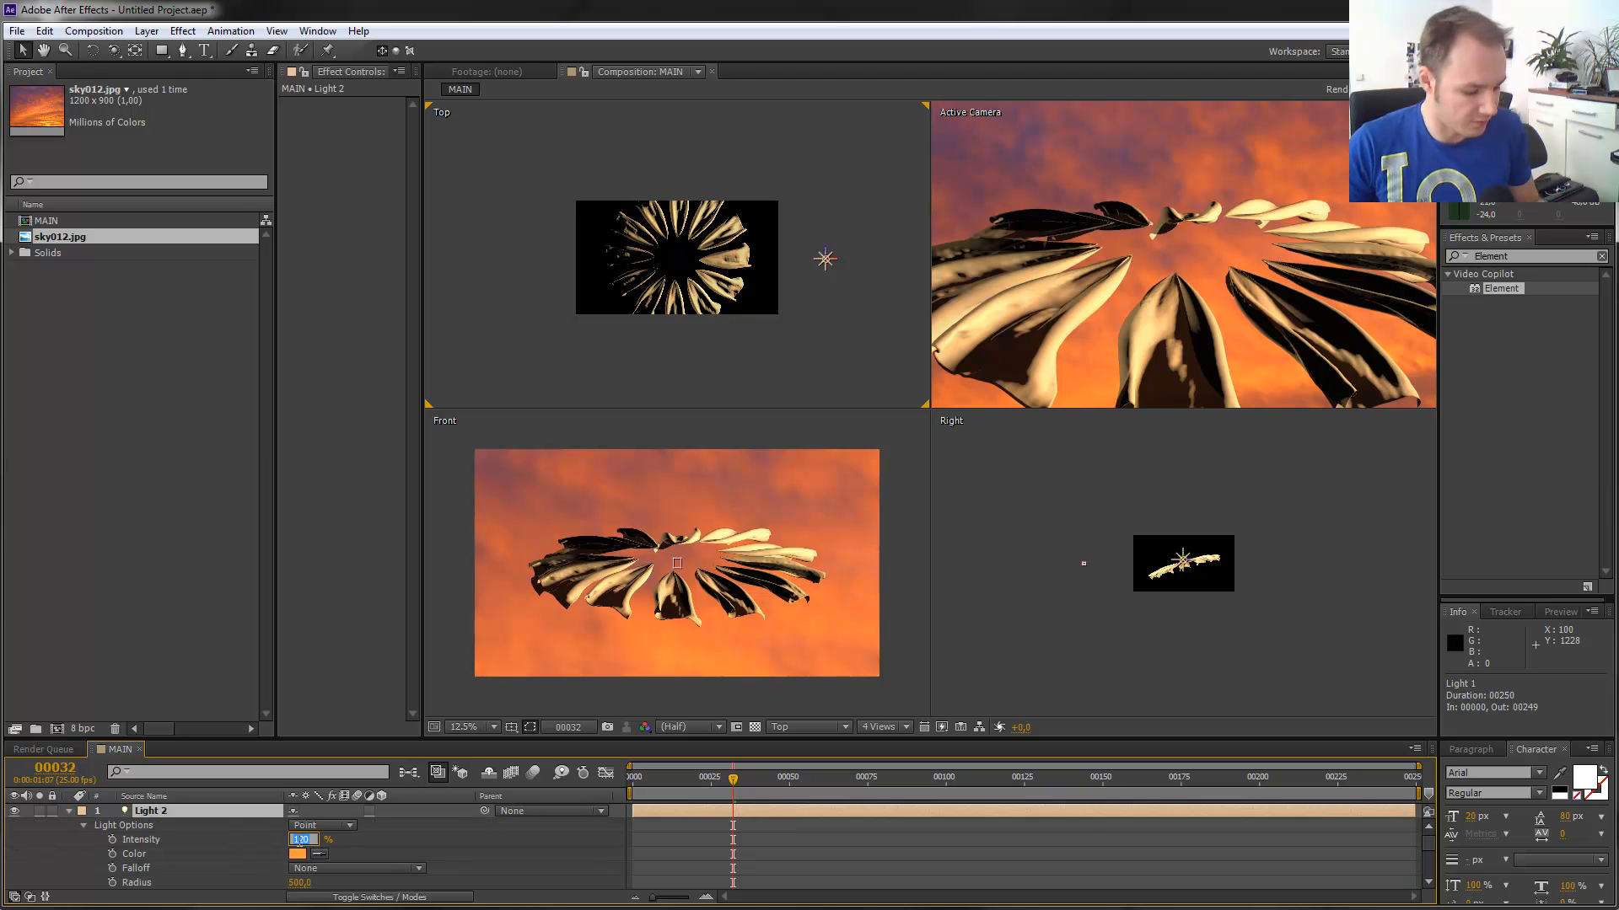
key("Return")
Move Light 2 to the front-left of the cloth ring and raise it, at about 72, 316, -562.7.
left_click_drag(829, 264, 595, 257)
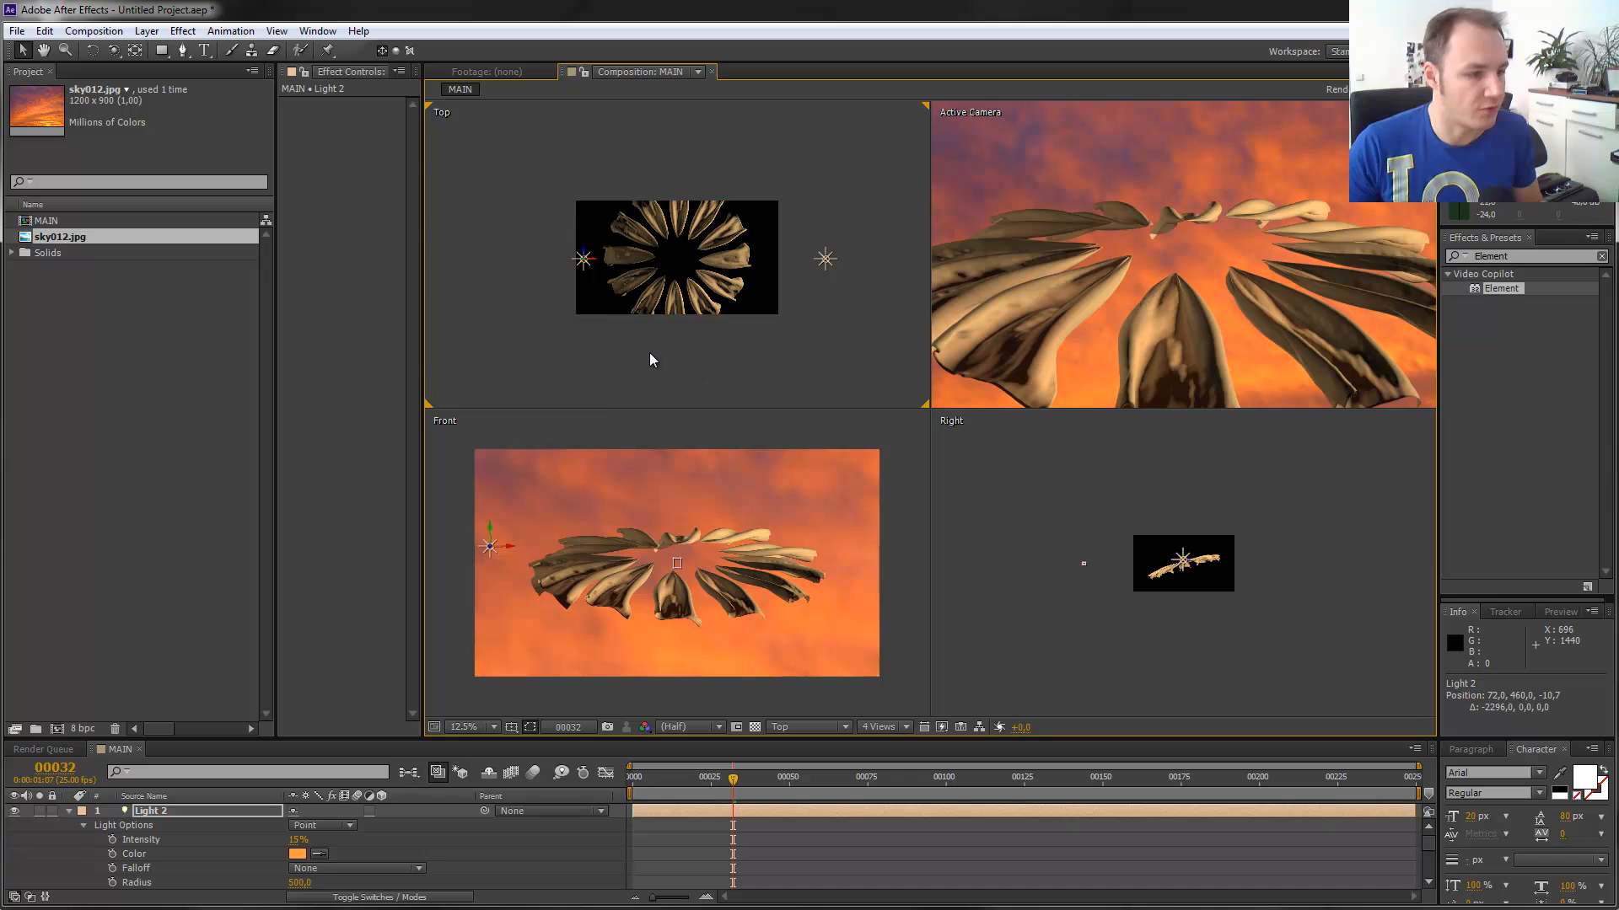
left_click_drag(585, 257, 588, 307)
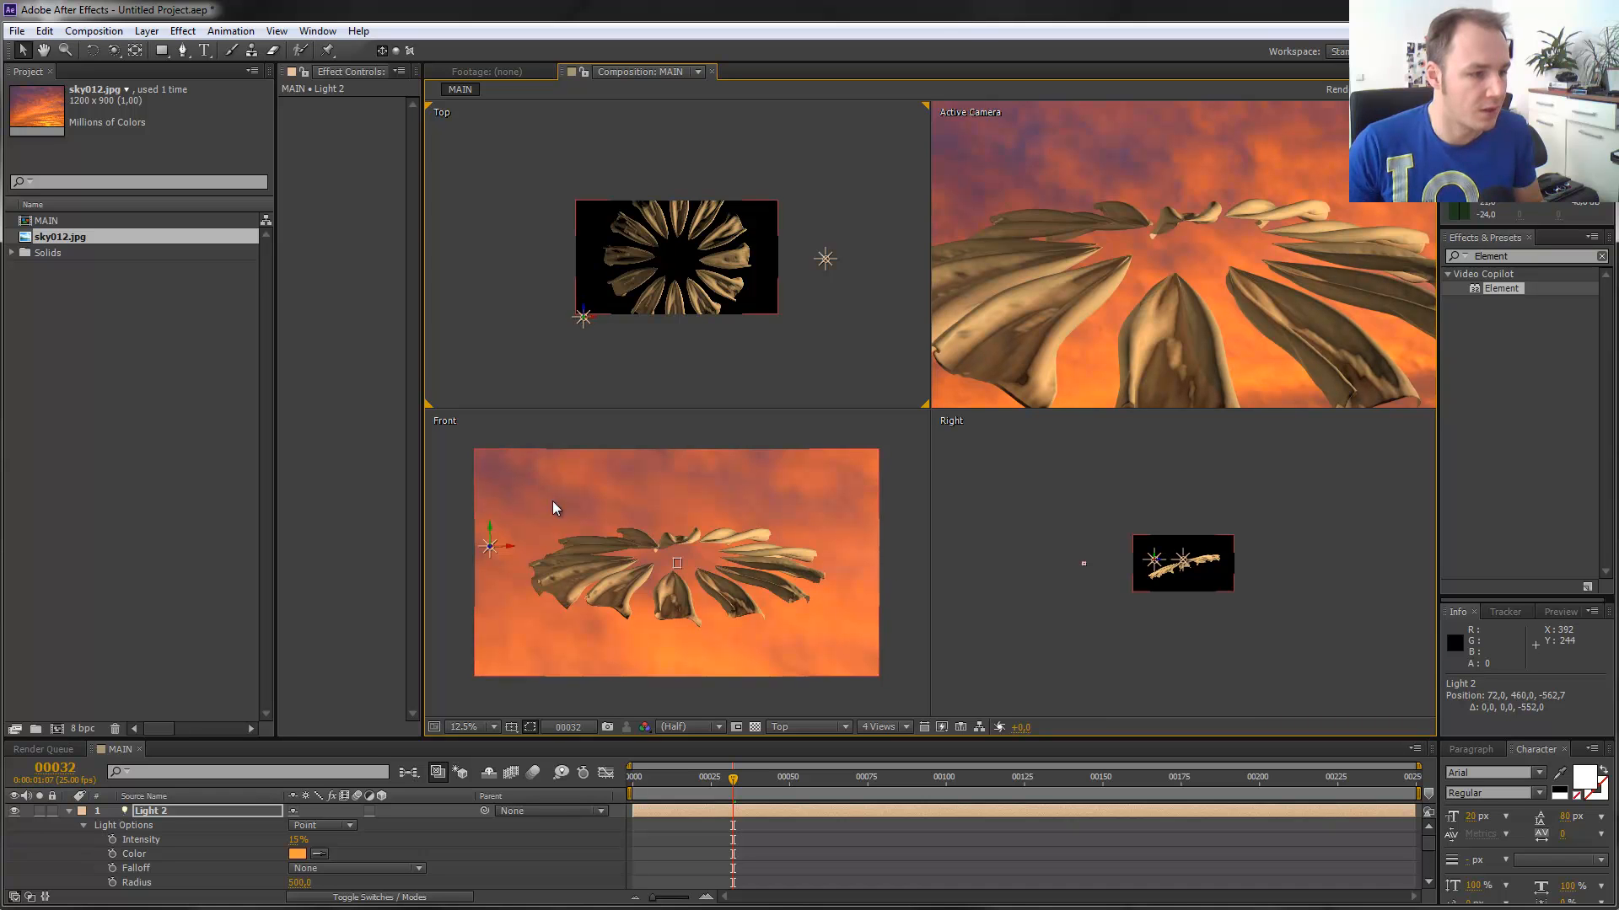
left_click_drag(494, 529, 498, 501)
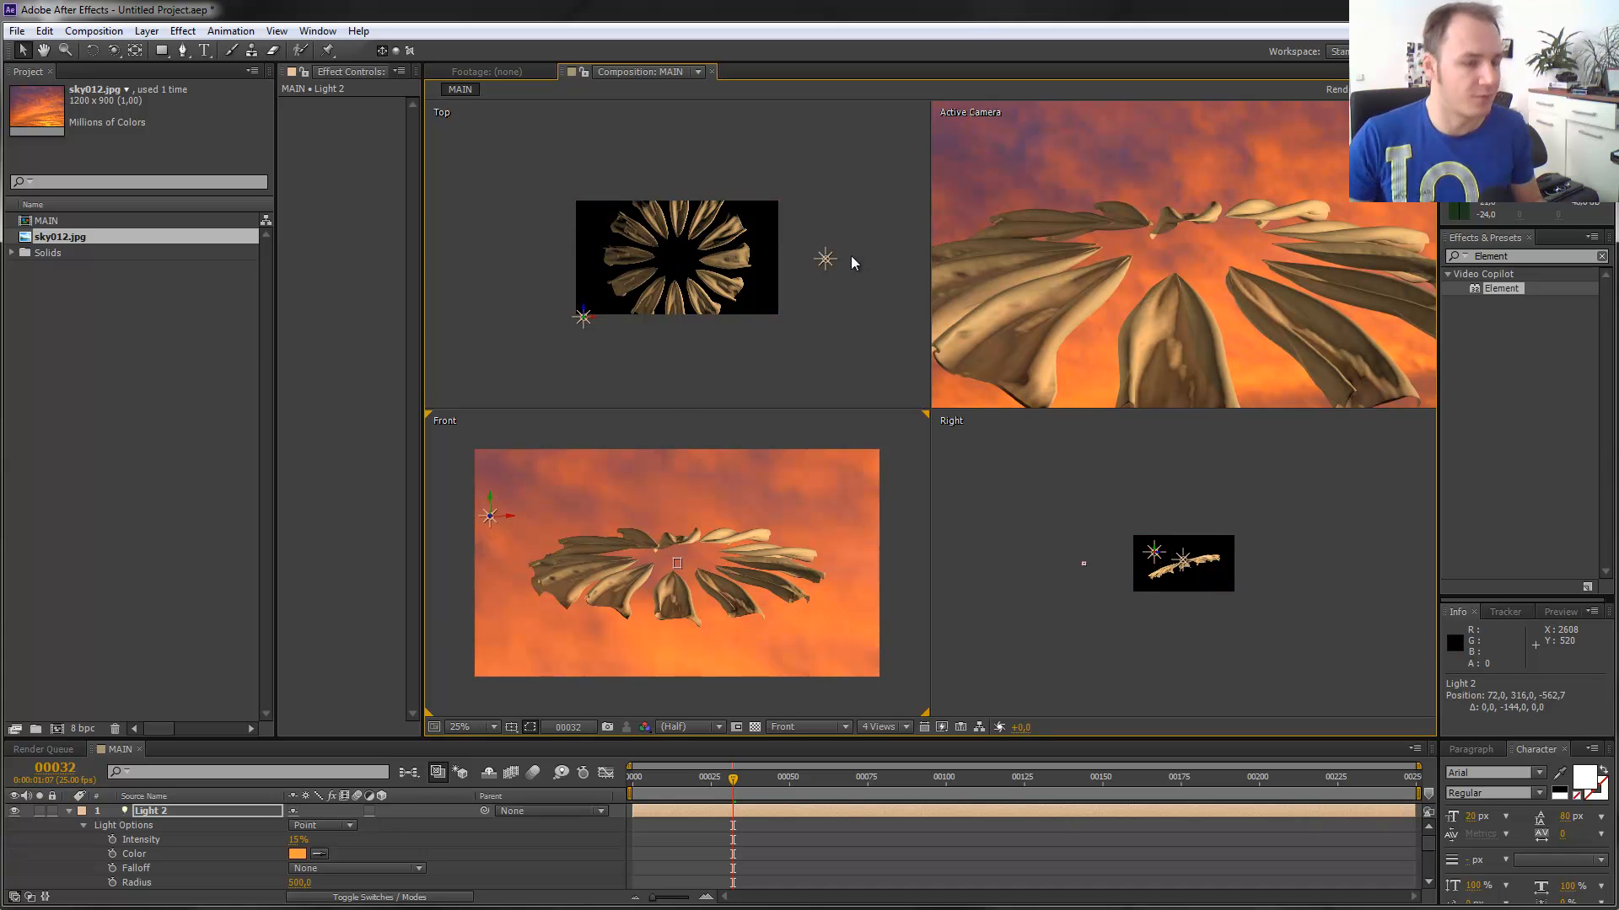
Lower Light 1 below the cloth ring in the Right view, to about 2368, 836, -10.7.
left_click(825, 261)
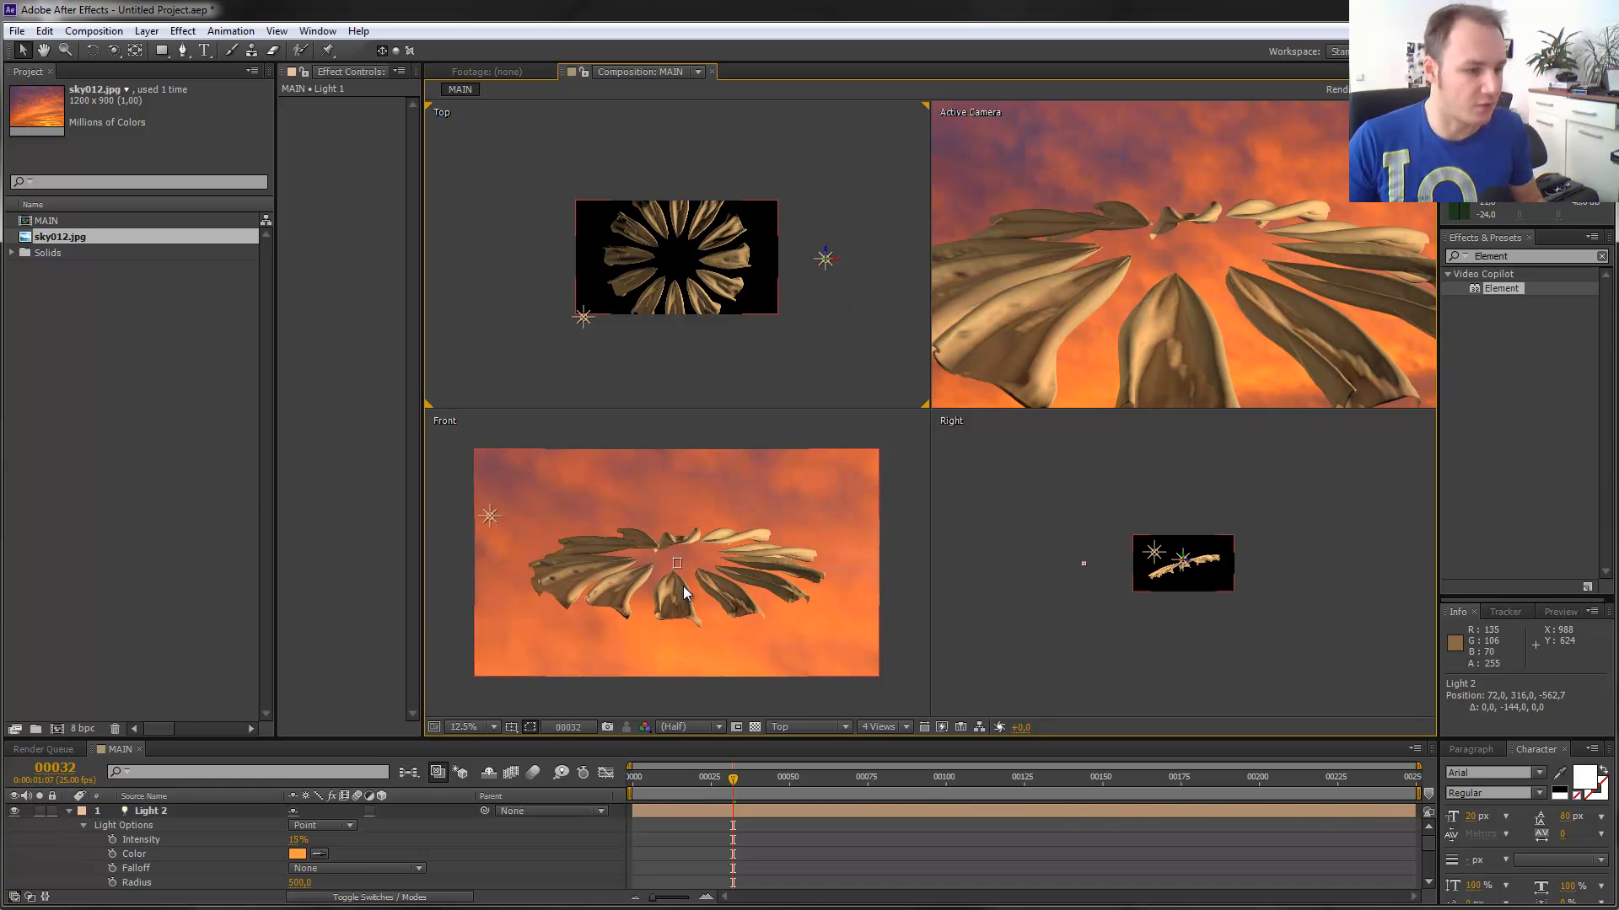
scroll(1202, 564, "up", 2)
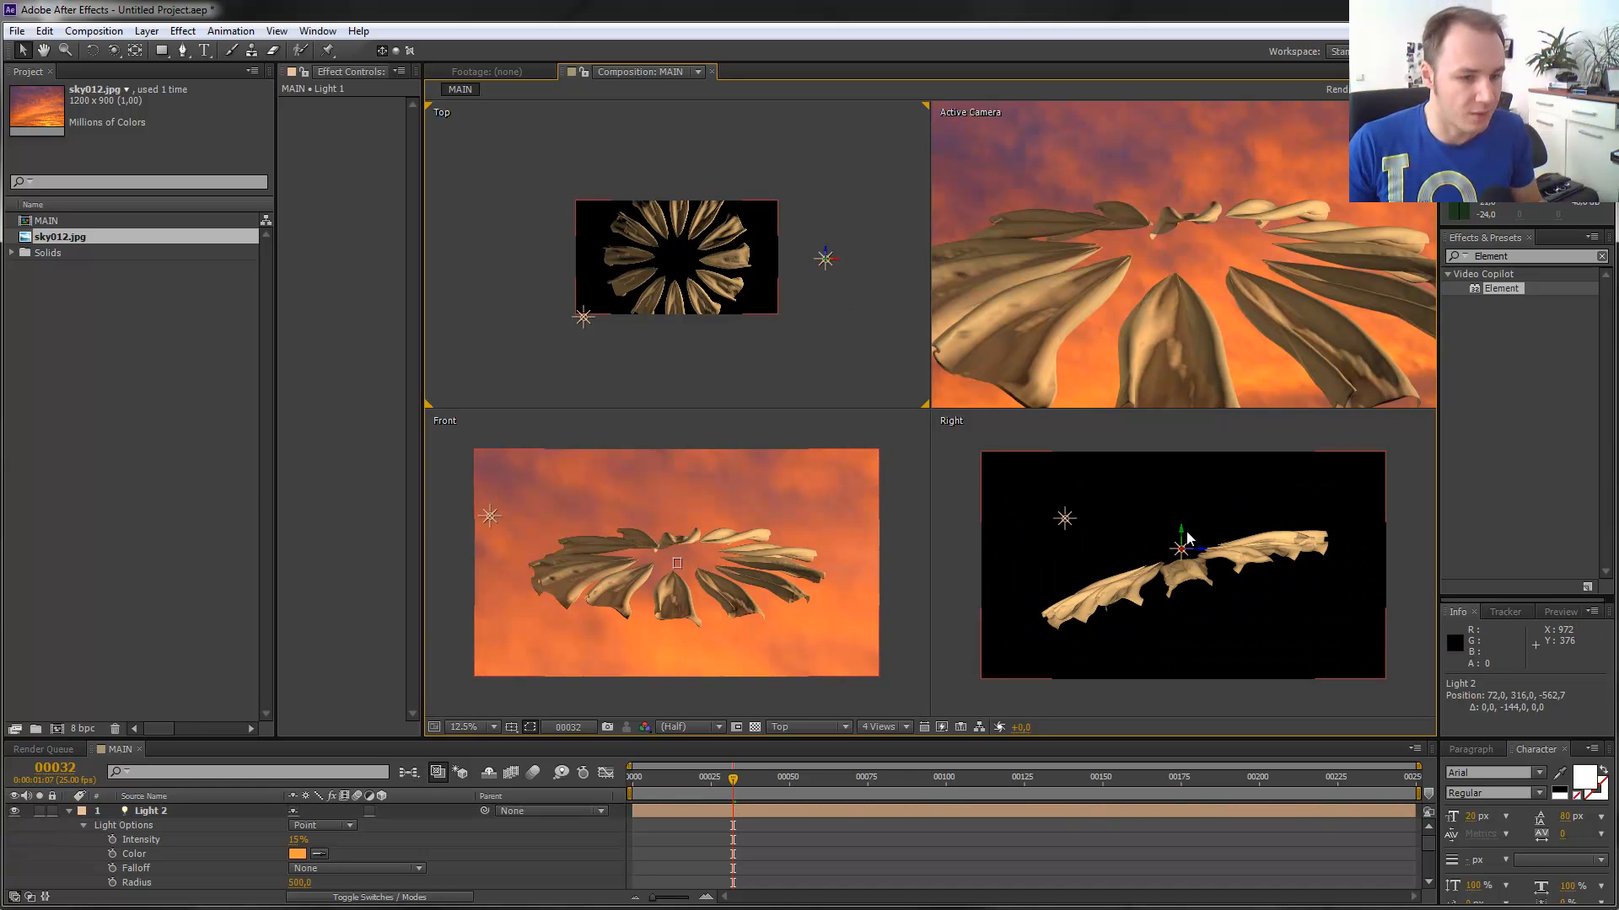
left_click_drag(1186, 537, 1183, 600)
scroll(1201, 281, "down", 2)
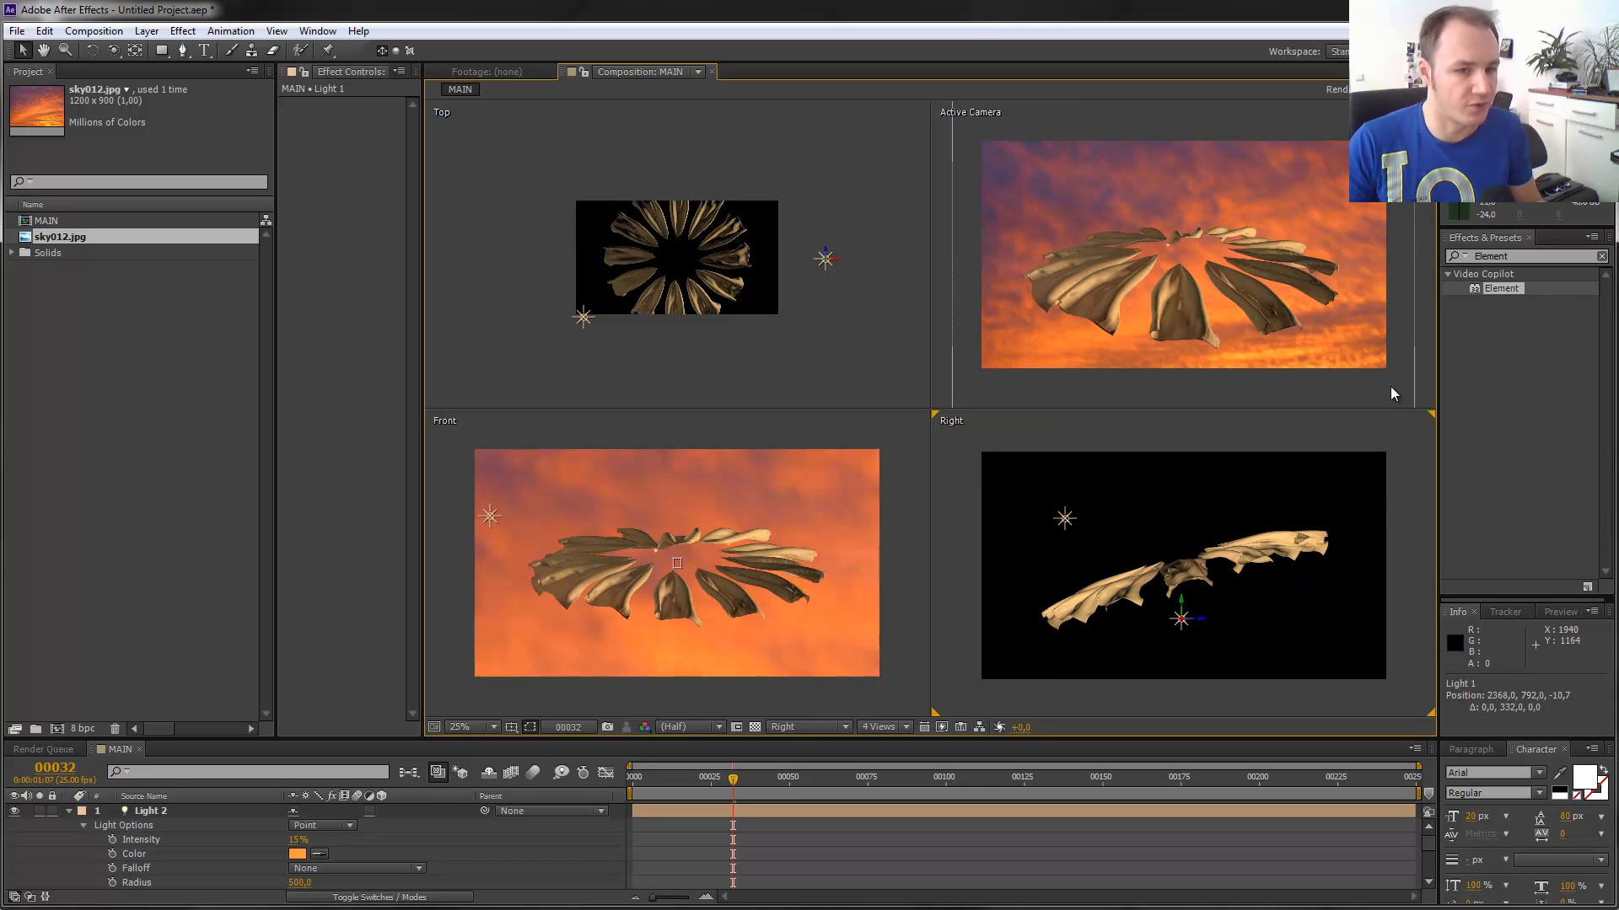
mouse_move(1183, 598)
left_mouse_down()
mouse_move(1182, 620)
mouse_move(1183, 605)
left_mouse_up()
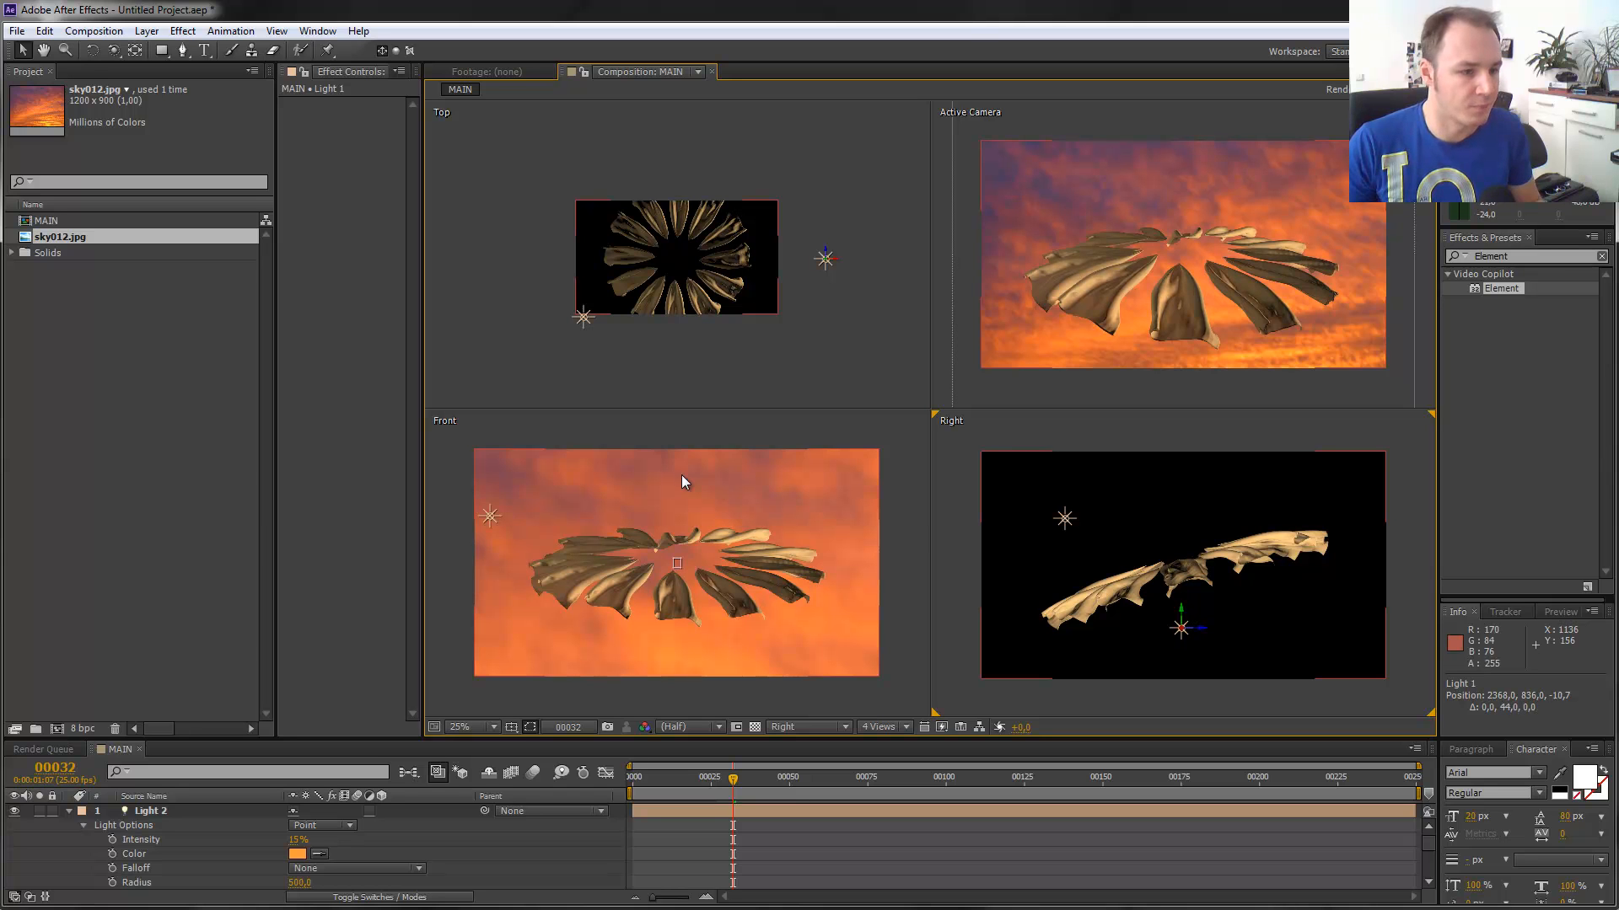
Lower Light 2 slightly in the Front view, to about 72, 344, -562.7.
left_click(583, 317)
mouse_move(496, 506)
left_mouse_down()
mouse_move(497, 460)
mouse_move(500, 521)
left_mouse_up()
left_click_drag(508, 536, 514, 512)
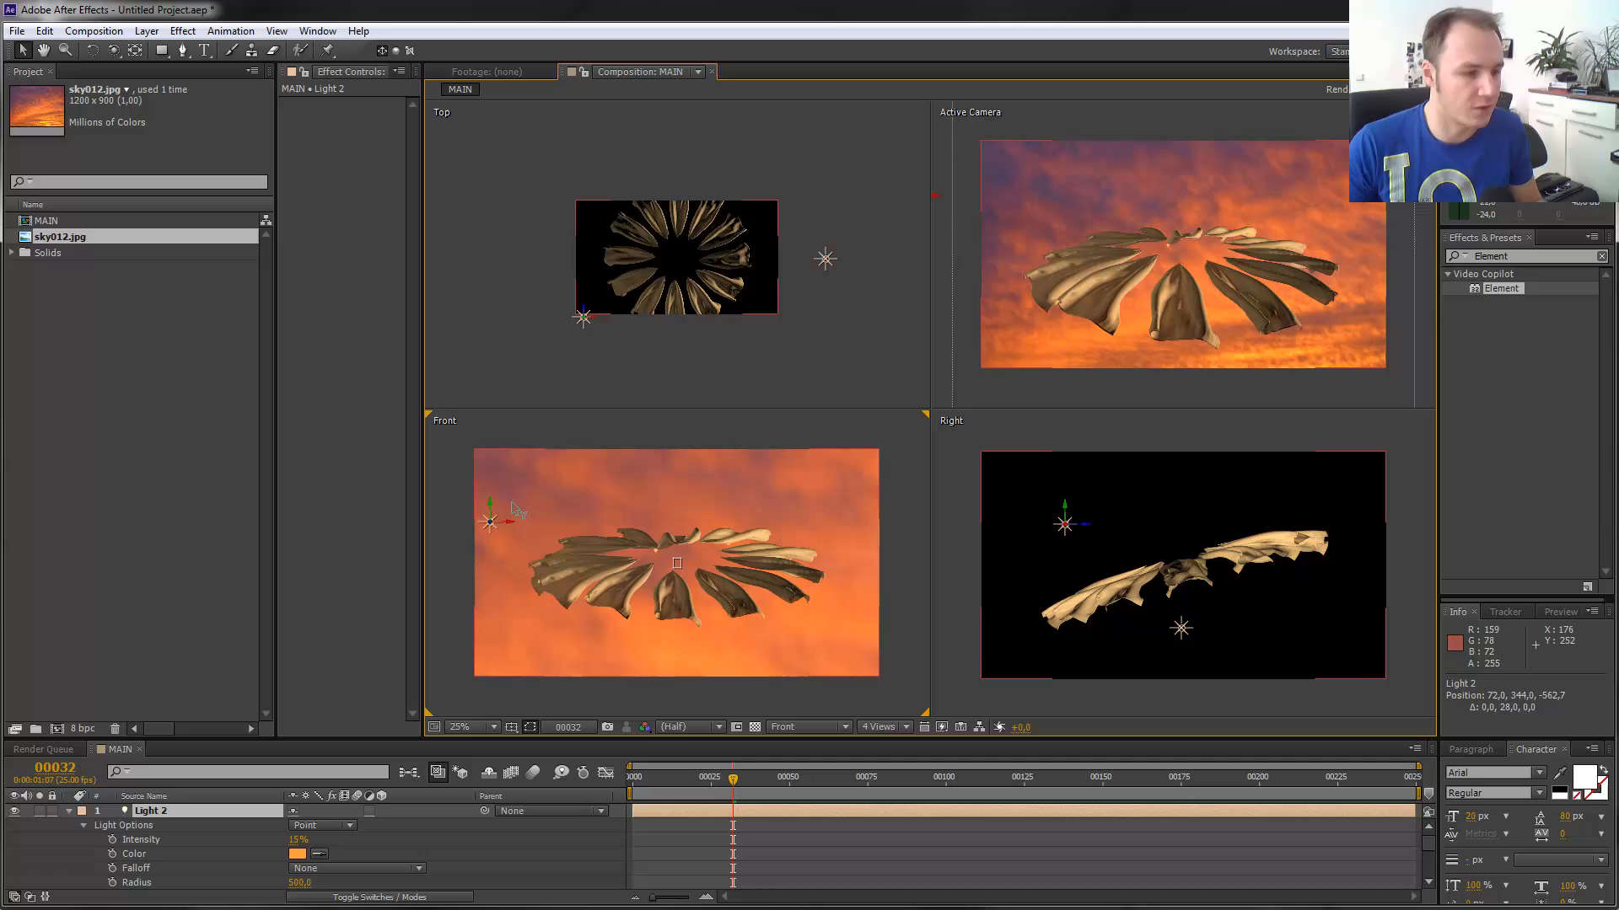
Toggle Light 2's visibility off and on to compare its effect on the cloth ring.
left_click(16, 814)
left_click(16, 814)
left_click(16, 814)
left_click(16, 813)
left_click(16, 813)
left_click(17, 813)
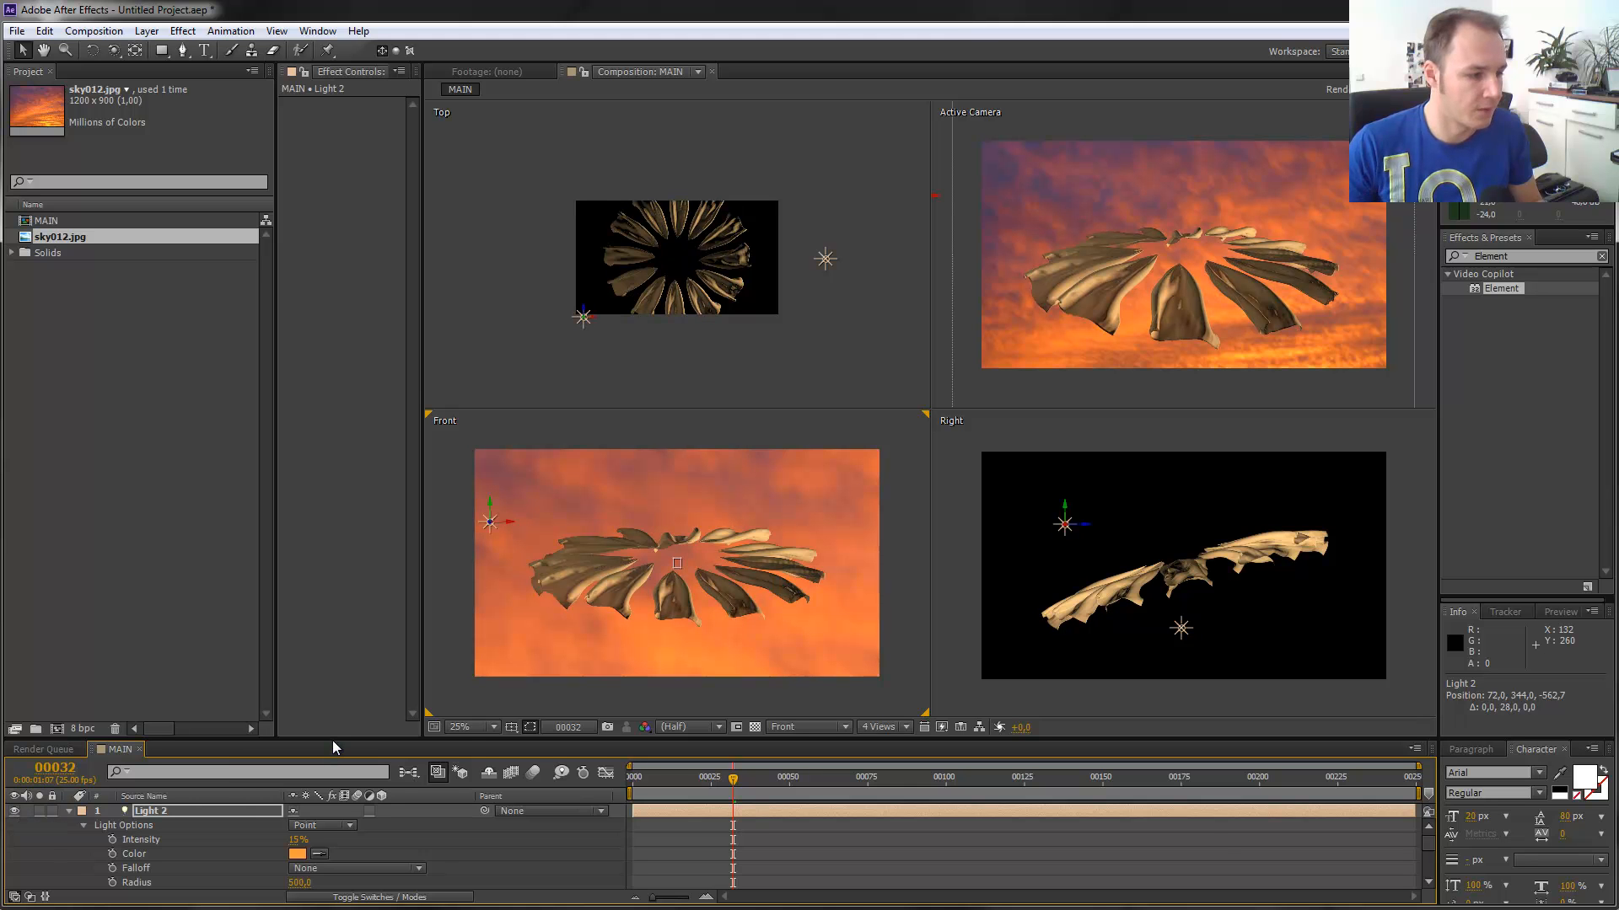
Enlarge the timeline area, duplicate Light 2 and move the copy behind the cloth ring, high up at its left.
left_click_drag(334, 739, 351, 663)
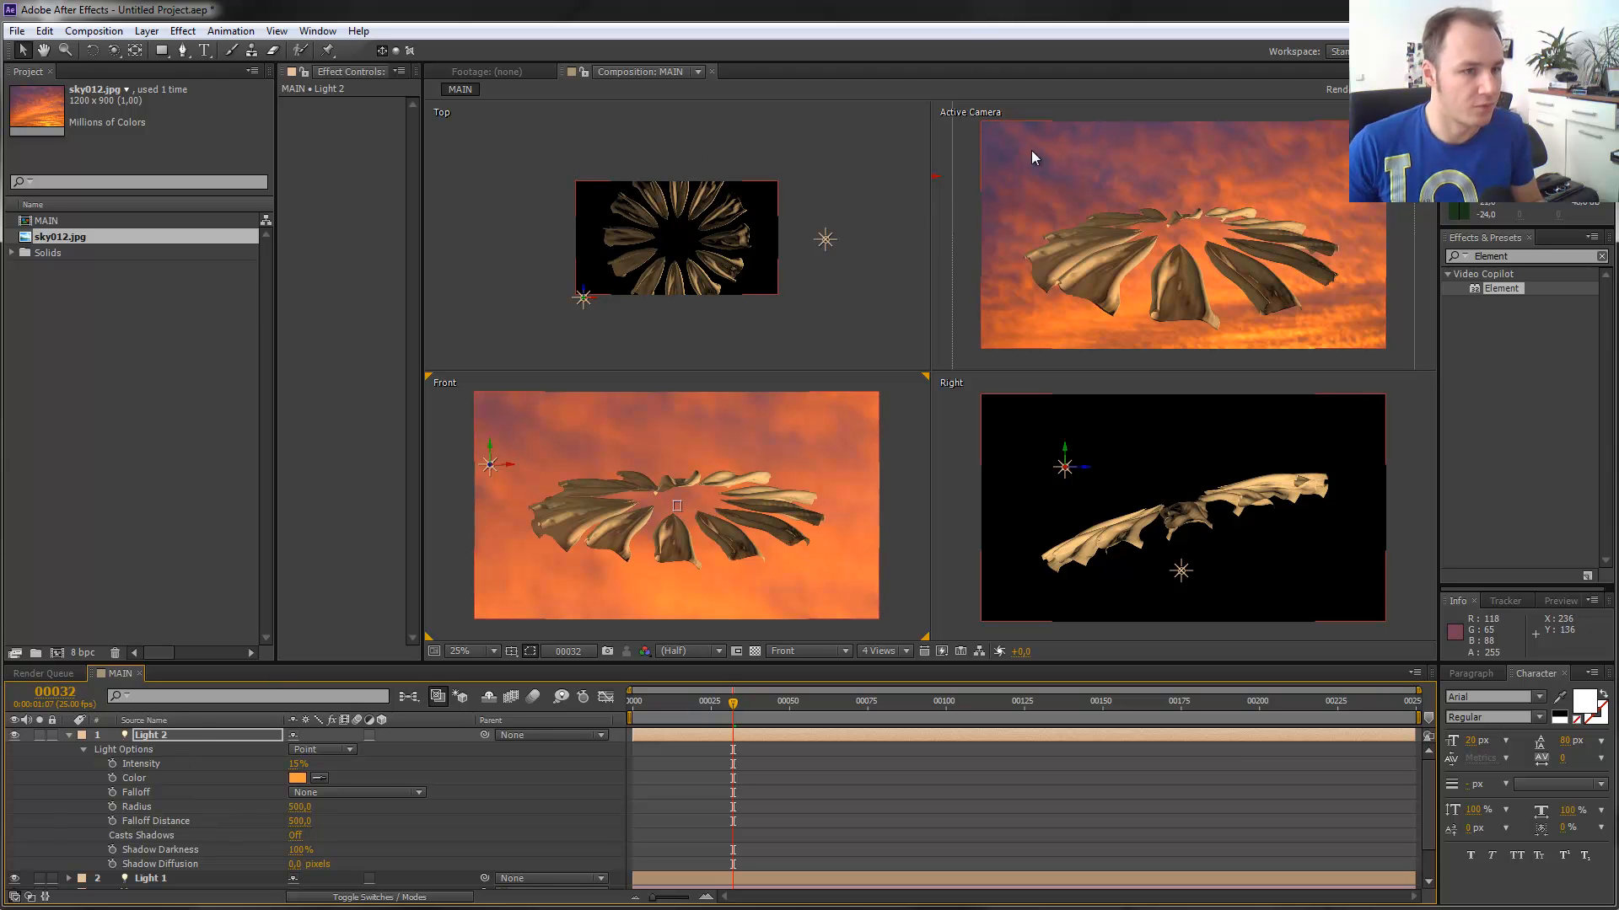
left_click(173, 736)
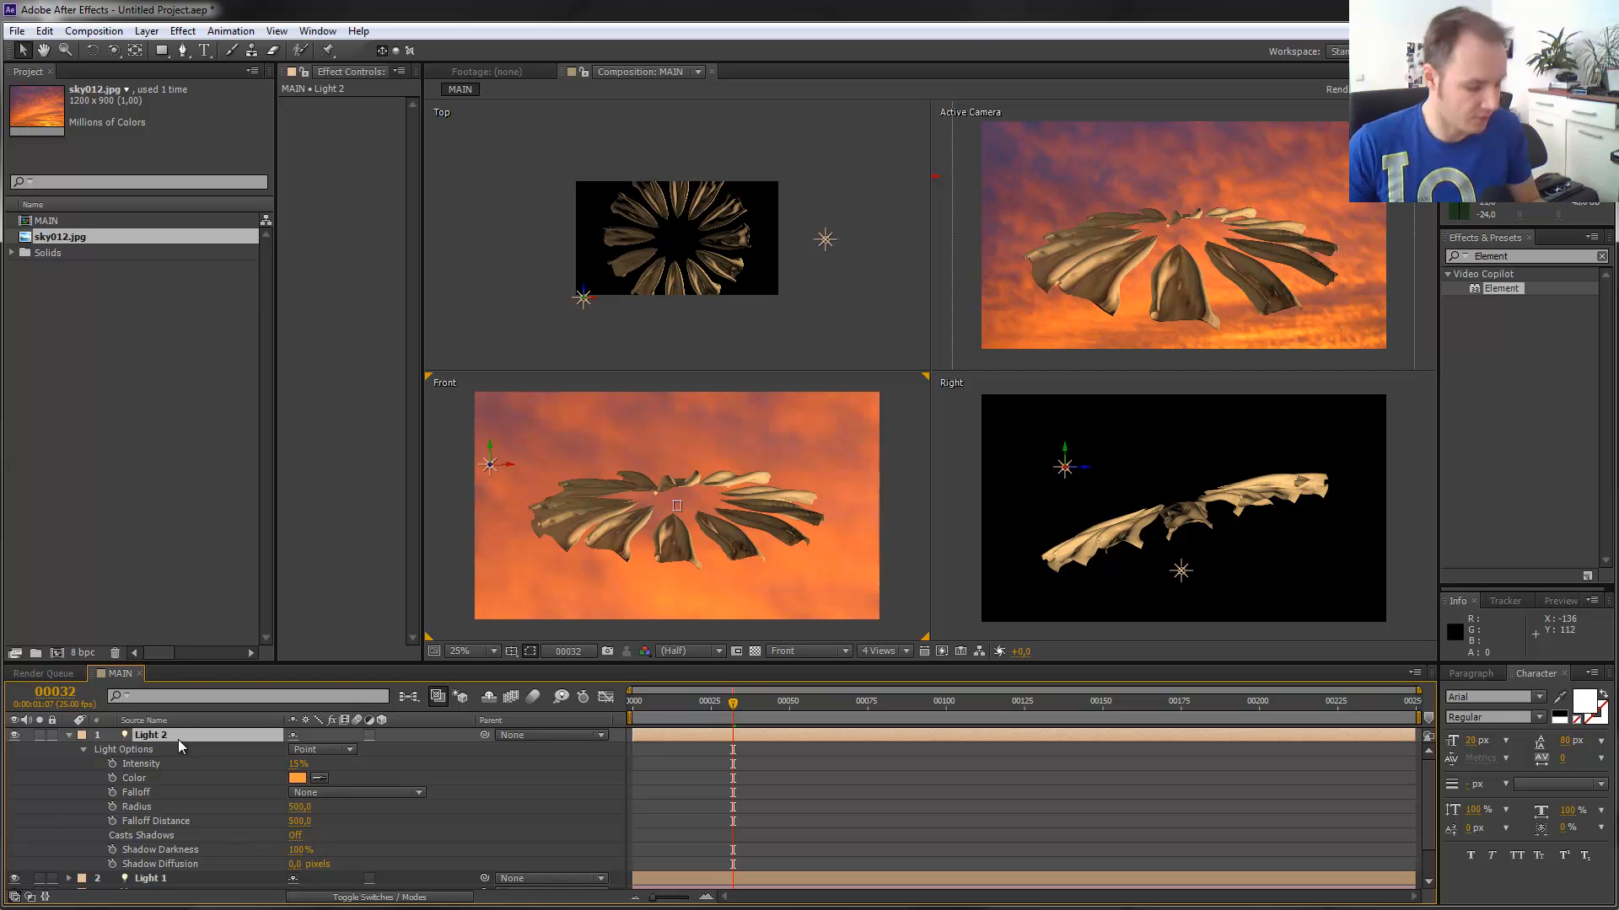
key("ctrl+d")
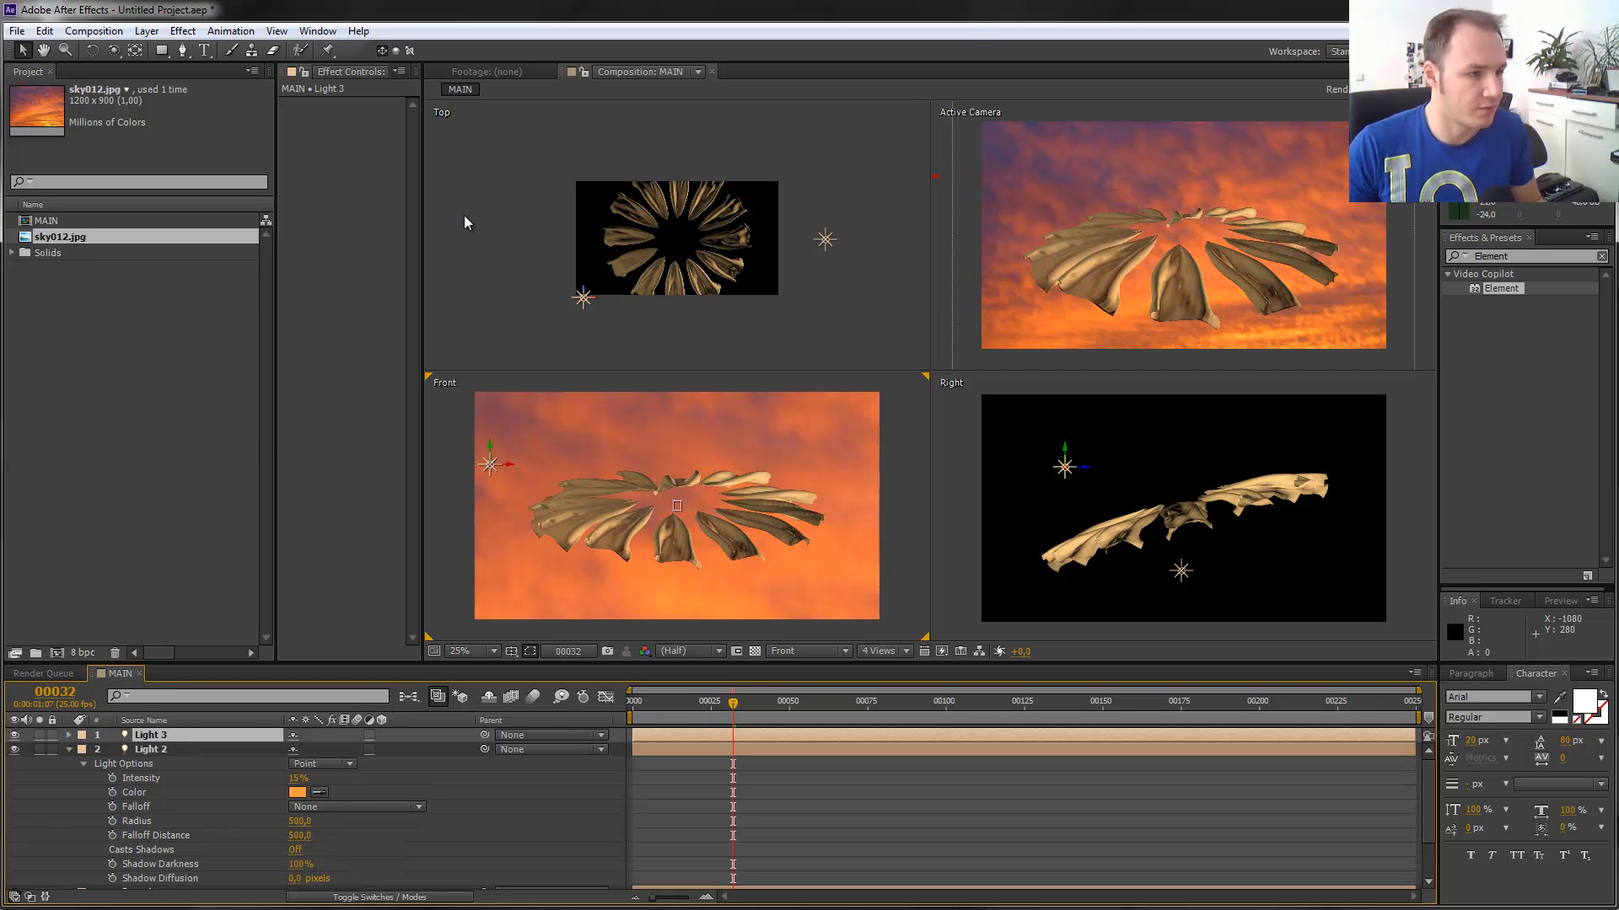
left_click_drag(584, 296, 619, 129)
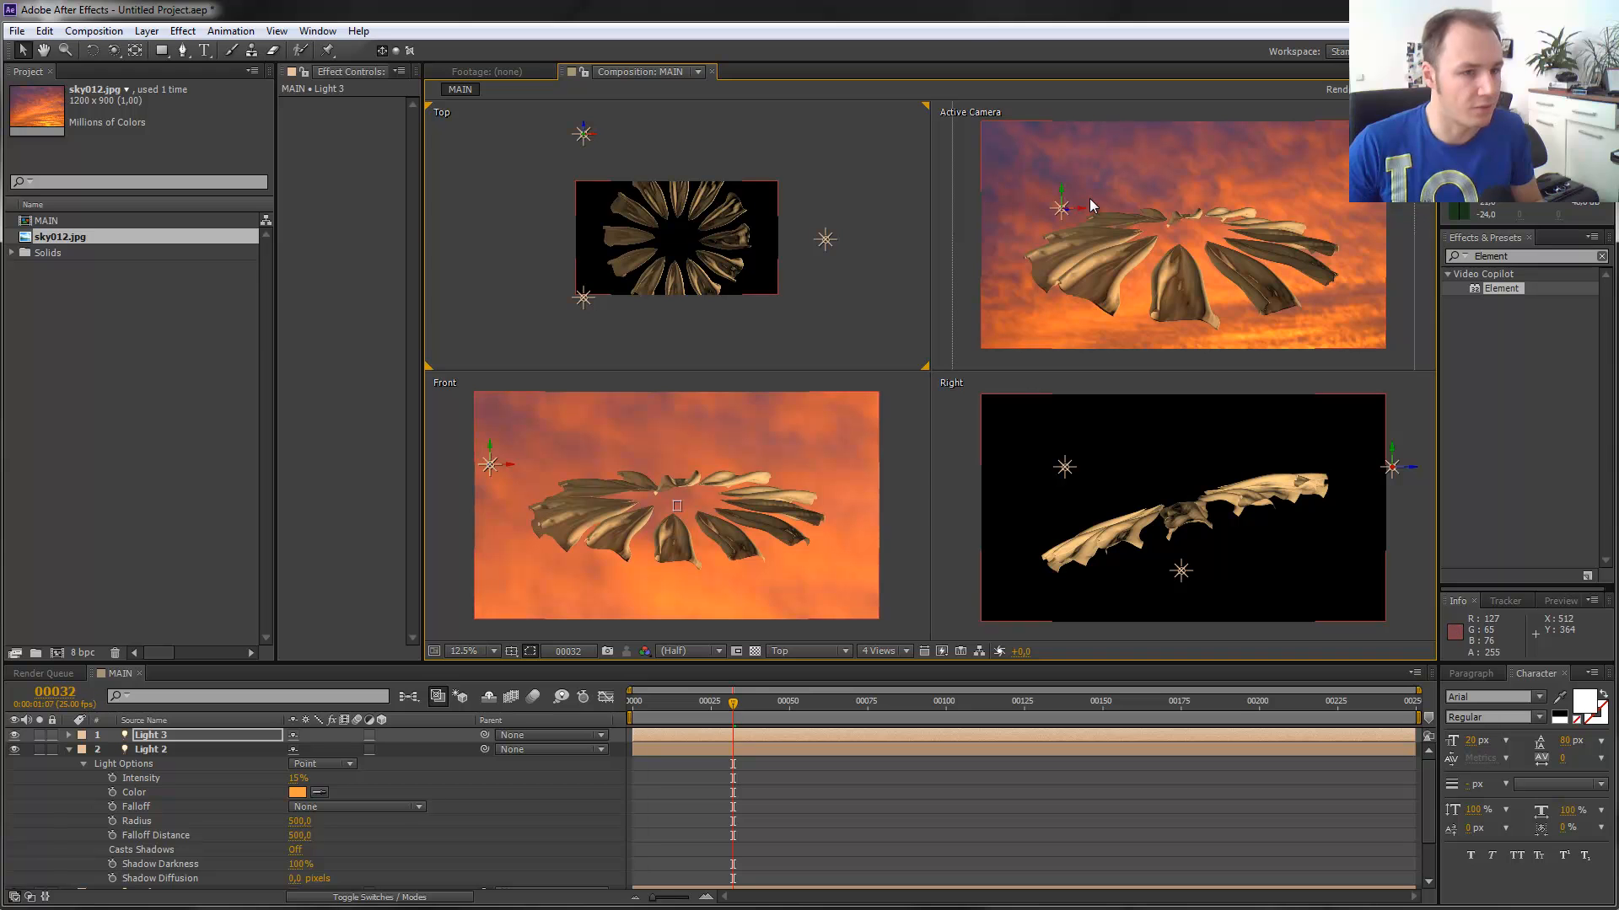
left_click_drag(1063, 193, 1029, 164)
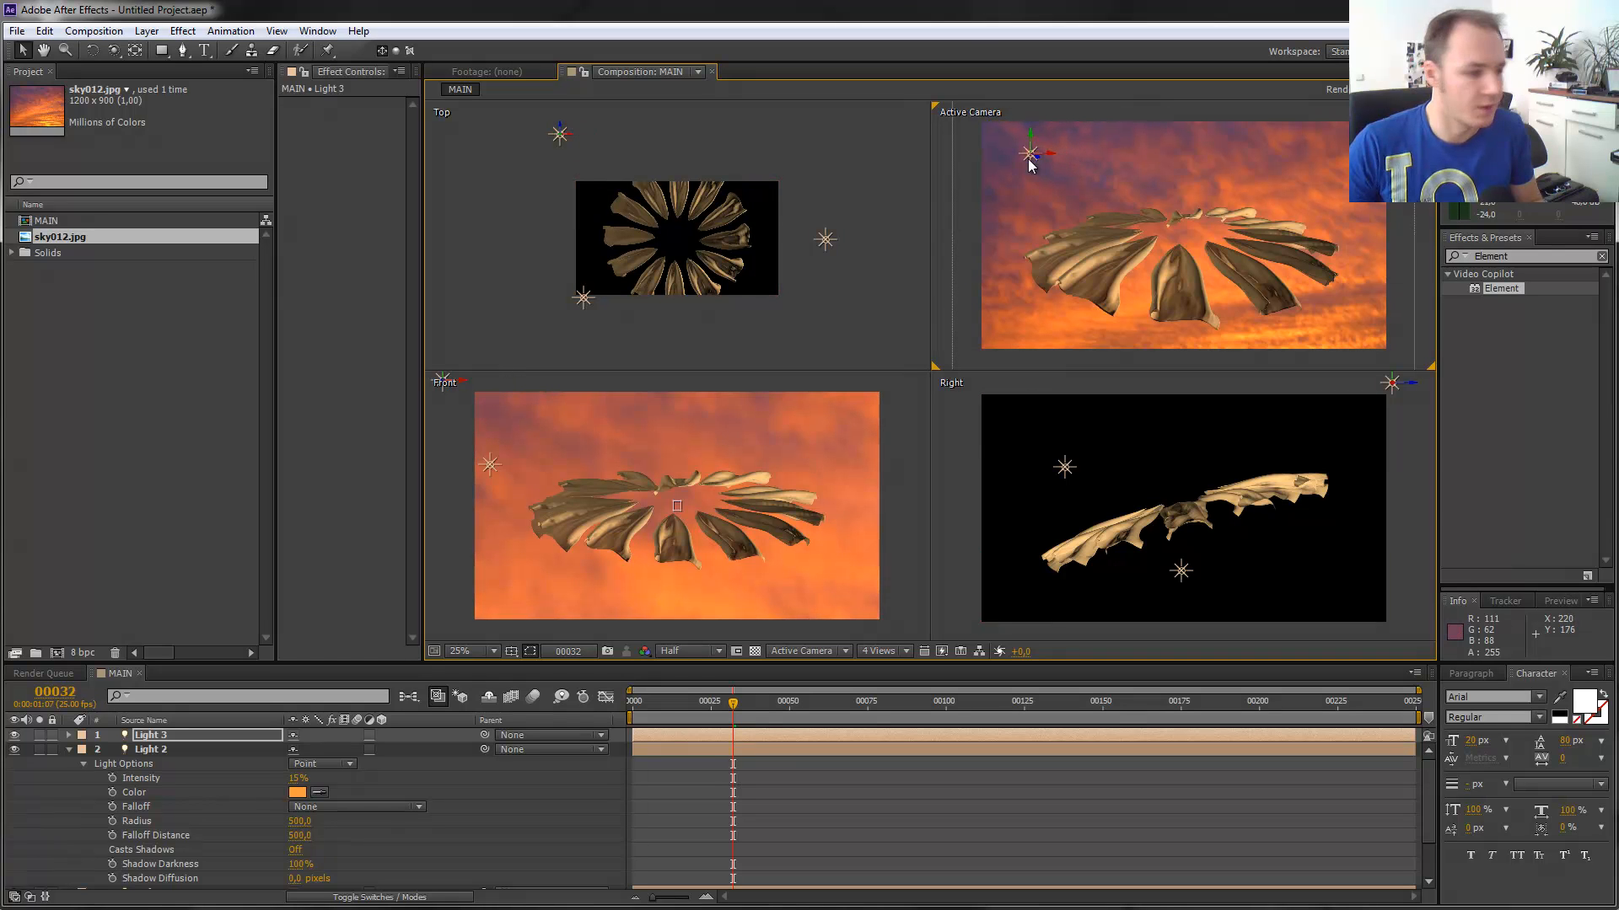
Give Light 3 a dark purple colour sampled from the sky's upper-left area and set its Intensity to 40%.
left_click(69, 751)
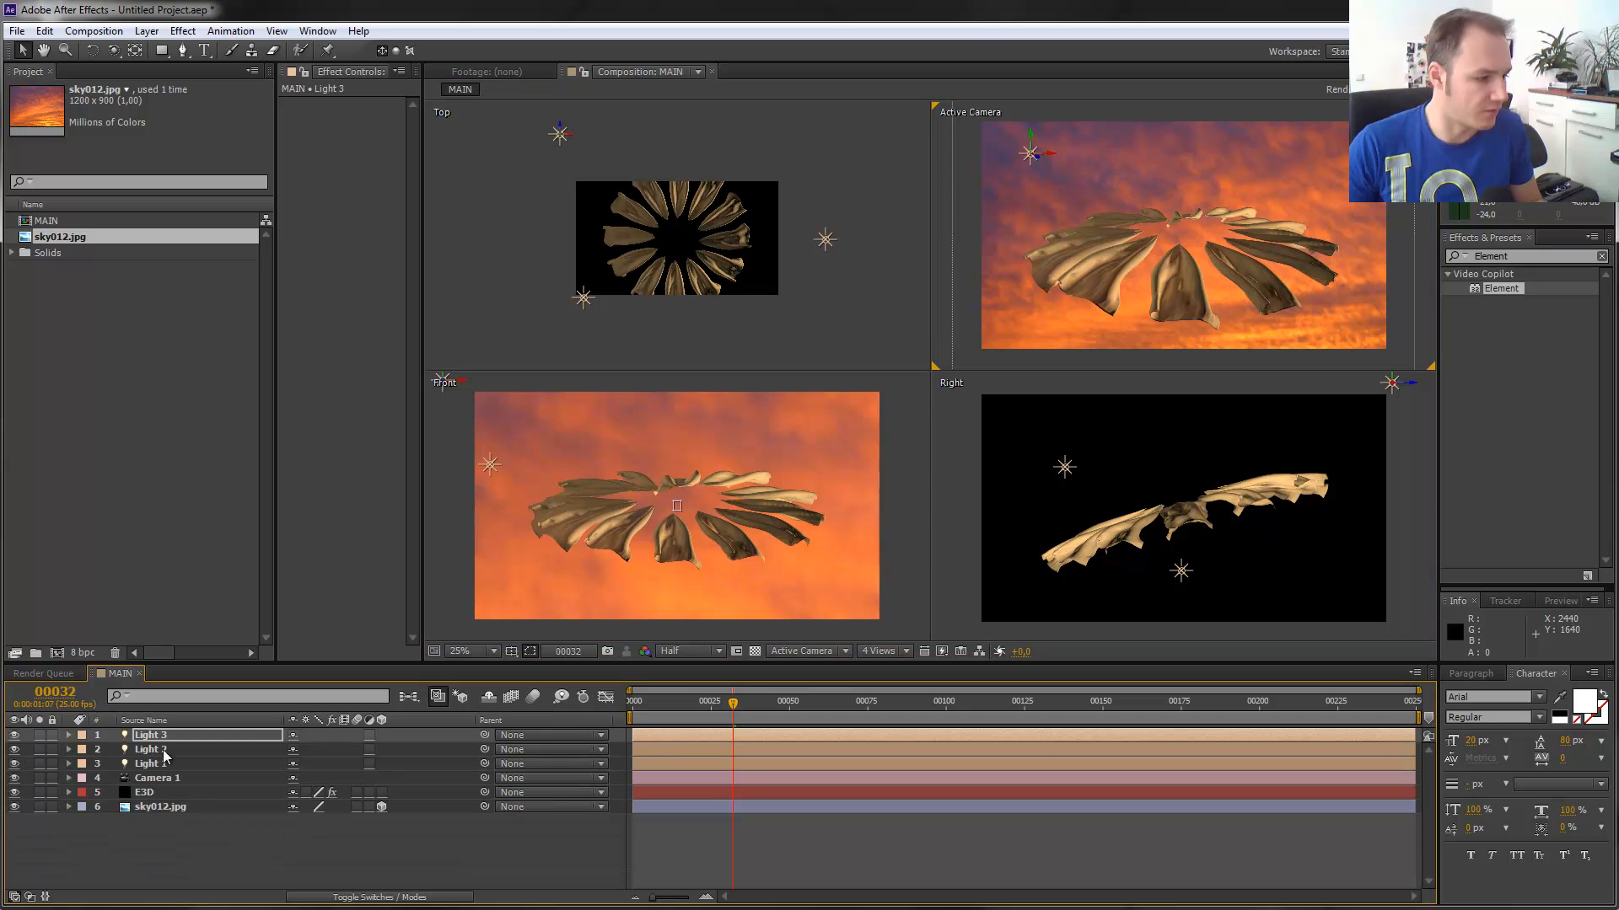
left_click(163, 738)
key("a")
key("a")
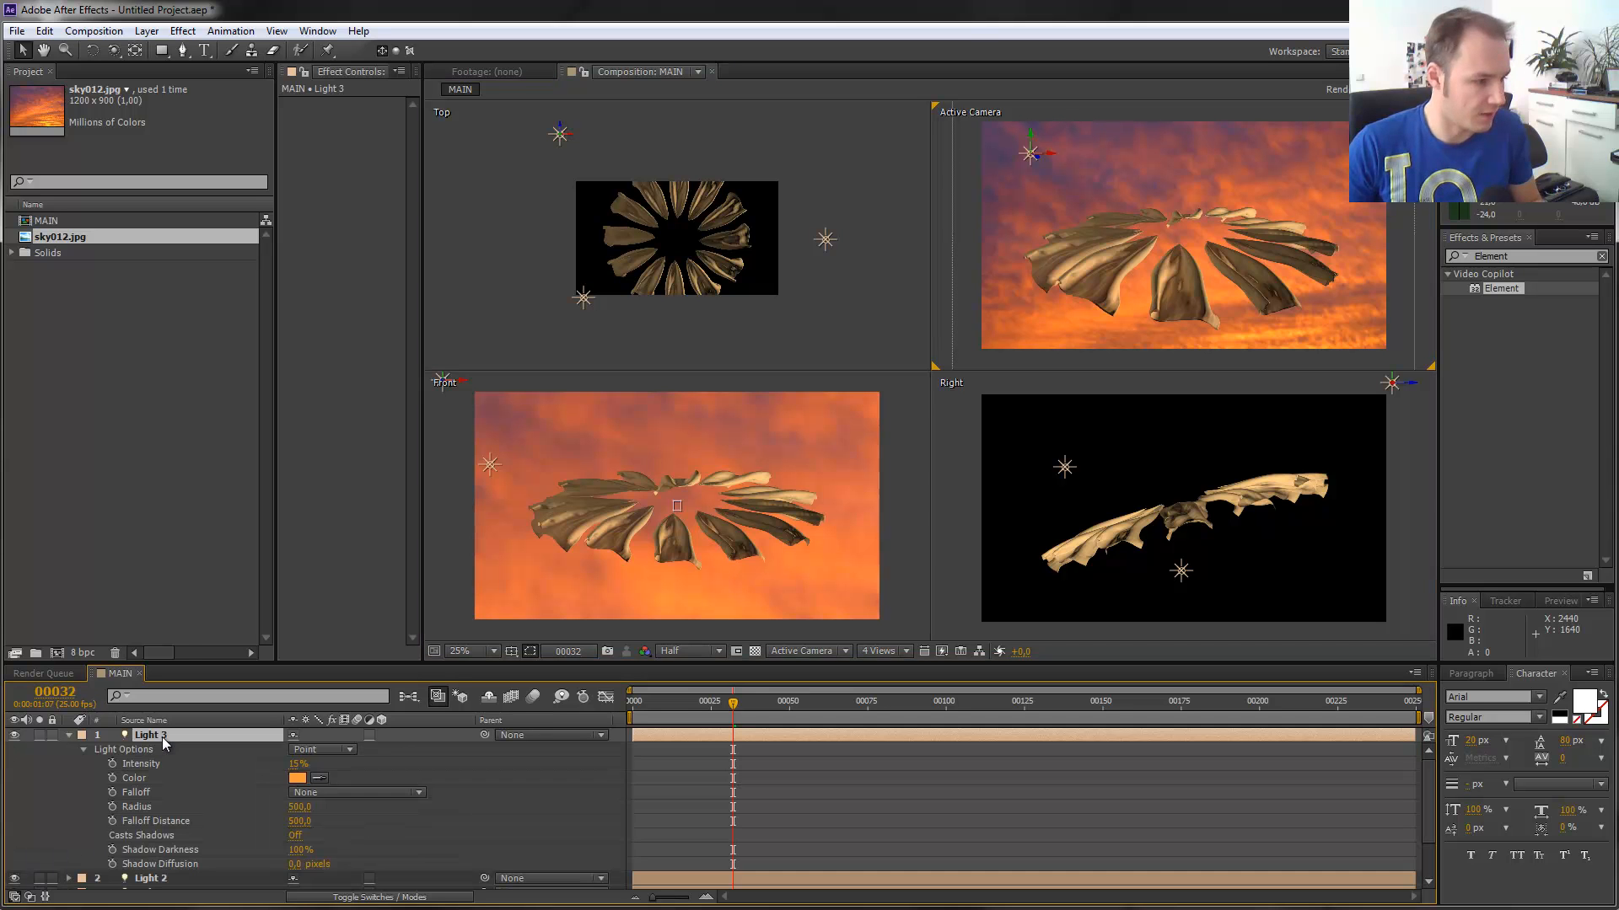
left_click(321, 780)
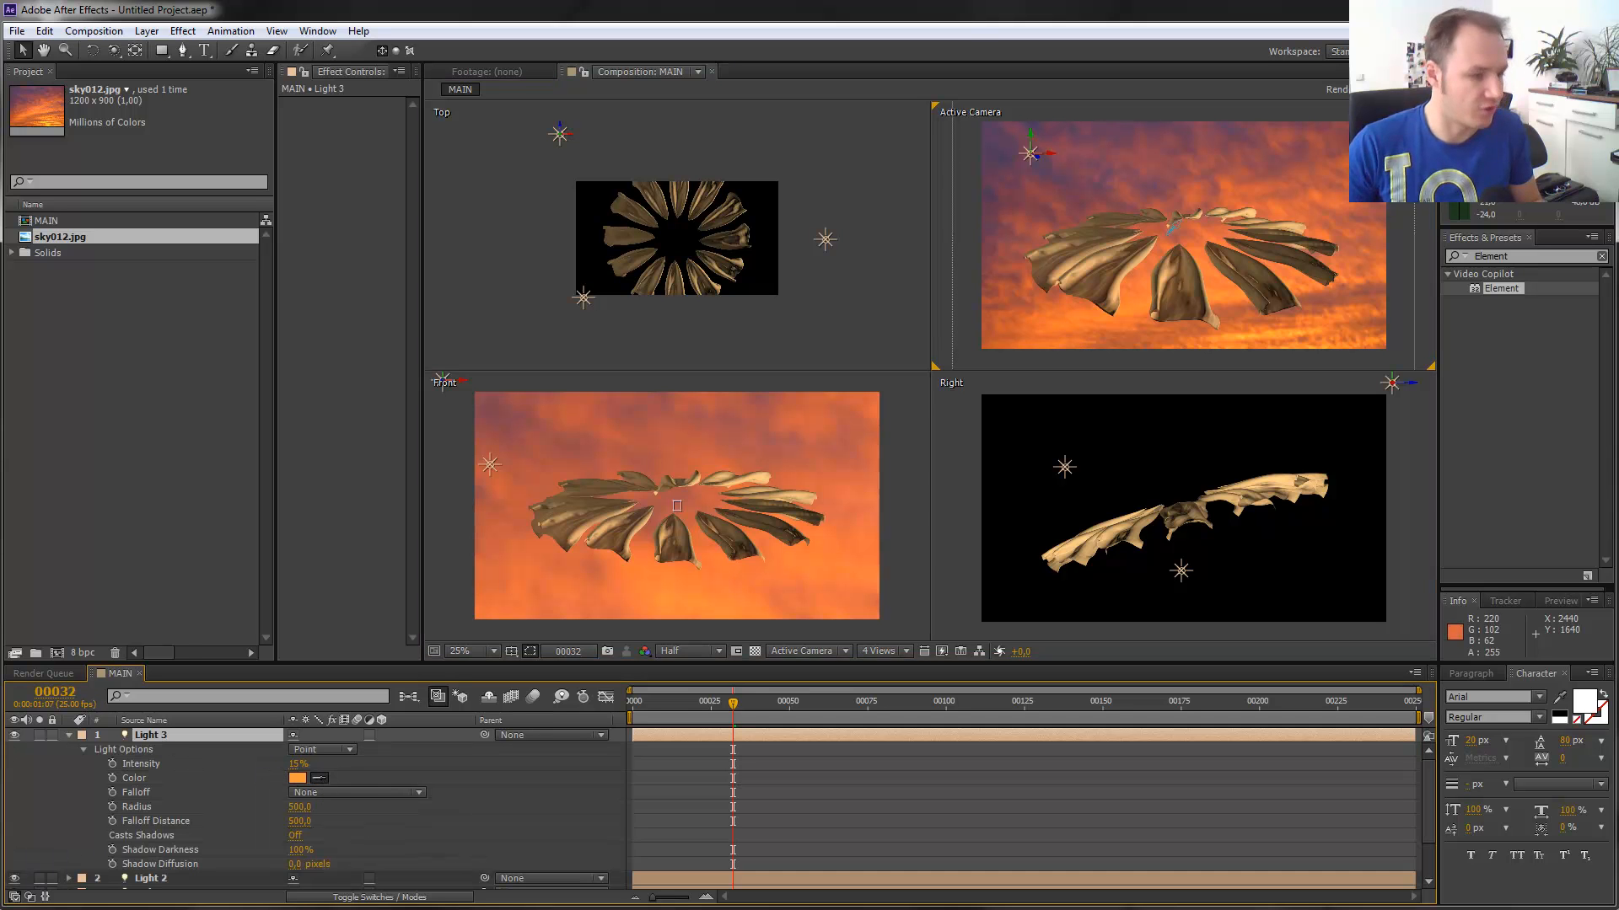
left_click(999, 158)
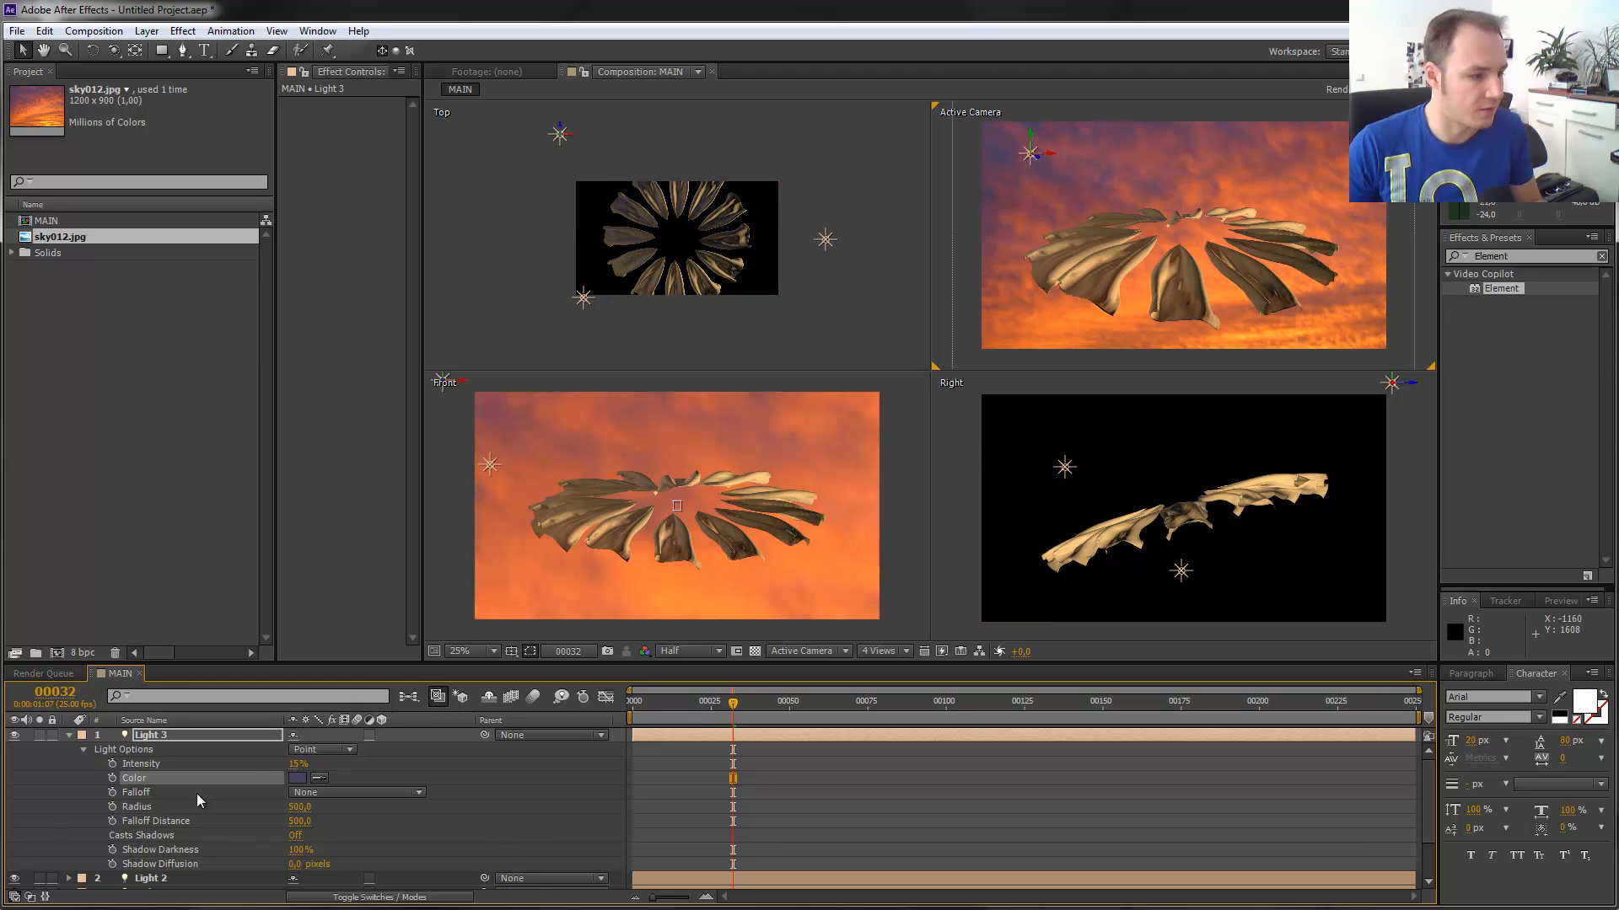
left_click(297, 764)
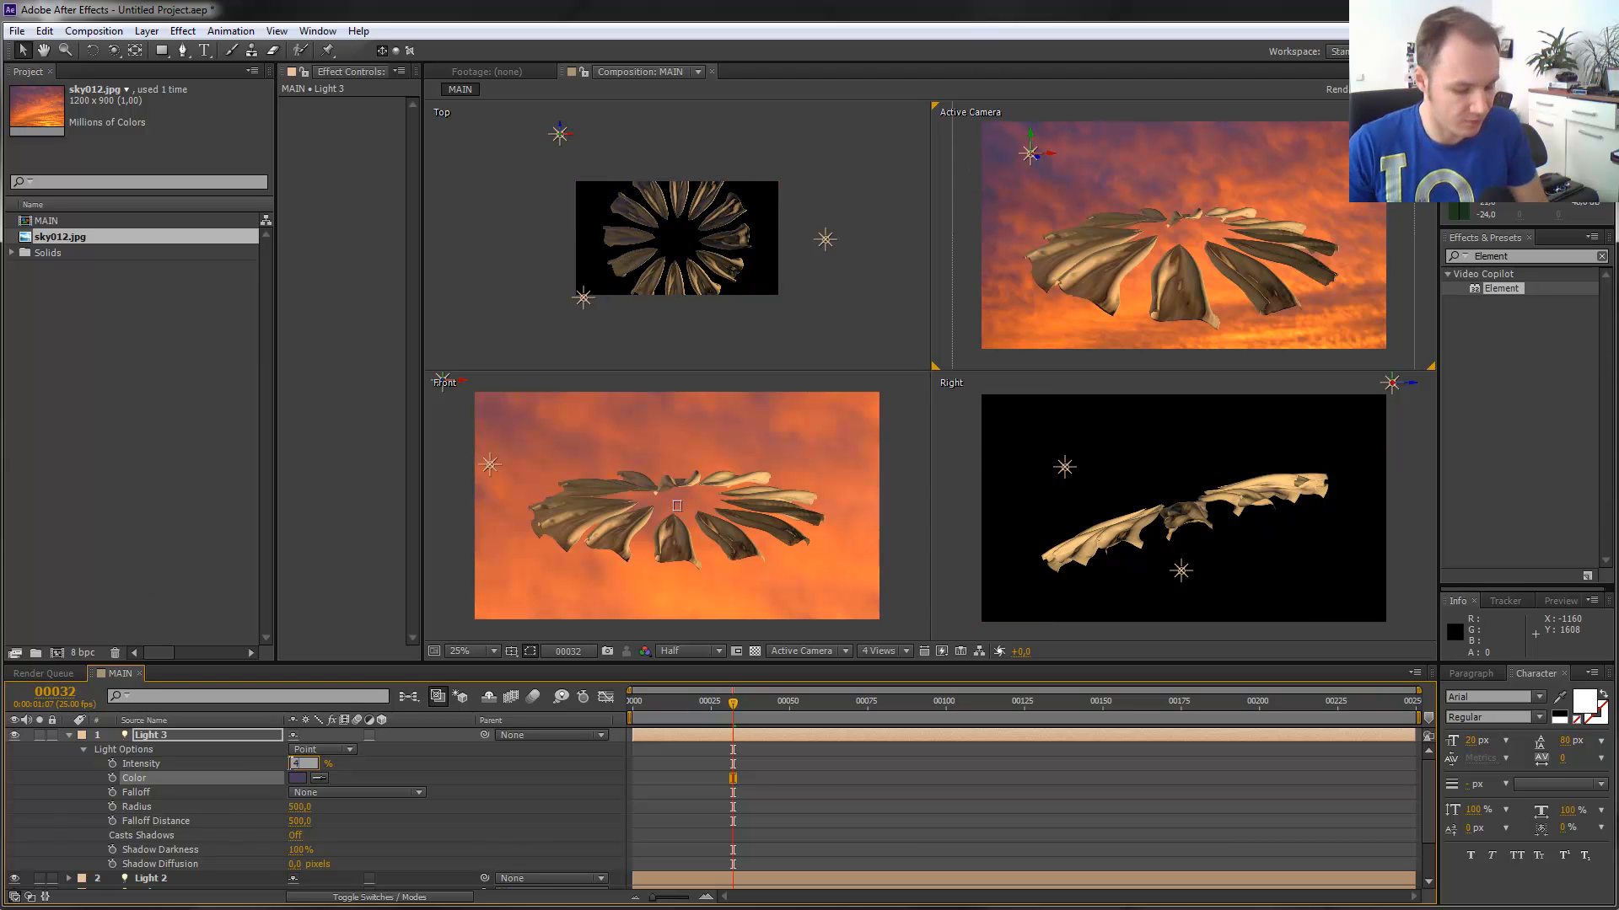
type("40")
key("Return")
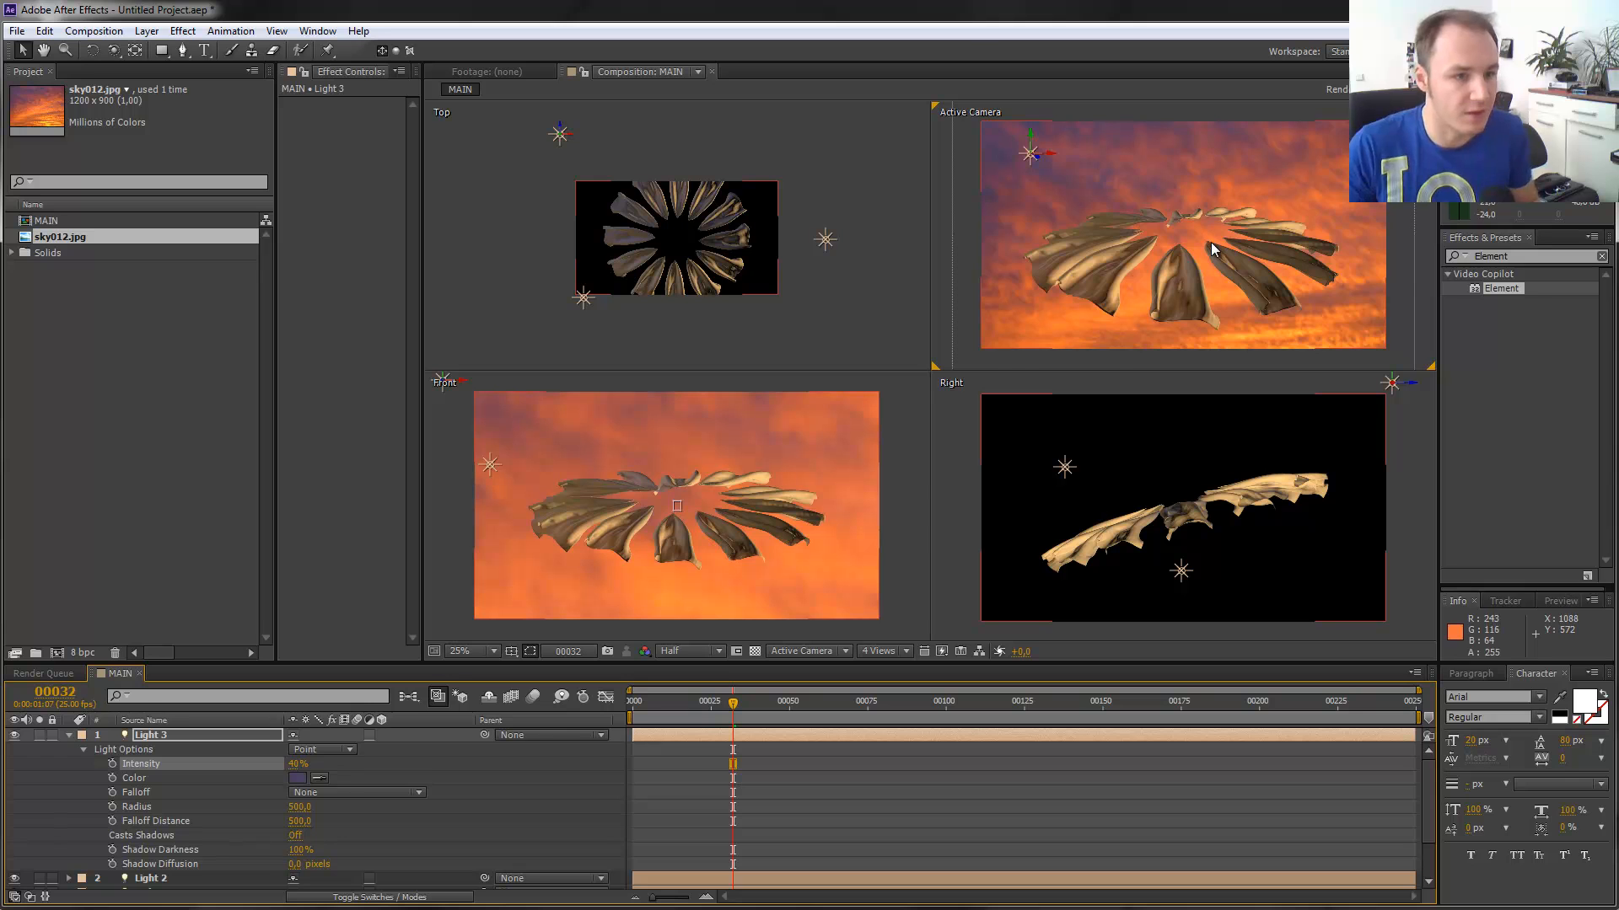
Inspect the cloth ring closely in the Active Camera view and make Light 3's purple colour more saturated.
scroll(1210, 241, "up", 2)
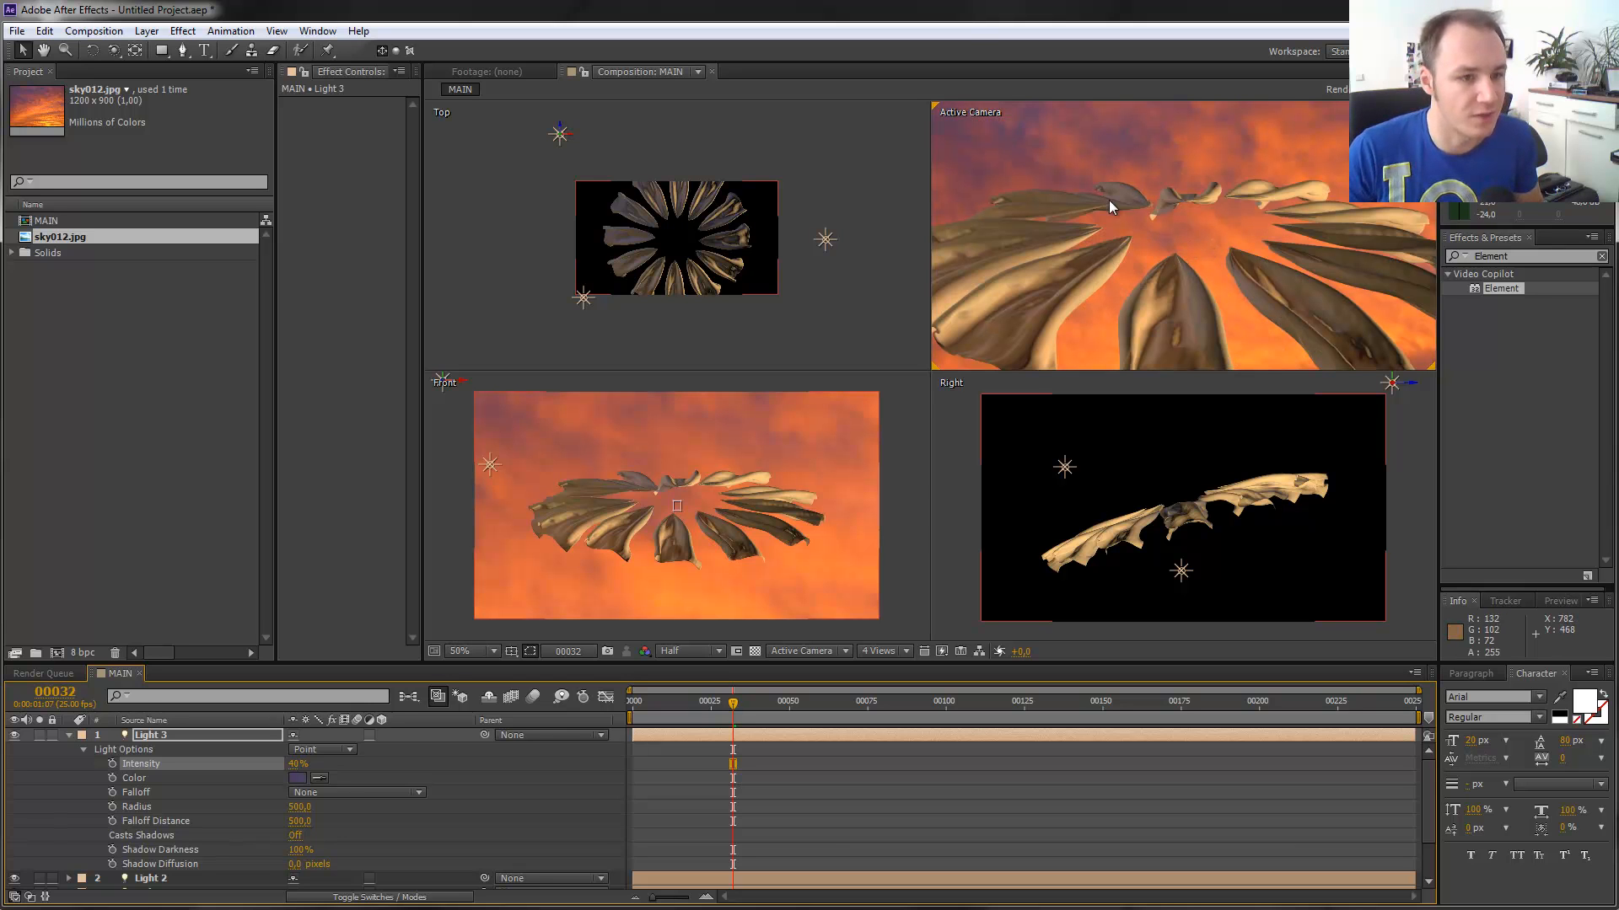
scroll(1083, 207, "down", 2)
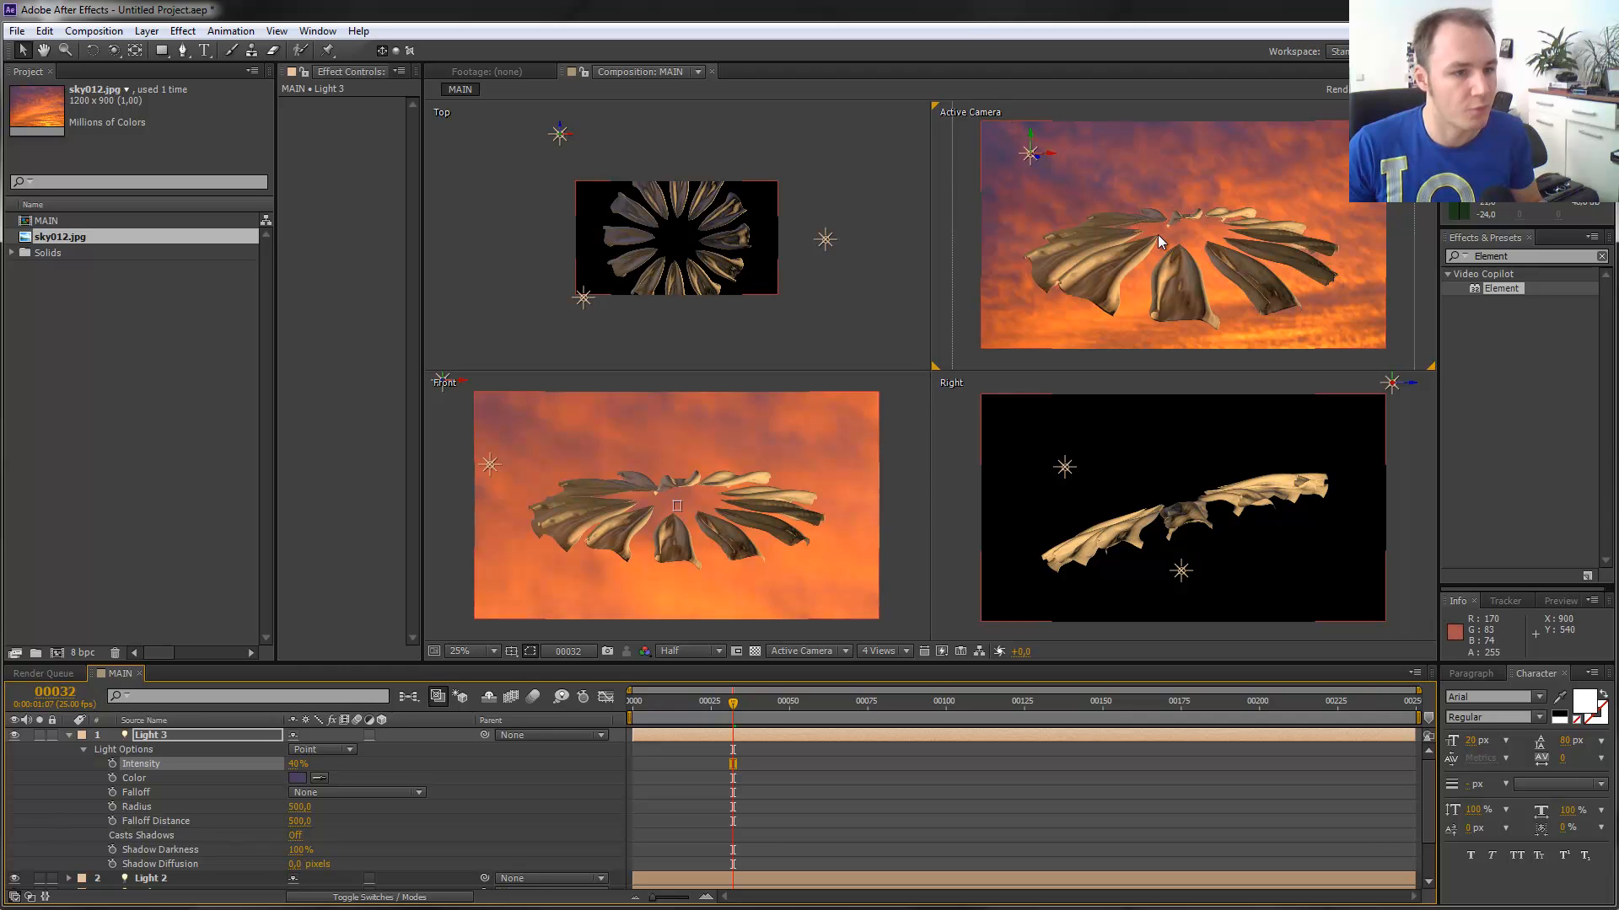
scroll(1192, 263, "up", 2)
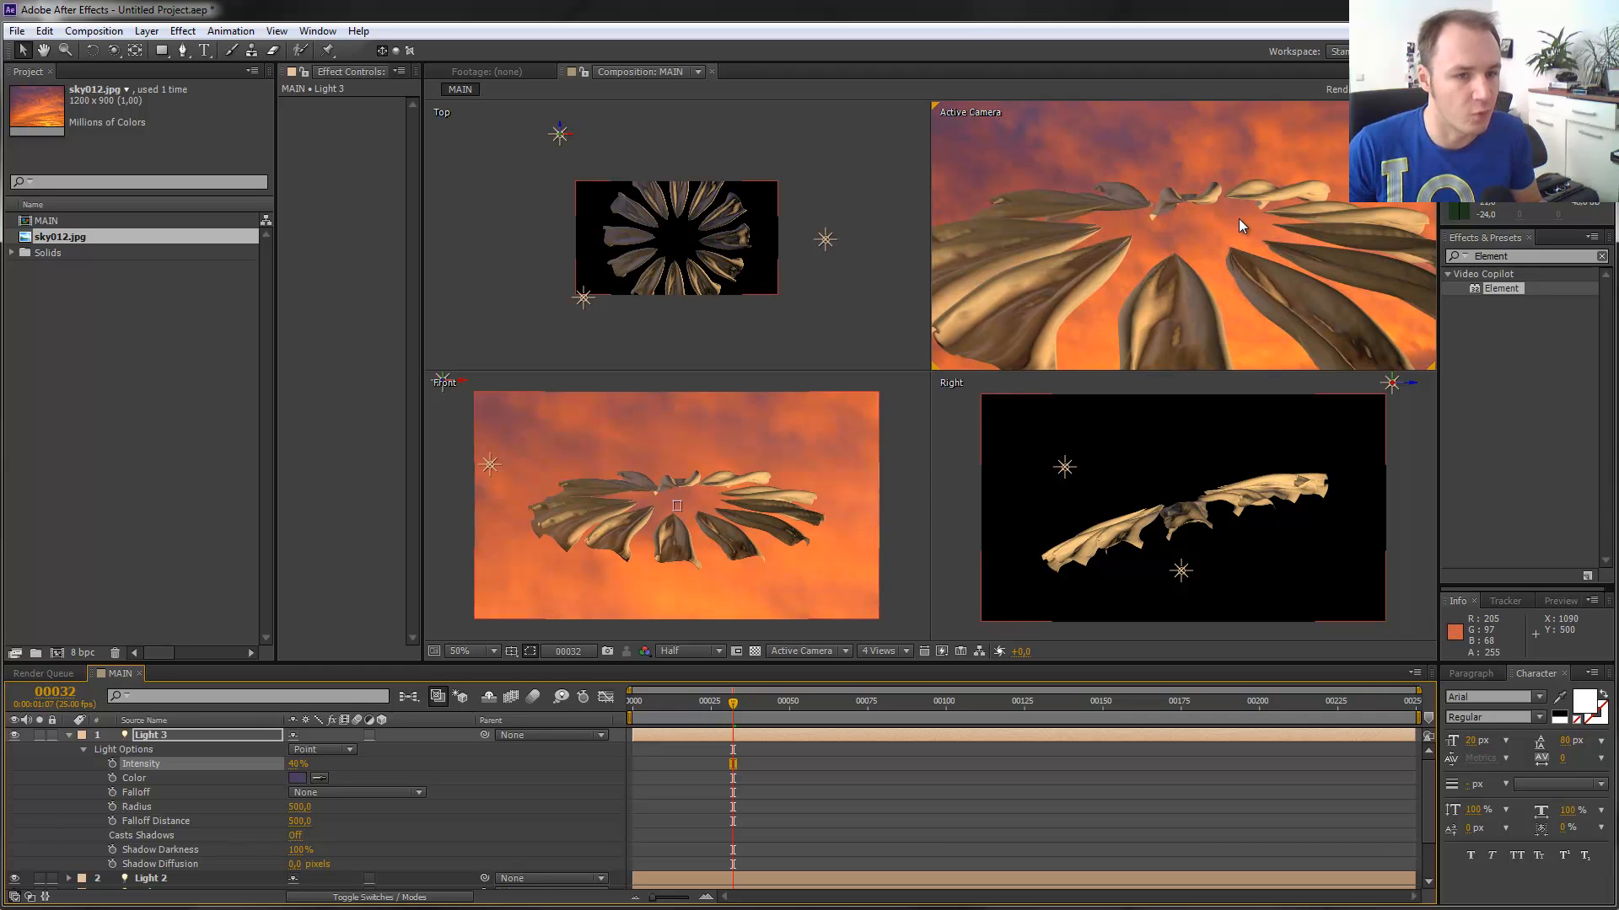
scroll(1241, 226, "down", 2)
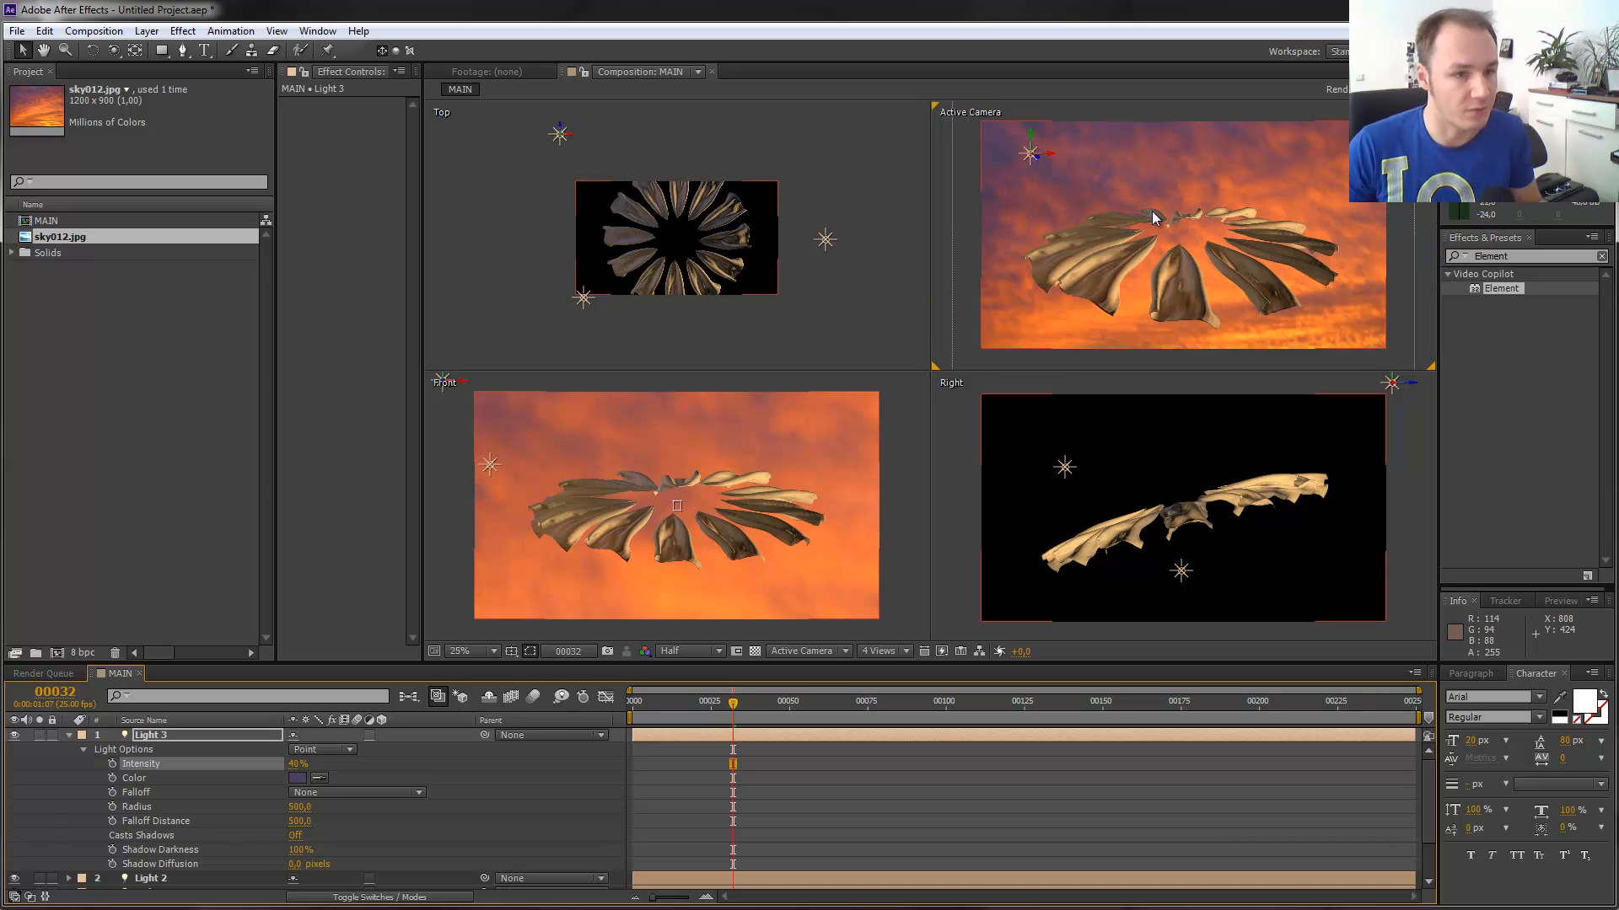
left_click(295, 777)
left_click(732, 505)
left_click(974, 375)
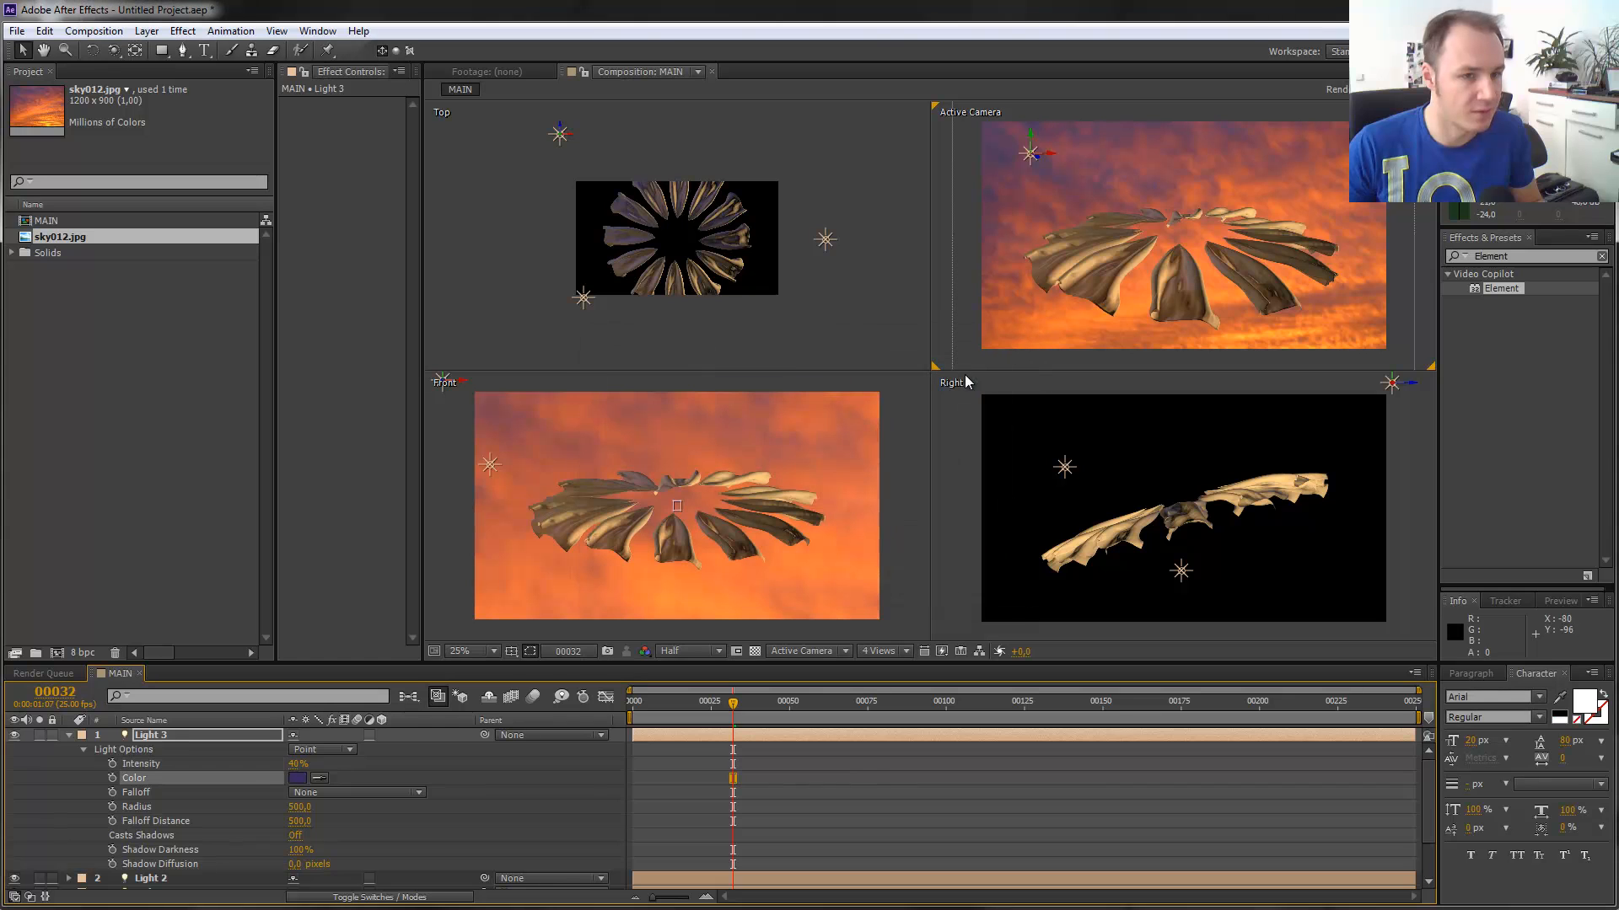
scroll(342, 844, "down", 3)
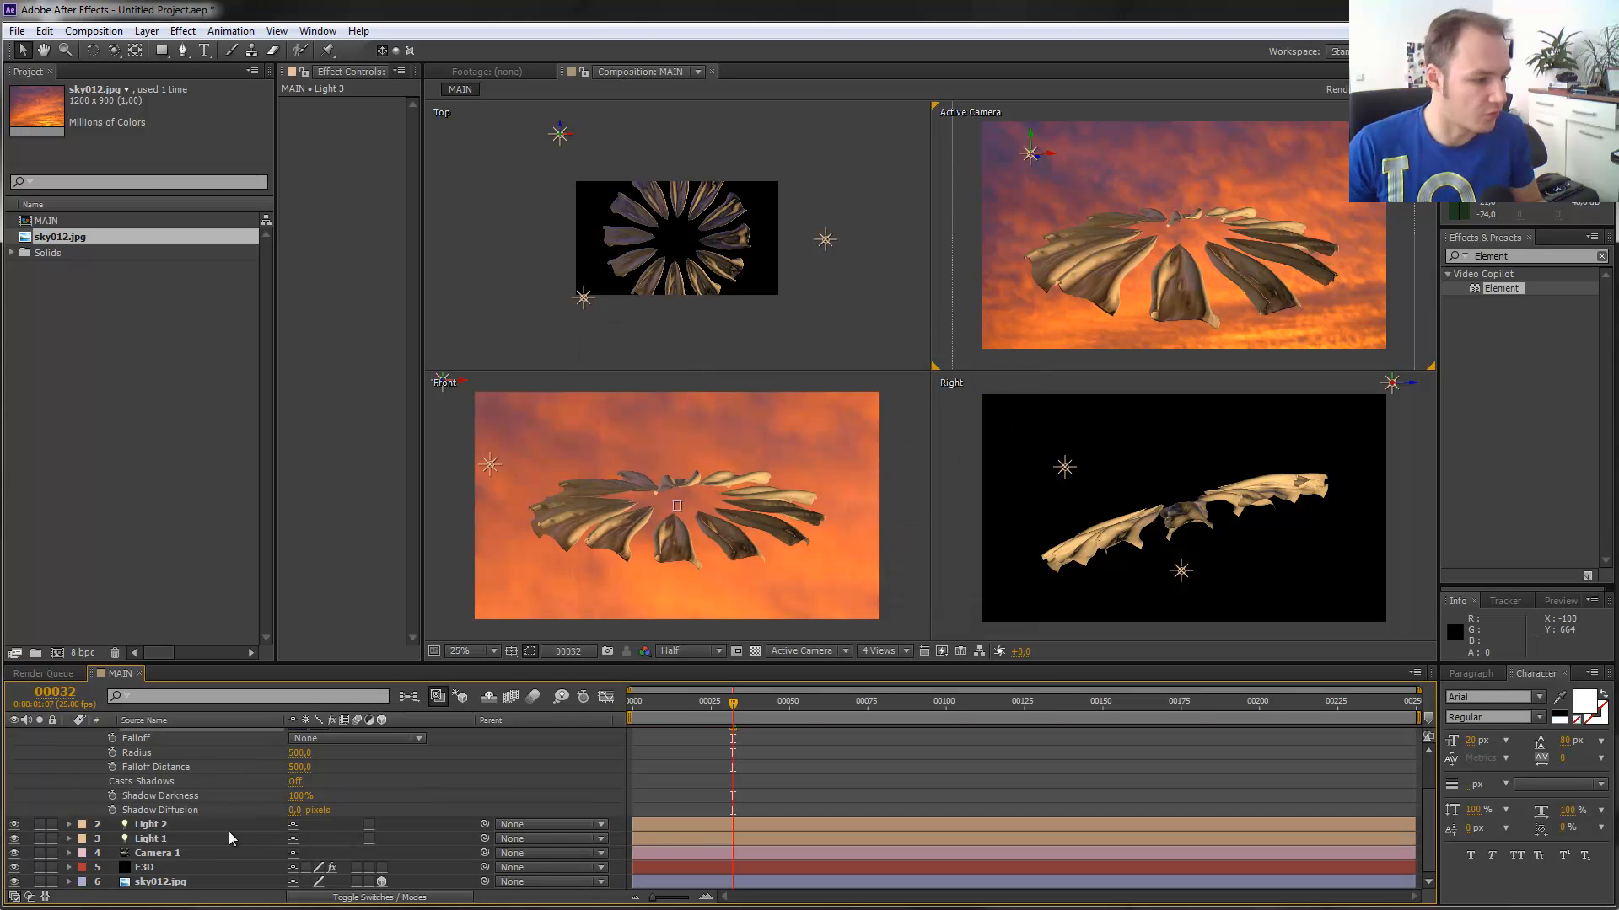
Change Light 1's colour to a redder, more saturated orange (FE7828) and check it on the cloth ring.
left_click(206, 841)
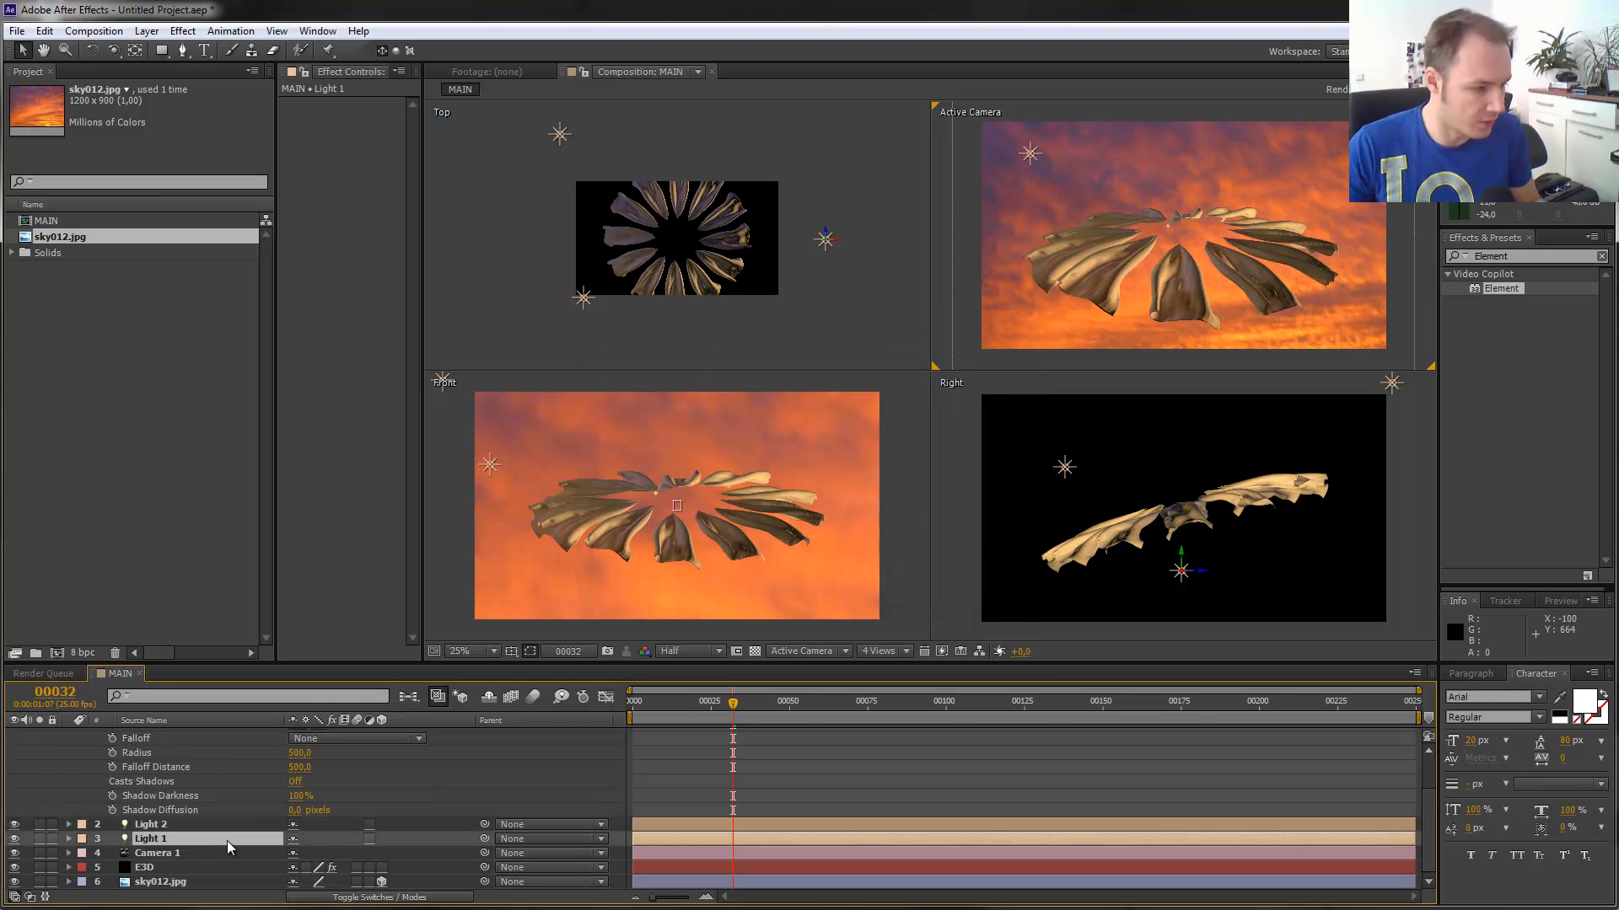
key("a")
key("a")
left_click(298, 882)
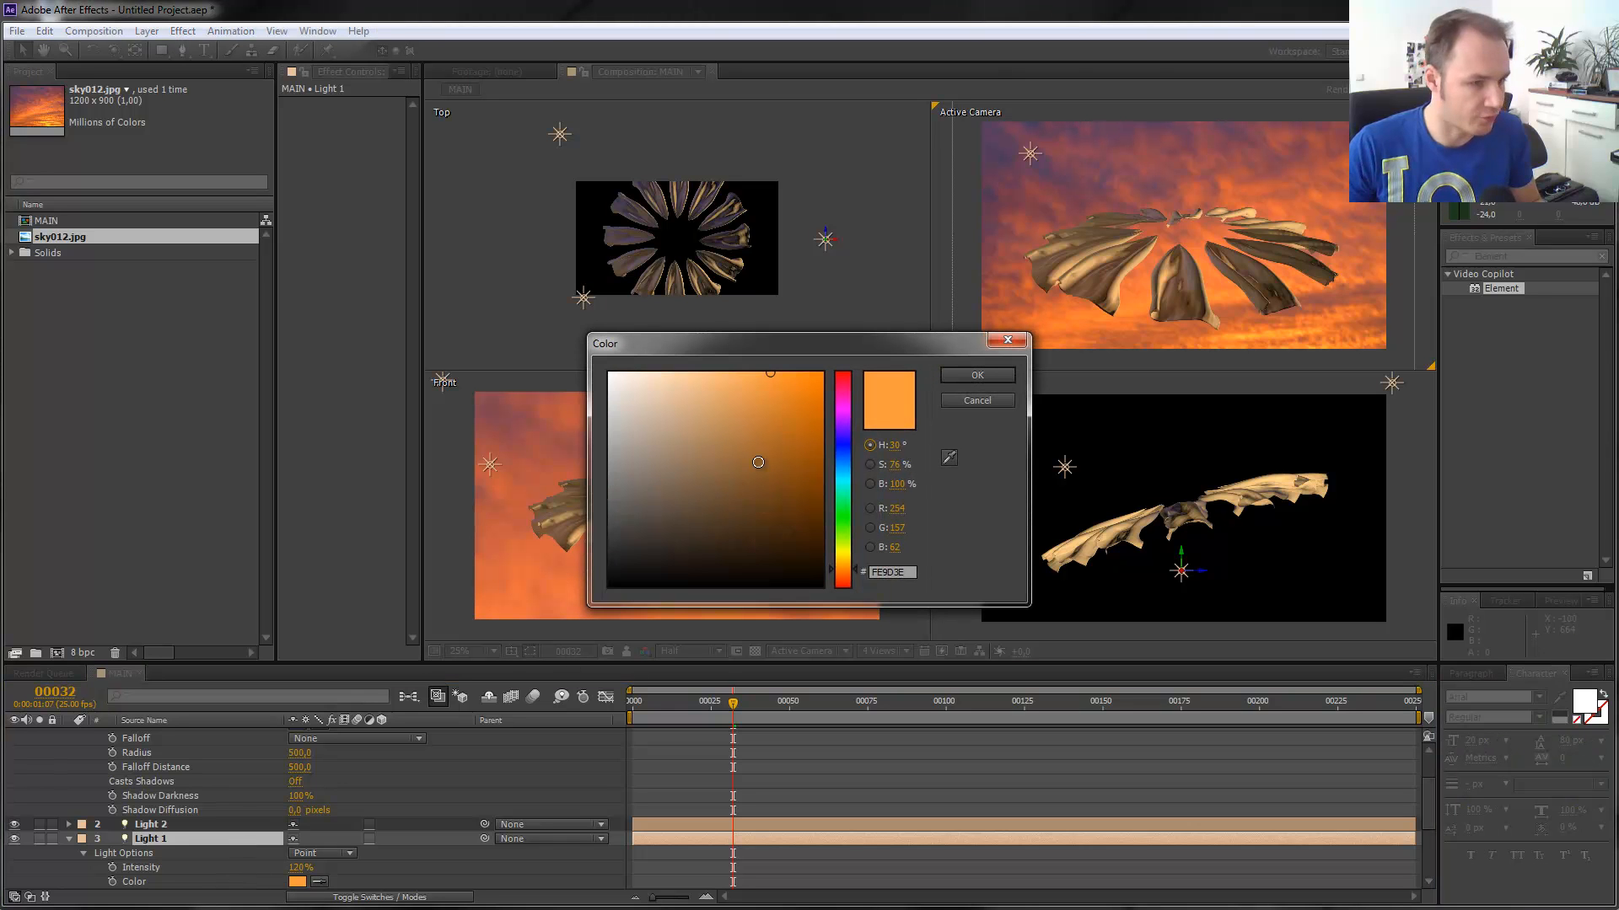
left_click_drag(857, 569, 857, 573)
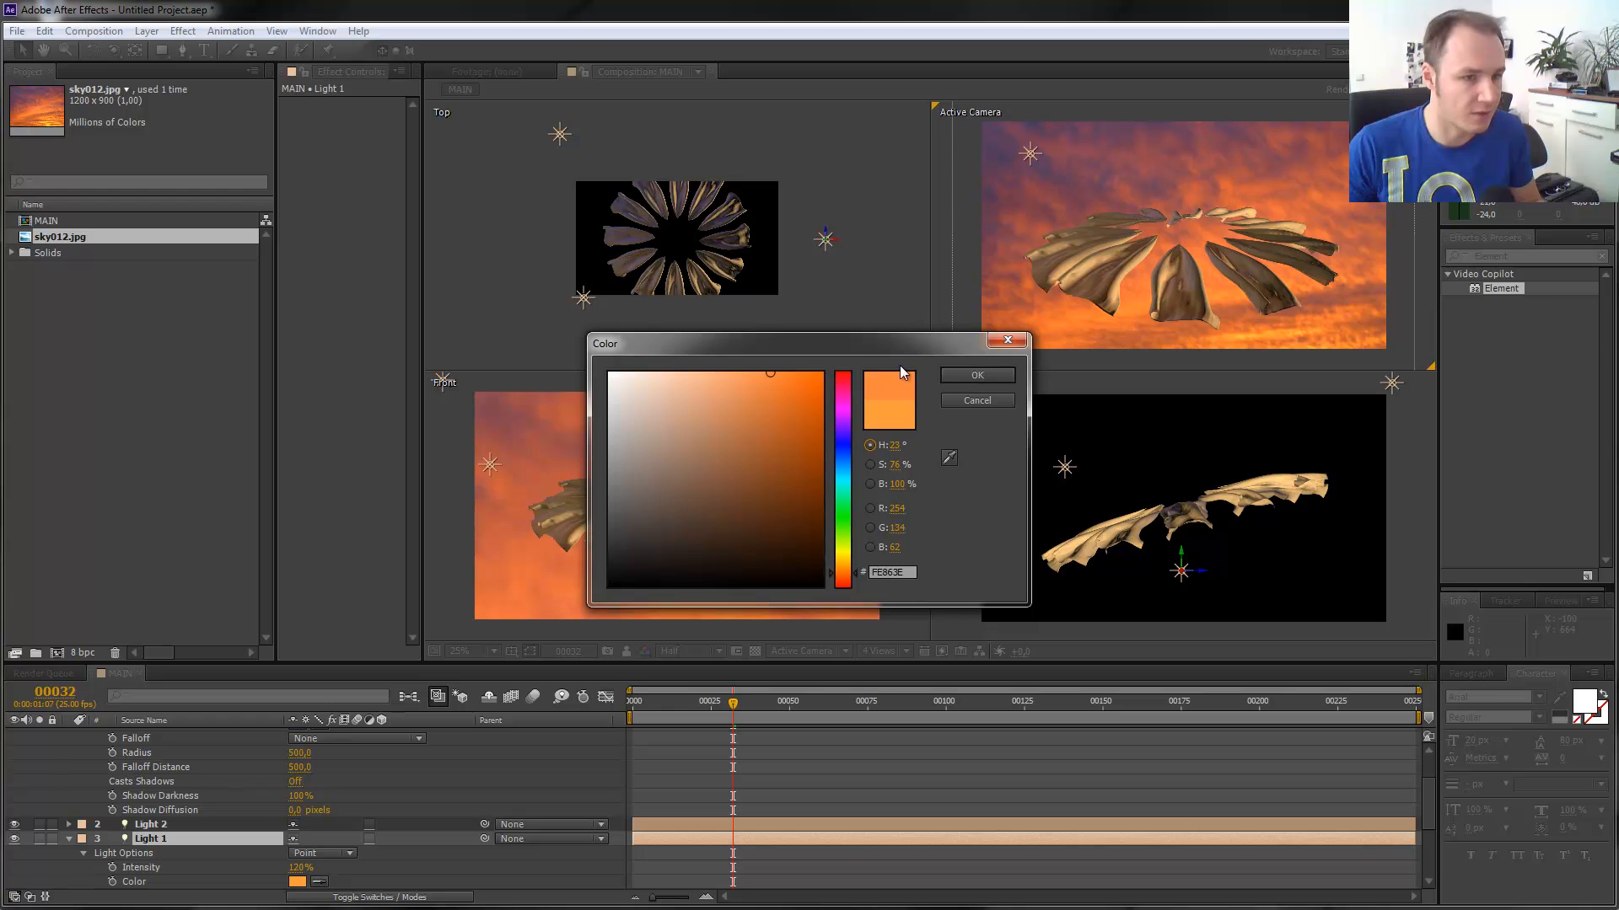
left_click(792, 373)
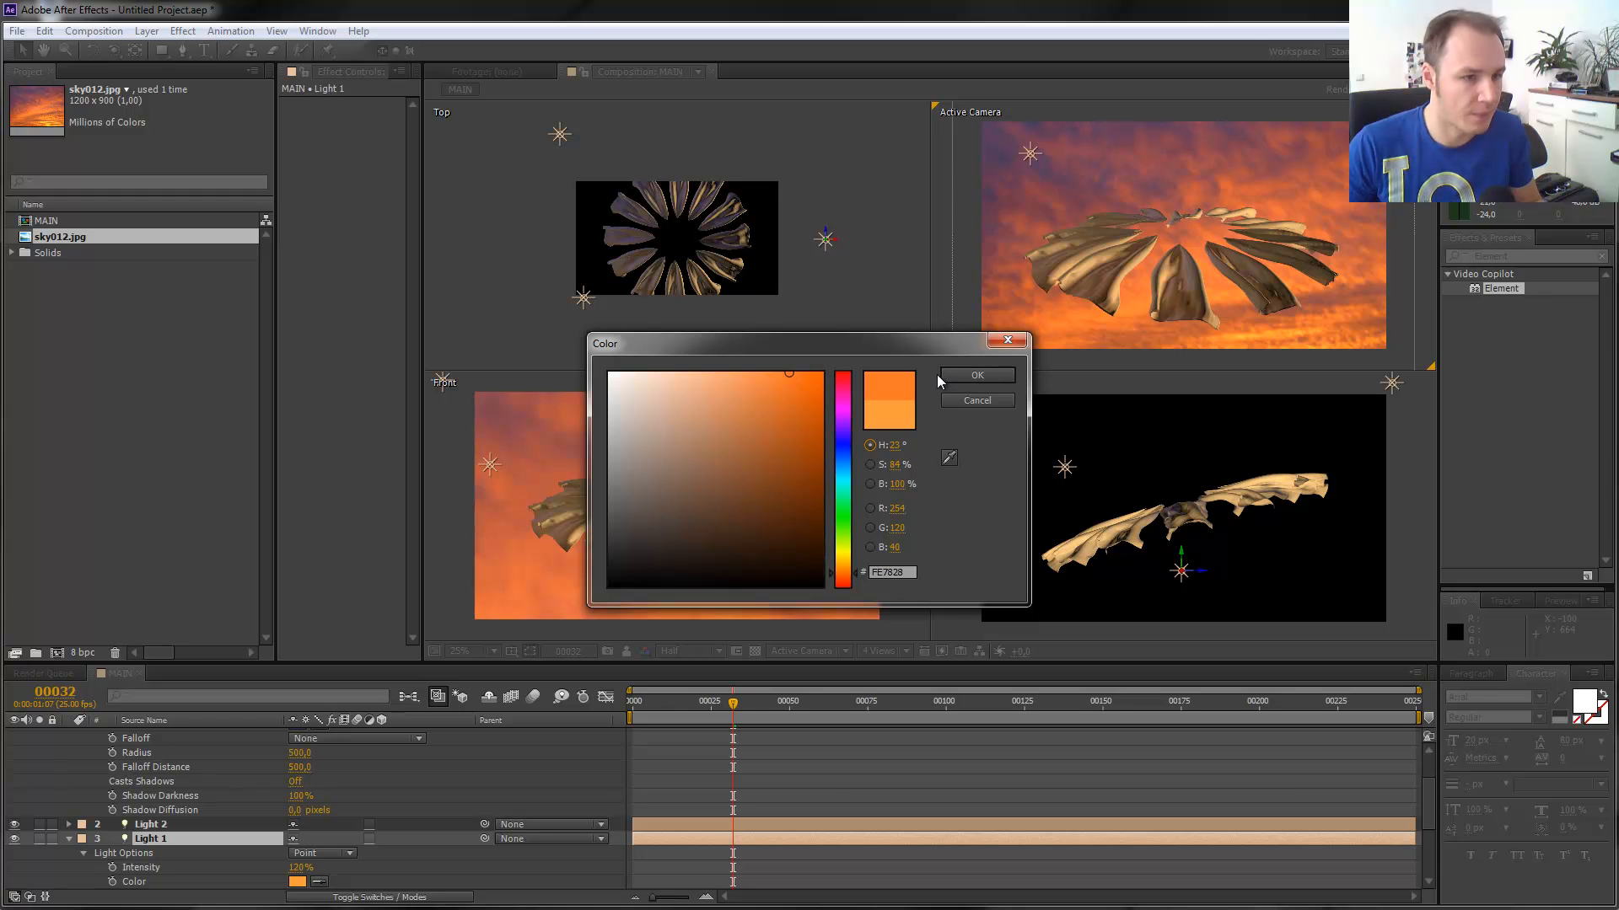
left_click(957, 376)
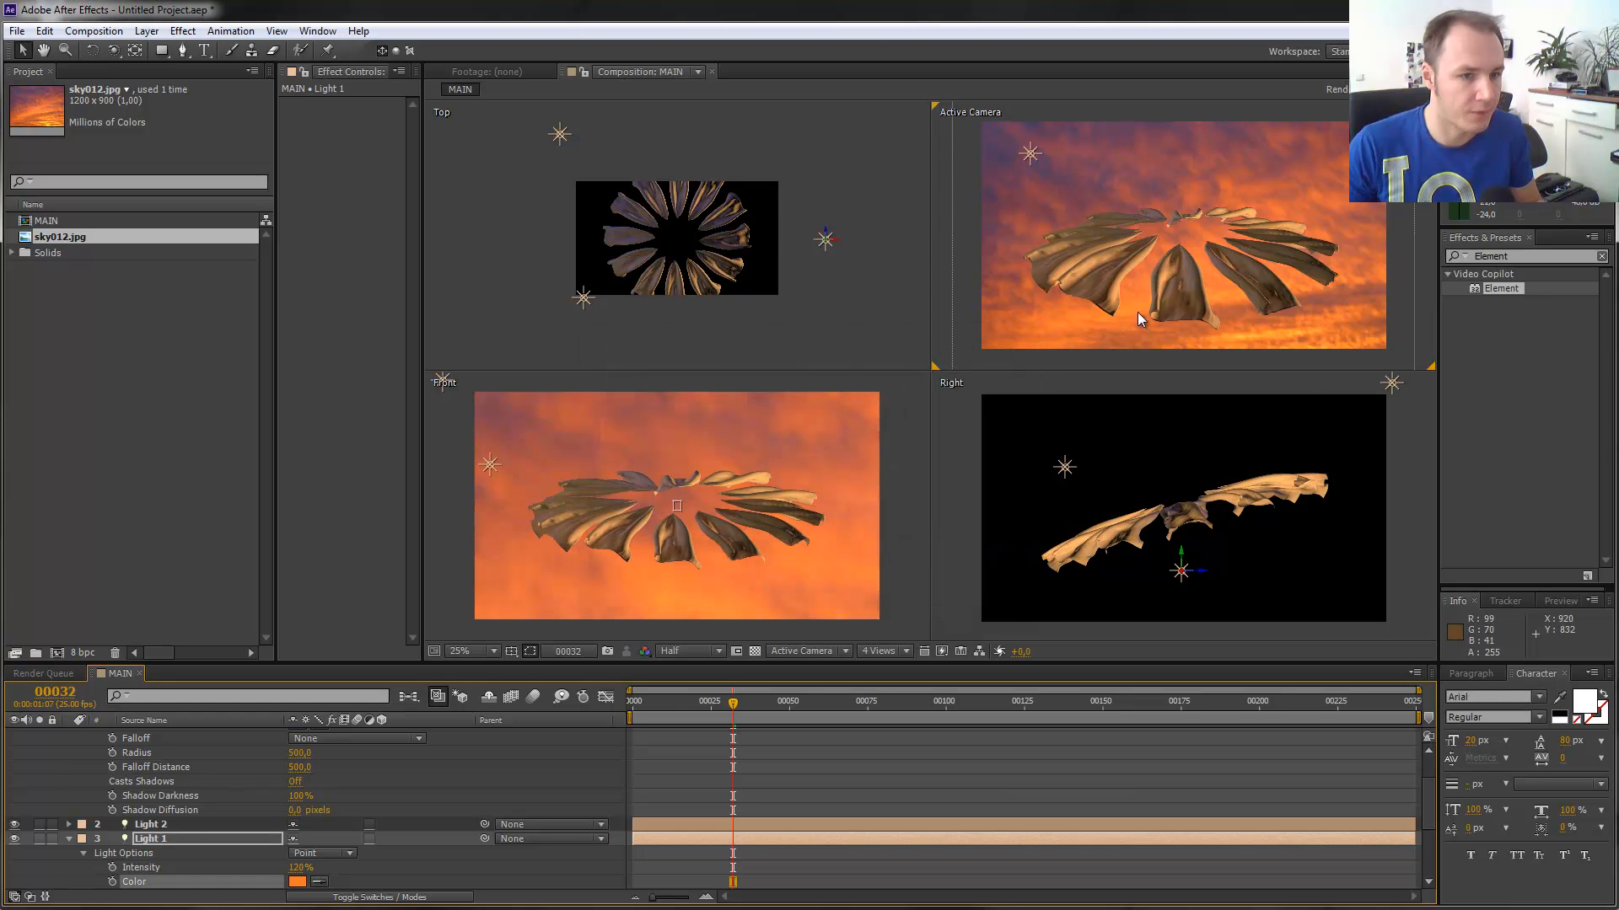
scroll(1173, 243, "up", 2)
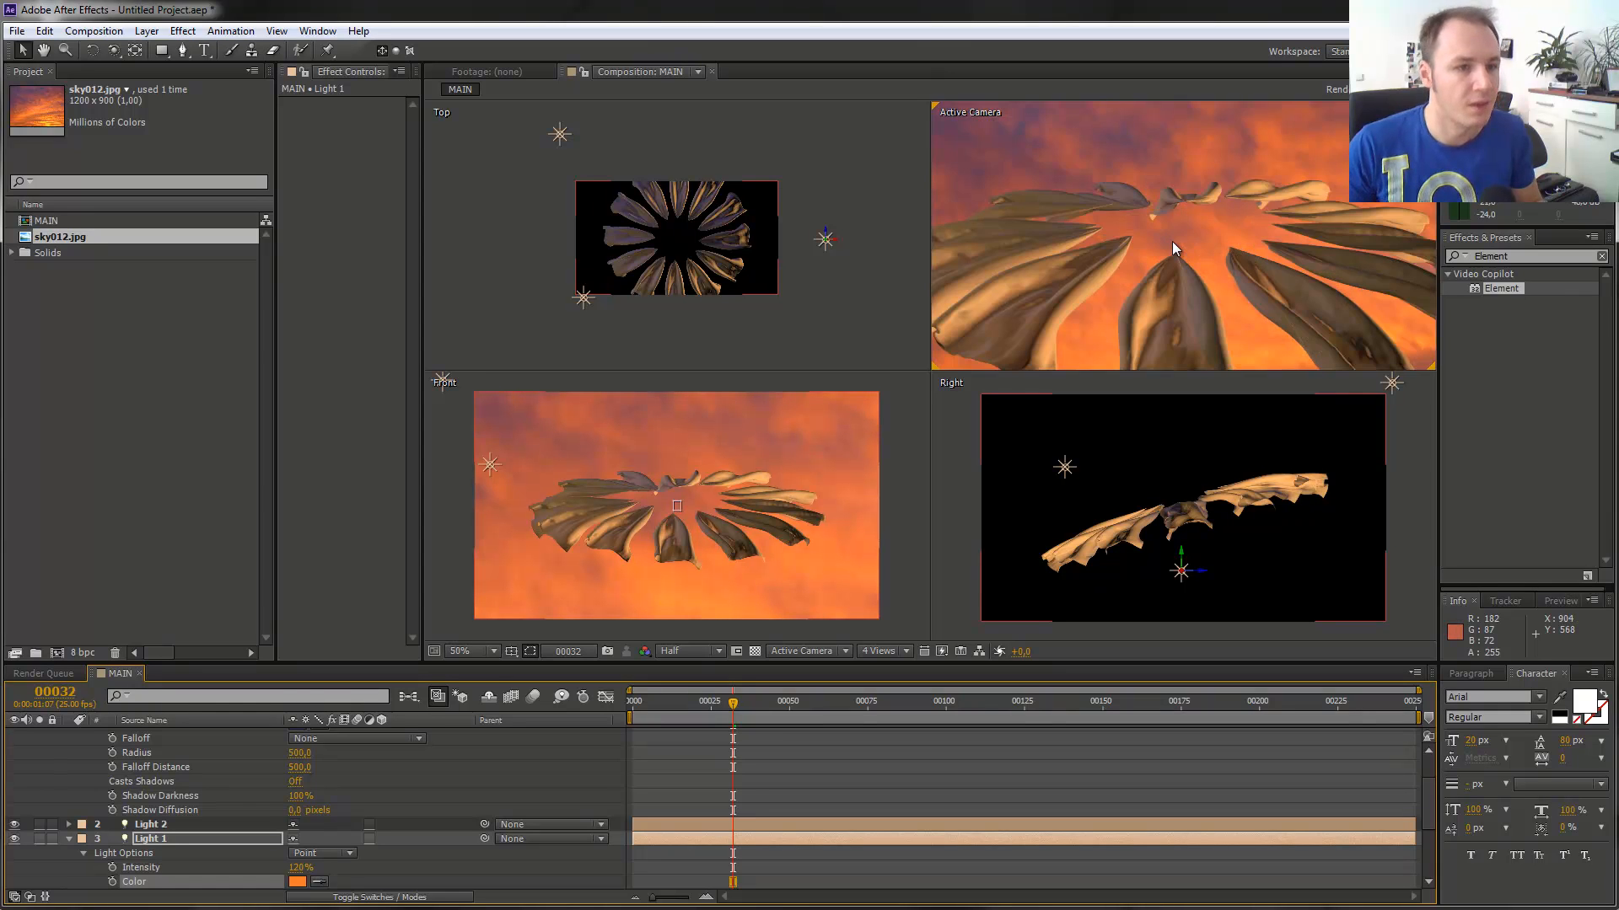
scroll(1172, 241, "down", 2)
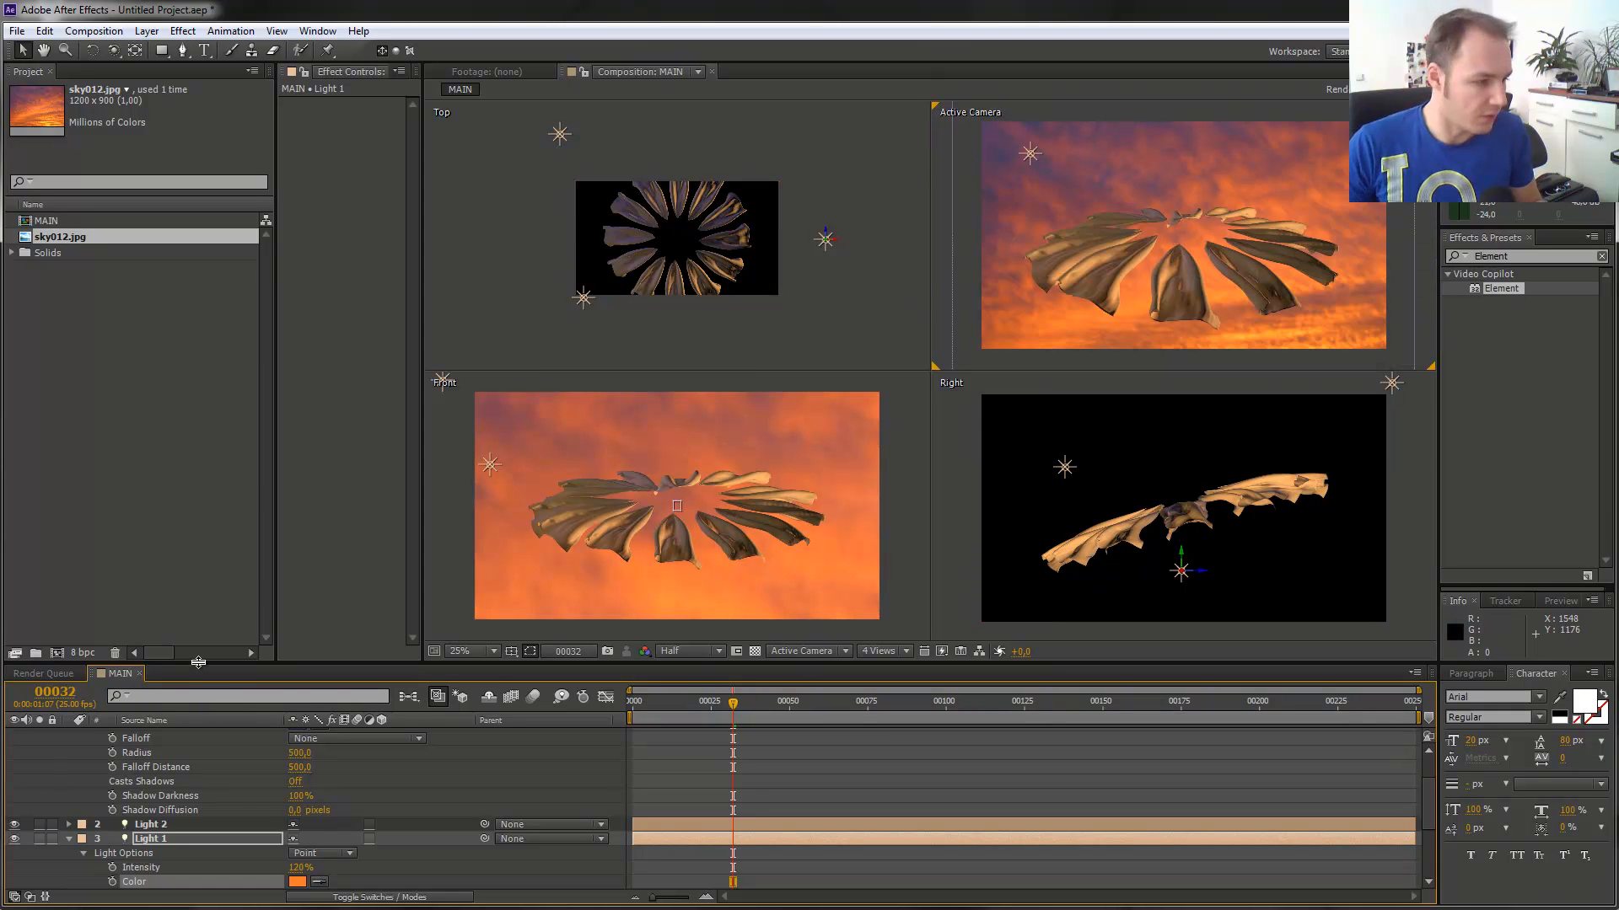
Enlarge the timeline area, scrub the animation to frame 221 and collapse the properties of Light 3 and Light 1.
left_click_drag(198, 663, 229, 526)
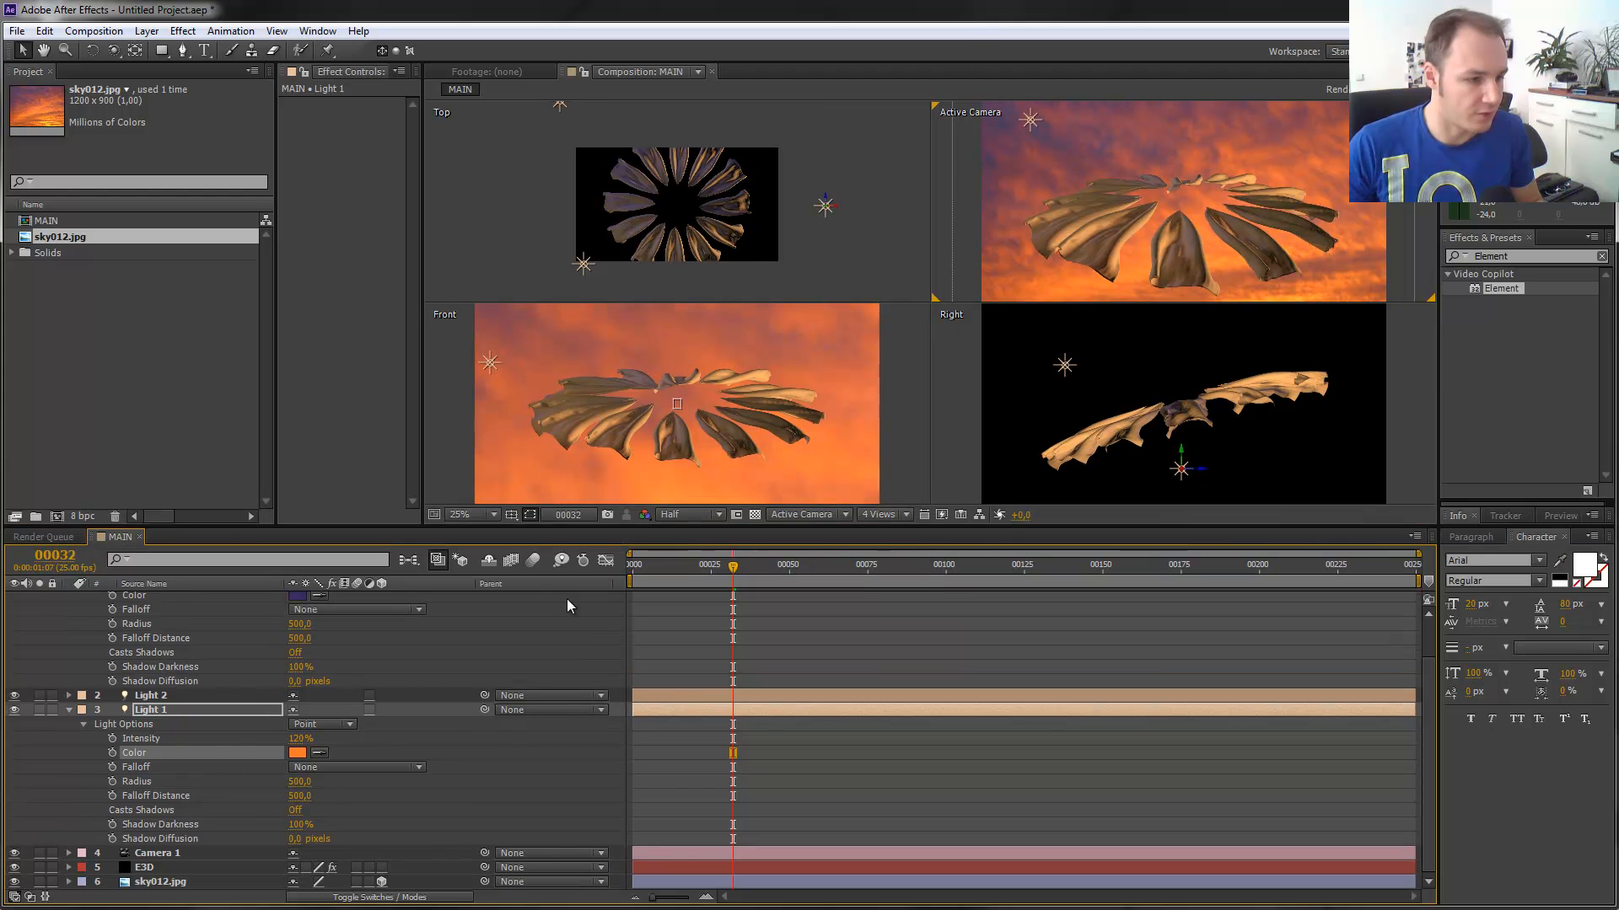
left_click(678, 569)
left_click_drag(676, 569, 1324, 577)
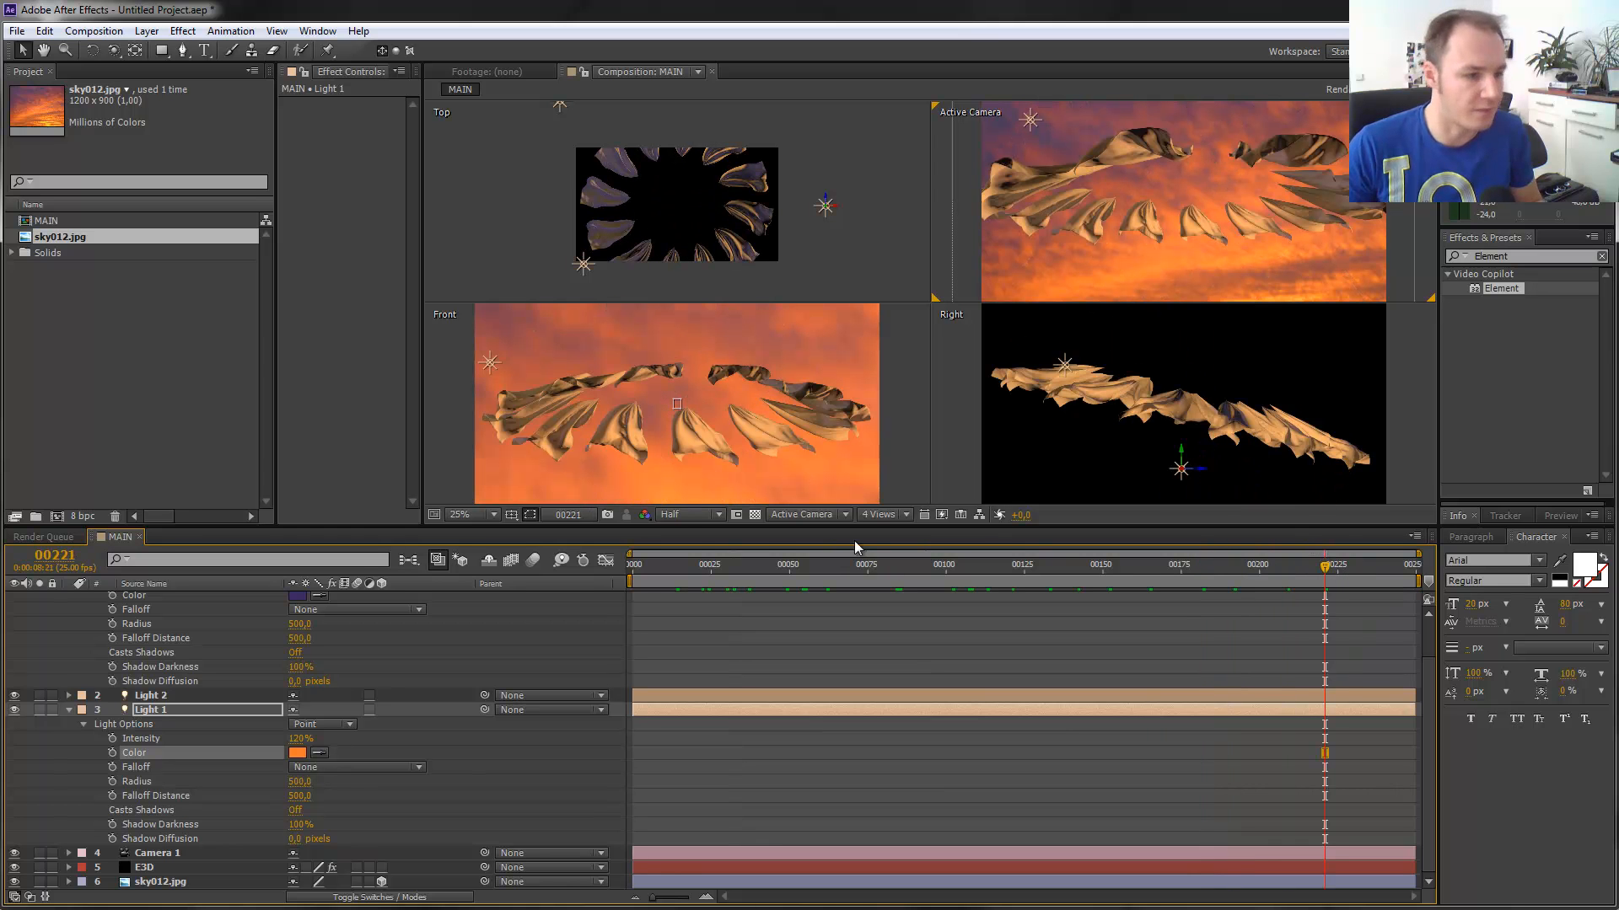
scroll(77, 627, "up", 2)
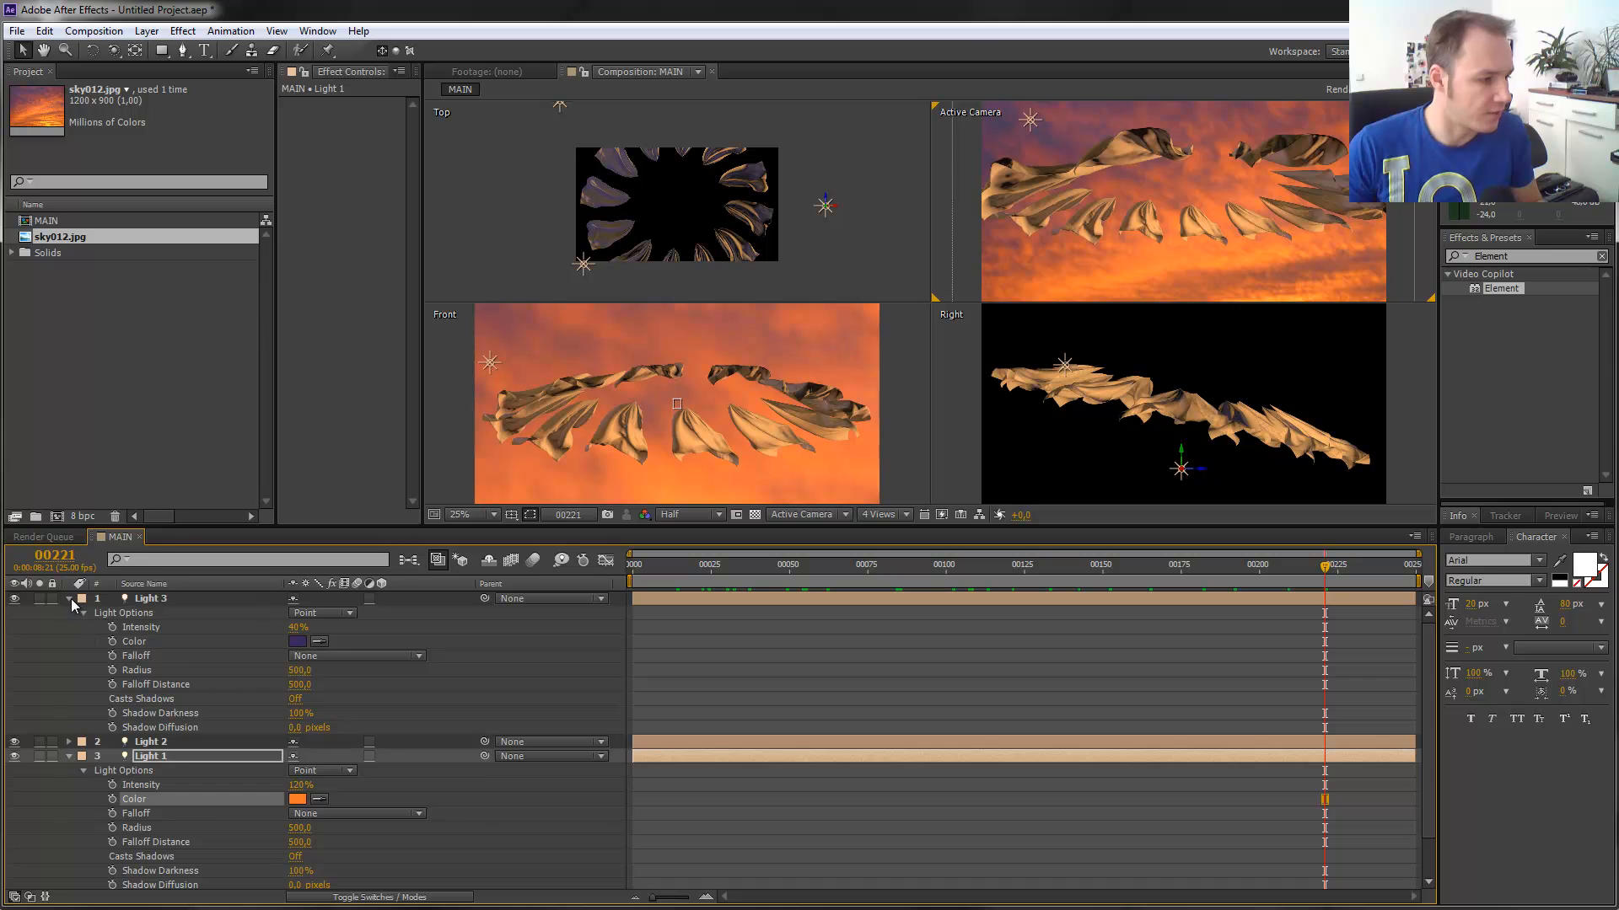
left_click(69, 599)
left_click(70, 628)
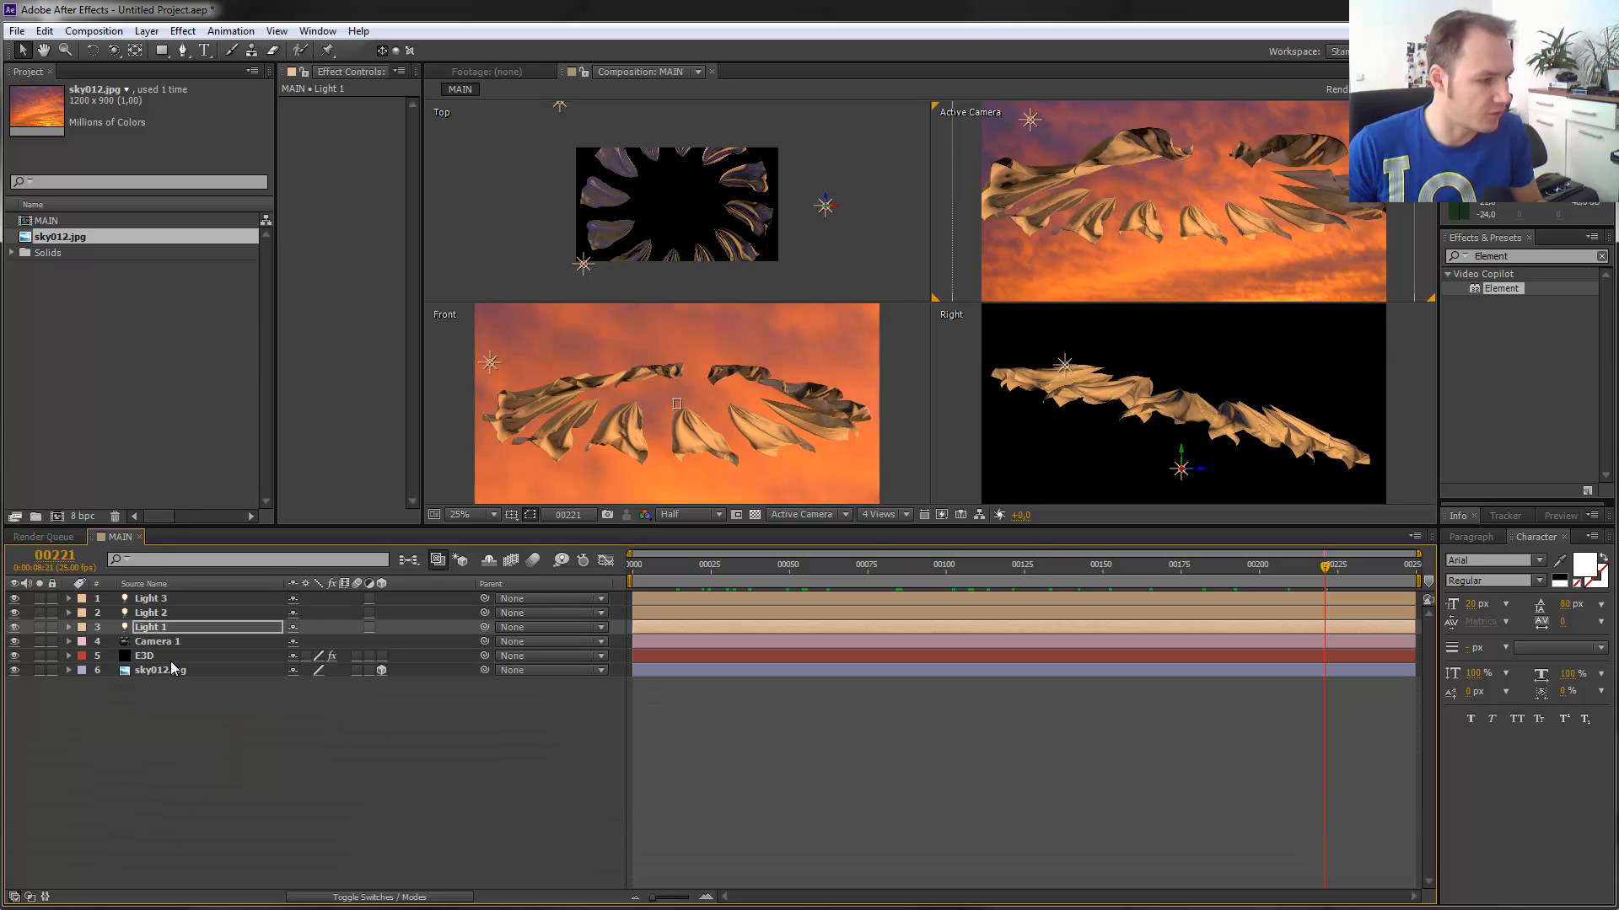
Switch the composition to a single Active Camera view and apply the Curves effect to the E3D layer.
left_click(171, 655)
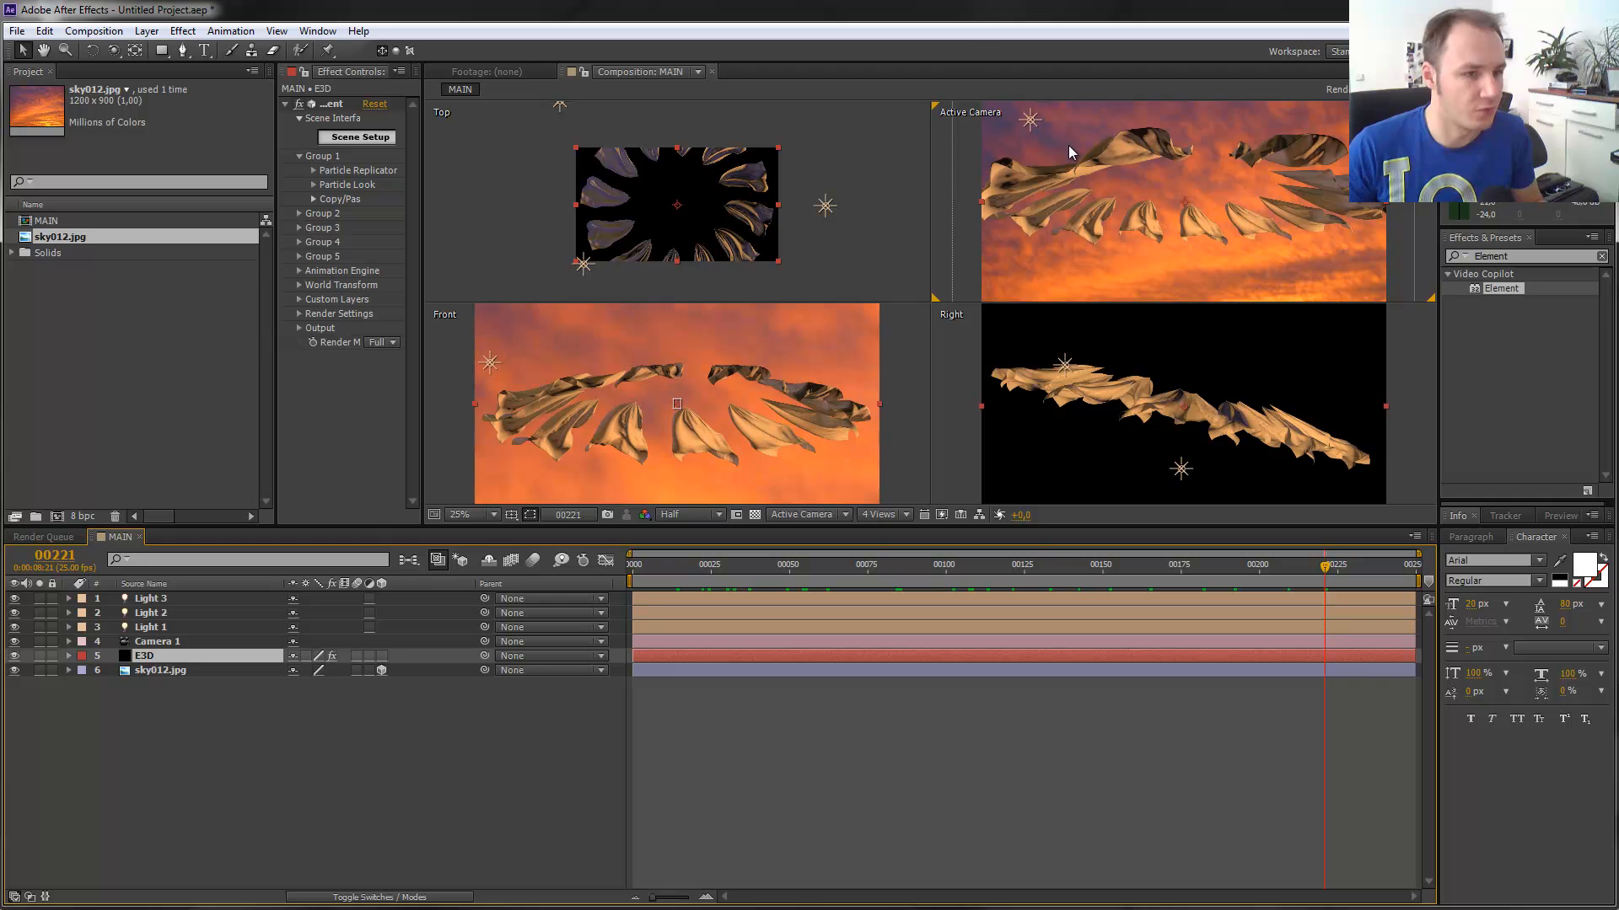
left_click(898, 514)
left_click(894, 534)
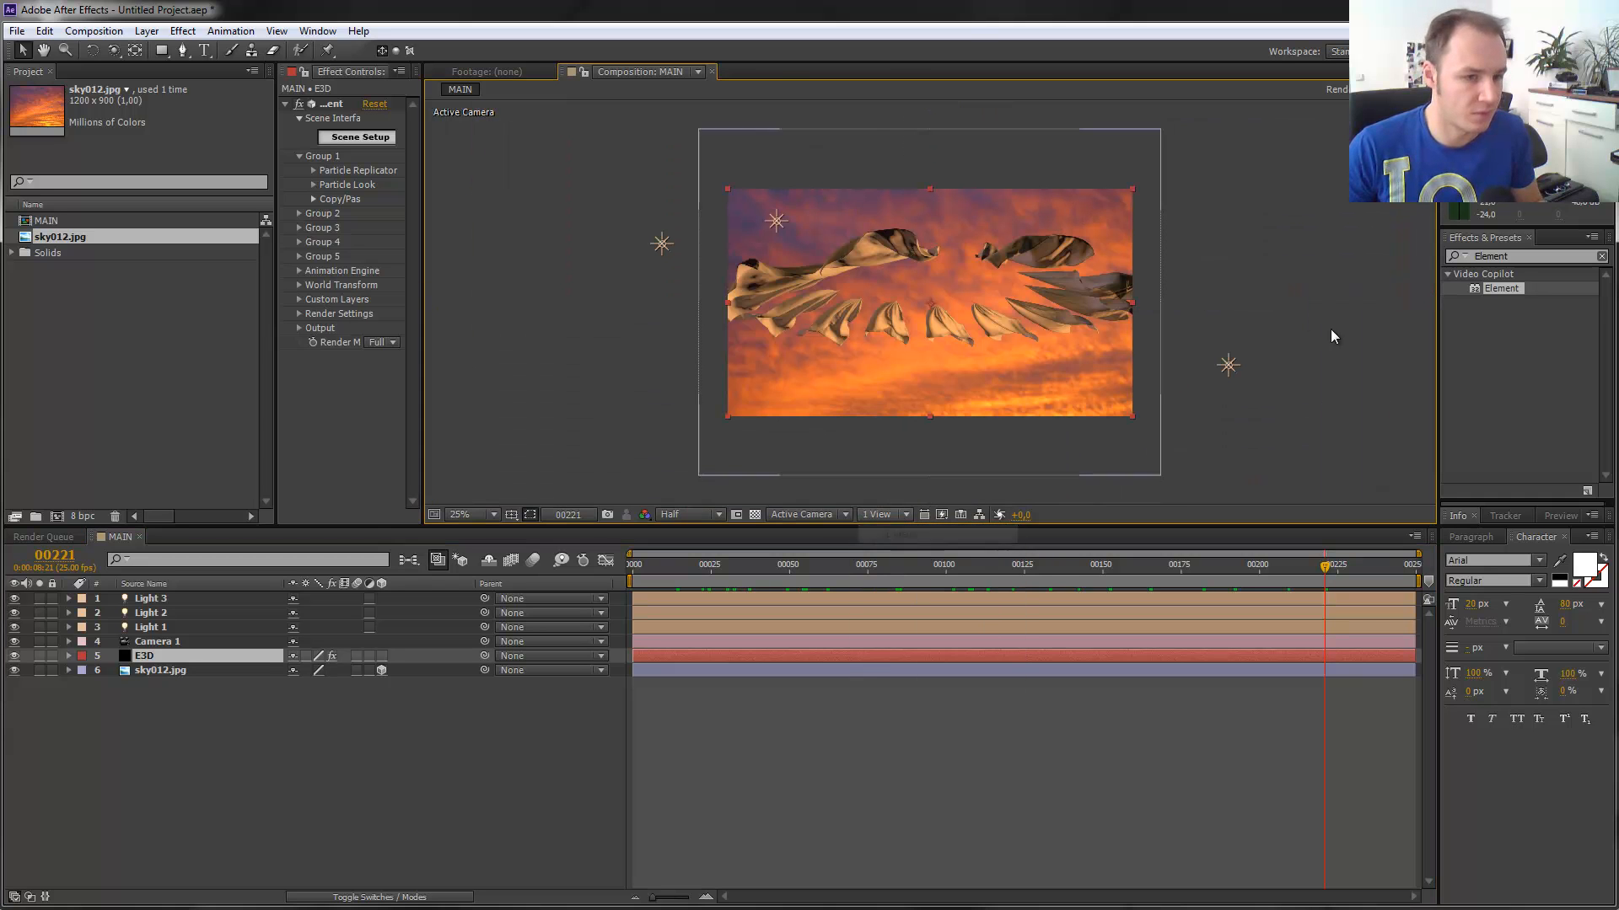
double_click(1514, 257)
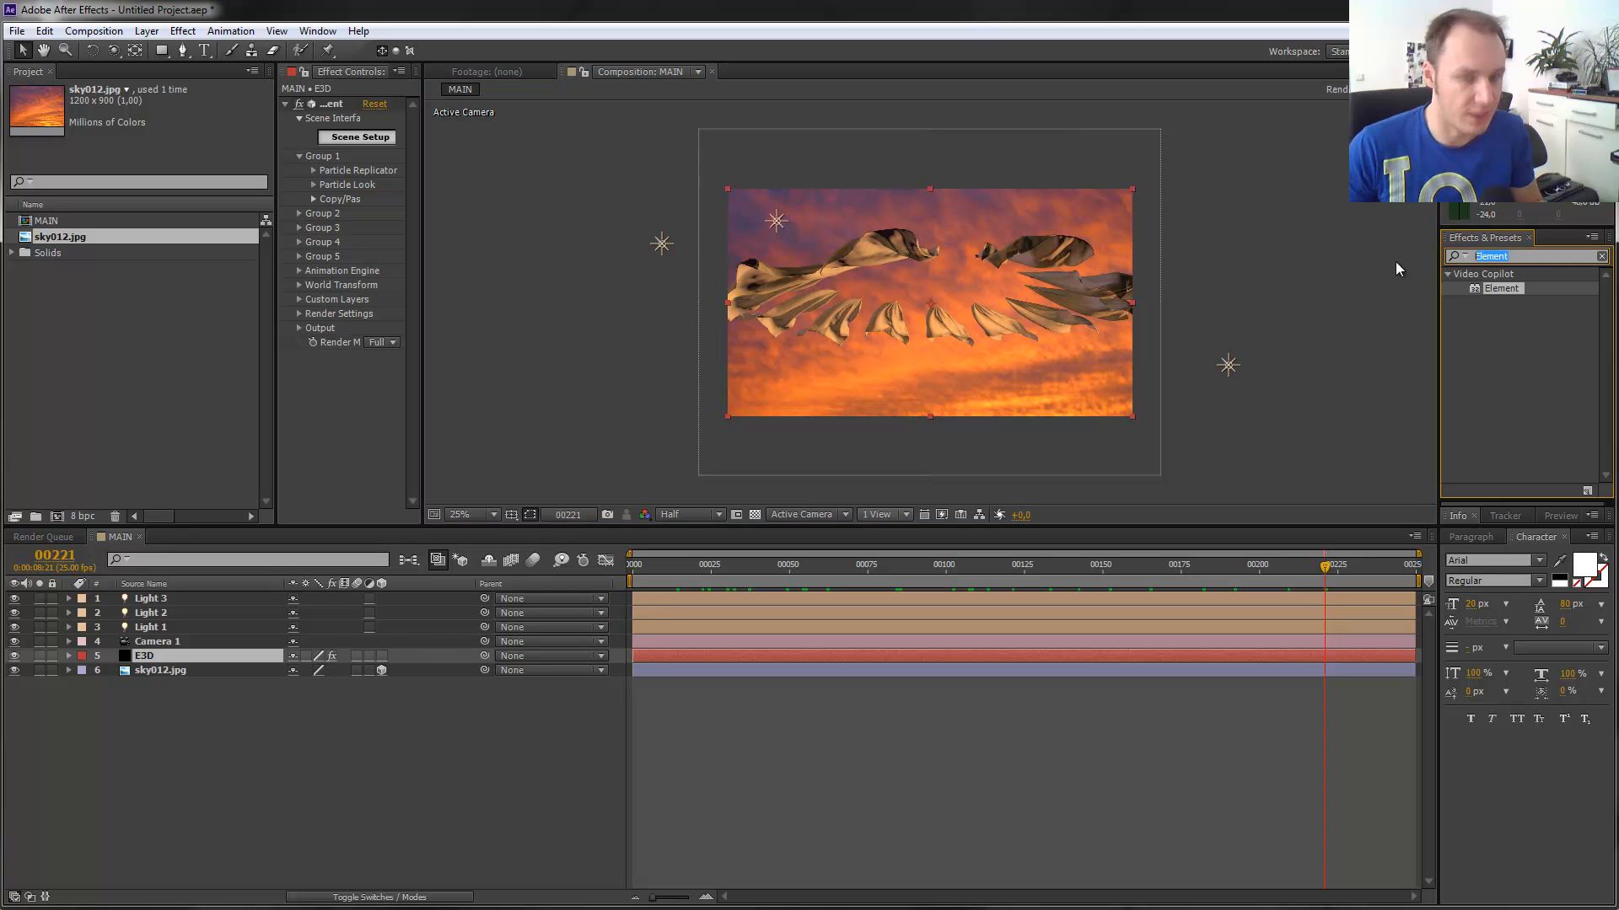
type("cur")
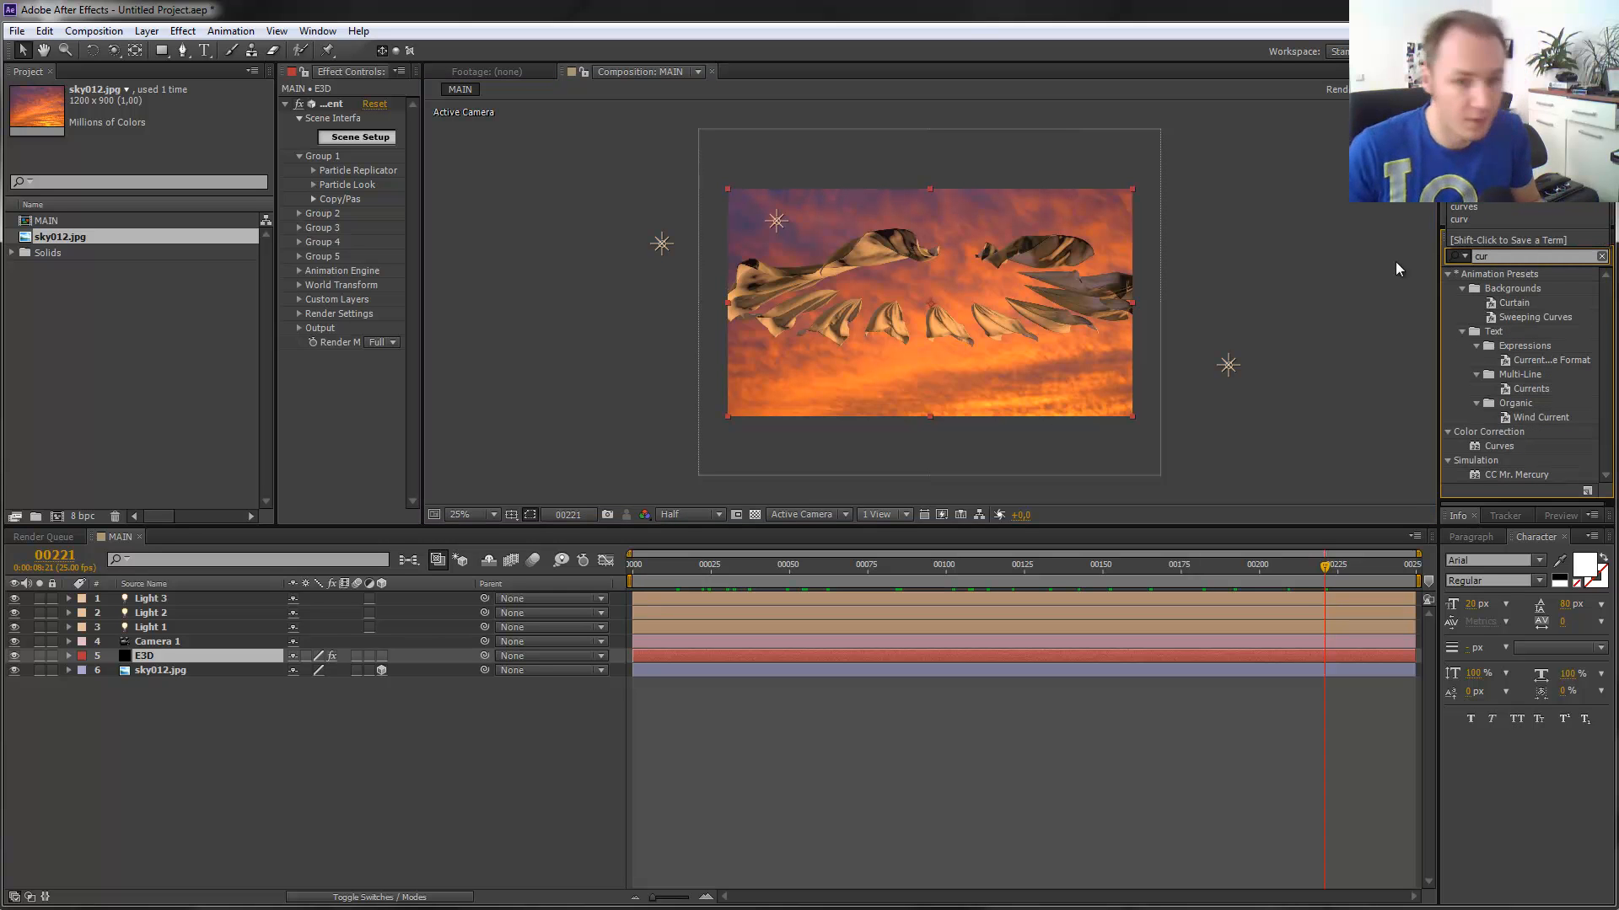
type("ves")
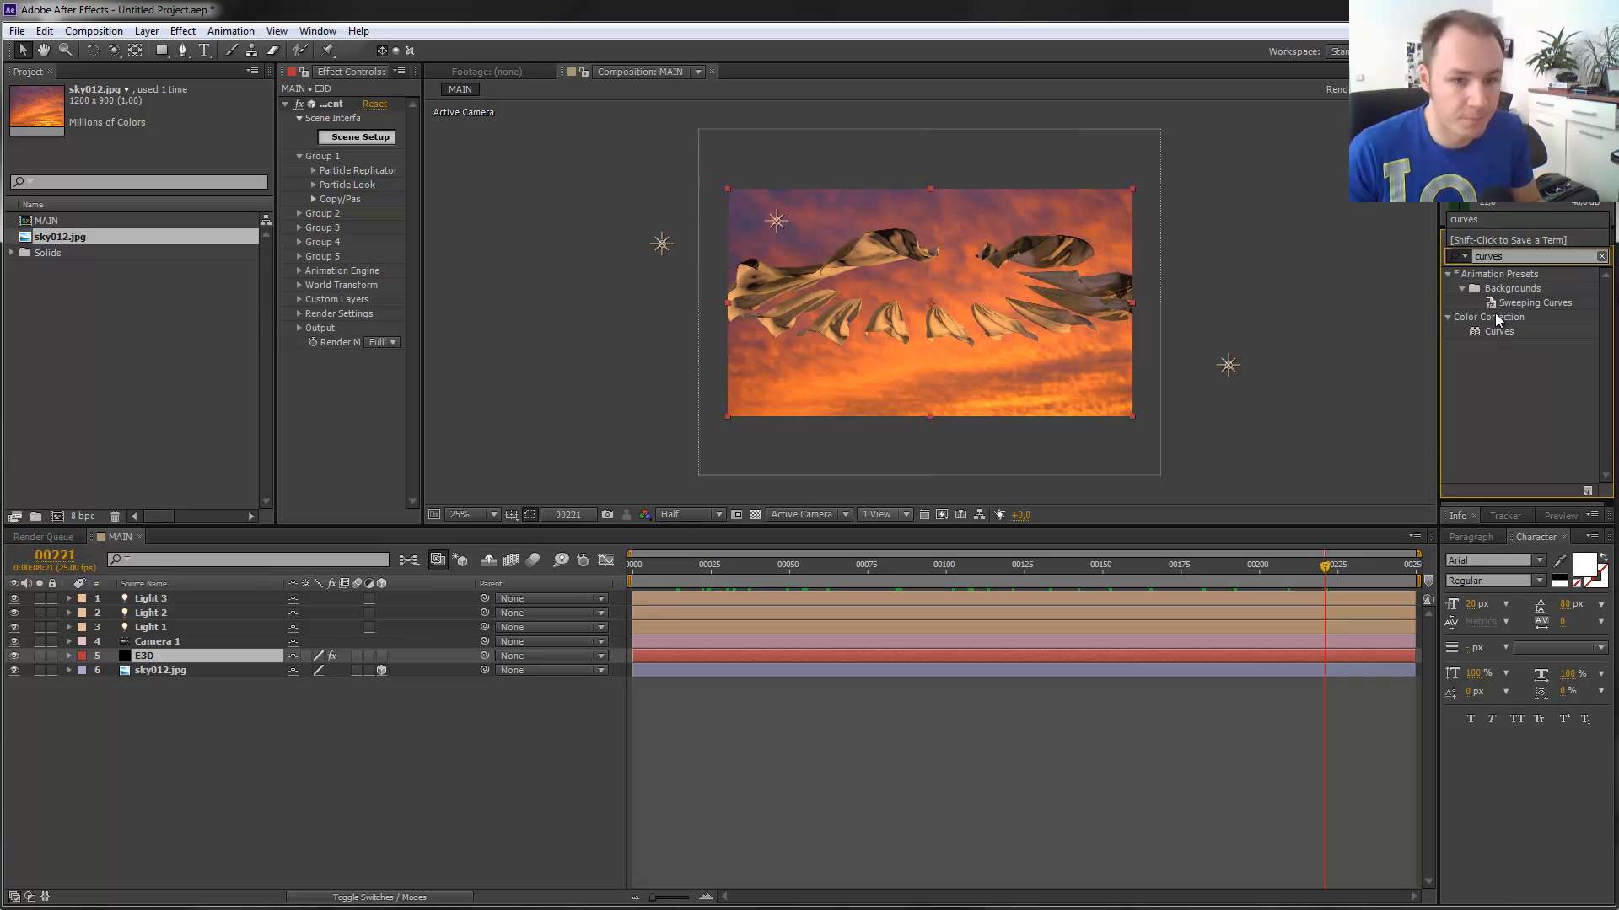
left_click_drag(1497, 332, 772, 393)
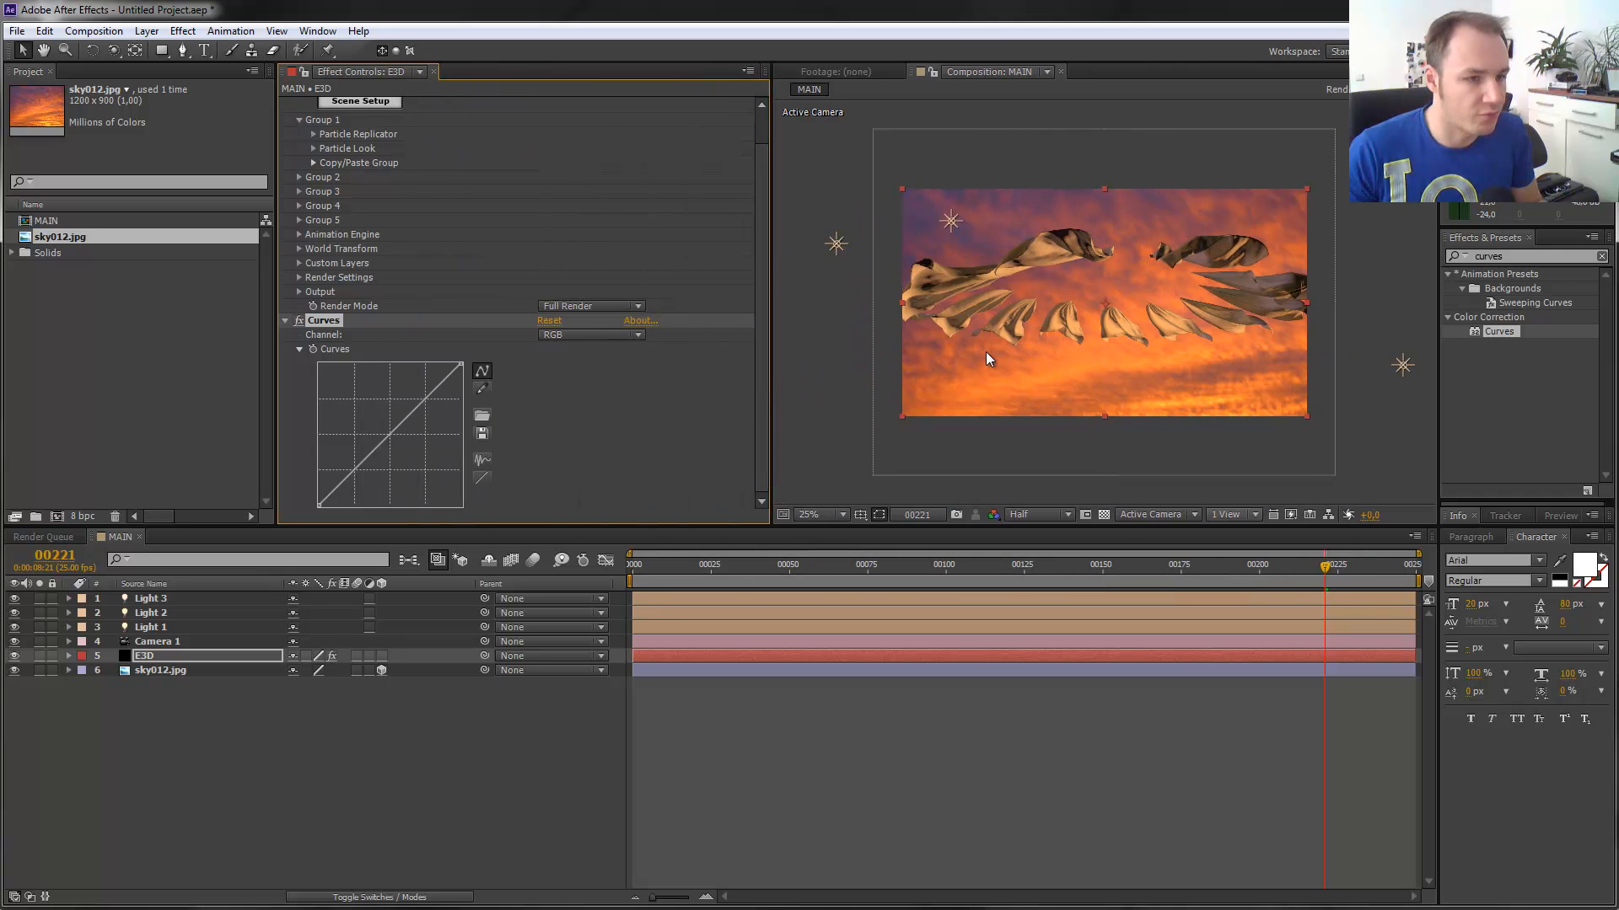
Shape the E3D layer's RGB curve into a gentle S, lifting the highlights and lowering the shadows for more contrast.
scroll(985, 352, "up", 2)
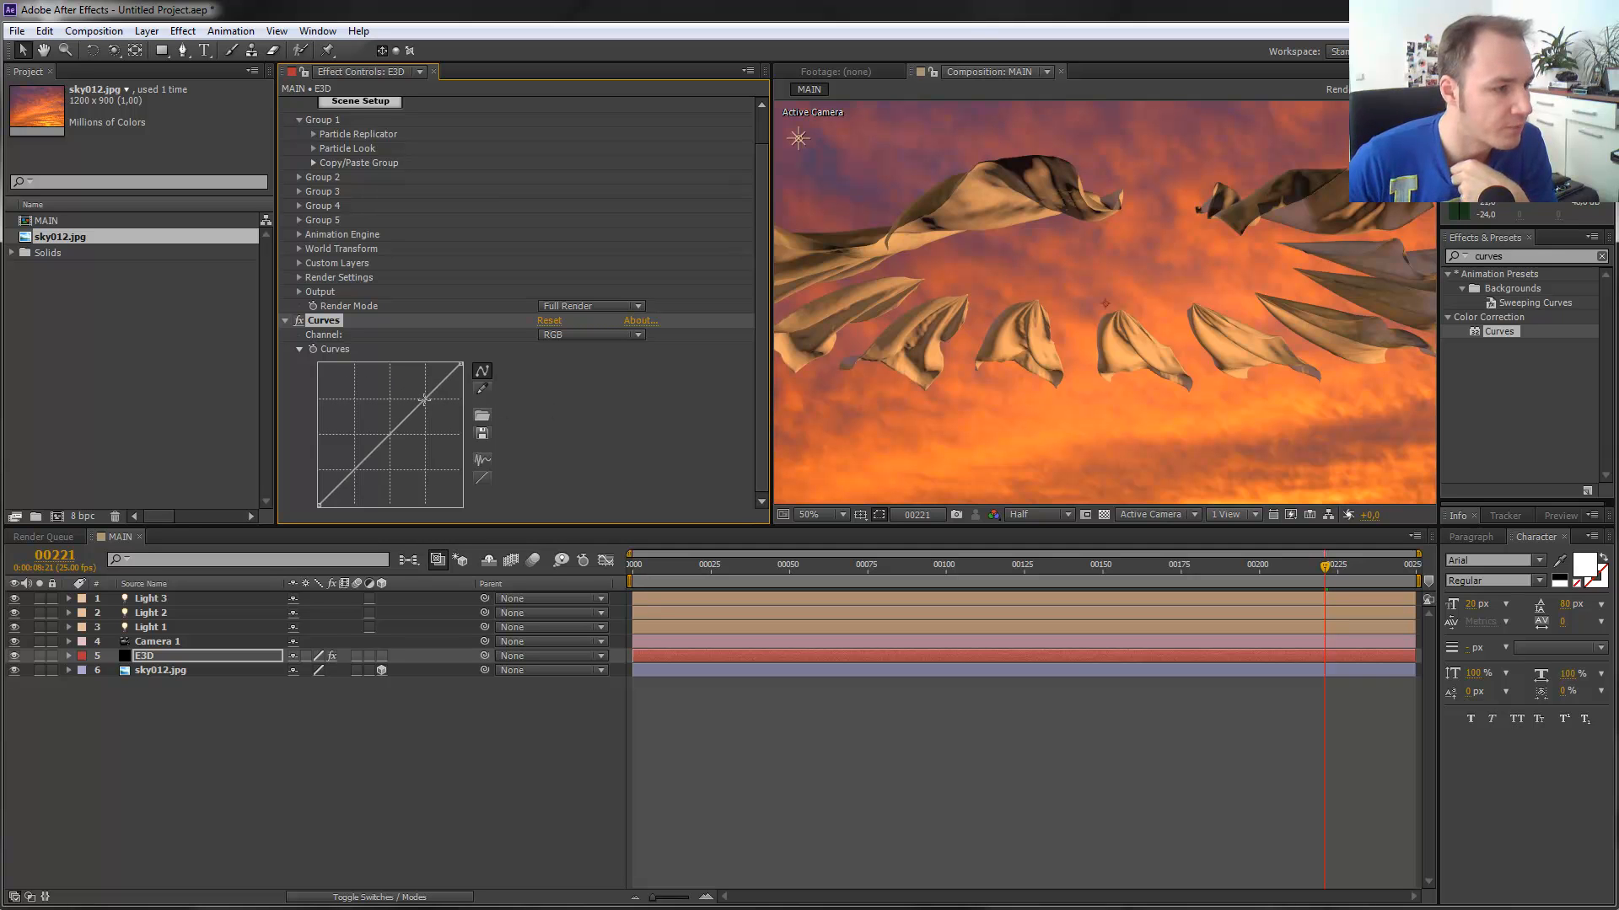
left_click_drag(424, 402, 418, 398)
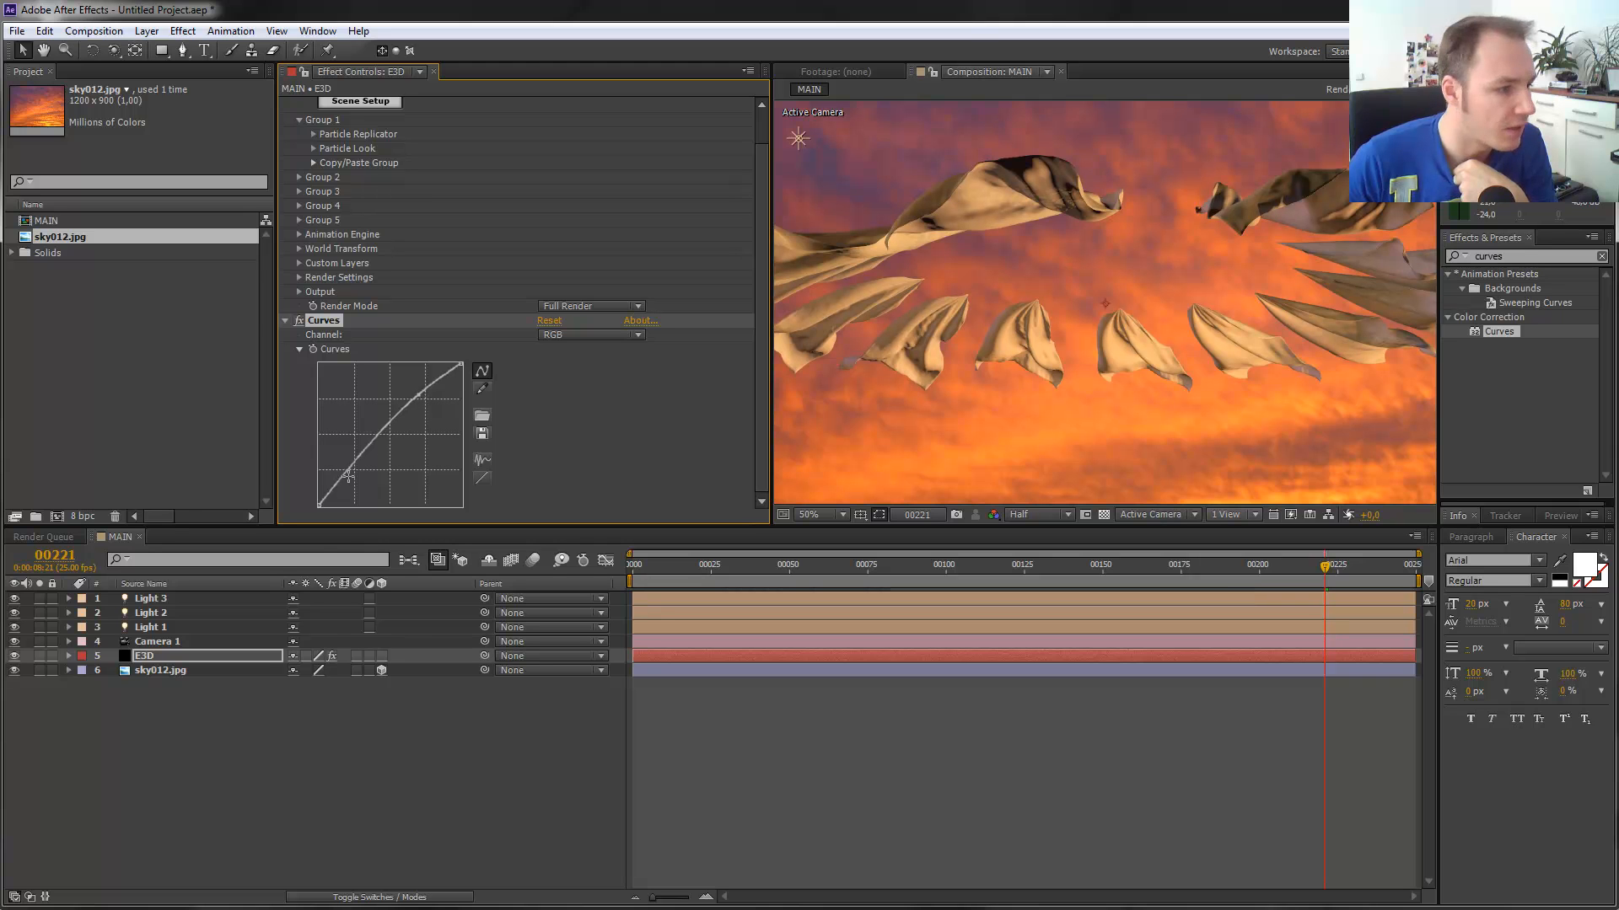
left_click_drag(352, 466, 355, 474)
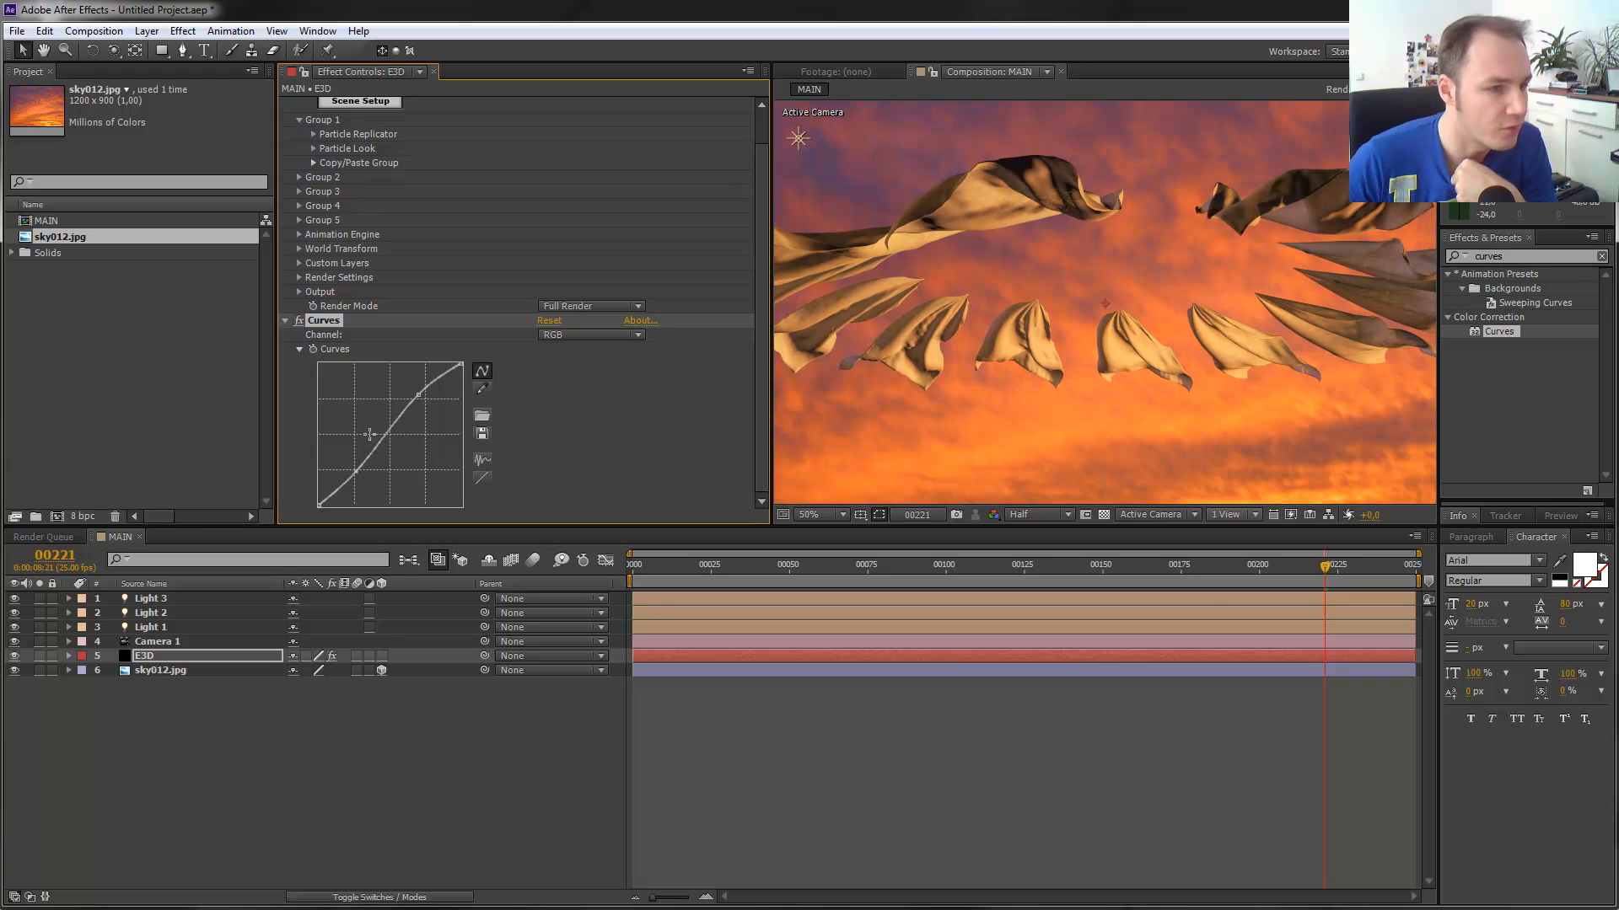
left_click_drag(418, 394, 422, 395)
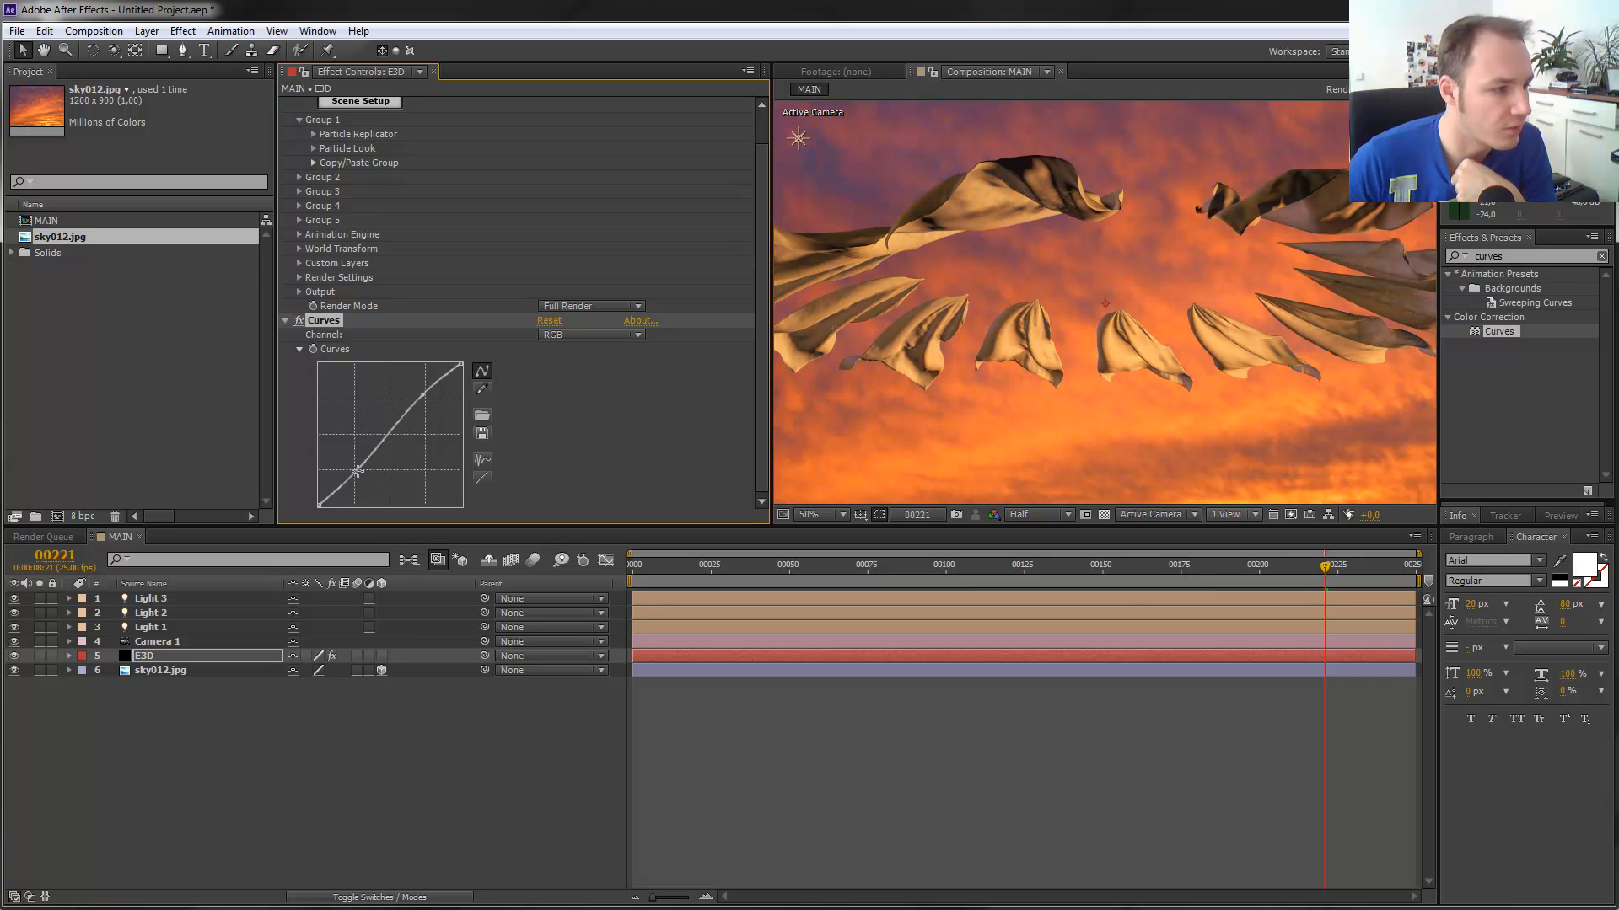
left_click_drag(358, 473, 358, 477)
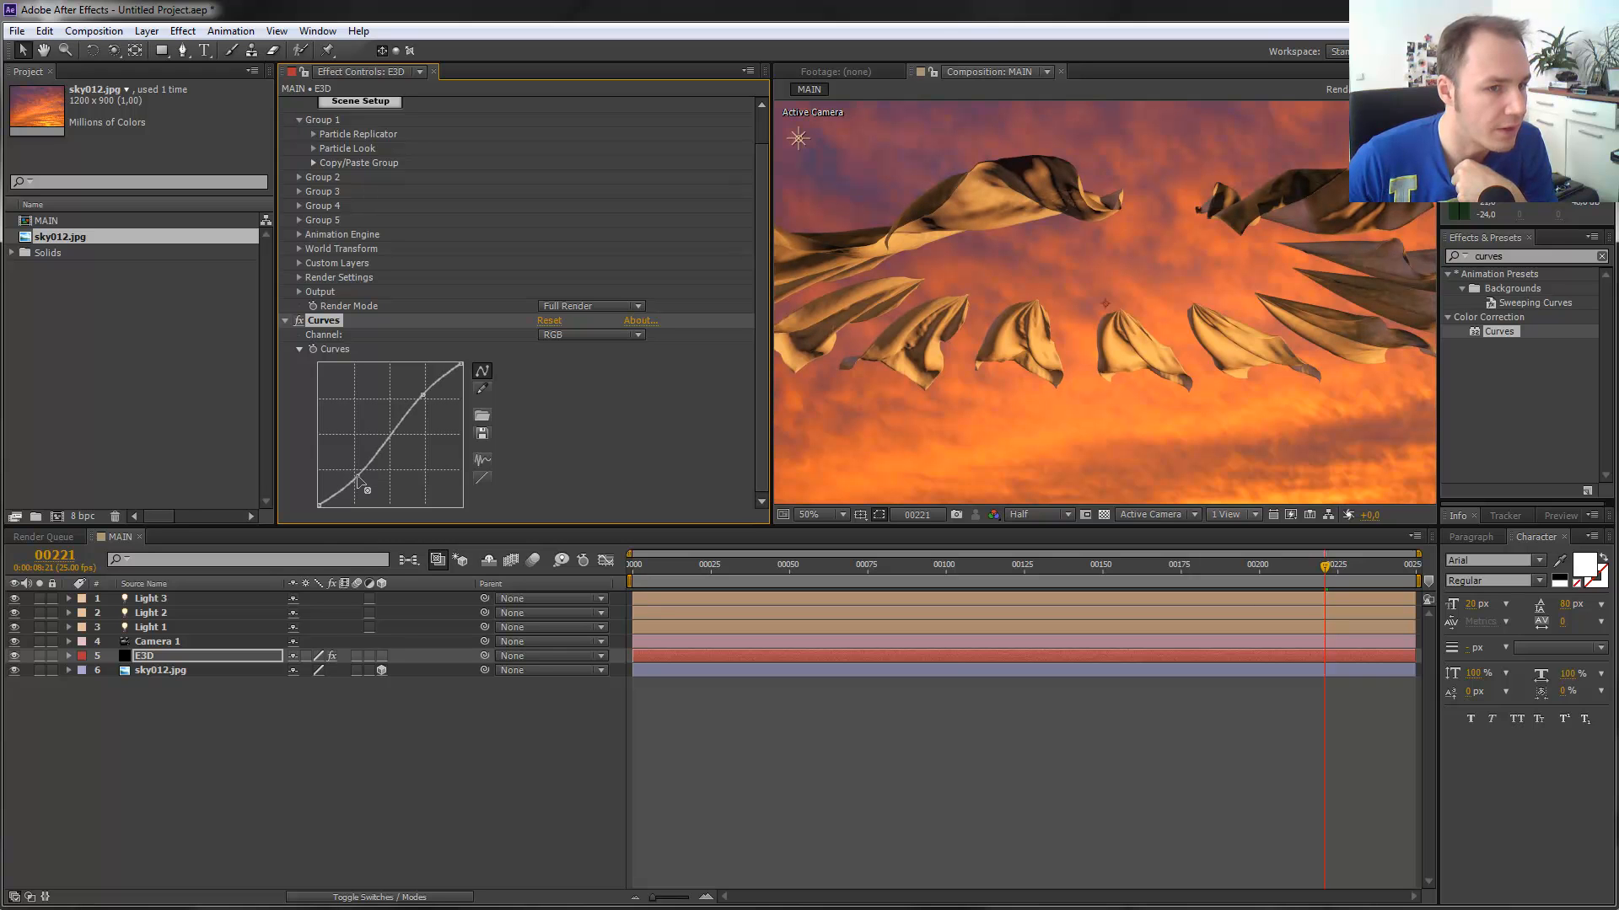
Raise the midtones of the Red channel curve slightly to warm the cloth ring.
left_click(566, 334)
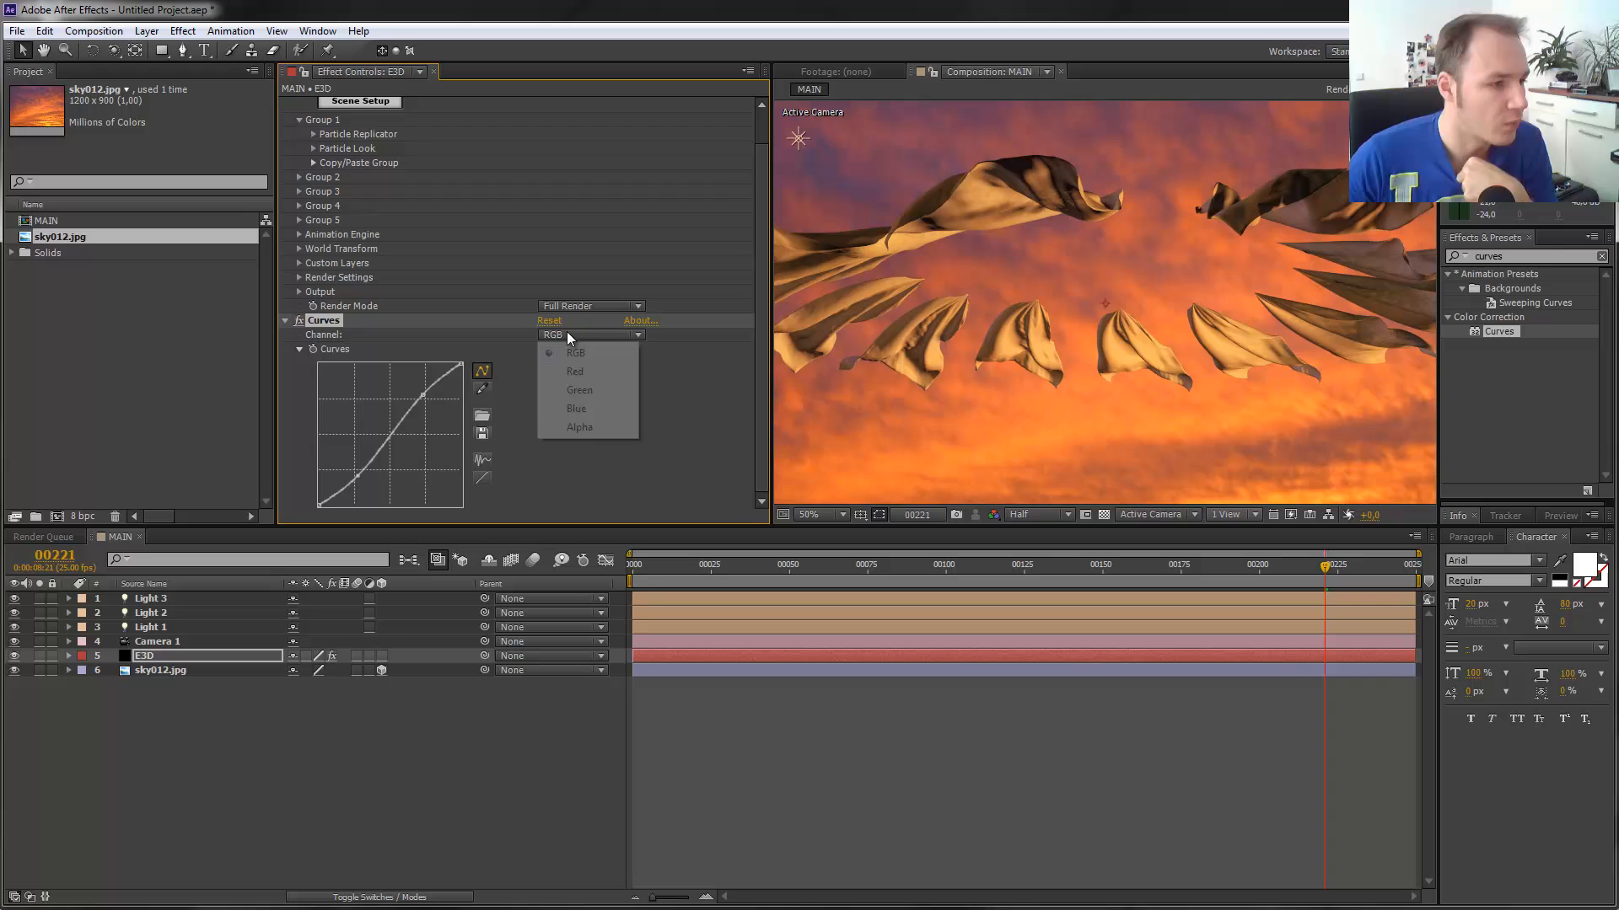
left_click(577, 375)
left_click_drag(387, 433, 380, 427)
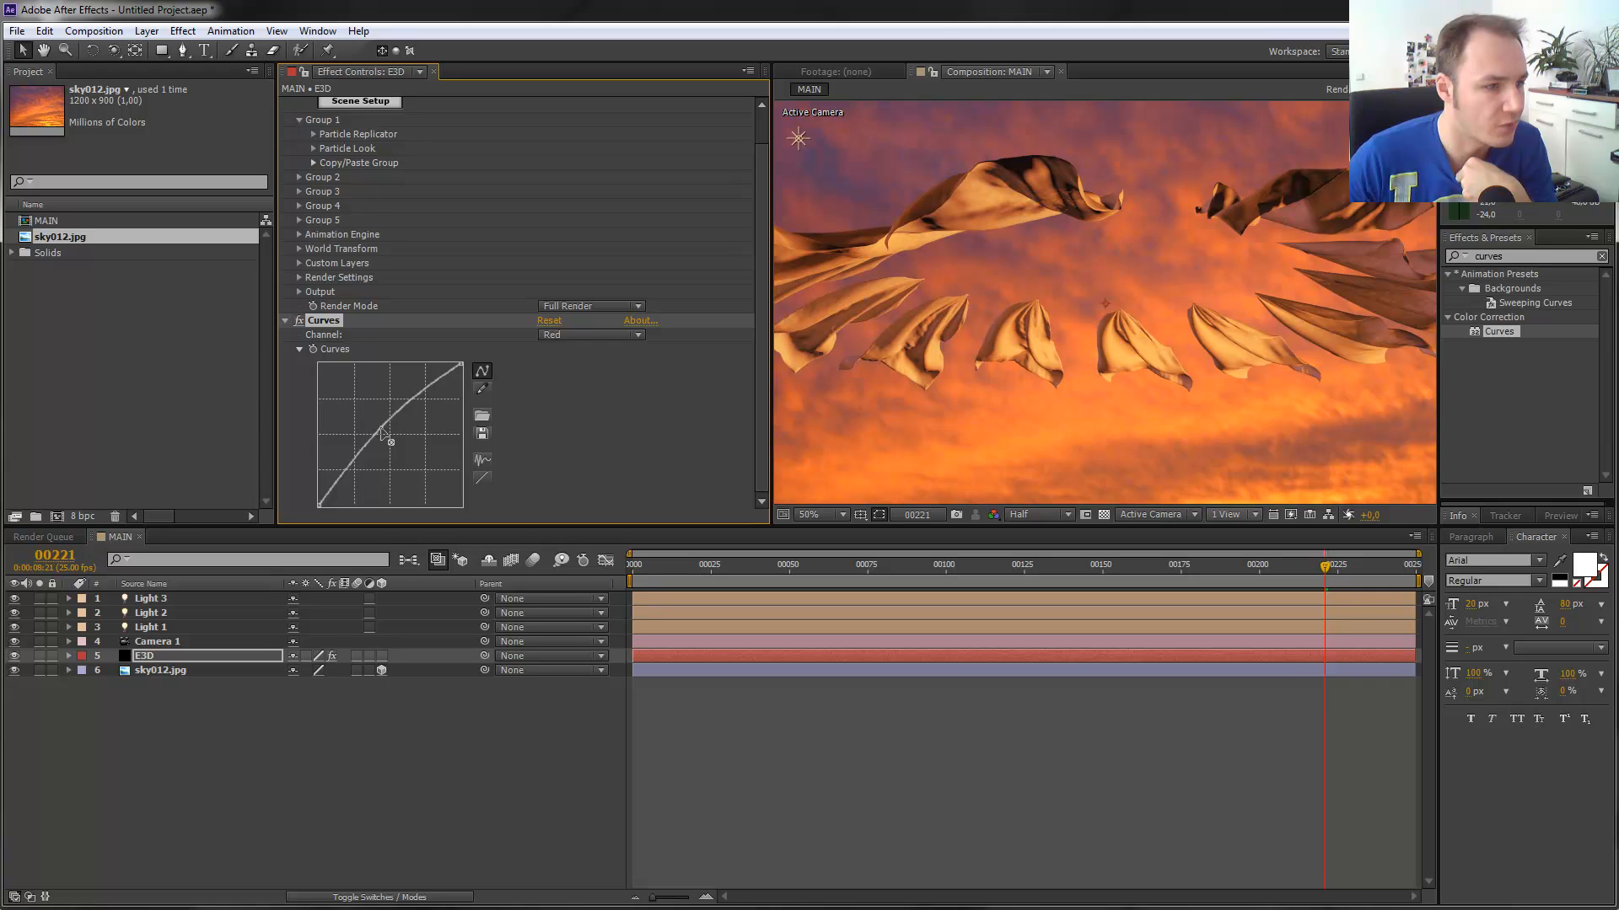
left_click_drag(381, 432, 386, 437)
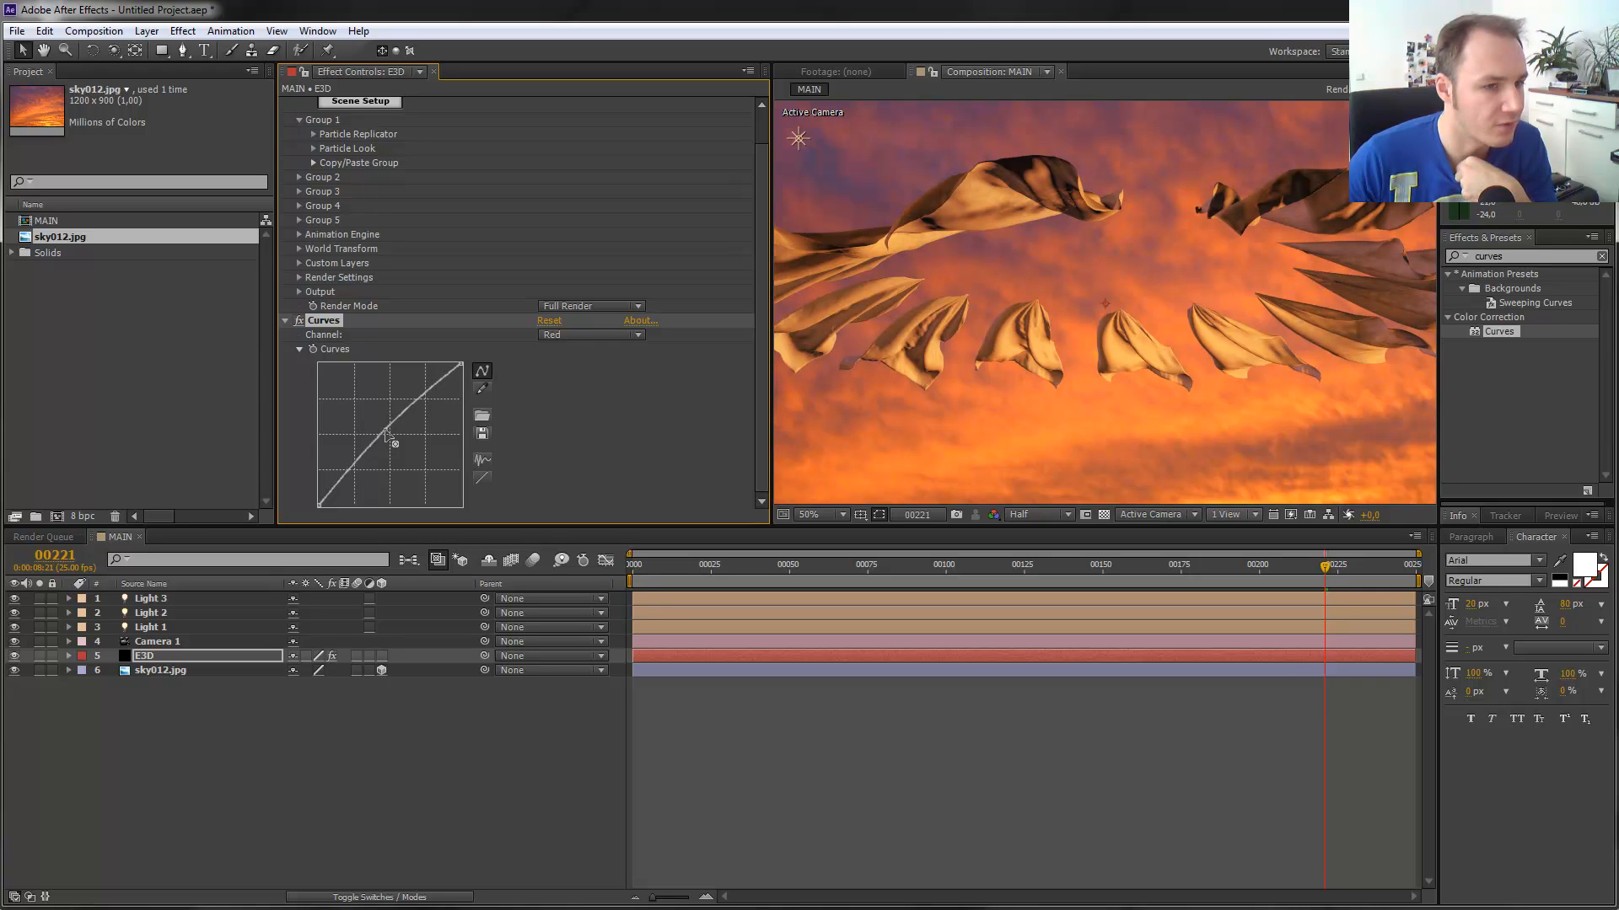
Leave the Green channel curve straight and raise the Blue channel's midtones slightly.
left_click(575, 334)
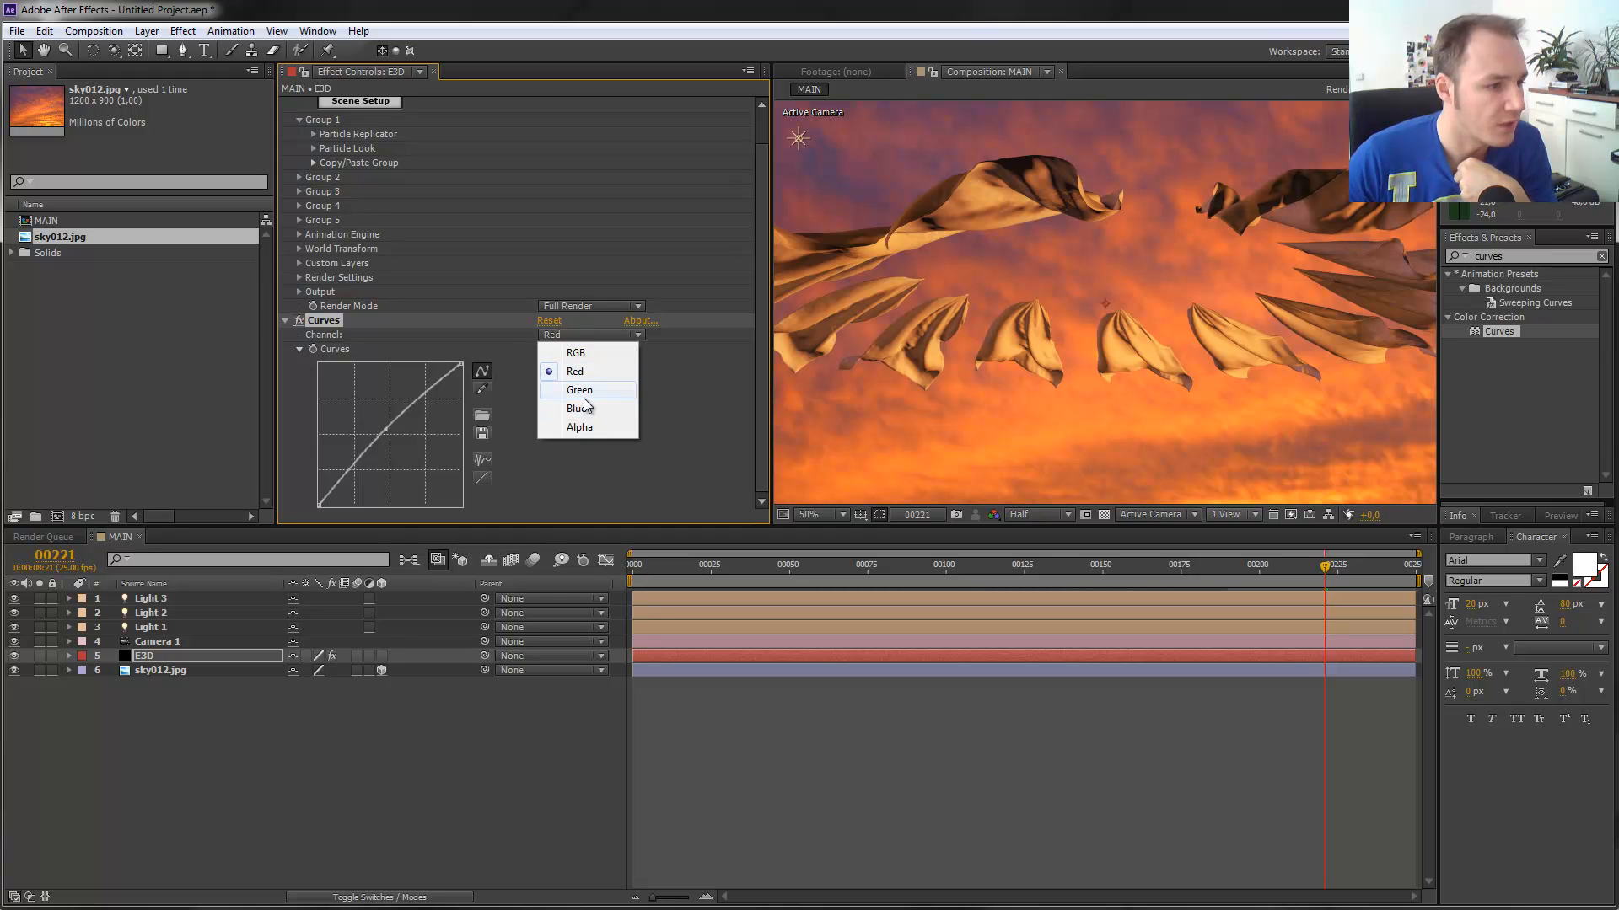
left_click(579, 390)
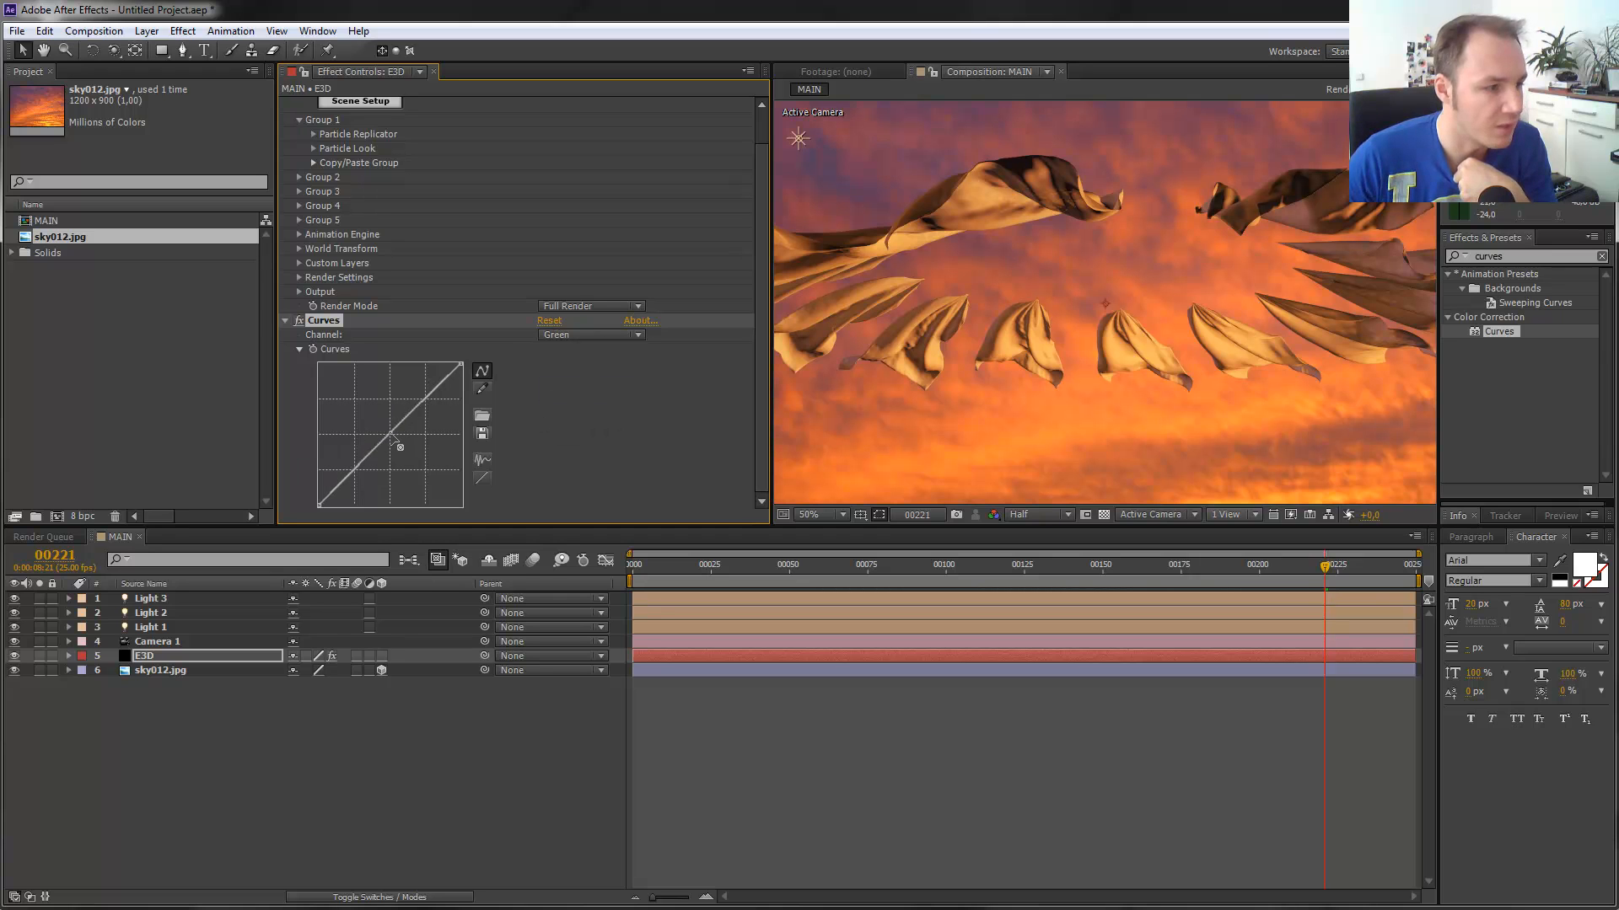
left_click(614, 340)
left_click(594, 408)
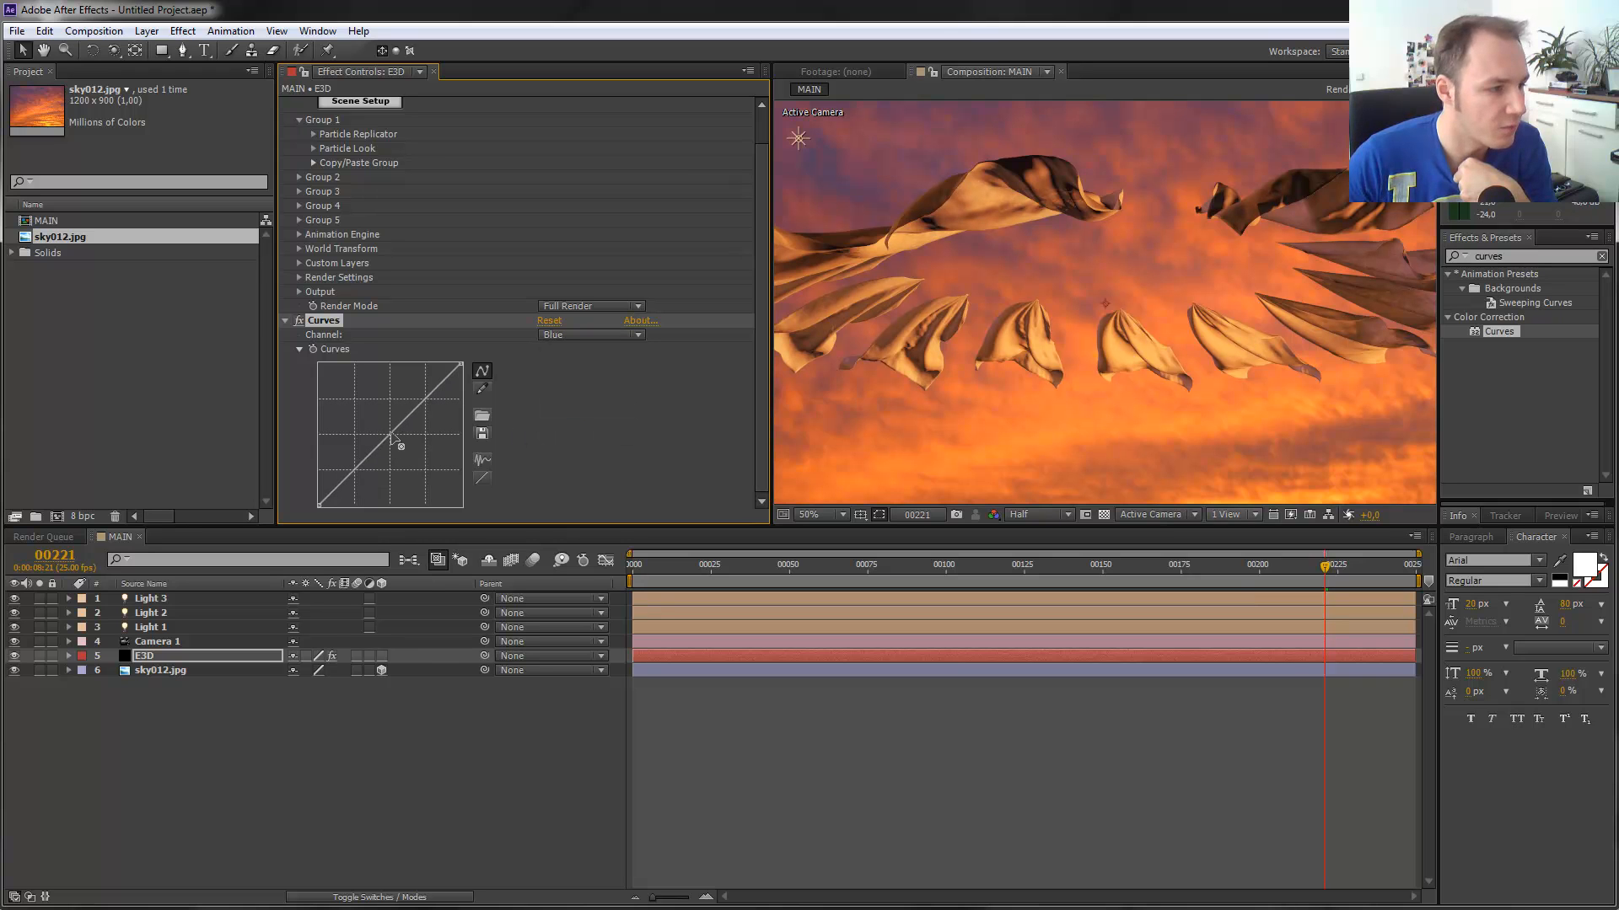
left_click_drag(390, 434, 387, 435)
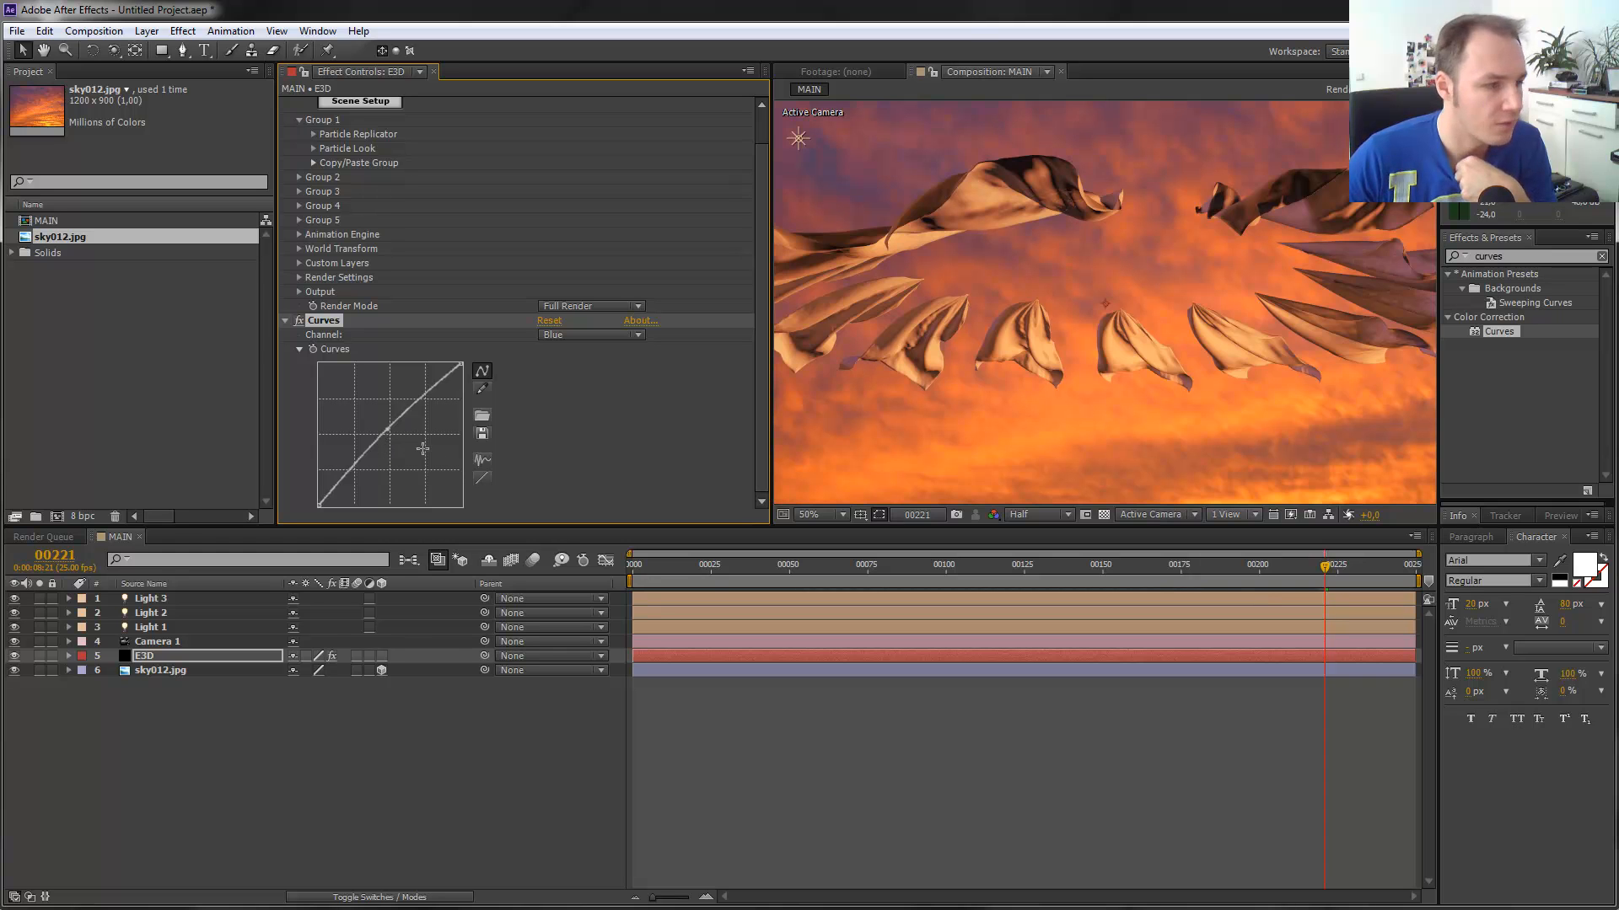
Review the graded cloth ring over the whole frame at frame 46 and by scrubbing on to frame 227.
left_click(406, 739)
scroll(1111, 318, "down", 2)
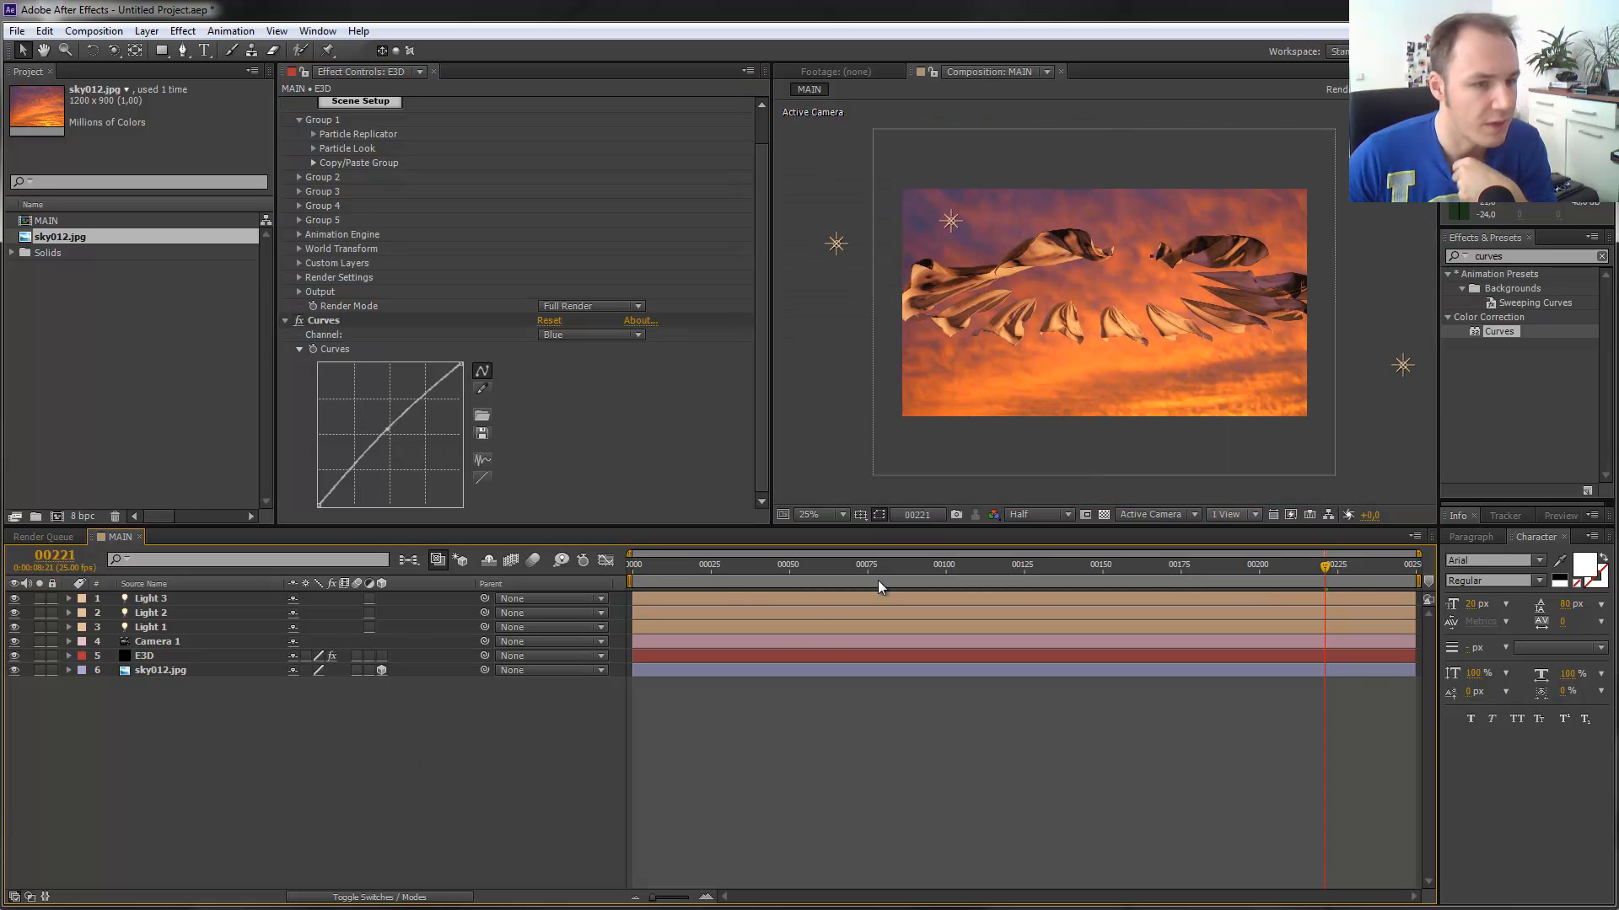
left_click(775, 573)
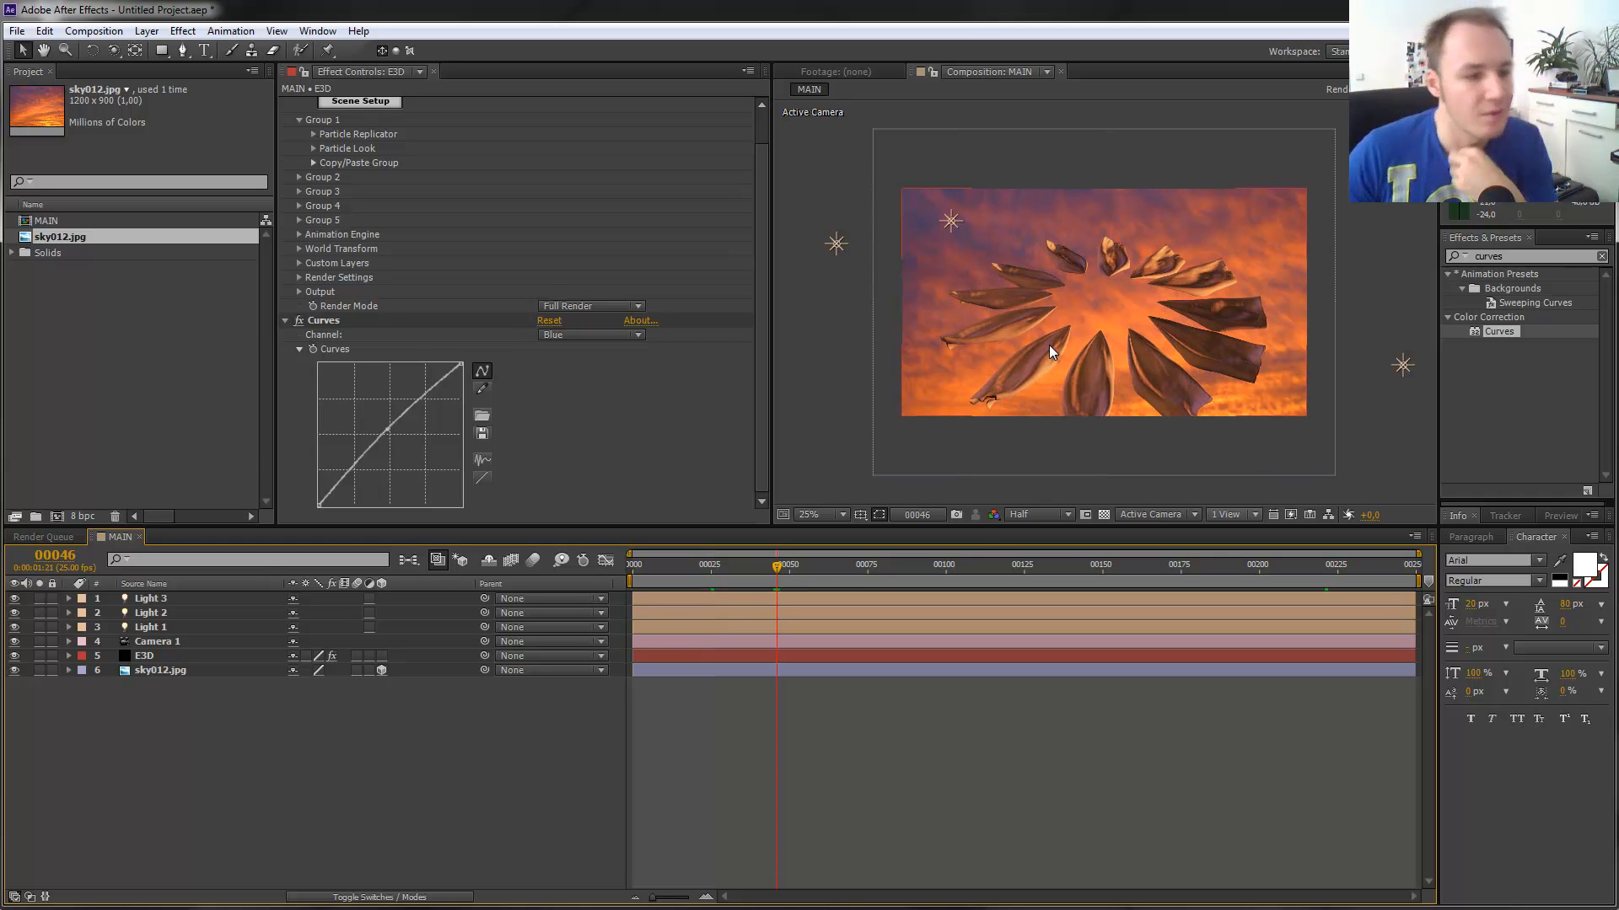
left_click_drag(859, 563, 1105, 574)
left_click_drag(1165, 573, 1342, 573)
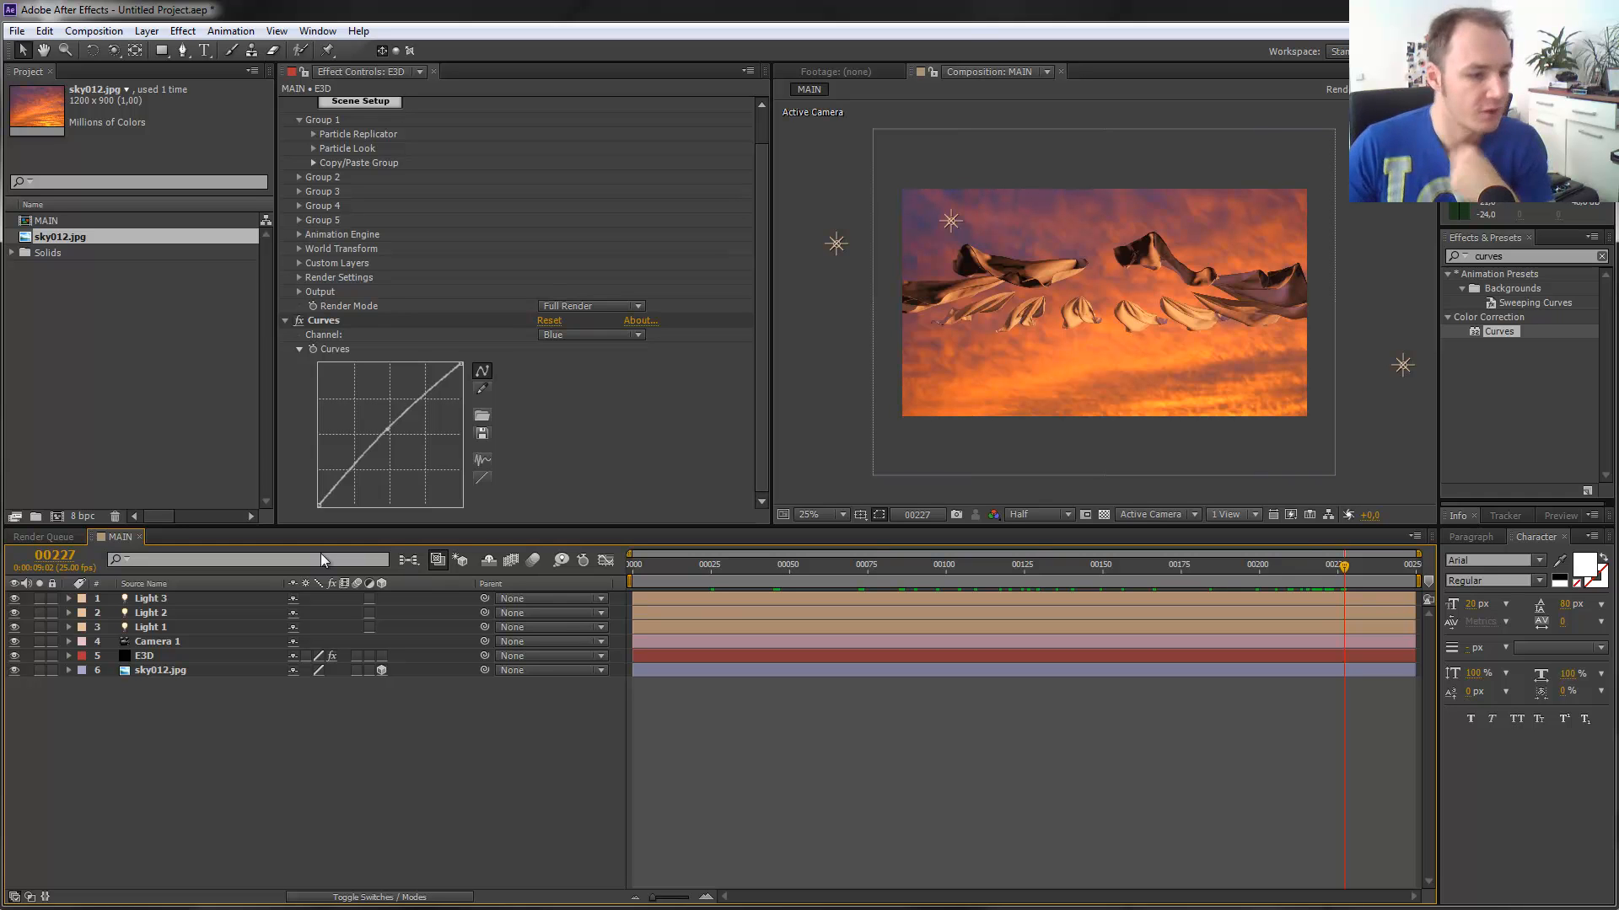
Add the expression wiggle(0.4,100) to Camera 1's Position.
left_click(179, 644)
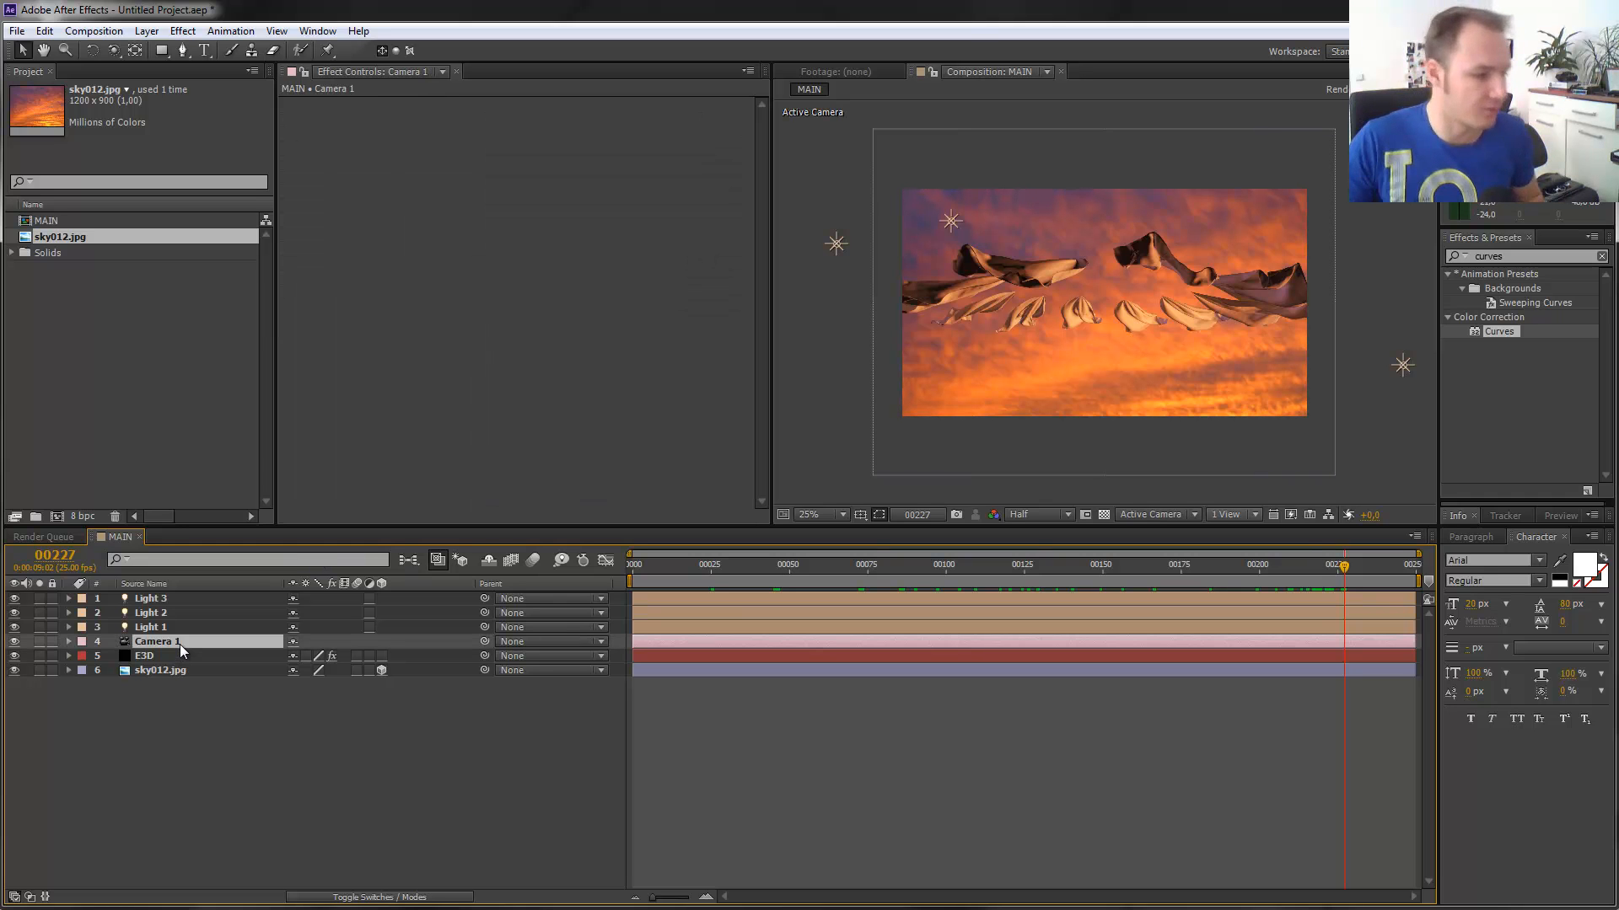
key("p")
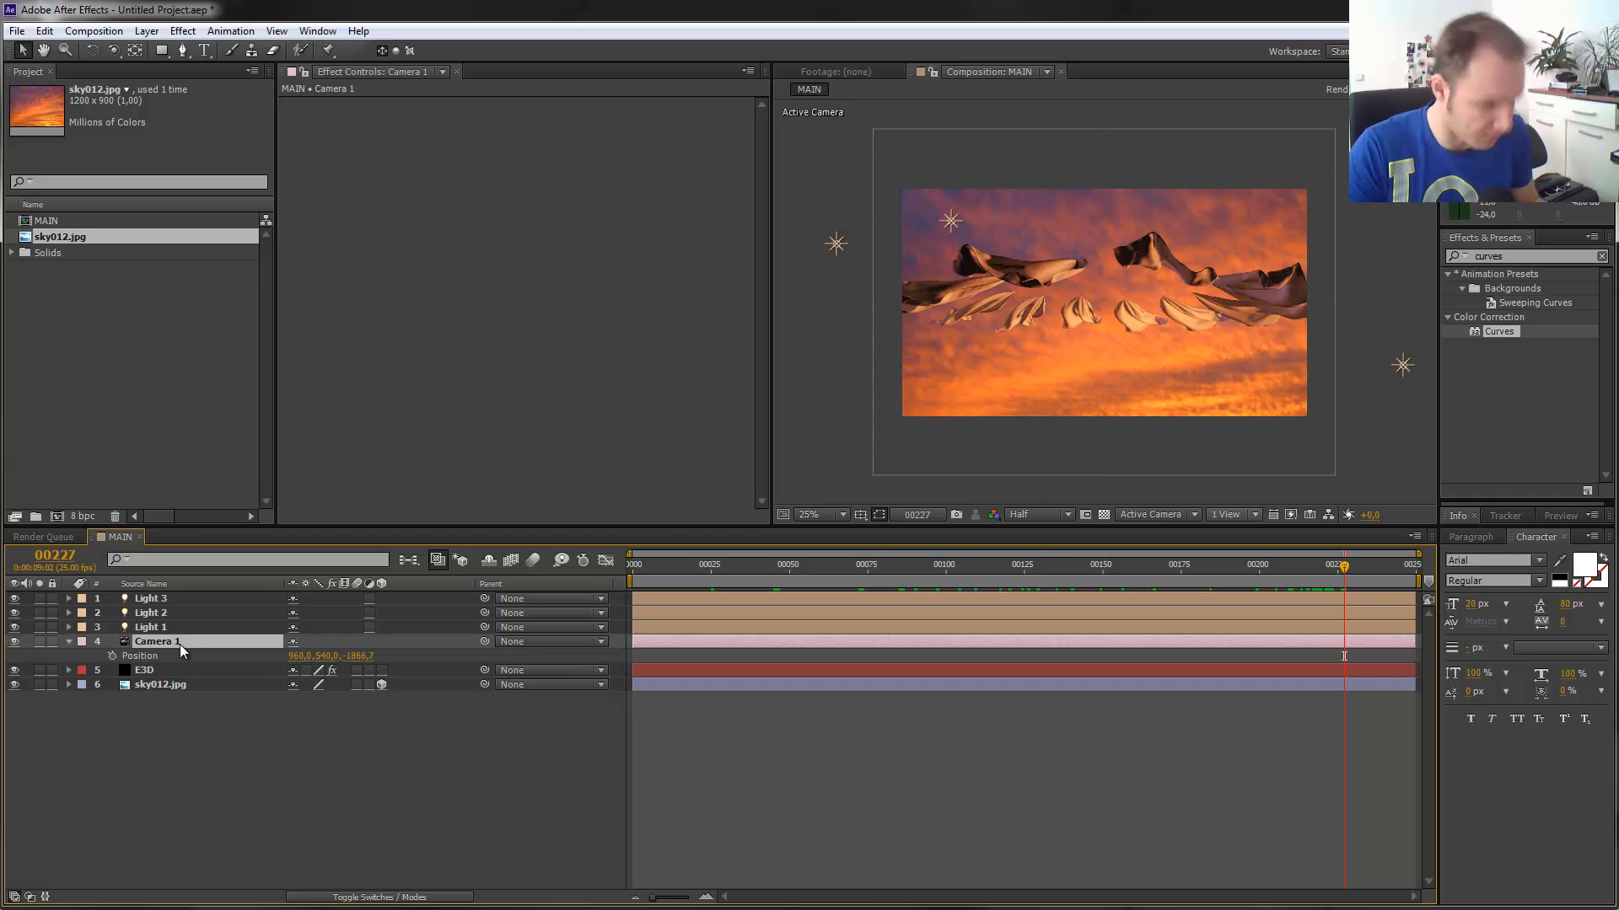
left_click(113, 655)
left_click(113, 655, "alt")
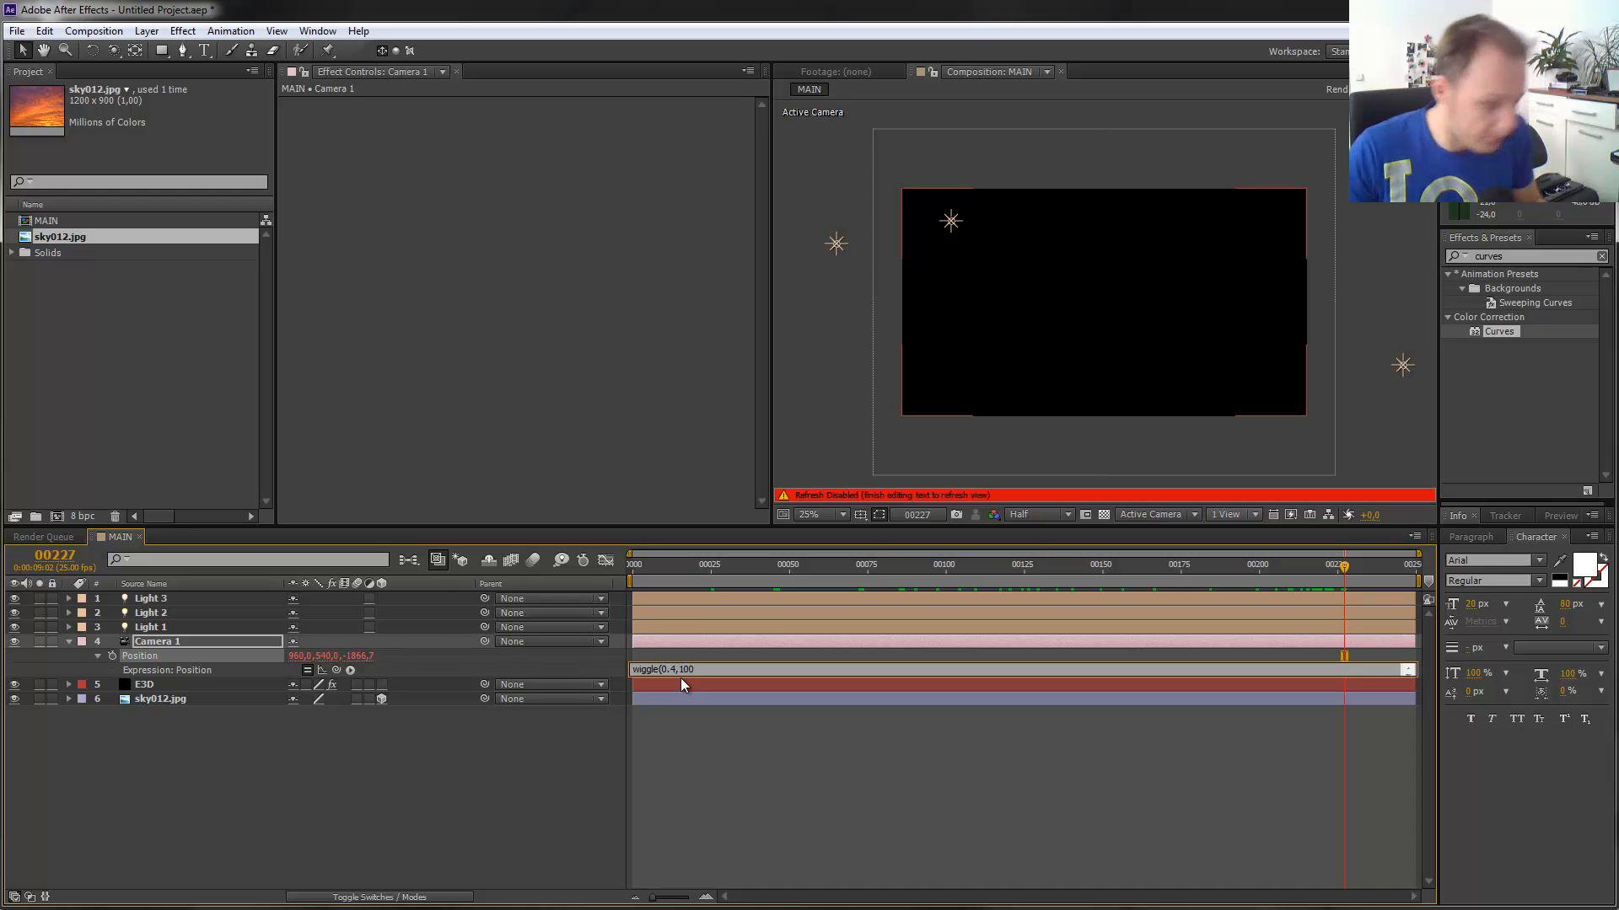
left_click(705, 742)
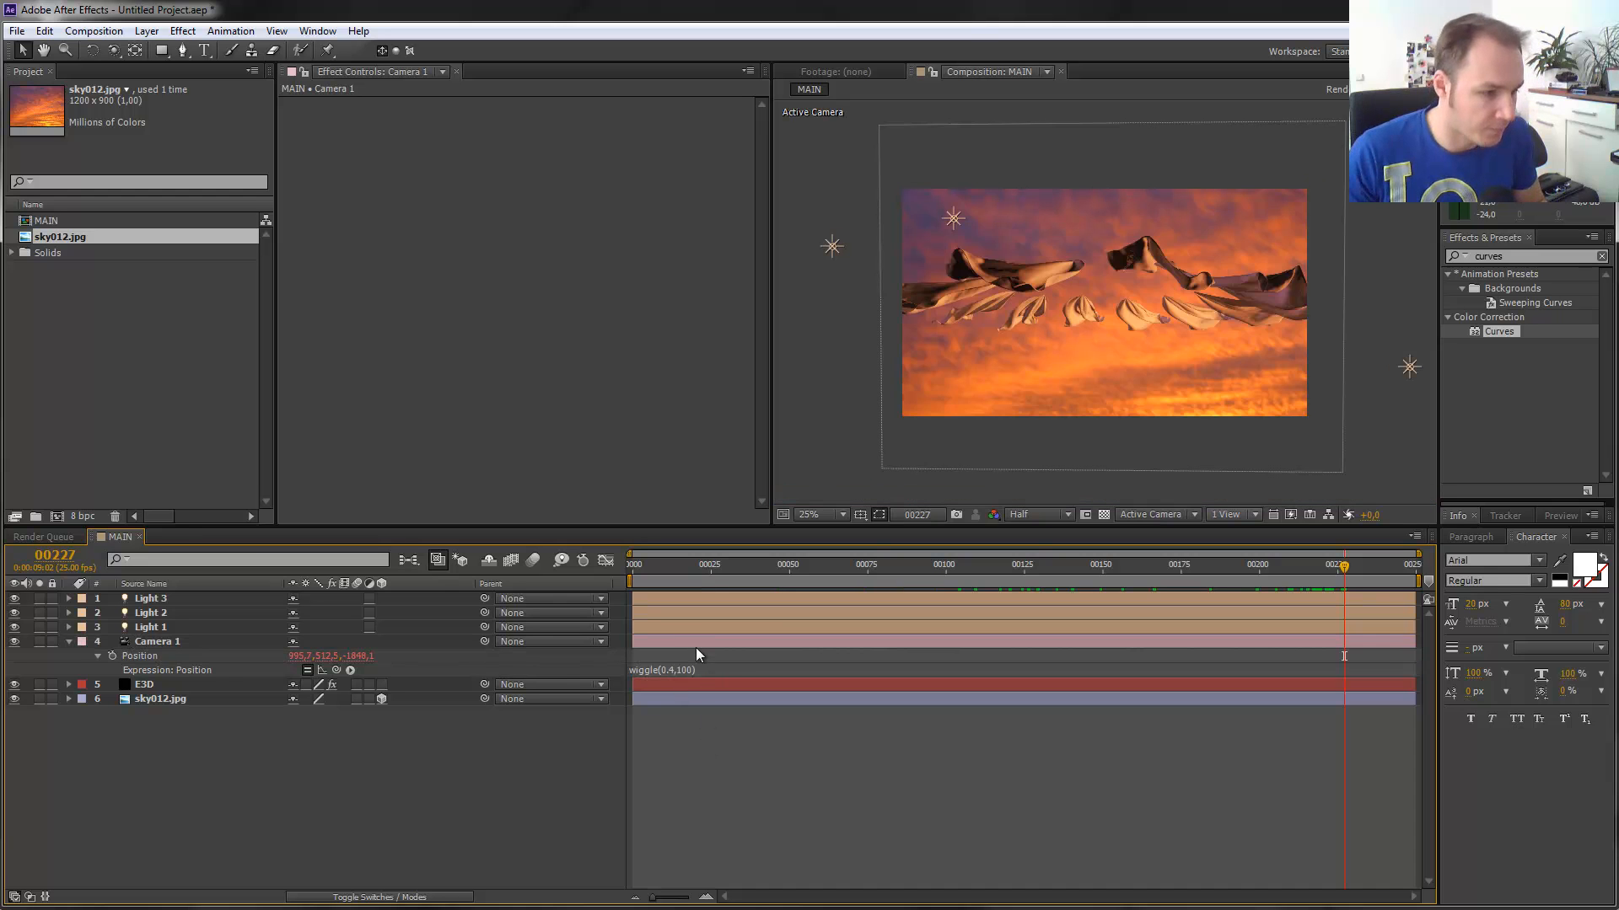
Add the expression wiggle(0.3,180) to Camera 1's Zoom in its camera options.
left_click(138, 640)
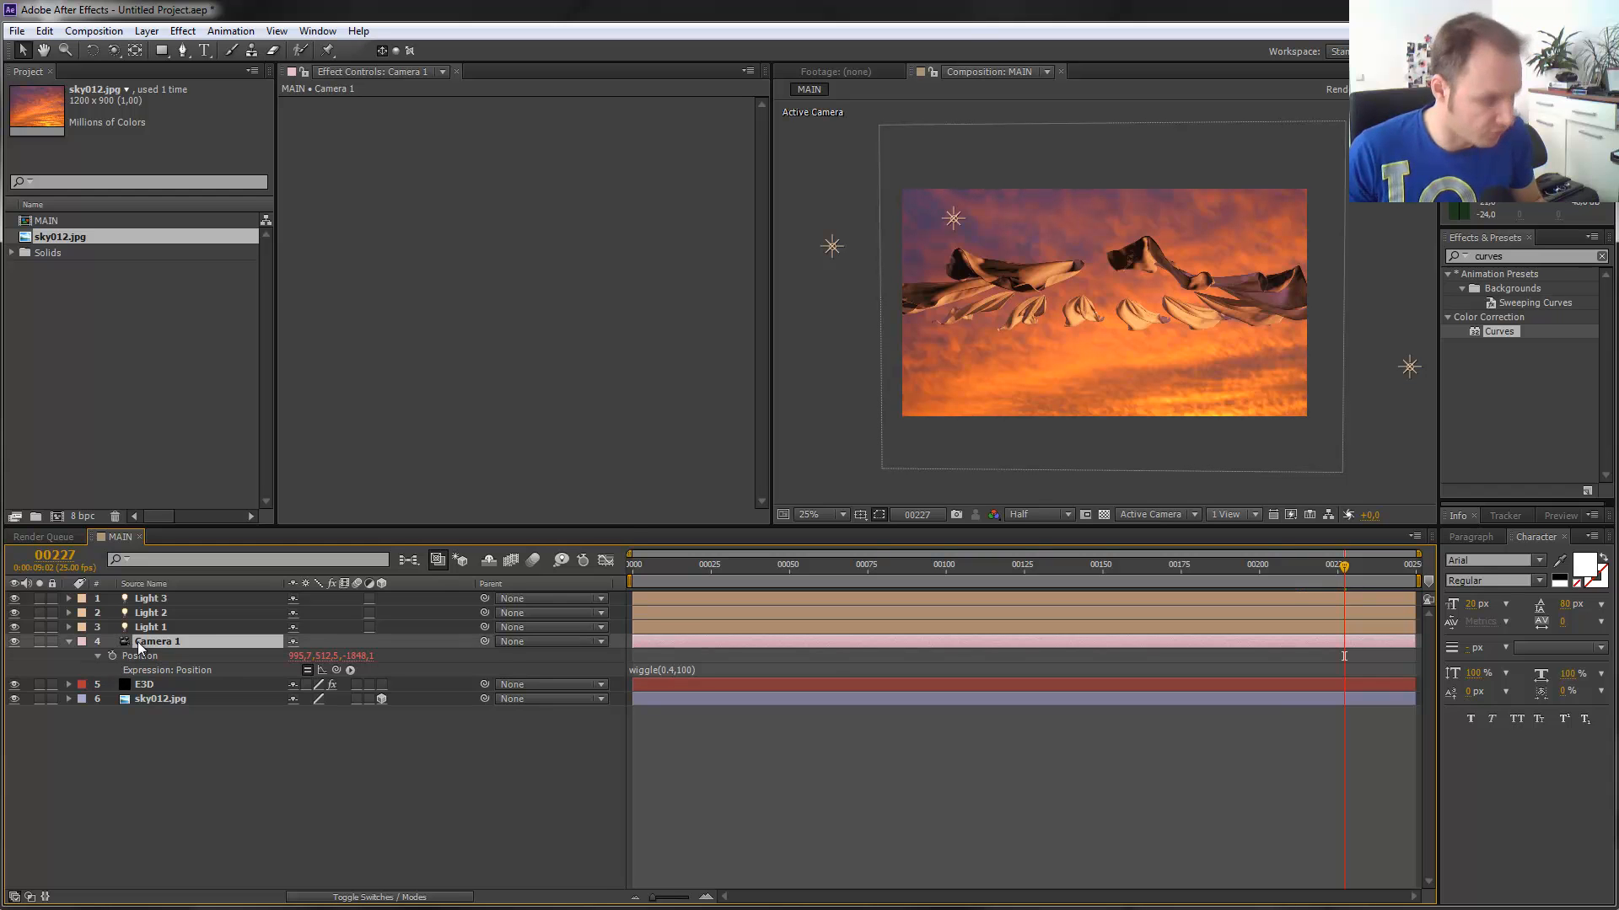
key("a")
key("a")
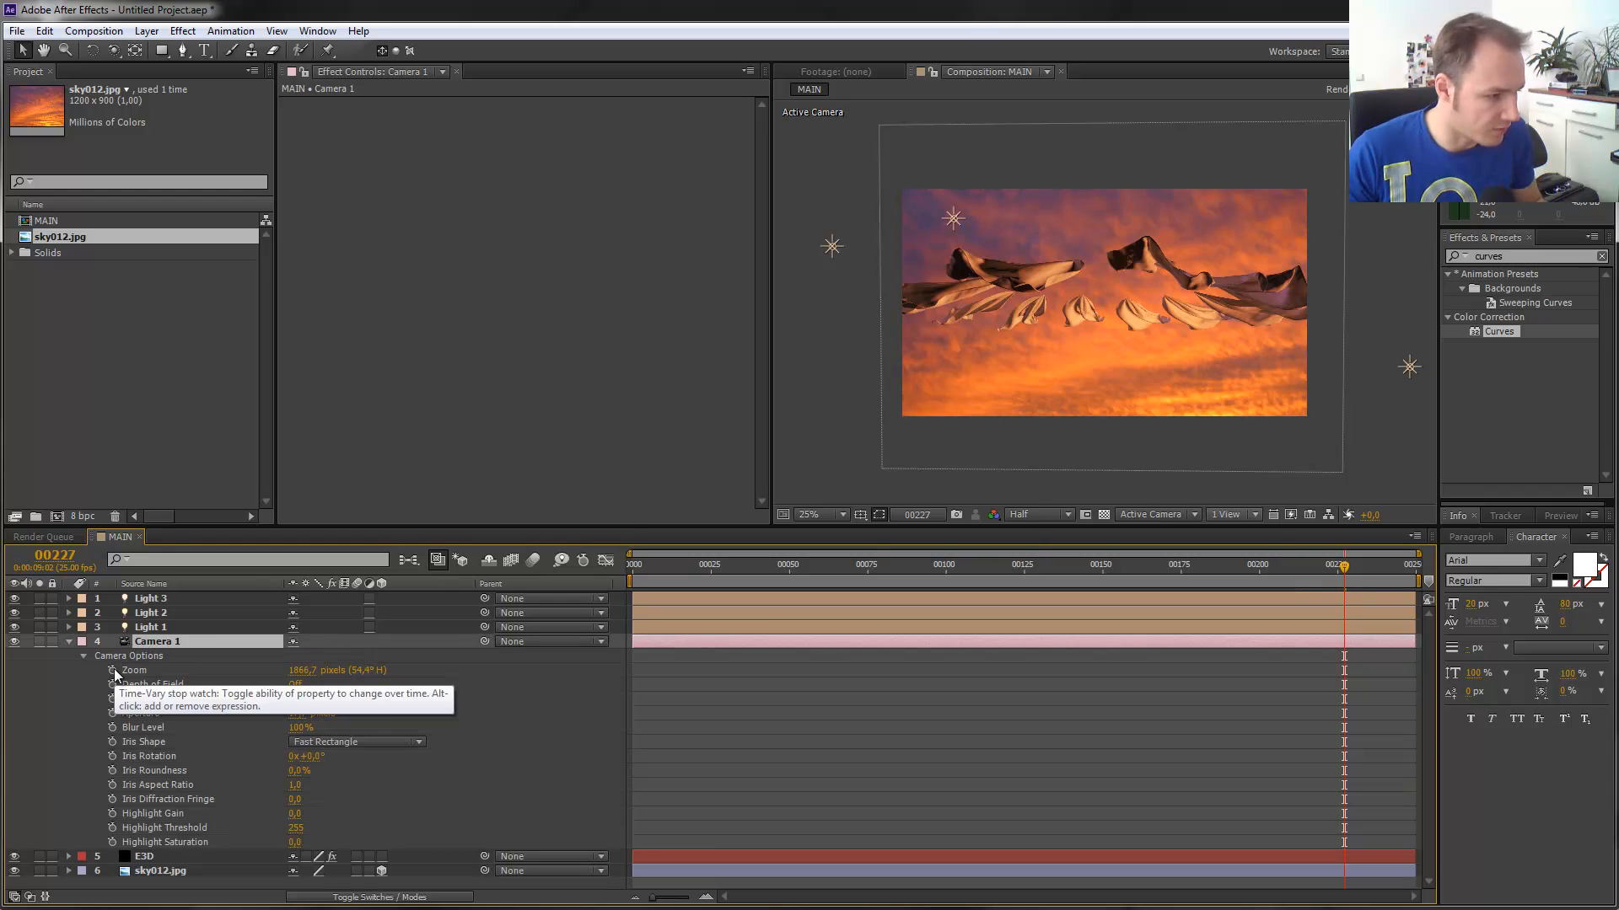
left_click(112, 670, "alt")
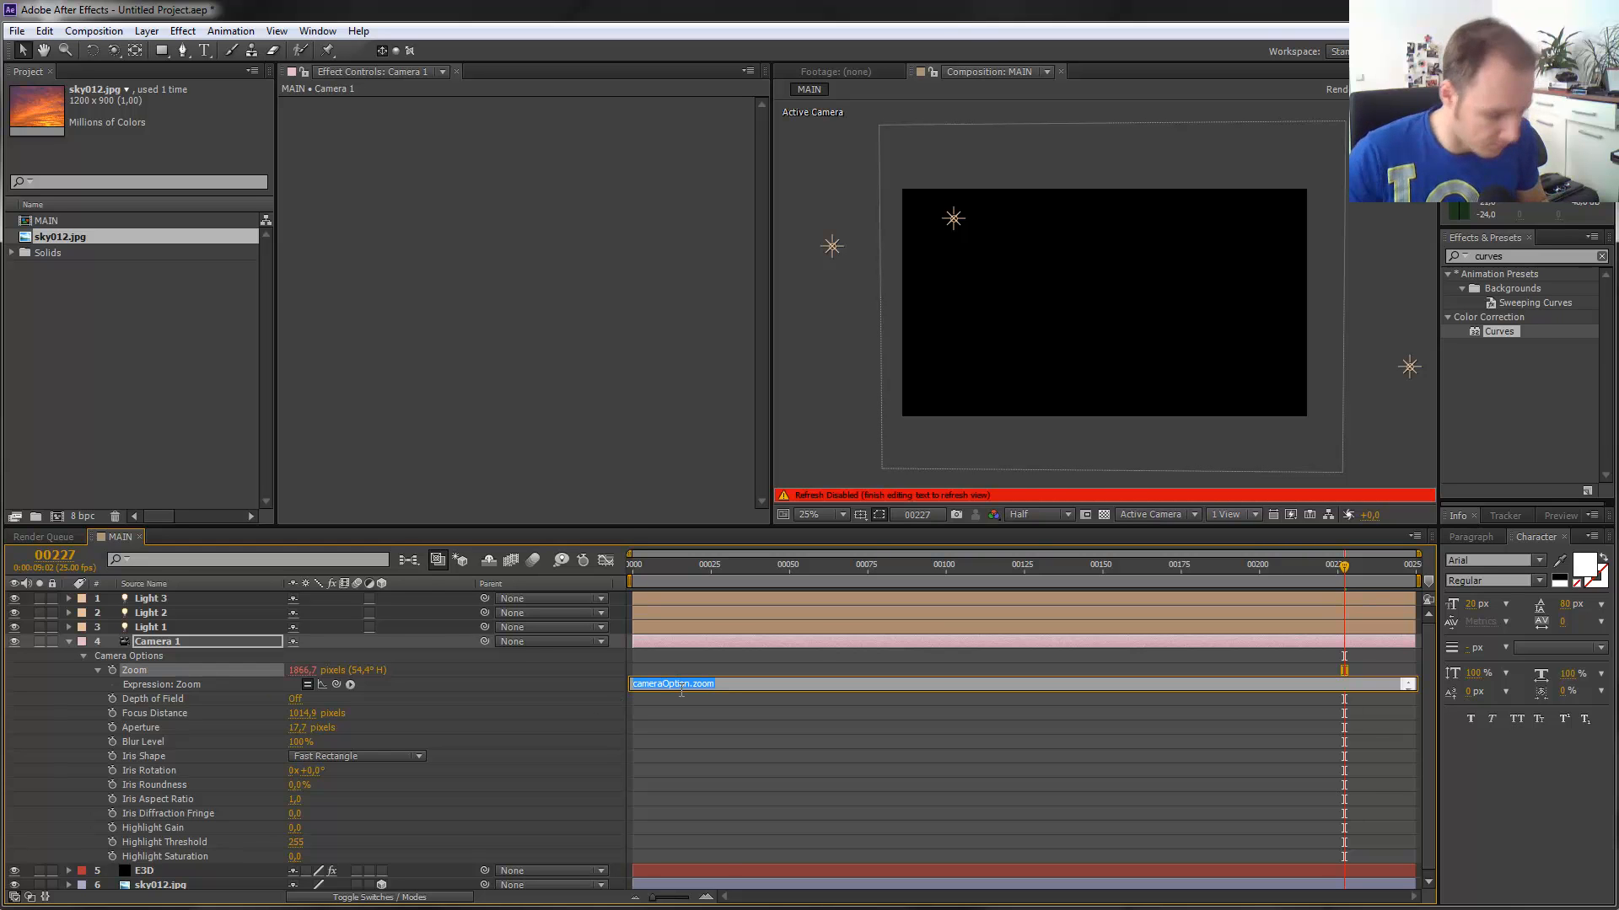
type("wiggle(0.3,")
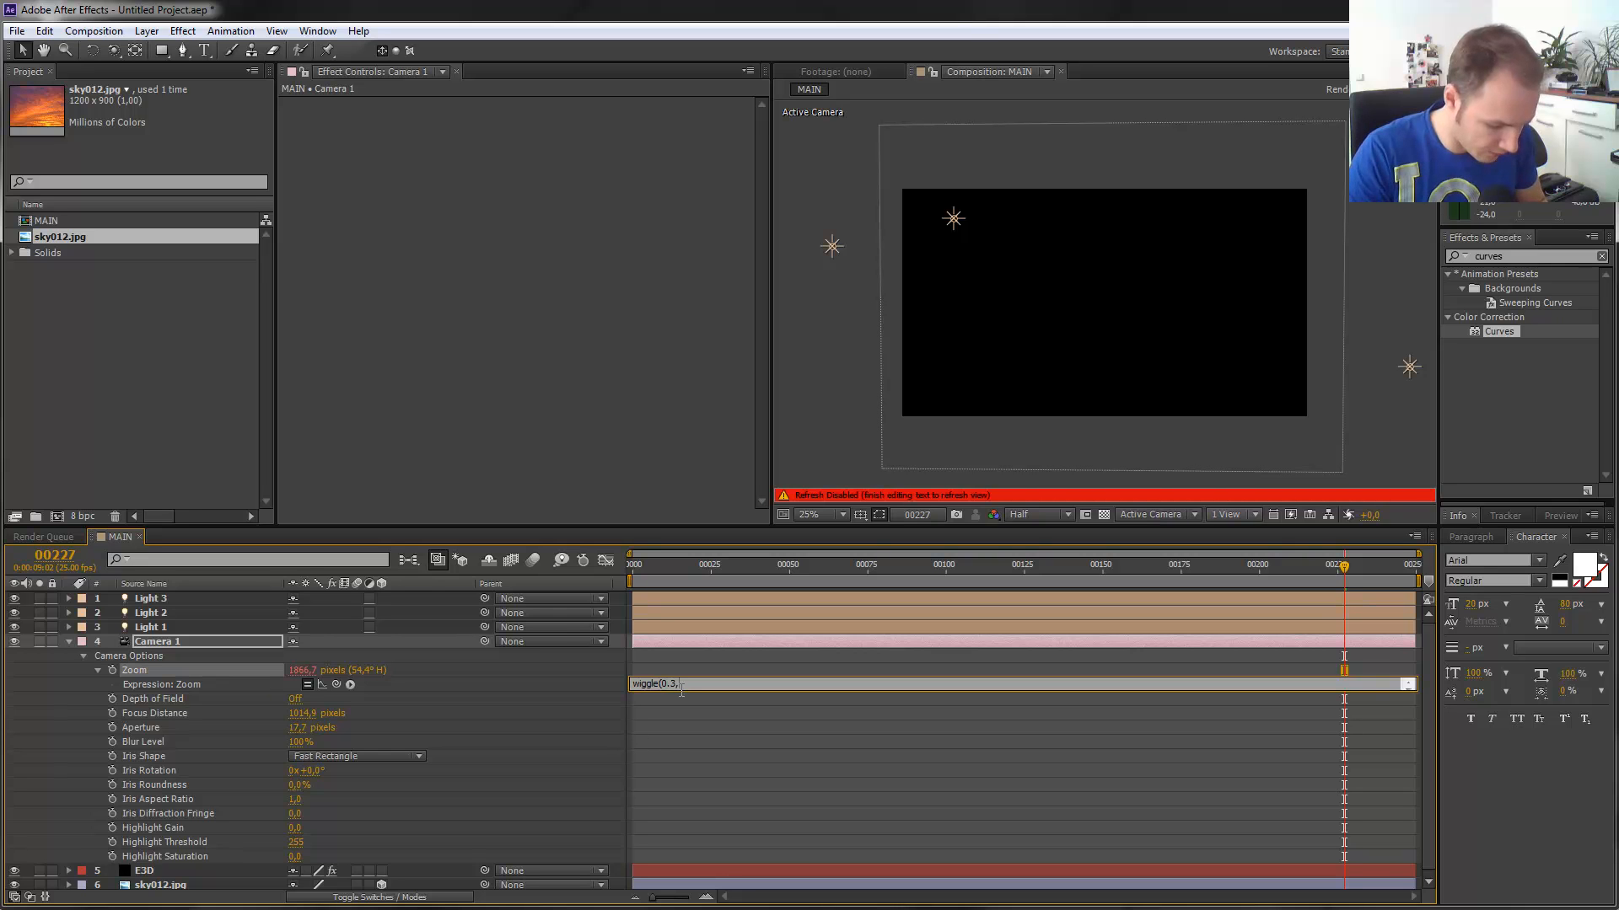
type("180")
left_click(646, 713)
At frame 9, turn on Camera 1's Depth of Field with a Focus Distance of 1800 pixels and an Aperture of 75 pixels.
mouse_move(690, 571)
left_mouse_down()
mouse_move(639, 572)
mouse_move(1381, 574)
mouse_move(660, 570)
left_mouse_up()
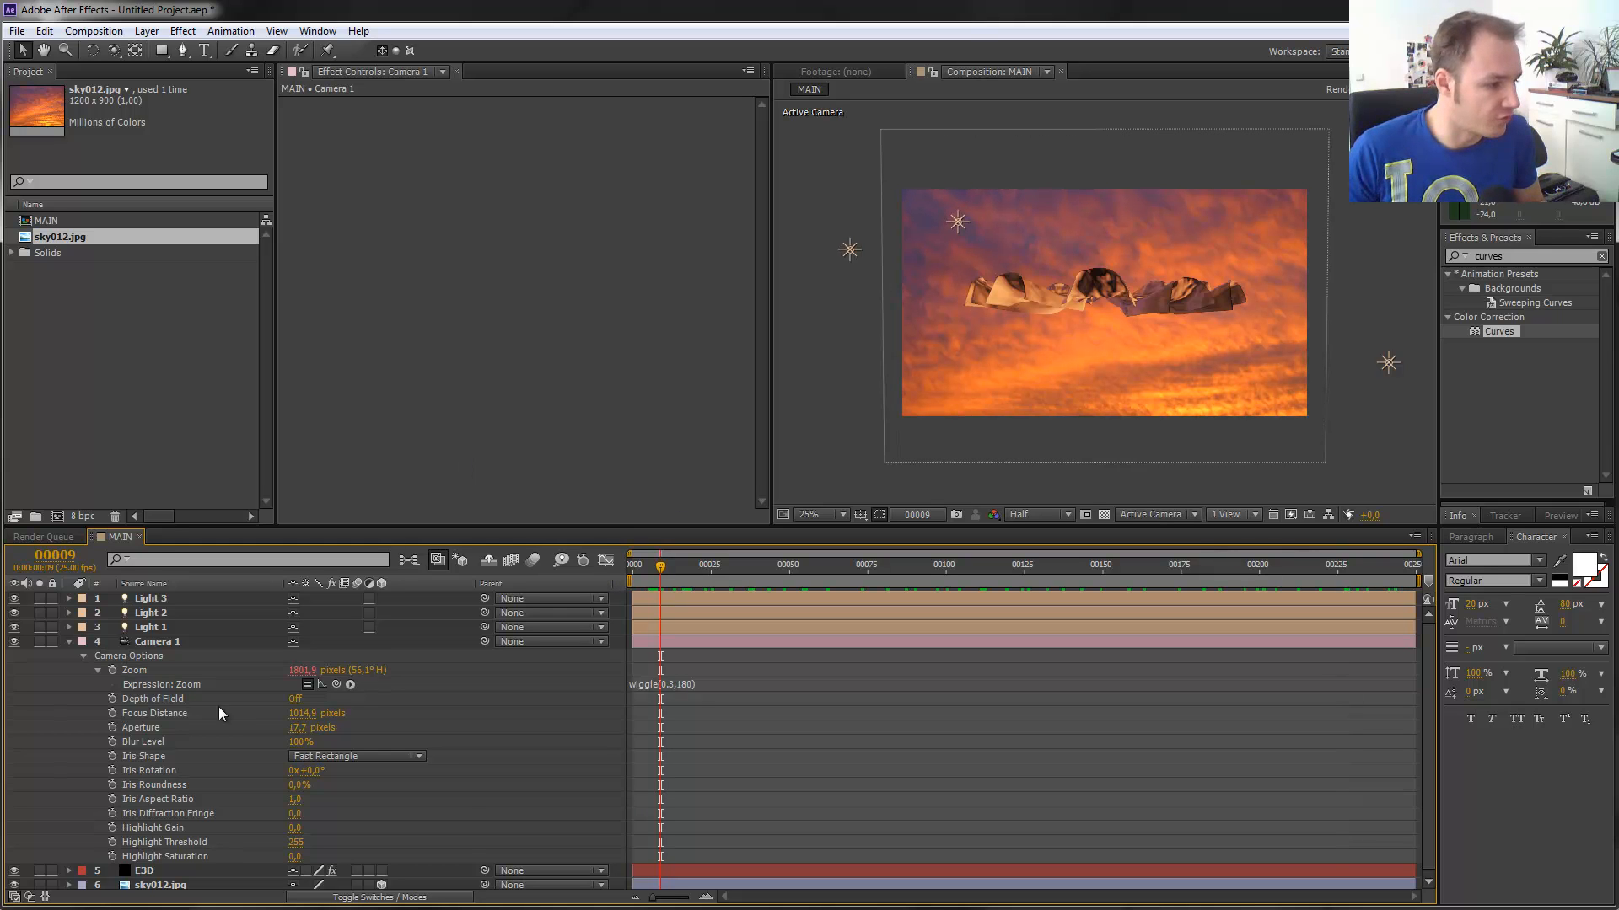
left_click(296, 699)
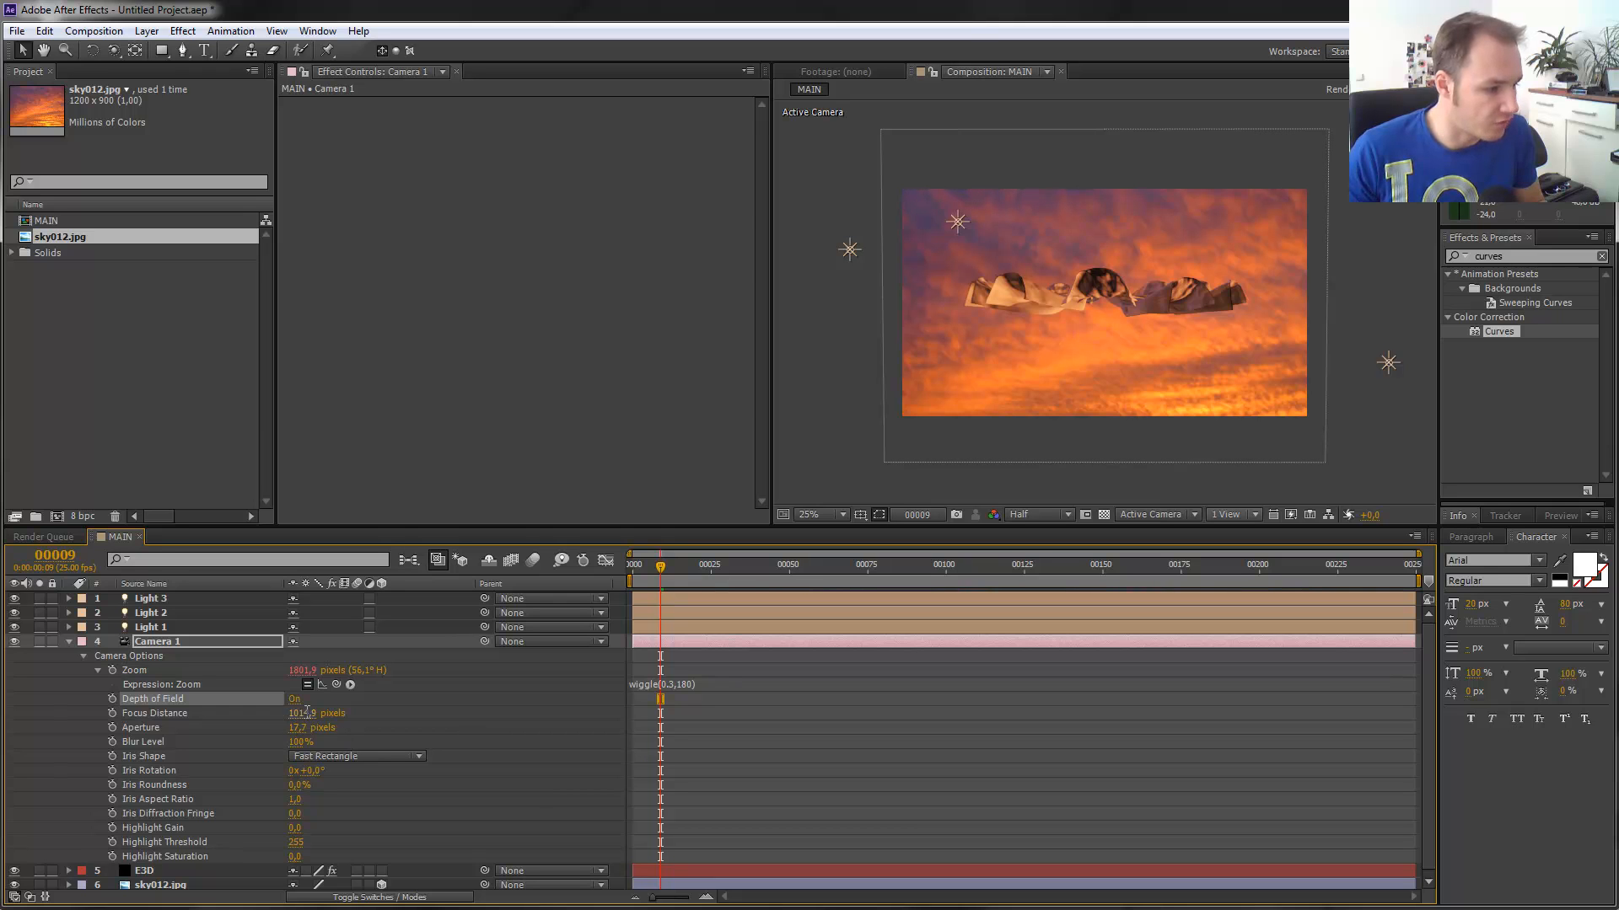
left_click(307, 713)
type("1800")
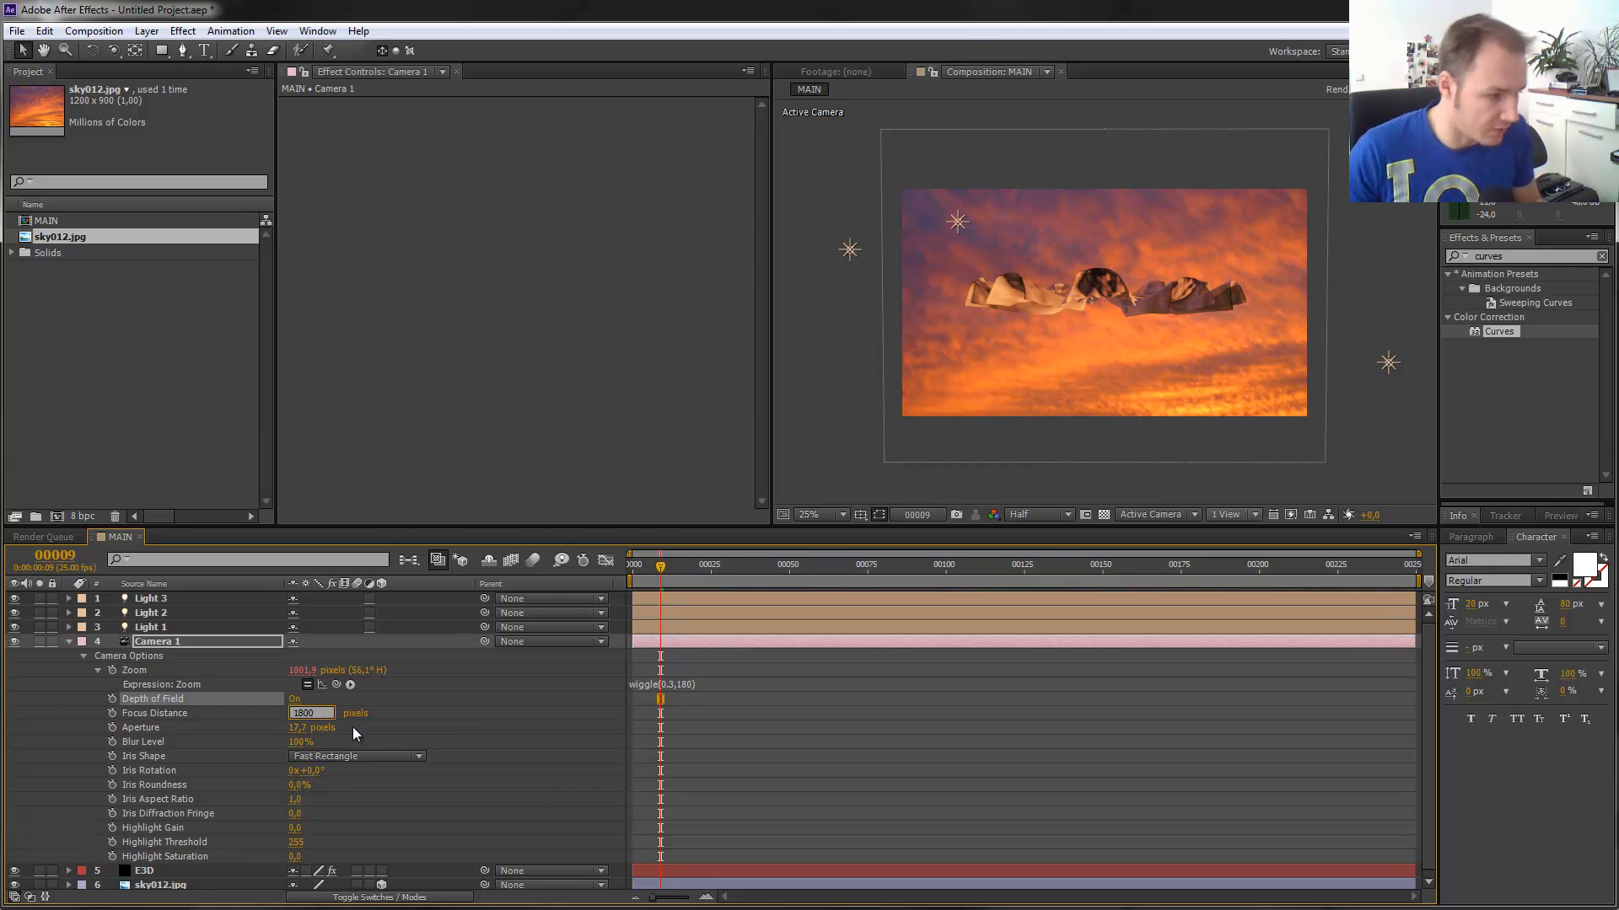
key("Return")
left_click_drag(360, 732, 301, 735)
left_click(301, 729)
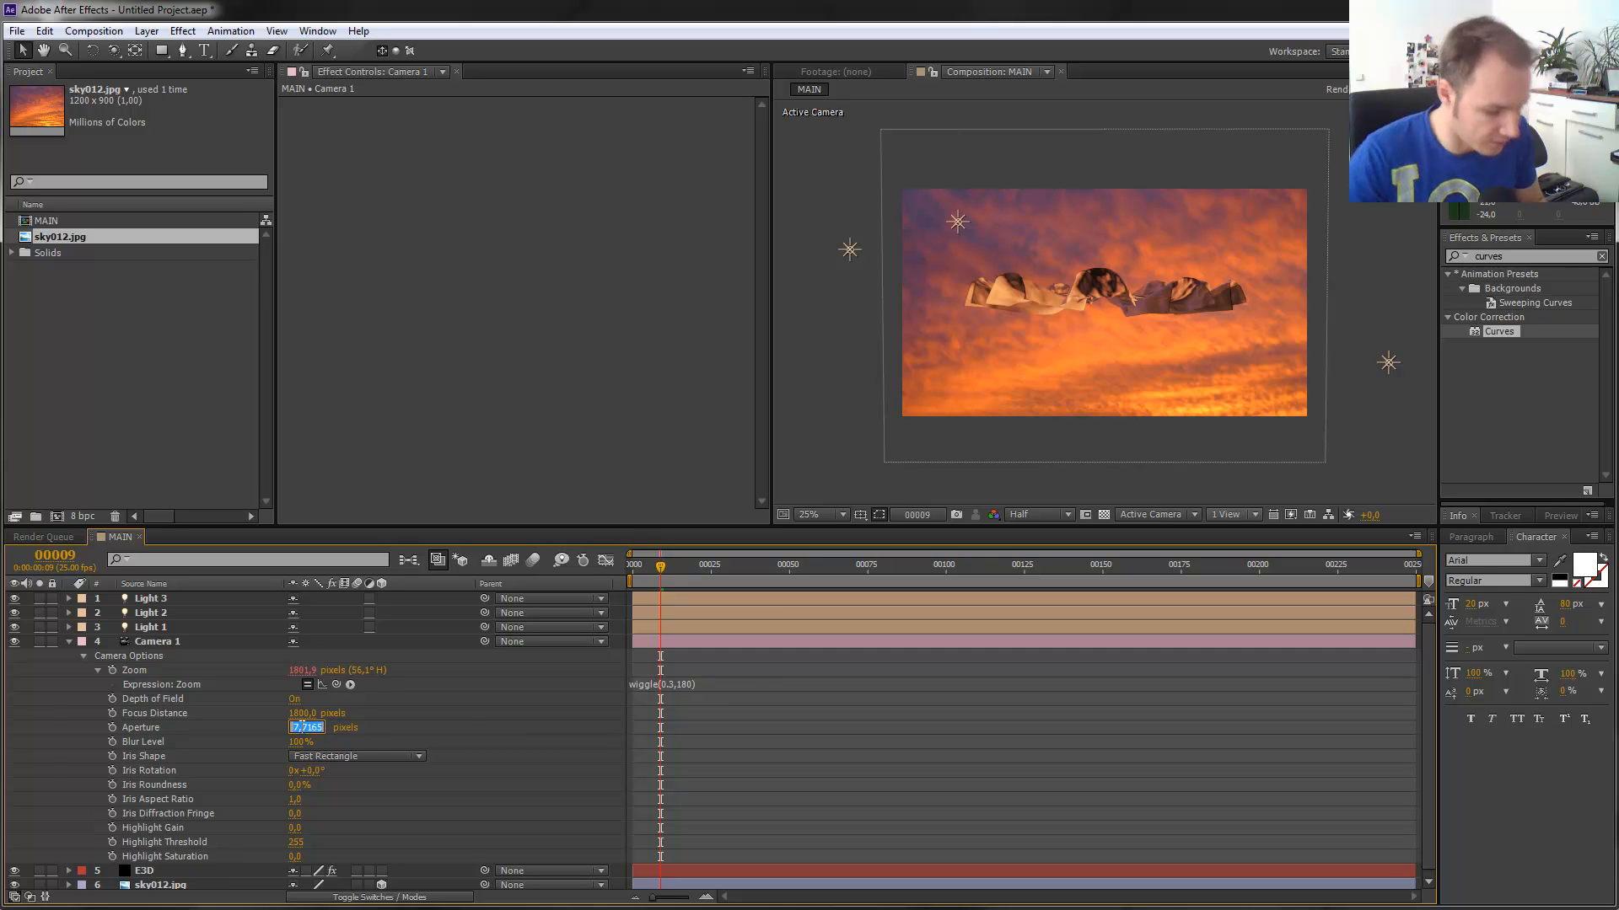
type("75")
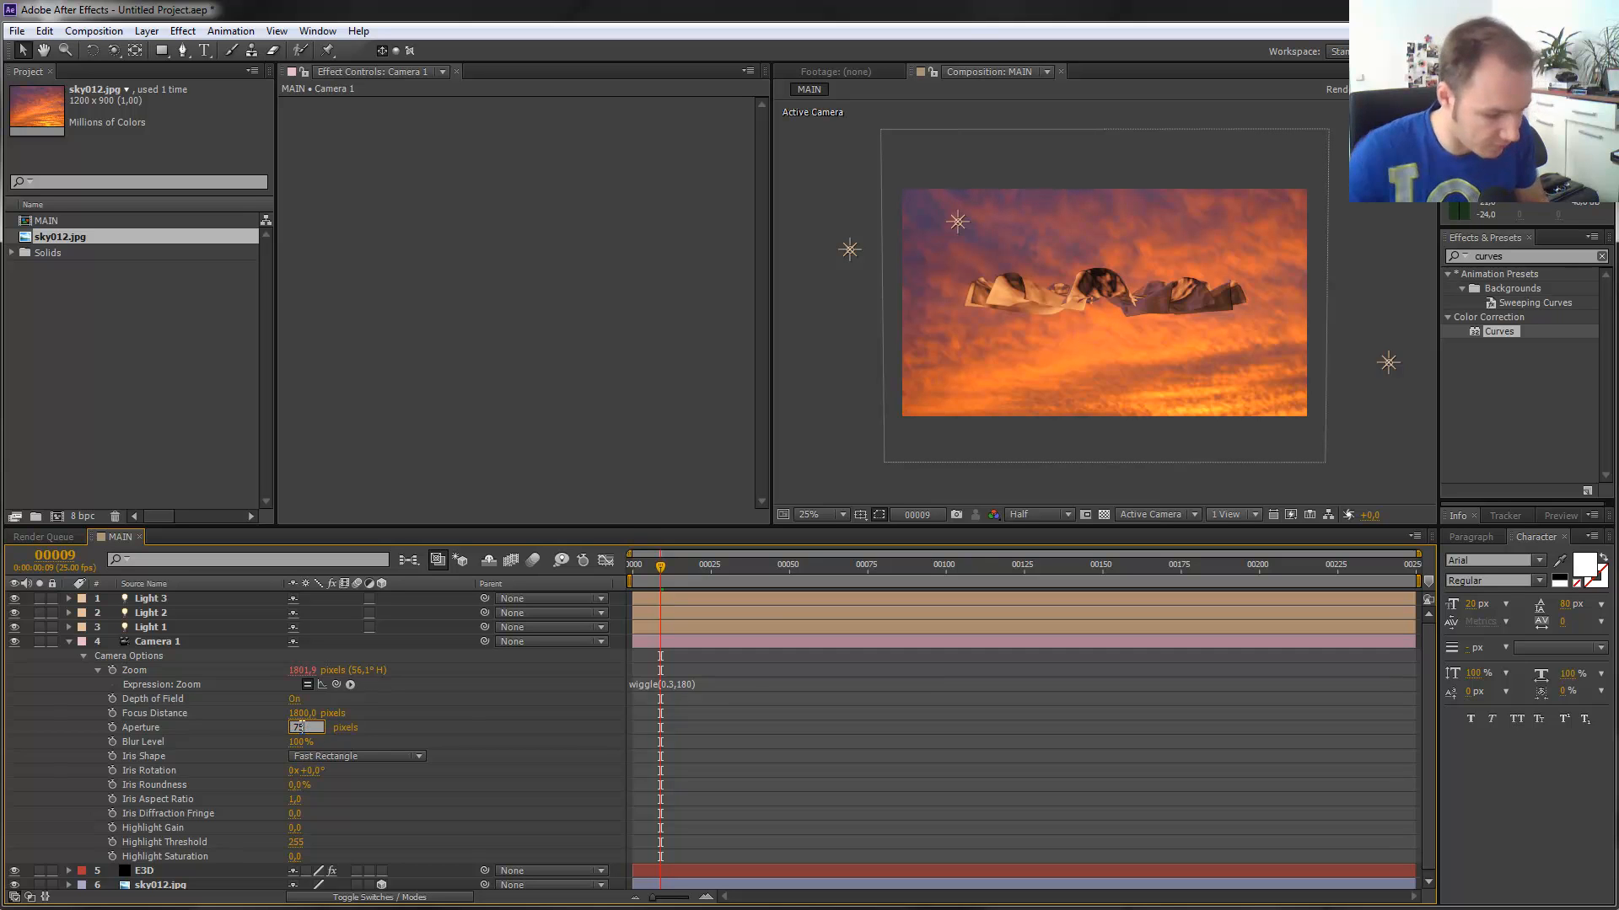
key("Return")
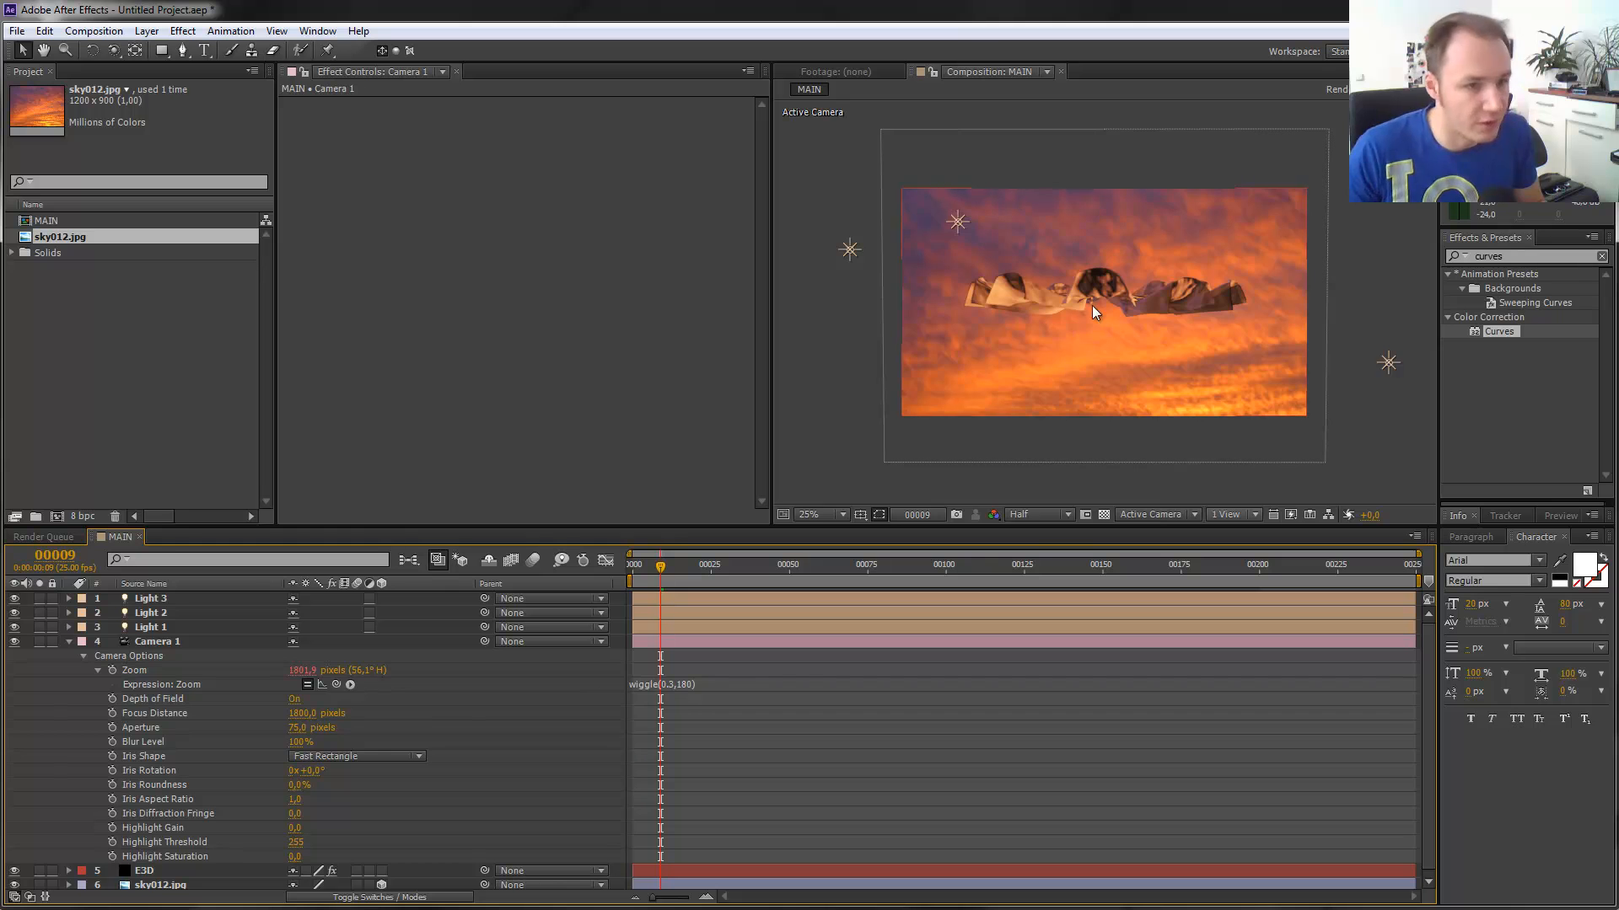
Check the depth-of-field blur at frames 207 and 225, and enable motion blur for the E3D layer and the composition.
scroll(1113, 305, "up", 2)
left_click_drag(891, 567, 1281, 574)
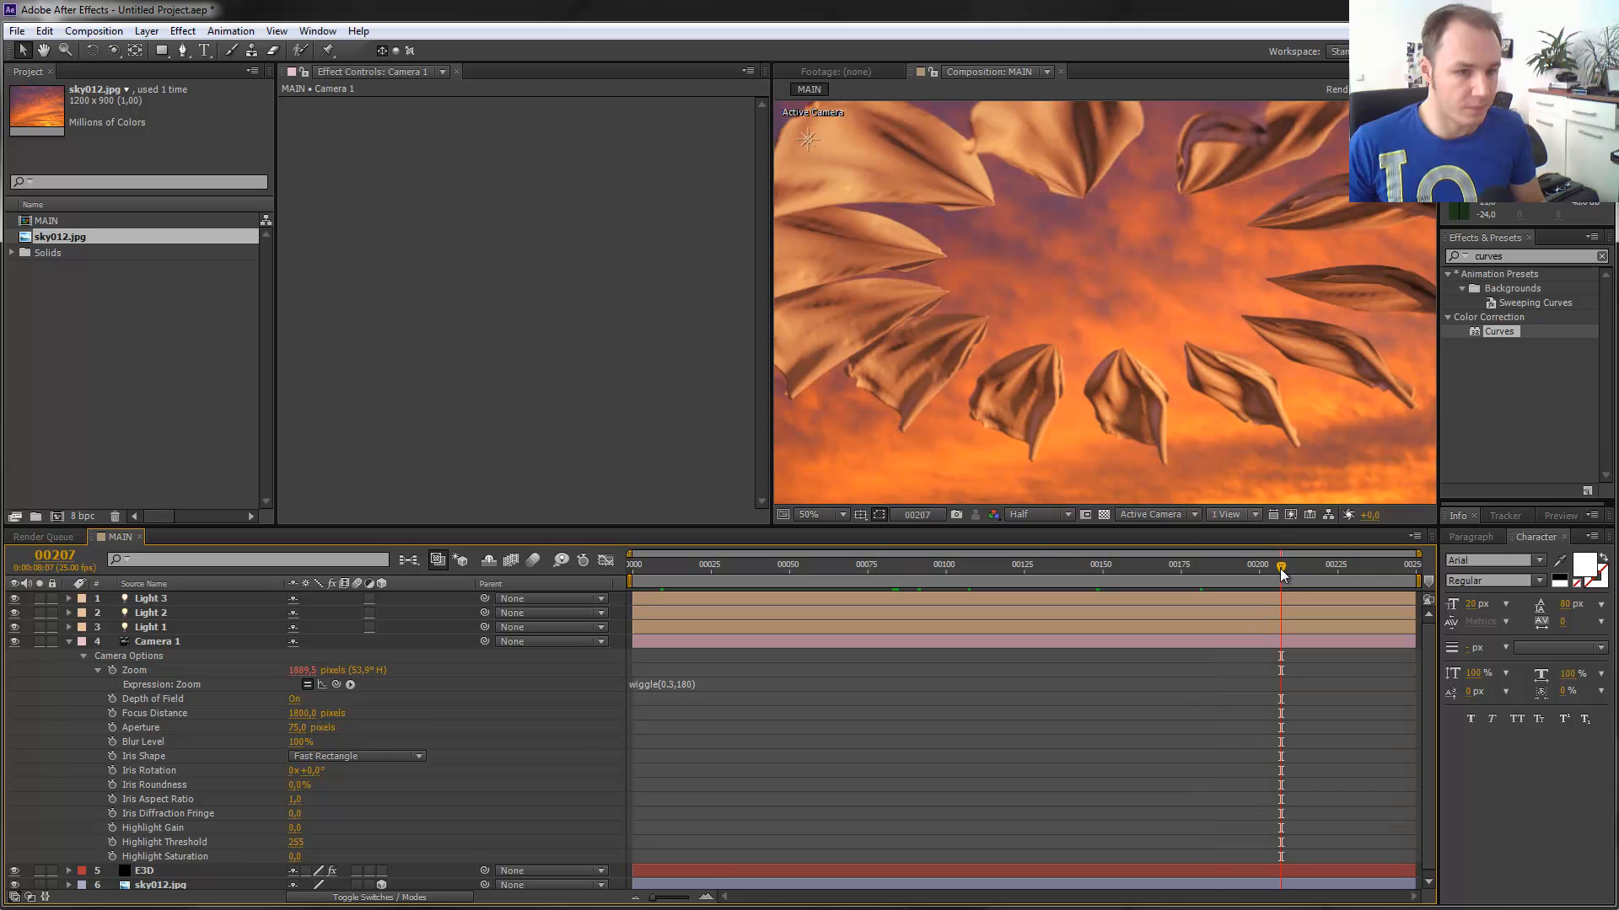
left_click(1337, 574)
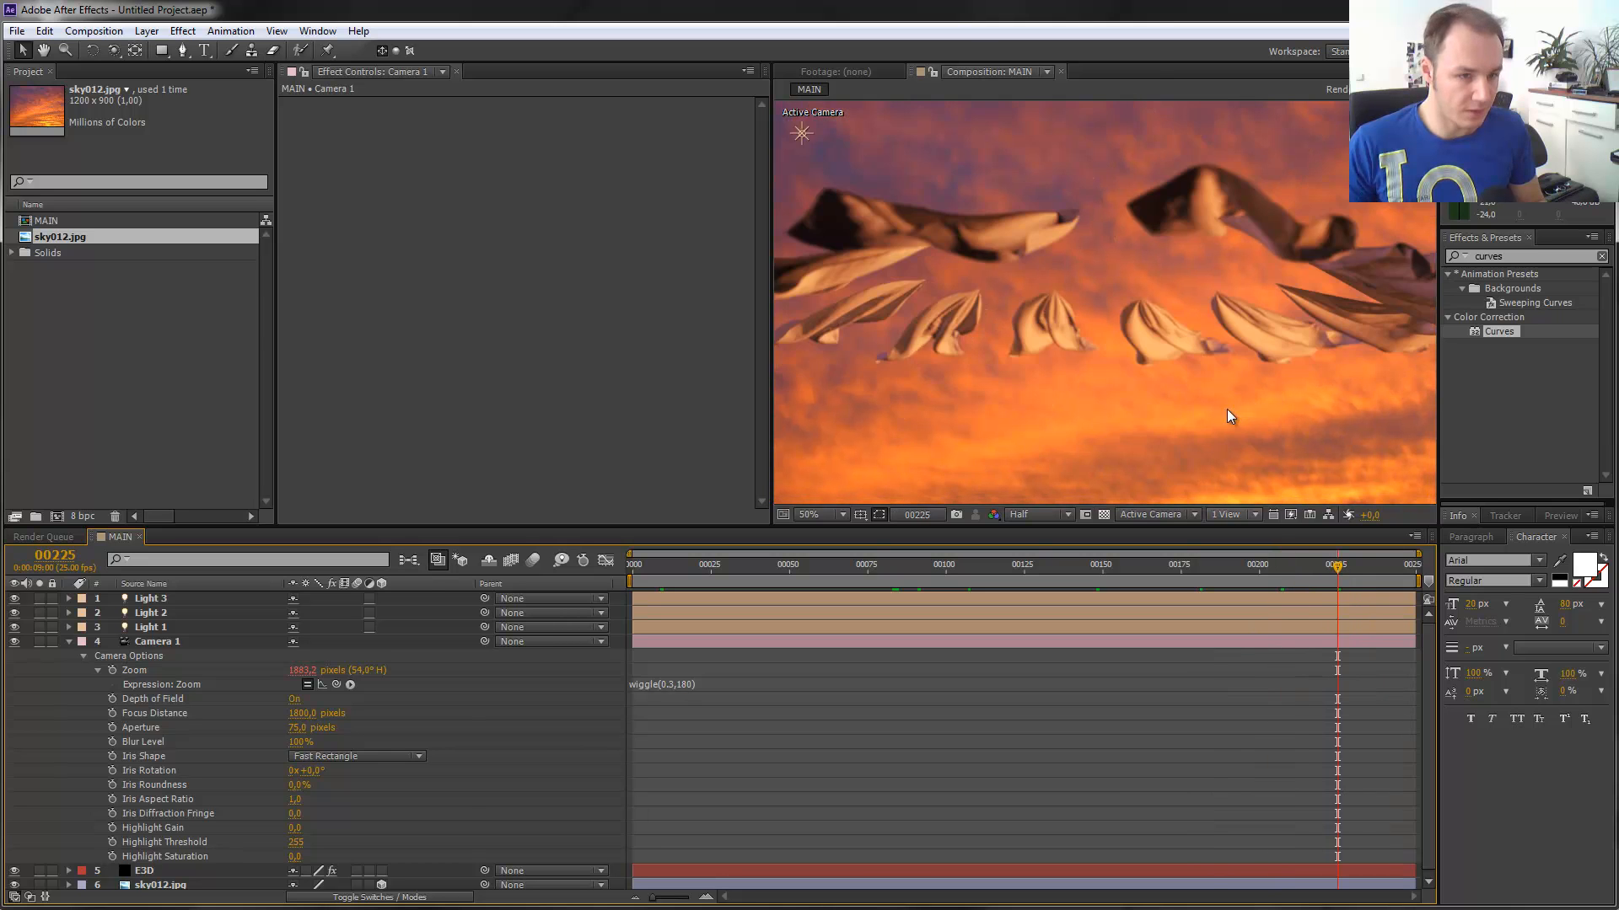
scroll(1171, 390, "down", 2)
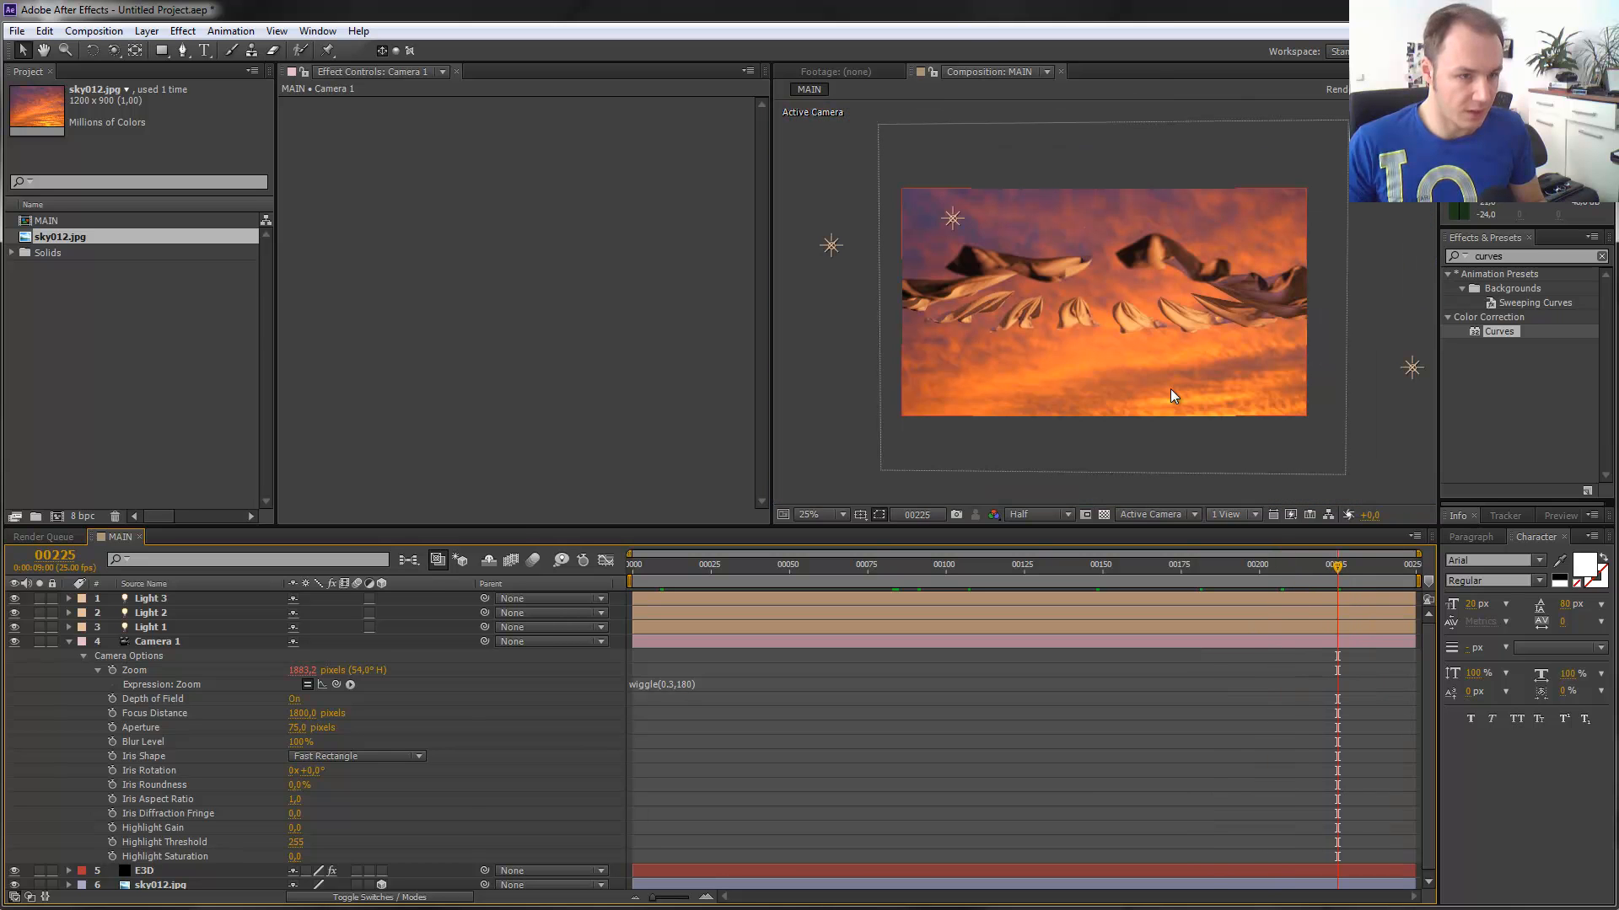
left_click(70, 643)
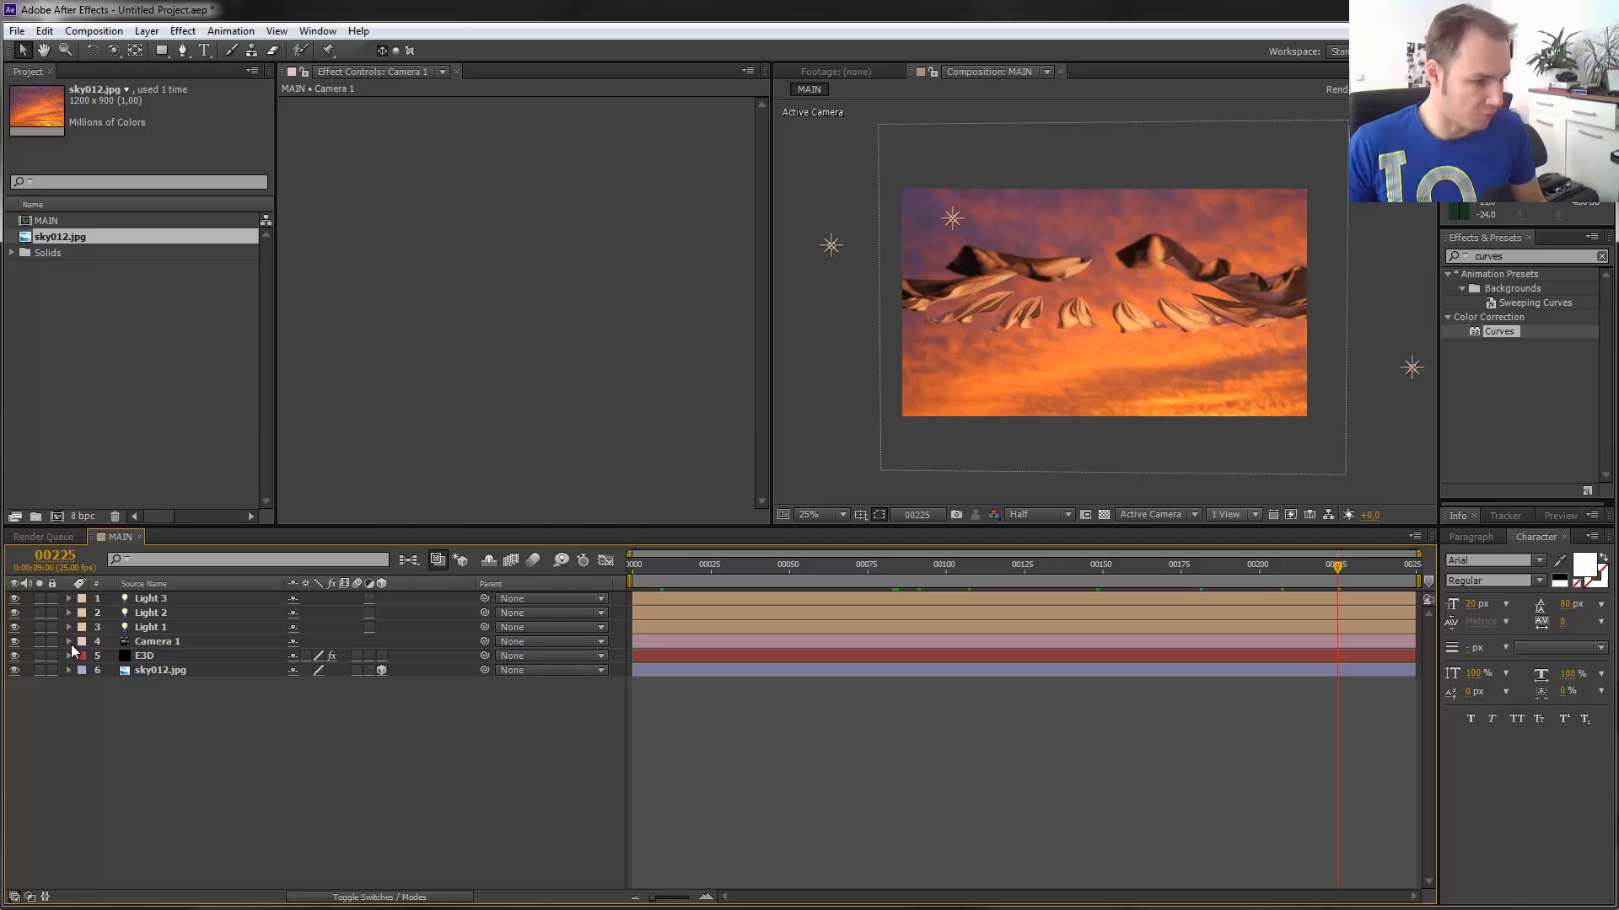
left_click(358, 657)
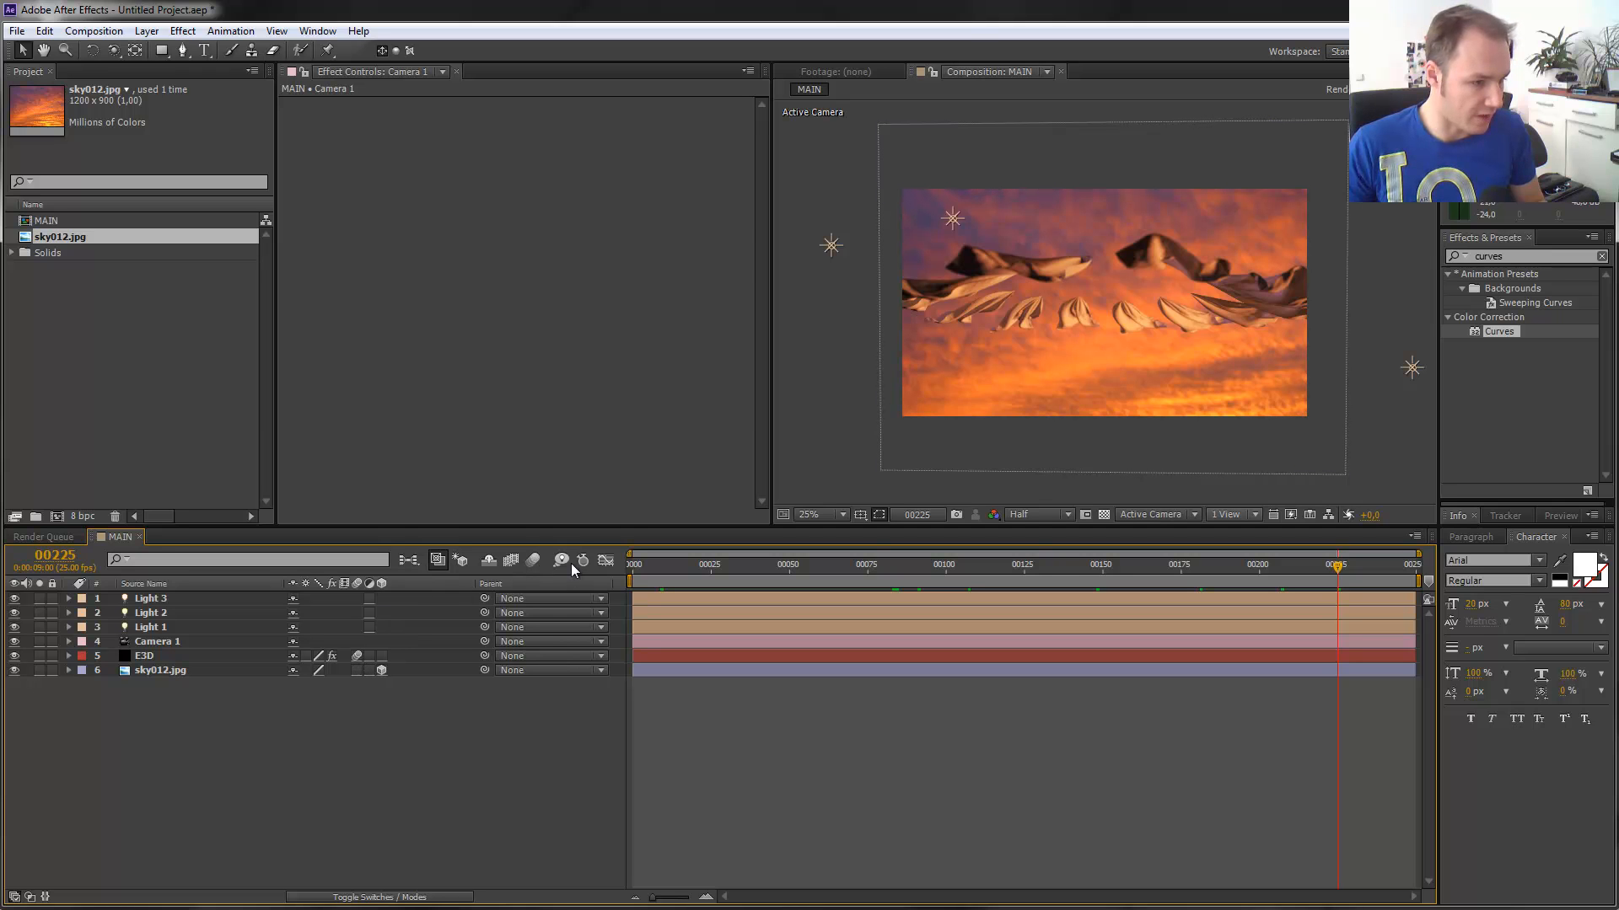
left_click(534, 561)
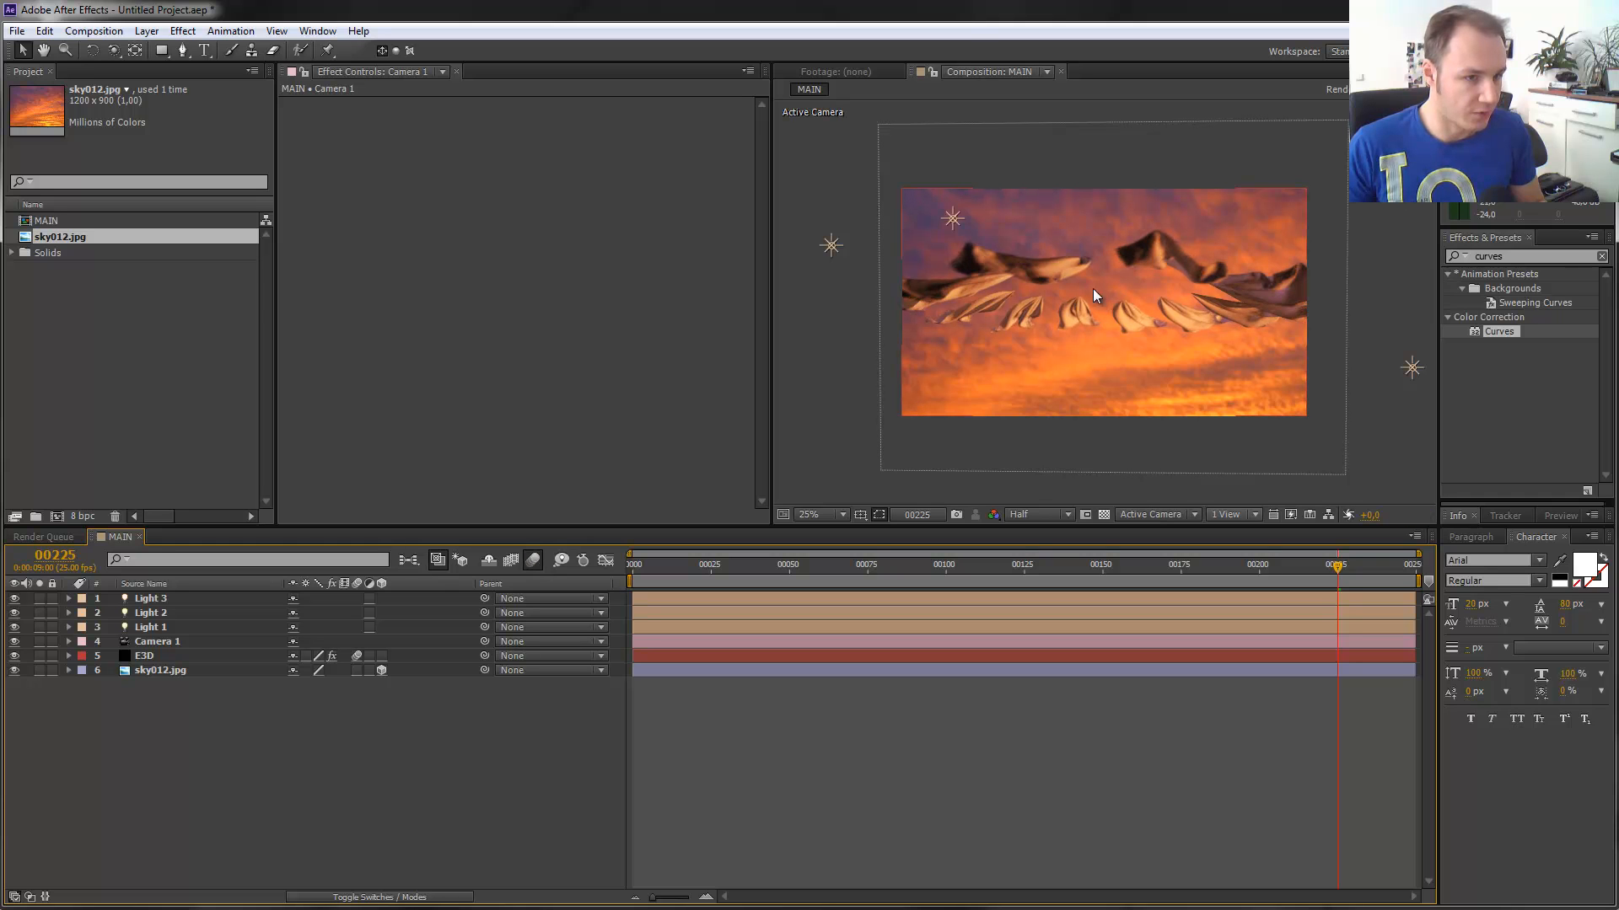
Review the cloth ring's motion blur and camera wiggle up close at frames across the timeline, from 170 back to 32 and forward to 112.
key("period")
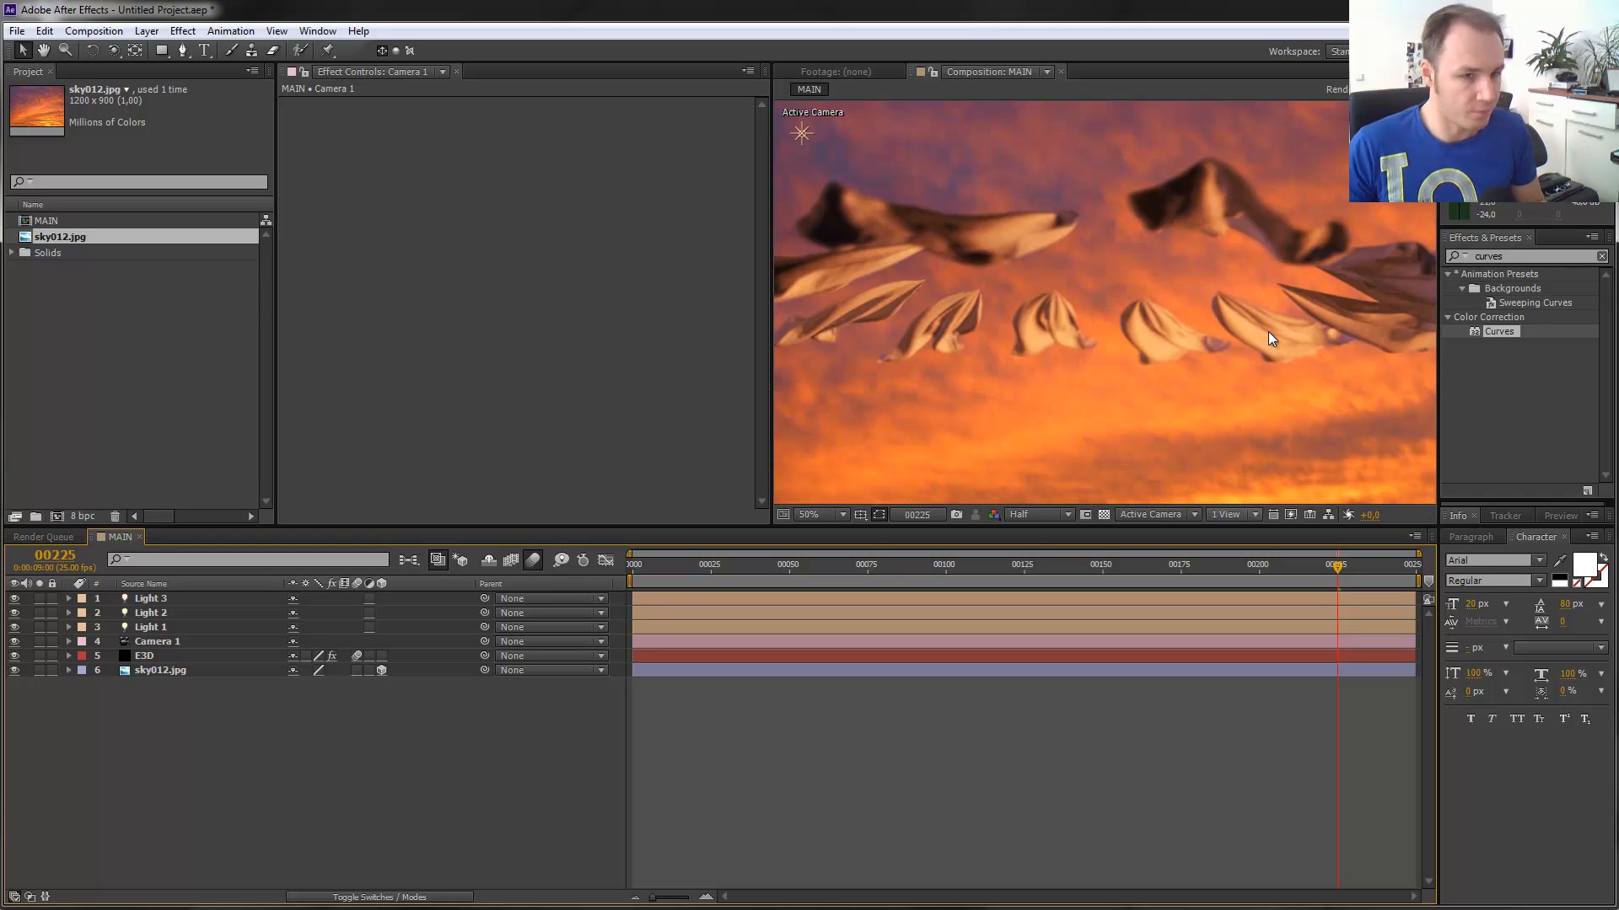
left_click(1166, 563)
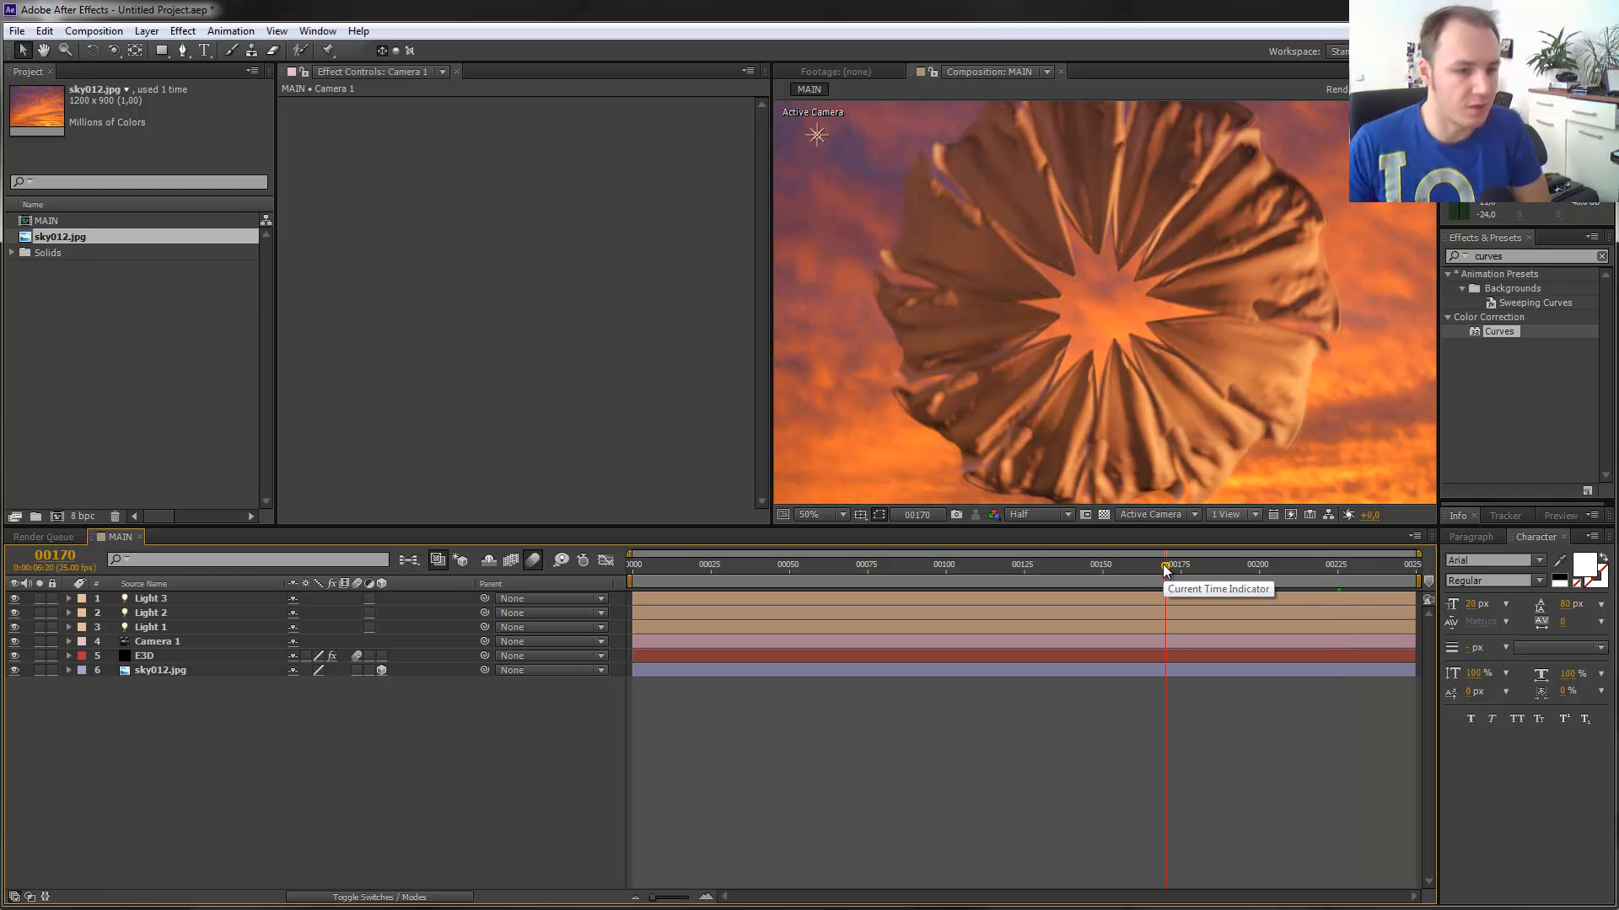
left_click(1093, 566)
left_click(1012, 570)
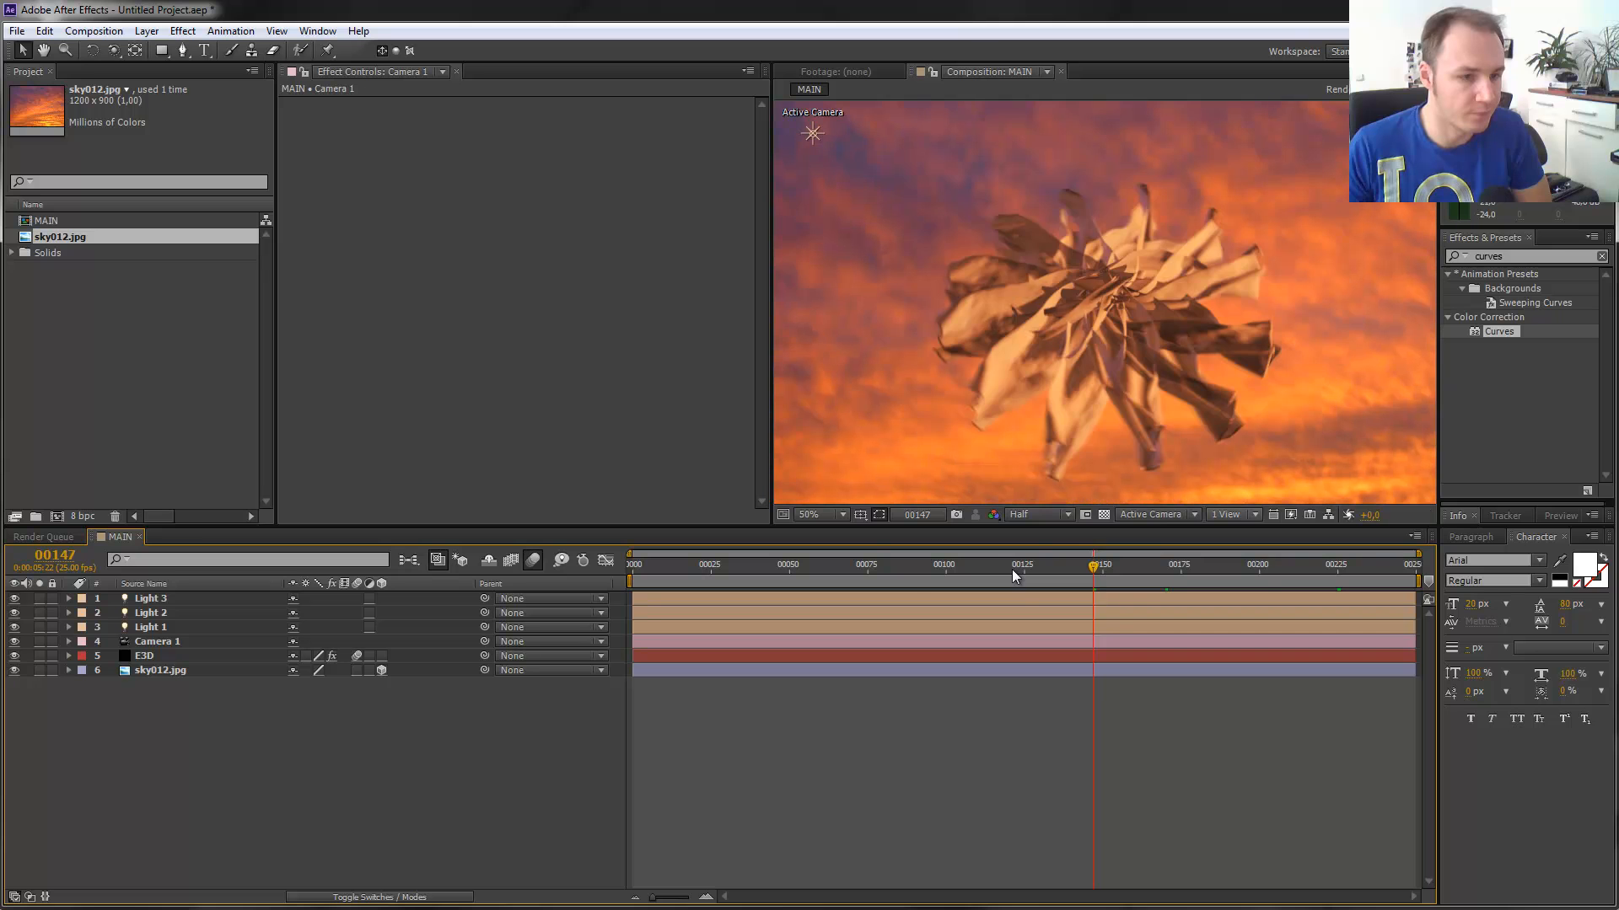
left_click(909, 572)
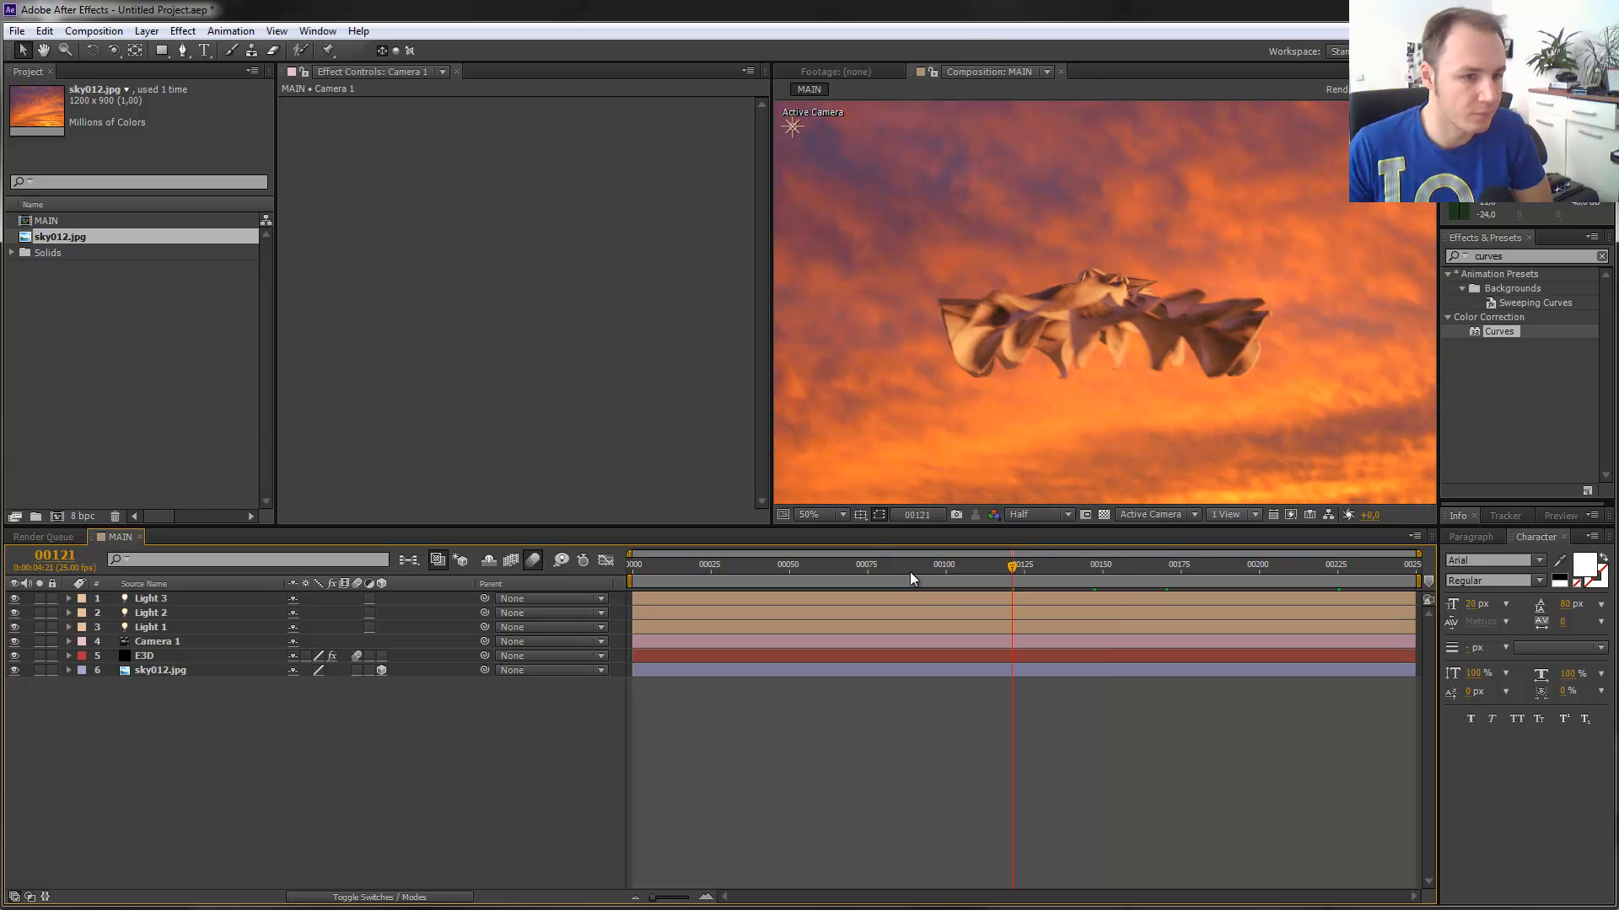
left_click(855, 570)
left_click(832, 570)
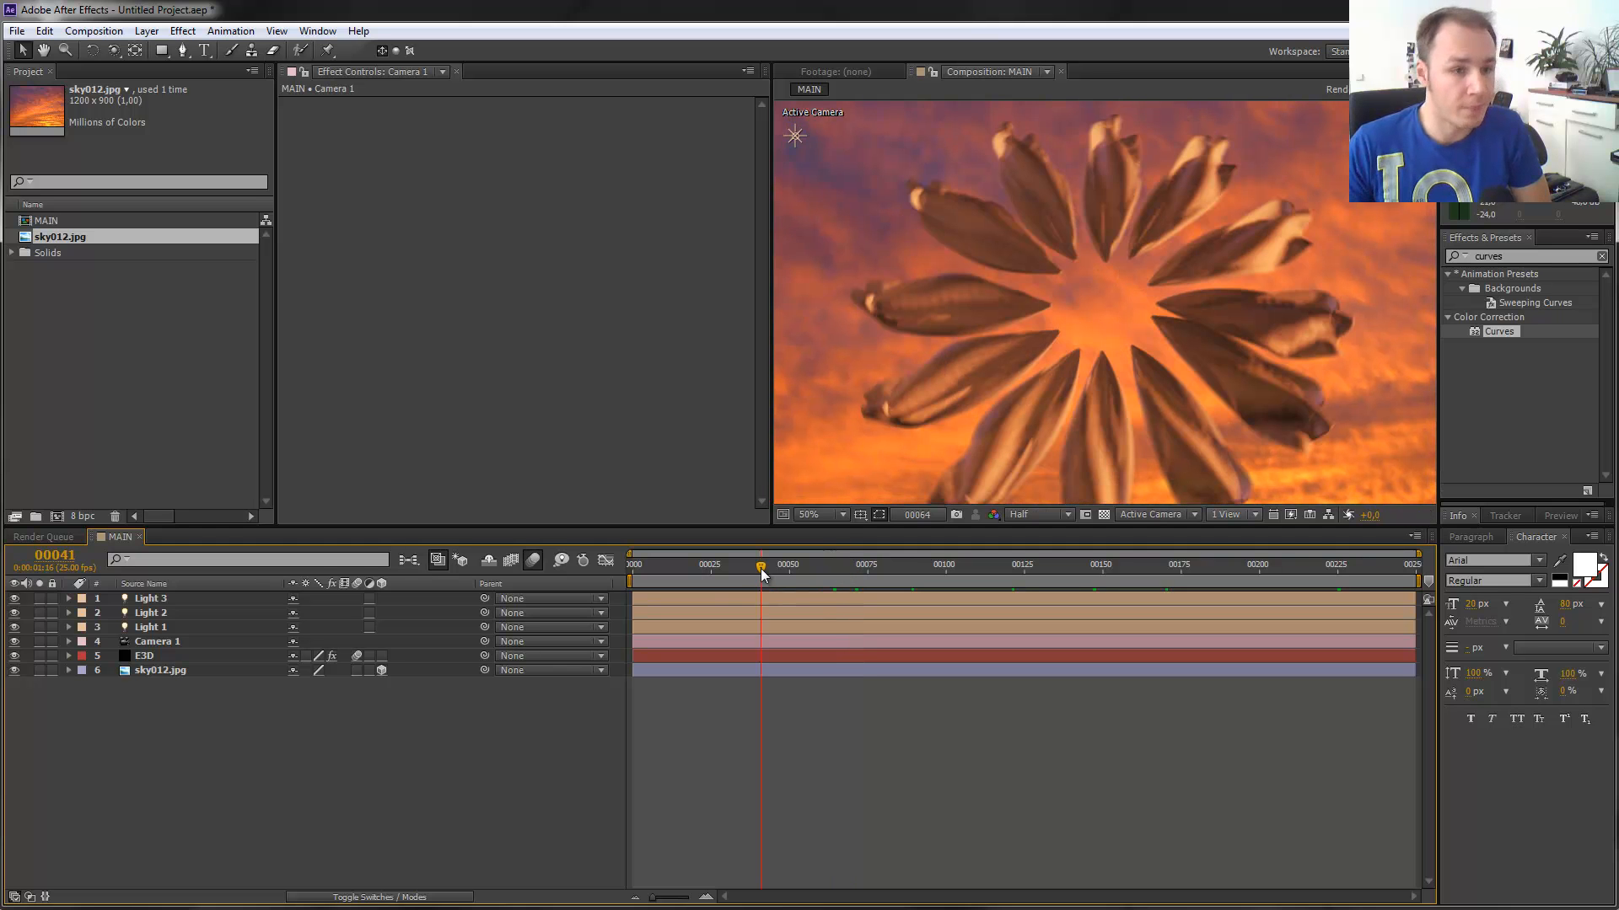
left_click(733, 570)
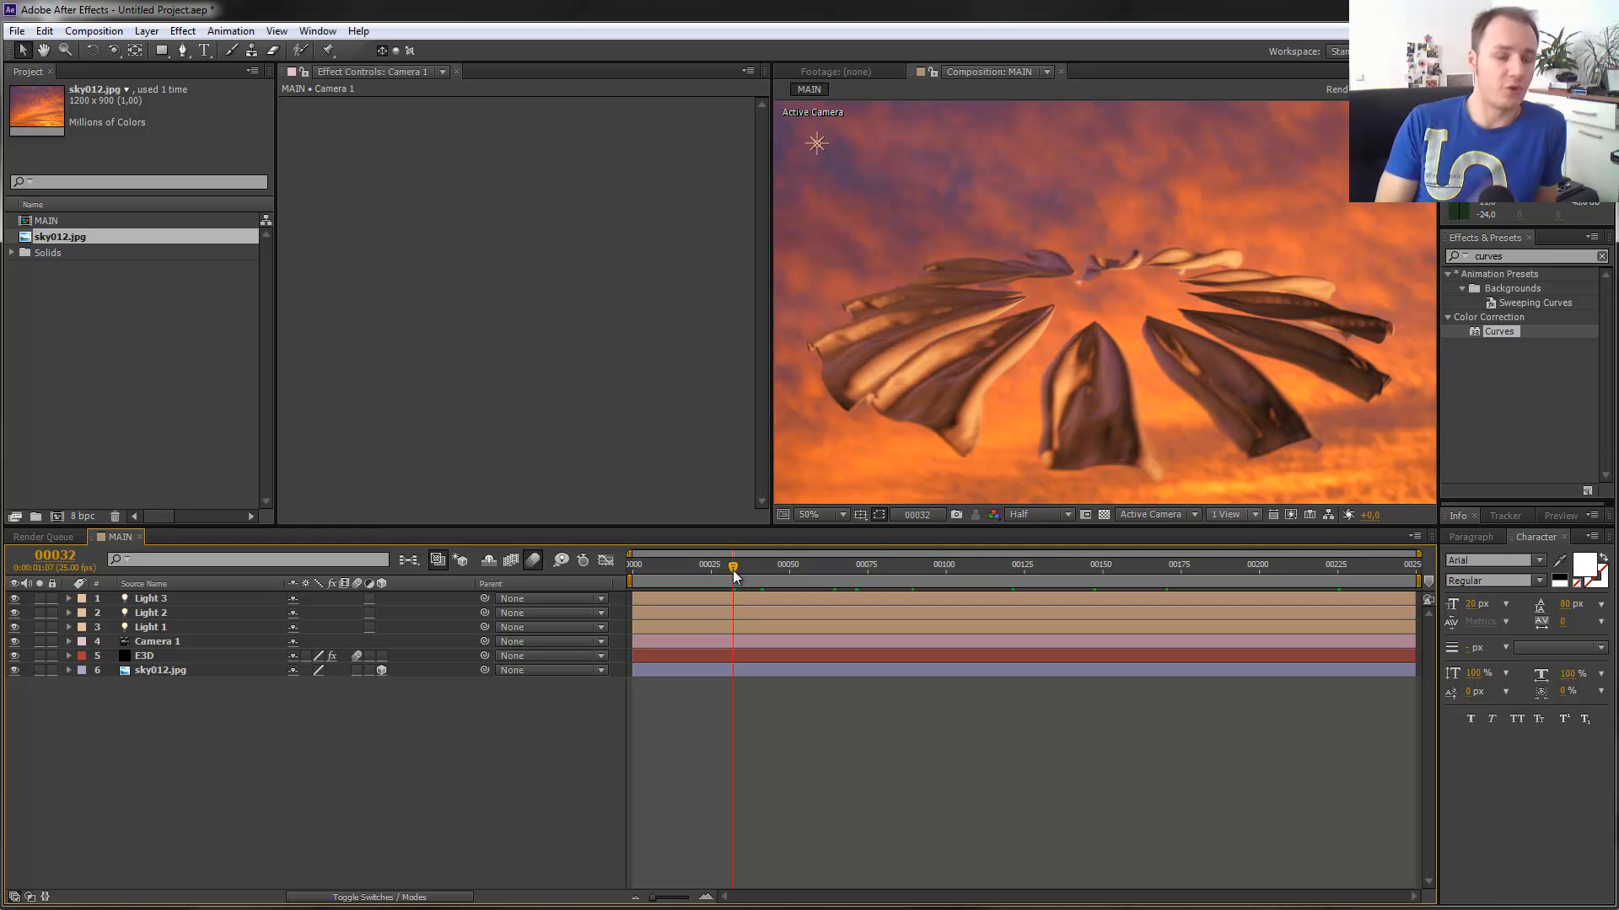
left_click_drag(743, 569, 767, 568)
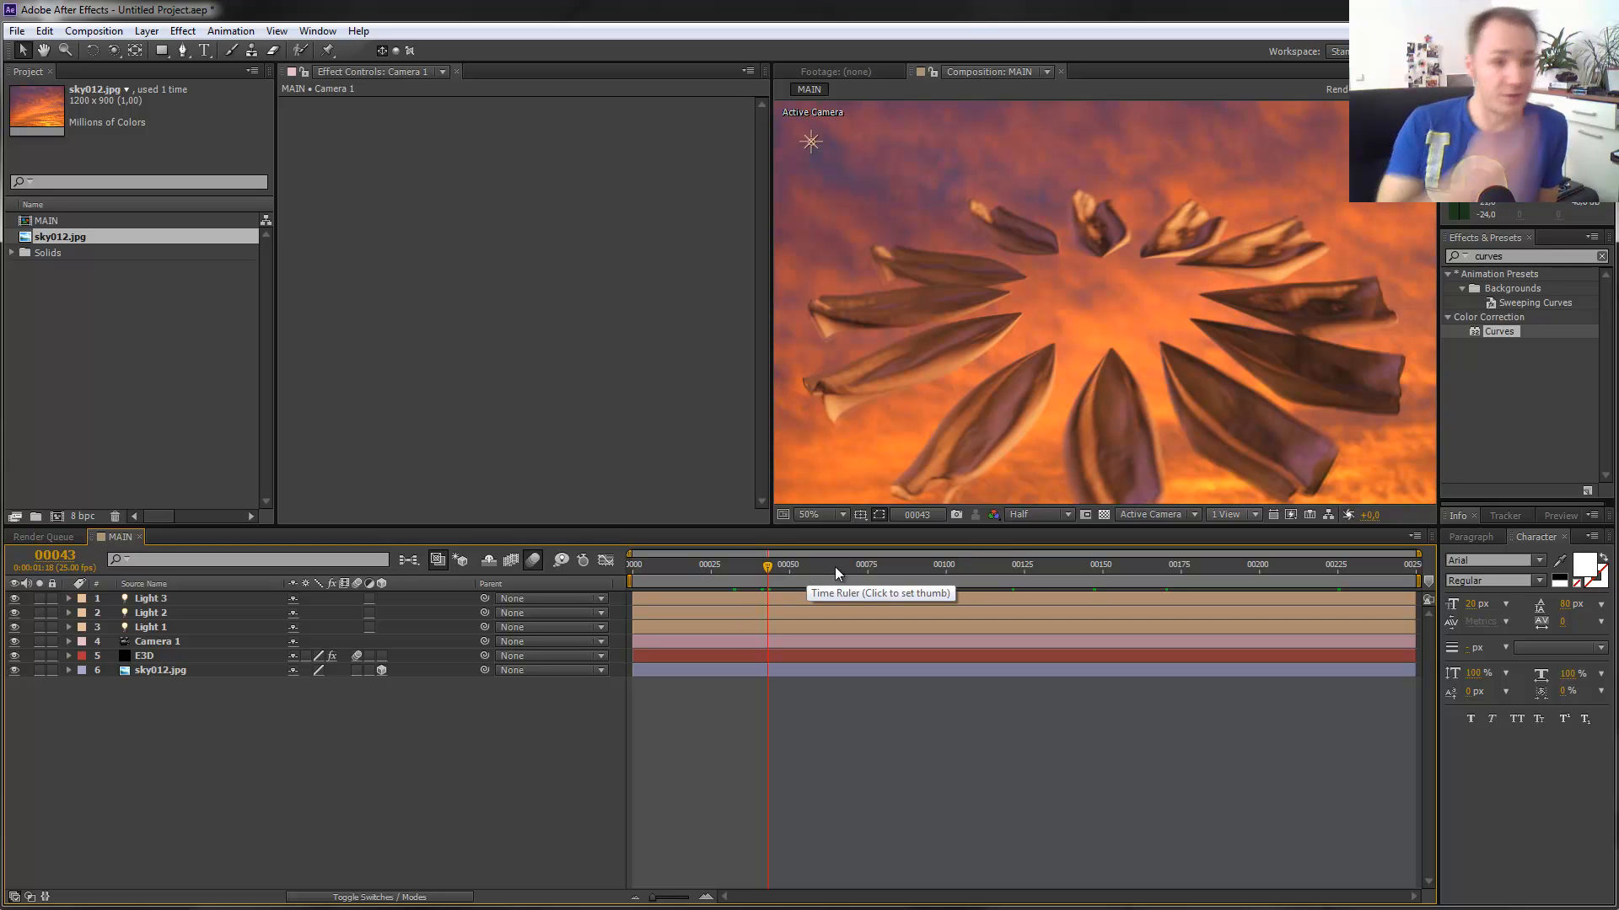
left_click(836, 570)
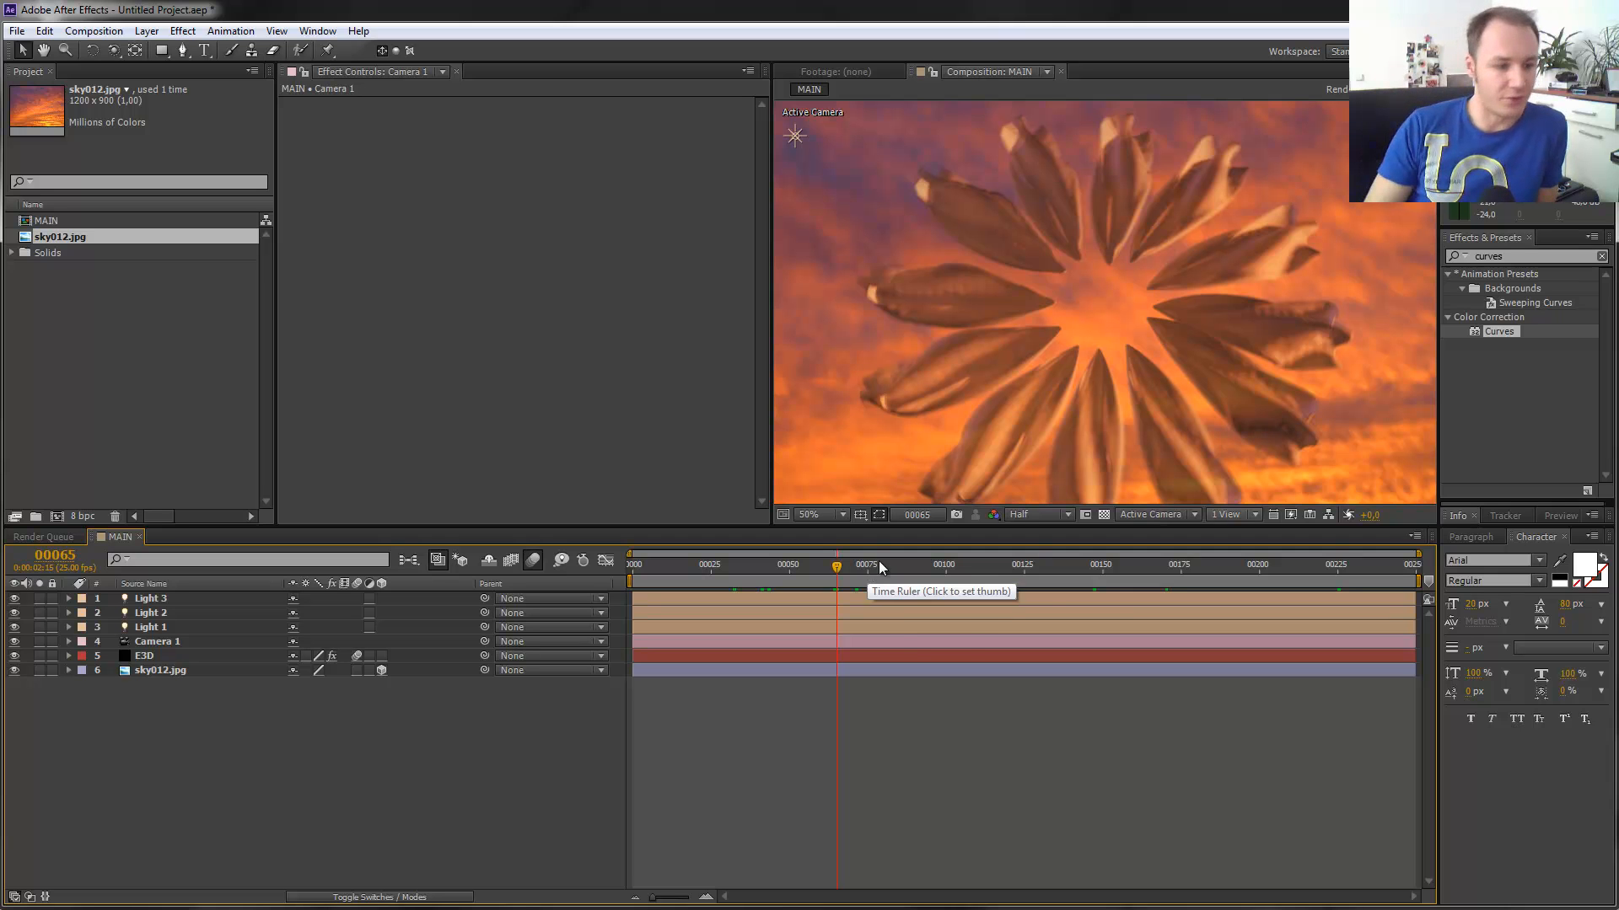
left_click(908, 566)
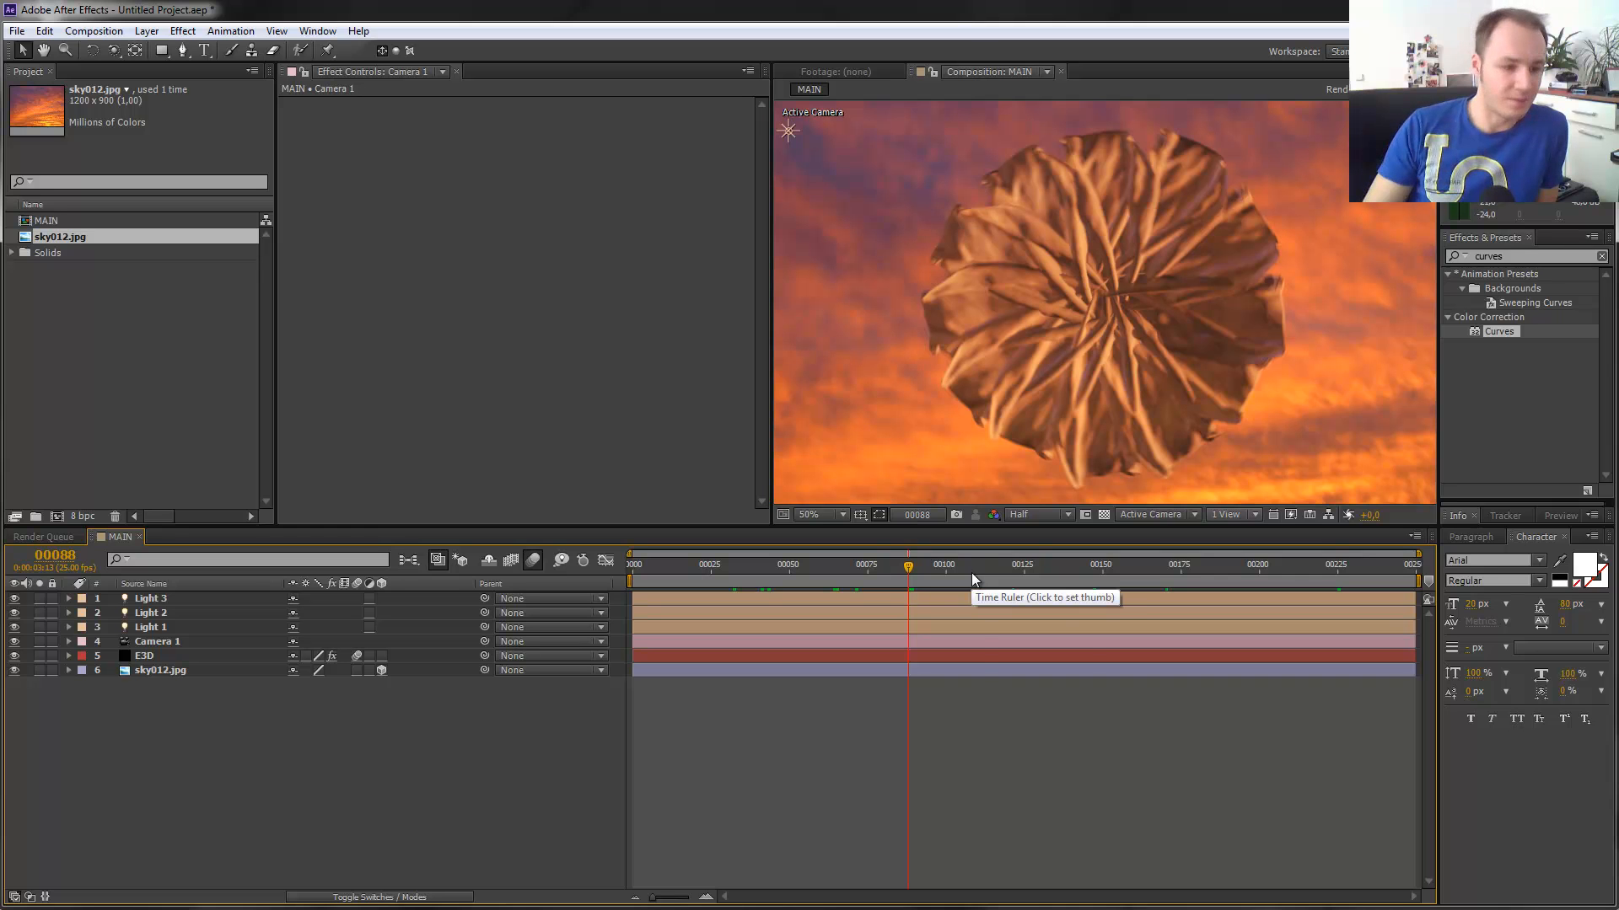
left_click(983, 567)
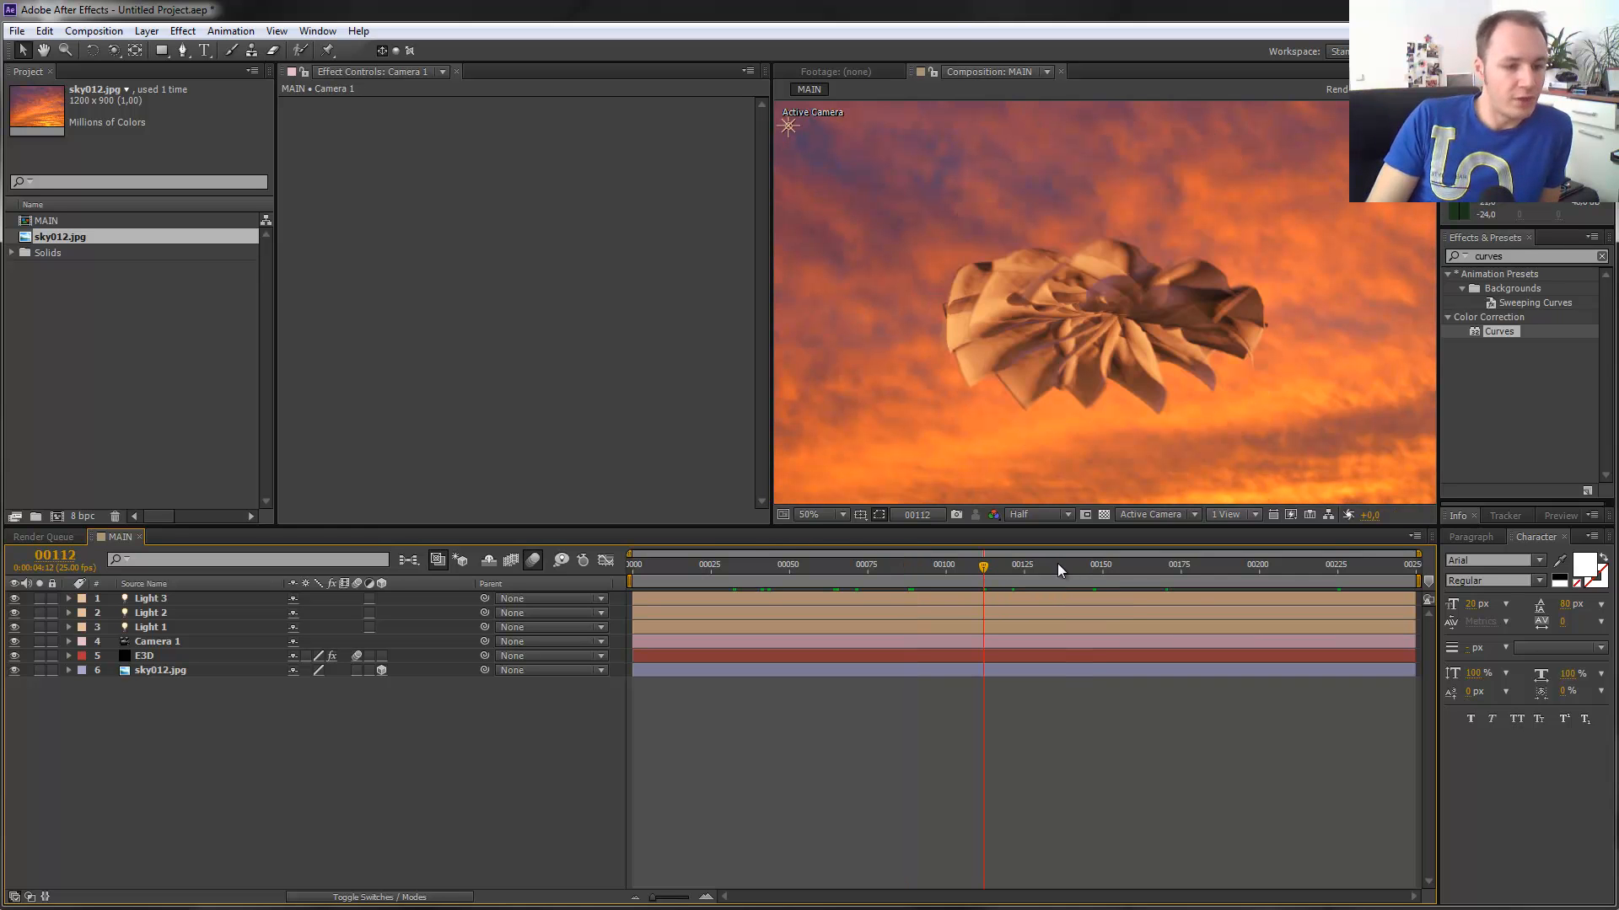